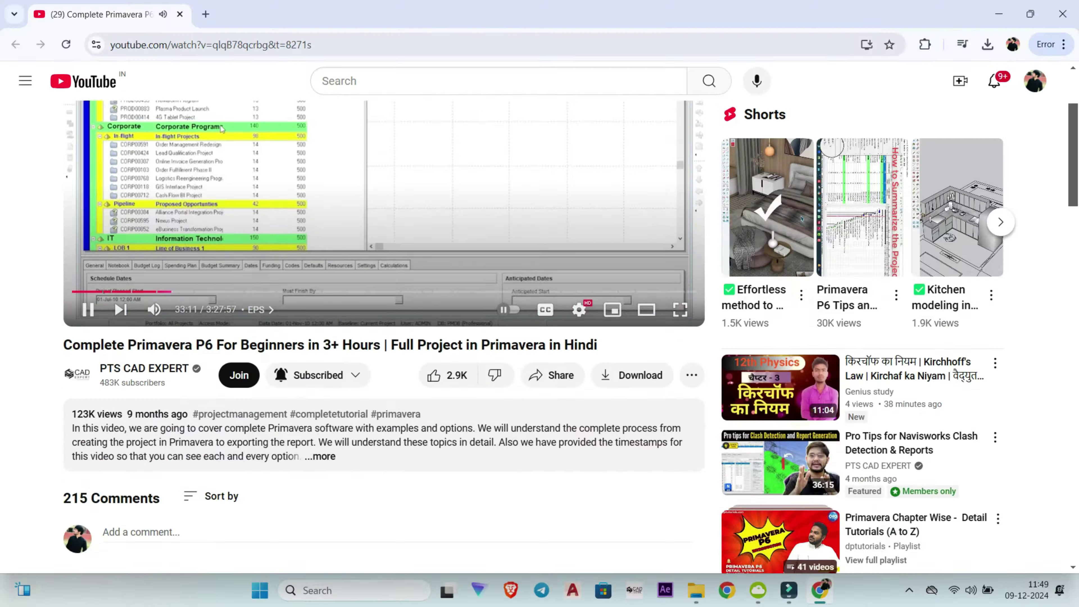
# - Examine the viewer comments under the Complete Primavera P6 For Beginners video
pyautogui.scroll(-10, 383, 340)
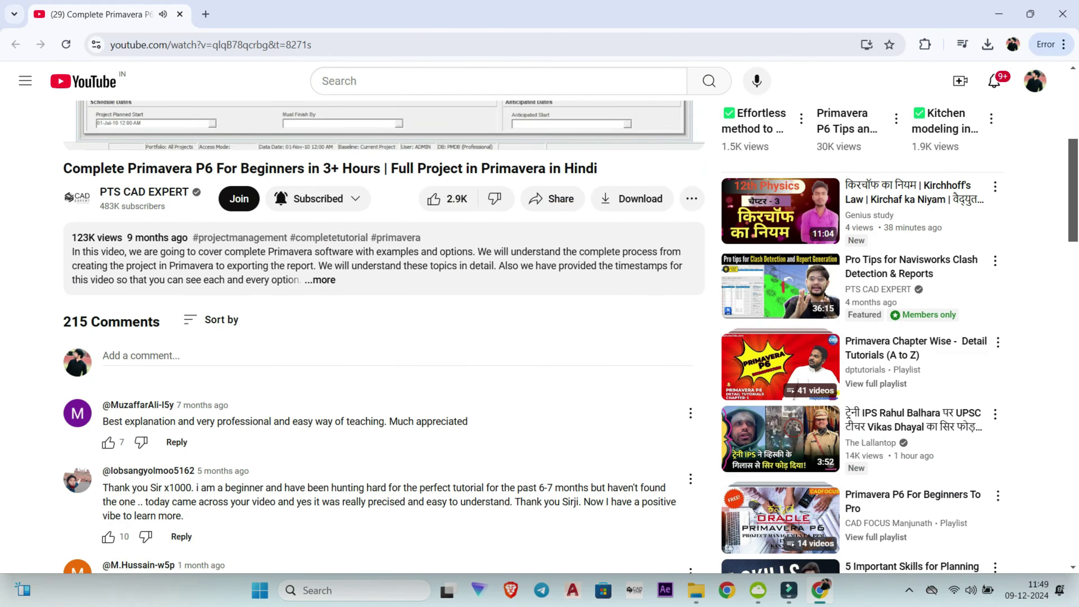
pyautogui.scroll(-20, 382, 336)
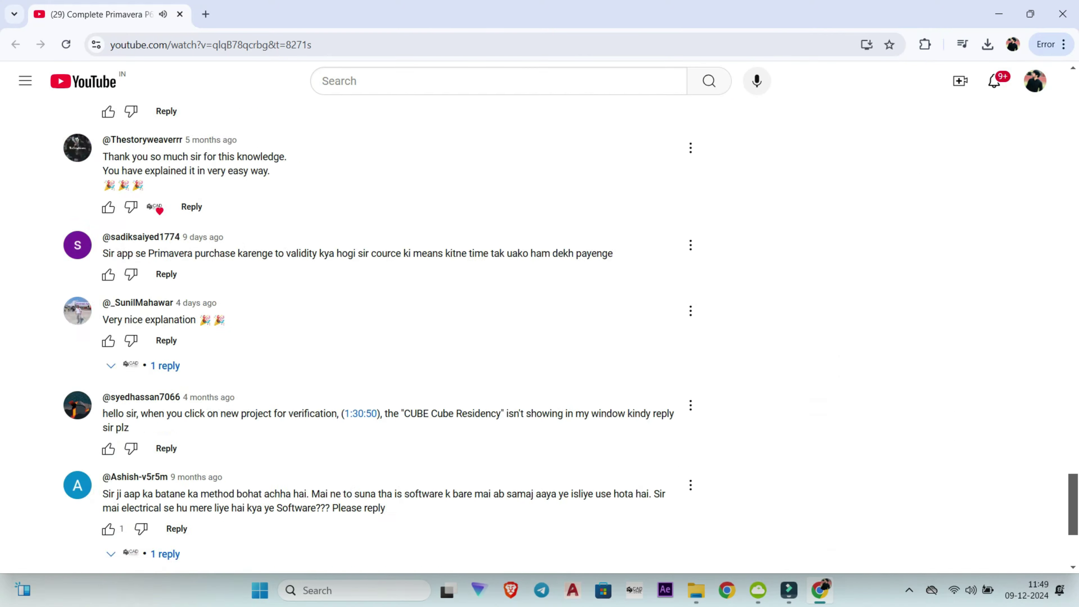
pyautogui.scroll(-15, 383, 336)
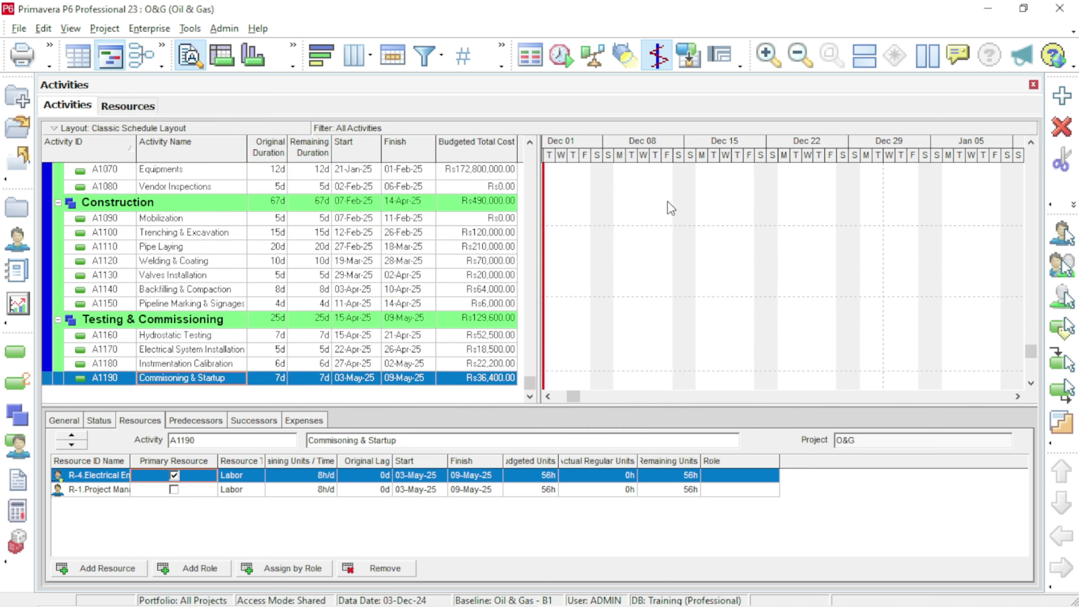
# - Review the Oil & Gas schedule from its first activity with the Gantt chart timescale compressed
pyautogui.scroll(4, 672, 208)
pyautogui.moveTo(650, 156); pyautogui.dragTo(618, 155)
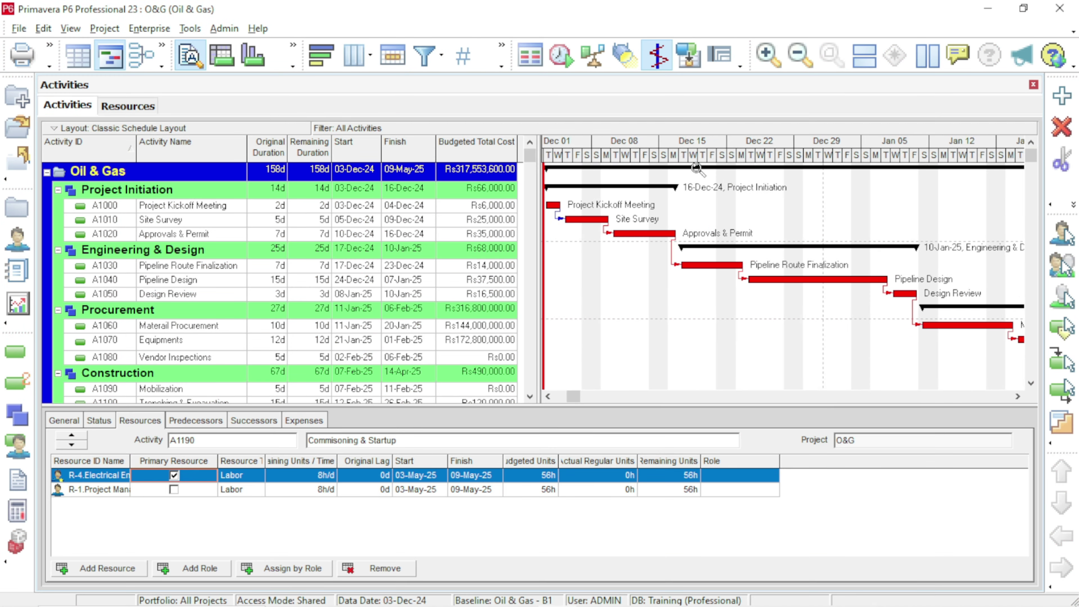
pyautogui.moveTo(697, 169); pyautogui.dragTo(678, 181)
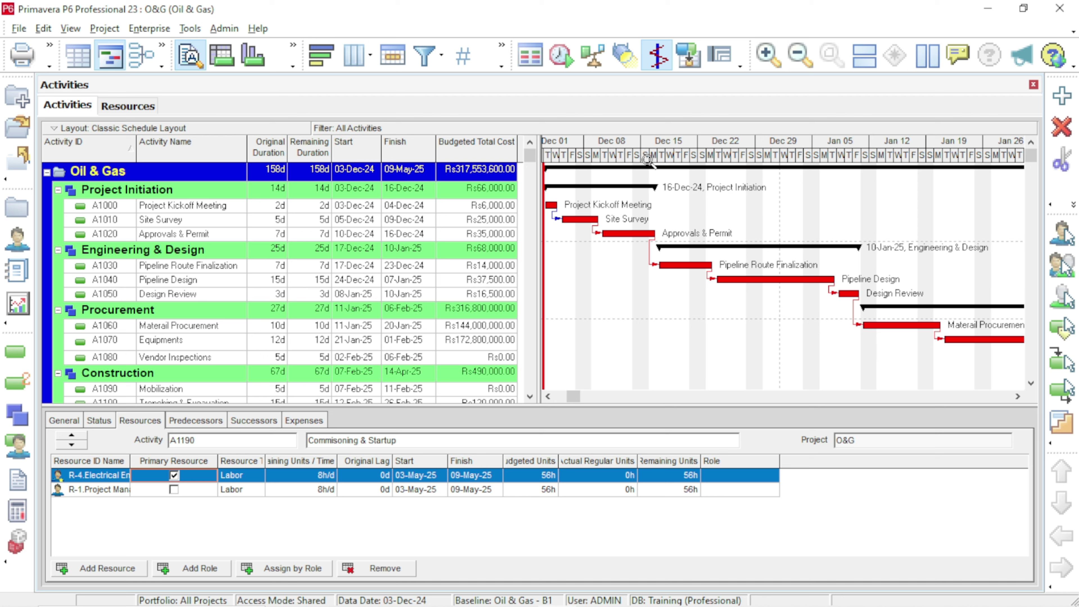
pyautogui.moveTo(613, 163)
pyautogui.mouseDown()
pyautogui.moveTo(636, 168)
pyautogui.moveTo(612, 170)
pyautogui.mouseUp()
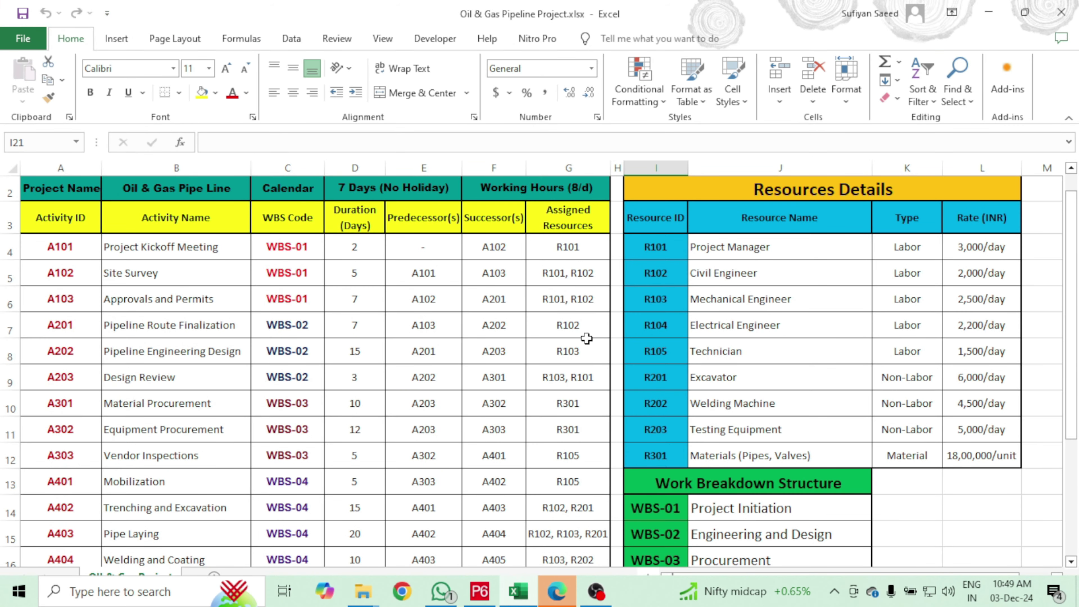
# - Examine the calendar, activity ID, activity name, WBS code, duration and predecessor entries in the Oil & Gas Pipe Line table
pyautogui.scroll(-2, 389, 323)
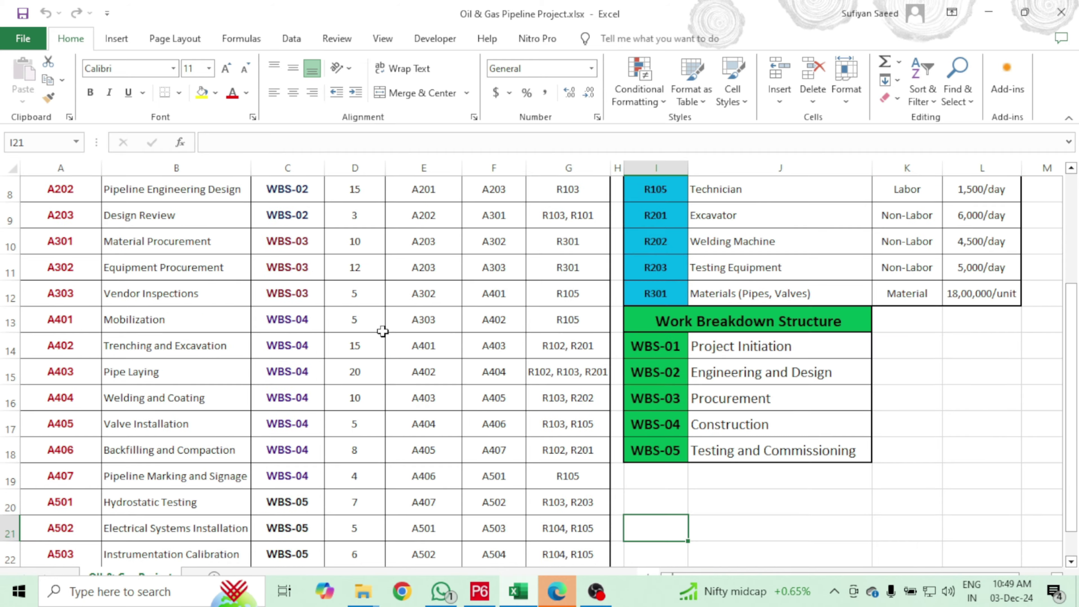
pyautogui.scroll(3, 382, 341)
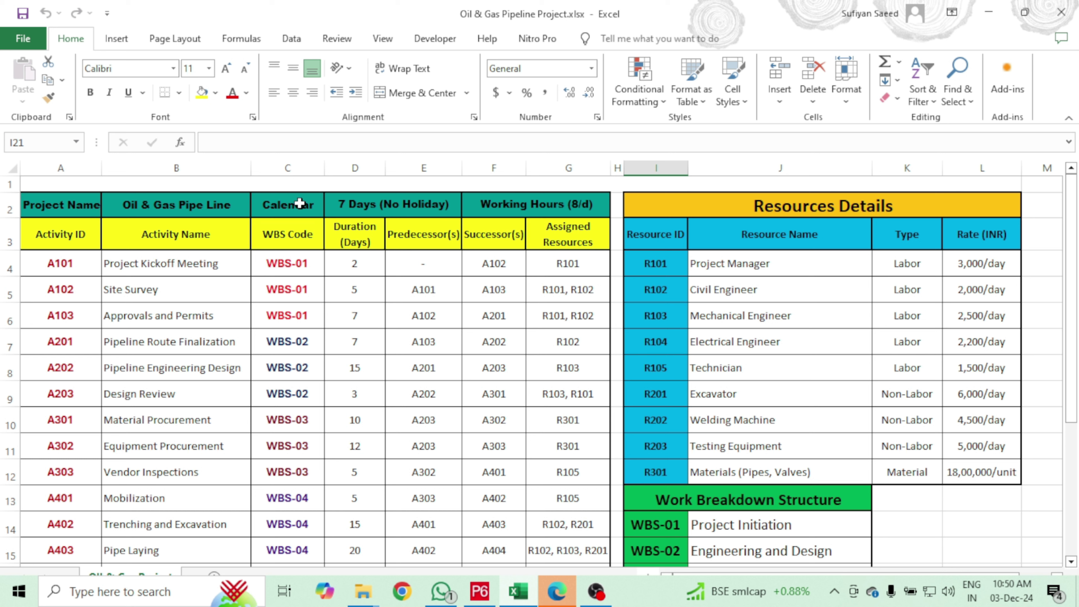
pyautogui.click(289, 205)
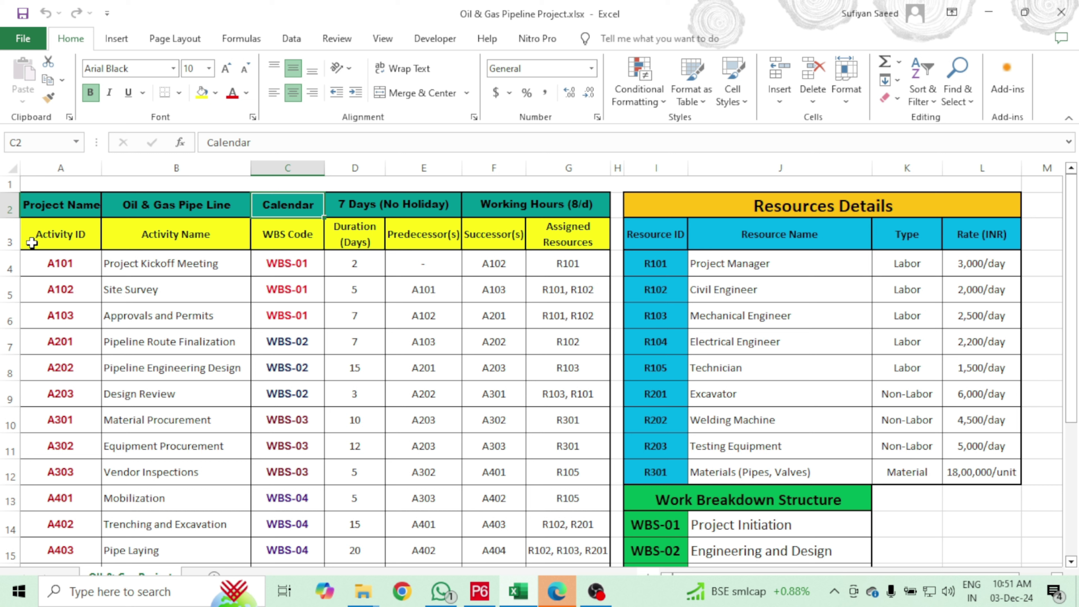
pyautogui.click(52, 234)
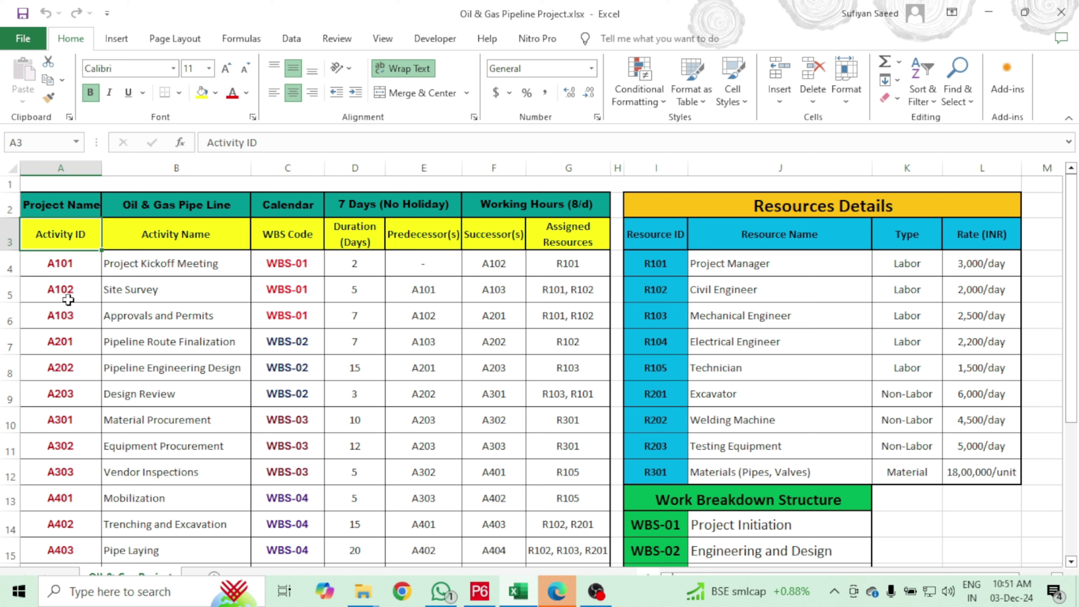
pyautogui.click(214, 234)
pyautogui.click(306, 236)
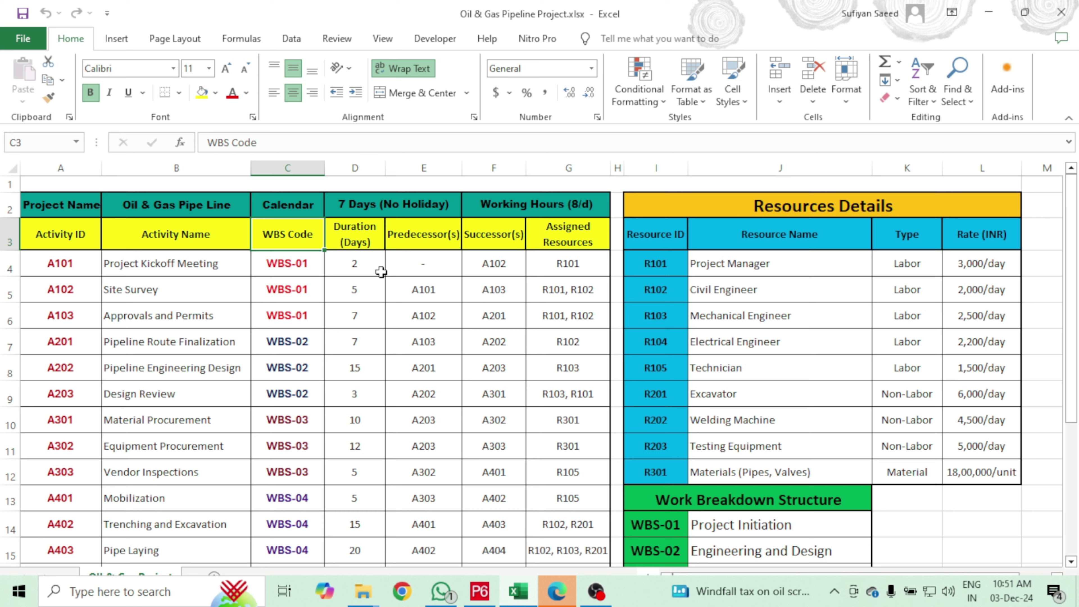
pyautogui.click(372, 234)
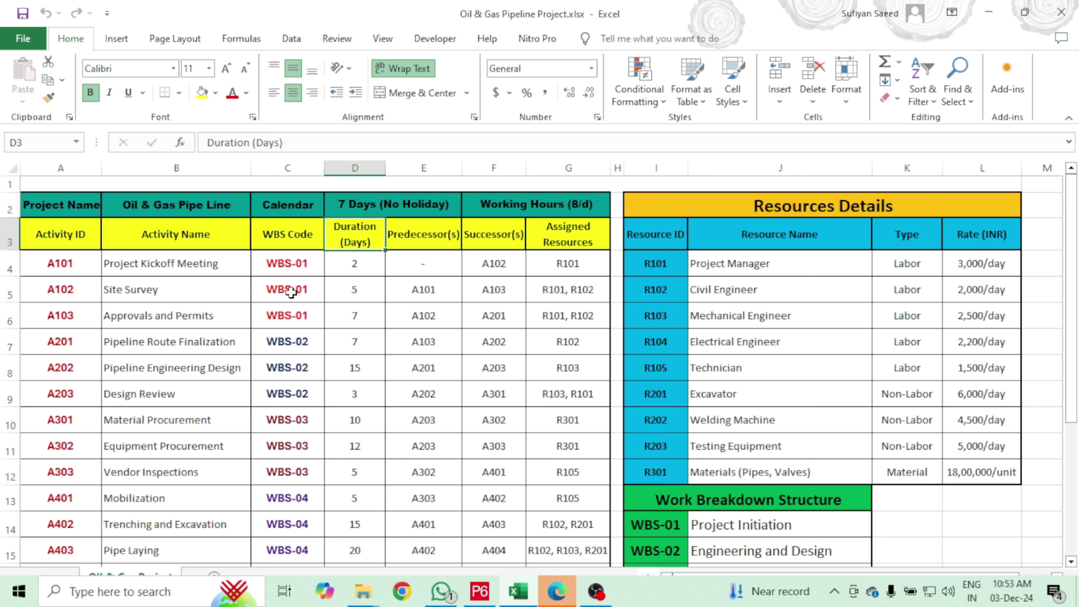
pyautogui.click(424, 267)
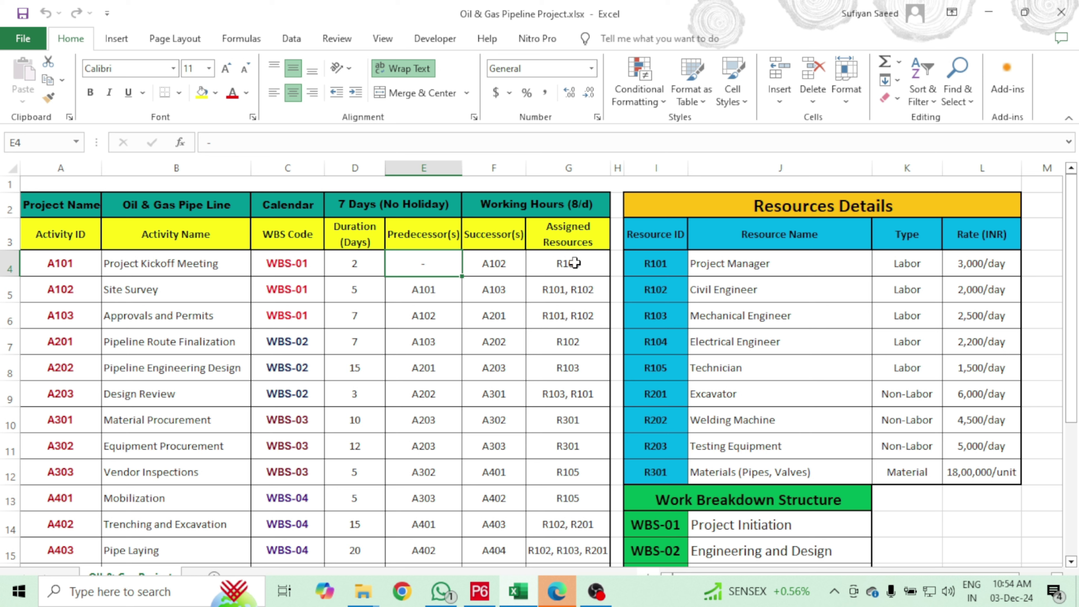
# - Examine the assigned resources, resource types and rates, and work breakdown structure for all activities in the worksheet
pyautogui.scroll(-1, 568, 503)
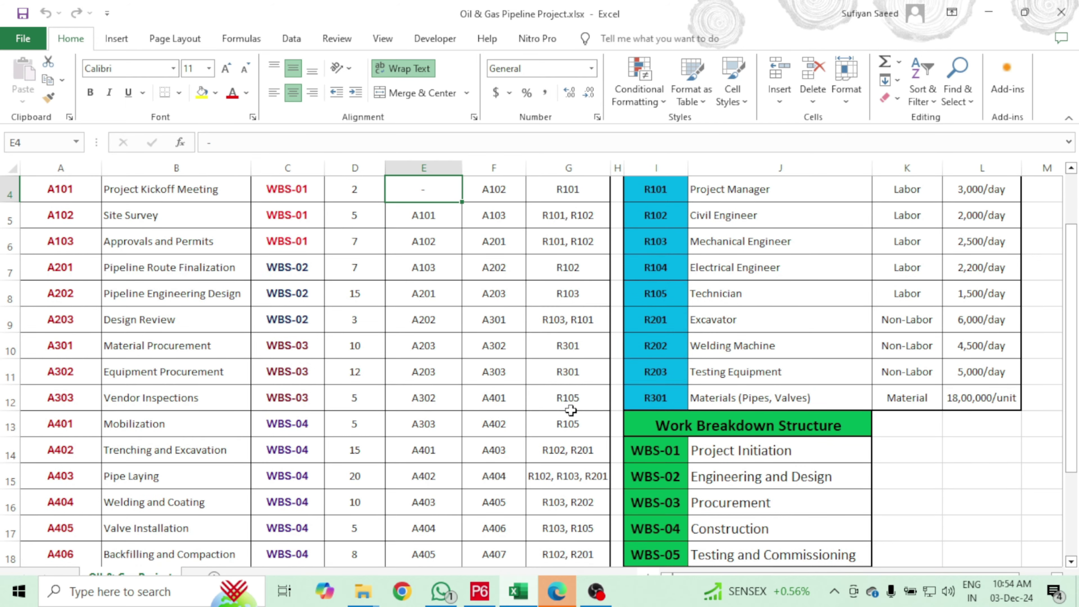
pyautogui.scroll(1, 577, 219)
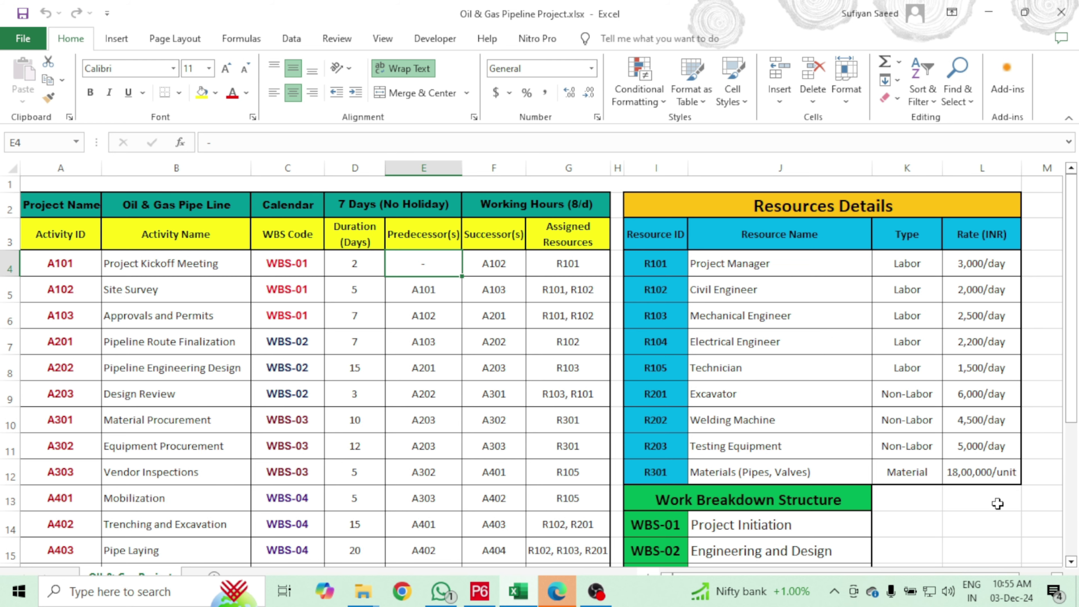
pyautogui.scroll(-1, 985, 510)
pyautogui.scroll(-4, 967, 500)
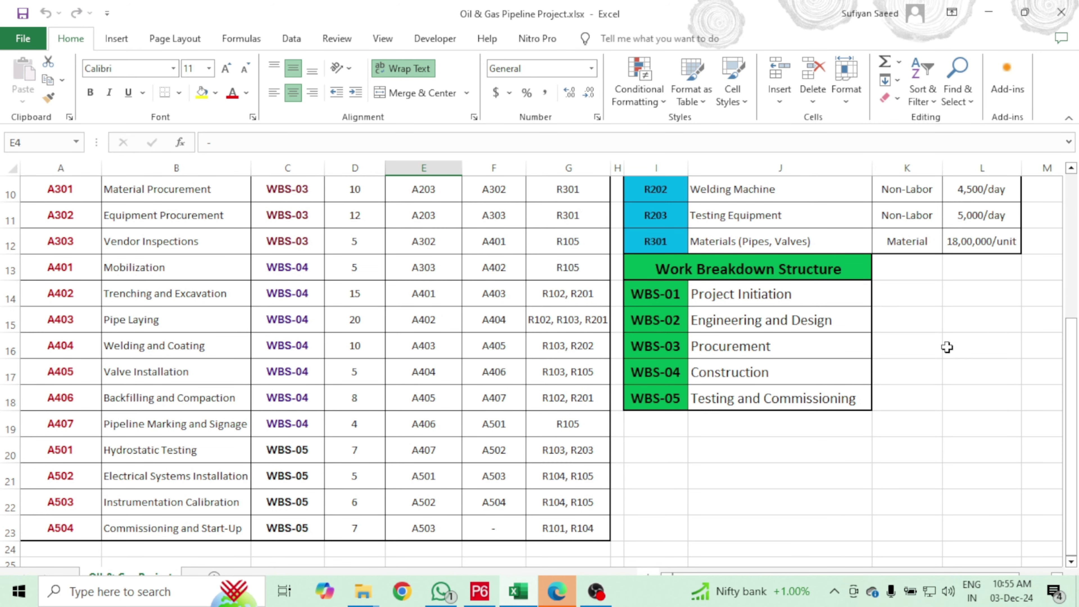
pyautogui.scroll(2, 842, 371)
pyautogui.scroll(1, 318, 373)
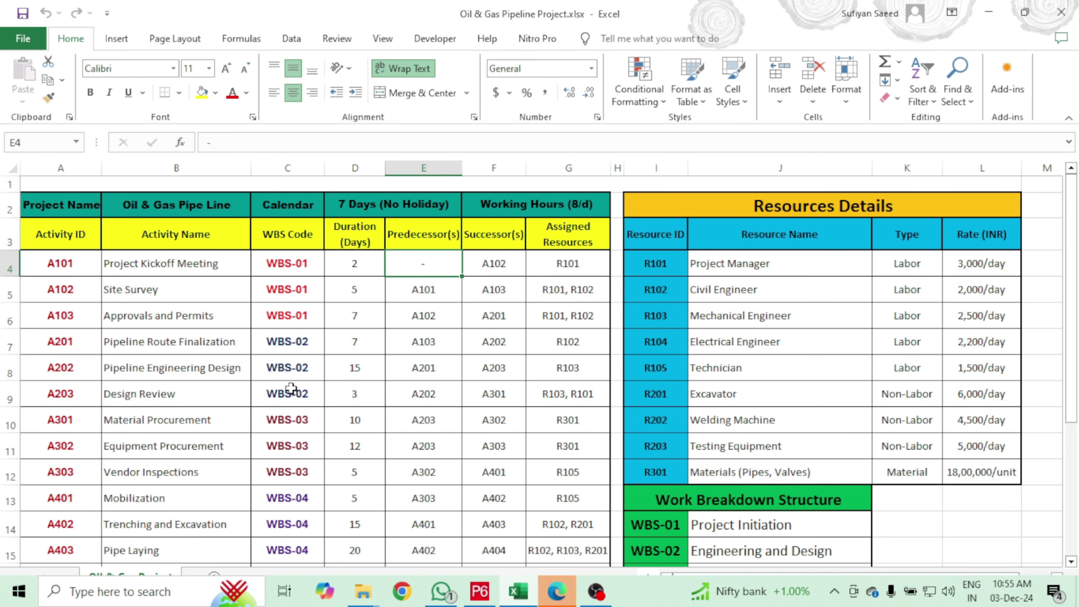
pyautogui.scroll(-2, 291, 383)
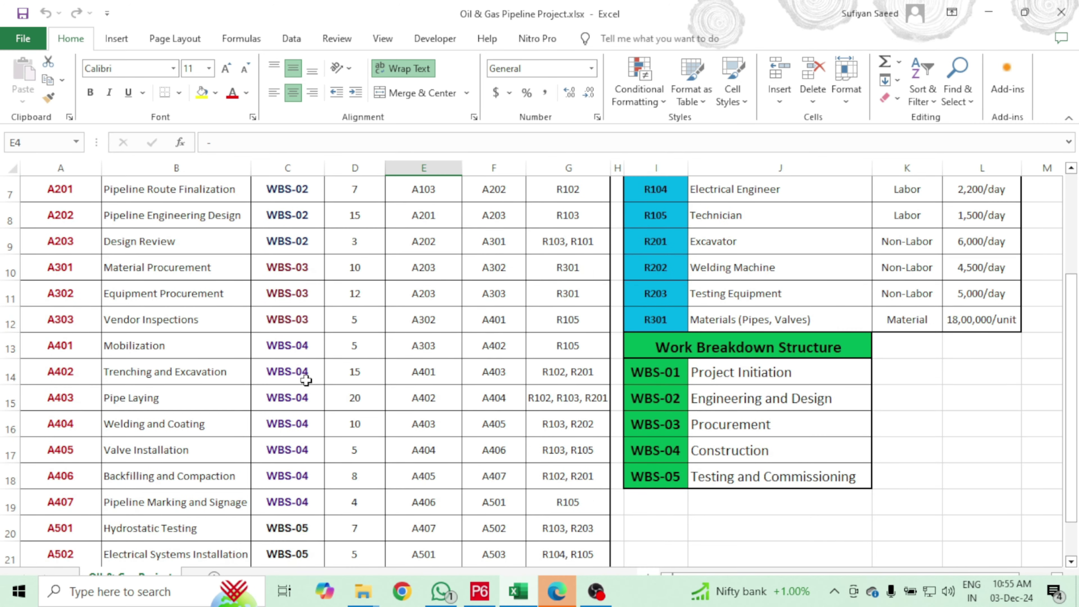
pyautogui.scroll(2, 306, 380)
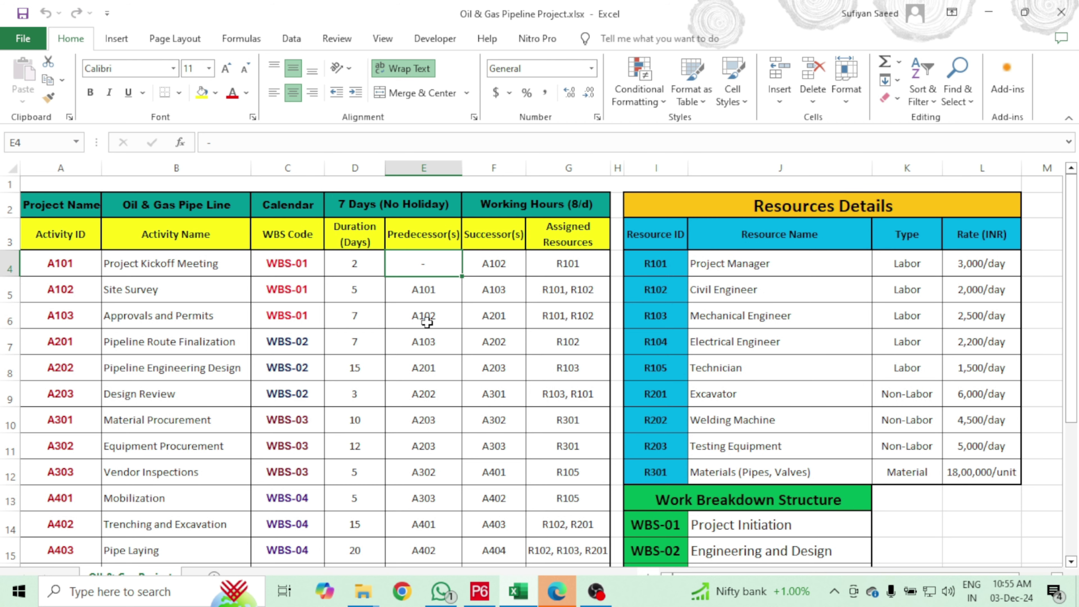
pyautogui.scroll(-2, 427, 323)
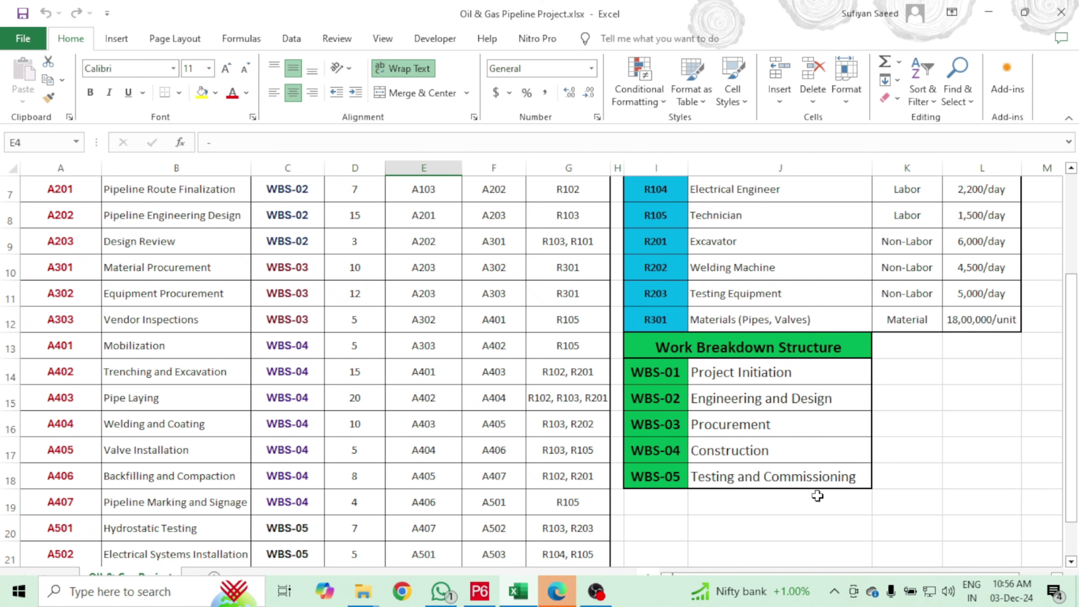
pyautogui.scroll(2, 449, 501)
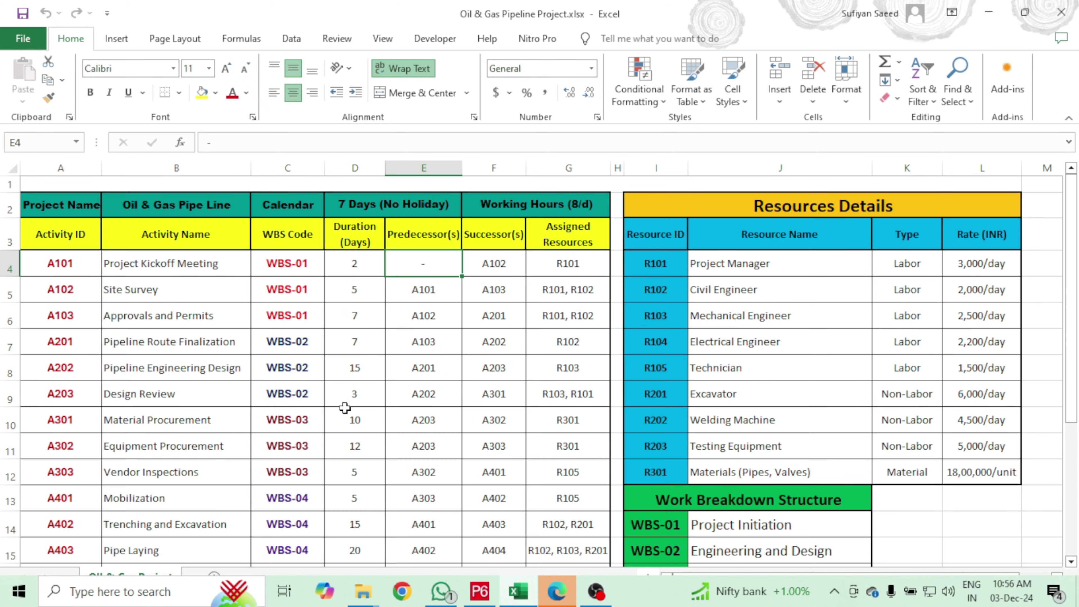
pyautogui.scroll(-1, 620, 449)
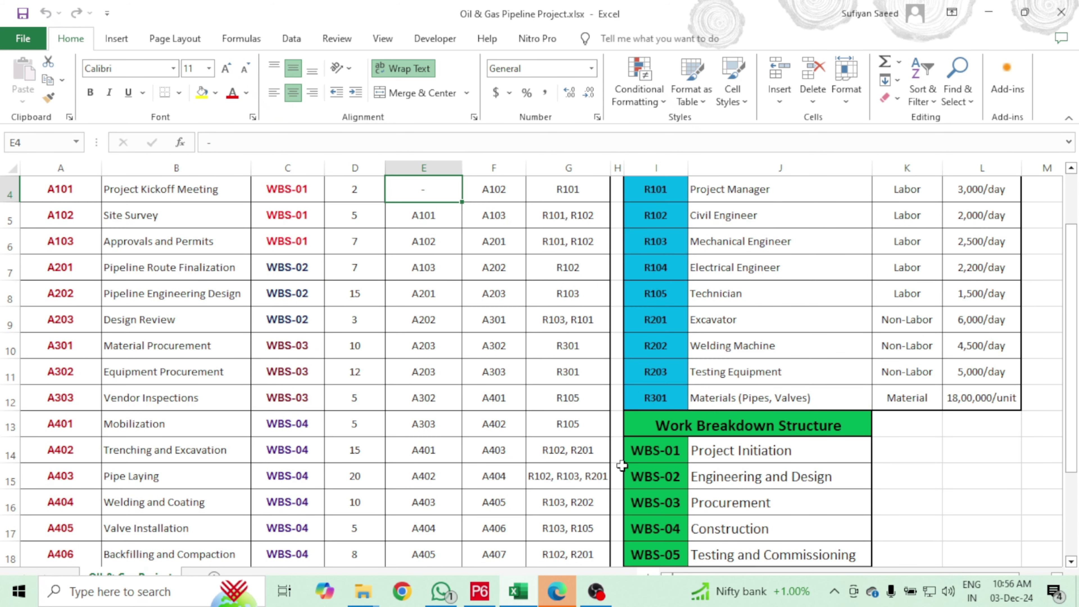
pyautogui.scroll(1, 521, 462)
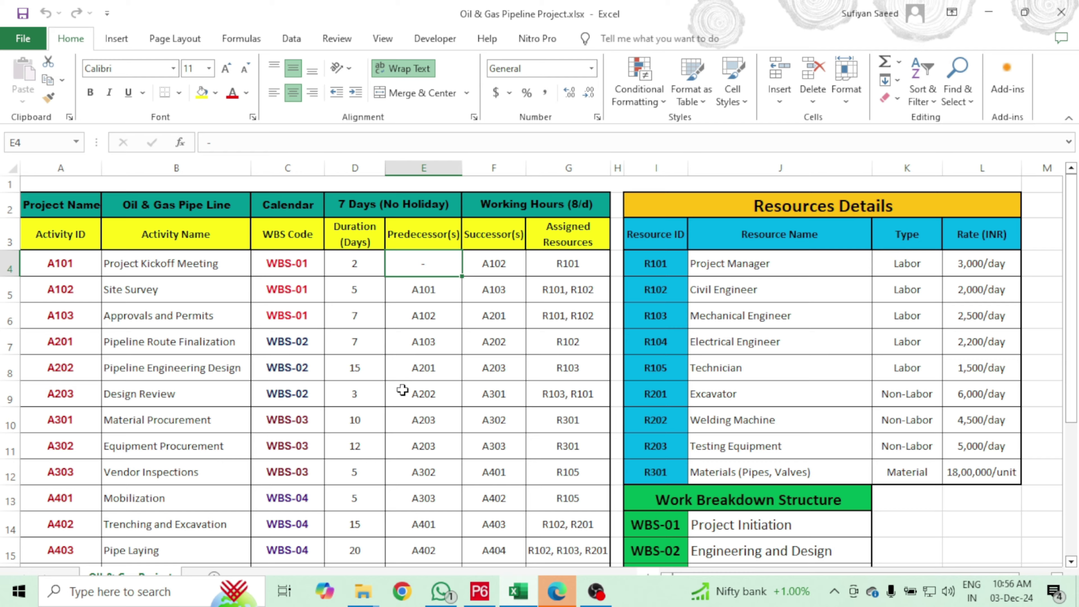
pyautogui.scroll(-2, 419, 387)
pyautogui.scroll(2, 310, 426)
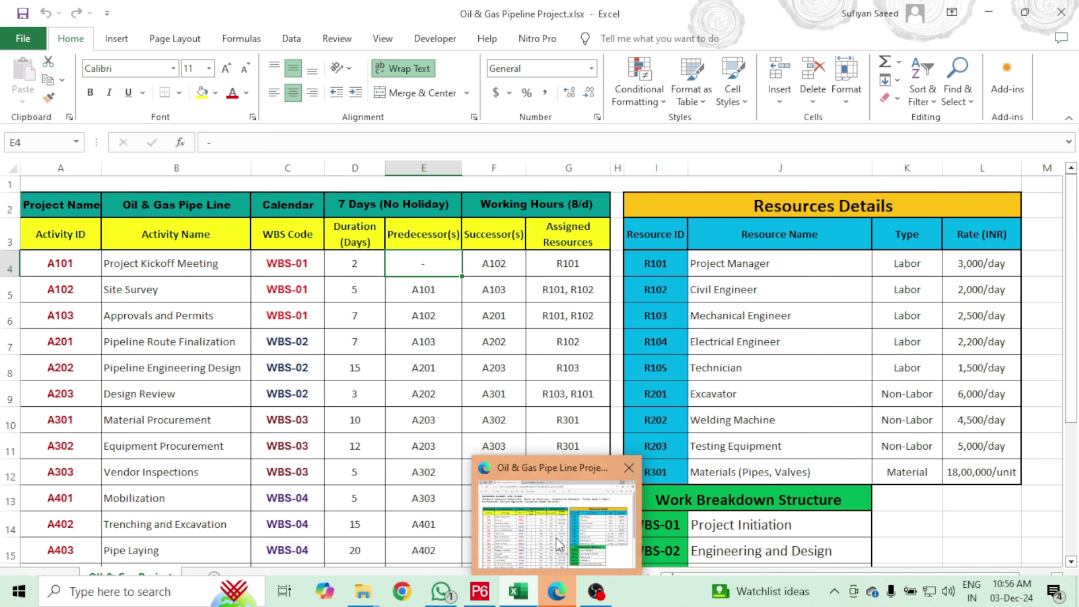
# - Switch to Microsoft Edge and display the Oil & Gas Pipe Line Project Schedule PDF in full screen
pyautogui.click(565, 600)
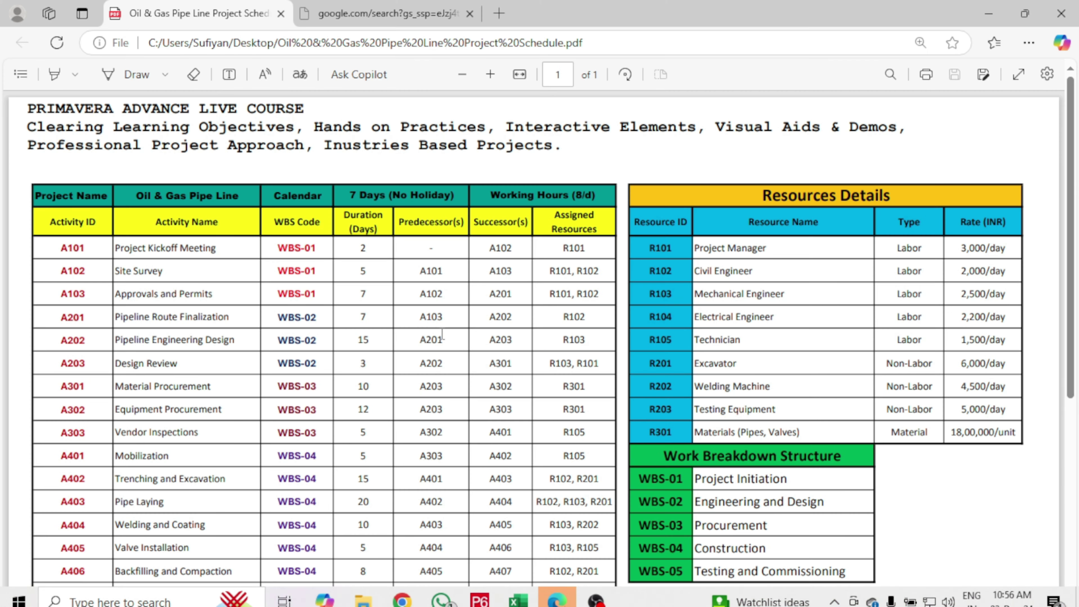
pyautogui.click(520, 75)
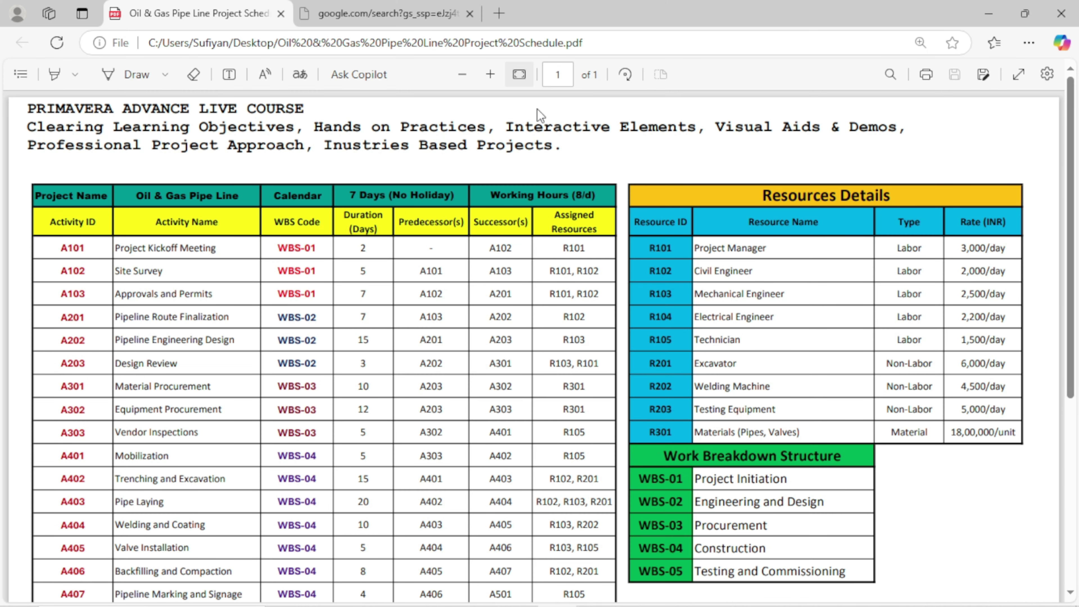
pyautogui.click(1029, 44)
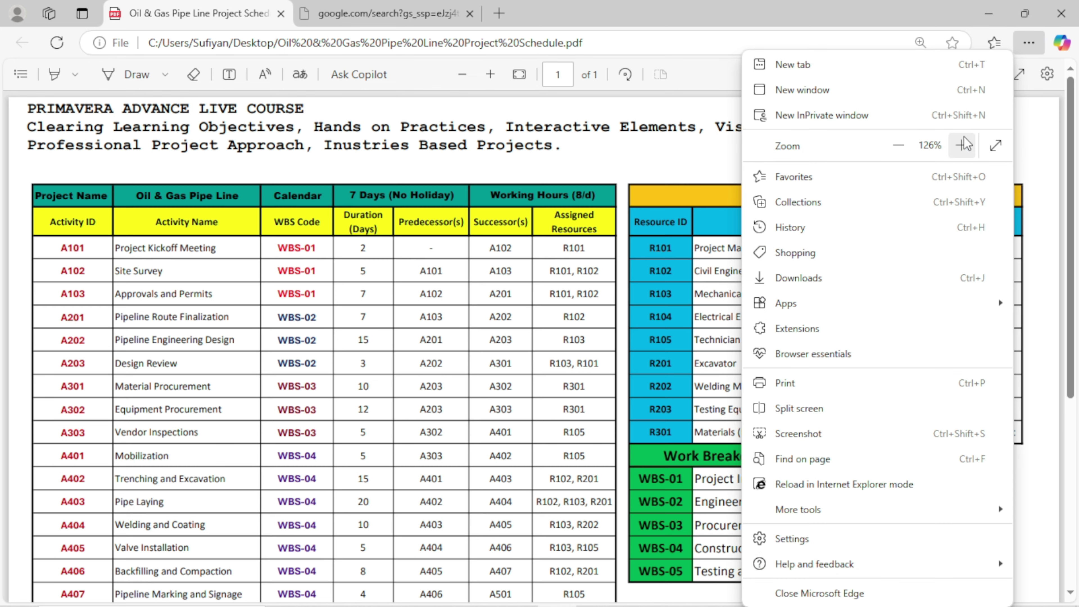
pyautogui.click(996, 145)
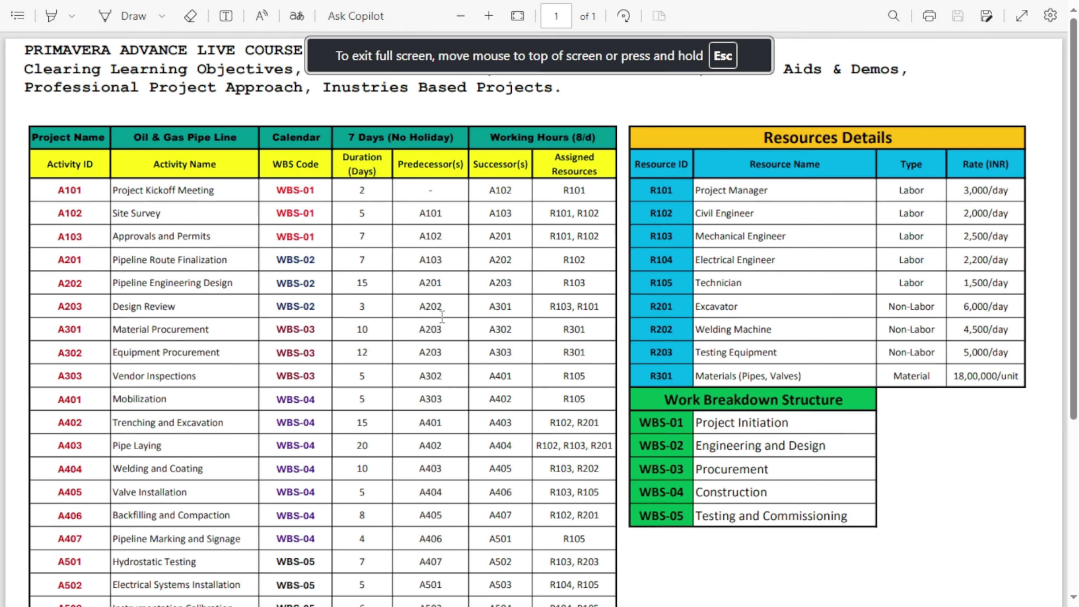
pyautogui.click(1044, 446)
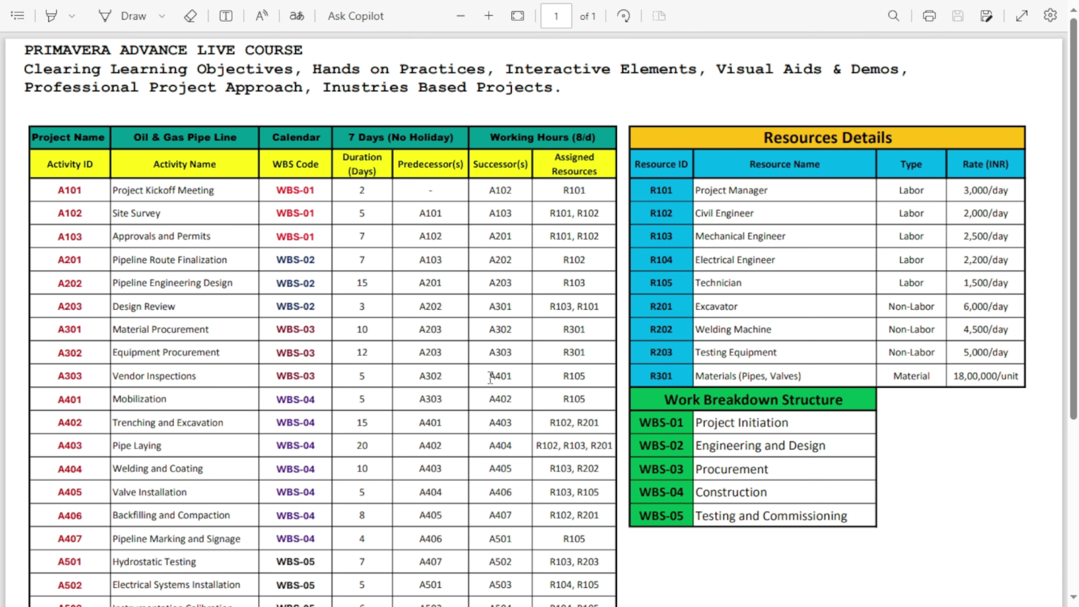
# - Review the project schedule PDF from the course heading through the last activity and the footer
pyautogui.scroll(-5, 331, 314)
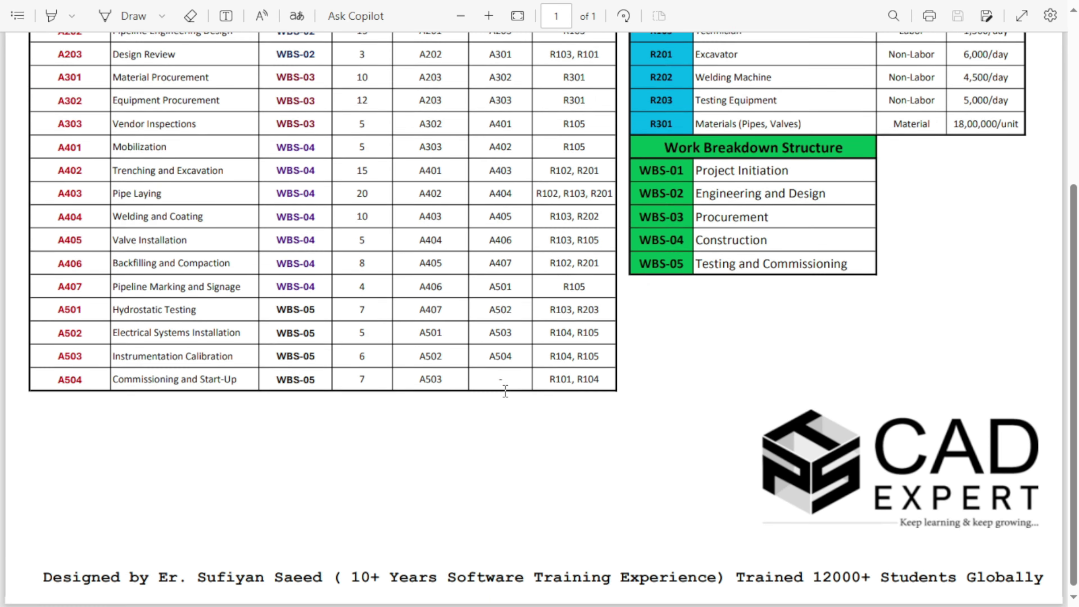
pyautogui.scroll(5, 506, 390)
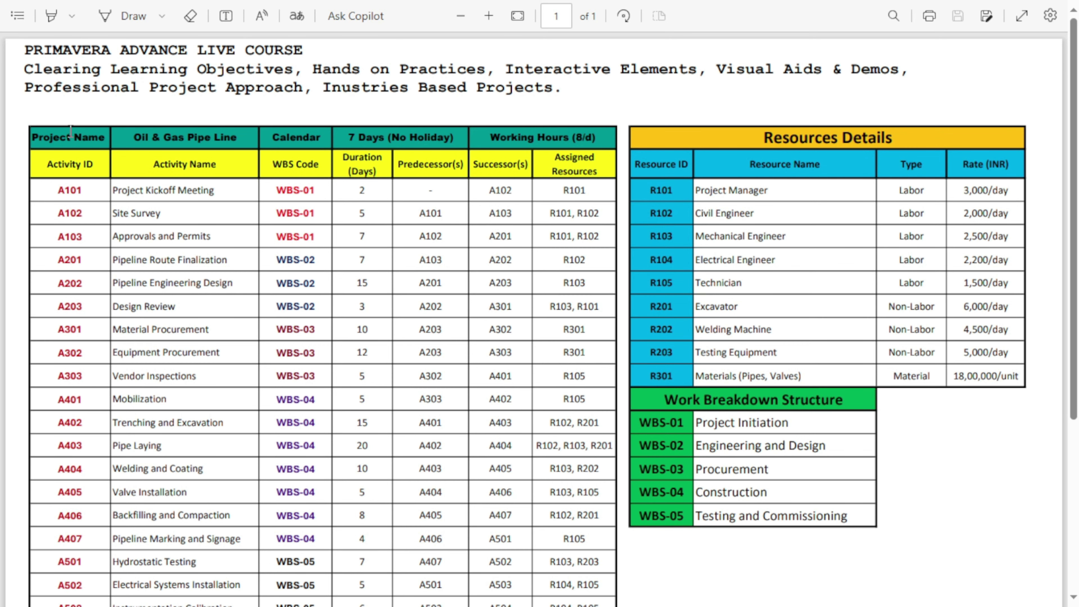
pyautogui.scroll(-2, 323, 258)
pyautogui.scroll(2, 375, 311)
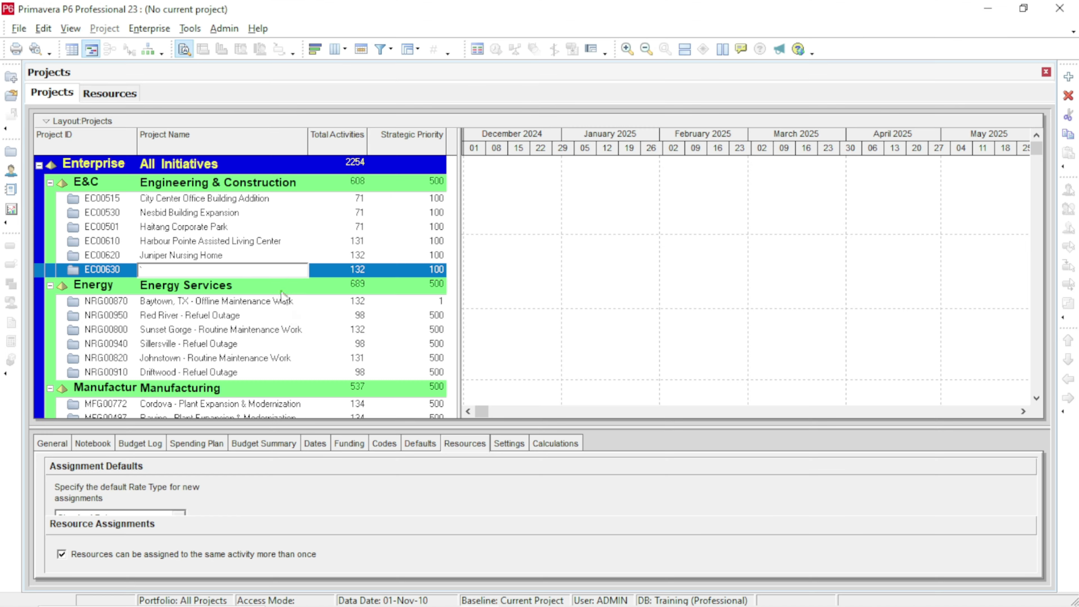
pyautogui.click(313, 305)
pyautogui.click(245, 272)
pyautogui.click(245, 270)
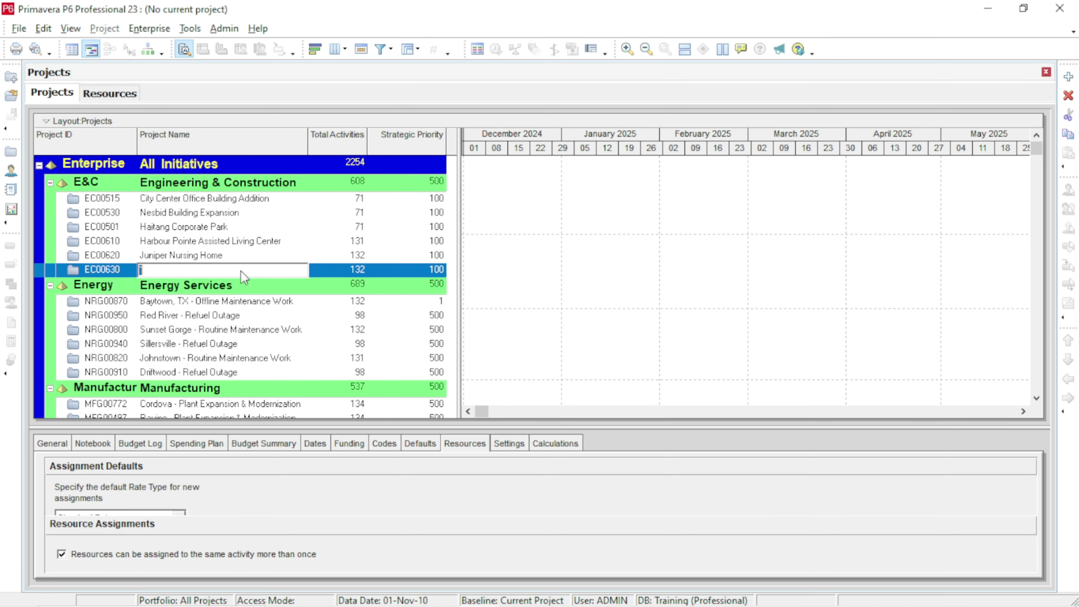
pyautogui.click(309, 303)
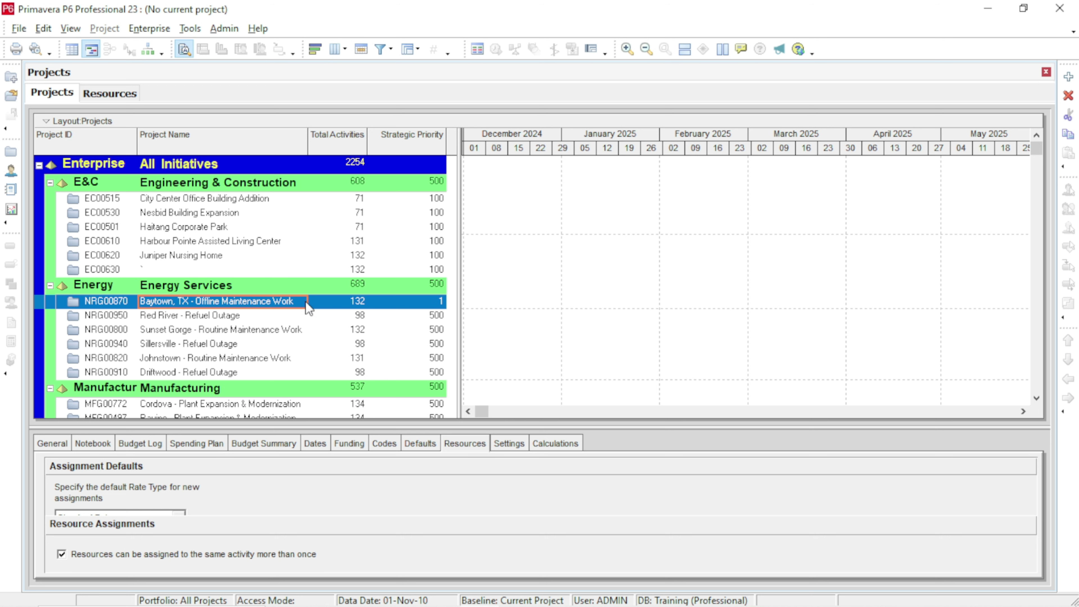
pyautogui.click(214, 271)
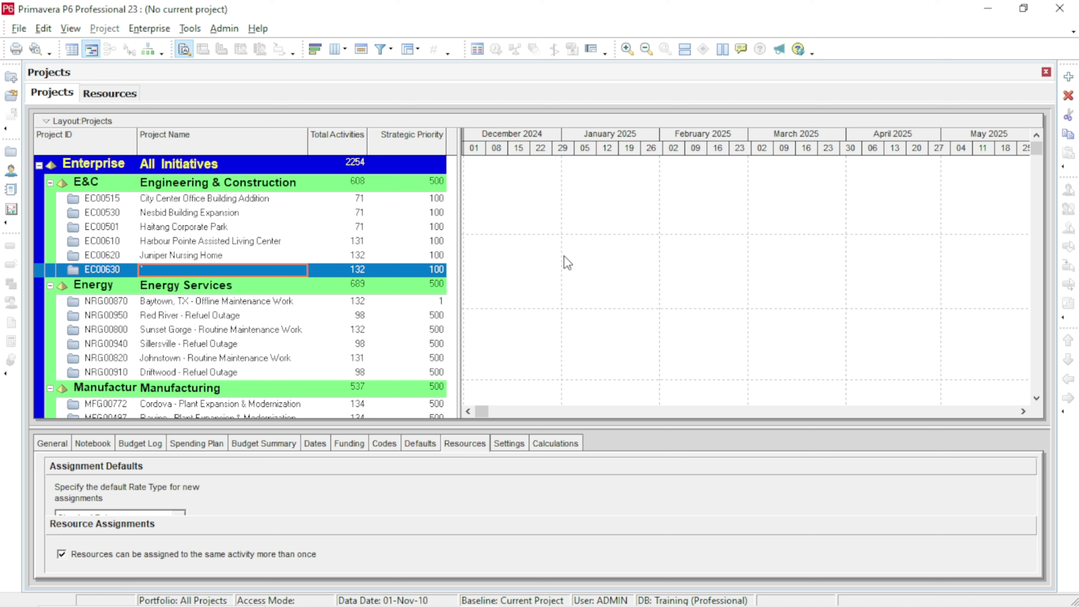
# - Enable large icons in the toolbar customization options
pyautogui.press('Up')
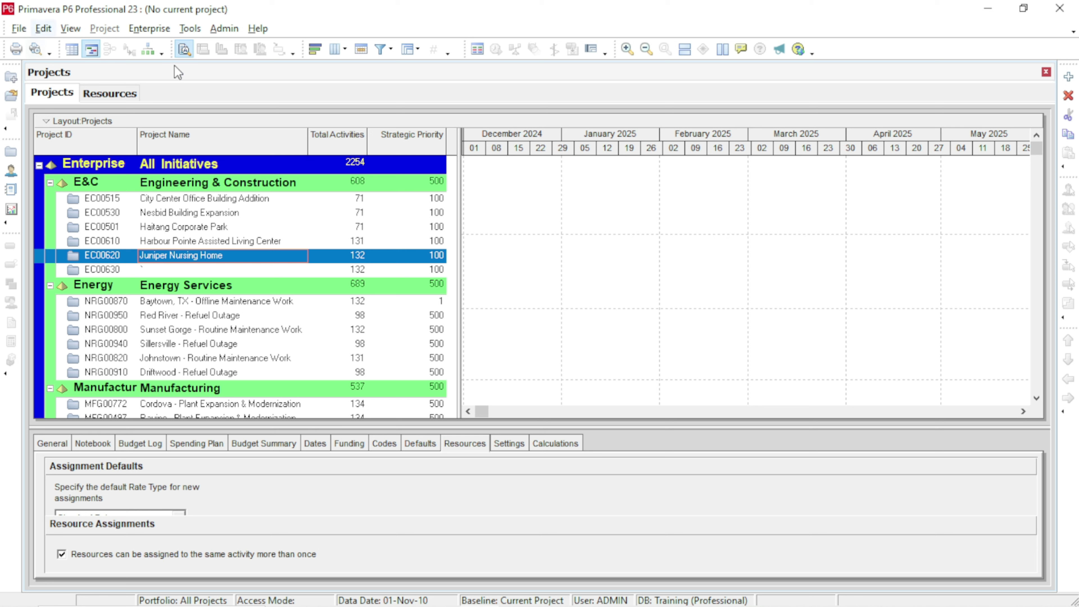
pyautogui.click(190, 30)
pyautogui.click(249, 84)
pyautogui.click(47, 31)
pyautogui.click(47, 31)
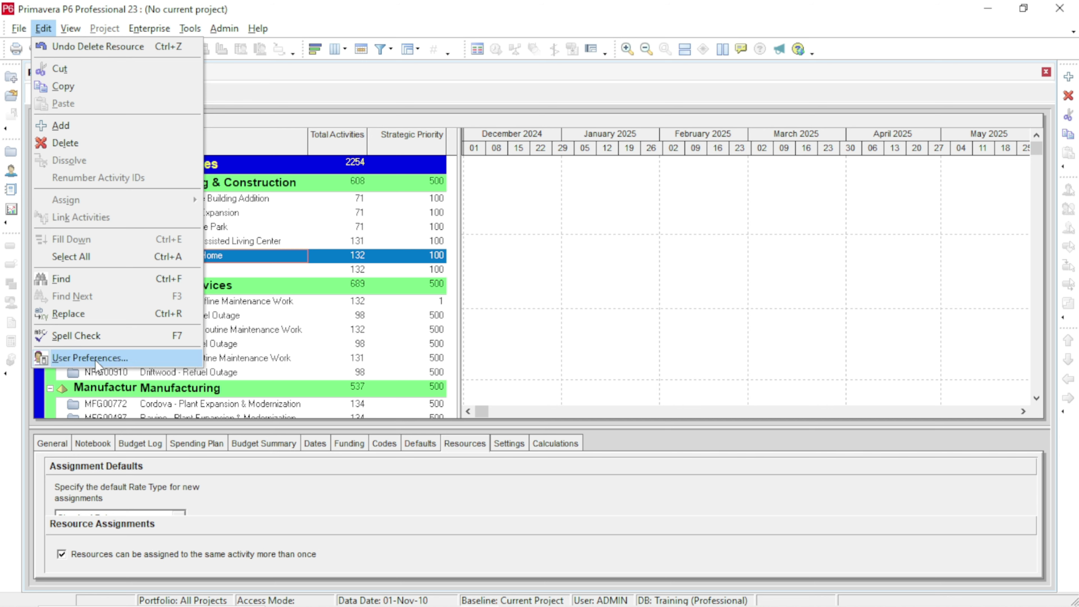
pyautogui.moveTo(76, 33)
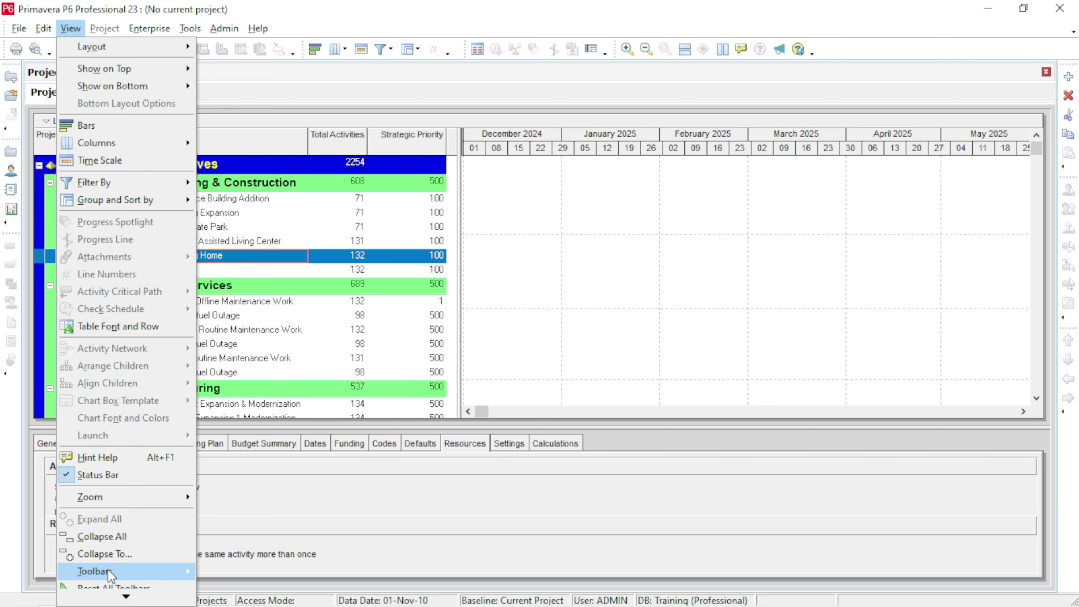
pyautogui.moveTo(113, 572)
pyautogui.click(249, 595)
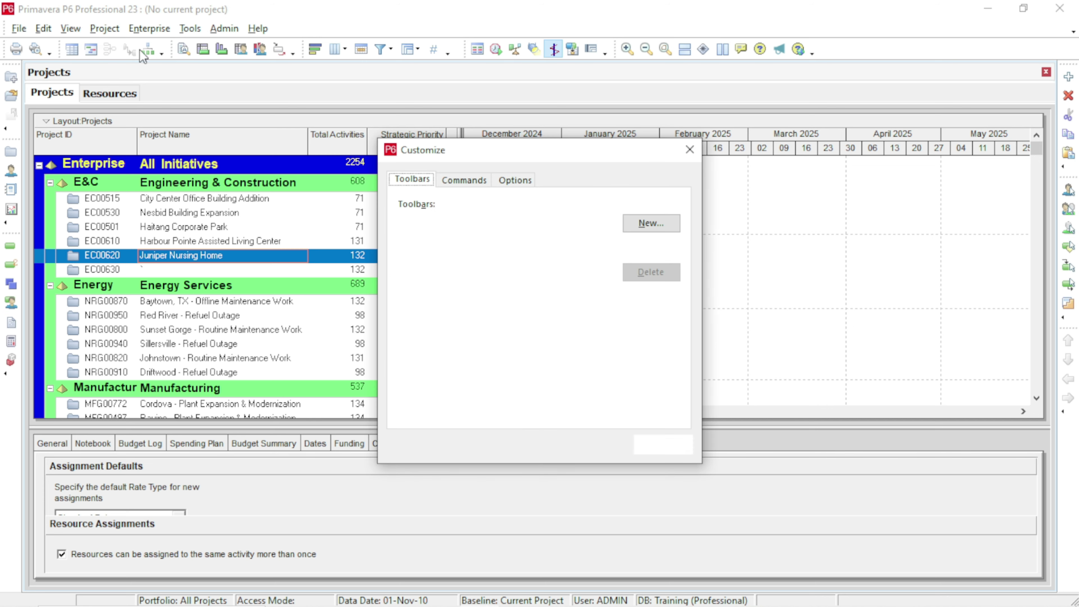
pyautogui.click(531, 186)
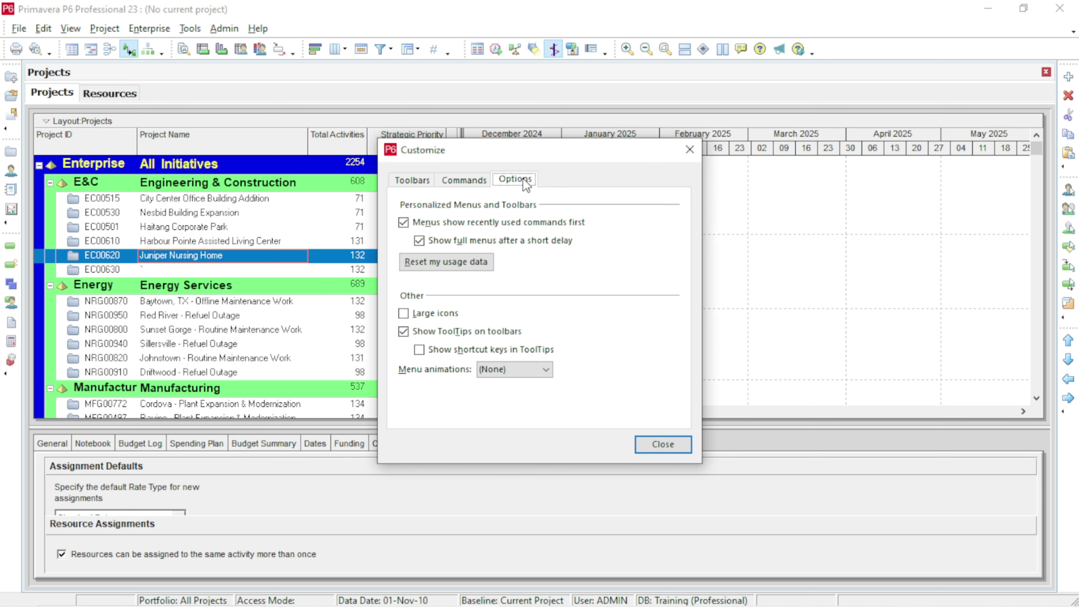
pyautogui.click(405, 313)
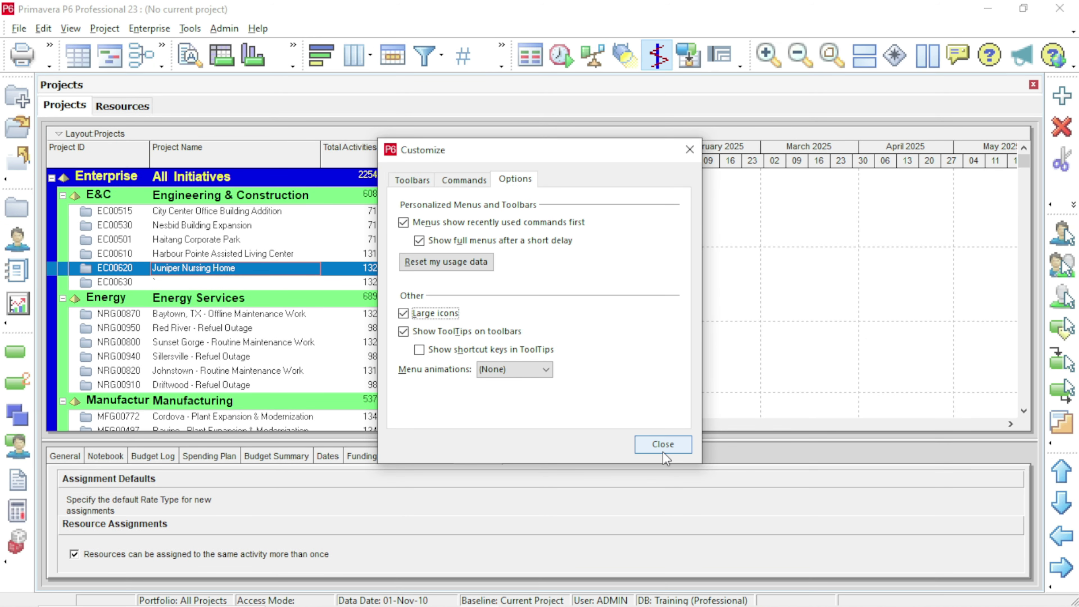
pyautogui.click(668, 445)
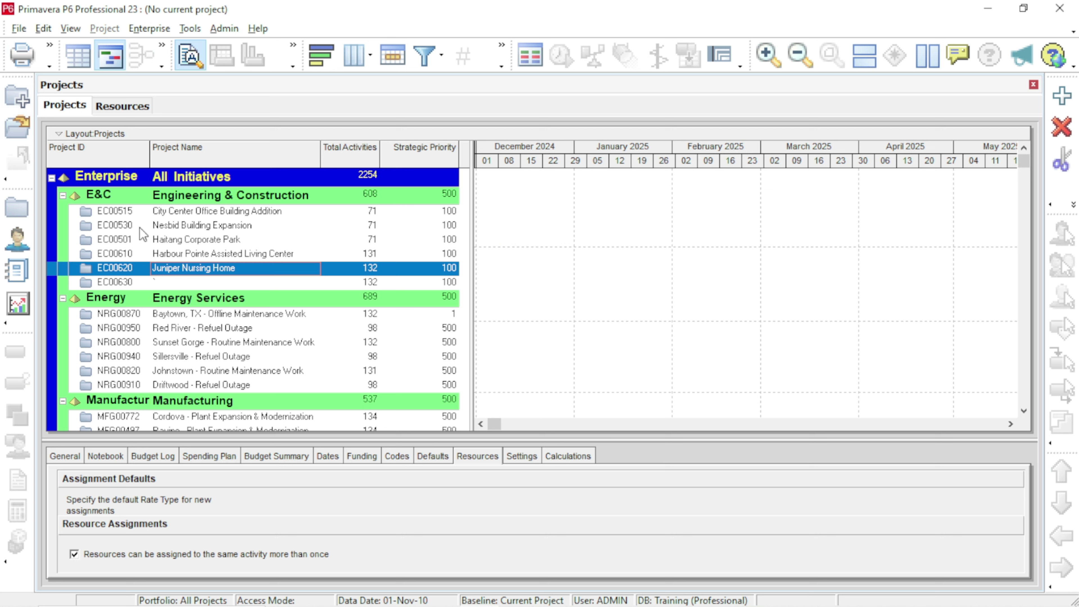
# - Start a new project and place it under the Engineering & Construction EPS level
pyautogui.click(21, 29)
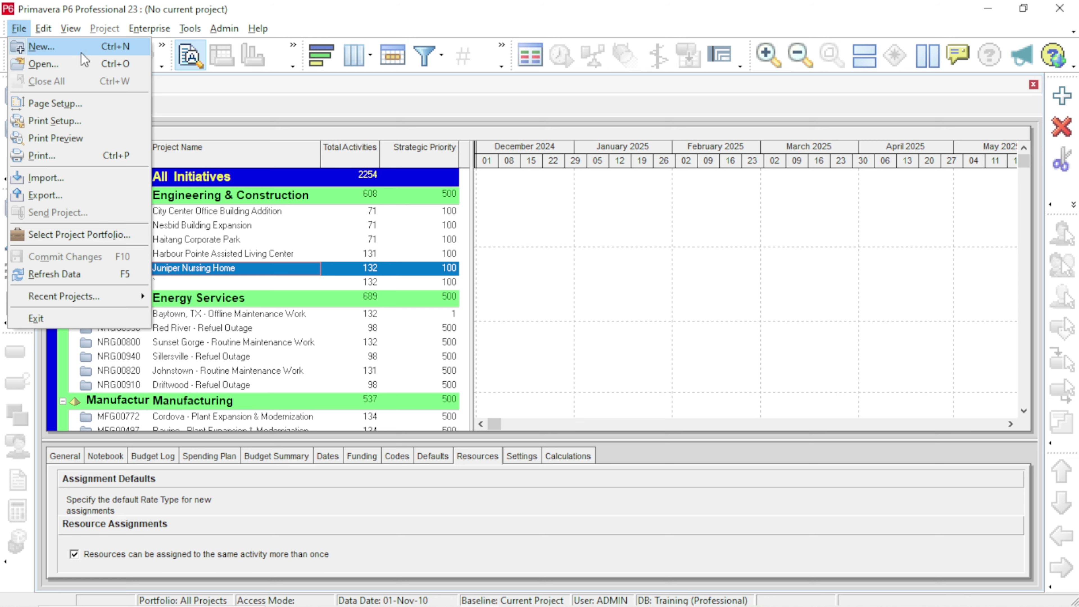
pyautogui.click(25, 31)
pyautogui.click(24, 29)
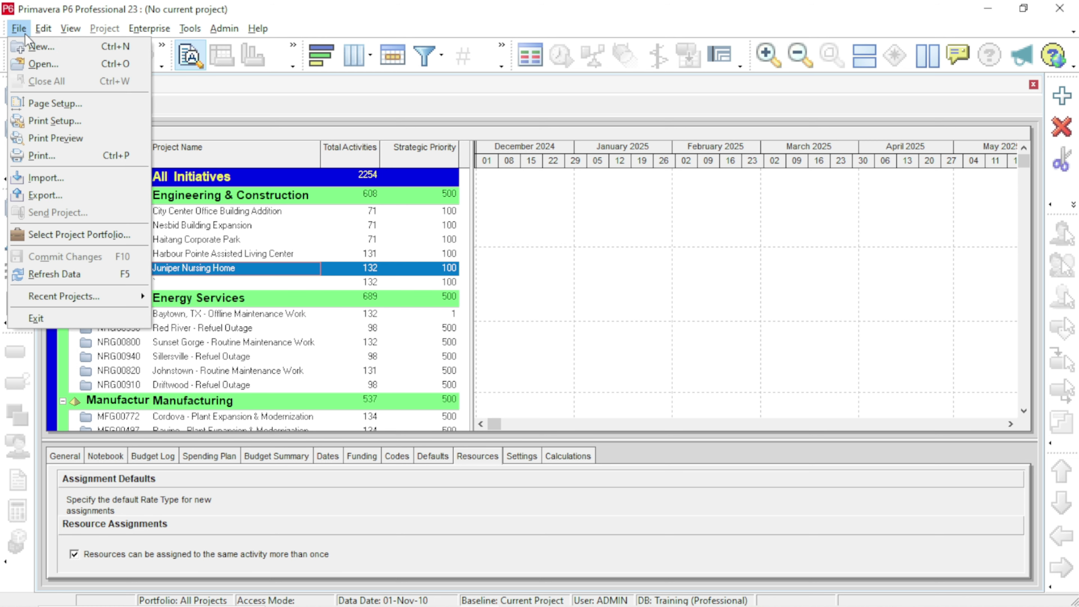
pyautogui.click(43, 49)
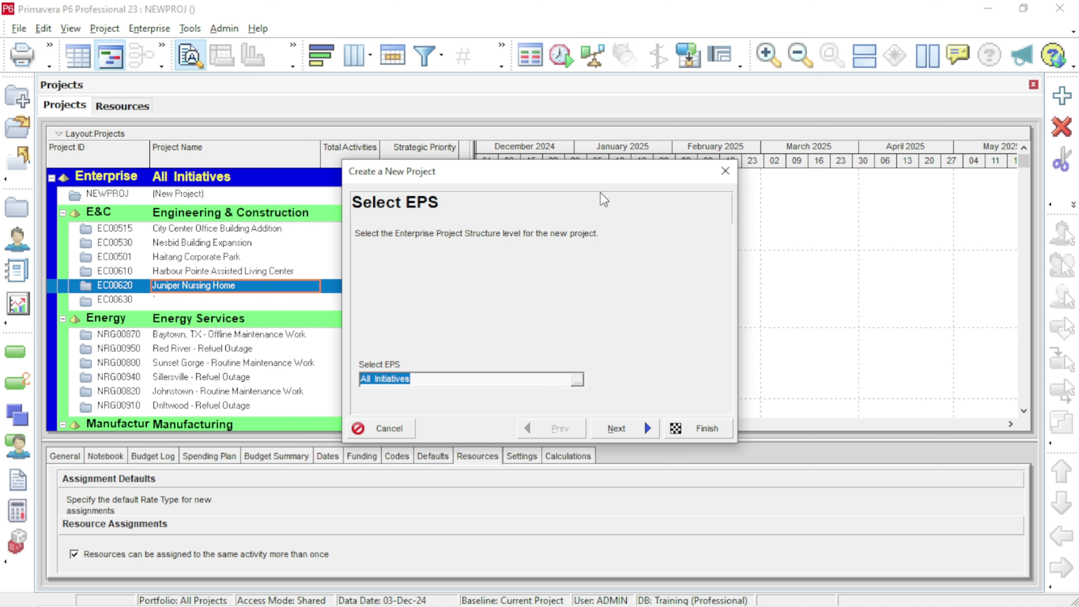
pyautogui.moveTo(608, 178); pyautogui.dragTo(765, 98)
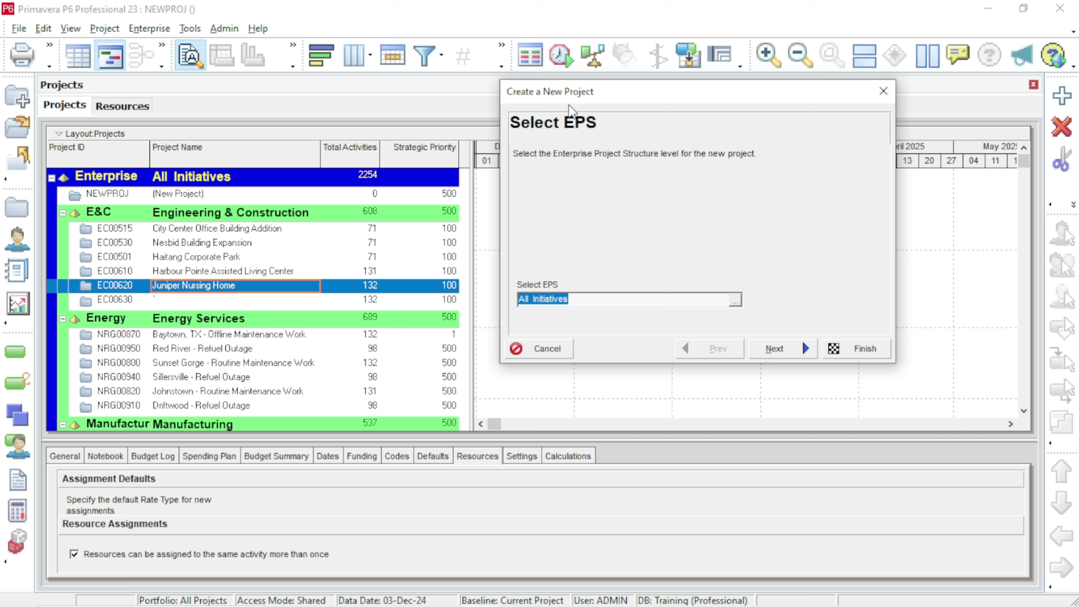
pyautogui.click(735, 300)
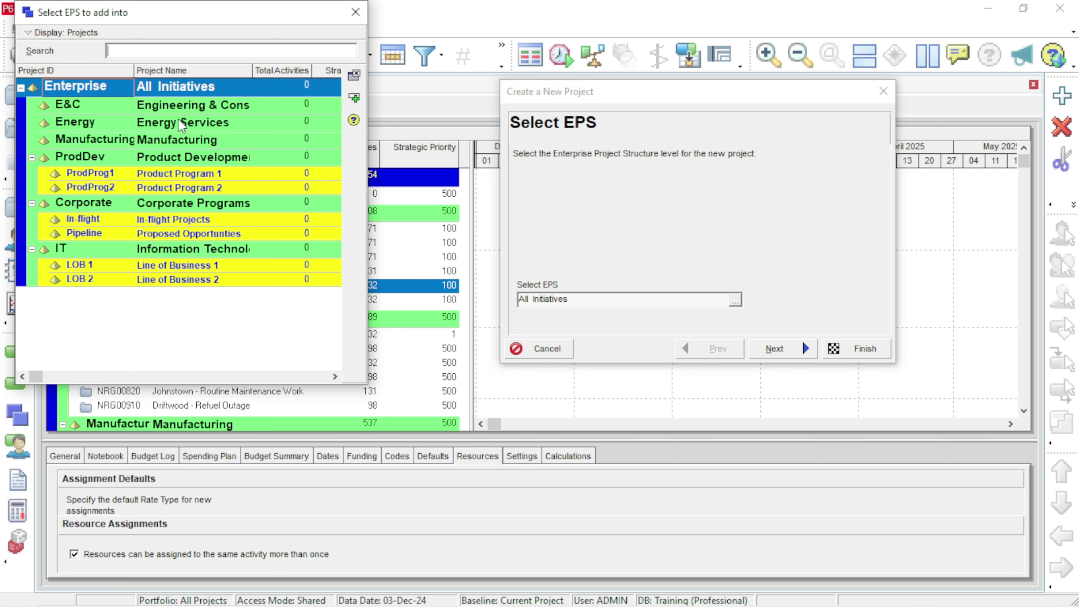
pyautogui.click(183, 107)
pyautogui.doubleClick(183, 106)
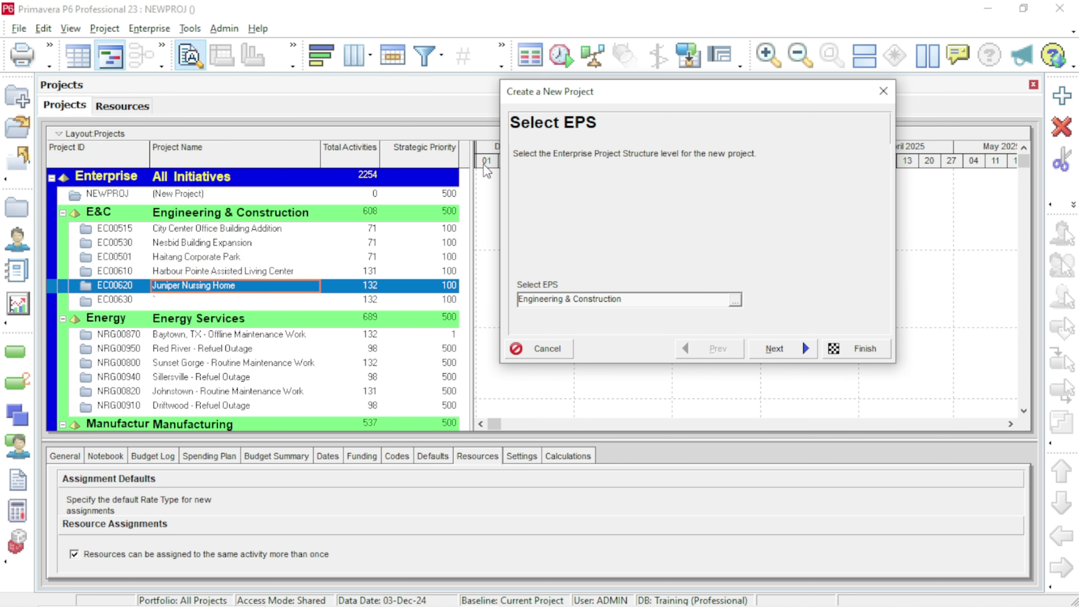
pyautogui.click(795, 351)
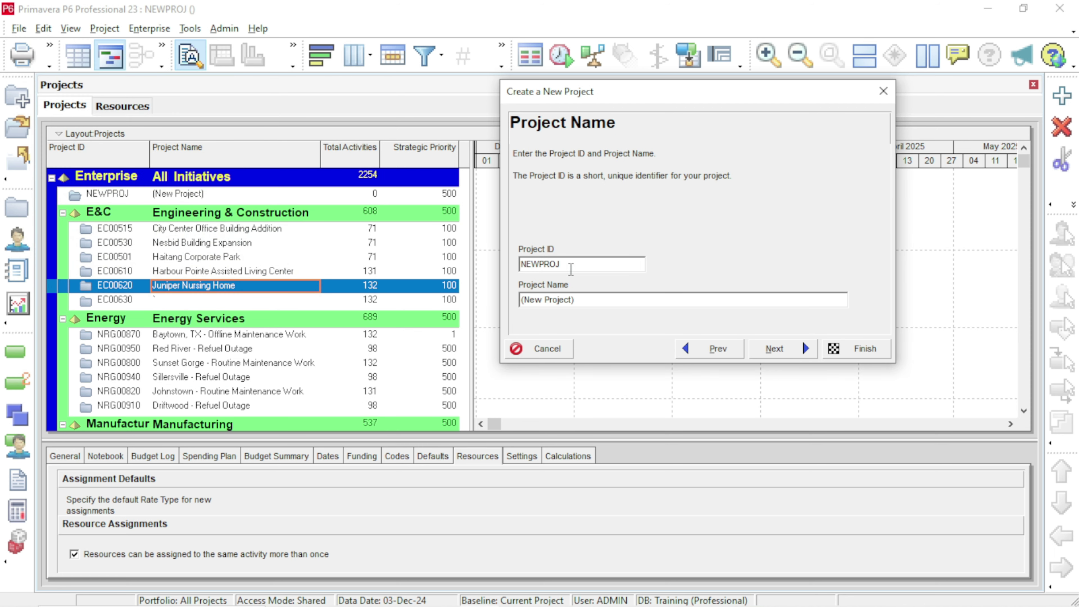
# - Set the new project's ID to O&G and its name to Oil & Gas
pyautogui.moveTo(568, 264); pyautogui.dragTo(466, 265)
pyautogui.write('O&G')
pyautogui.moveTo(579, 300); pyautogui.dragTo(487, 314)
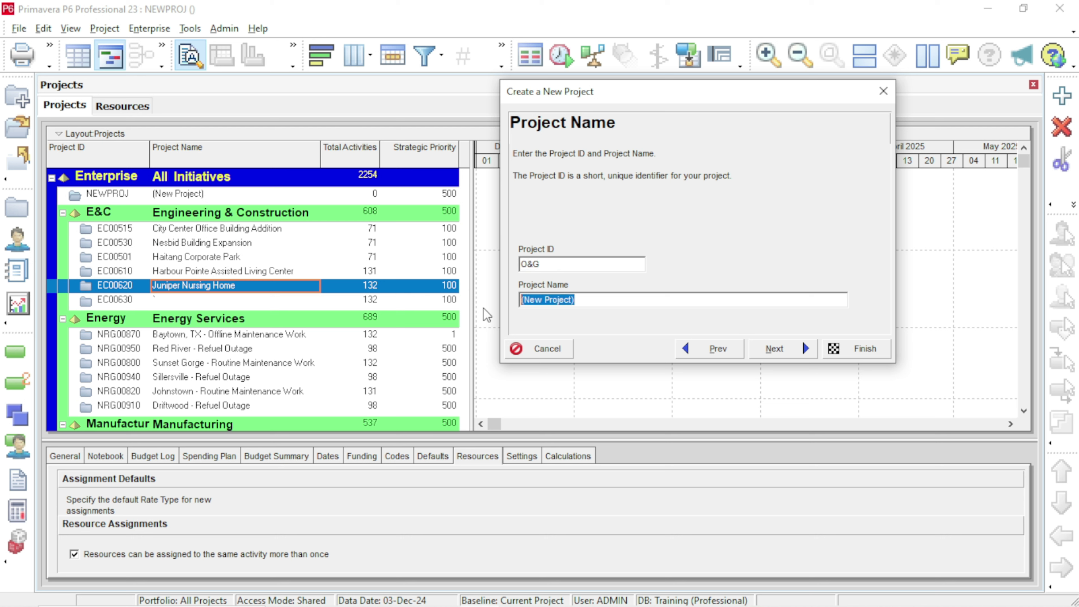
pyautogui.write('Oil & Gas')
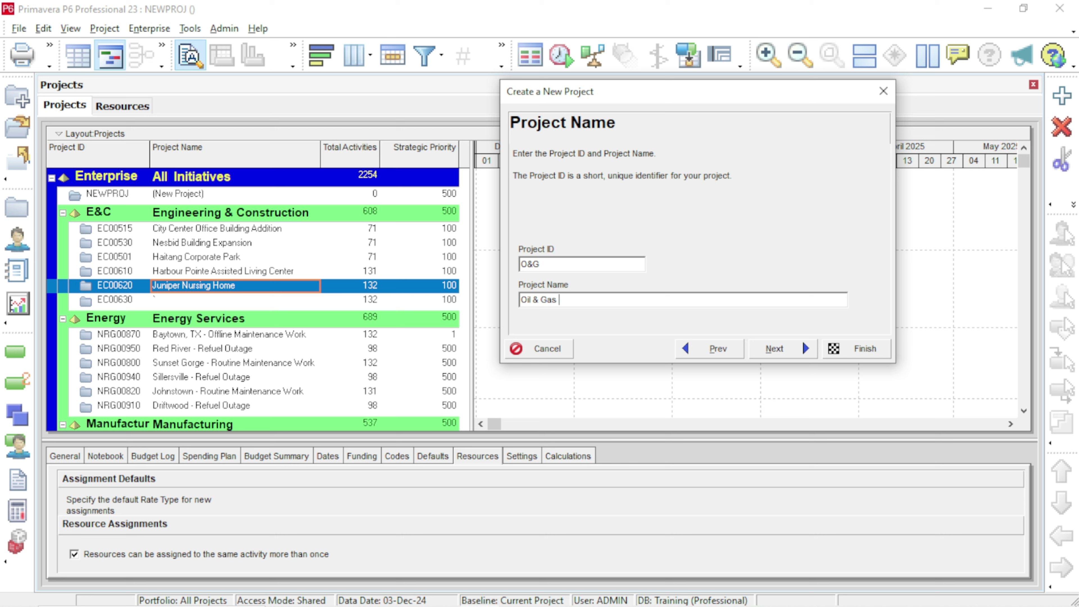
pyautogui.click(787, 348)
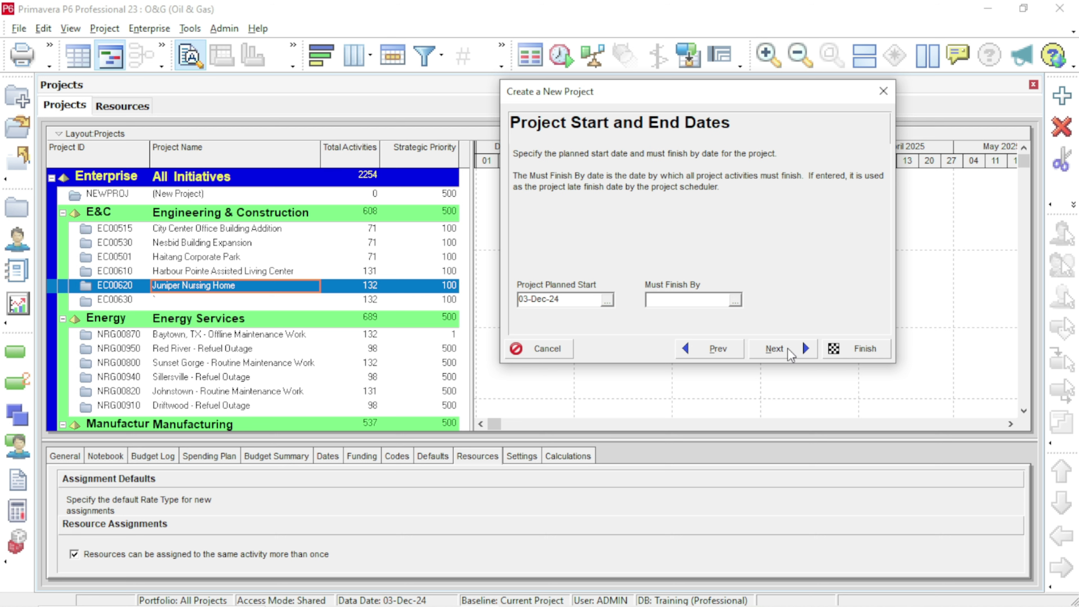
# - Finish creating the project, keeping 03-Dec-24 as planned start and E&C as responsible manager
pyautogui.click(786, 351)
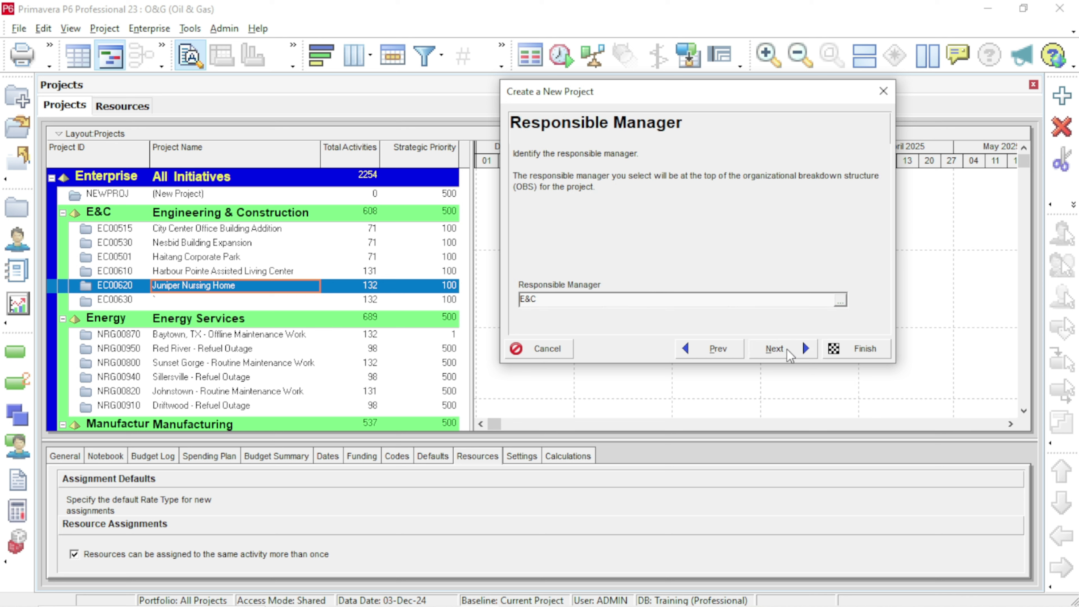
pyautogui.click(786, 349)
pyautogui.click(786, 349)
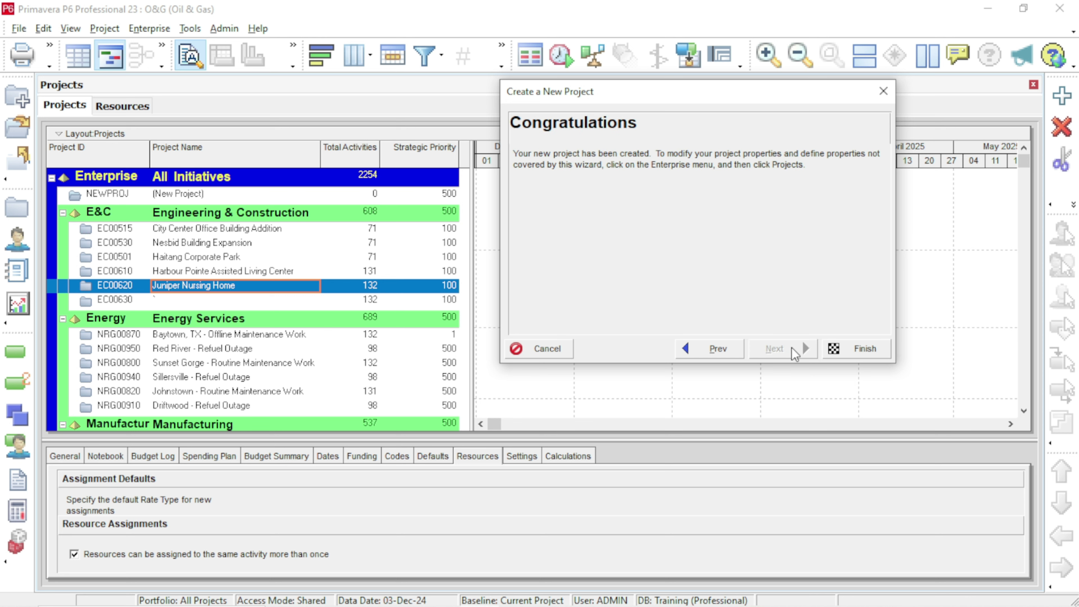
pyautogui.click(865, 349)
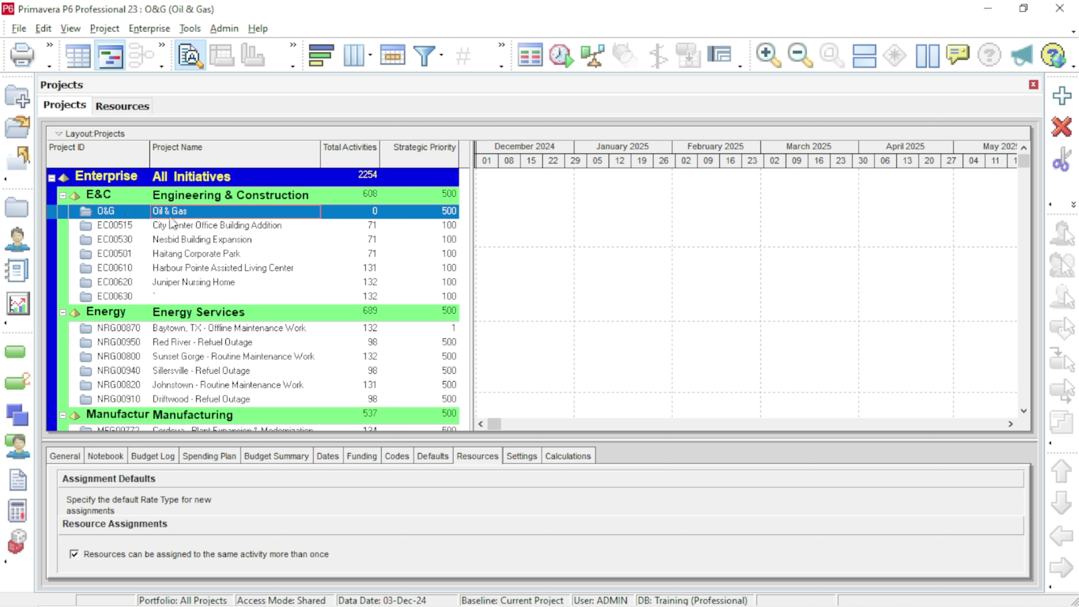
# - Enlarge the project details area and display the Oil & Gas project's general information and defaults for new activities
pyautogui.moveTo(472, 161); pyautogui.dragTo(469, 168)
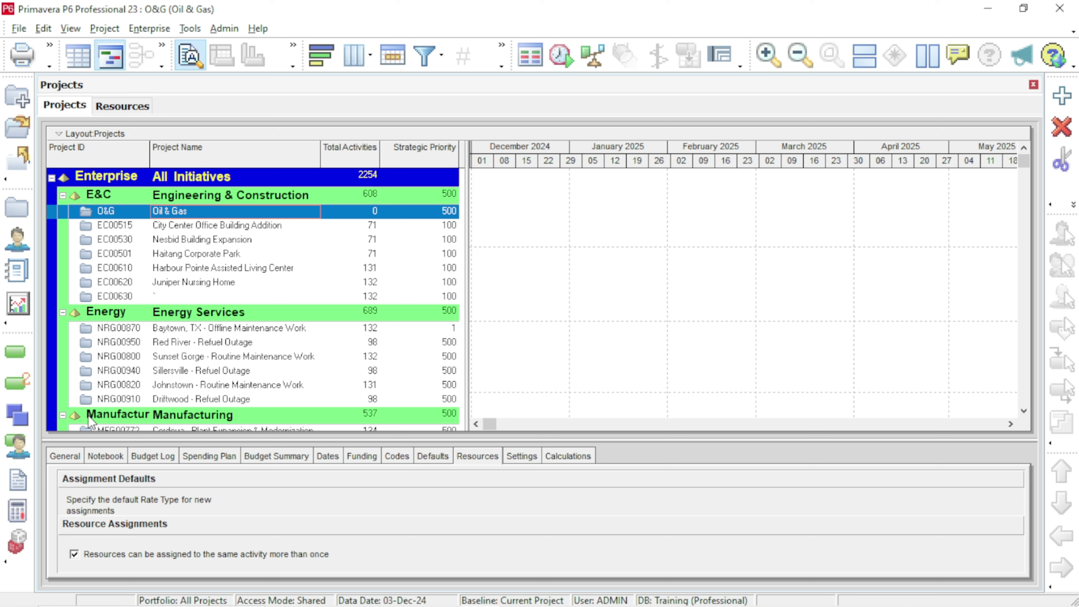
pyautogui.click(67, 453)
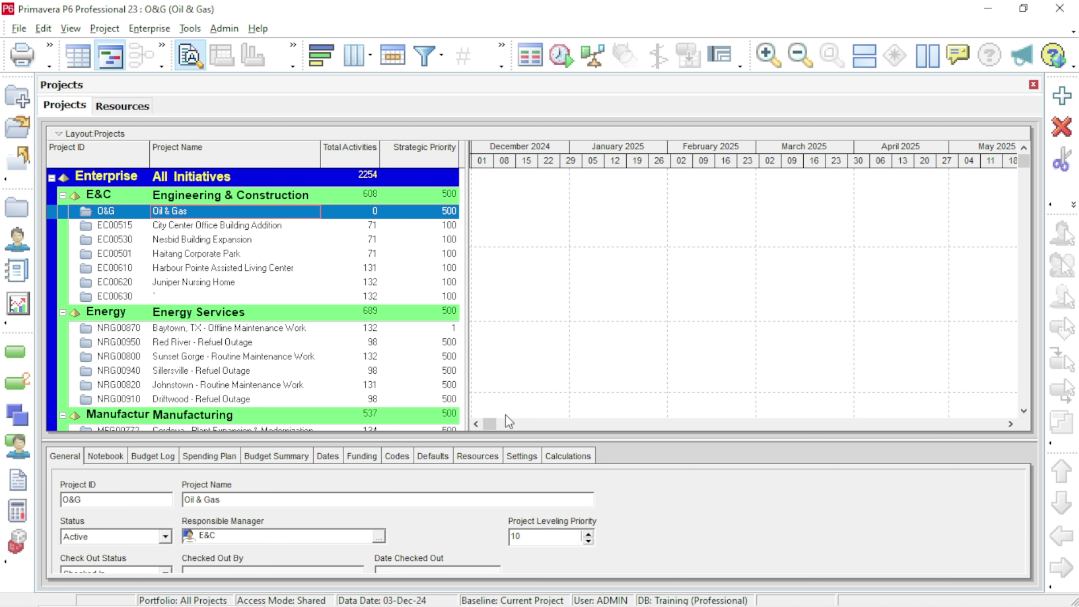
pyautogui.moveTo(546, 442); pyautogui.dragTo(552, 304)
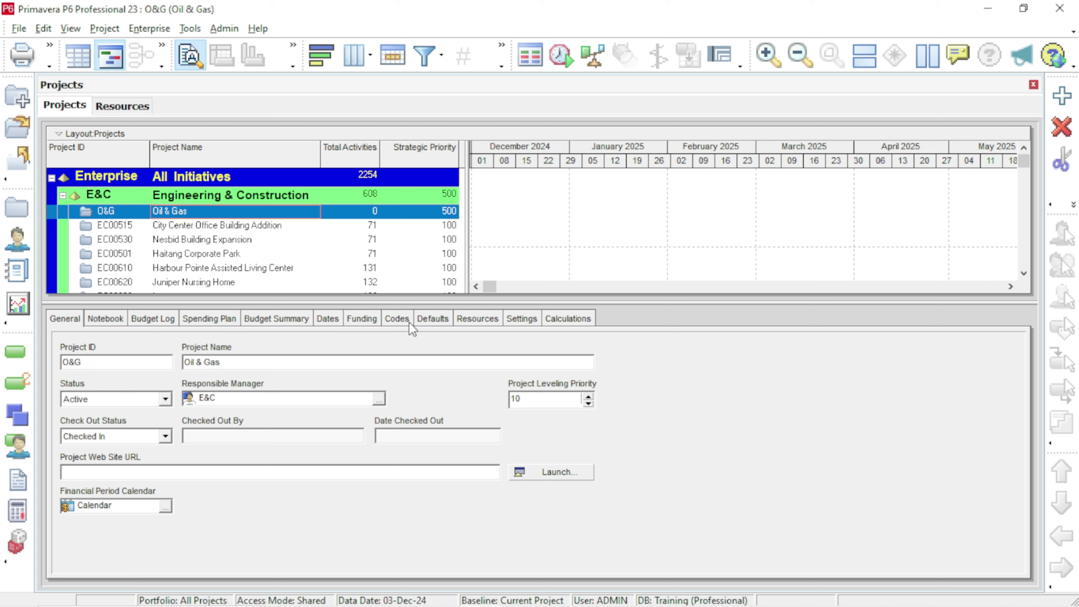
pyautogui.click(432, 323)
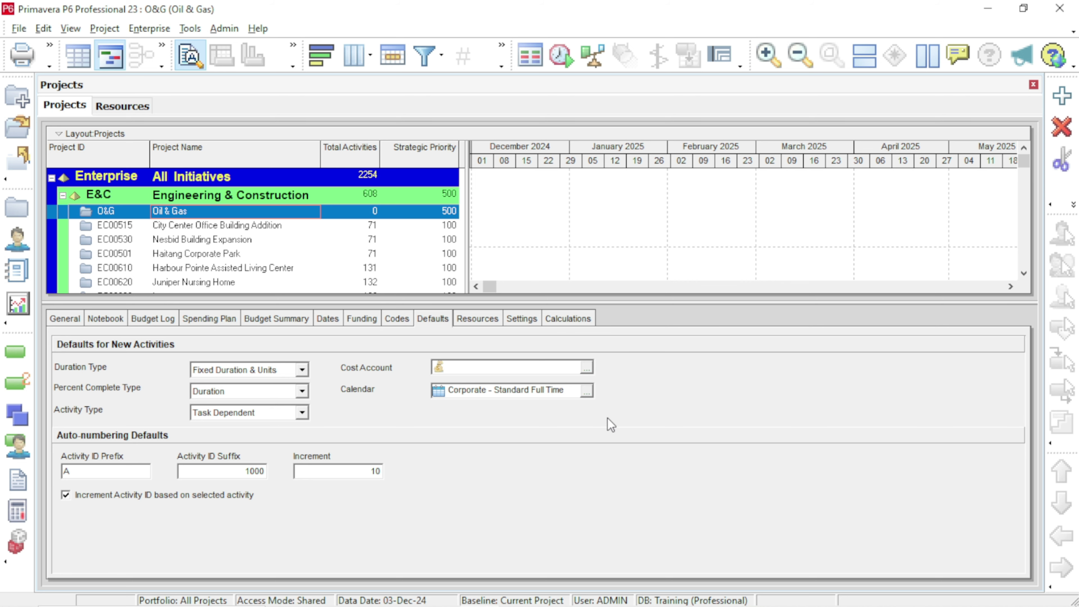
# - Switch to Microsoft Edge to check the calendar and working hours in the project schedule PDF, and return to Primavera P6
pyautogui.moveTo(455, 606)
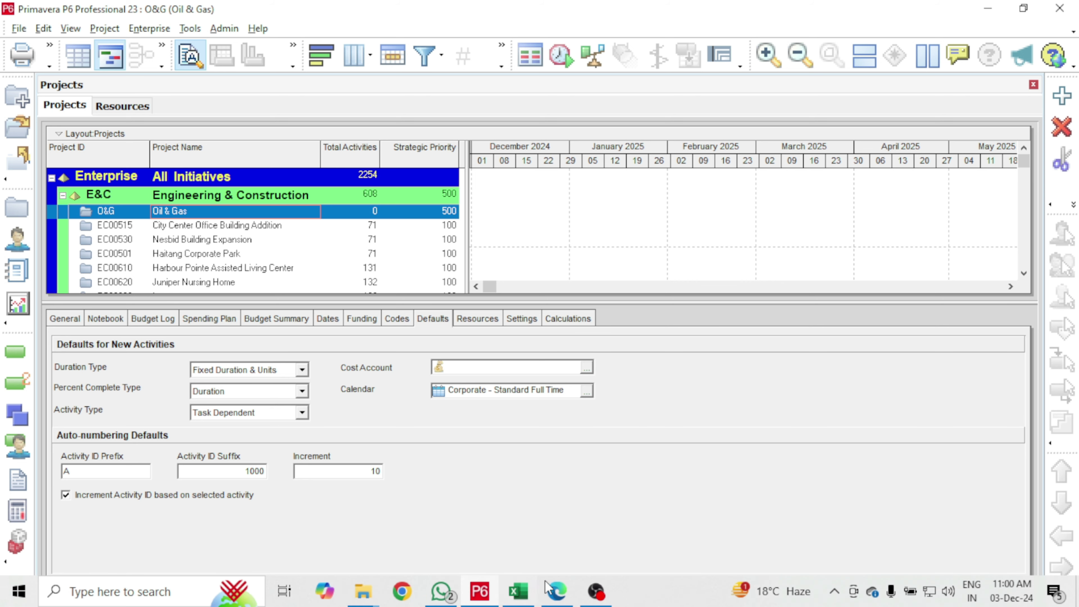
pyautogui.click(556, 595)
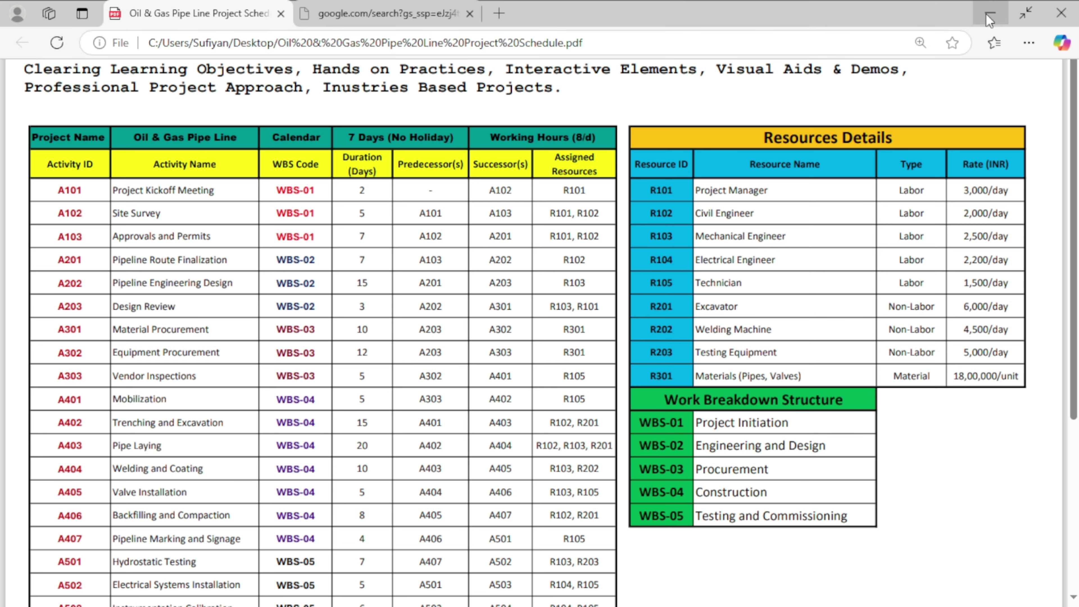
pyautogui.click(991, 15)
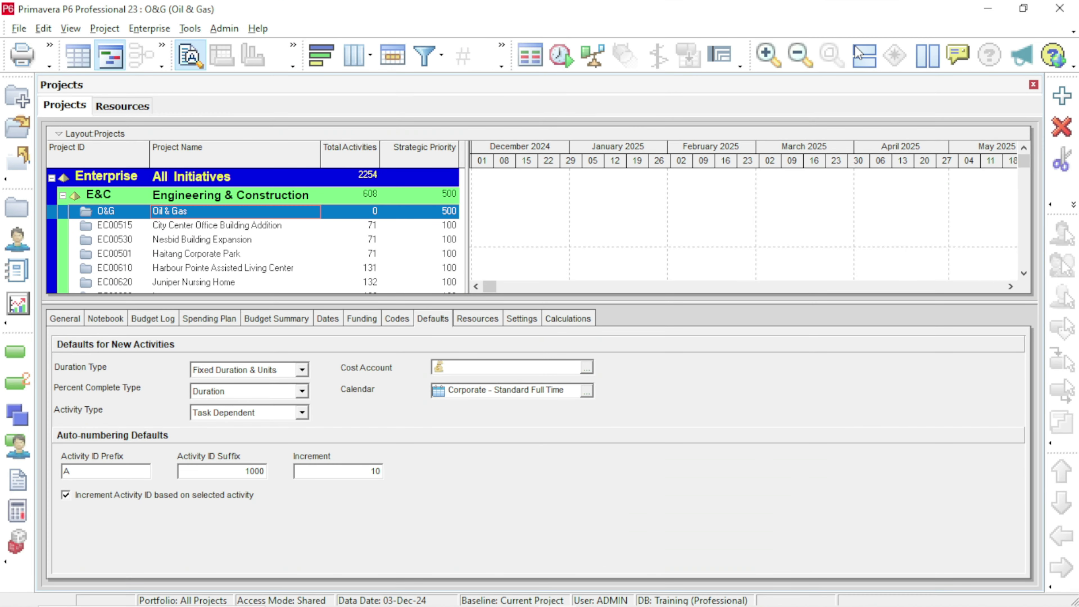
# - Add a new global calendar copied from the 9. 7-Day Workweek calendar
pyautogui.click(147, 29)
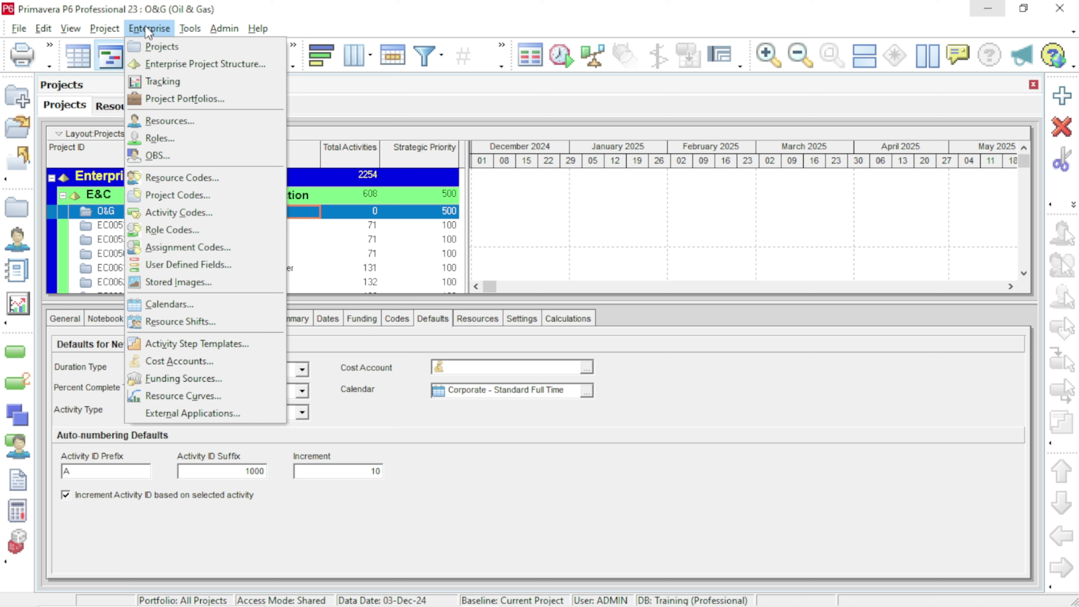
pyautogui.click(194, 304)
pyautogui.moveTo(535, 173); pyautogui.dragTo(626, 73)
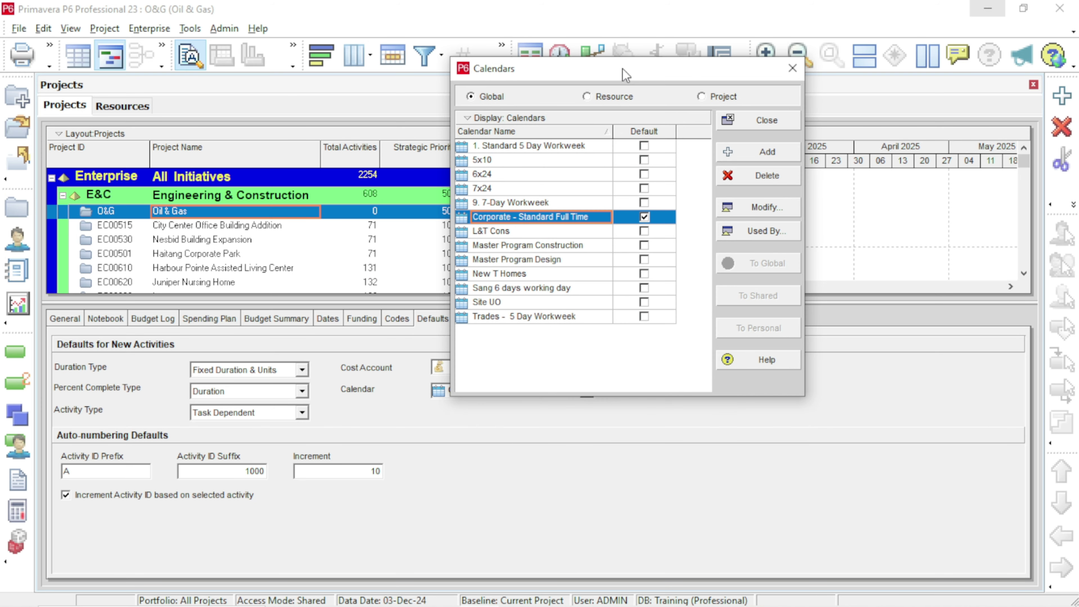
pyautogui.click(517, 203)
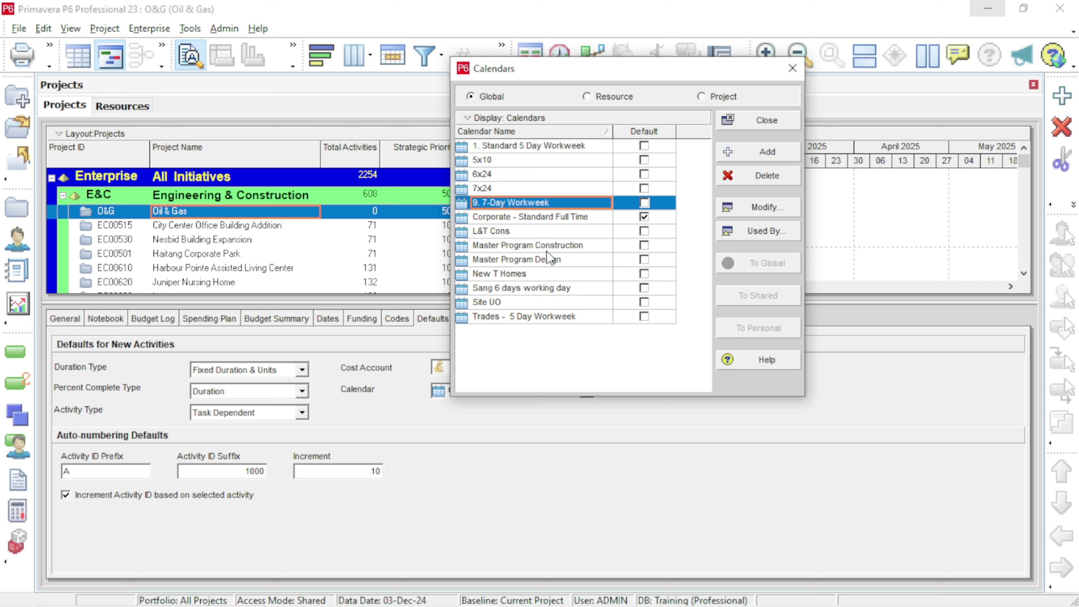
pyautogui.click(767, 154)
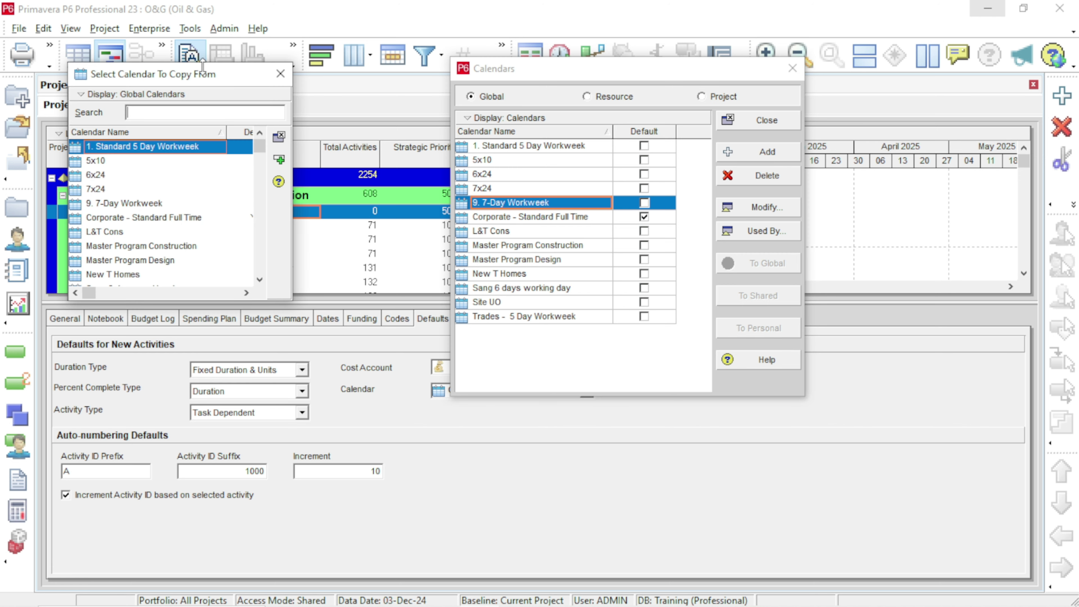
pyautogui.moveTo(221, 79); pyautogui.dragTo(184, 38)
pyautogui.moveTo(255, 199); pyautogui.dragTo(269, 363)
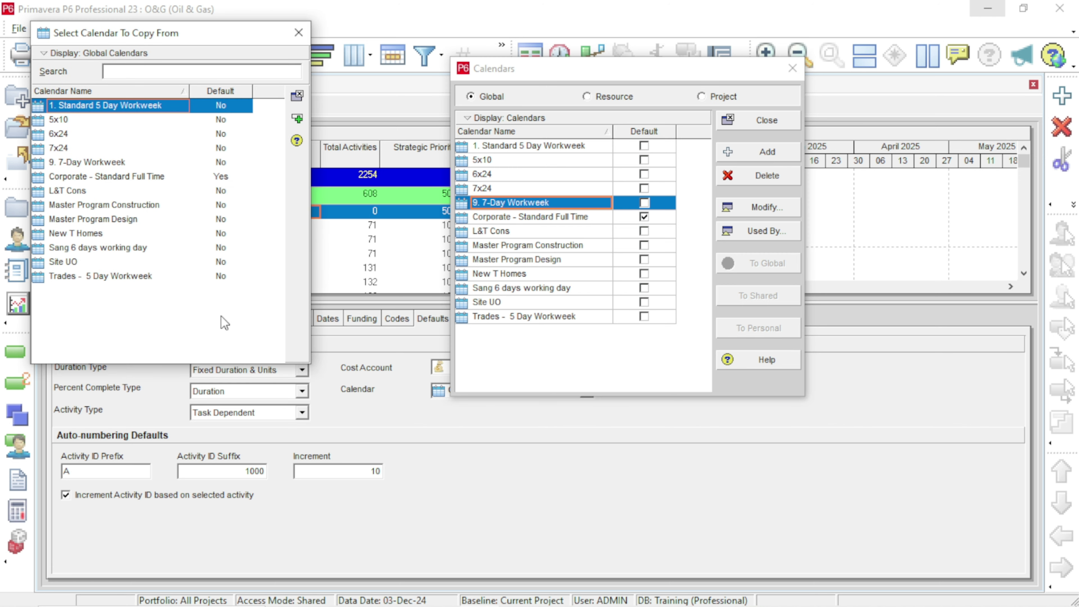
pyautogui.click(100, 164)
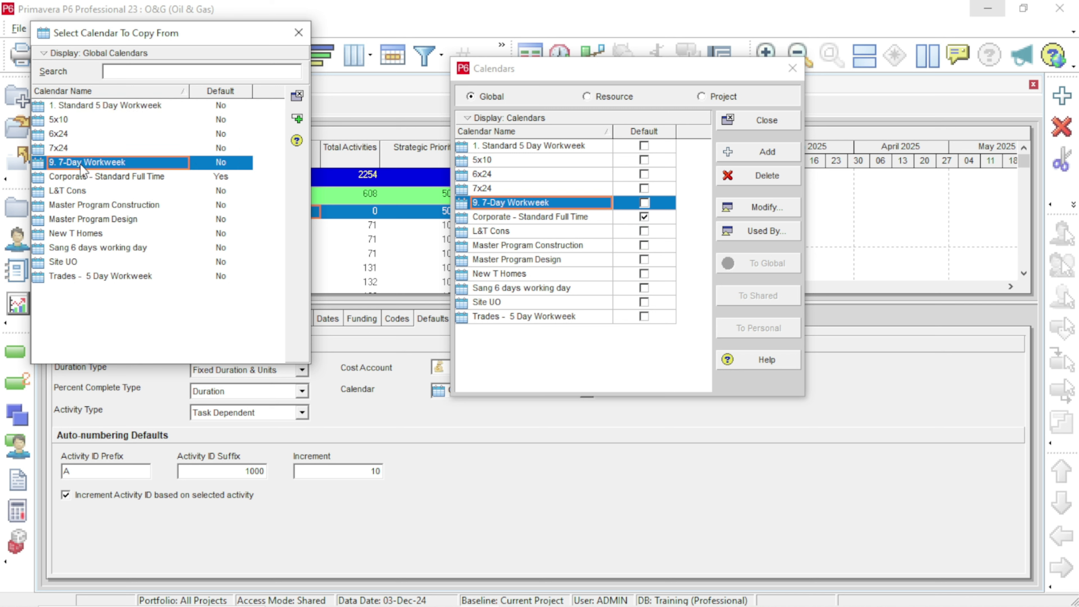
pyautogui.click(297, 119)
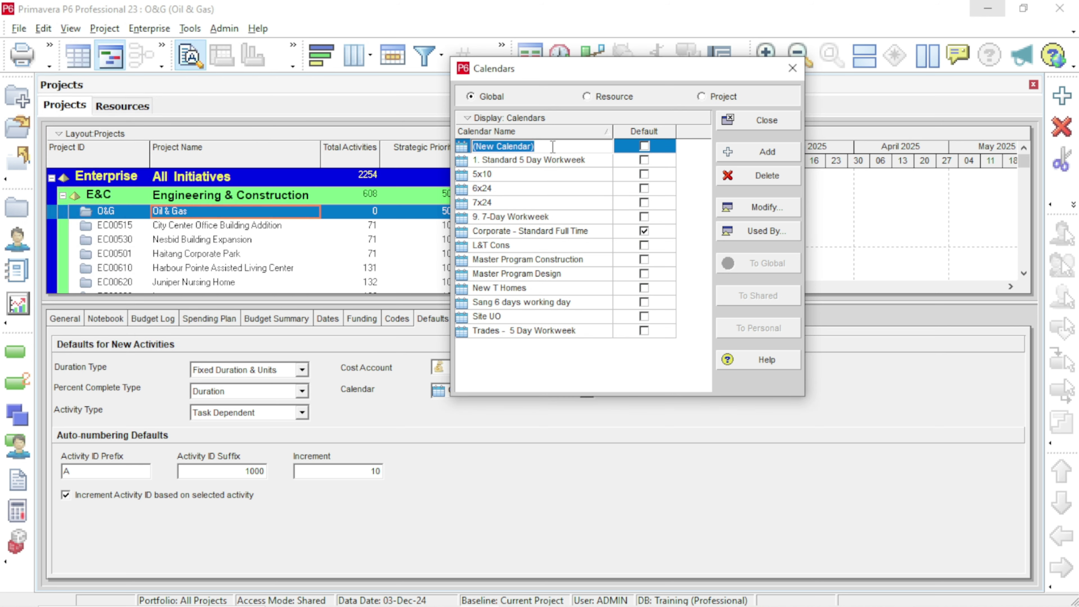
# - Name the new global calendar 7 x 8 hours
pyautogui.write('7 x')
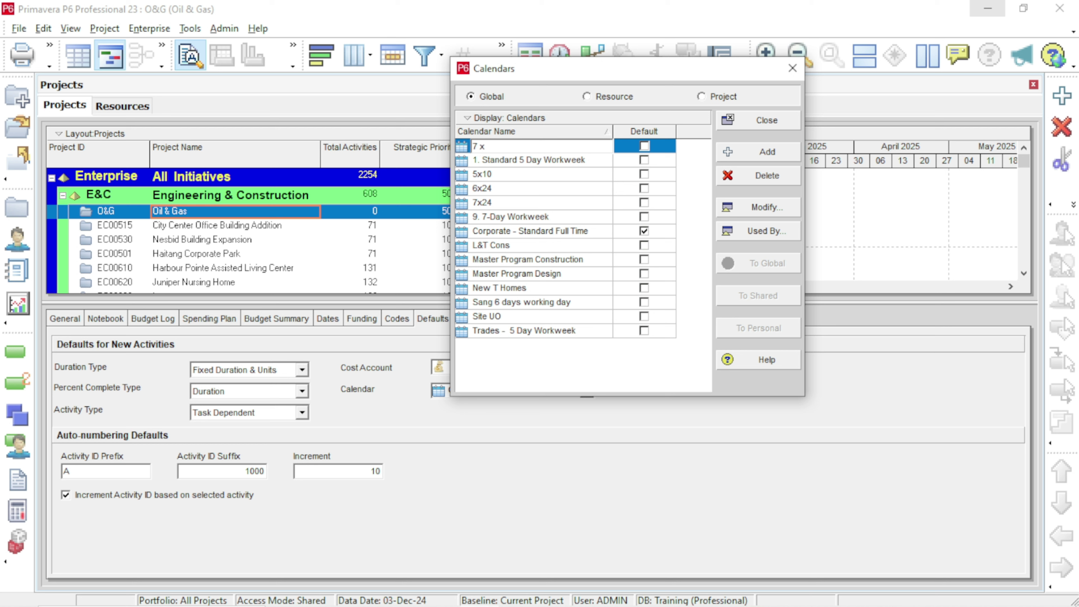
pyautogui.write(' *')
pyautogui.press('BackSpace')
pyautogui.write('8 hours')
pyautogui.press('Return')
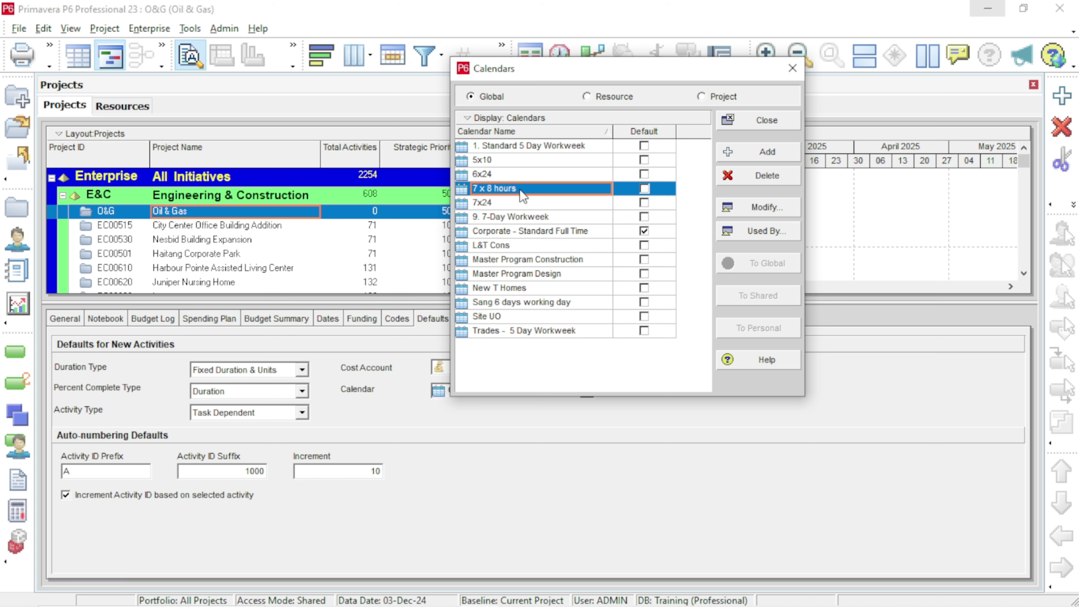
# - In the 7 x 8 hours calendar's standard workweek, make 13:00 to 14:00 nonwork time for all seven days
pyautogui.click(761, 209)
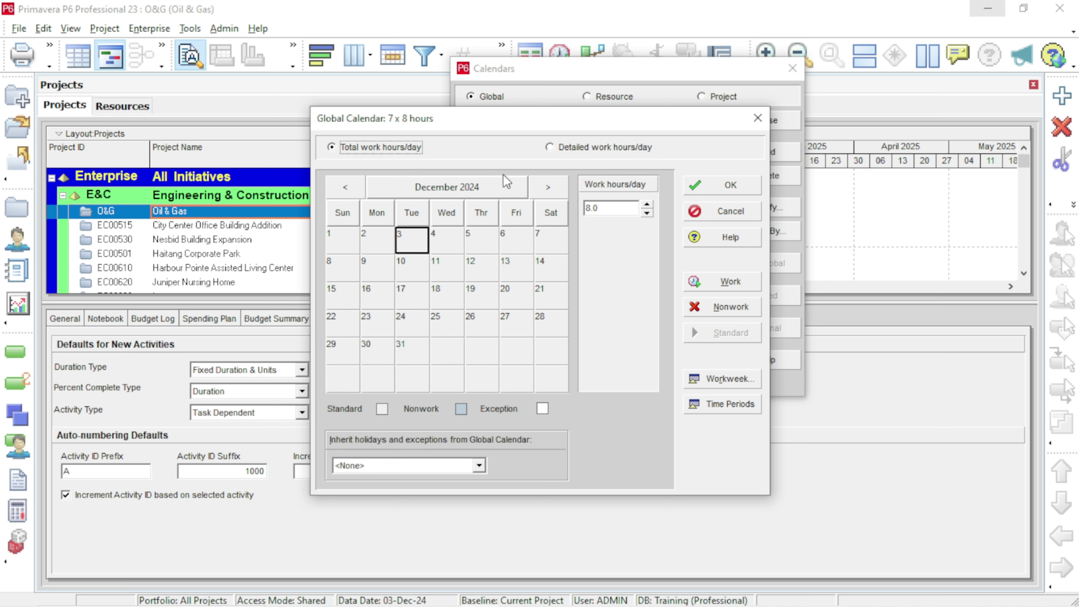
pyautogui.click(566, 146)
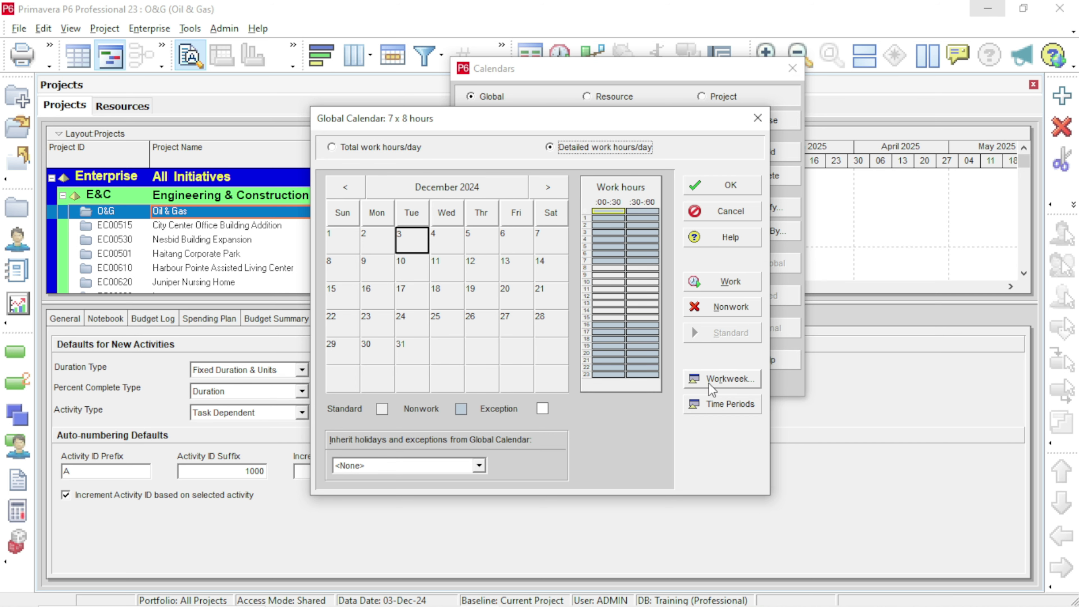
pyautogui.click(735, 381)
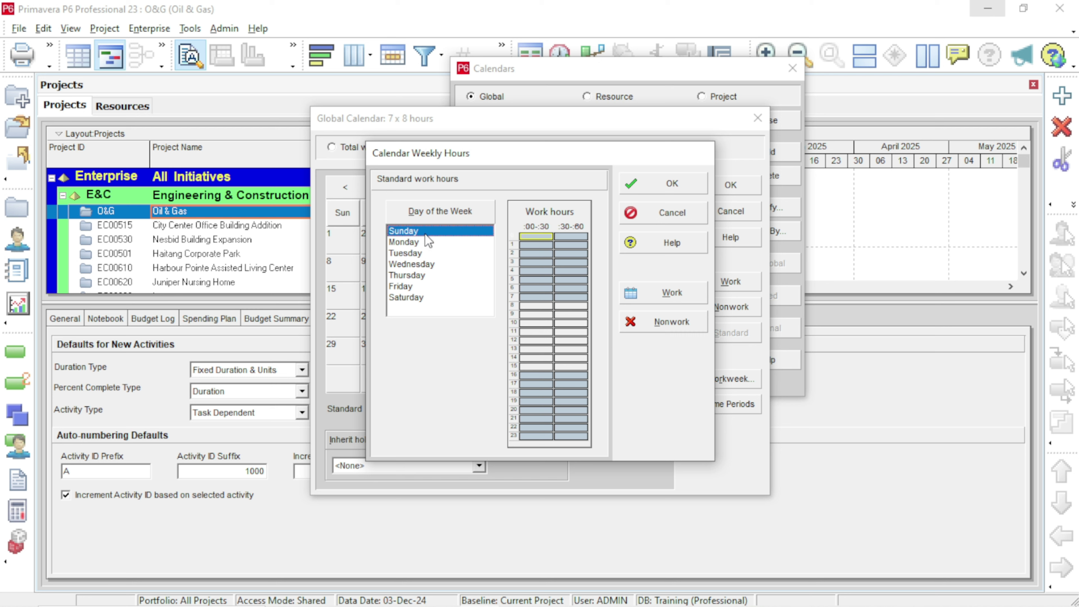
pyautogui.moveTo(425, 233); pyautogui.dragTo(429, 303)
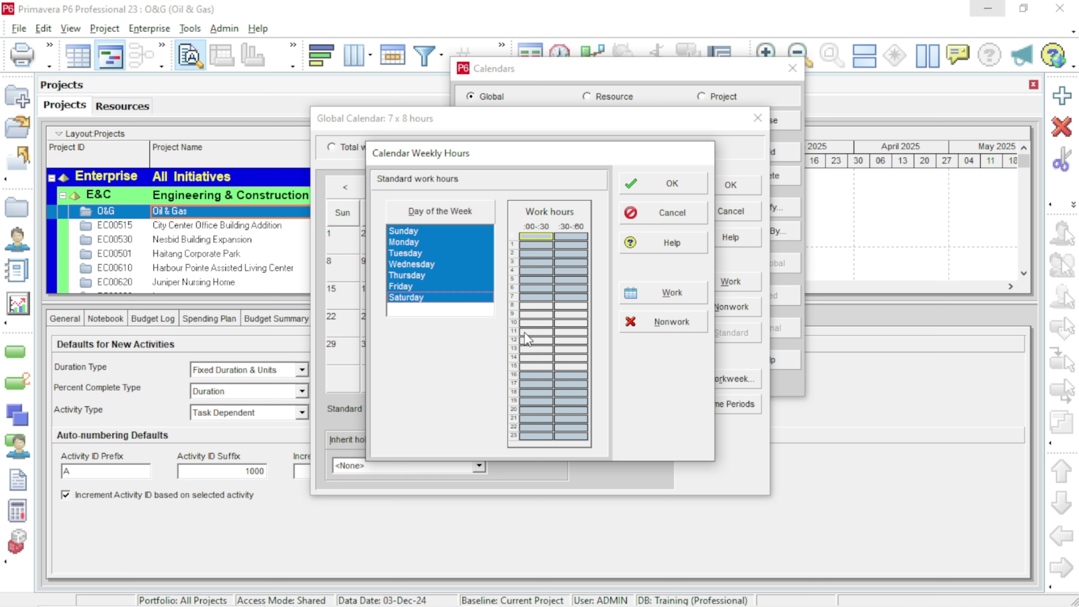
pyautogui.click(538, 350)
pyautogui.click(669, 322)
pyautogui.click(571, 349)
pyautogui.click(660, 321)
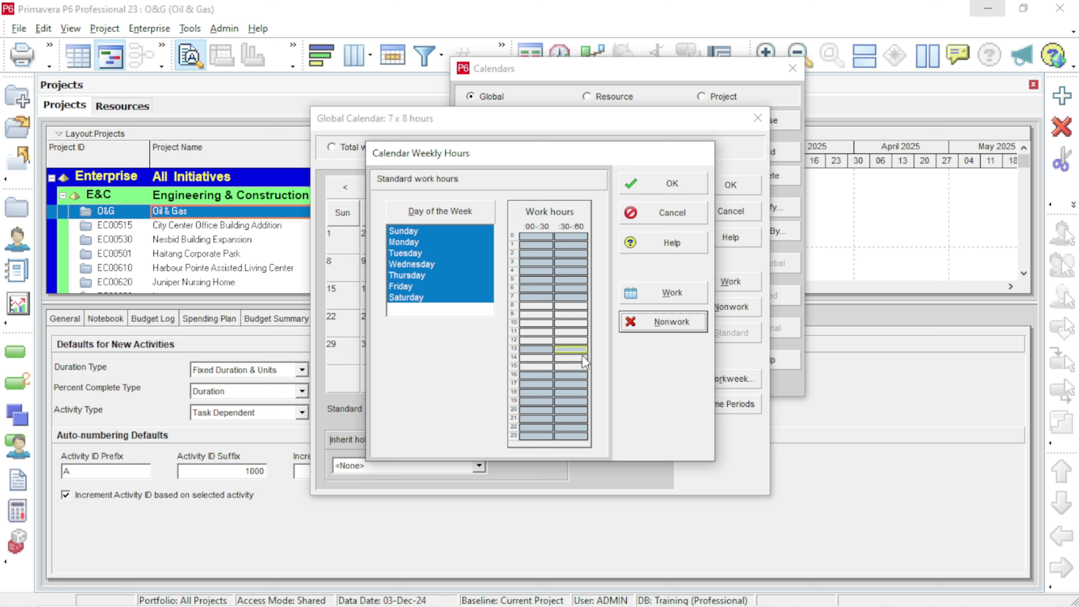
# - Make 16:00 to 17:00 work time for all seven days and accept the weekly hours
pyautogui.click(535, 376)
pyautogui.click(657, 296)
pyautogui.click(566, 376)
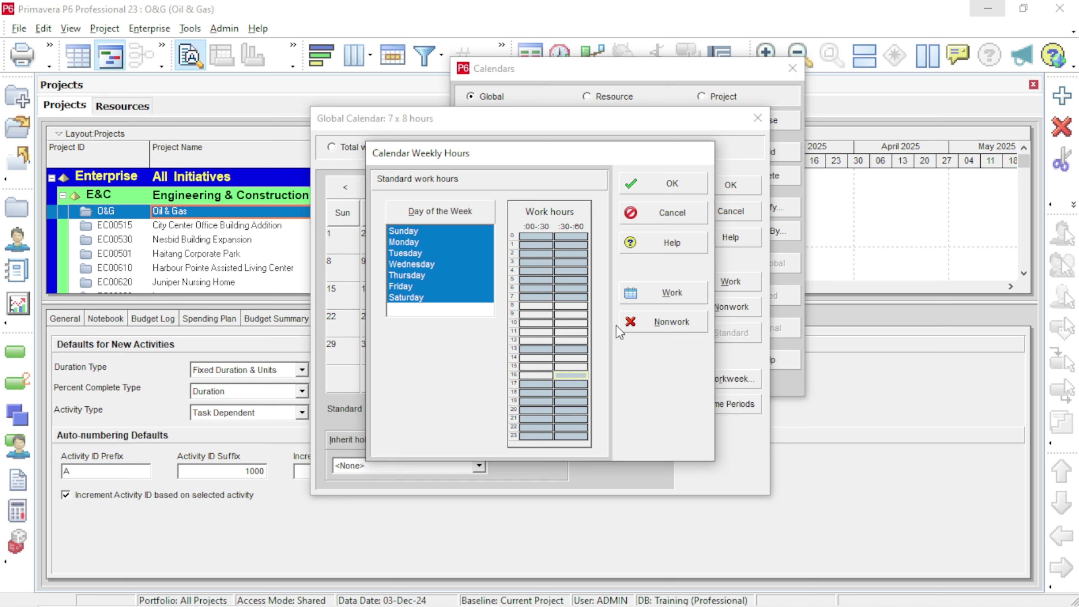
pyautogui.click(650, 297)
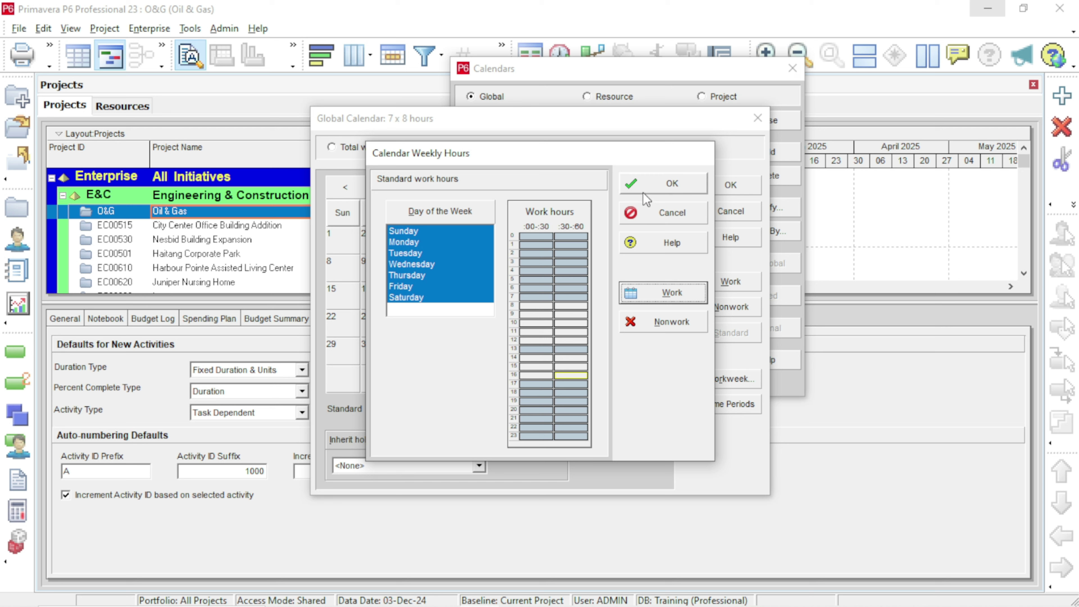
pyautogui.click(670, 189)
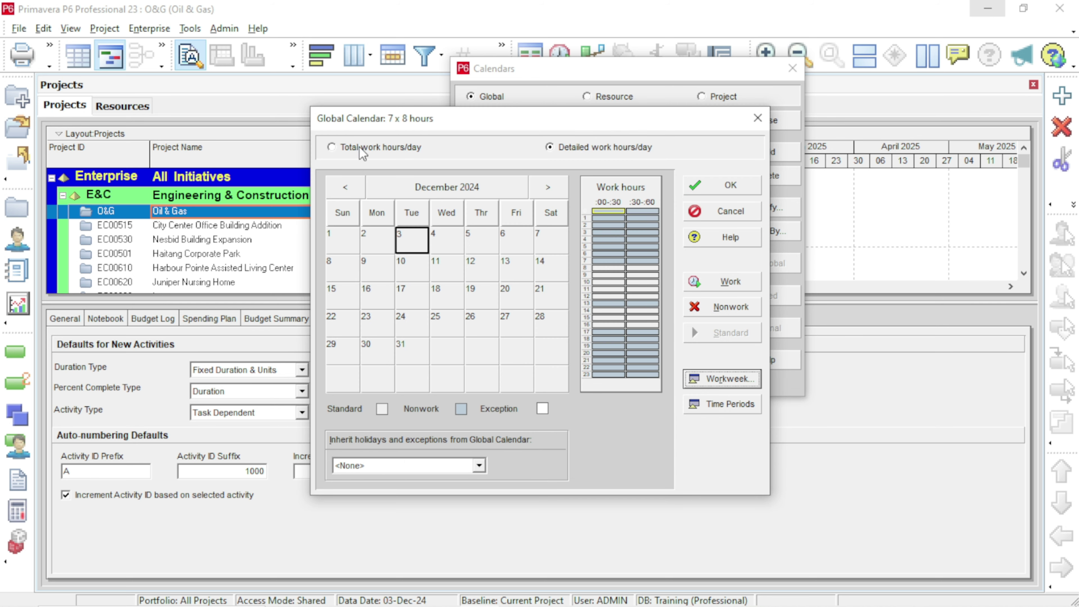
# - Check the total work hours per day on several December 2024 dates and save the calendar
pyautogui.click(336, 149)
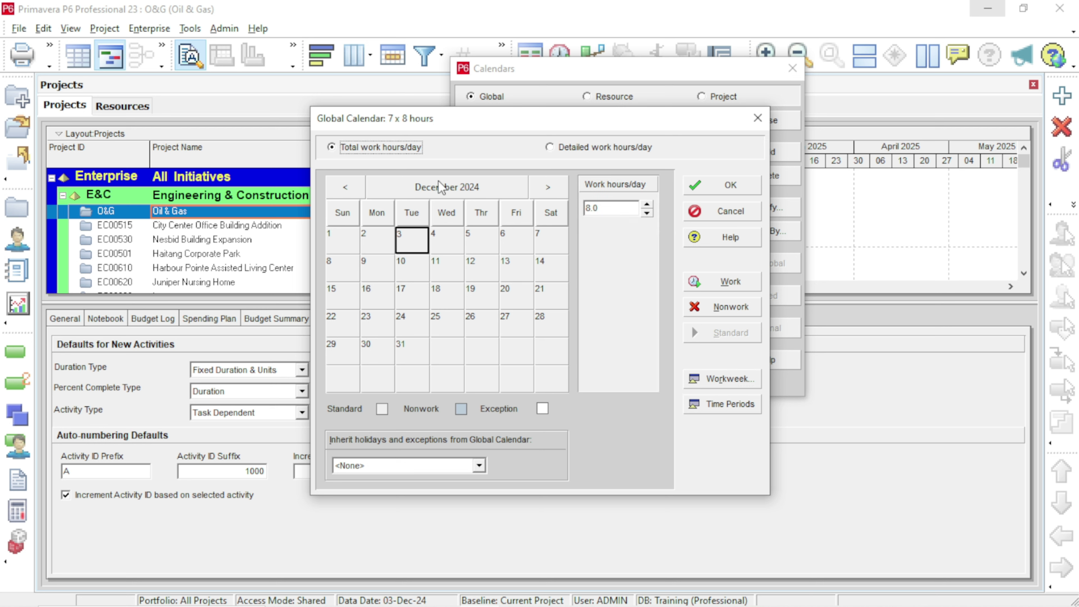
pyautogui.click(488, 268)
pyautogui.click(473, 294)
pyautogui.click(454, 307)
pyautogui.click(450, 324)
pyautogui.click(404, 328)
pyautogui.click(420, 296)
pyautogui.click(417, 261)
pyautogui.click(367, 278)
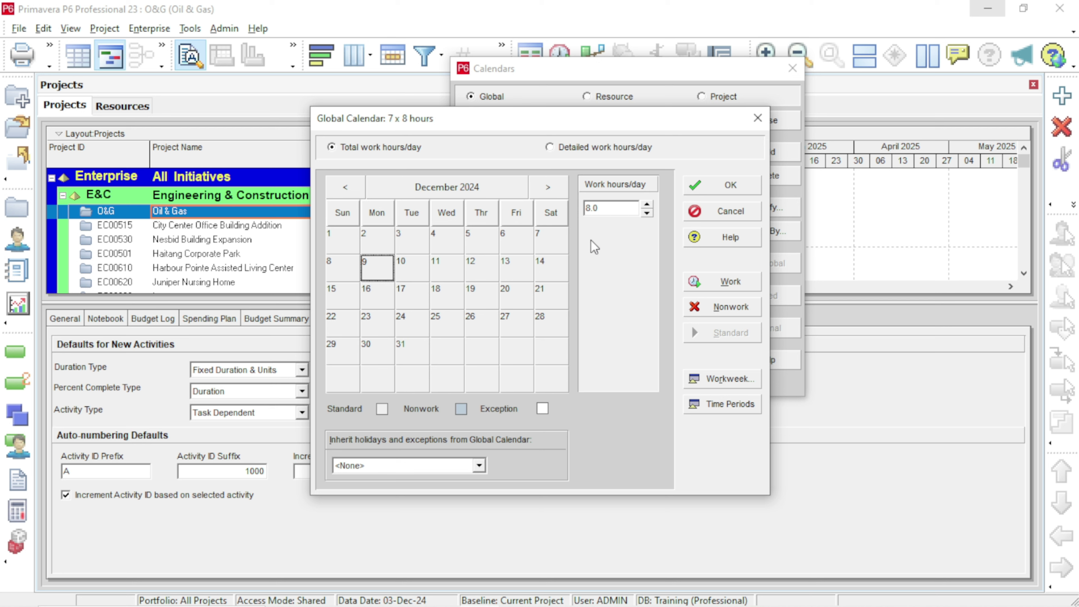
pyautogui.click(734, 192)
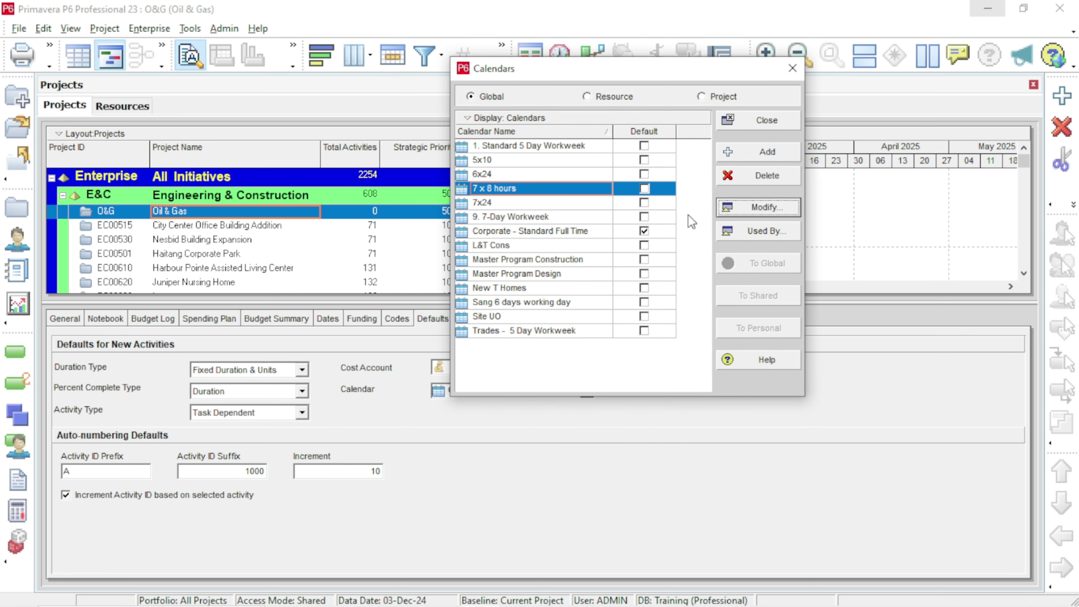
# - Set the 7 x 8 hours calendar's time periods to 56 hours/week, 240 hours/month and 2880 hours/year, and save the calendar
pyautogui.click(736, 209)
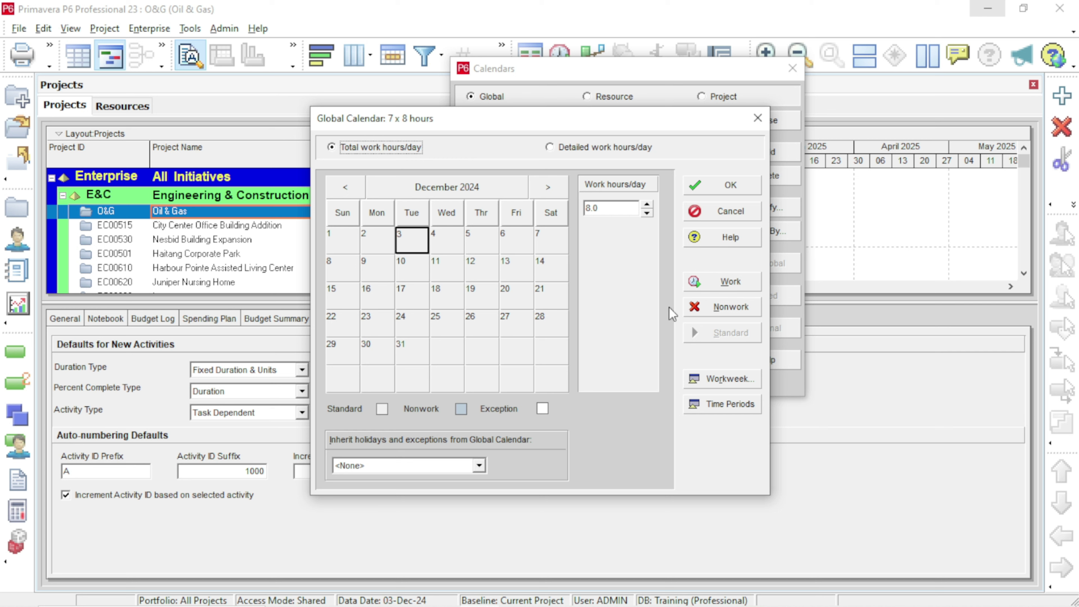
pyautogui.click(719, 406)
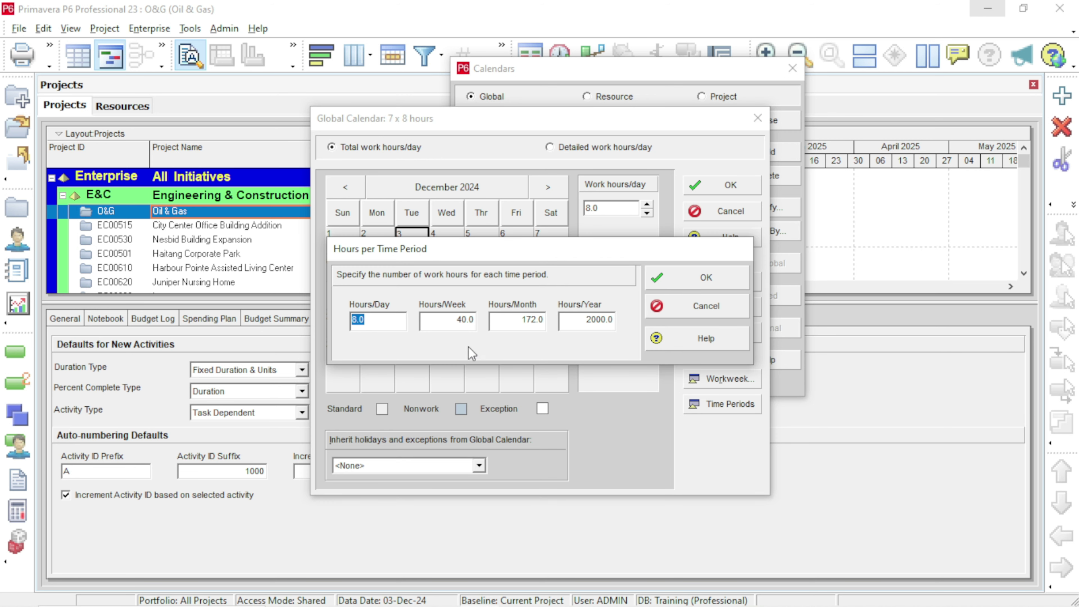
pyautogui.click(440, 322)
pyautogui.doubleClick(445, 322)
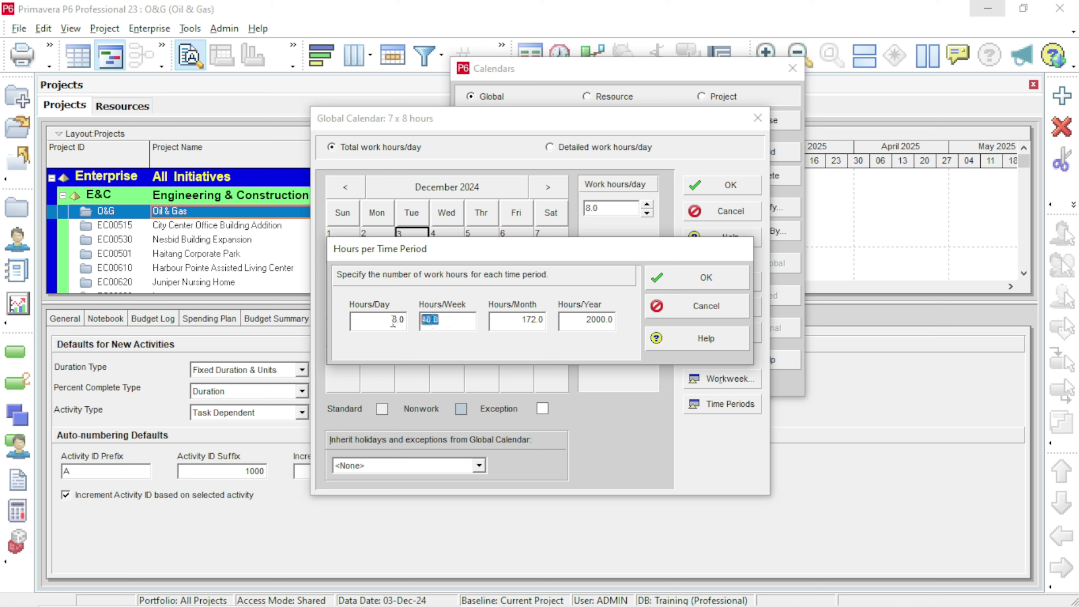
pyautogui.write('56')
pyautogui.press('Tab')
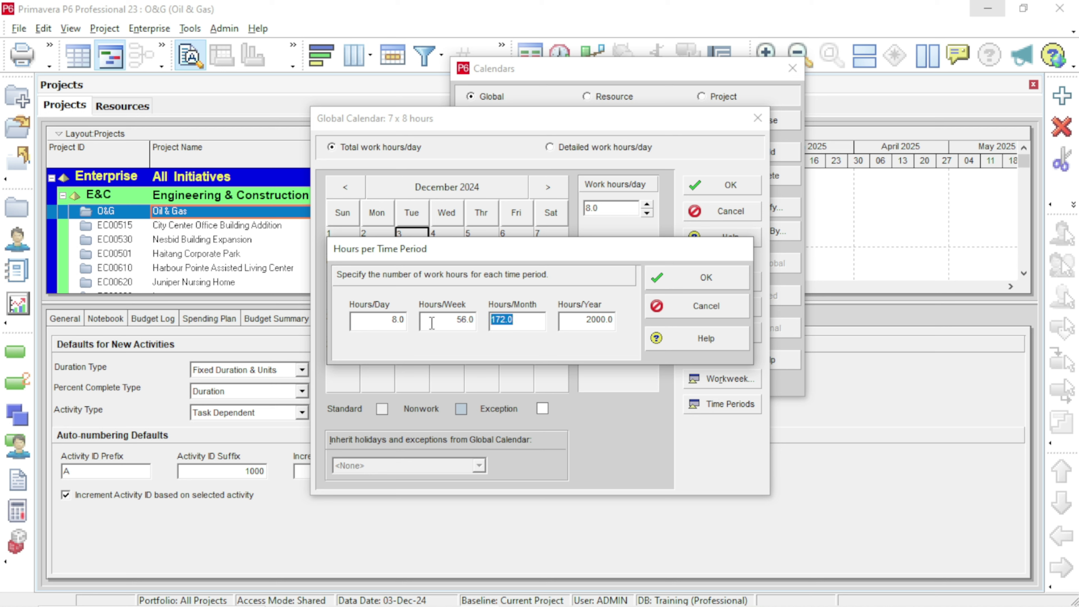
pyautogui.write('240')
pyautogui.click(585, 330)
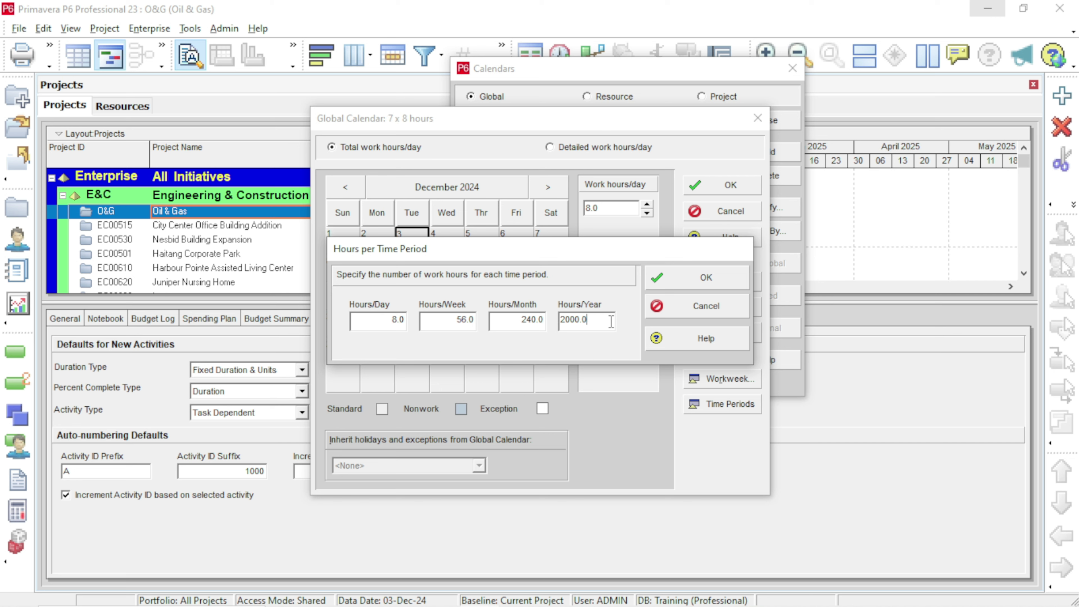
pyautogui.write('2880')
pyautogui.click(696, 278)
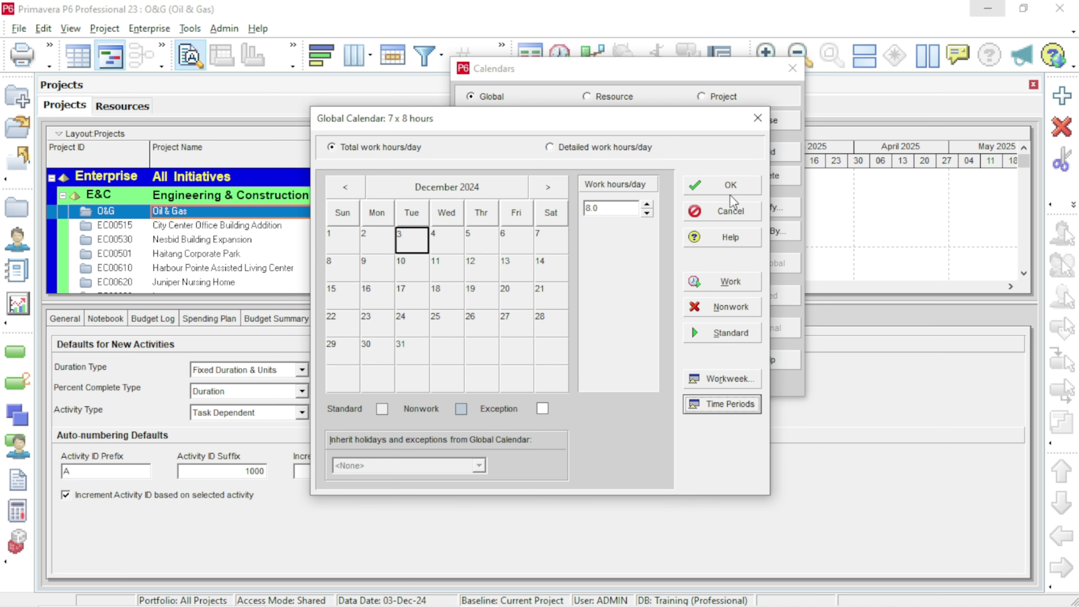
pyautogui.click(732, 188)
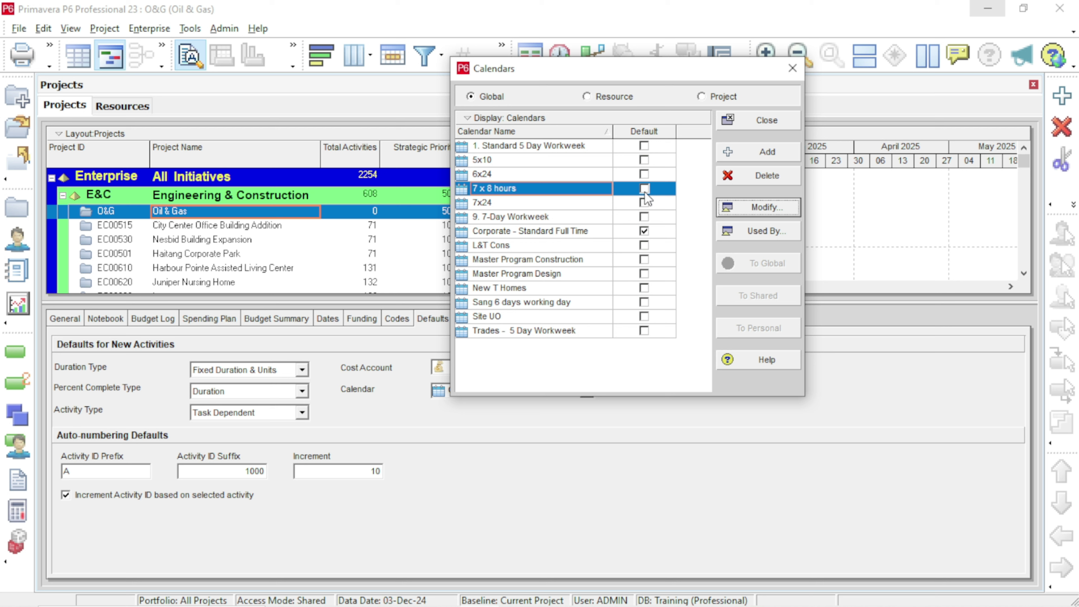
# - Close the calendar list and assign 7 x 8 hours as the Oil & Gas project's default calendar
pyautogui.click(764, 121)
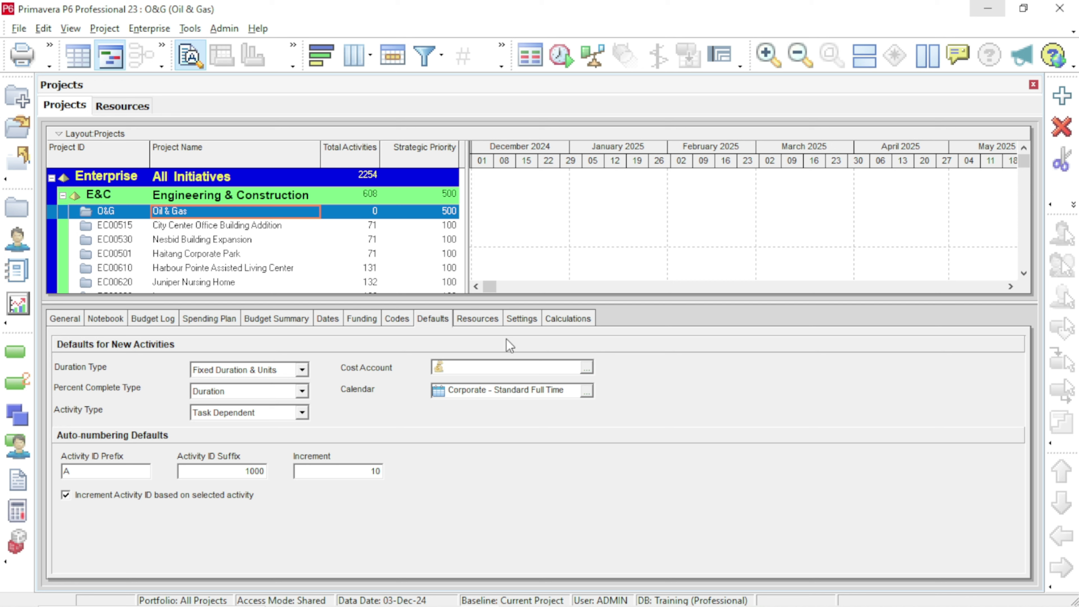
pyautogui.click(587, 390)
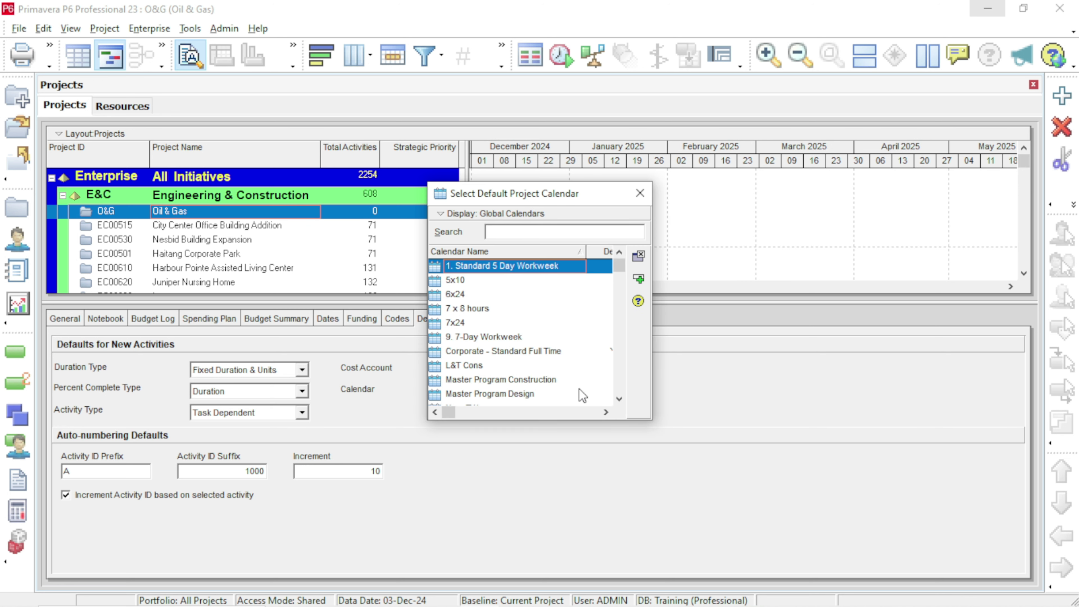
pyautogui.doubleClick(464, 308)
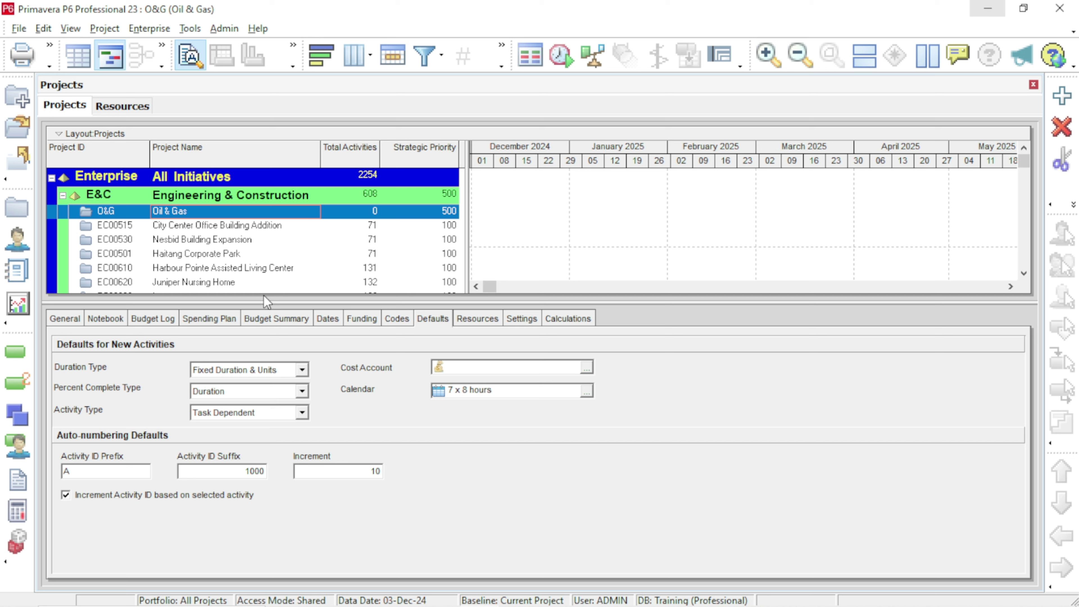
# - Set the currency for viewing monetary values to INR (Indian Rupees) in the user preferences and close them
pyautogui.moveTo(314, 301); pyautogui.dragTo(319, 368)
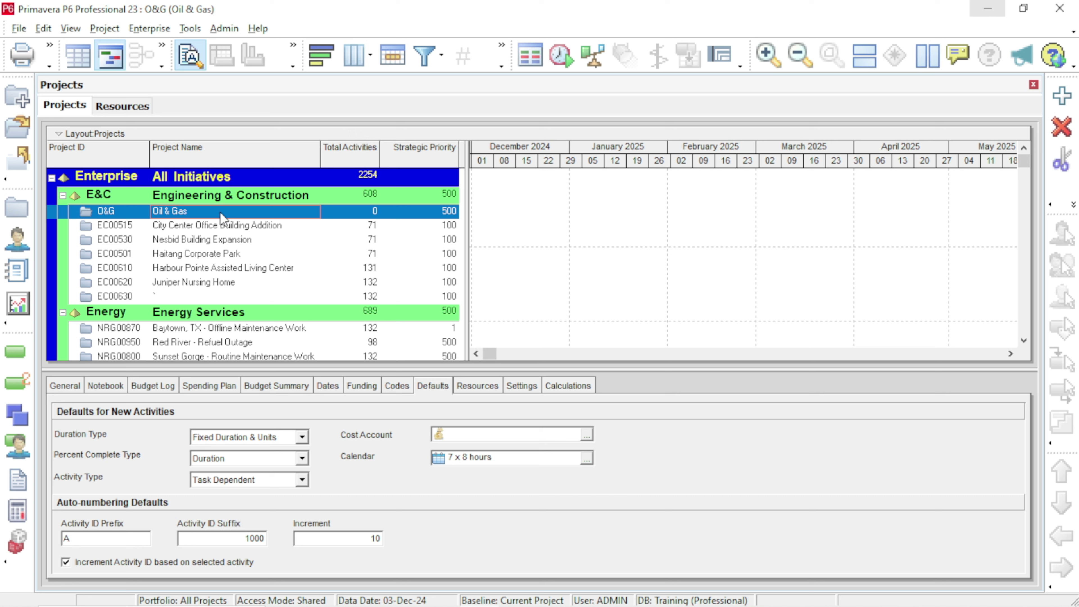
pyautogui.click(44, 28)
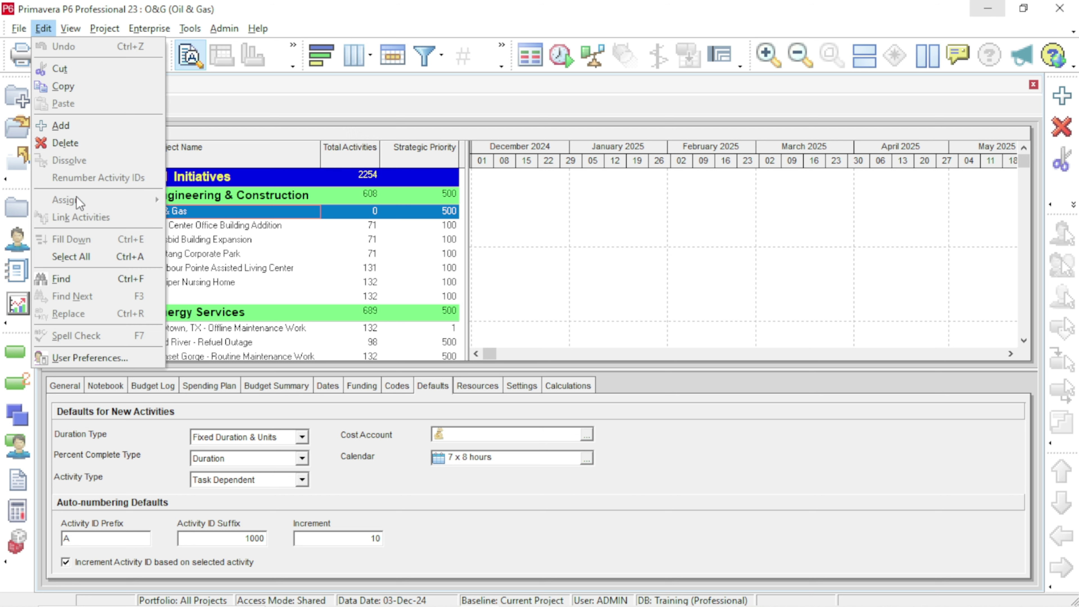
pyautogui.click(101, 358)
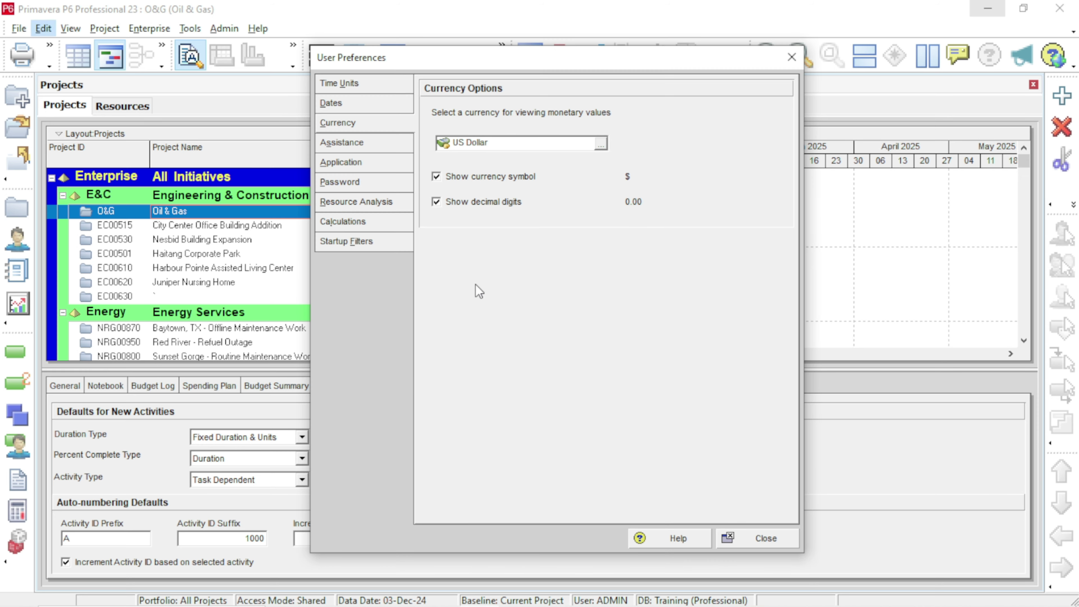
pyautogui.moveTo(599, 64); pyautogui.dragTo(634, 42)
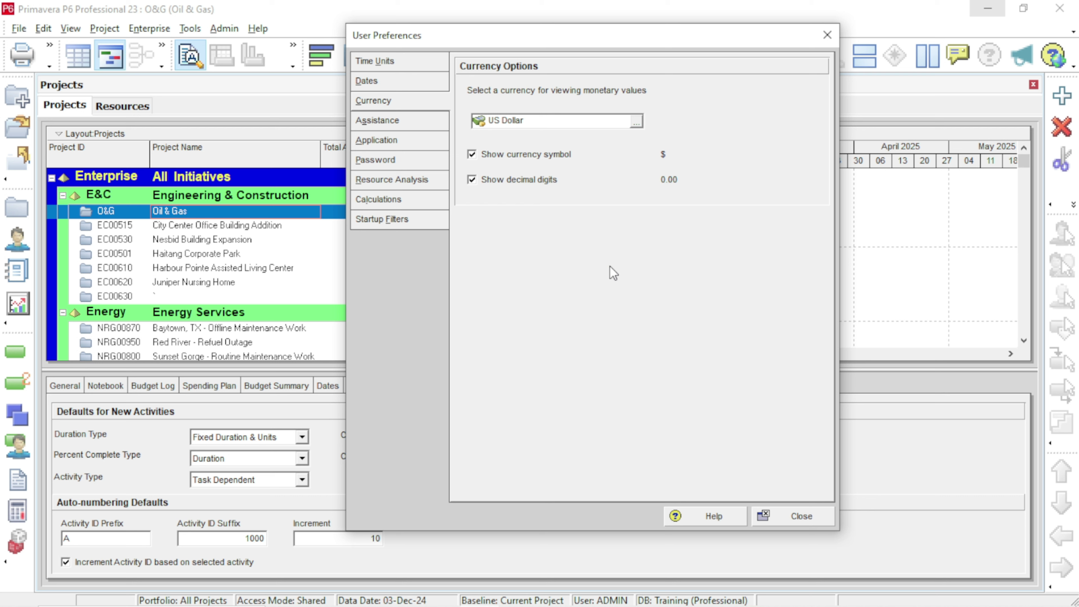
pyautogui.click(637, 123)
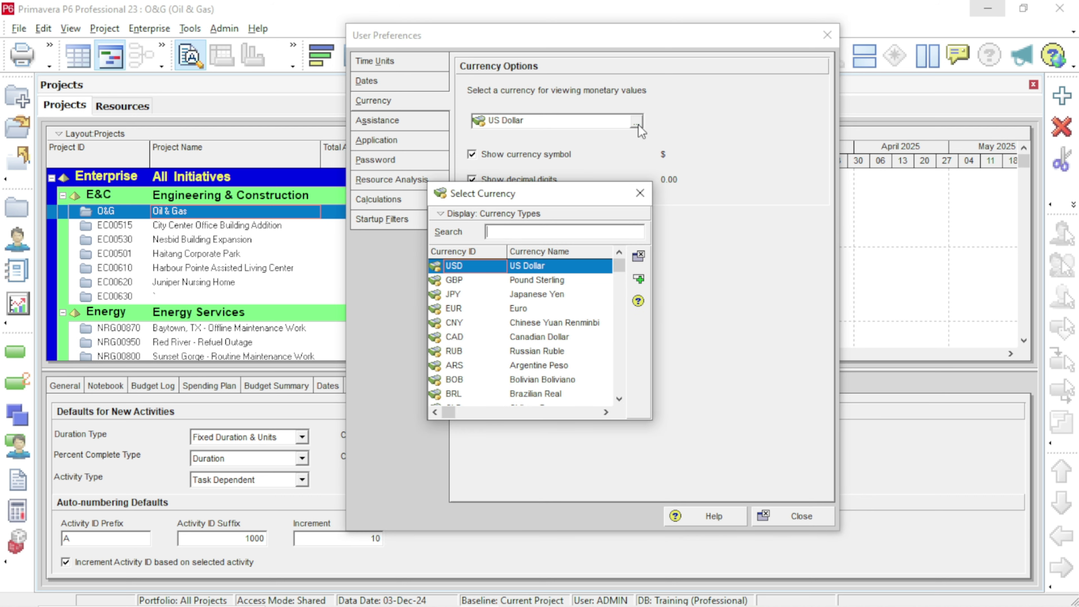
pyautogui.write('i')
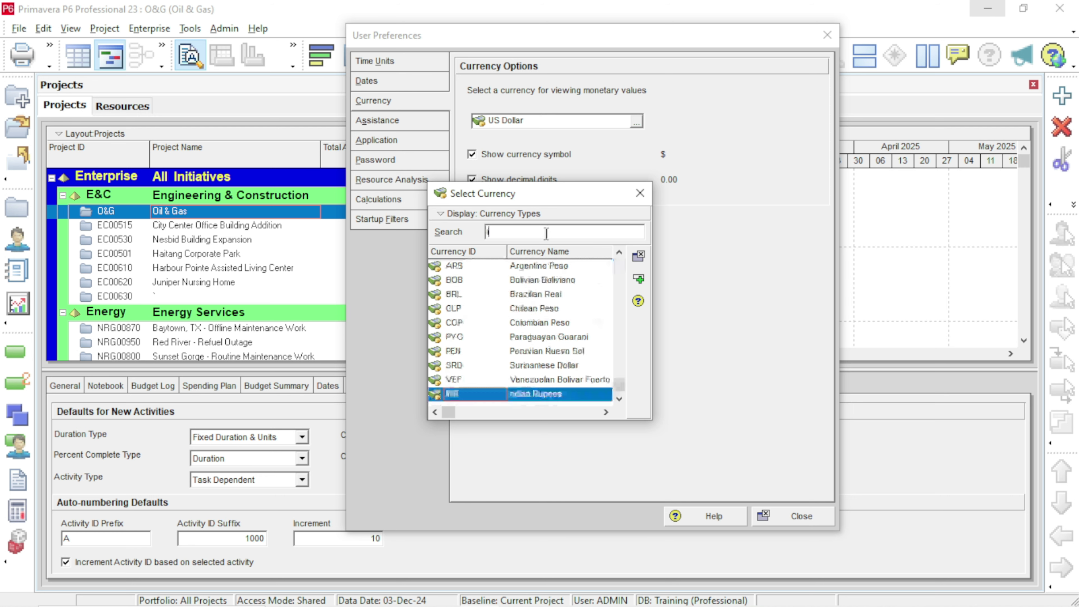
pyautogui.write('n')
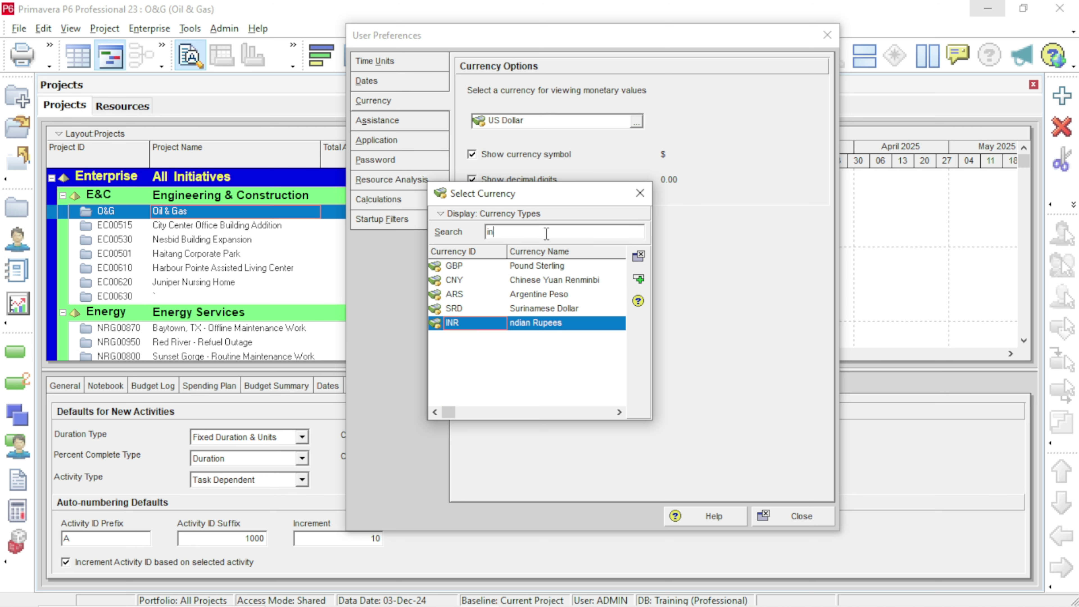
pyautogui.doubleClick(568, 327)
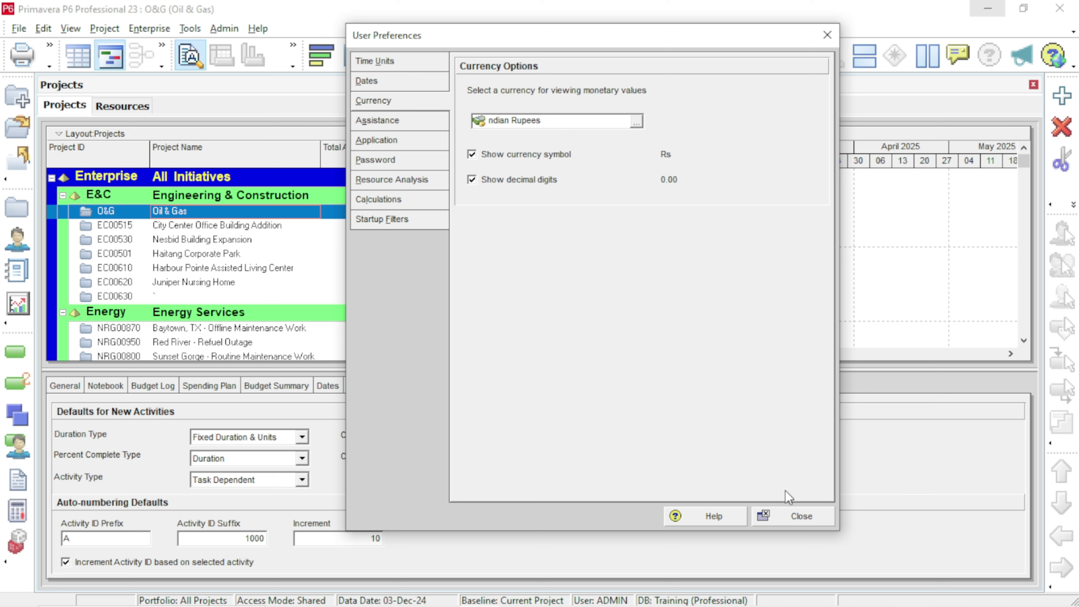
pyautogui.click(797, 523)
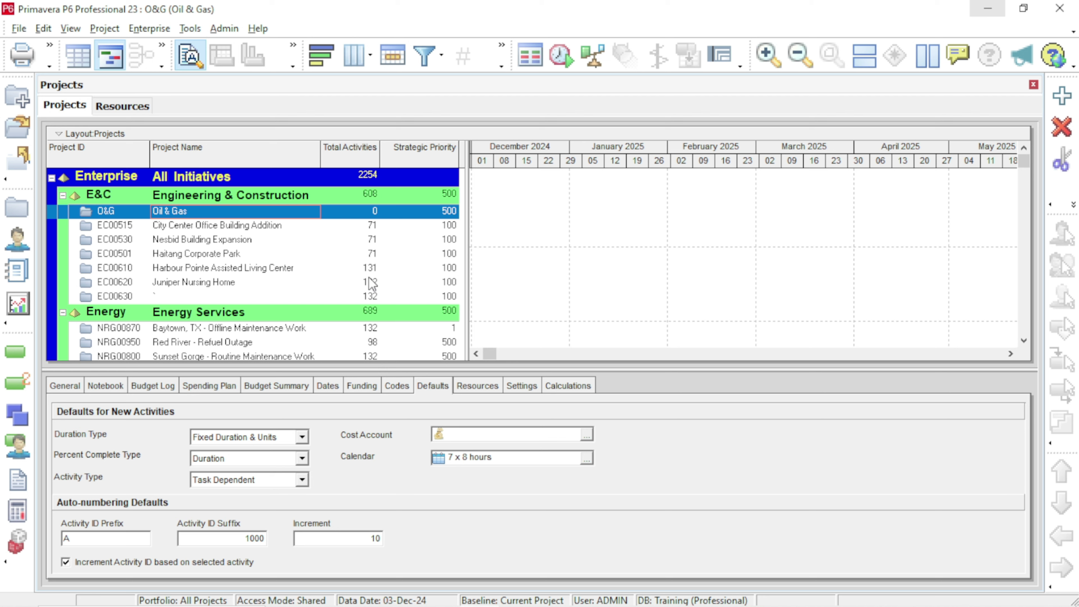
# - Switch to the Oil & Gas Pipe Line Project Schedule PDF, review its activity, resource and WBS tables, and return to Primavera P6
pyautogui.moveTo(542, 604)
pyautogui.click(556, 592)
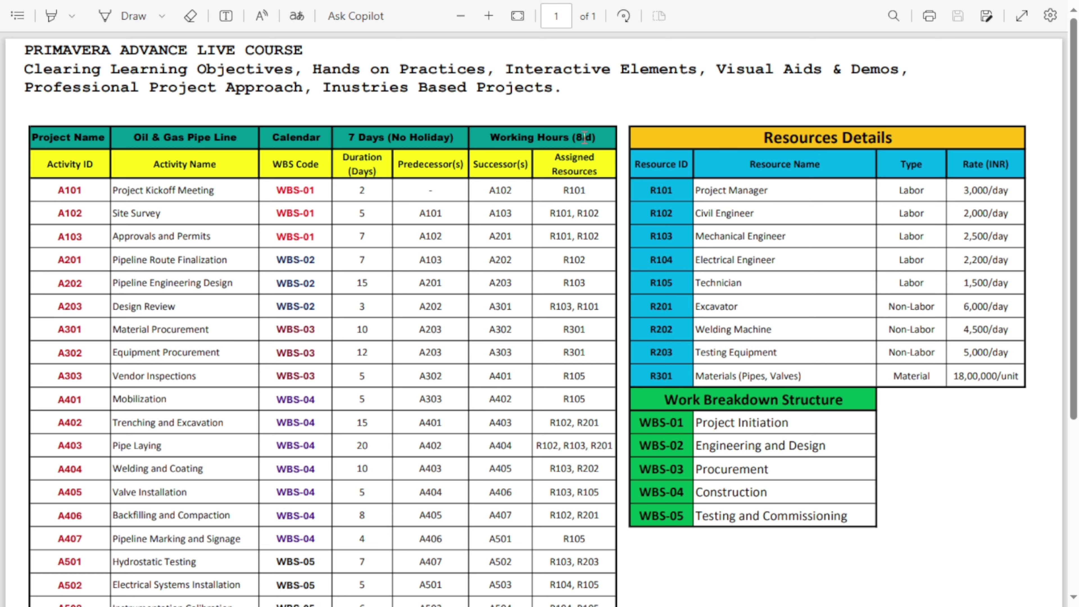
pyautogui.scroll(-5, 486, 329)
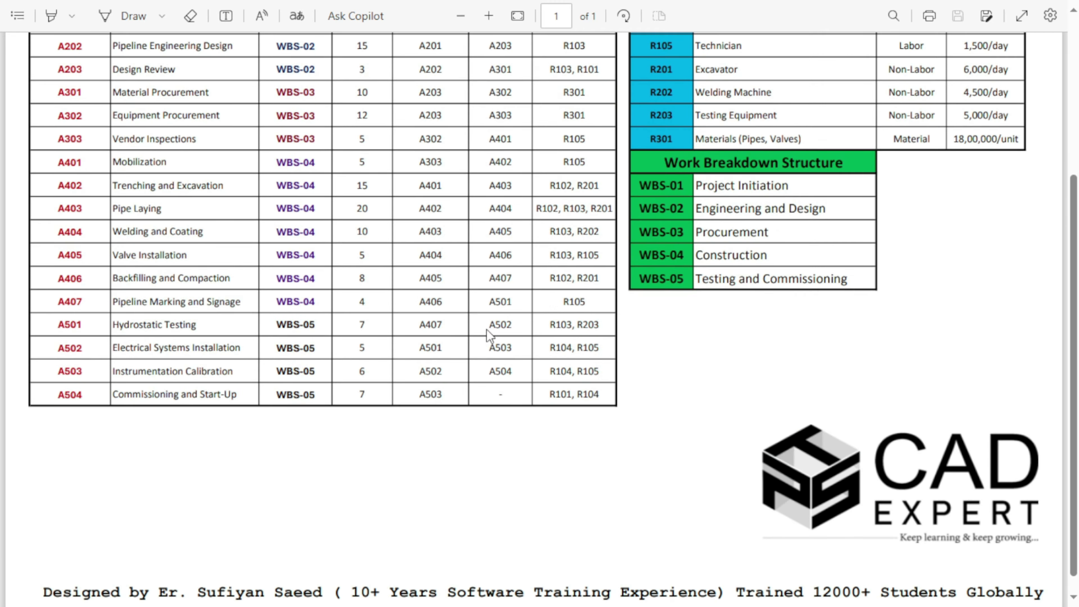
pyautogui.scroll(5, 691, 325)
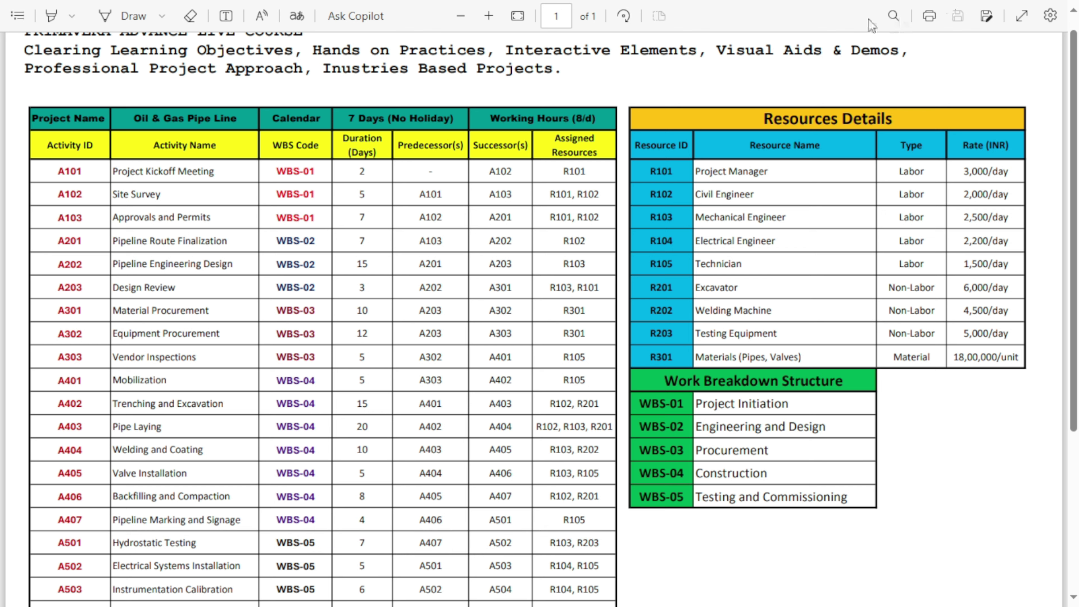
pyautogui.moveTo(771, 6)
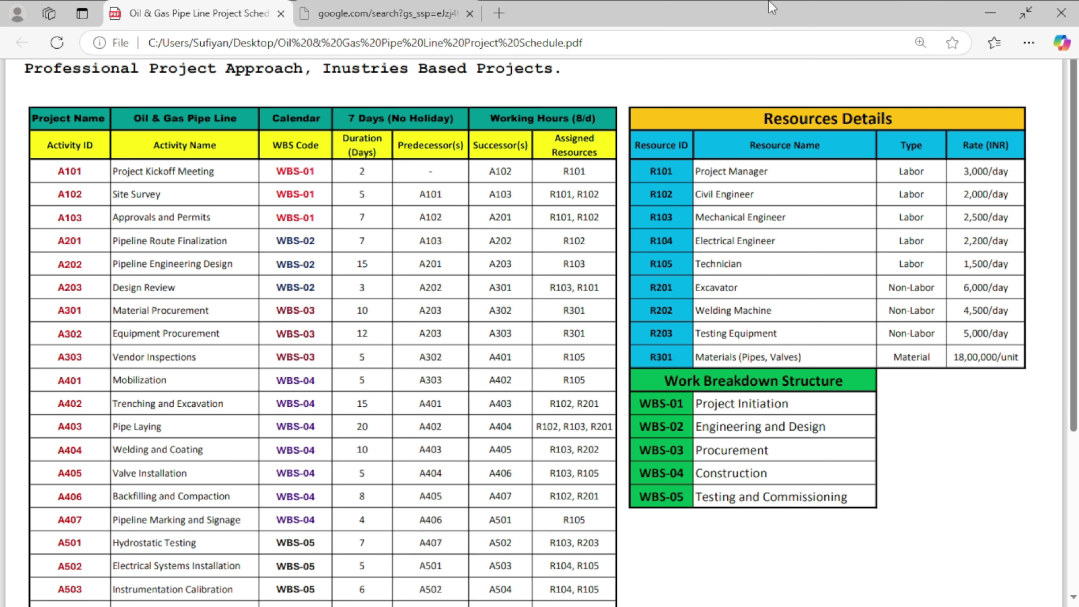
pyautogui.click(988, 15)
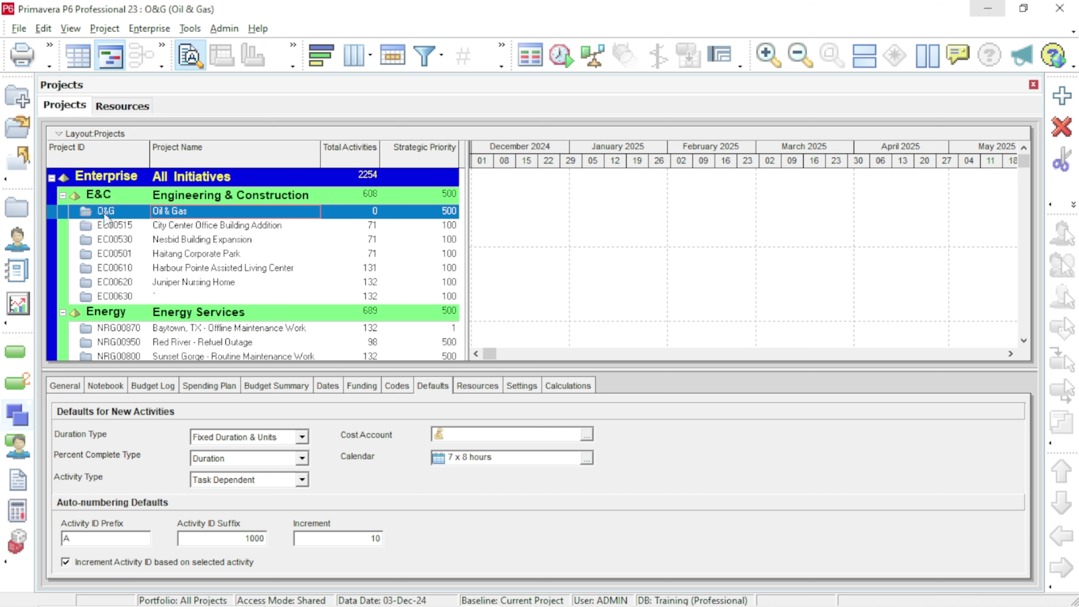
# - Show the Oil & Gas project's WBS and add five new WBS elements, widening the WBS table
pyautogui.click(17, 414)
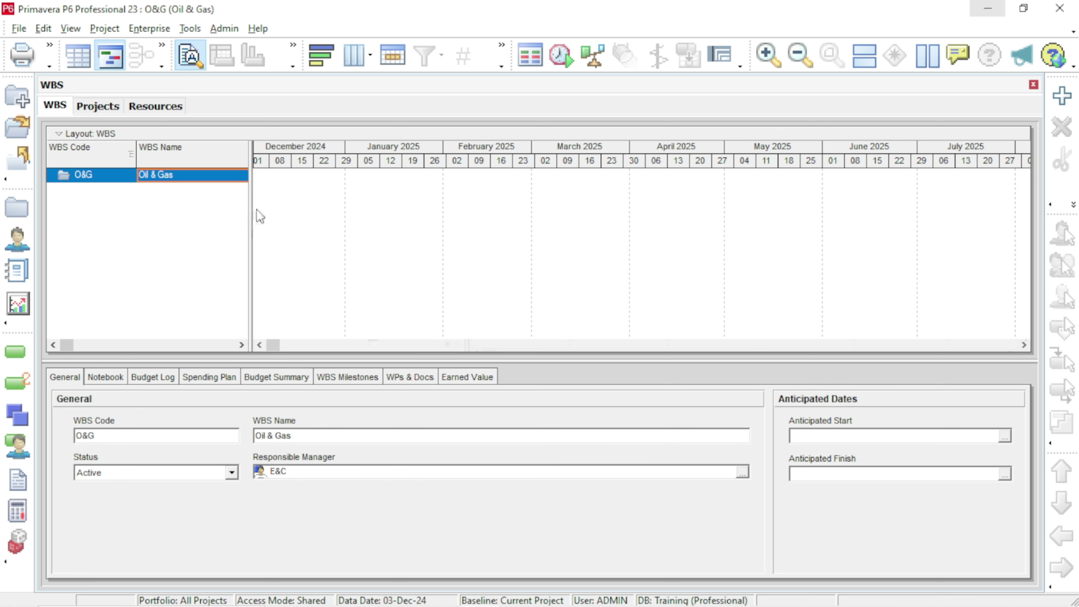
pyautogui.moveTo(250, 211); pyautogui.dragTo(346, 221)
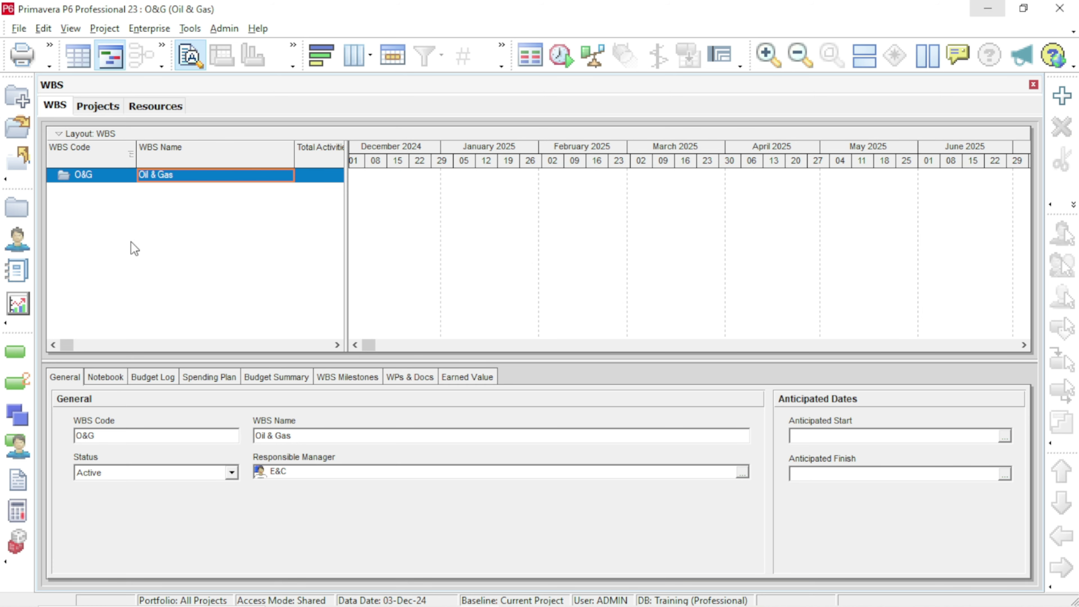
pyautogui.rightClick(182, 223)
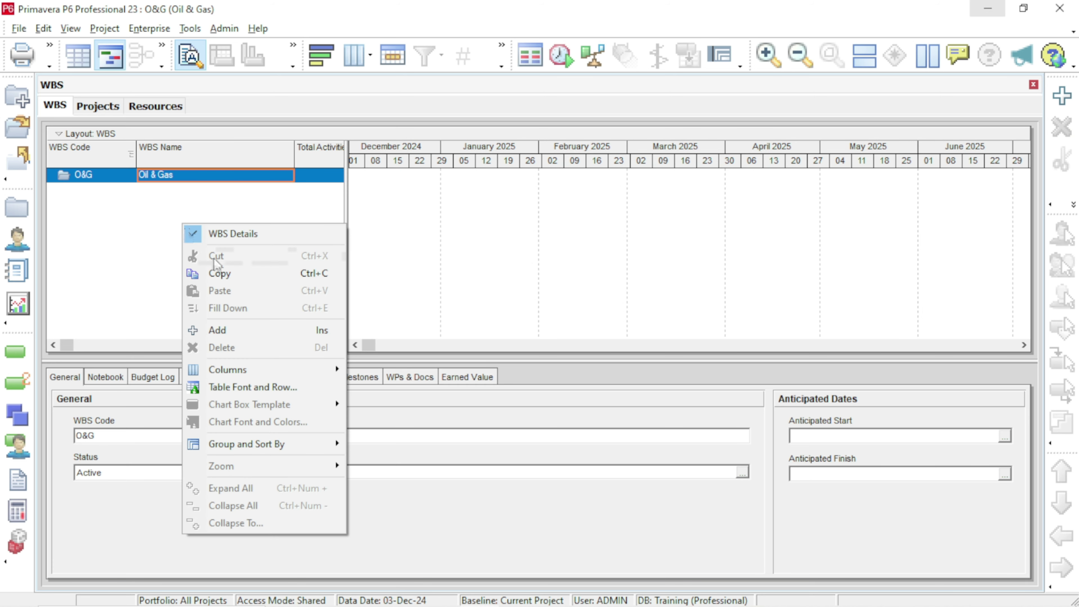
pyautogui.click(234, 330)
pyautogui.rightClick(214, 231)
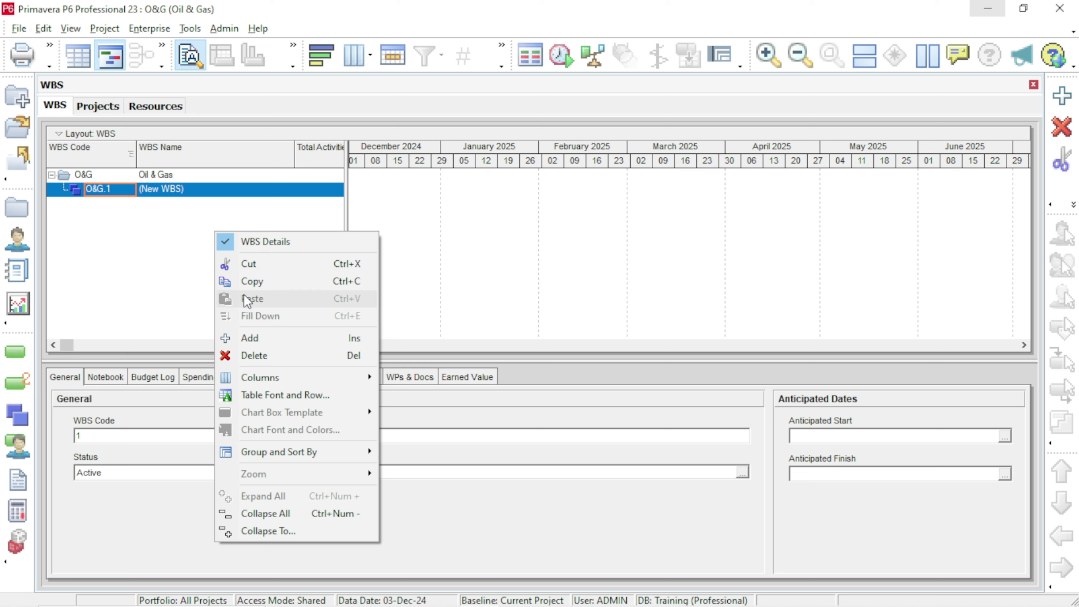
pyautogui.click(248, 338)
pyautogui.rightClick(152, 259)
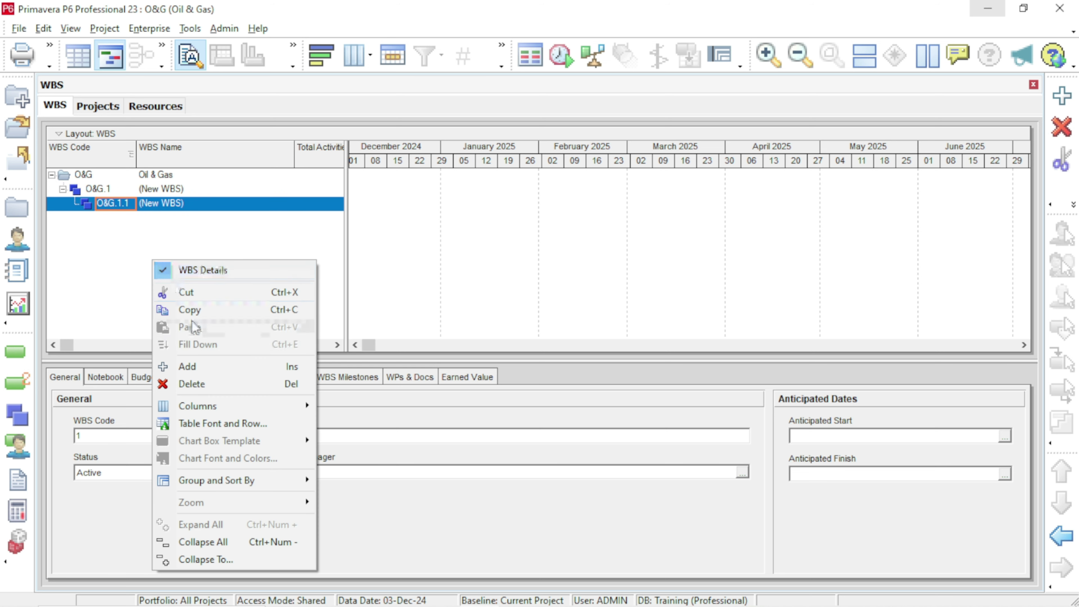
pyautogui.click(201, 367)
pyautogui.rightClick(216, 266)
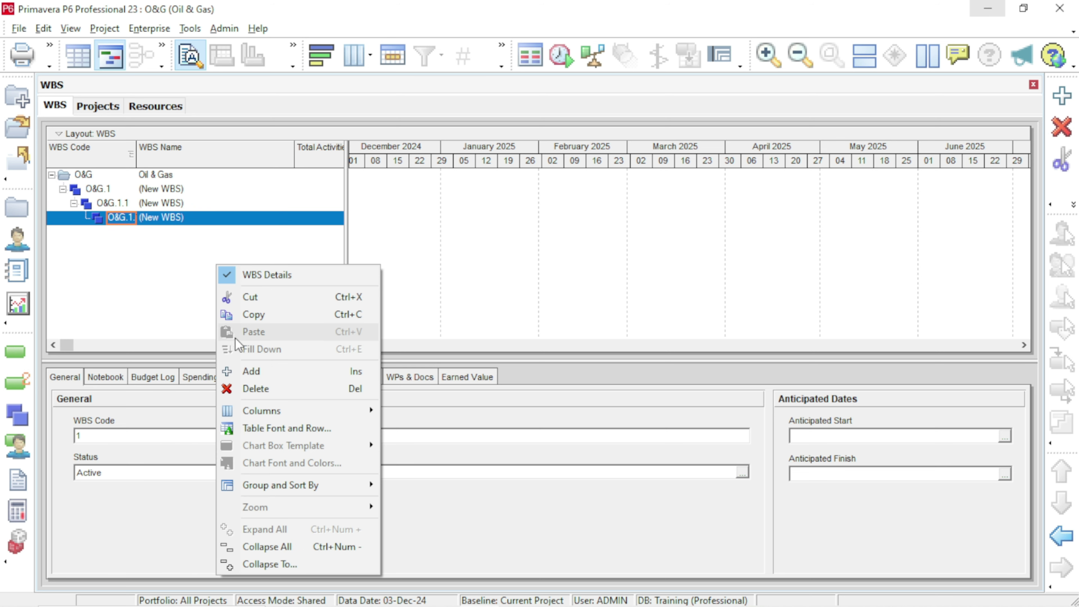
pyautogui.click(249, 373)
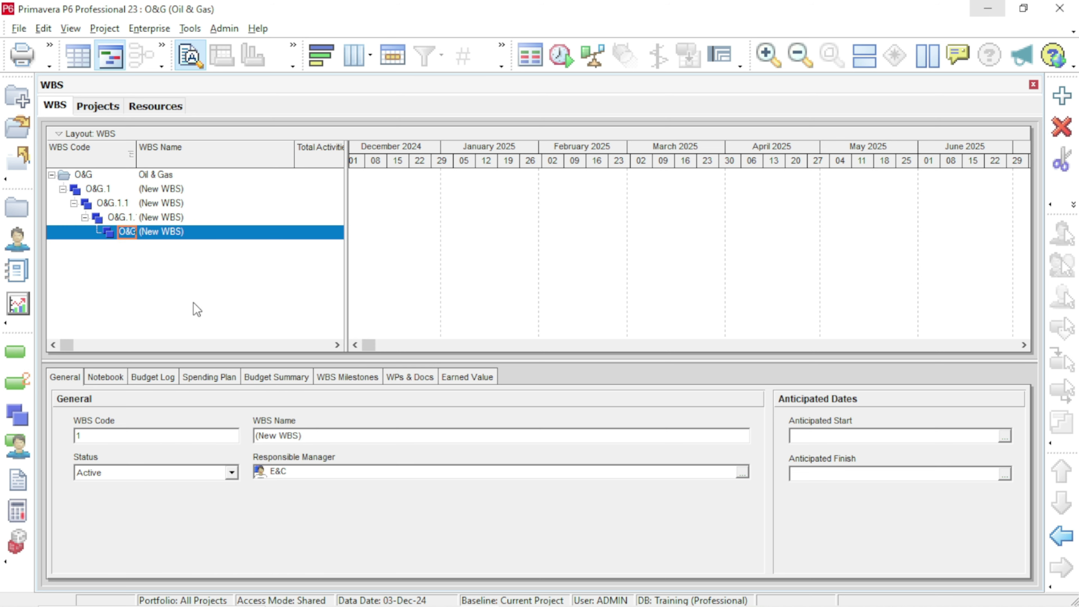
pyautogui.rightClick(208, 280)
pyautogui.click(239, 383)
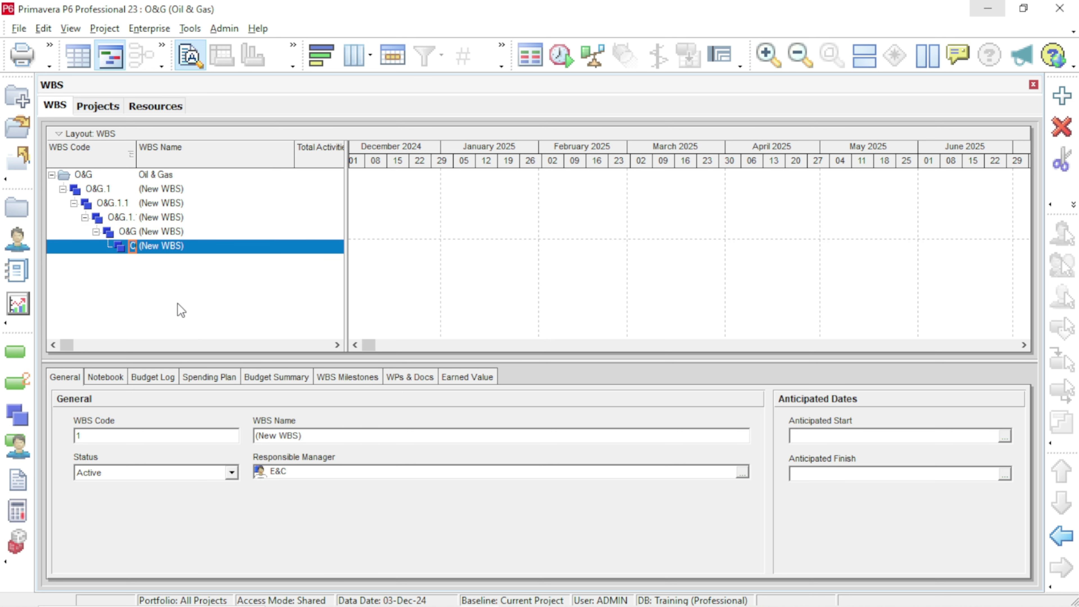
# - Outdent the nested WBS elements so all five sit directly under the Oil & Gas project as O&G.1 to O&G.5
pyautogui.click(187, 202)
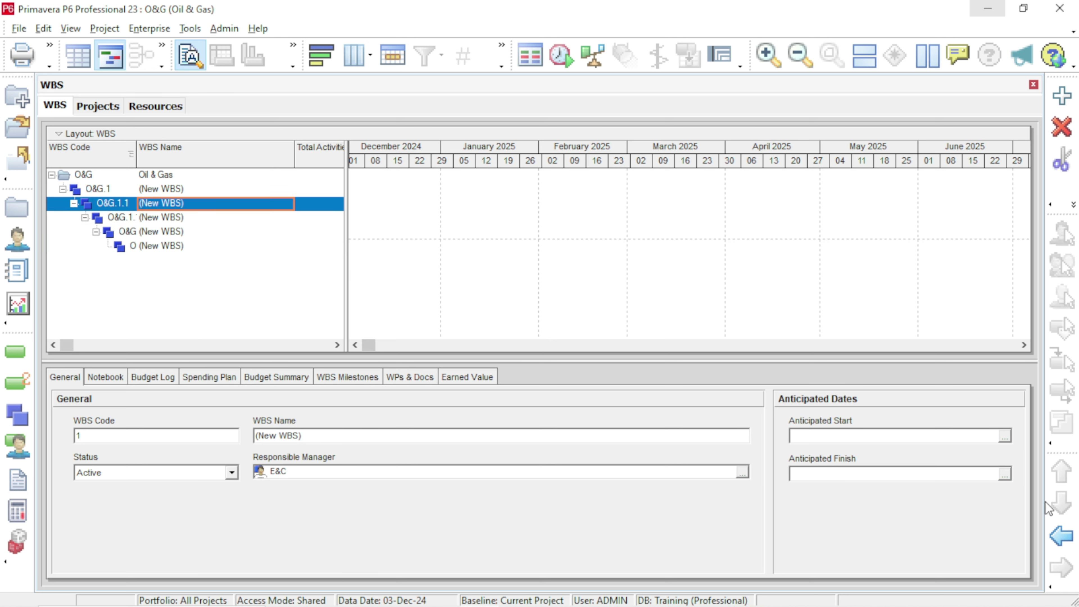
pyautogui.click(1067, 549)
pyautogui.click(221, 220)
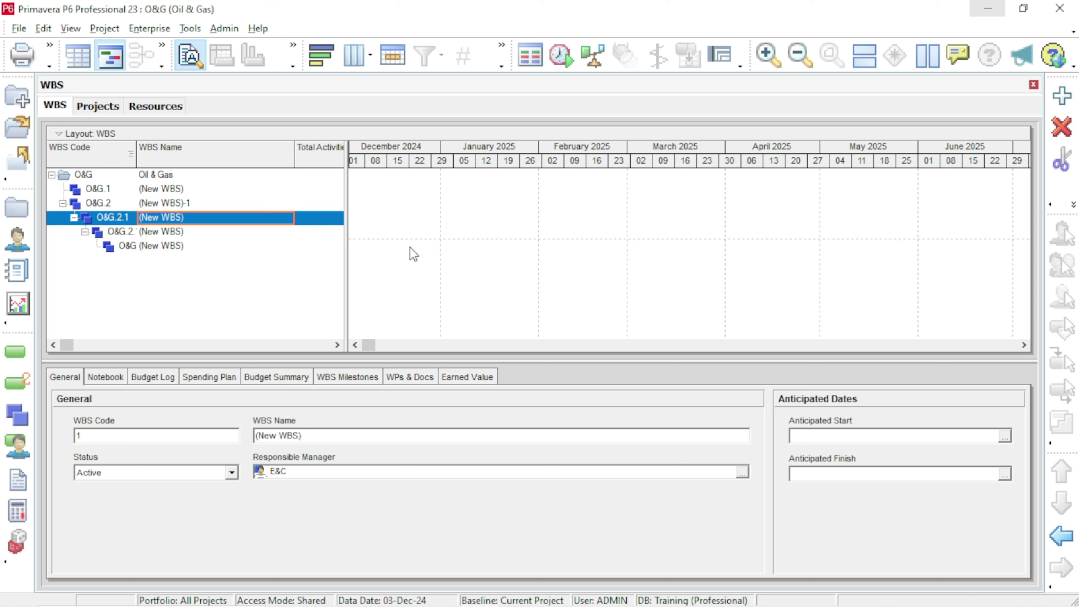
pyautogui.click(1061, 536)
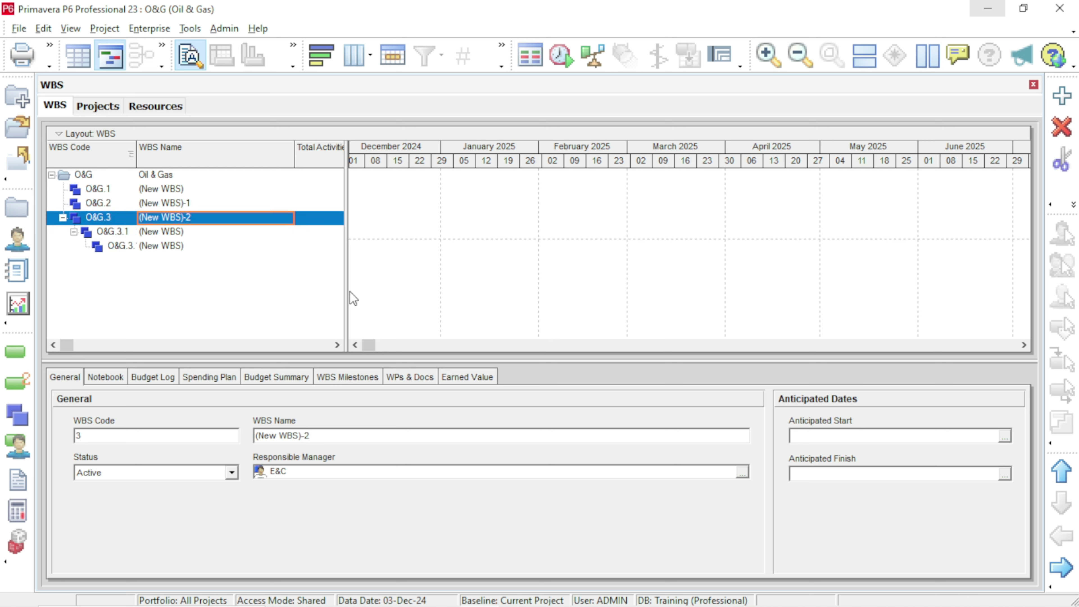
pyautogui.click(203, 237)
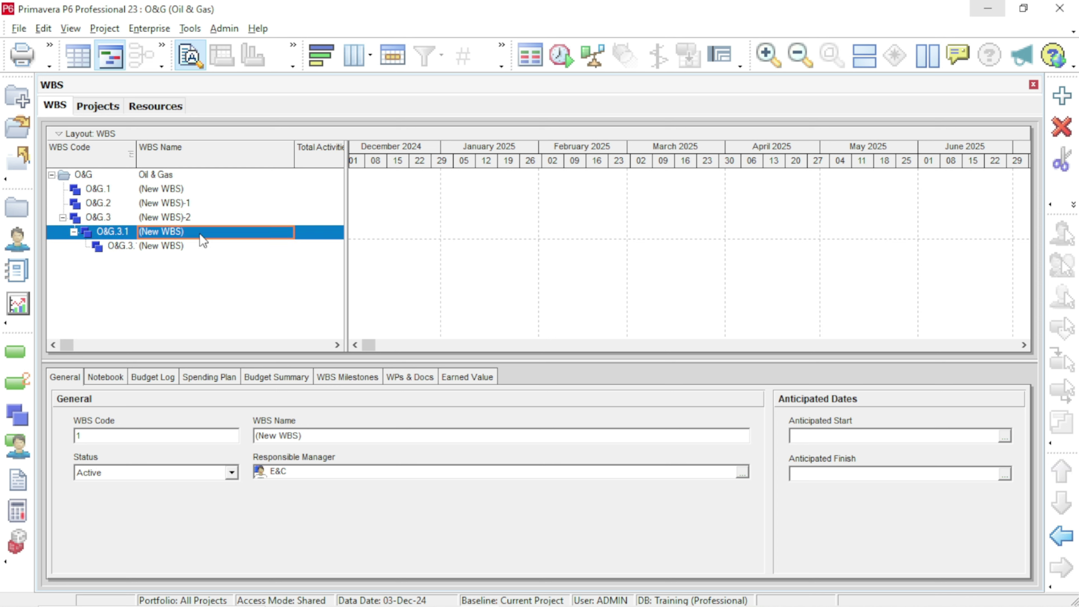
pyautogui.click(1062, 536)
pyautogui.click(226, 250)
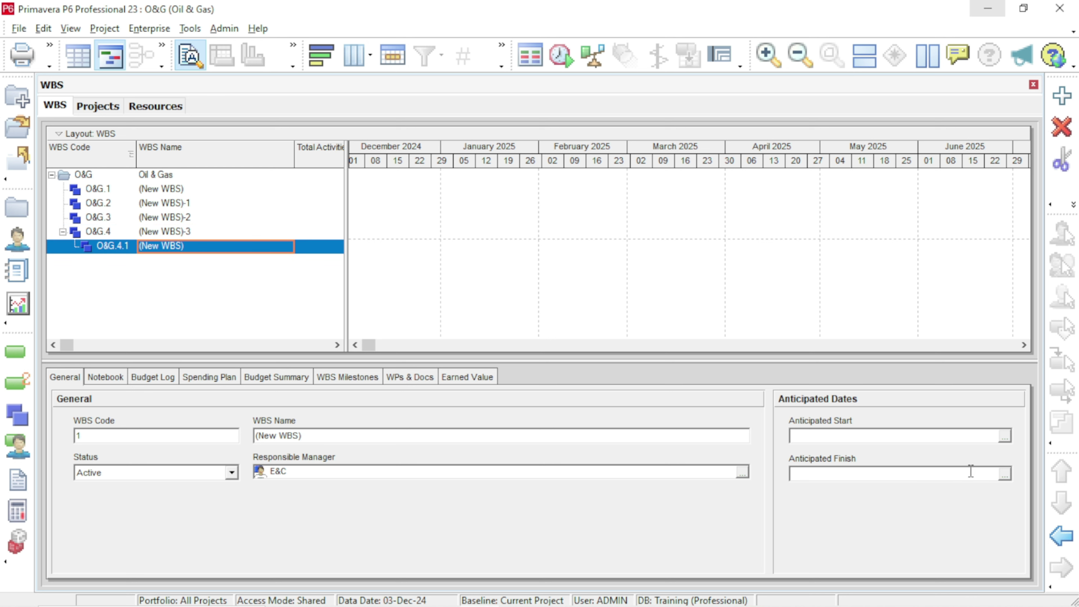
pyautogui.click(1063, 538)
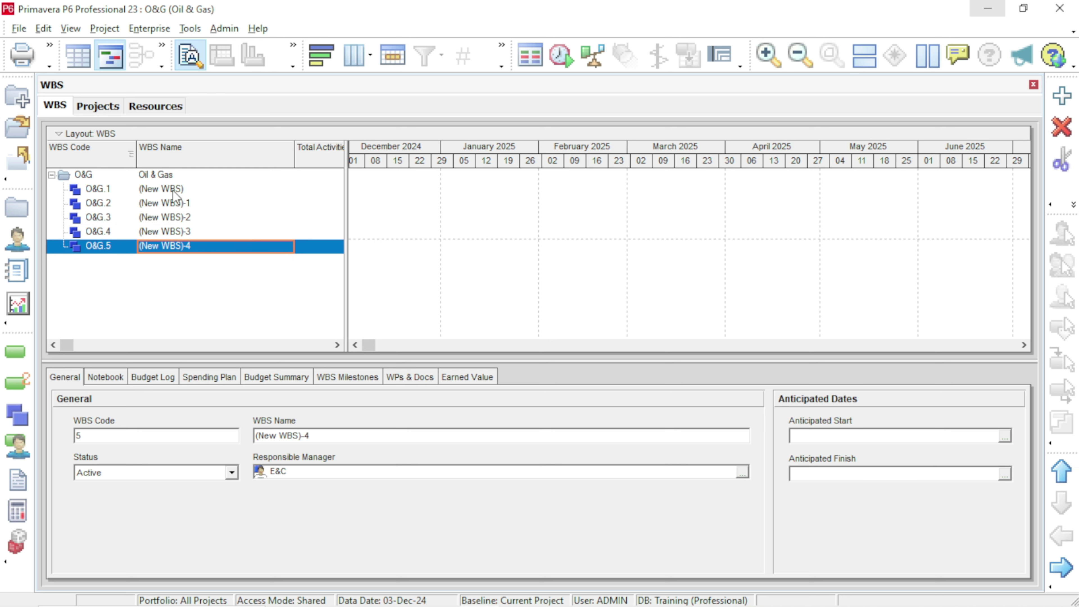
# - Rename WBS element O&G.1 as Project Initiation and O&G.2 as Engineering & Design
pyautogui.click(204, 194)
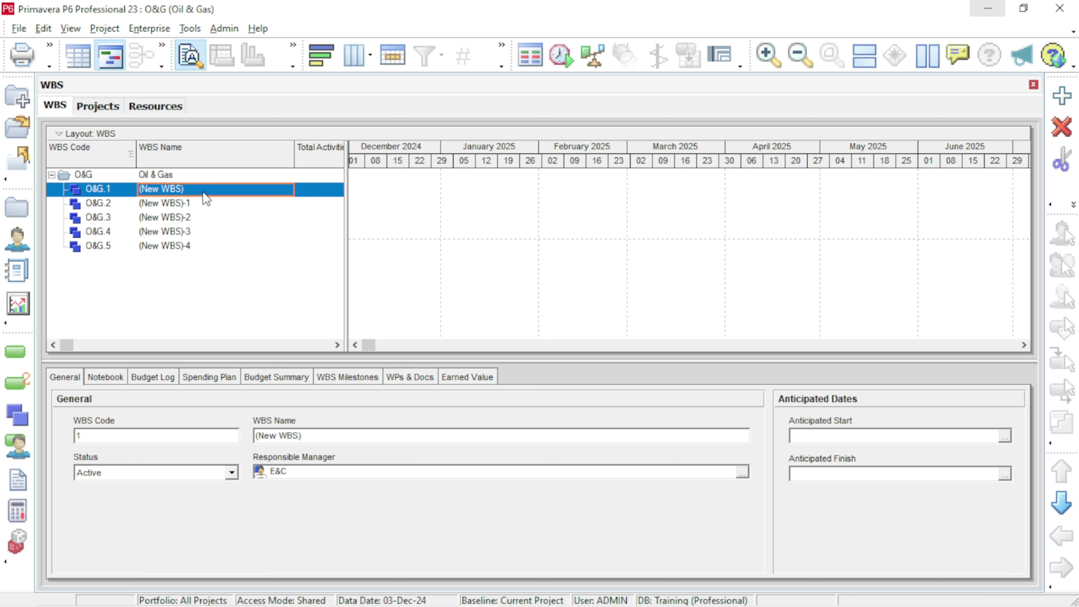
pyautogui.click(204, 191)
pyautogui.moveTo(204, 192); pyautogui.dragTo(123, 195)
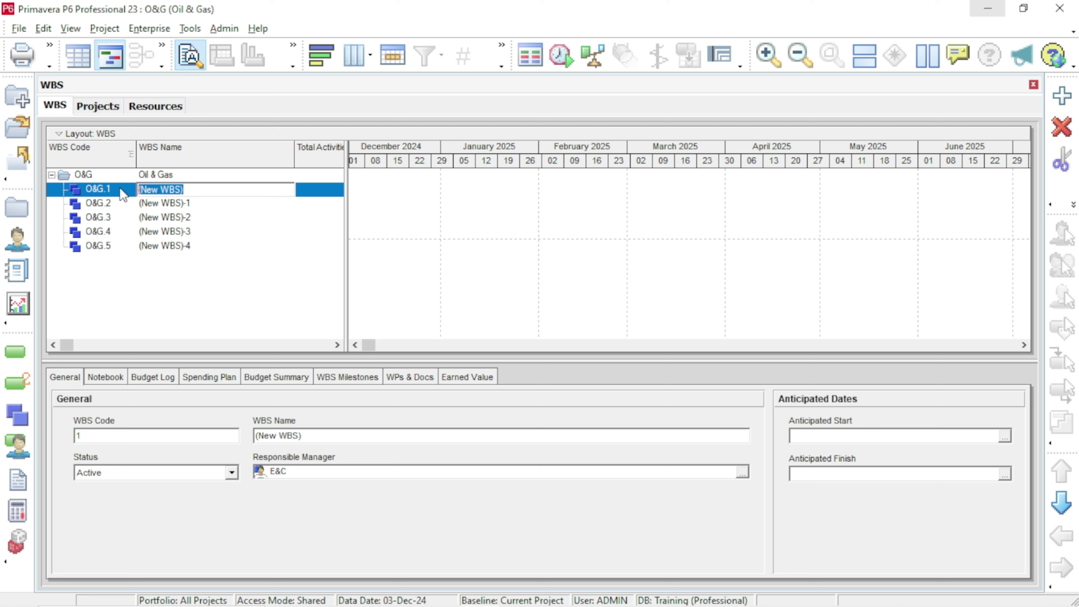
pyautogui.write('Project Initiation')
pyautogui.click(196, 207)
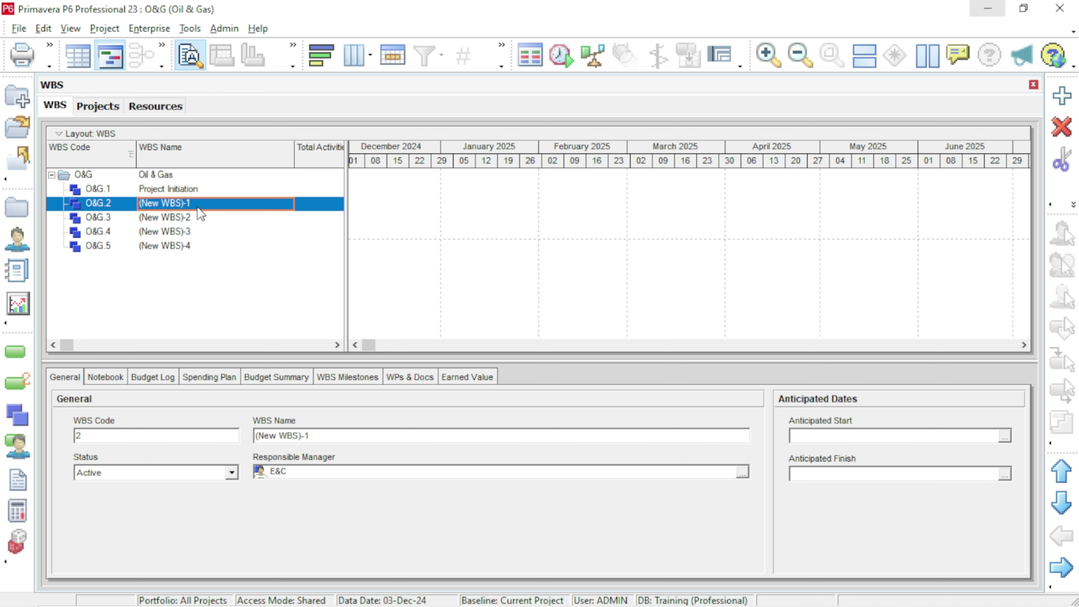
pyautogui.click(199, 205)
pyautogui.moveTo(199, 205); pyautogui.dragTo(130, 202)
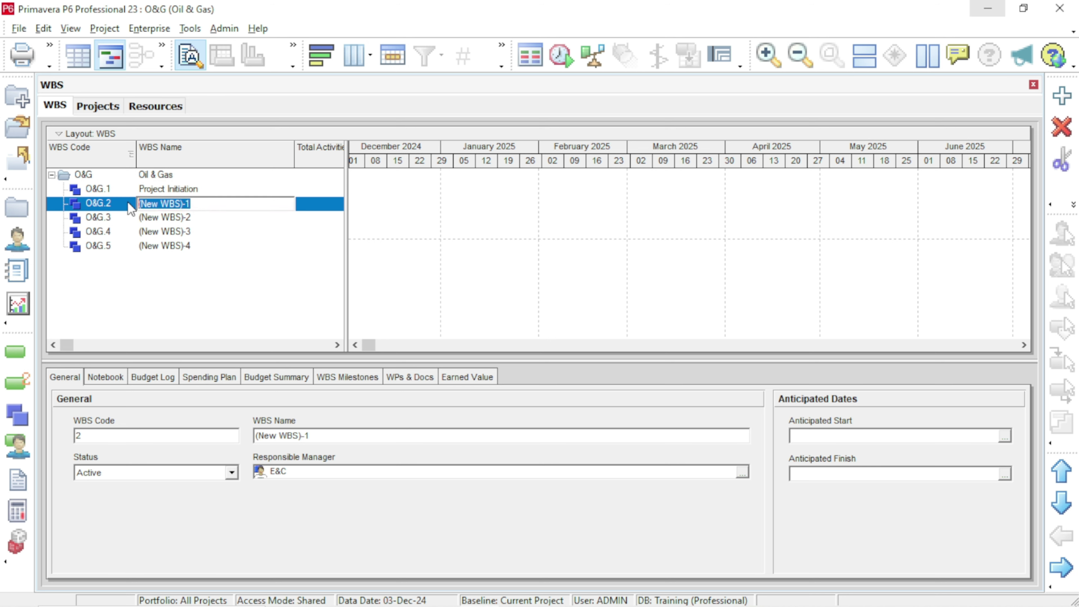
pyautogui.write('Engineering & Design')
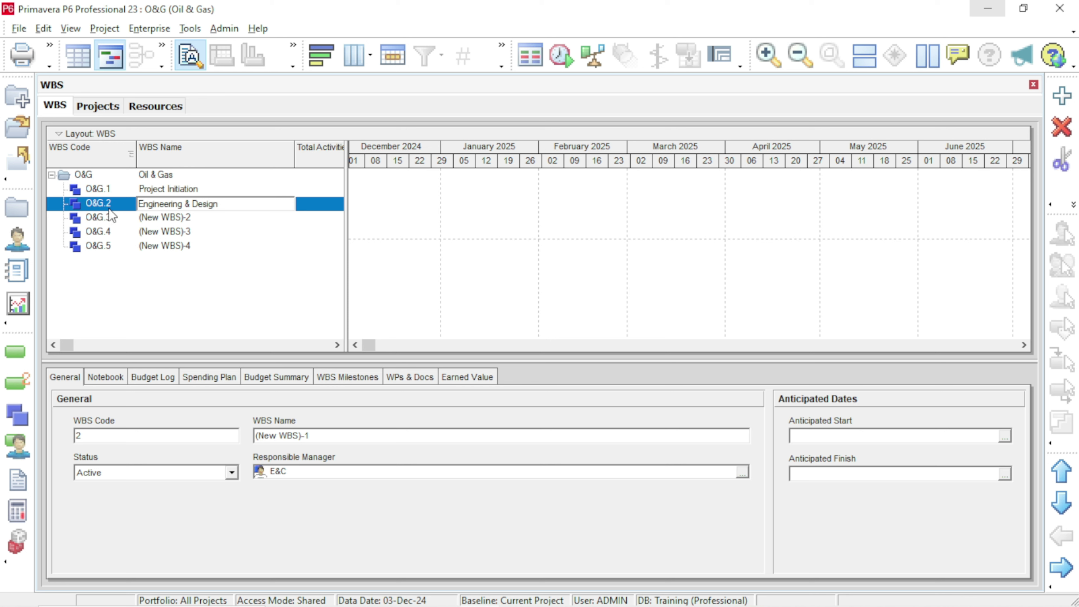
# - Rename WBS element O&G.3 as Procurement and O&G.4 as Construction
pyautogui.click(208, 222)
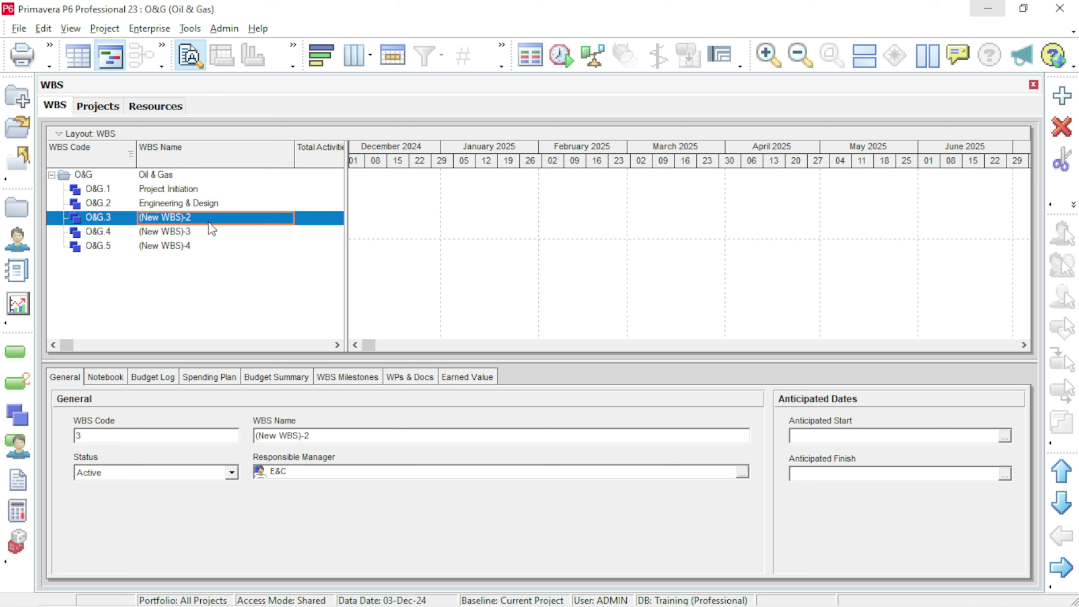
pyautogui.click(209, 222)
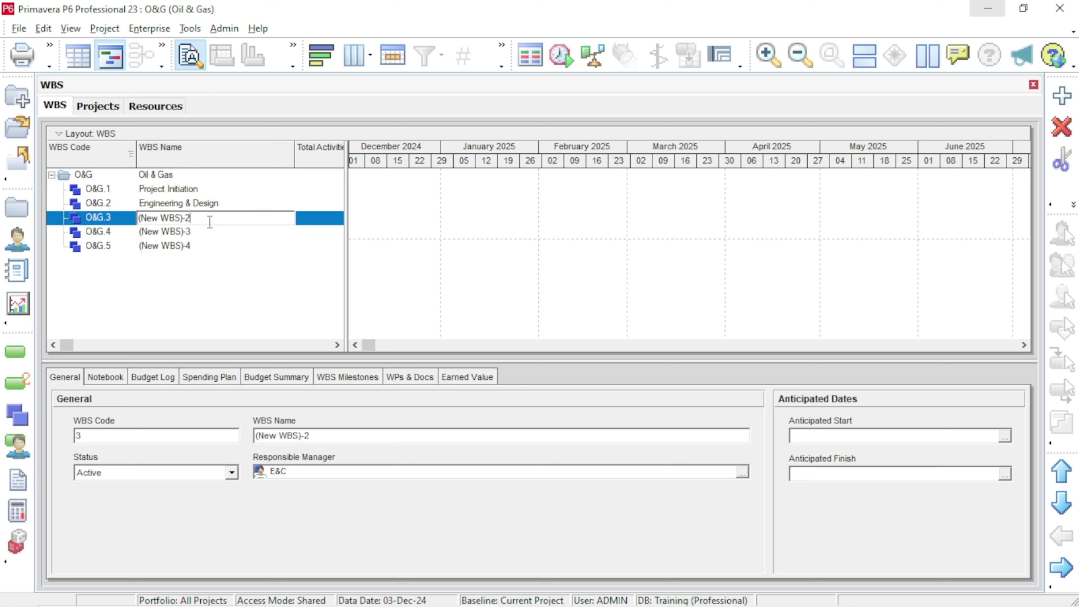
pyautogui.write('Procurement')
pyautogui.click(203, 233)
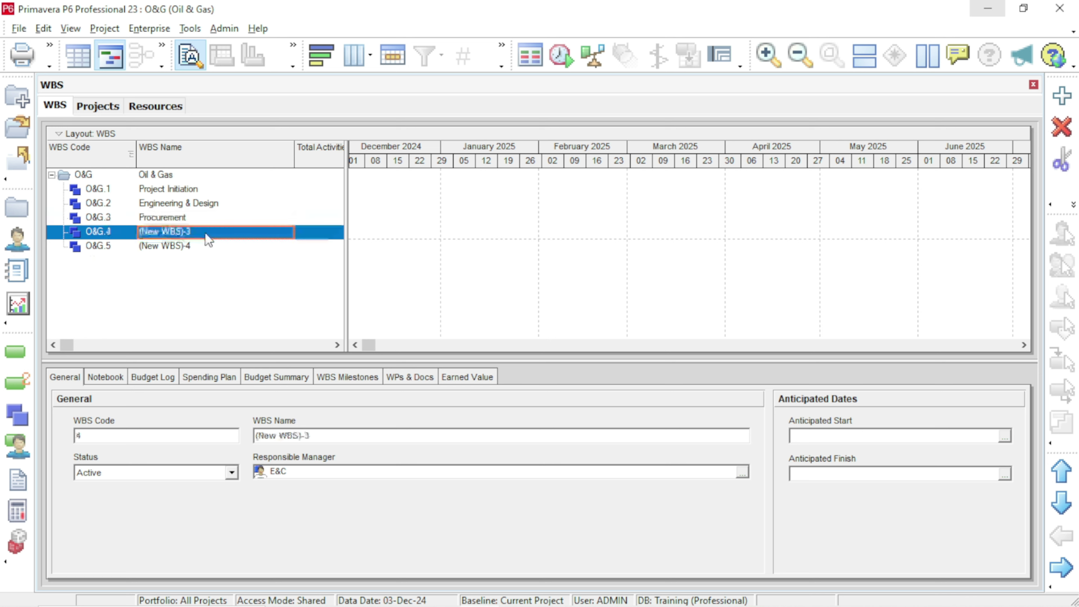
pyautogui.click(205, 235)
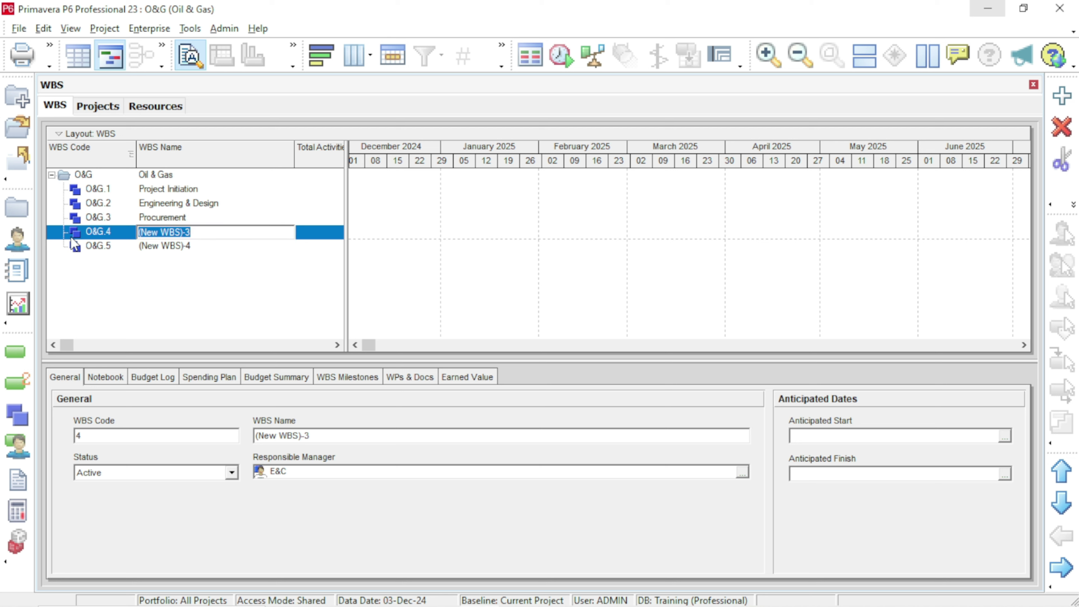
pyautogui.write('Construction')
# - Rename WBS element O&G.5 as Testing & Commissioning
pyautogui.click(209, 247)
pyautogui.click(209, 248)
pyautogui.click(209, 248)
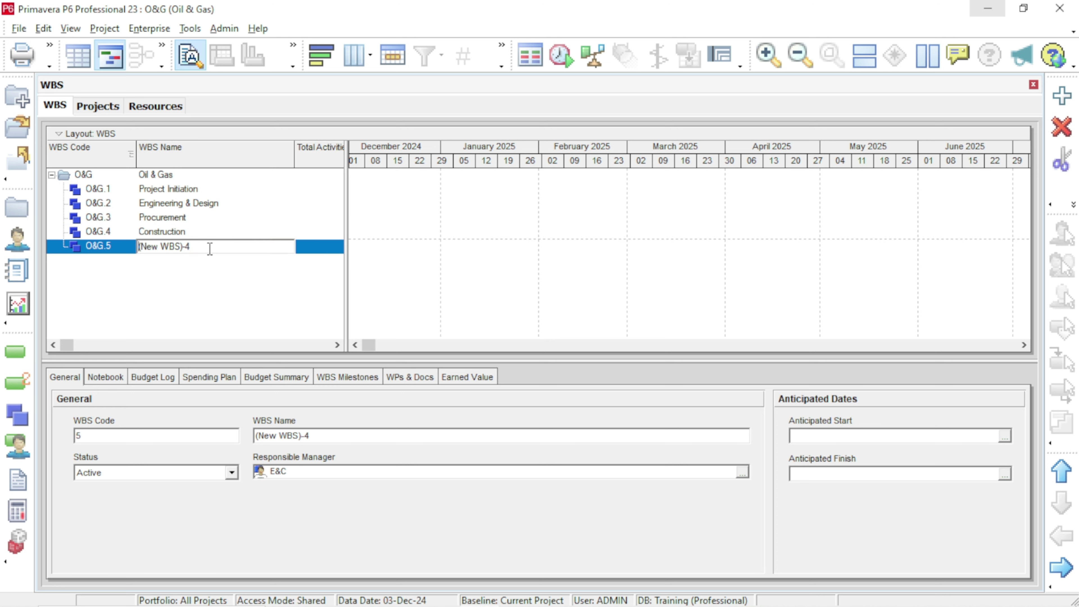
pyautogui.moveTo(199, 248); pyautogui.dragTo(130, 257)
pyautogui.write('Testing & Commissioning')
pyautogui.click(147, 285)
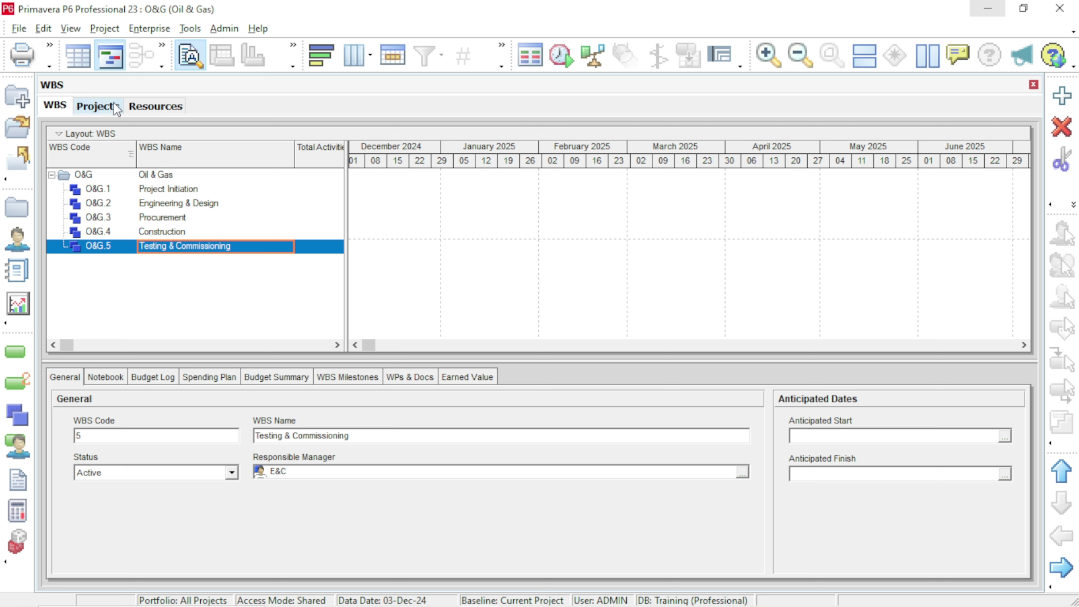
# - Go back to the projects list, enlarge its table, and open the activities of the Oil & Gas project
pyautogui.click(111, 112)
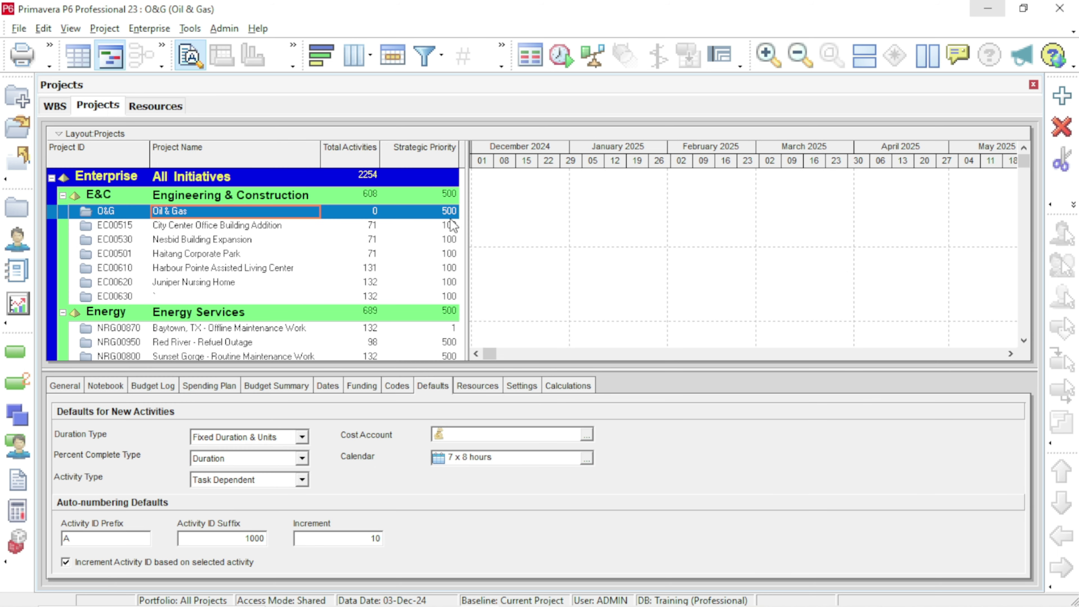
pyautogui.moveTo(467, 203); pyautogui.dragTo(538, 203)
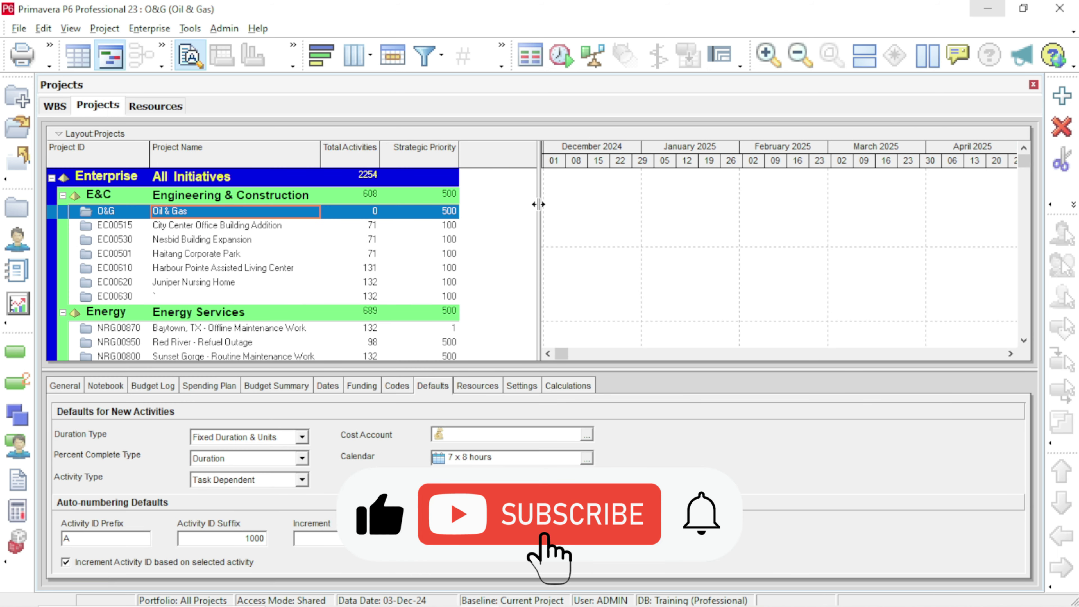
pyautogui.moveTo(548, 363); pyautogui.dragTo(548, 412)
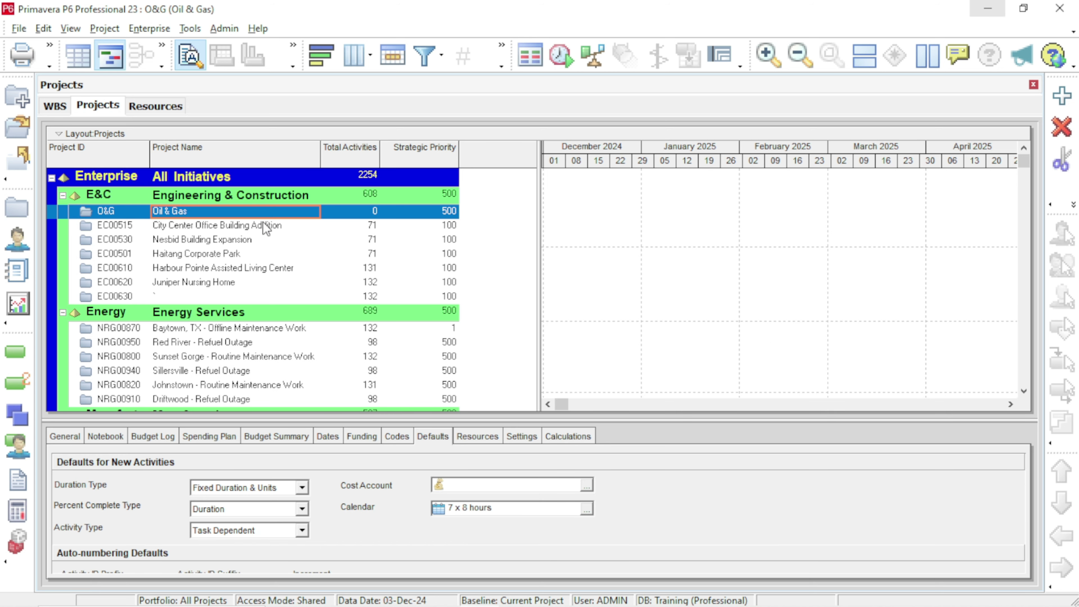
pyautogui.rightClick(268, 214)
pyautogui.click(294, 219)
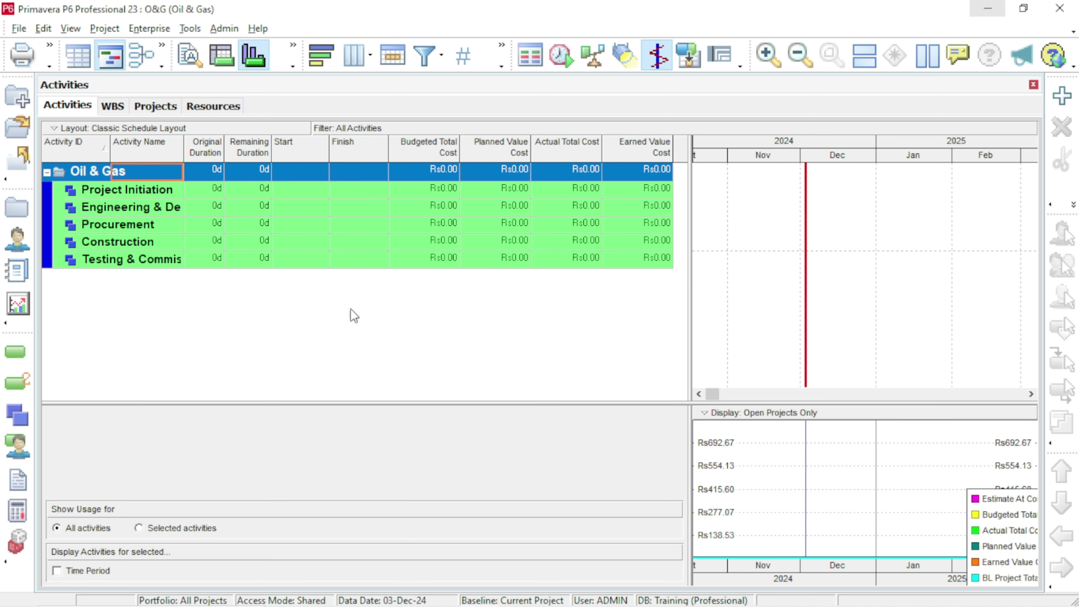
# - Widen the Activity Name column to fit the WBS names and enlarge the activity table to fit its cost columns
pyautogui.moveTo(688, 265); pyautogui.dragTo(648, 308)
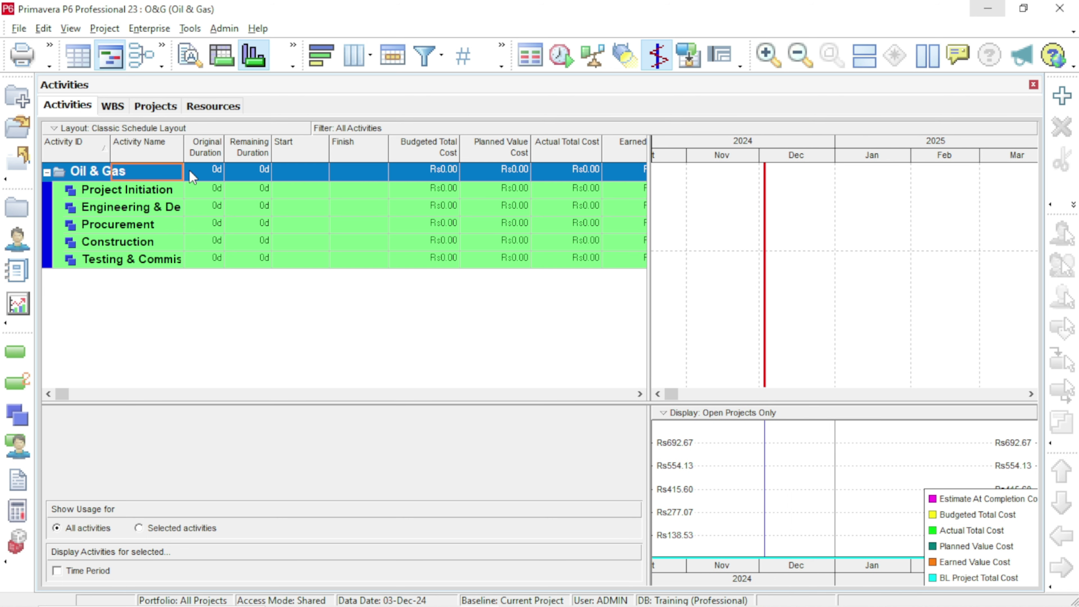
pyautogui.moveTo(184, 148); pyautogui.dragTo(224, 154)
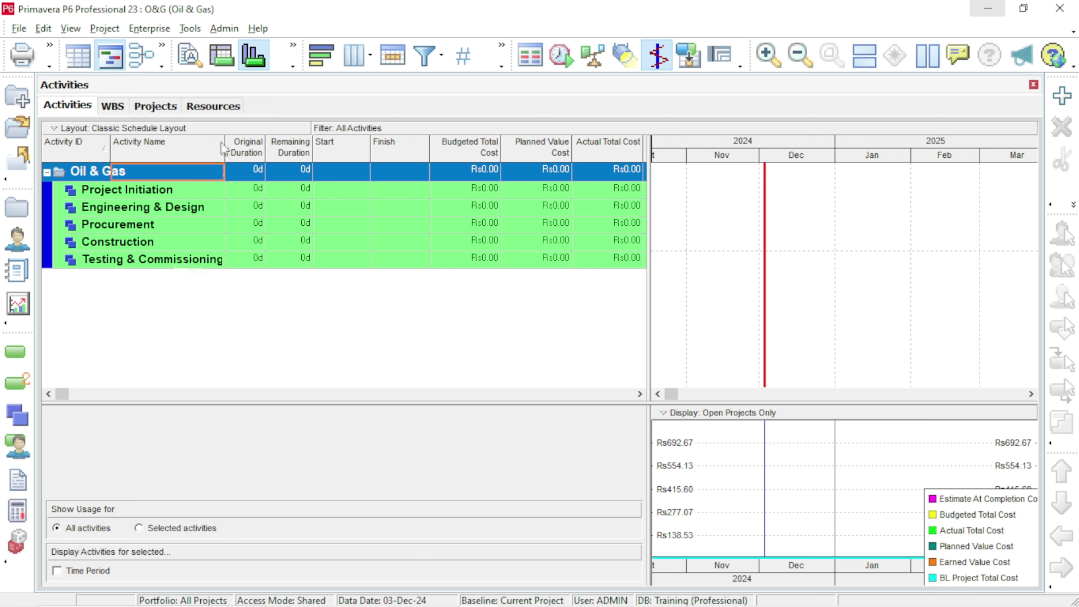
pyautogui.moveTo(225, 150); pyautogui.dragTo(236, 151)
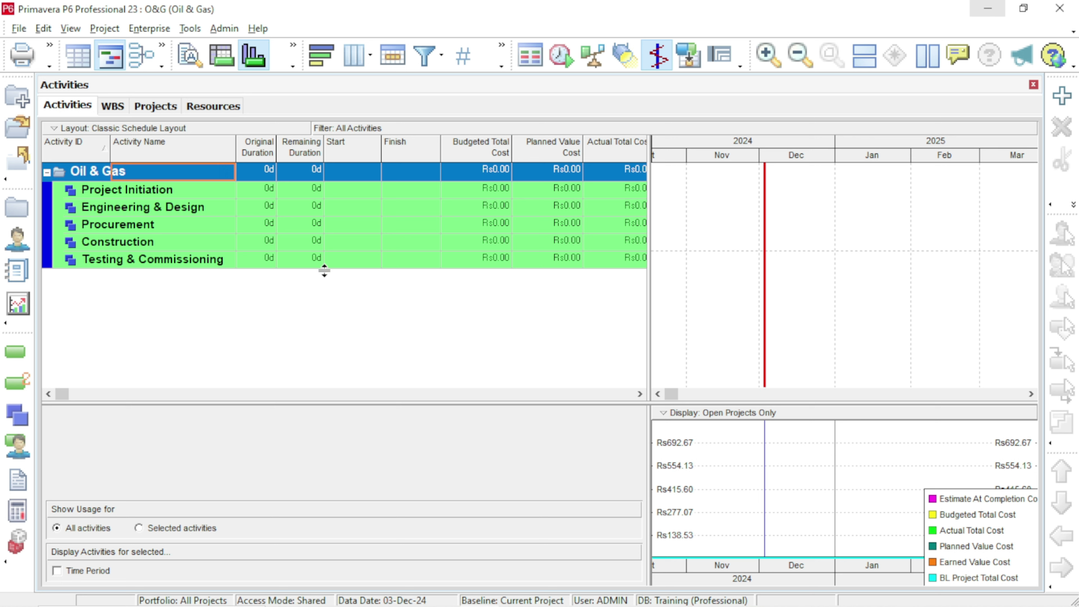
pyautogui.moveTo(649, 192); pyautogui.dragTo(741, 194)
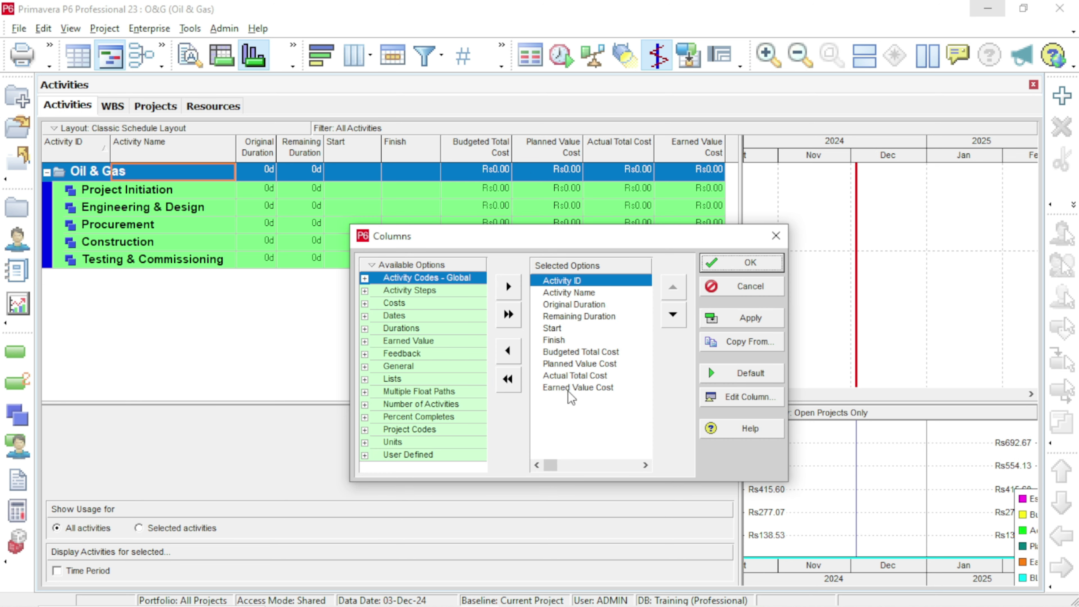
# - Remove the Earned Value Cost column from the activity table
pyautogui.click(569, 391)
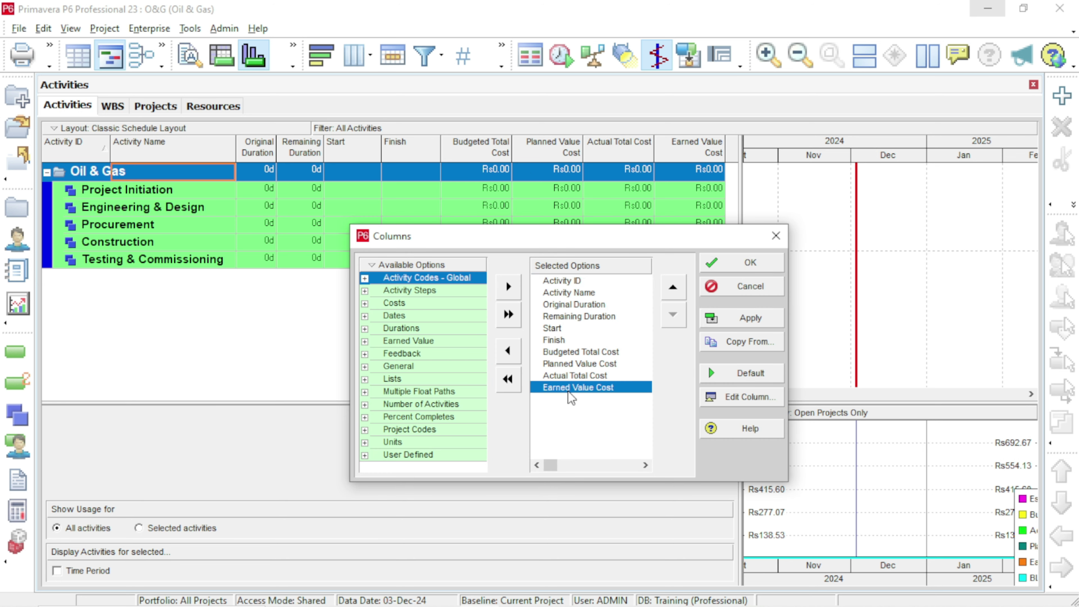
pyautogui.click(513, 355)
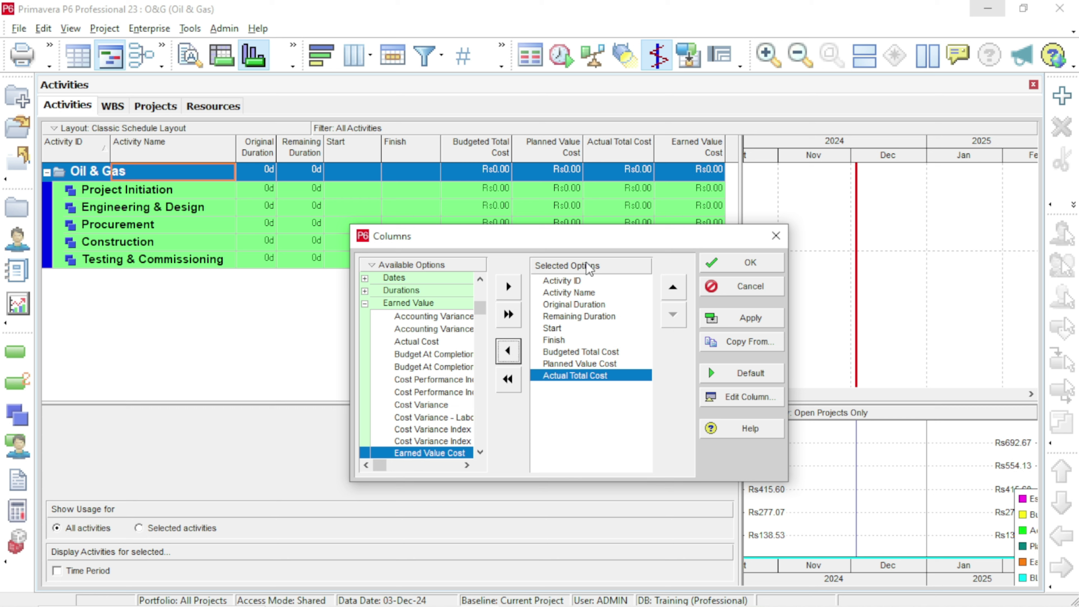
pyautogui.click(750, 263)
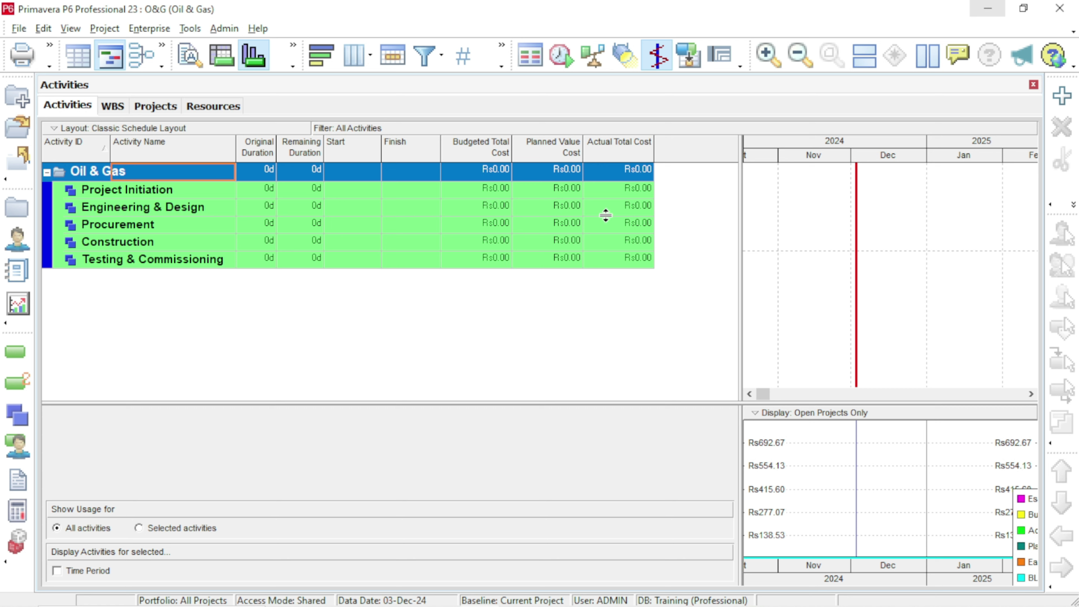
# - Reset the activity table to the default set of columns and apply it
pyautogui.click(354, 55)
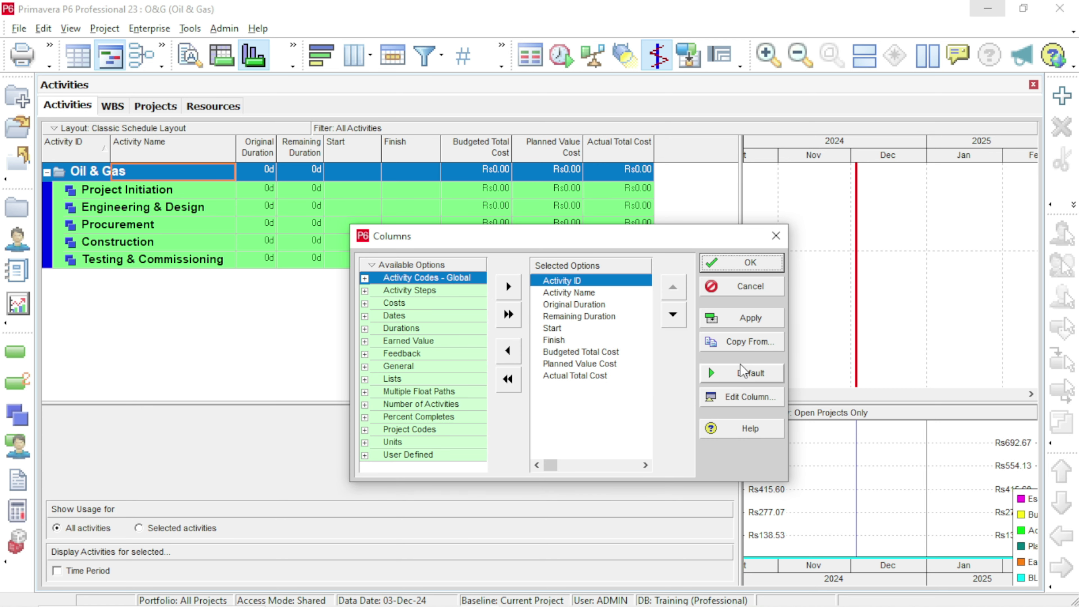
pyautogui.click(751, 374)
pyautogui.click(760, 318)
pyautogui.click(730, 264)
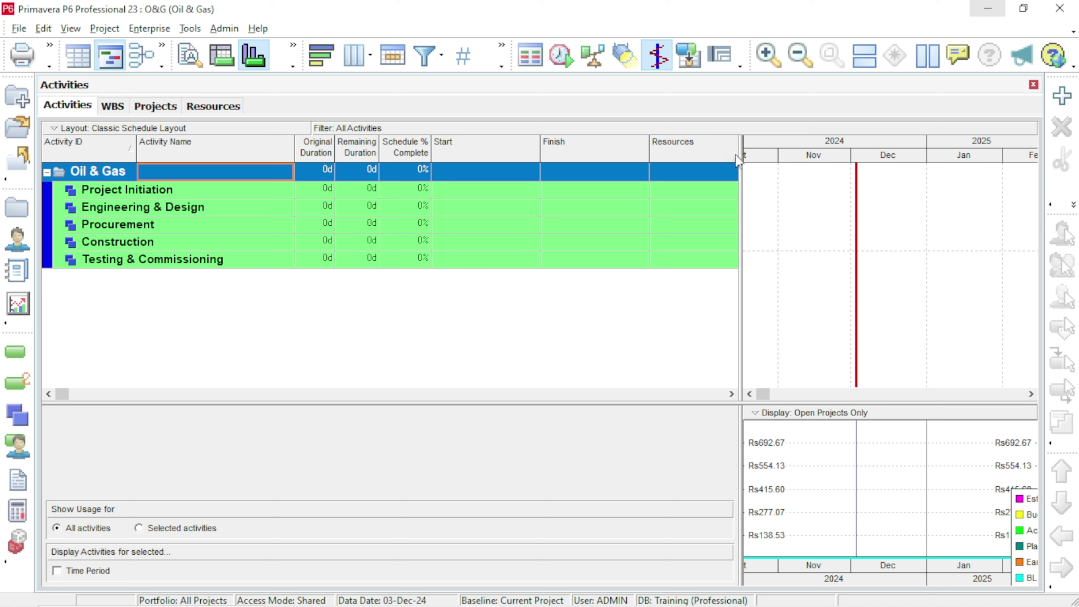
# - Remove the Total Float, Budgeted Total Cost, Resources and Schedule % Complete columns from the activity table
pyautogui.click(358, 56)
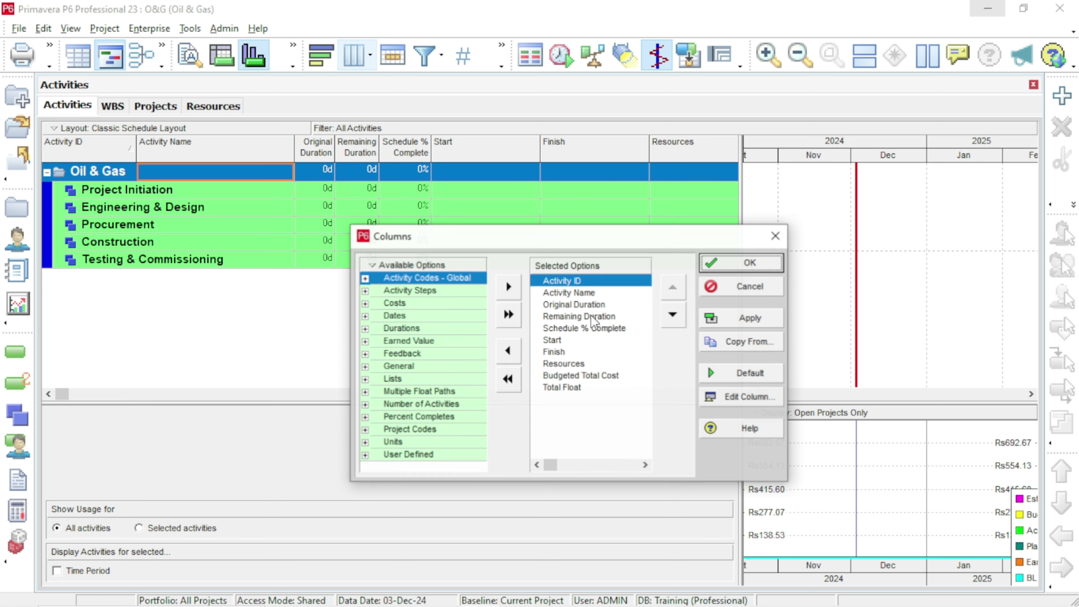
pyautogui.click(571, 386)
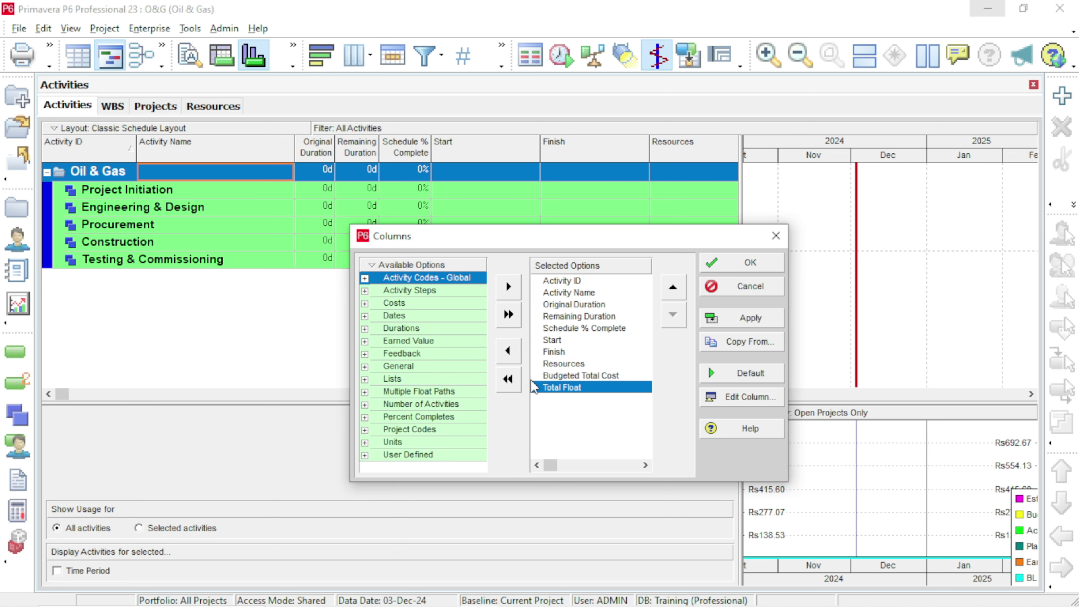
pyautogui.click(518, 350)
pyautogui.click(518, 350)
pyautogui.click(518, 350)
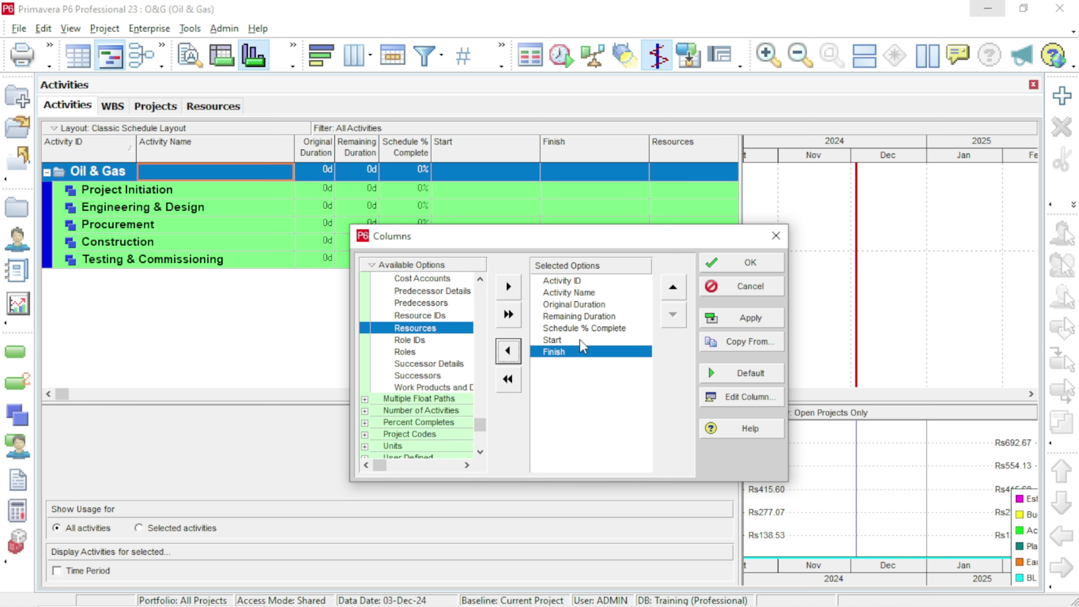
pyautogui.click(580, 329)
pyautogui.click(508, 351)
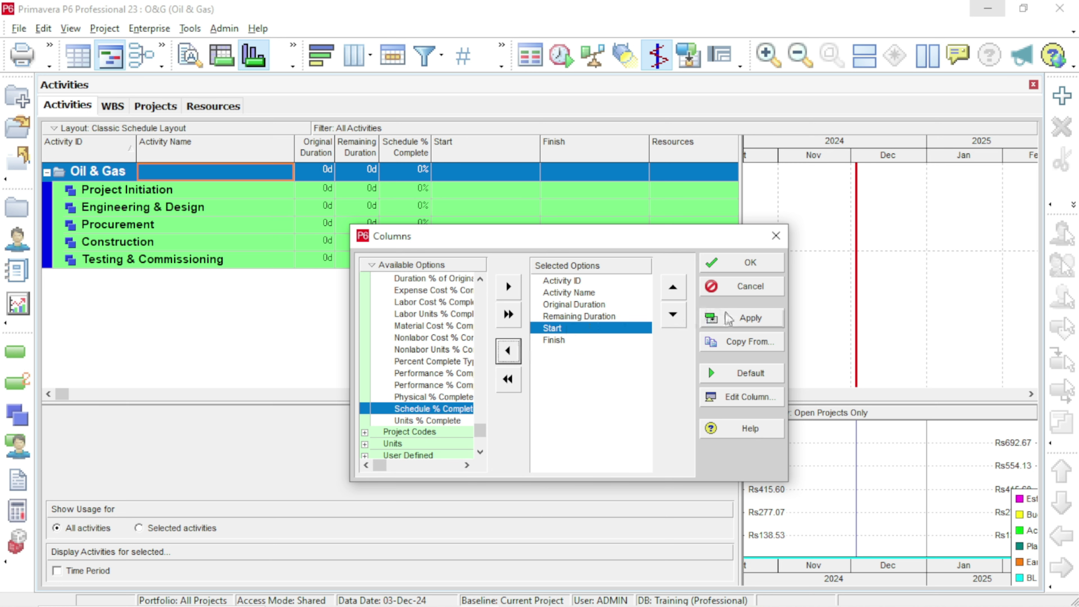
pyautogui.click(732, 321)
pyautogui.click(740, 264)
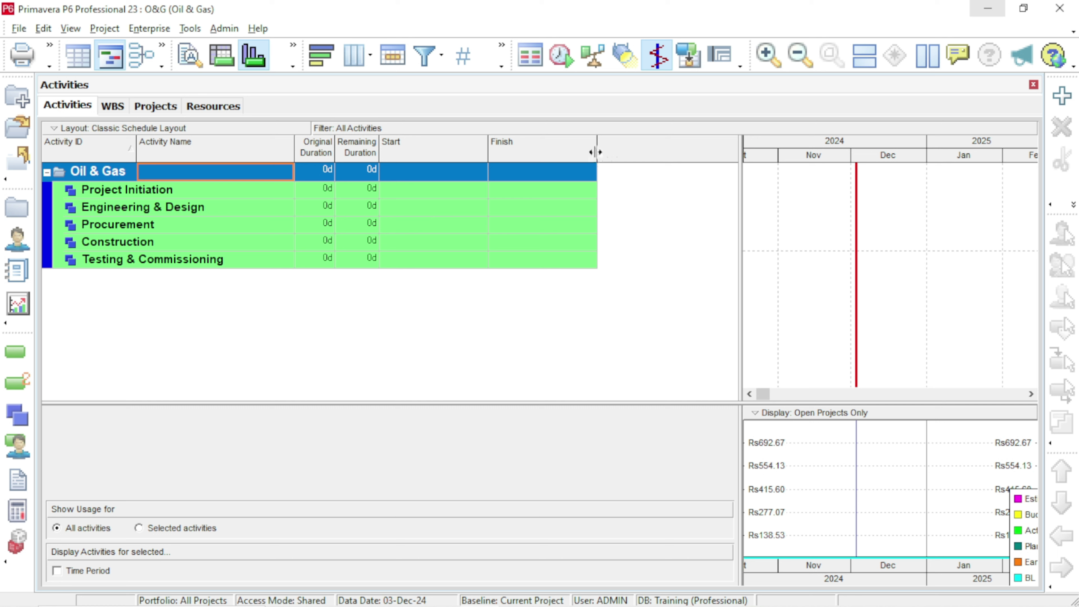
# - Narrow the Start and Finish columns, shrink the activity table to fit its columns, and slightly enlarge the lower pane
pyautogui.moveTo(596, 152); pyautogui.dragTo(429, 181)
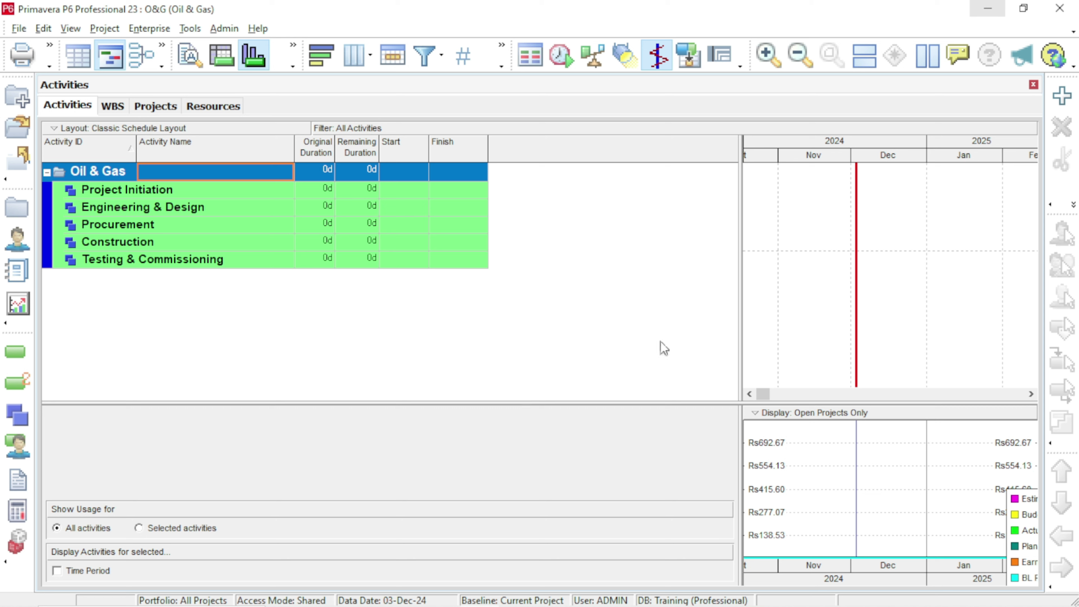
pyautogui.moveTo(741, 251); pyautogui.dragTo(527, 299)
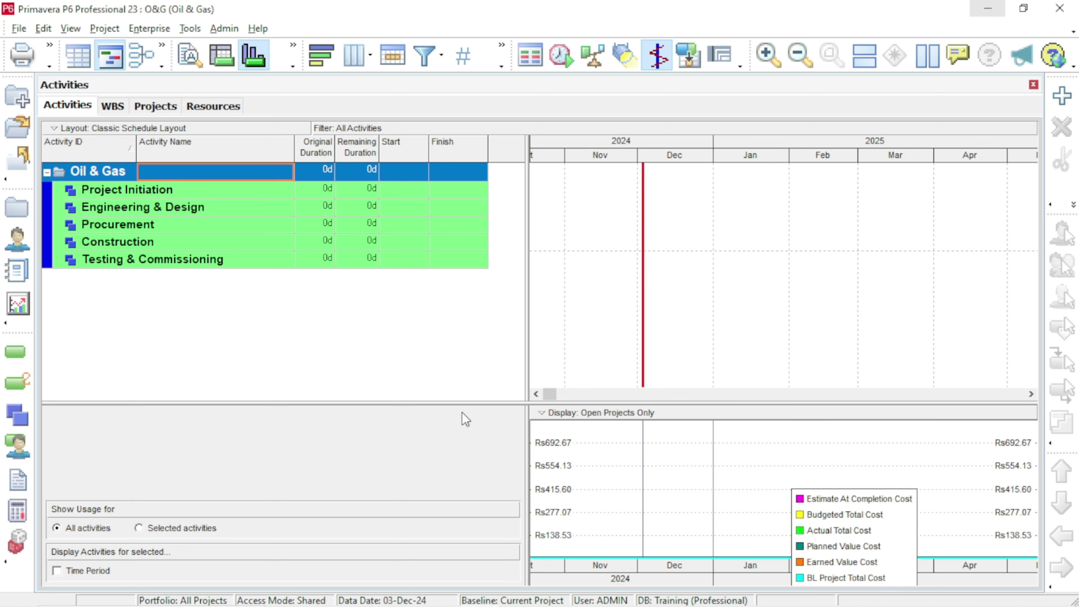
pyautogui.moveTo(454, 402); pyautogui.dragTo(450, 390)
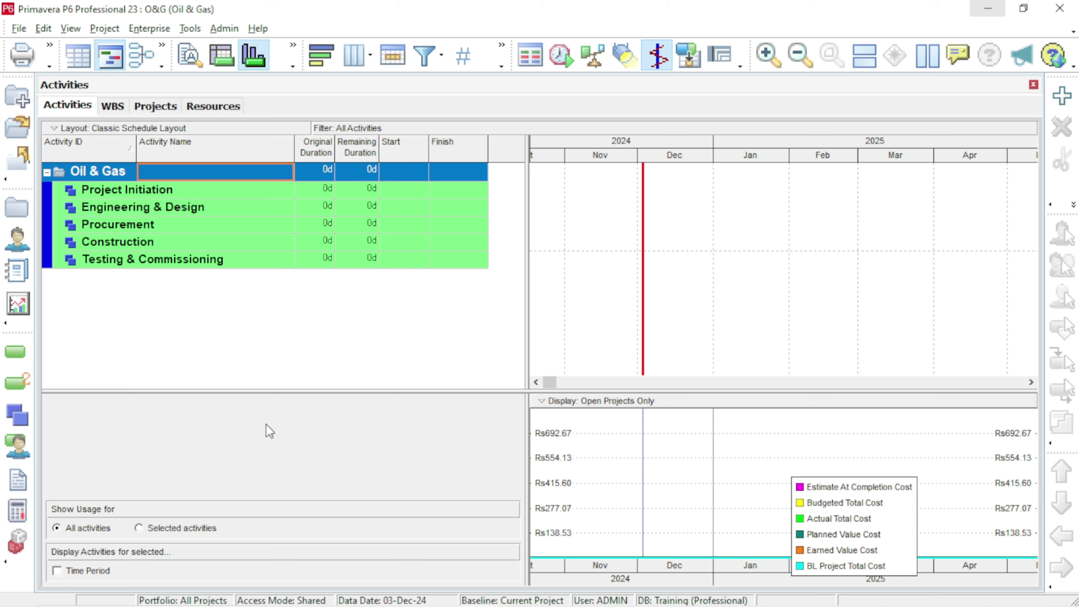
# - Show the activity details below the table and compress the Gantt timescale so that all of 2025 fits by month
pyautogui.click(190, 55)
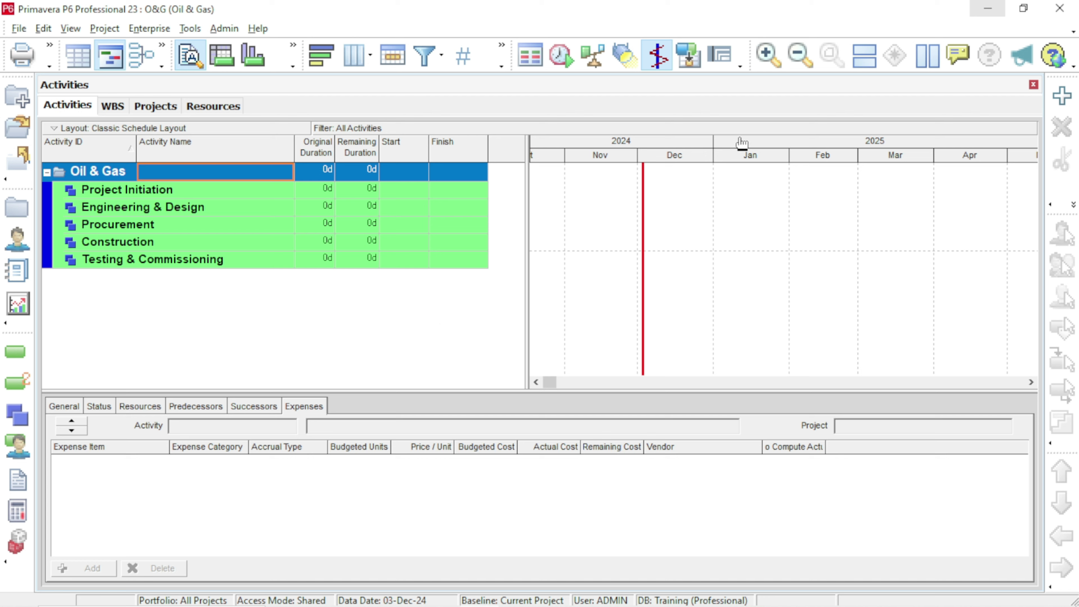
pyautogui.moveTo(748, 147); pyautogui.dragTo(669, 154)
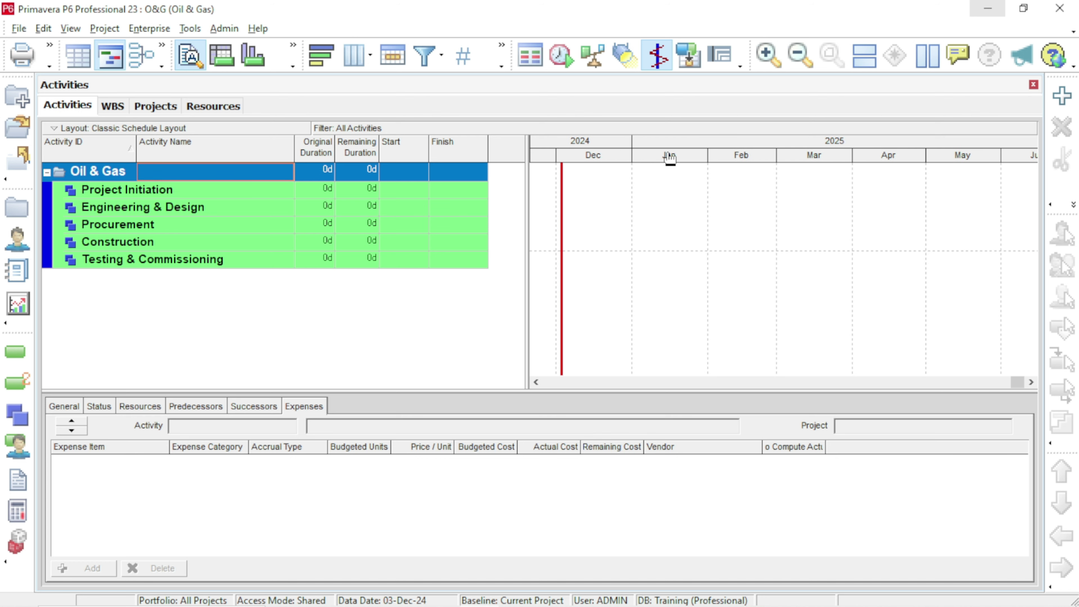
pyautogui.moveTo(831, 160); pyautogui.dragTo(692, 178)
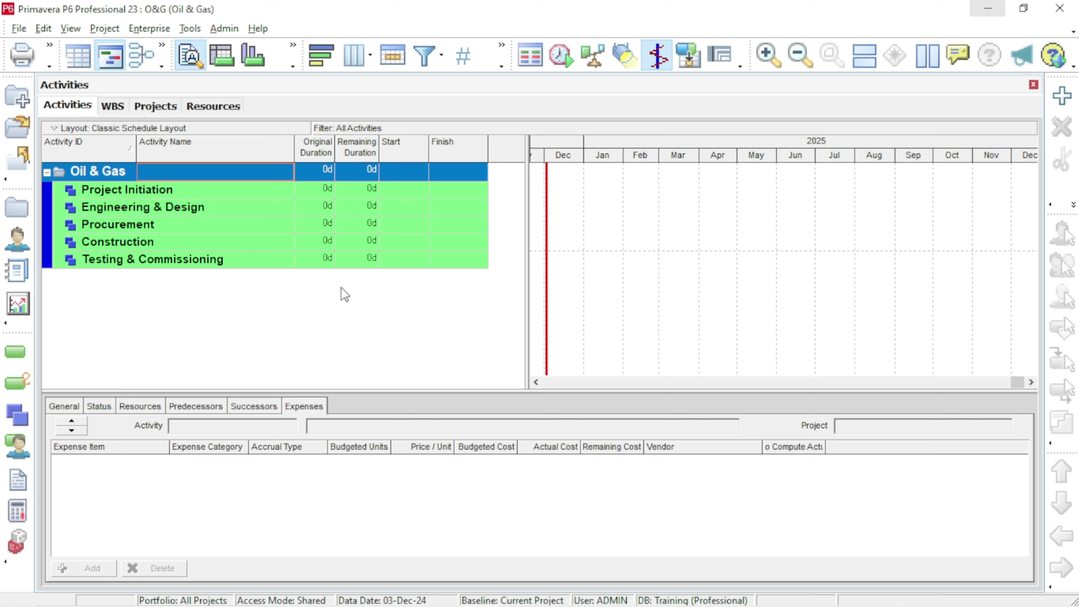
# - Switch to the Oil & Gas Pipe Line Project Schedule PDF, check the activities under each WBS code, and return to Primavera P6
pyautogui.moveTo(523, 604)
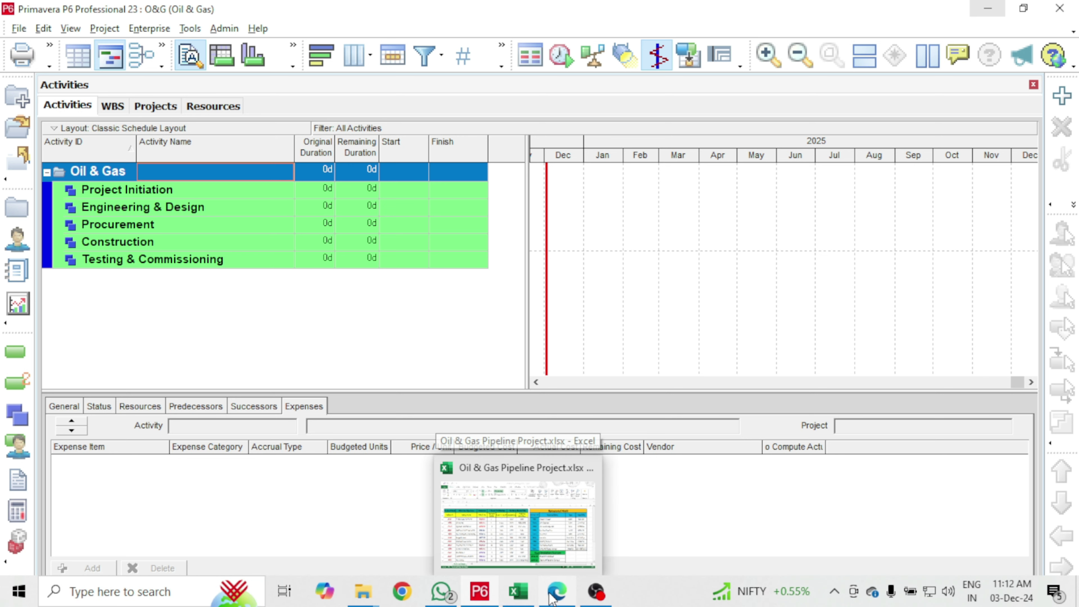
pyautogui.click(560, 538)
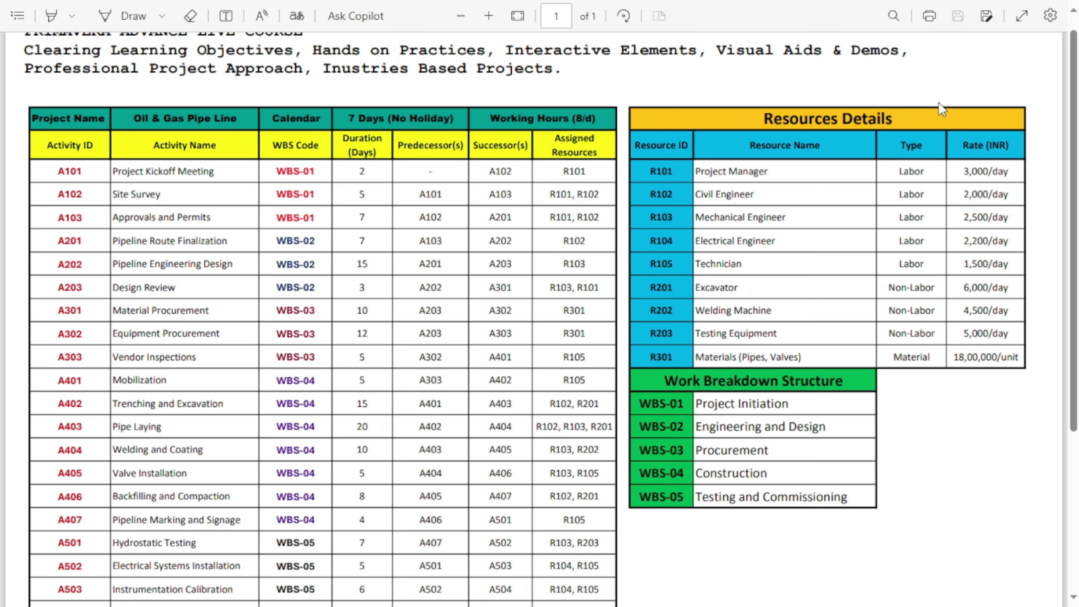
pyautogui.moveTo(866, 7)
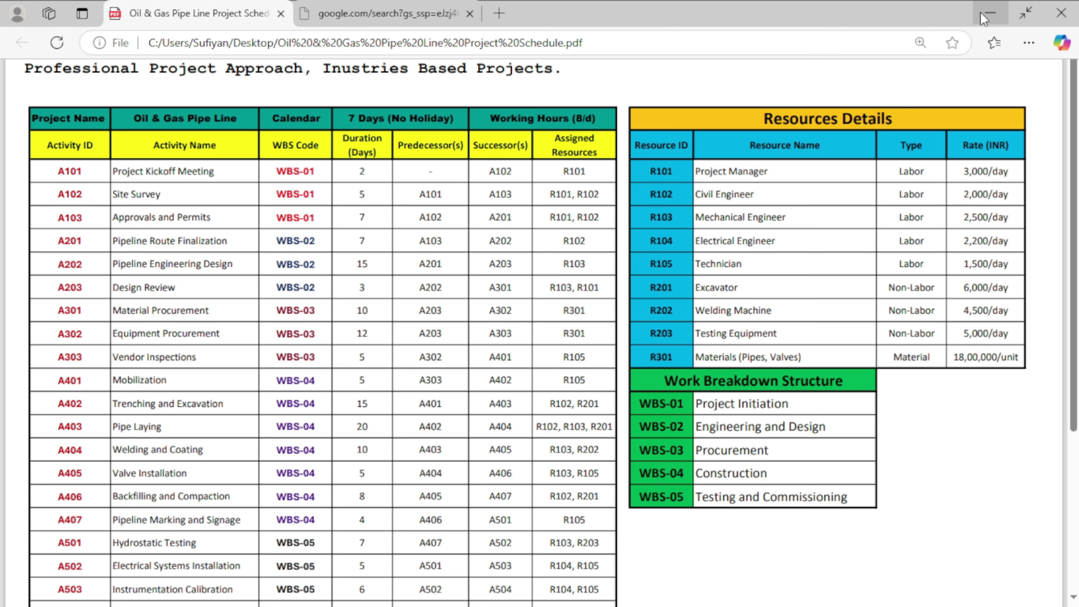
pyautogui.click(991, 12)
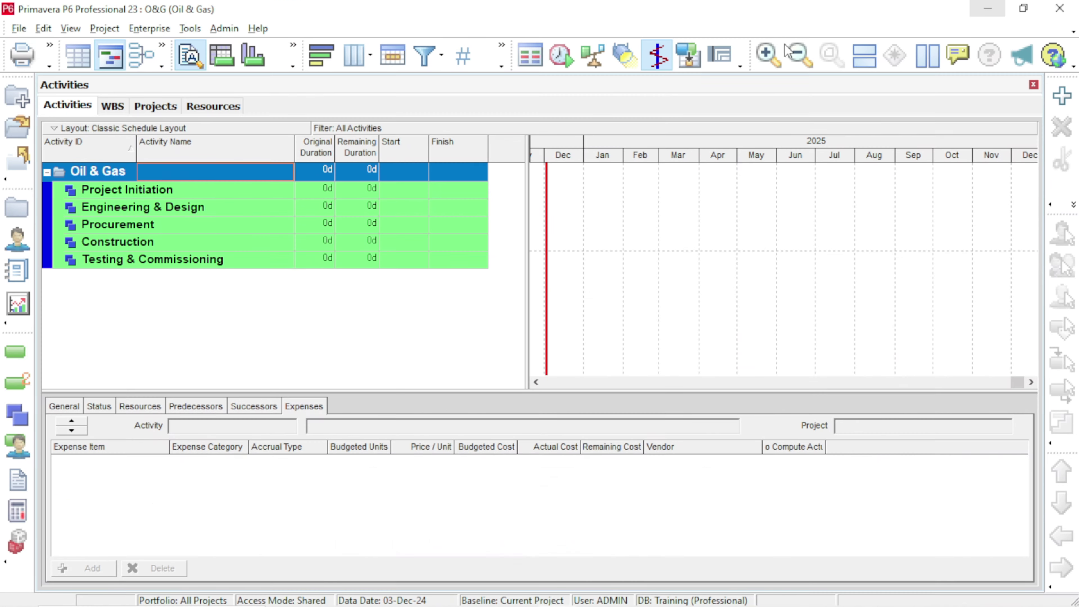
# - Add a first activity under the Project Initiation WBS element, dismissing the New Activity wizard opened for a further one
pyautogui.click(211, 192)
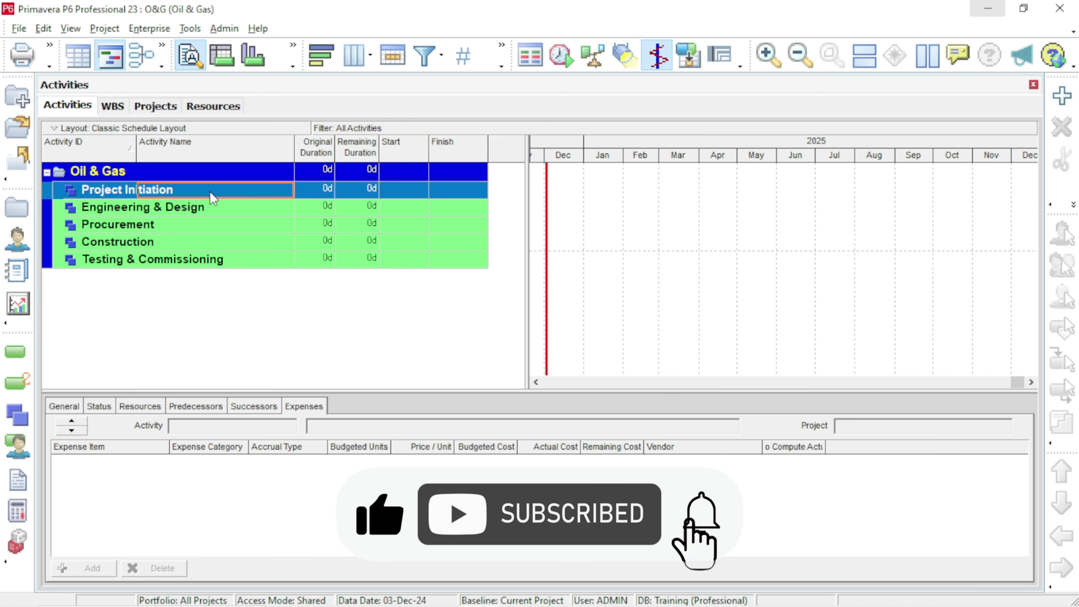
pyautogui.rightClick(211, 192)
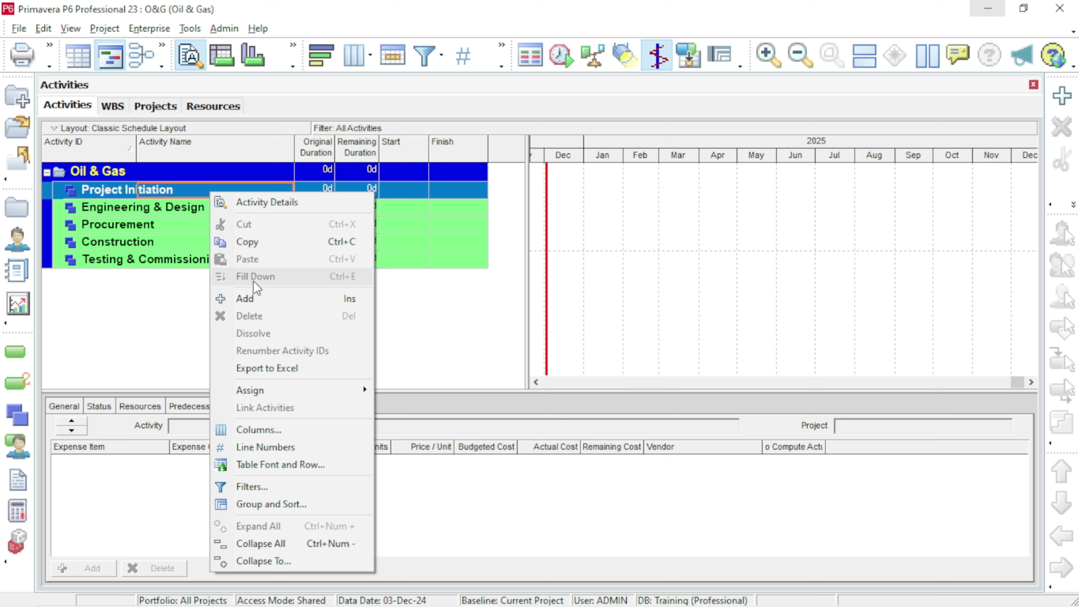
pyautogui.click(255, 300)
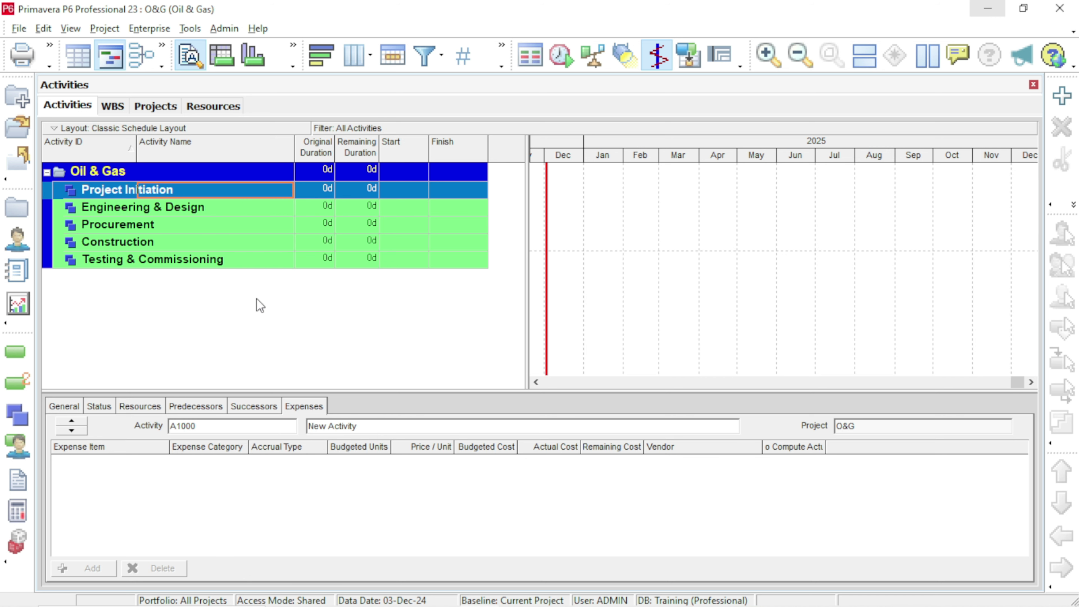
pyautogui.click(240, 328)
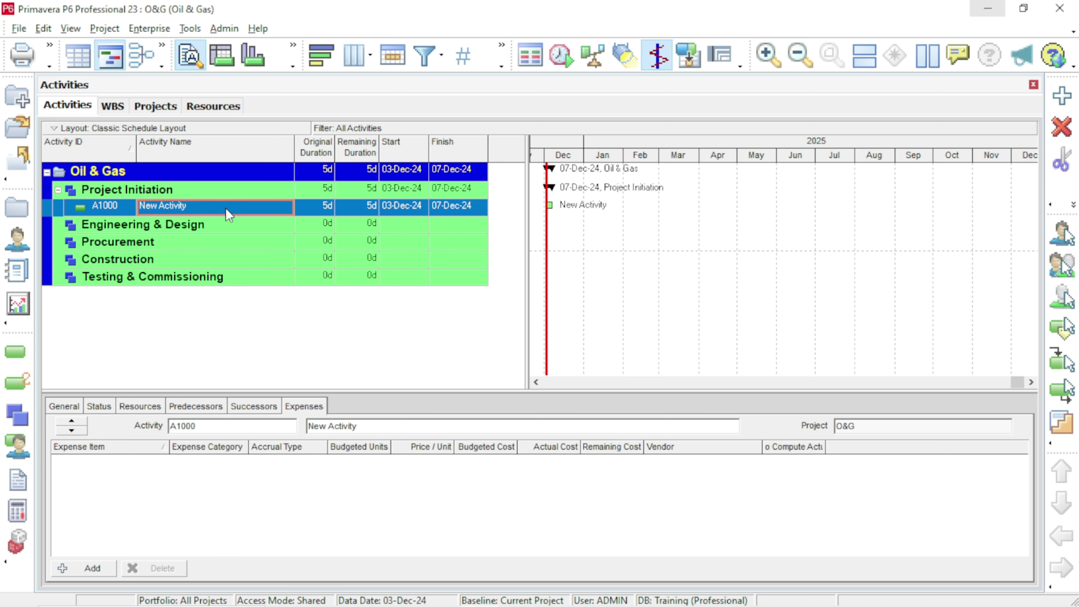
pyautogui.click(1065, 98)
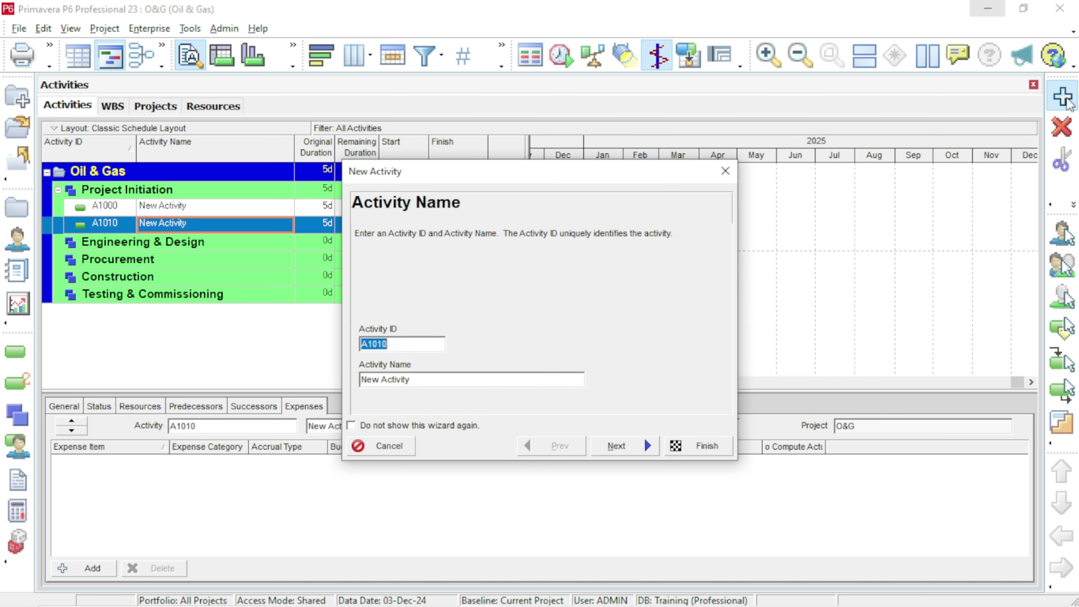
pyautogui.click(726, 171)
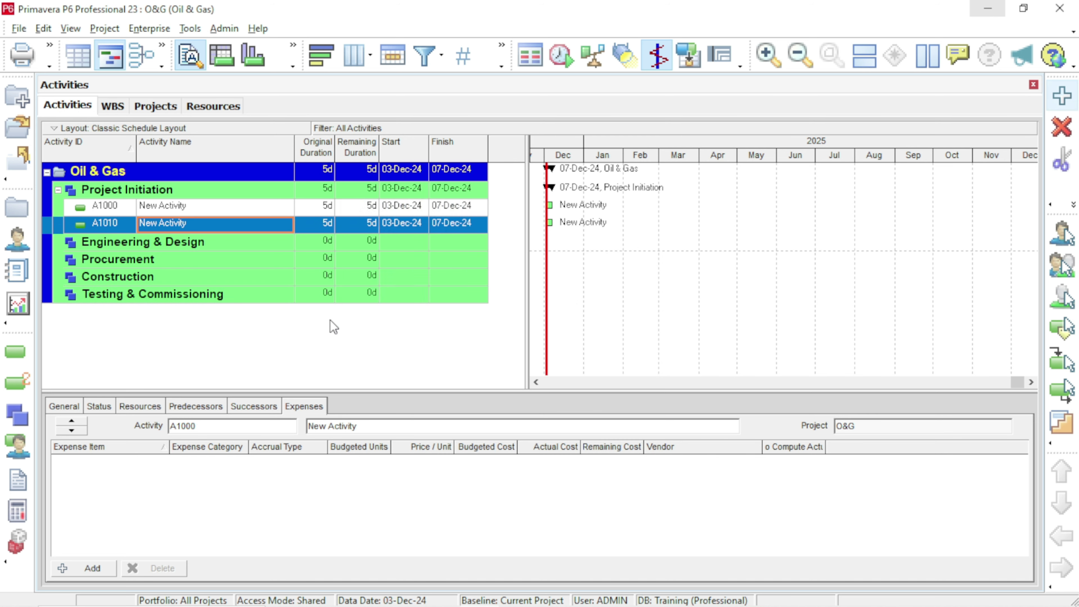
# - Add two more activities below the first one under Project Initiation
pyautogui.rightClick(240, 206)
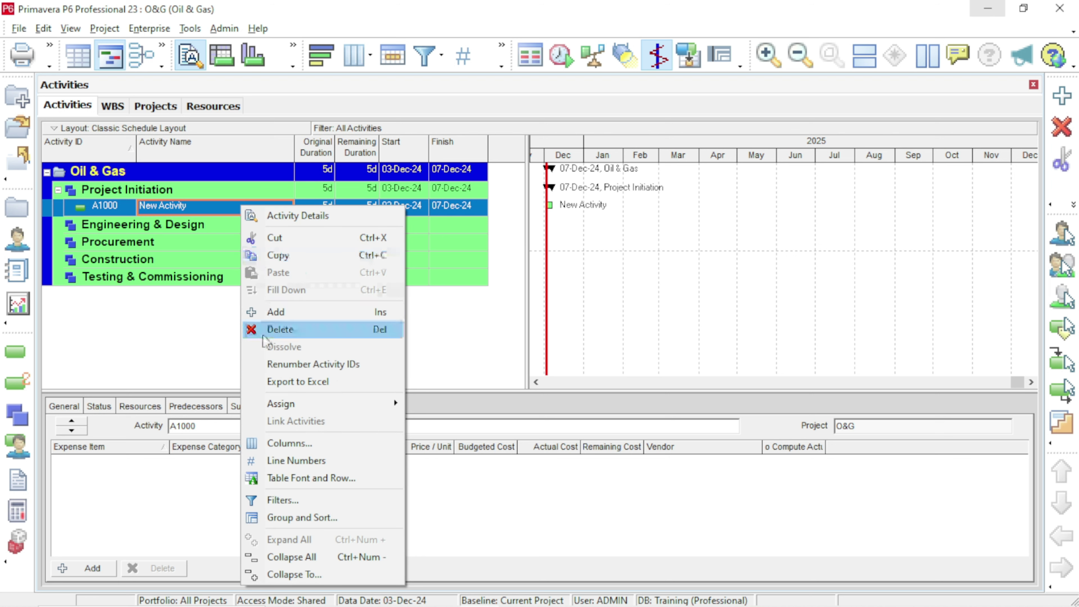
pyautogui.click(284, 315)
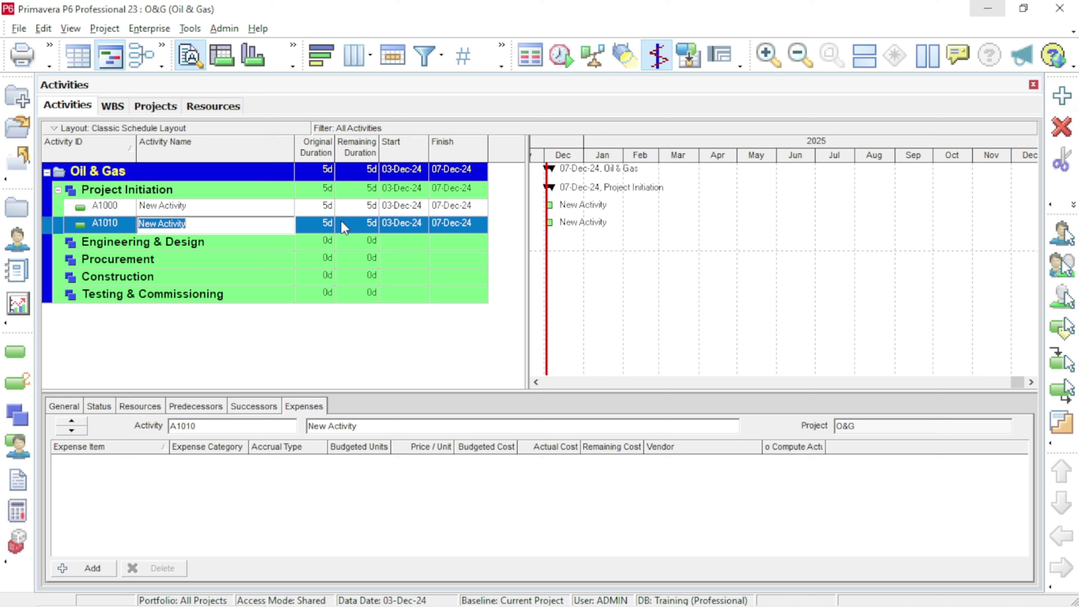
pyautogui.click(124, 228)
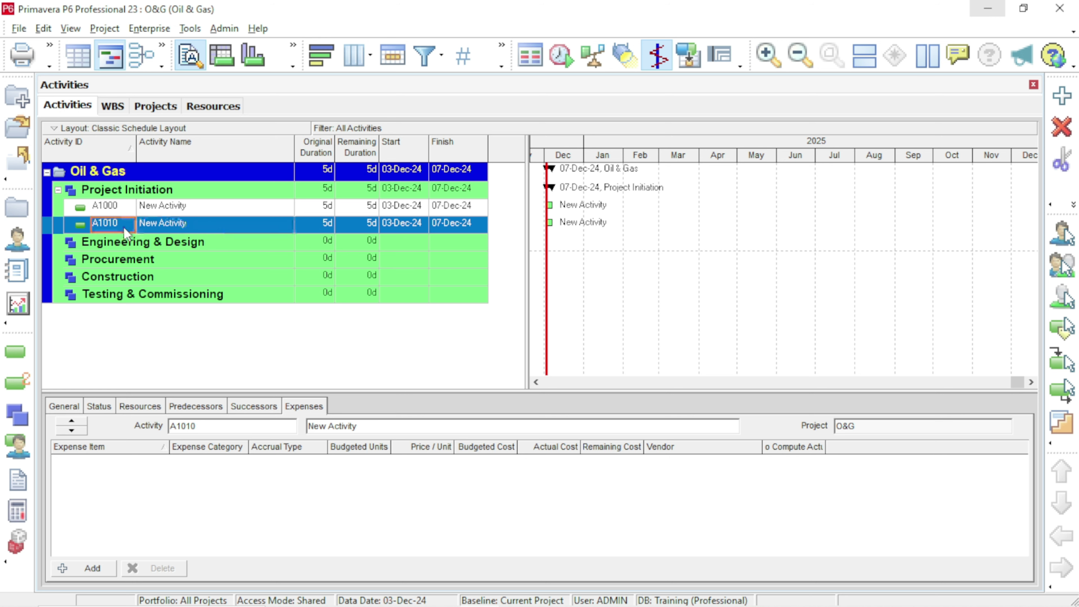
pyautogui.rightClick(200, 233)
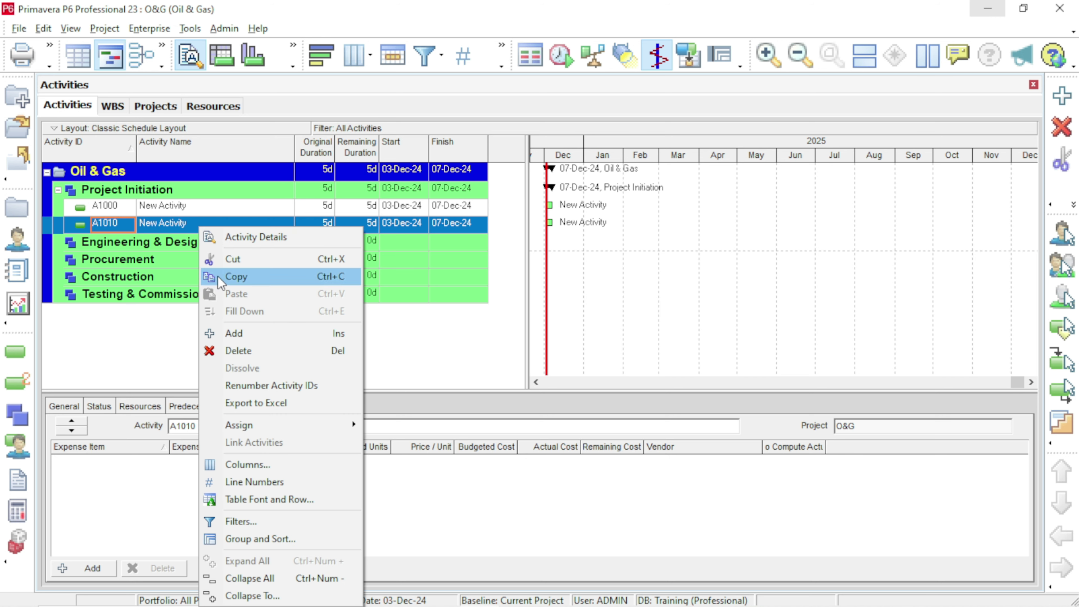
pyautogui.click(231, 339)
pyautogui.click(227, 371)
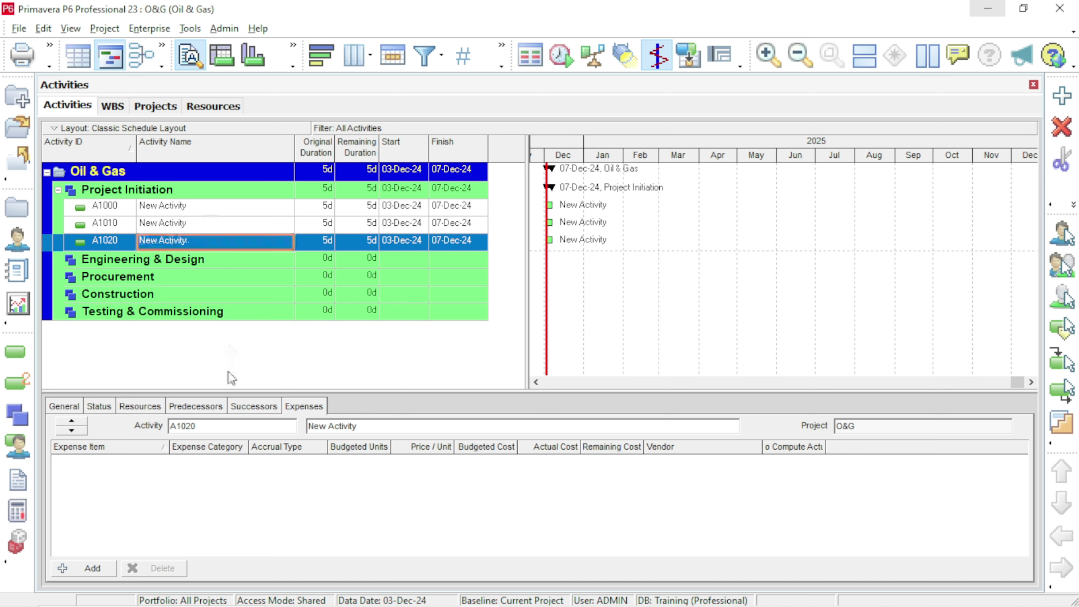
# - Name the first Project Initiation activity "Project Kickoff Meeting"
pyautogui.click(208, 208)
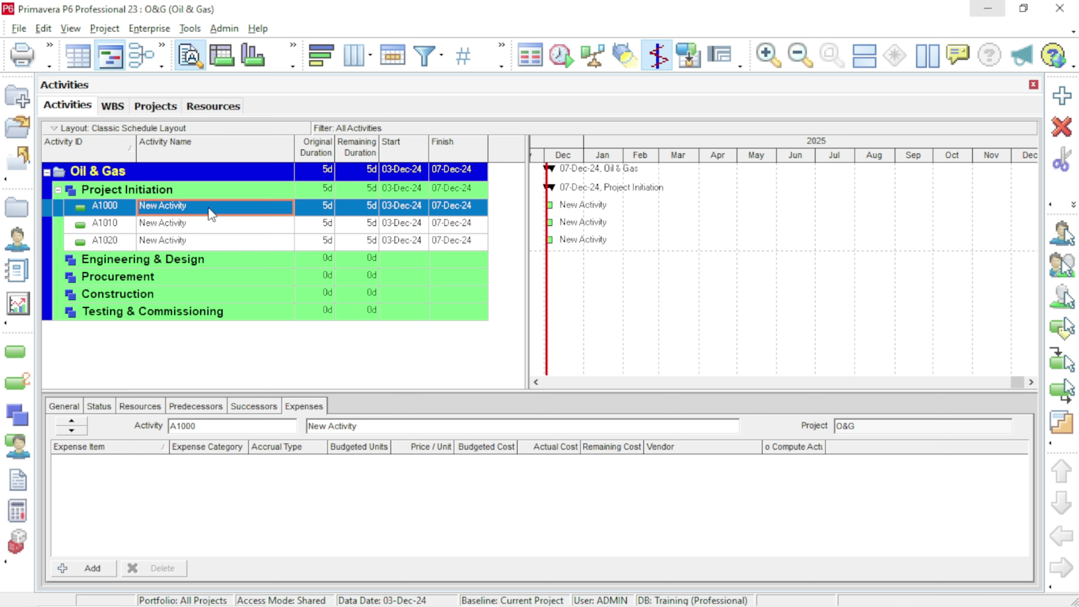
pyautogui.click(209, 208)
pyautogui.moveTo(209, 208); pyautogui.dragTo(138, 208)
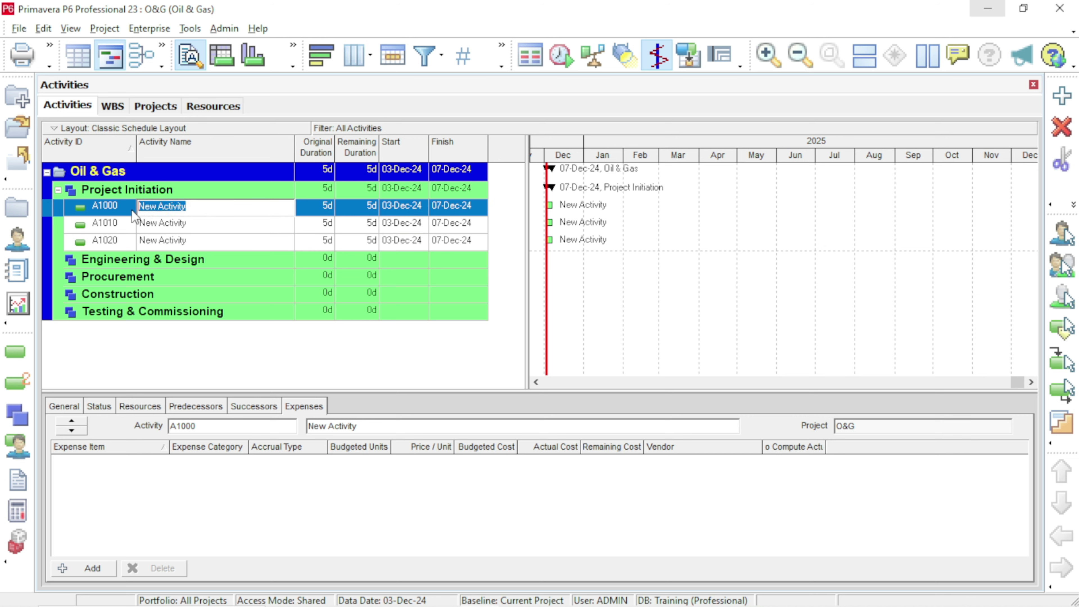
pyautogui.write('Project Ki')
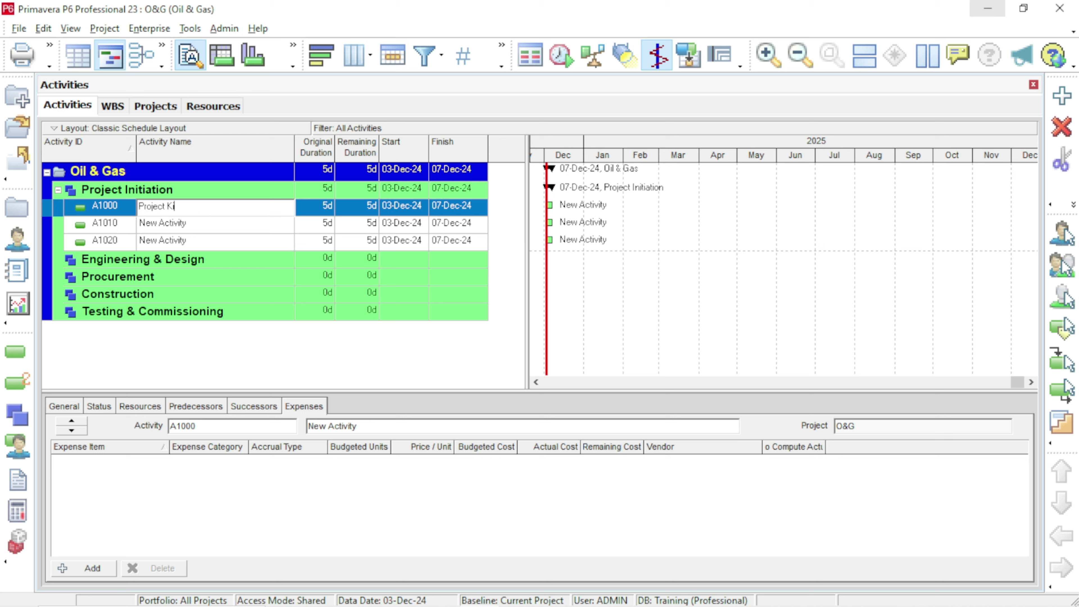
pyautogui.write('ckoff Meeting')
# - Name the second Project Initiation activity "Site Survey" and the third "Approvals & Permit"
pyautogui.click(188, 227)
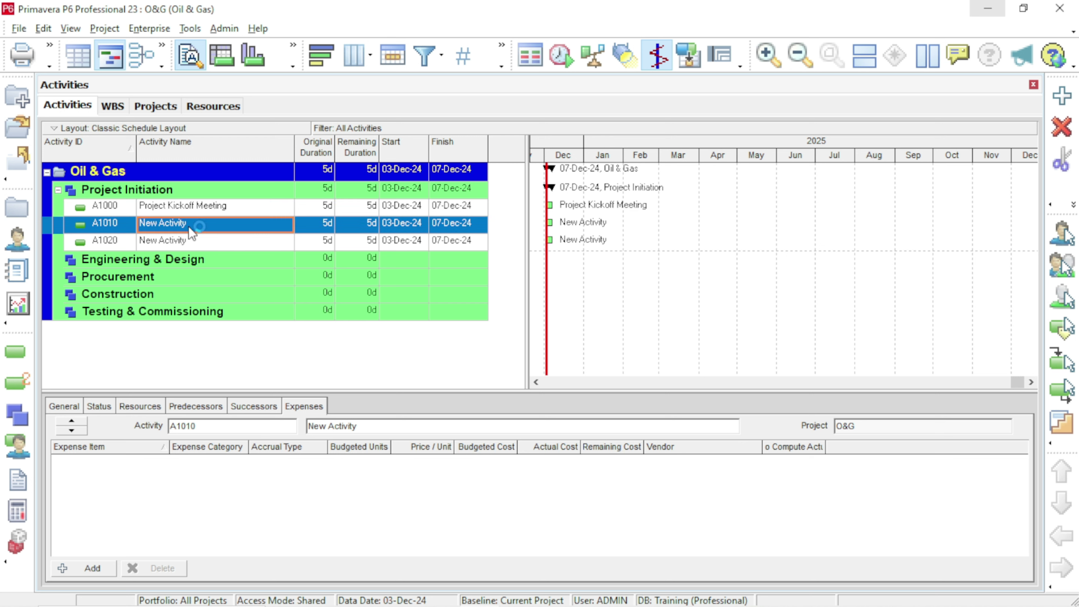
pyautogui.click(190, 227)
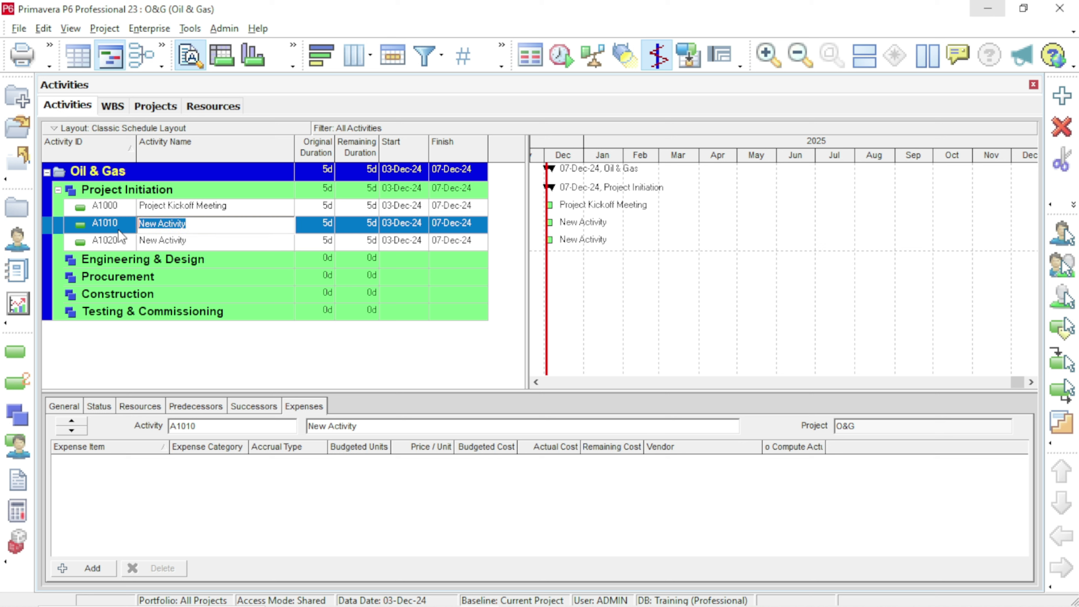
pyautogui.write('Site Survey')
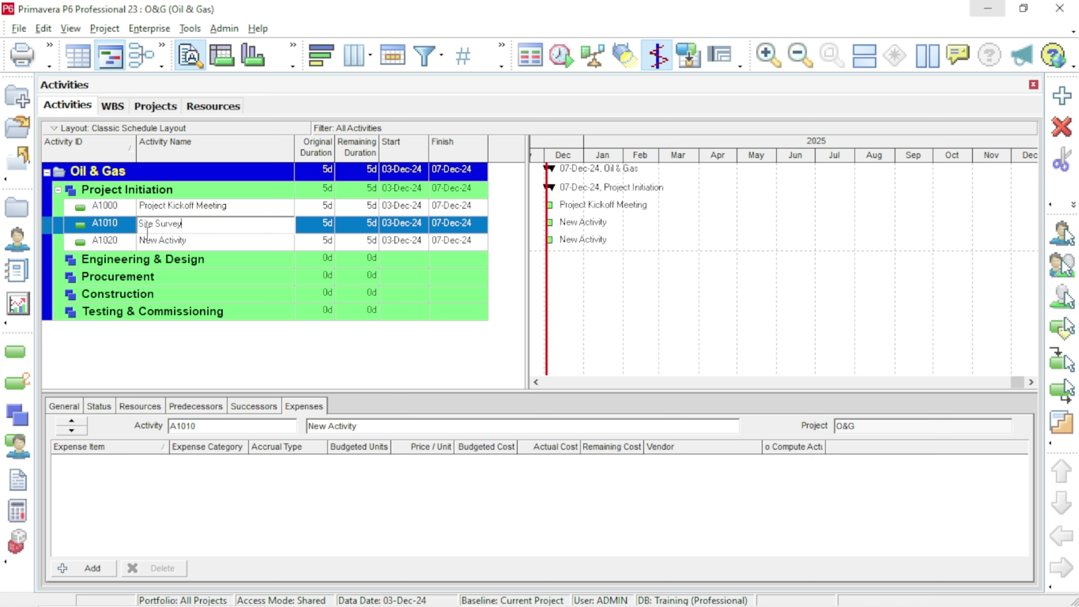
pyautogui.click(191, 244)
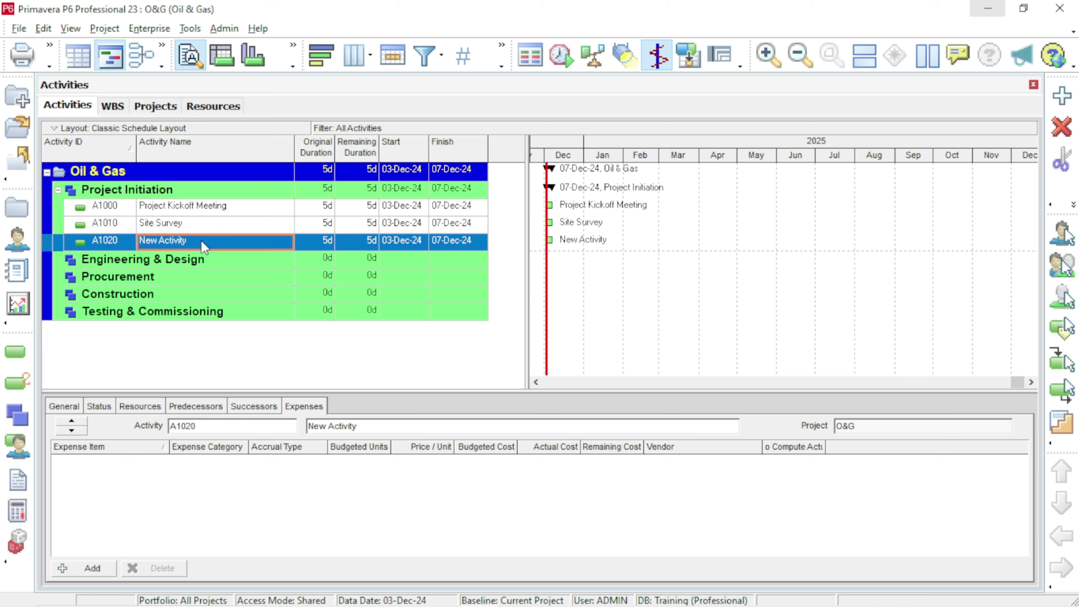
pyautogui.click(201, 240)
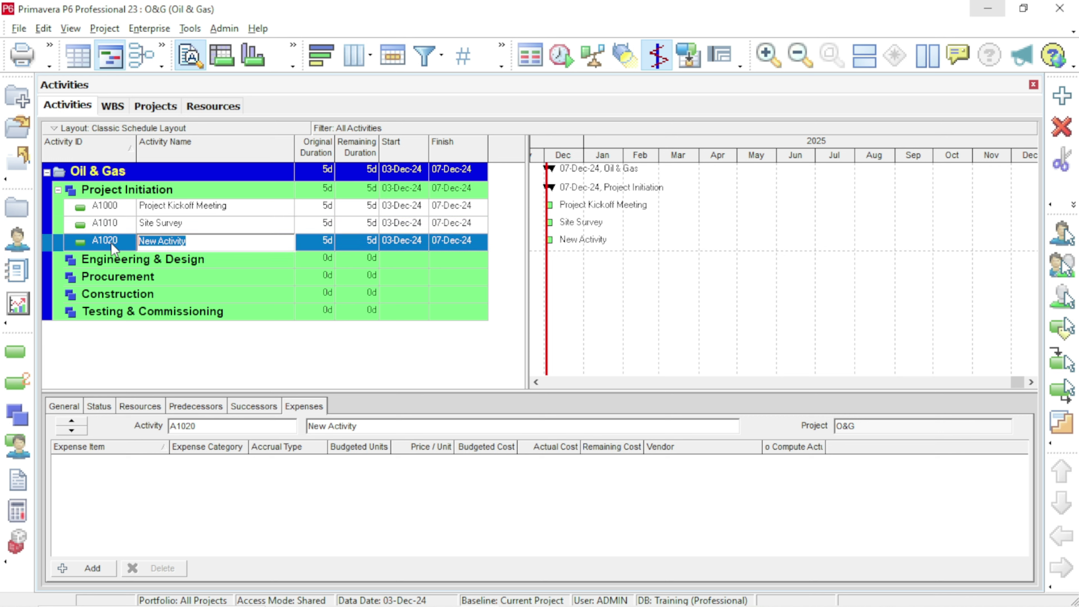
pyautogui.write('Approva')
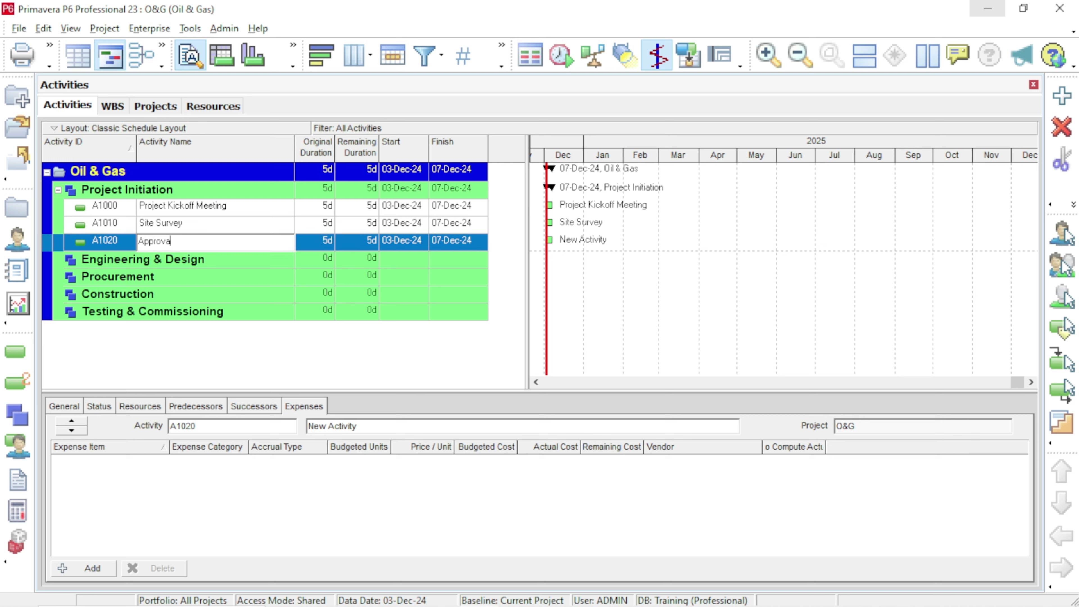
pyautogui.write('ls & Permit')
# - Set the original duration of Project Kickoff Meeting to 2 days and Approvals & Permit to 7 days, and narrow the Activity Name column
pyautogui.click(307, 210)
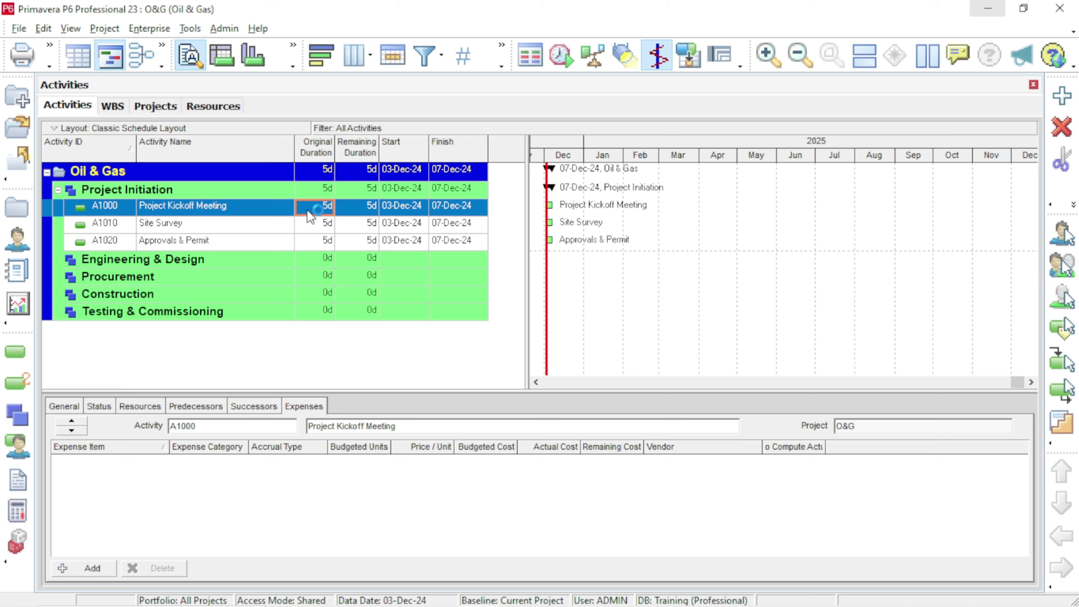
pyautogui.click(317, 224)
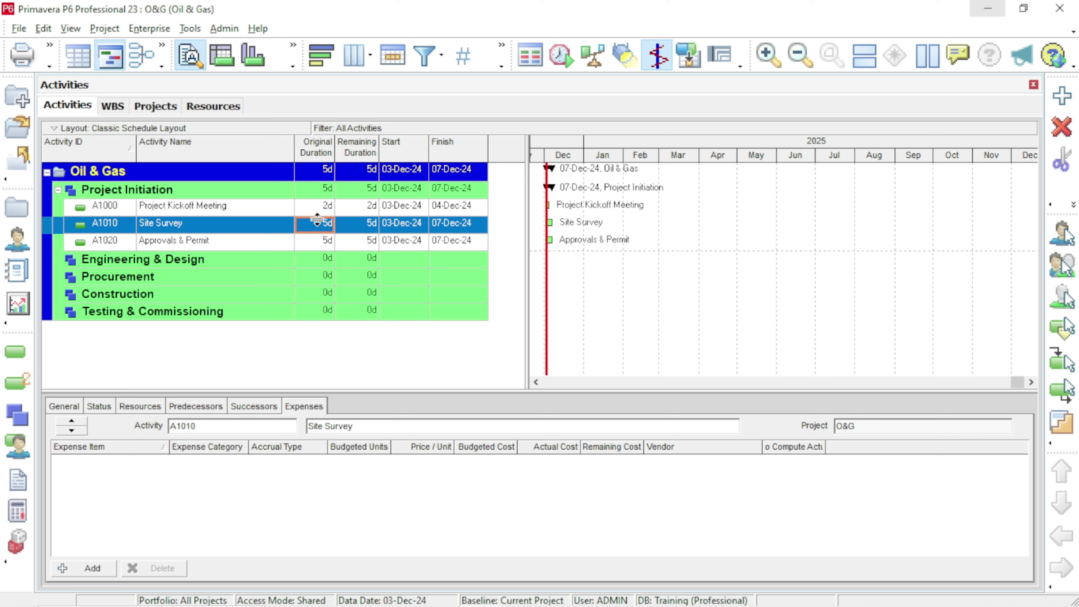
pyautogui.click(314, 242)
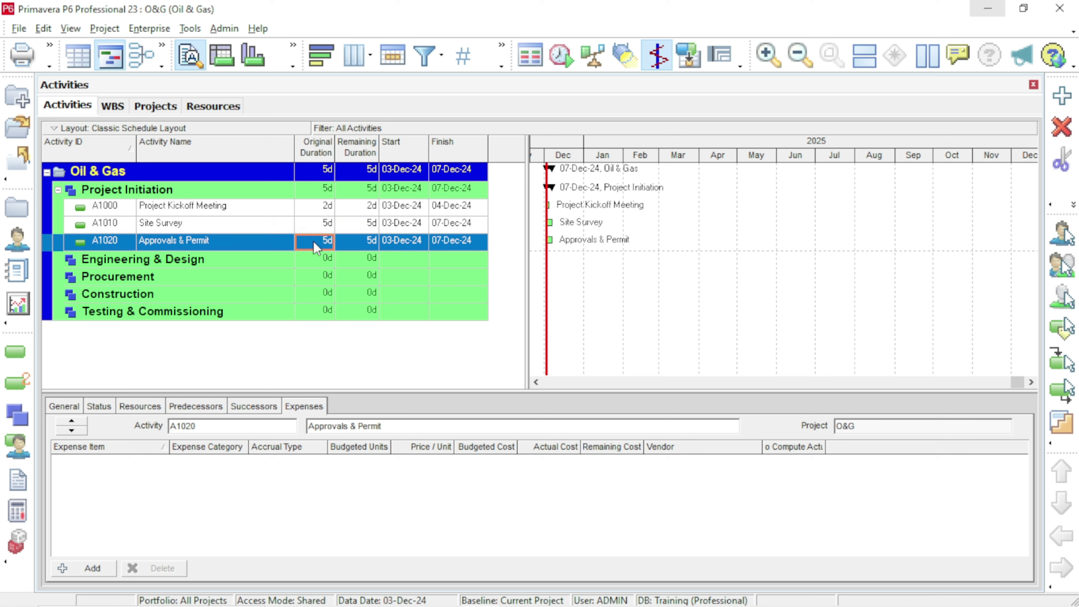
pyautogui.write('7')
pyautogui.click(287, 240)
pyautogui.moveTo(294, 153); pyautogui.dragTo(260, 155)
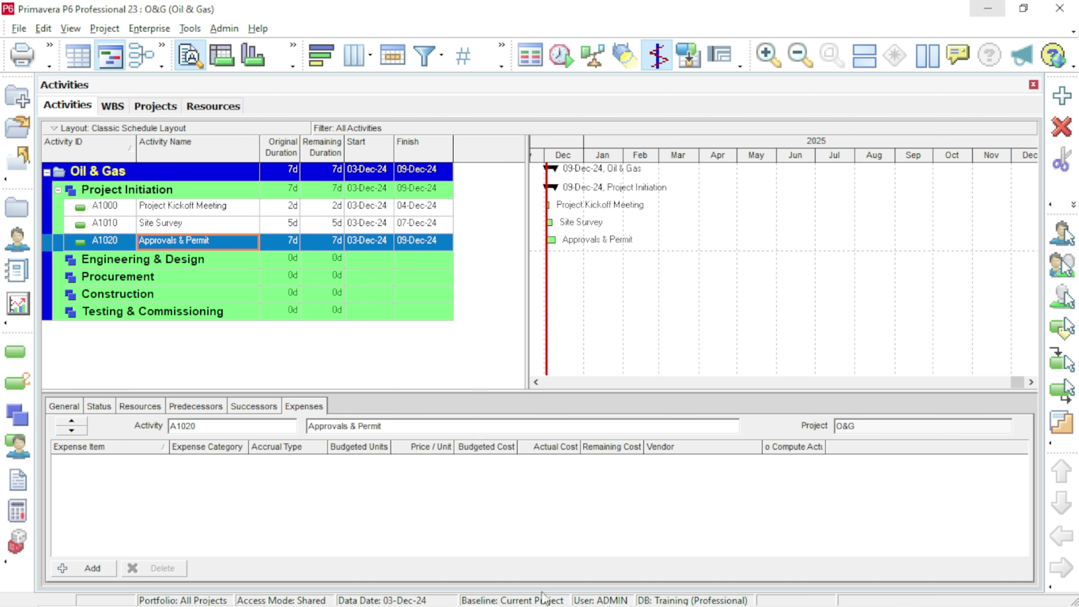
# - Switch to the Oil & Gas Pipe Line Project Schedule PDF, review the activity list, dismiss the Bentley sign-in window, and return to Primavera P6
pyautogui.moveTo(540, 595)
pyautogui.click(557, 592)
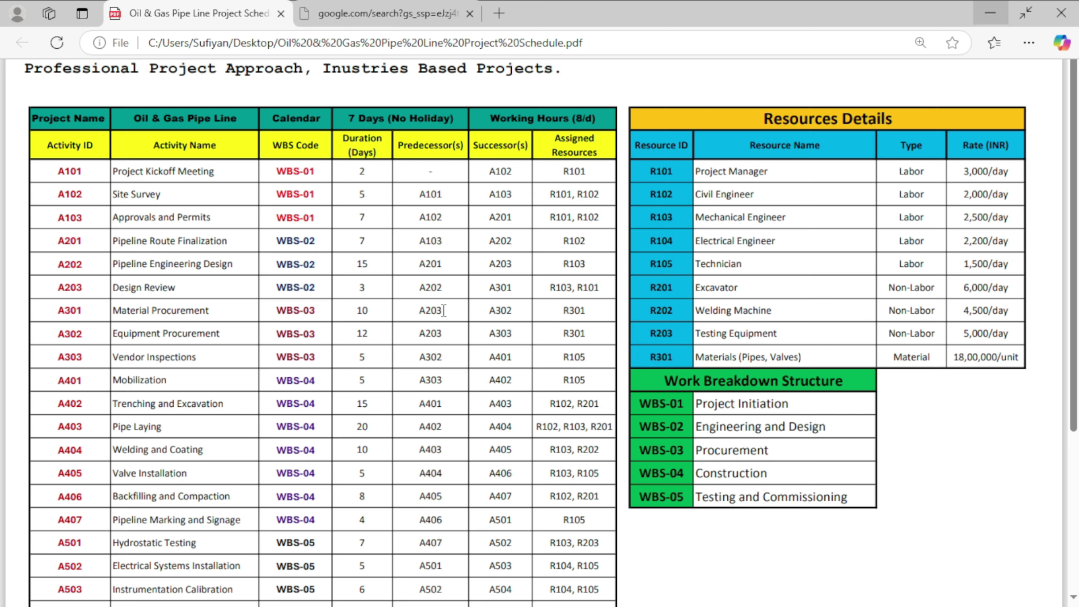
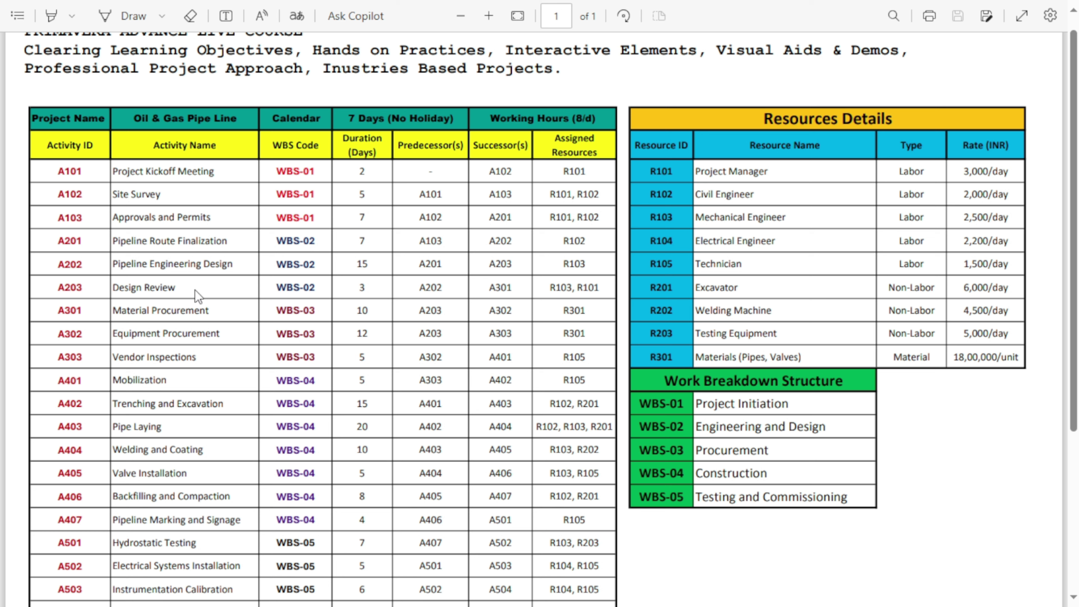
pyautogui.scroll(-2, 198, 296)
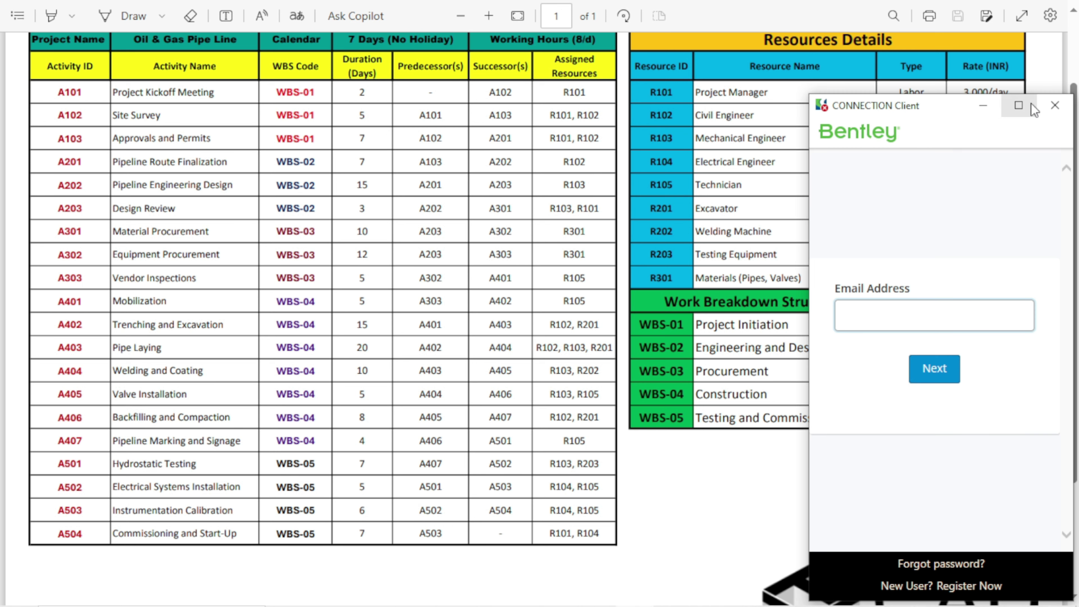
pyautogui.click(1055, 105)
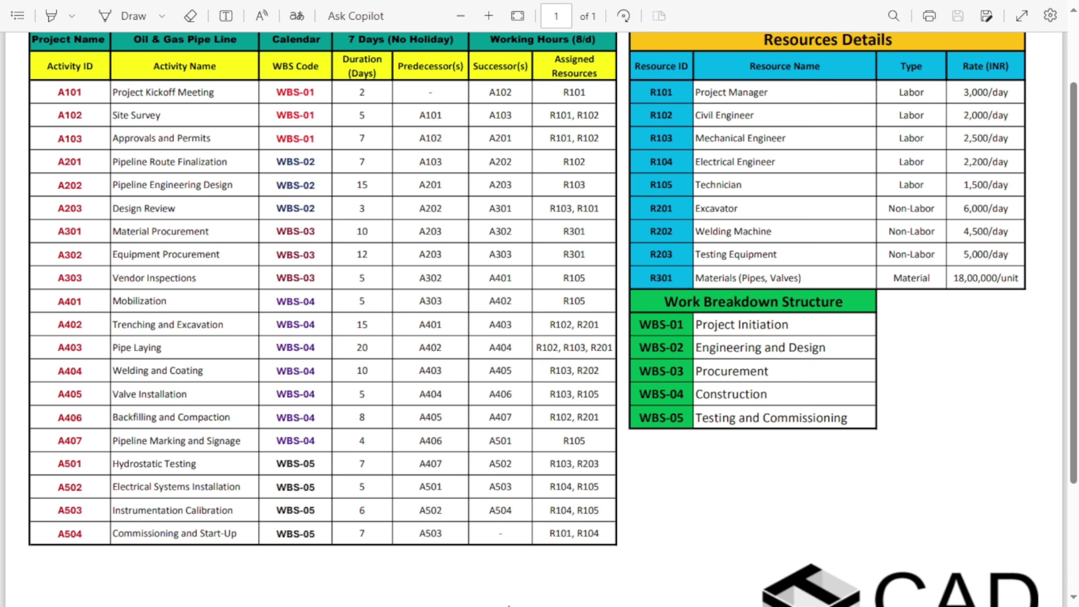
pyautogui.moveTo(783, 4)
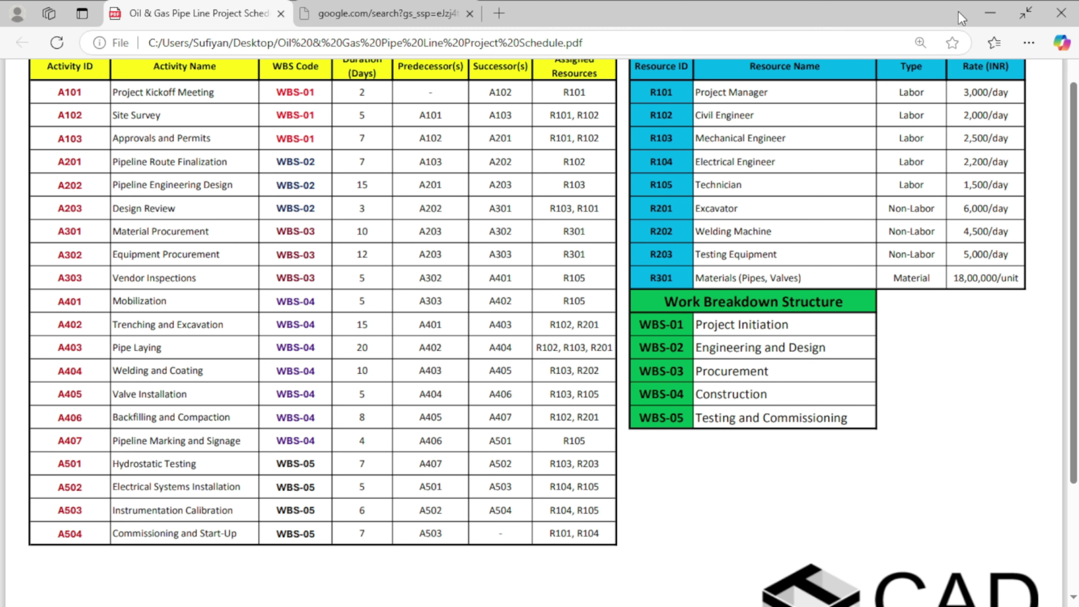
pyautogui.click(990, 13)
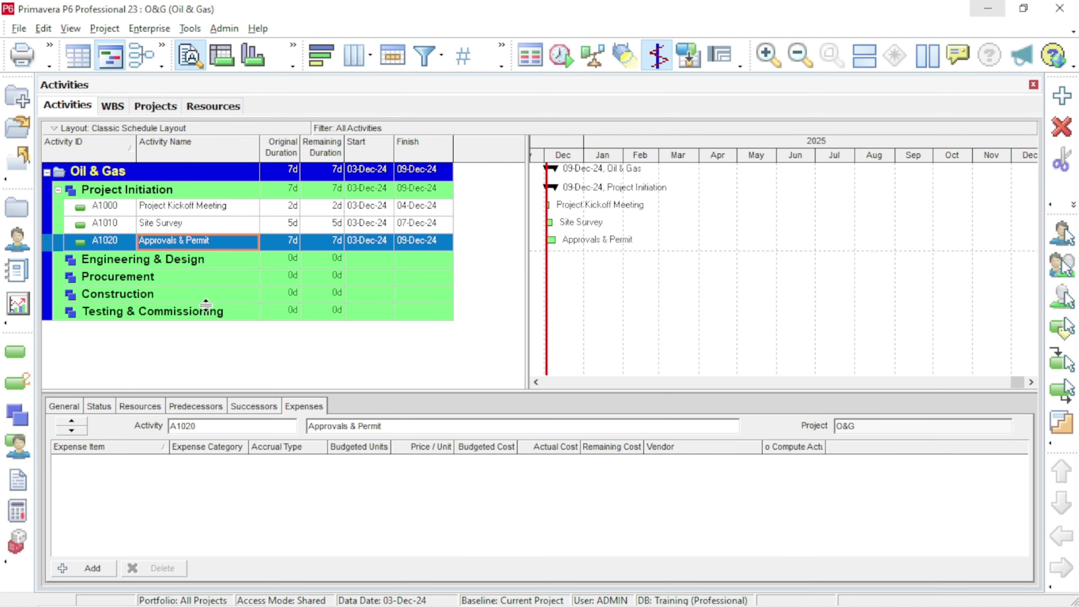
# - Add three activities under the Engineering & Design WBS element
pyautogui.click(173, 266)
pyautogui.rightClick(174, 267)
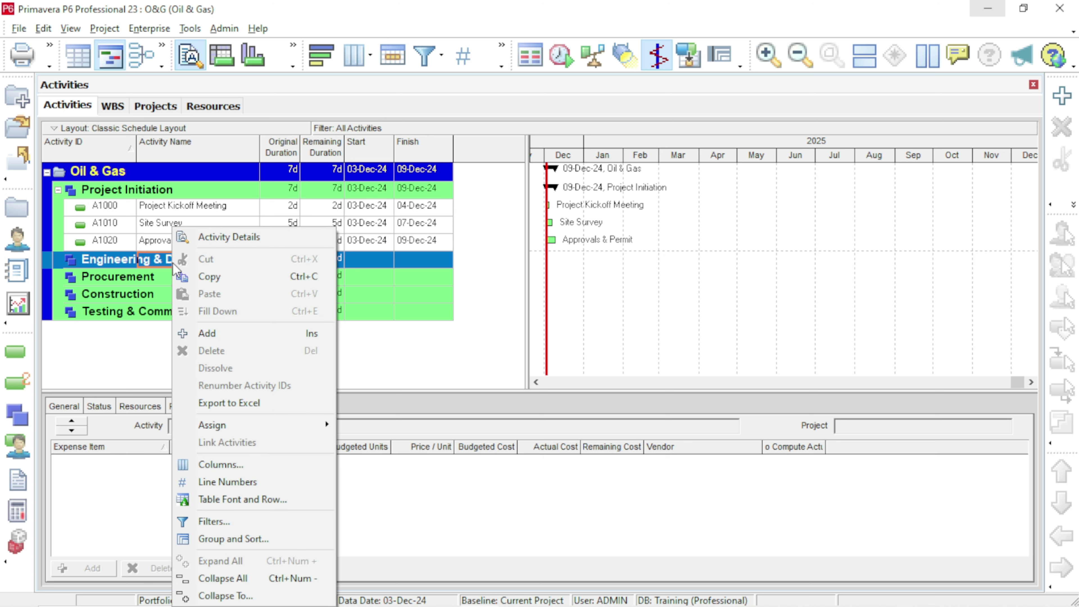
pyautogui.click(222, 333)
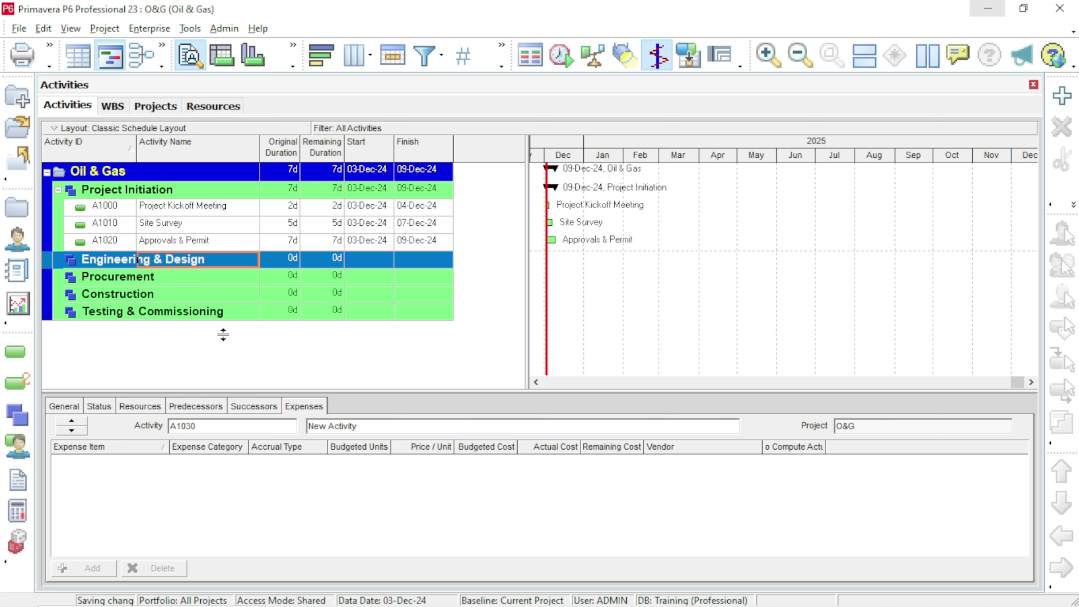
pyautogui.click(251, 378)
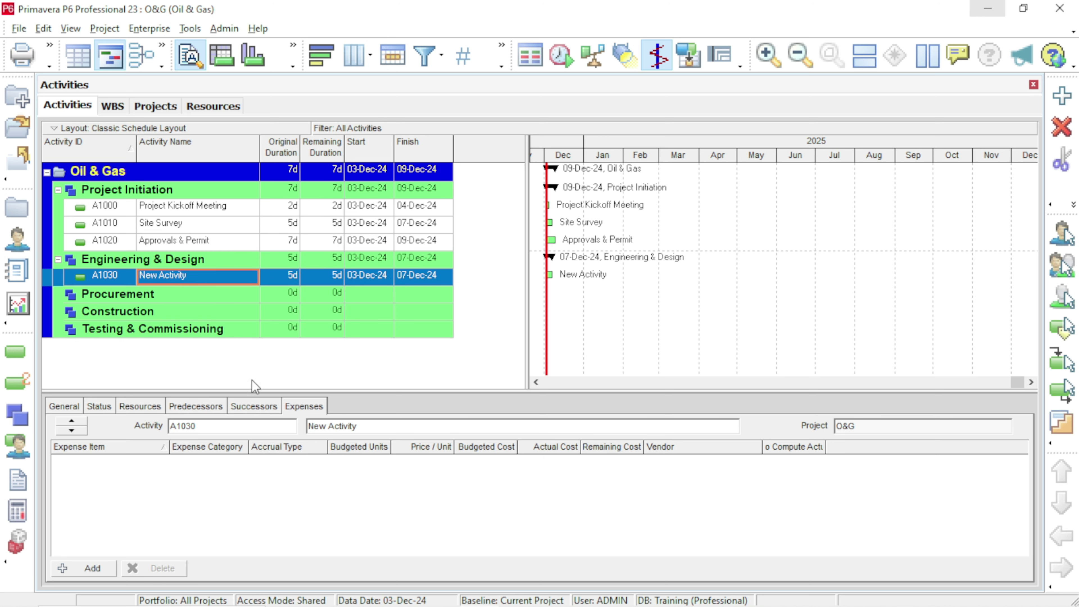
pyautogui.rightClick(243, 280)
pyautogui.click(285, 334)
pyautogui.click(229, 300)
pyautogui.rightClick(130, 300)
pyautogui.click(190, 335)
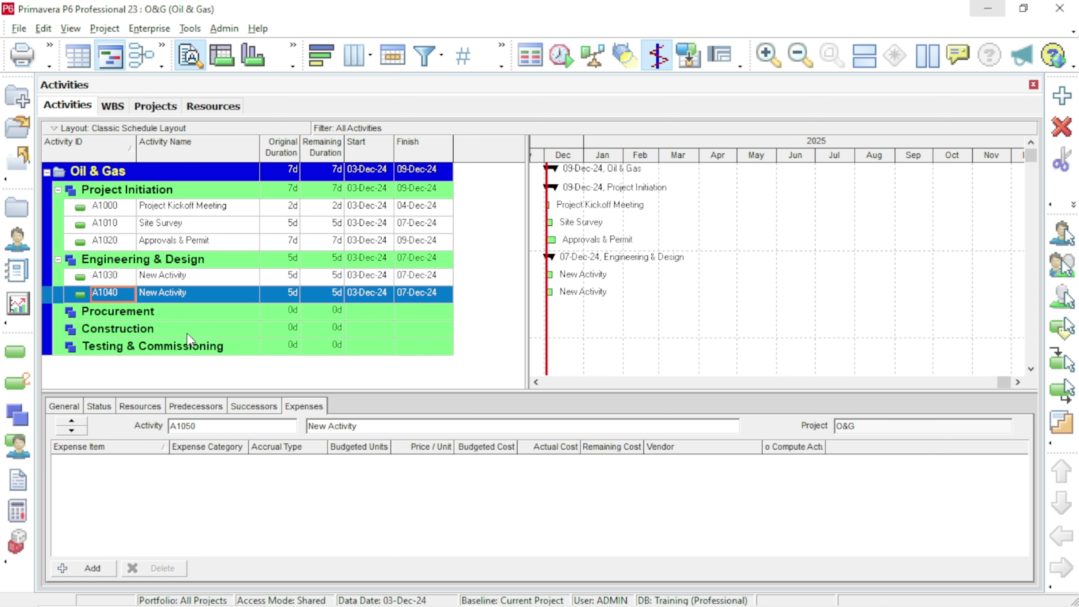
# - Set the original durations of the three Engineering & Design activities to 7, 15 and 3 days, in order
pyautogui.click(286, 276)
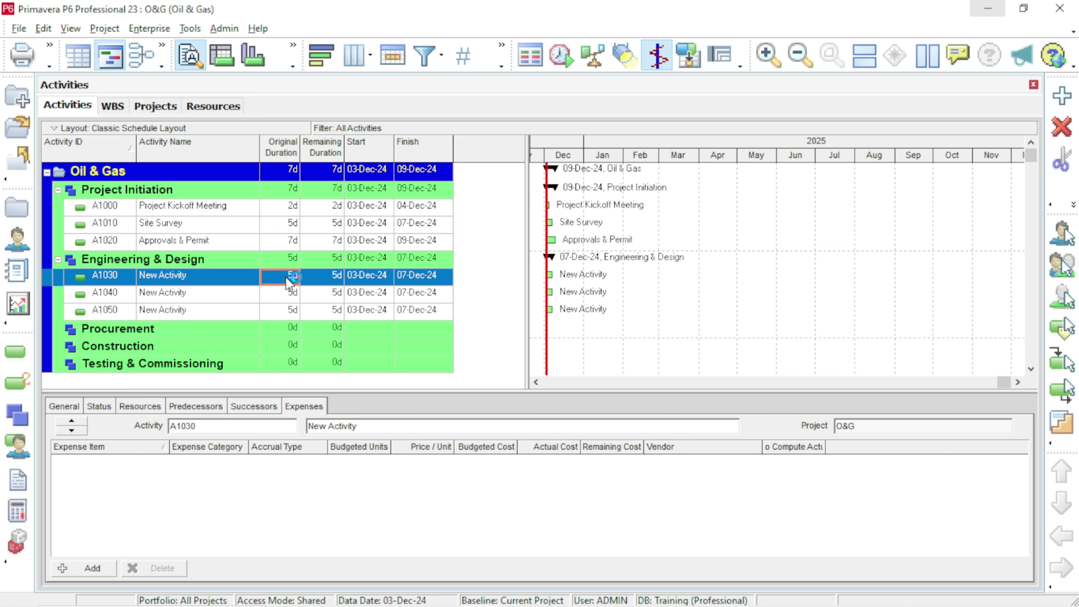
pyautogui.write('7')
pyautogui.click(282, 294)
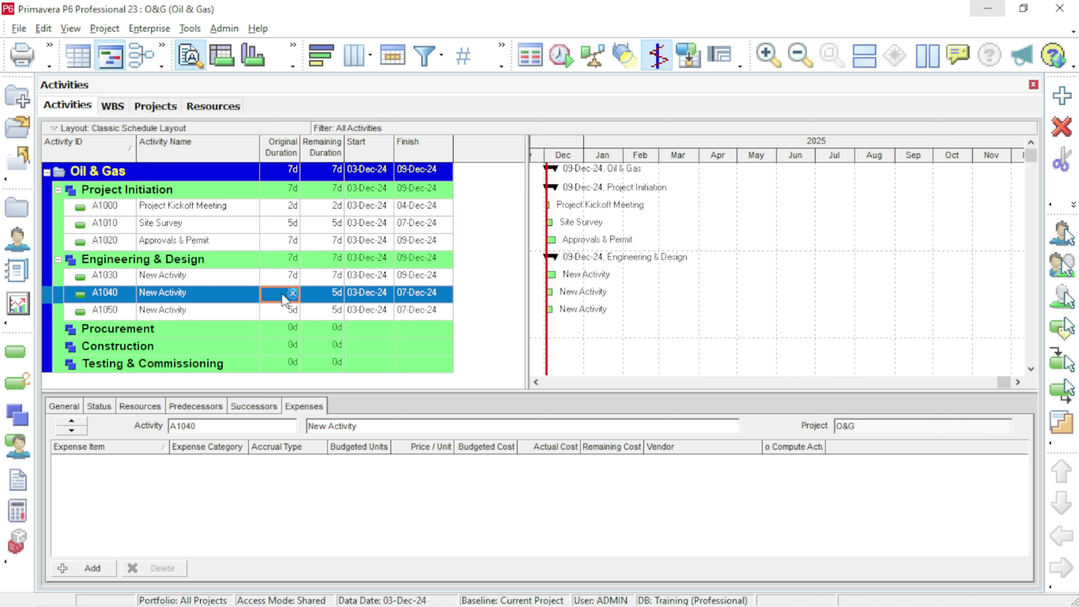
pyautogui.write('15')
pyautogui.click(281, 316)
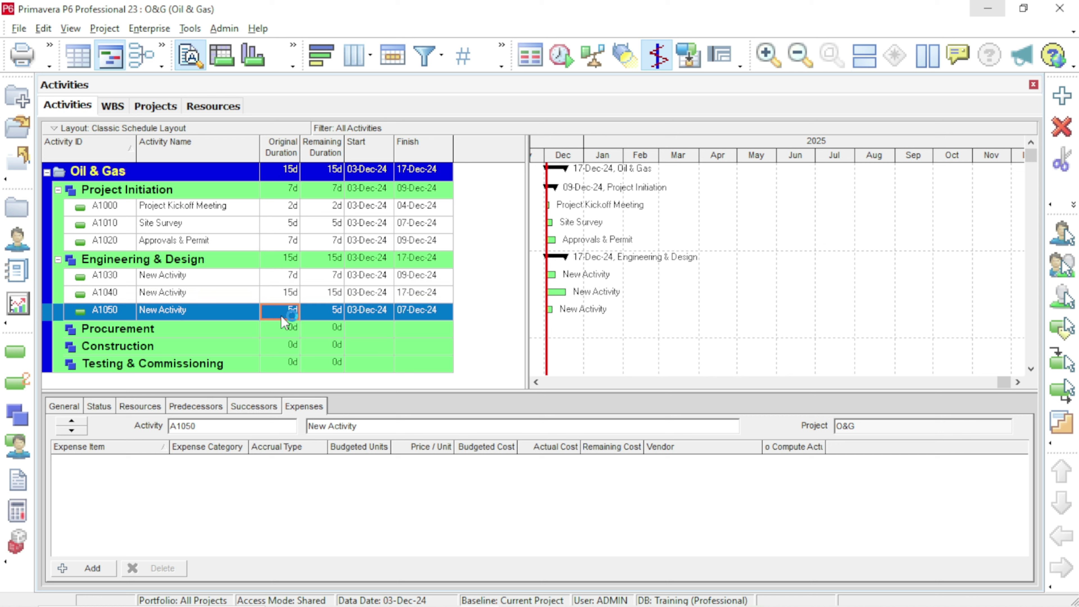
pyautogui.write('3')
pyautogui.click(229, 314)
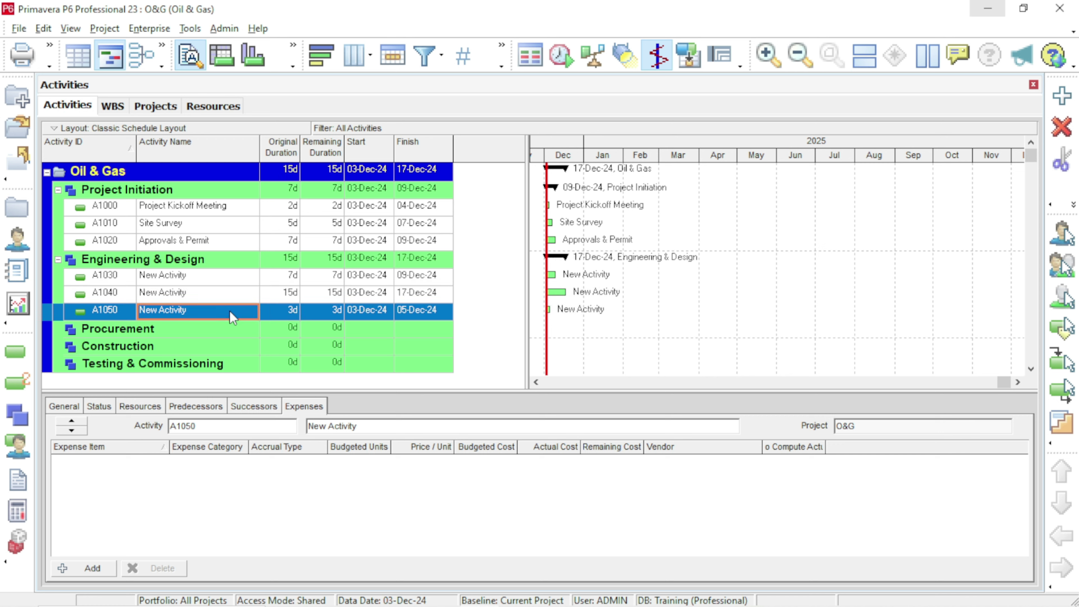
# - Name the three Engineering & Design activities "Pipeline Route Finalization", "Pipeline Design" and "Design Review", in order
pyautogui.click(232, 279)
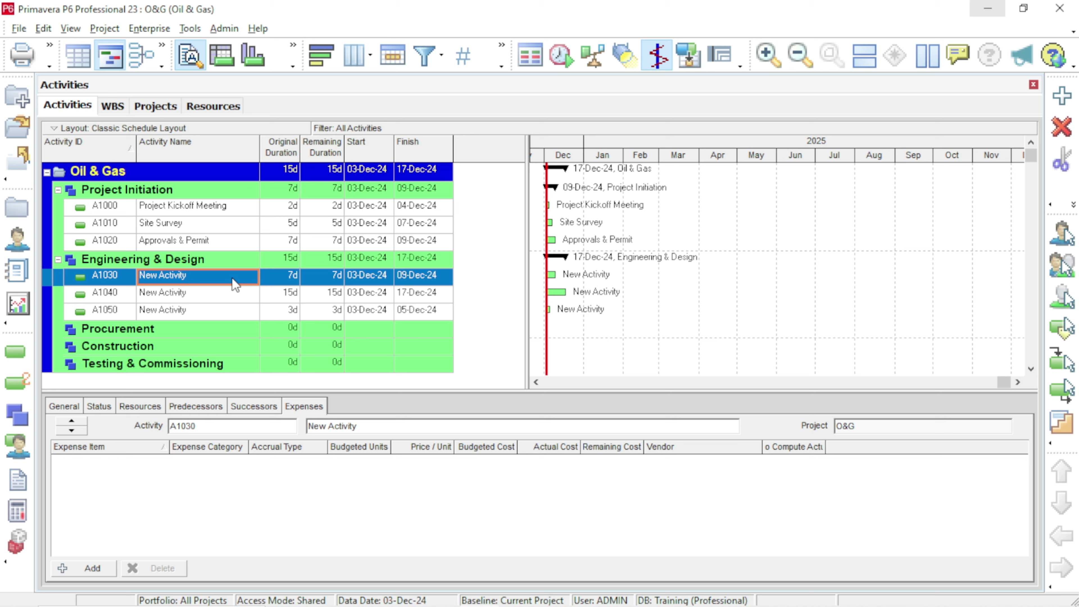
pyautogui.write('Pipeline Route')
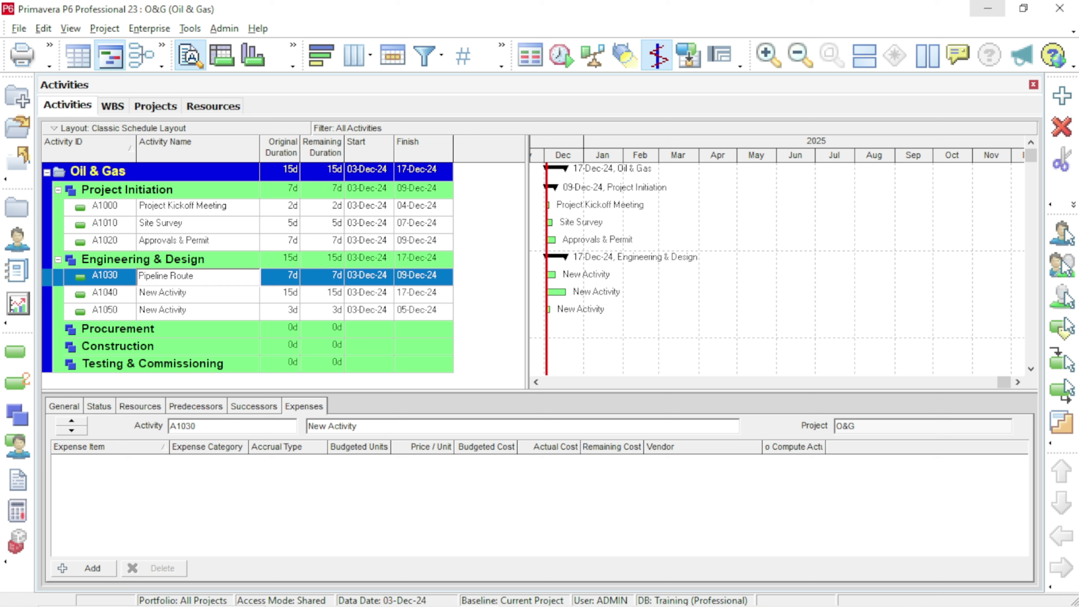
pyautogui.write(' Finalization')
pyautogui.click(217, 296)
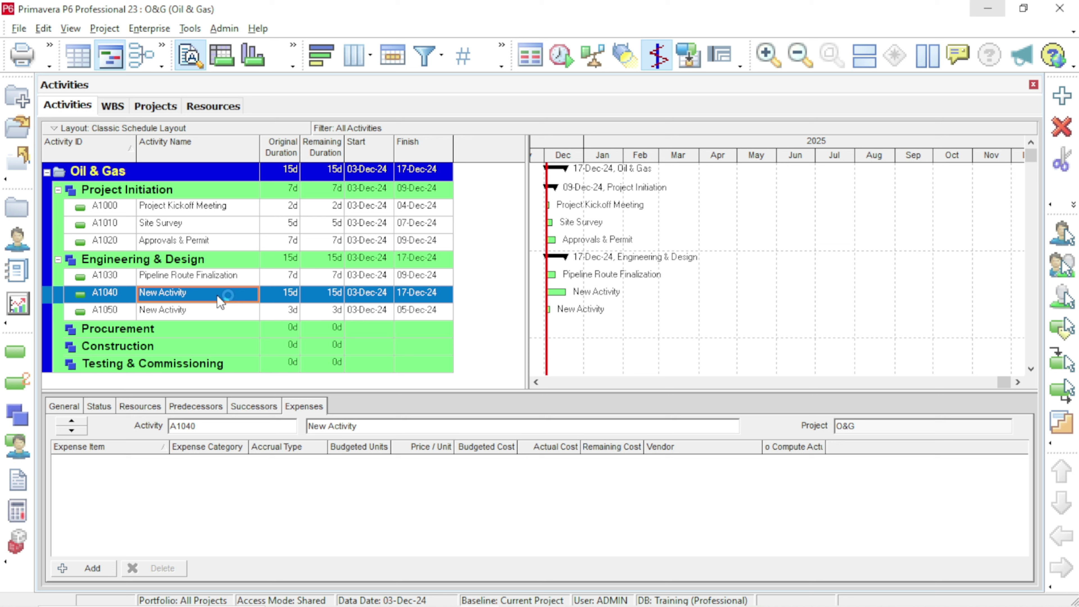
pyautogui.write('Piple')
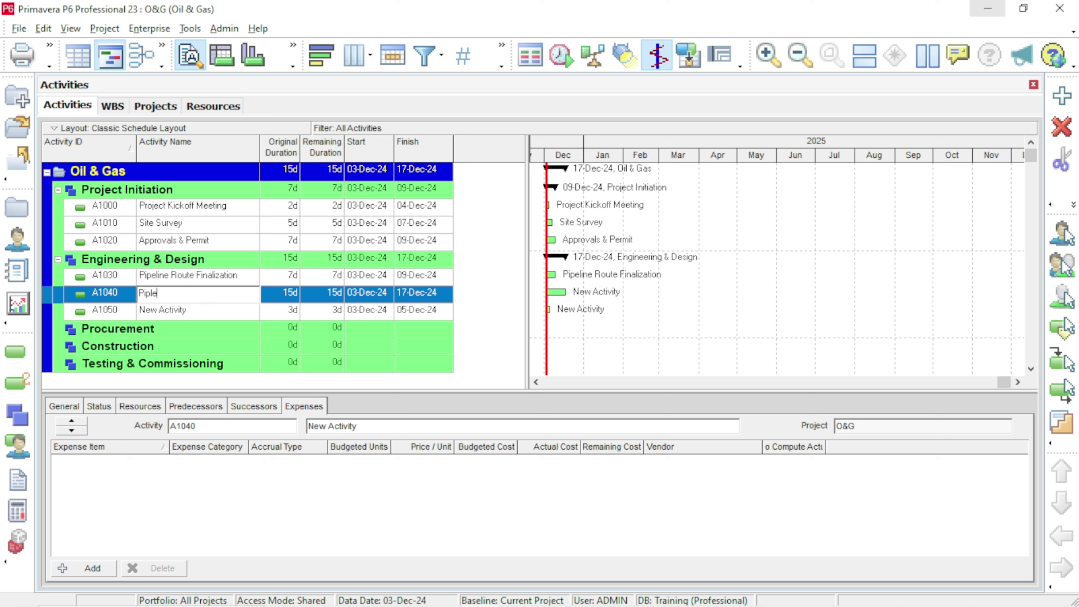
pyautogui.press('BackSpace')
pyautogui.press('BackSpace')
pyautogui.write('eline Design')
pyautogui.click(199, 315)
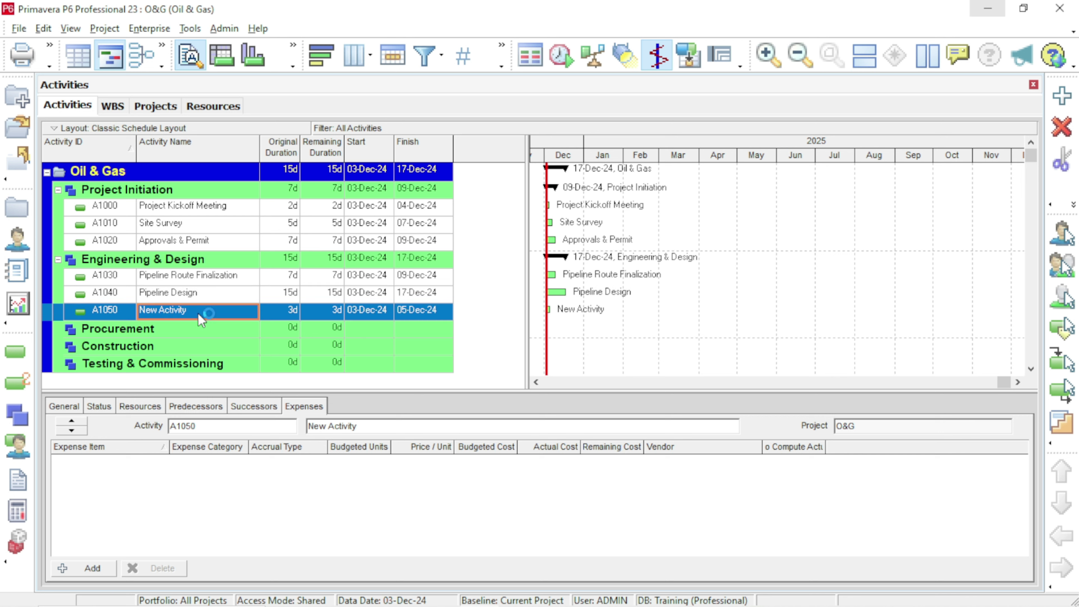
pyautogui.write('Design Review')
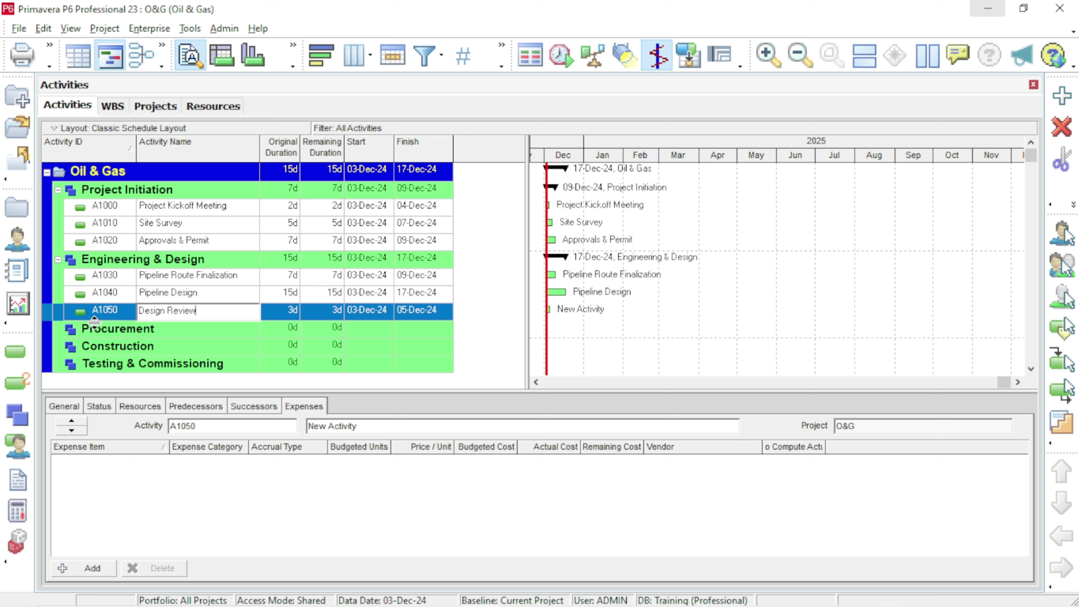
pyautogui.click(104, 314)
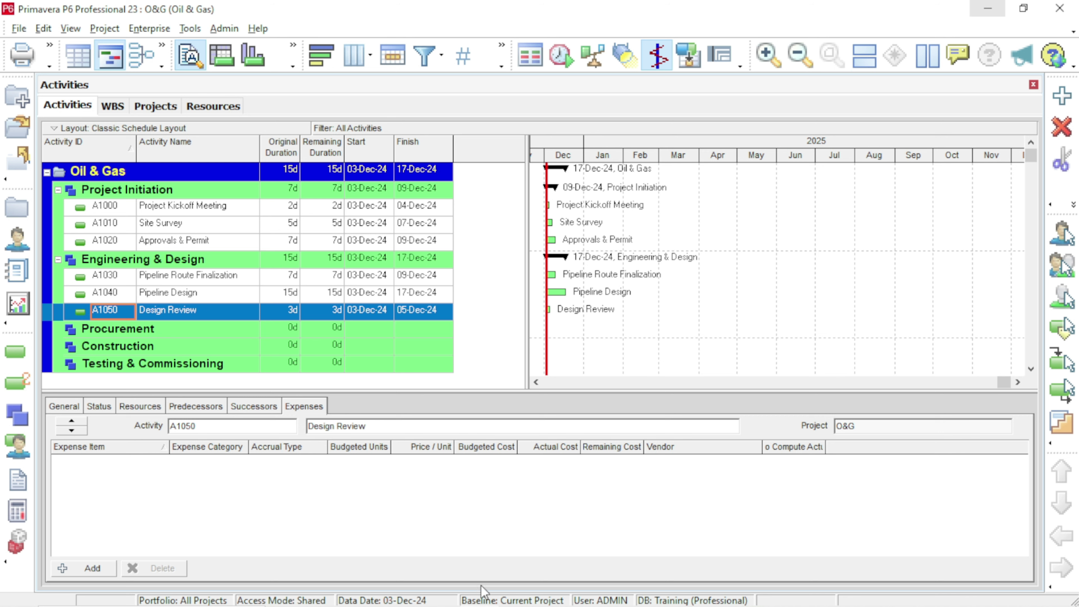
# - Switch to the Oil & Gas Pipeline Project workbook in Excel, review the Procurement activities and durations, and return to Primavera P6
pyautogui.click(518, 591)
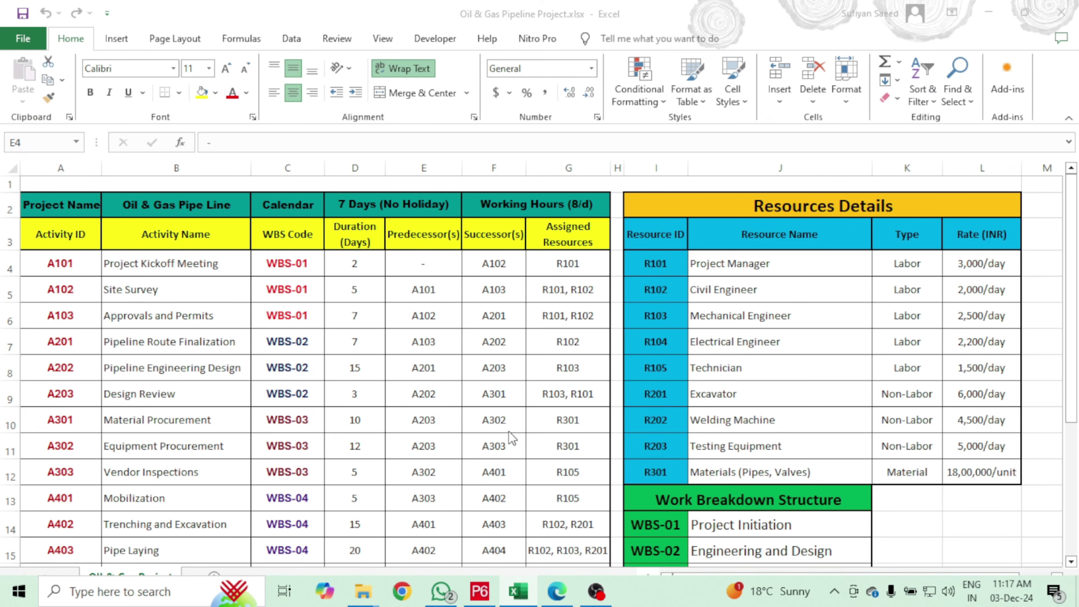
pyautogui.scroll(-1, 397, 449)
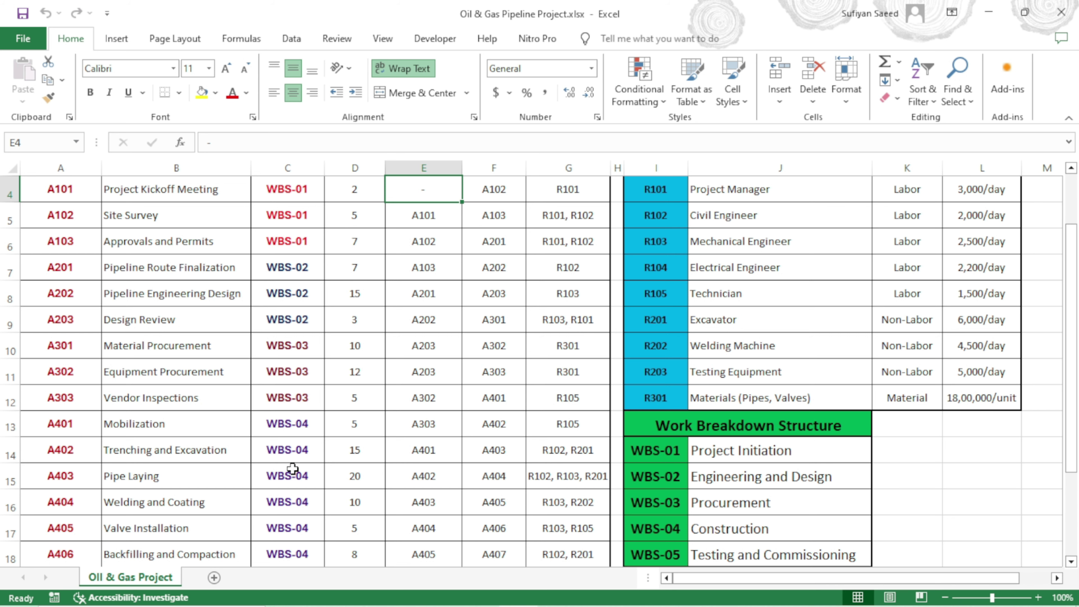
pyautogui.moveTo(417, 606)
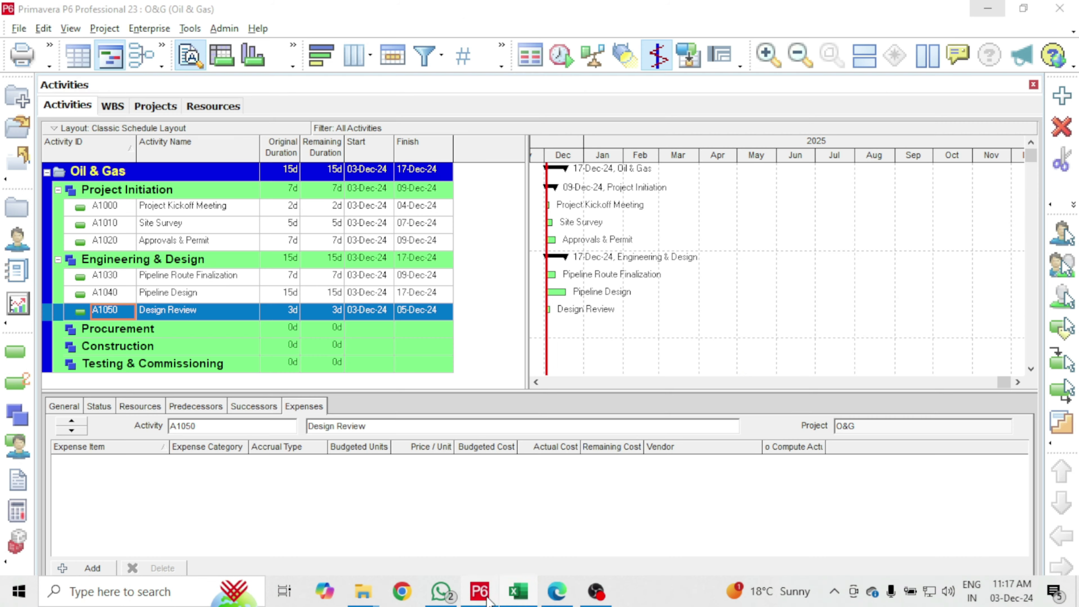
pyautogui.click(473, 591)
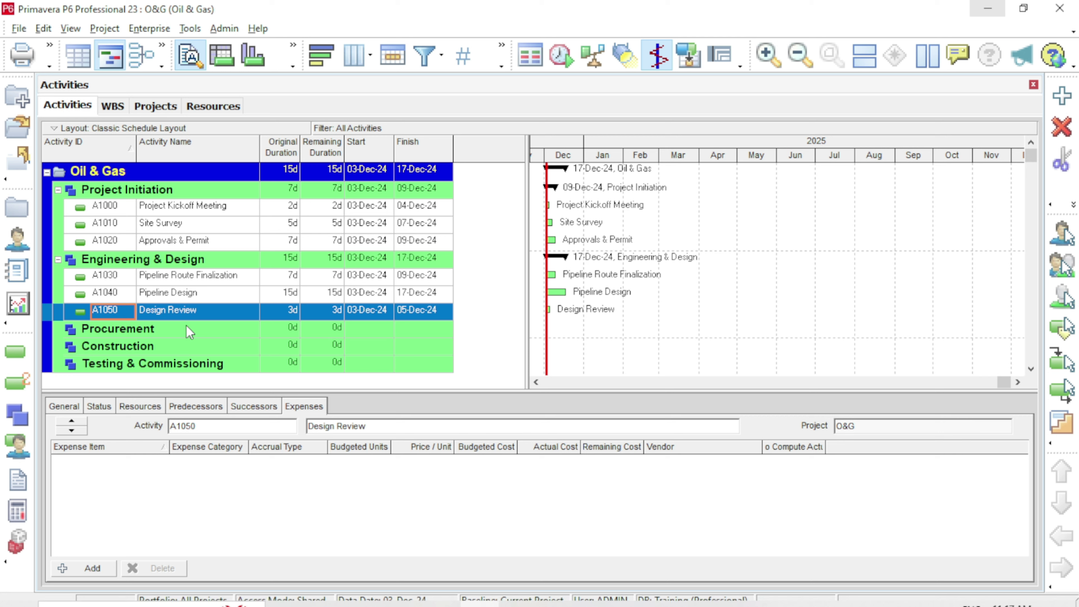
# - Add three activities under the Procurement WBS element
pyautogui.rightClick(179, 330)
pyautogui.click(214, 334)
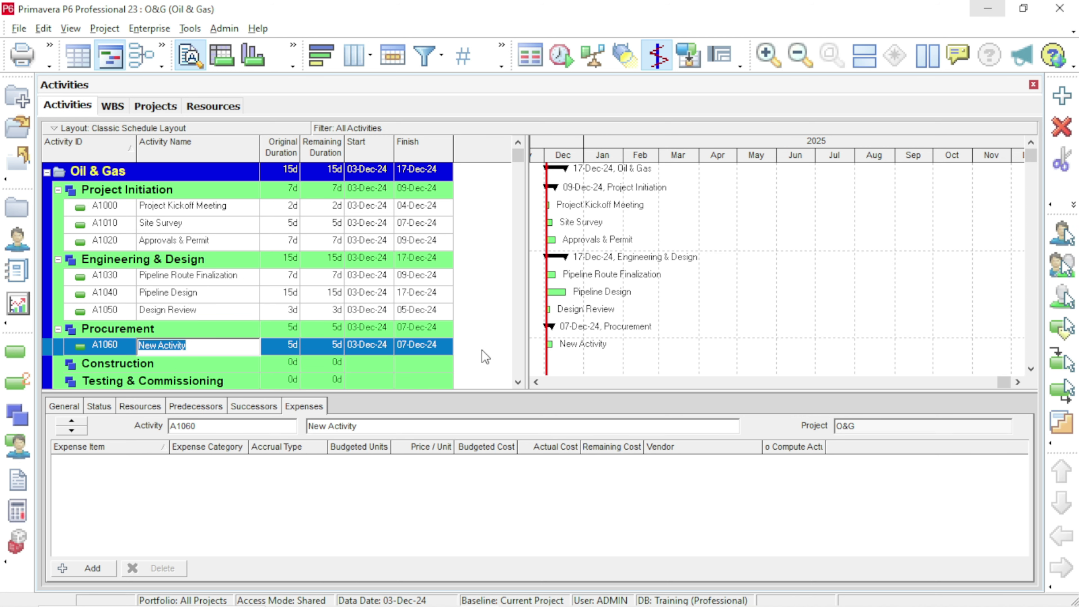
pyautogui.rightClick(221, 352)
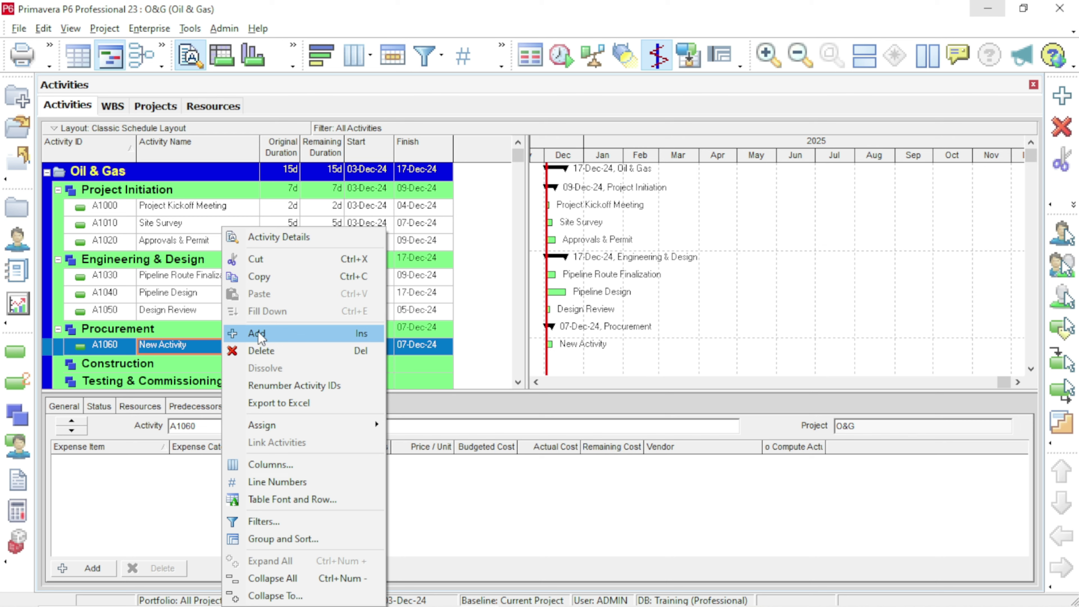
pyautogui.click(268, 334)
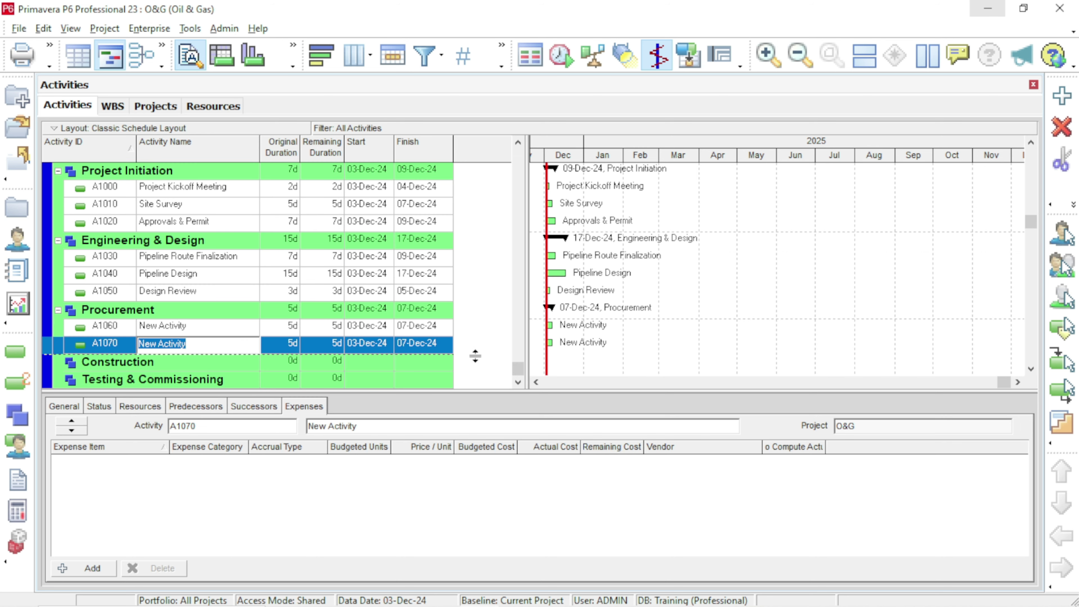
pyautogui.rightClick(224, 349)
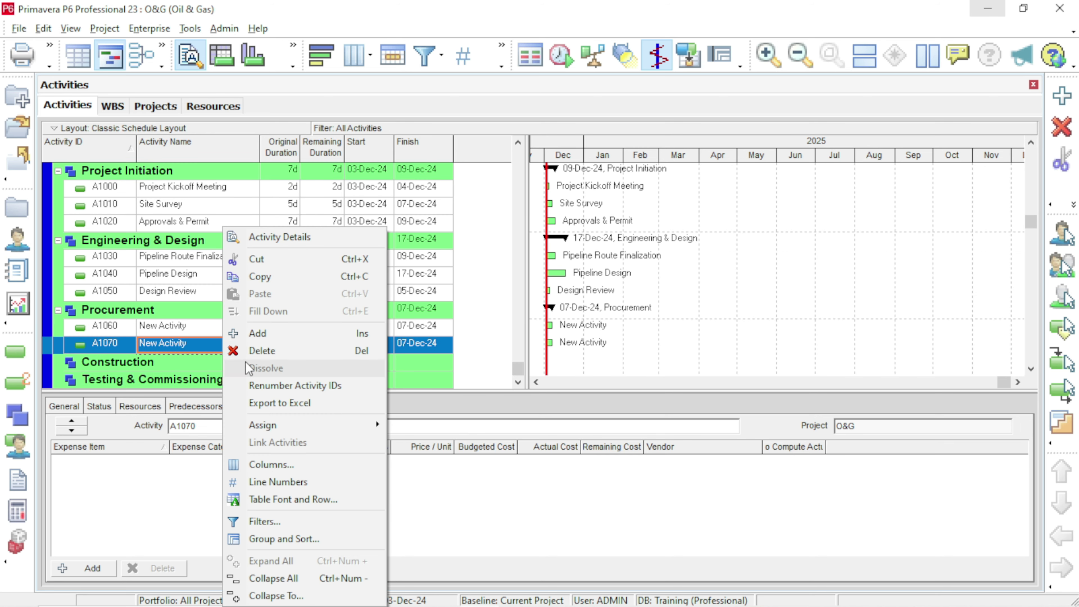
pyautogui.click(263, 334)
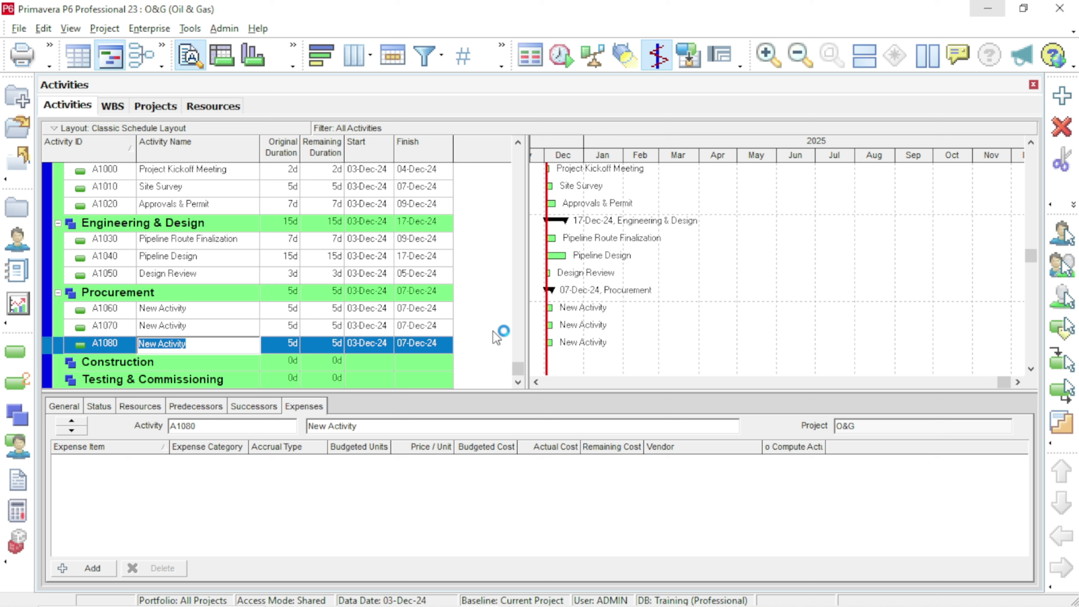
pyautogui.click(477, 345)
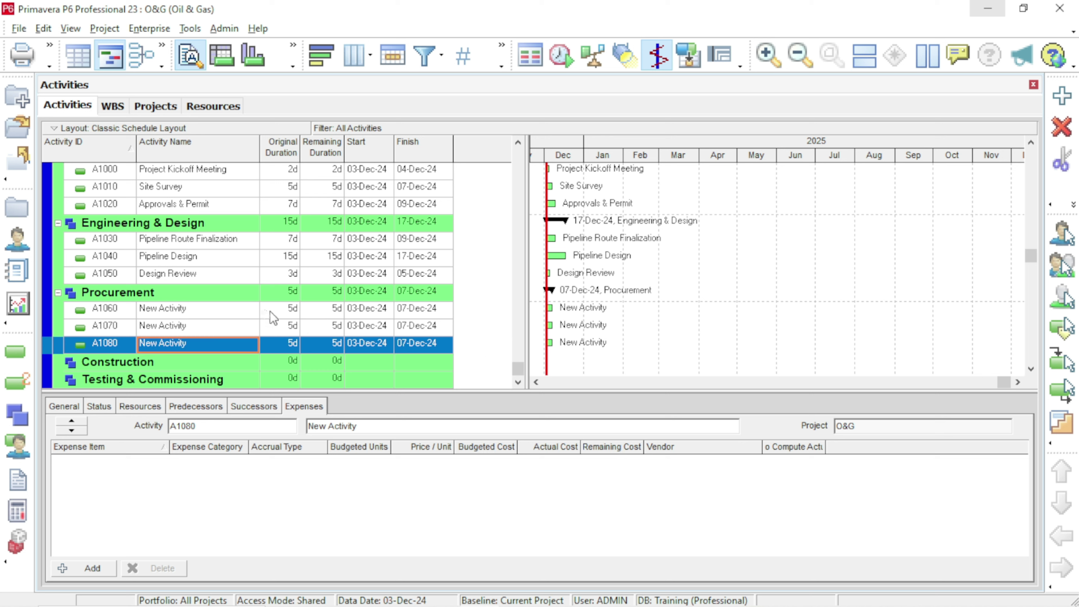
# - Set the original duration of the first Procurement activity to 10 days and the second to 12 days
pyautogui.click(273, 311)
pyautogui.write('10')
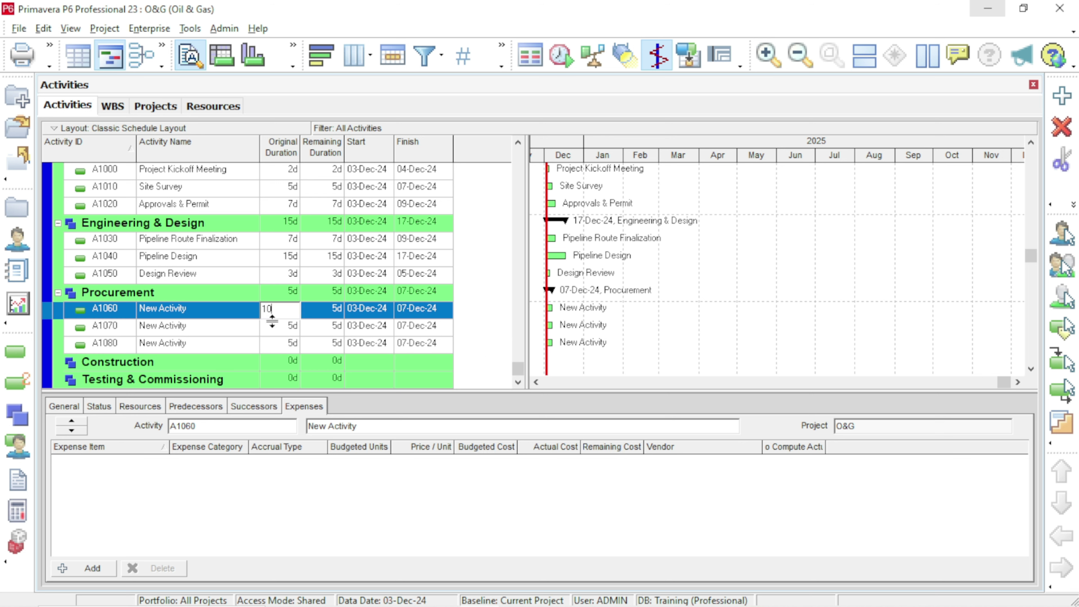
pyautogui.click(273, 327)
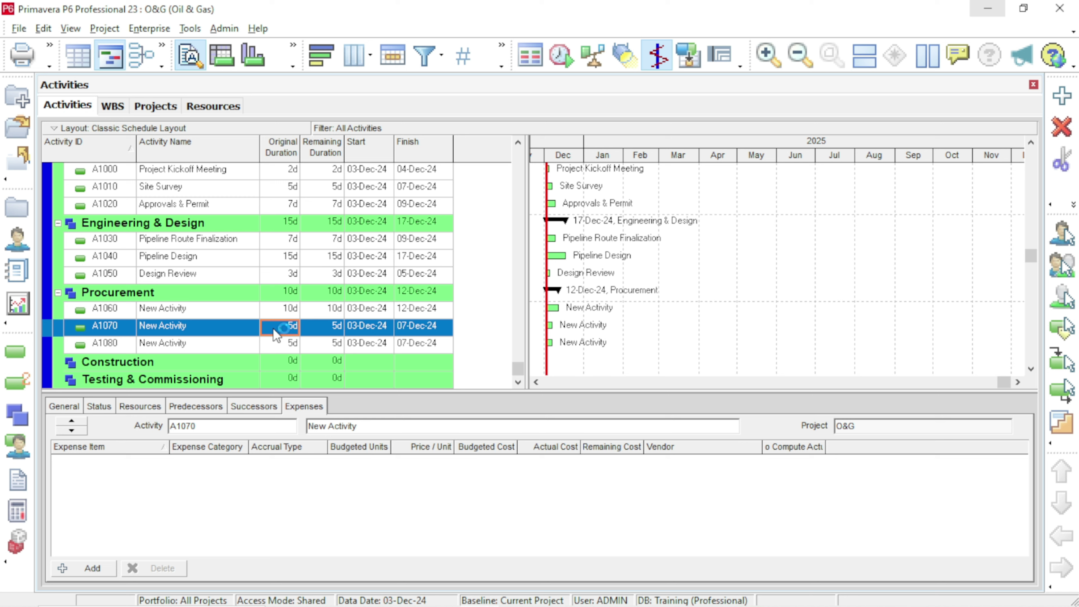
pyautogui.write('12')
pyautogui.click(243, 345)
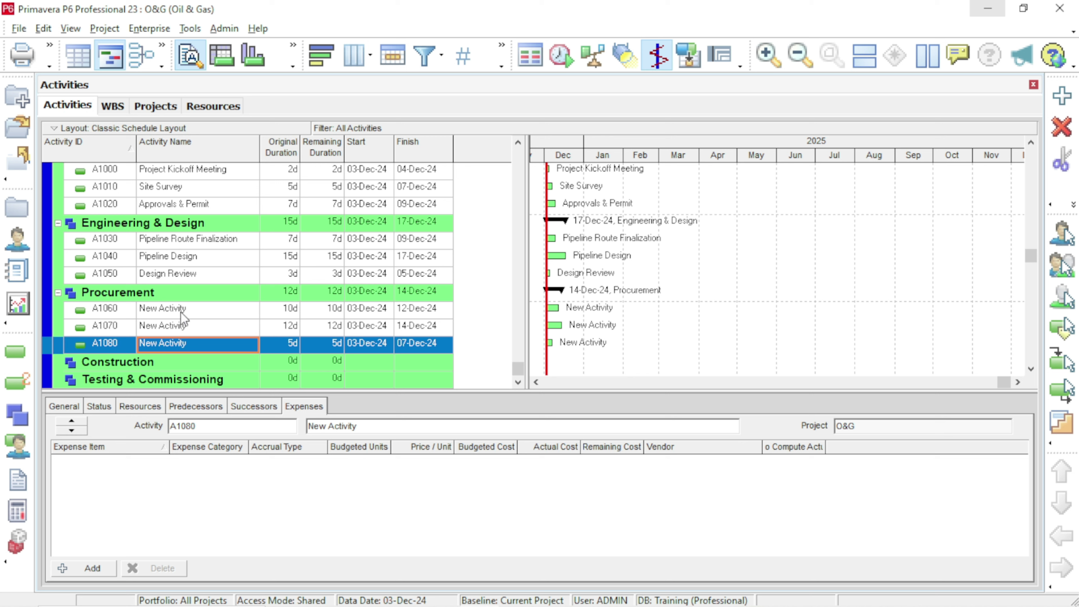
# - Name the three Procurement activities "Materail Procurement", "Equipments" and "Vendor Inspections", in order
pyautogui.click(191, 309)
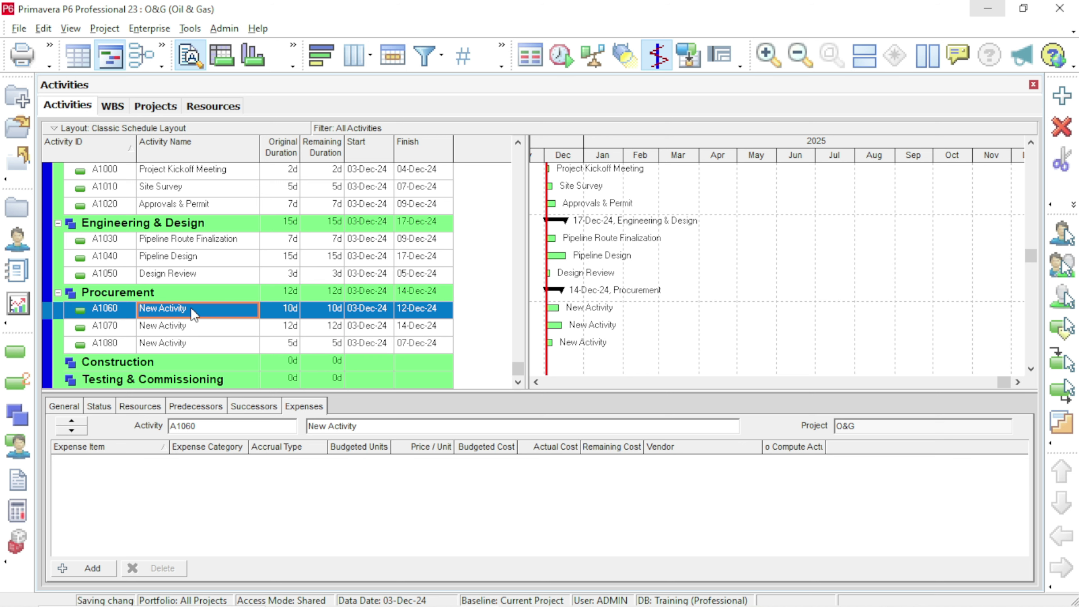
pyautogui.write('Materail ')
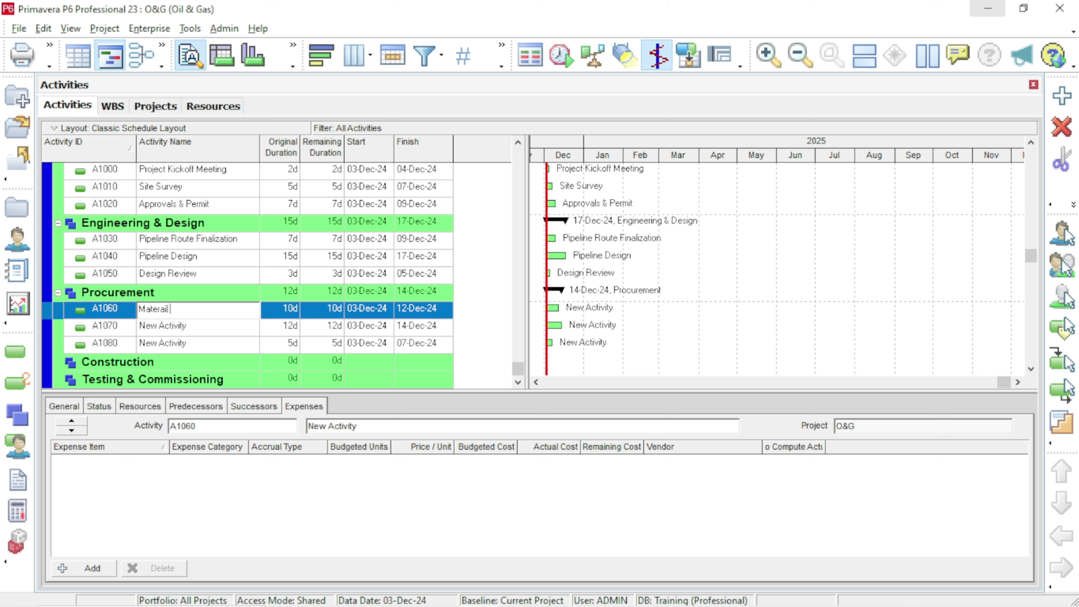
pyautogui.write('Procure')
pyautogui.write('ment')
pyautogui.click(202, 332)
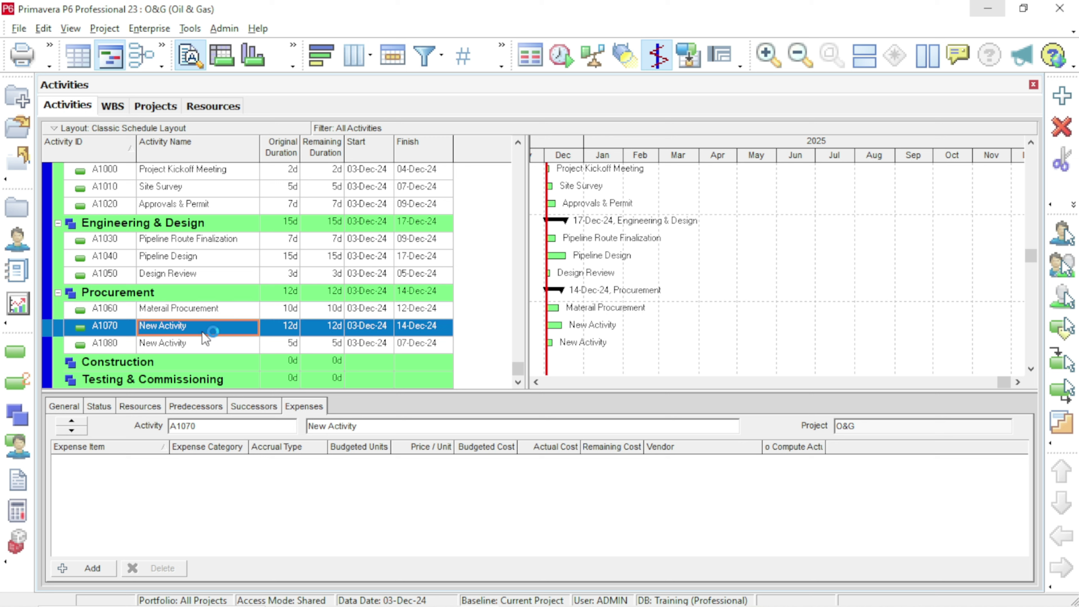
pyautogui.write('Equip')
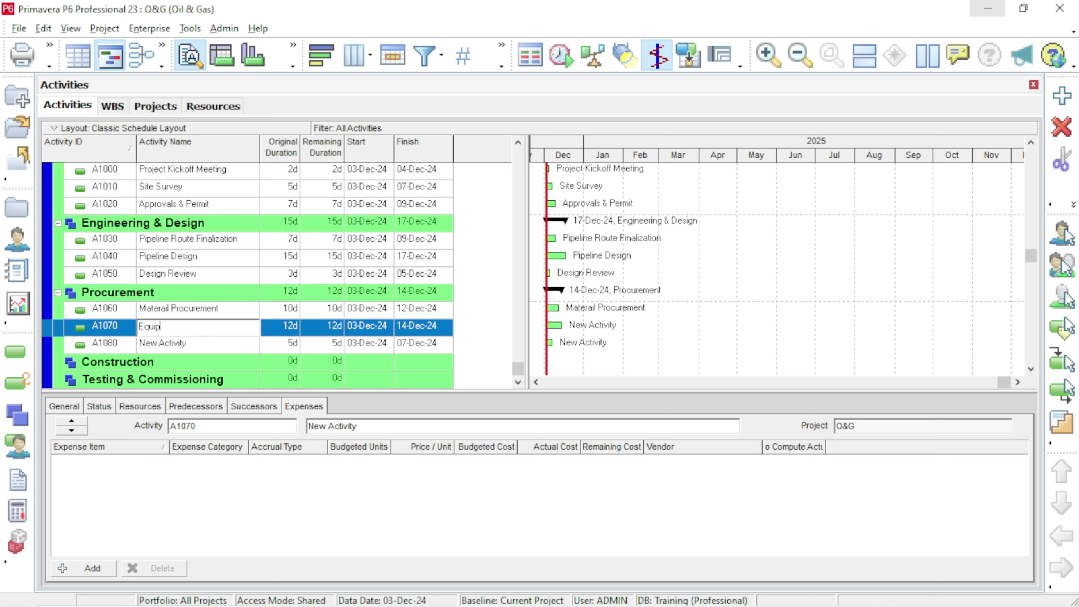
pyautogui.write('ments')
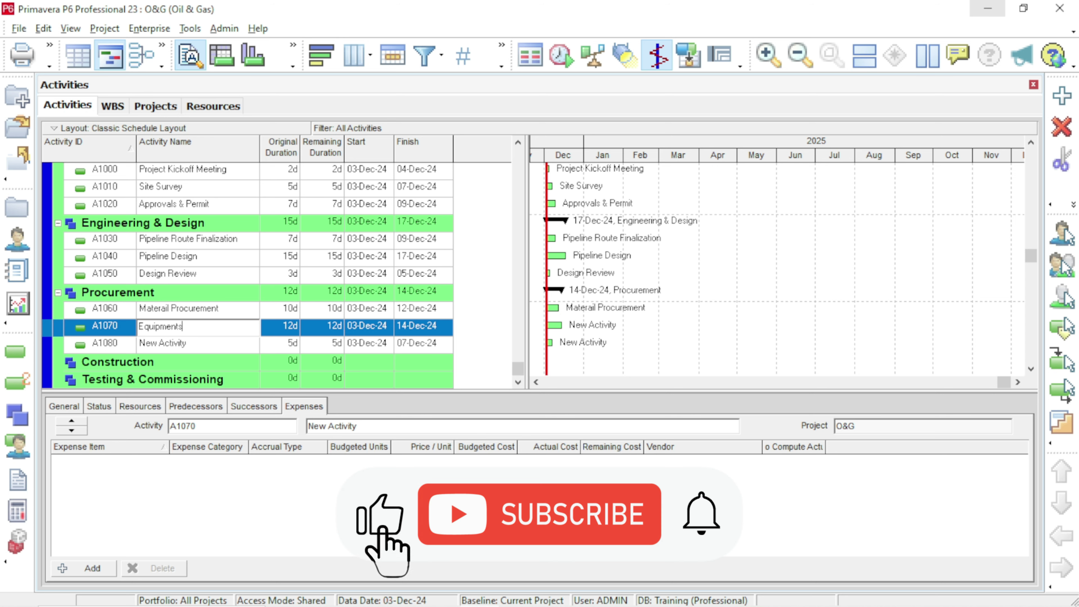
pyautogui.click(200, 350)
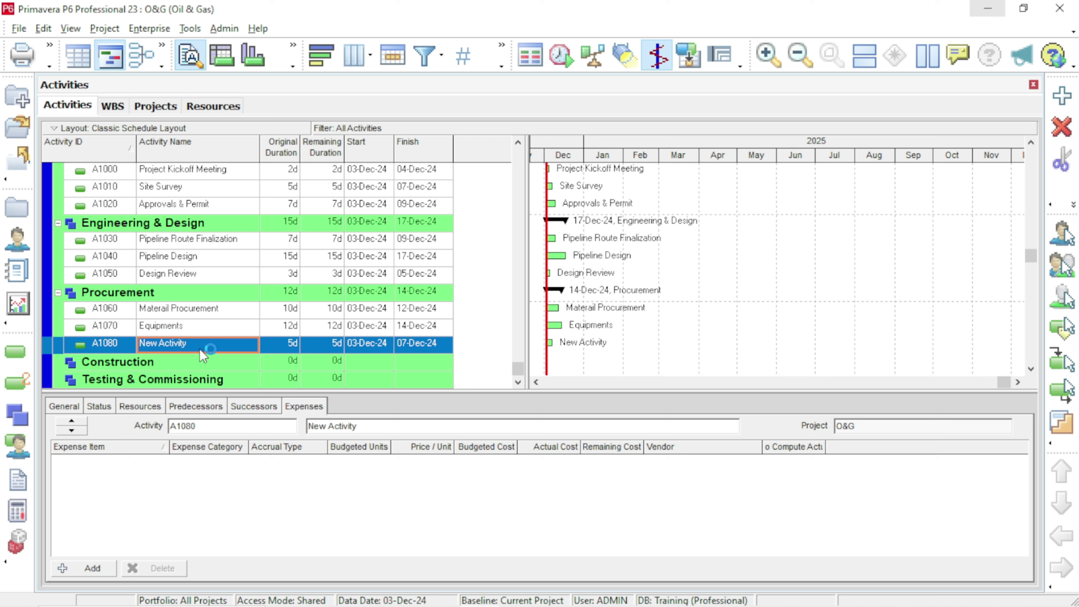
pyautogui.write('Vend')
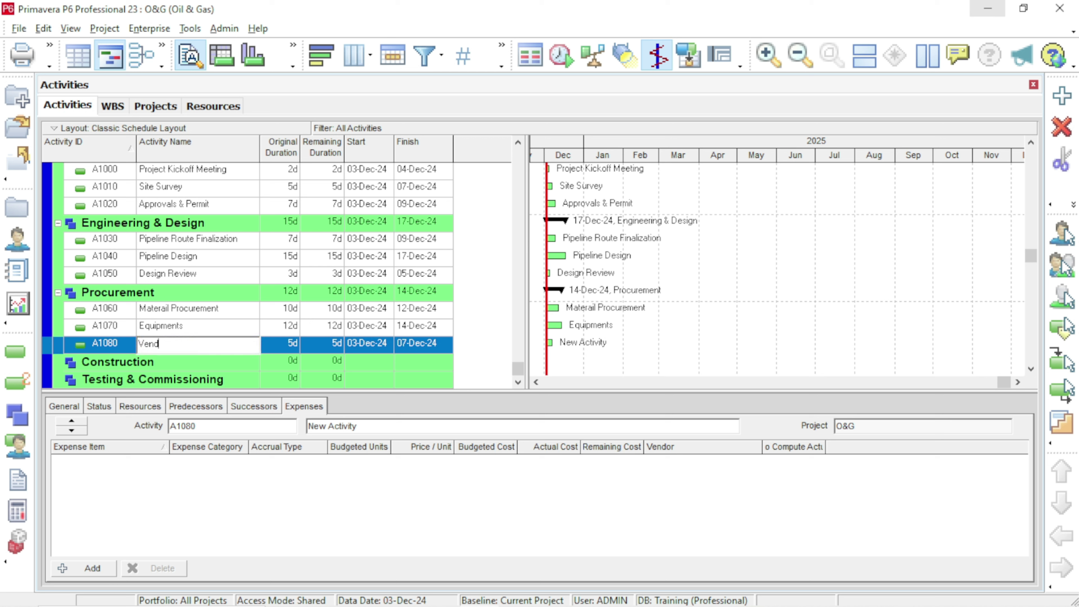
pyautogui.write('or Inspections')
pyautogui.click(111, 345)
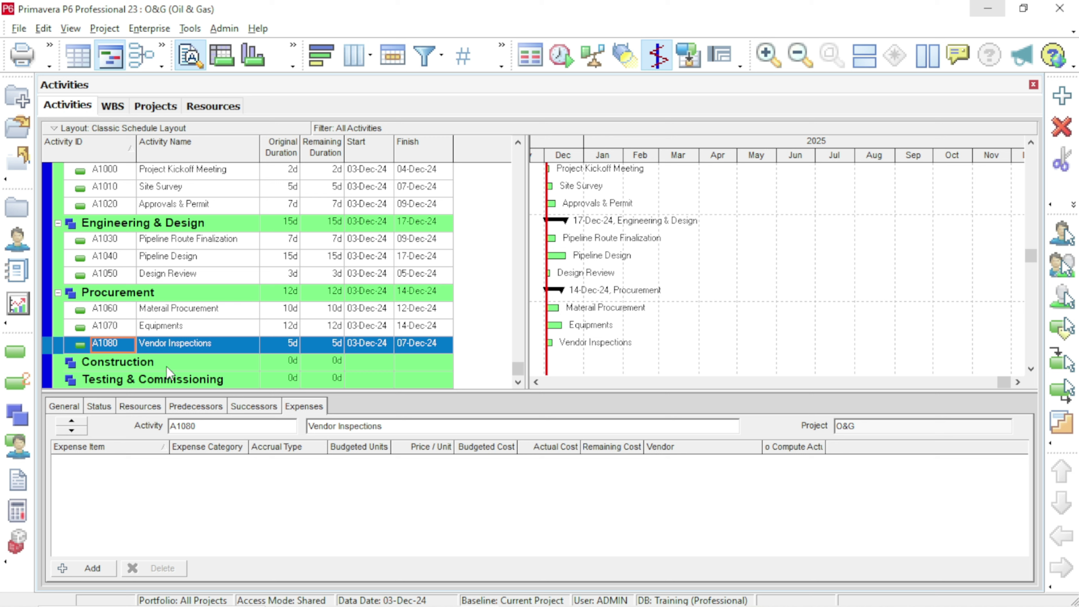
# - Switch to the Oil & Gas Pipeline Project workbook in Excel and review the Construction and Testing and Commissioning activities with their durations
pyautogui.moveTo(527, 602)
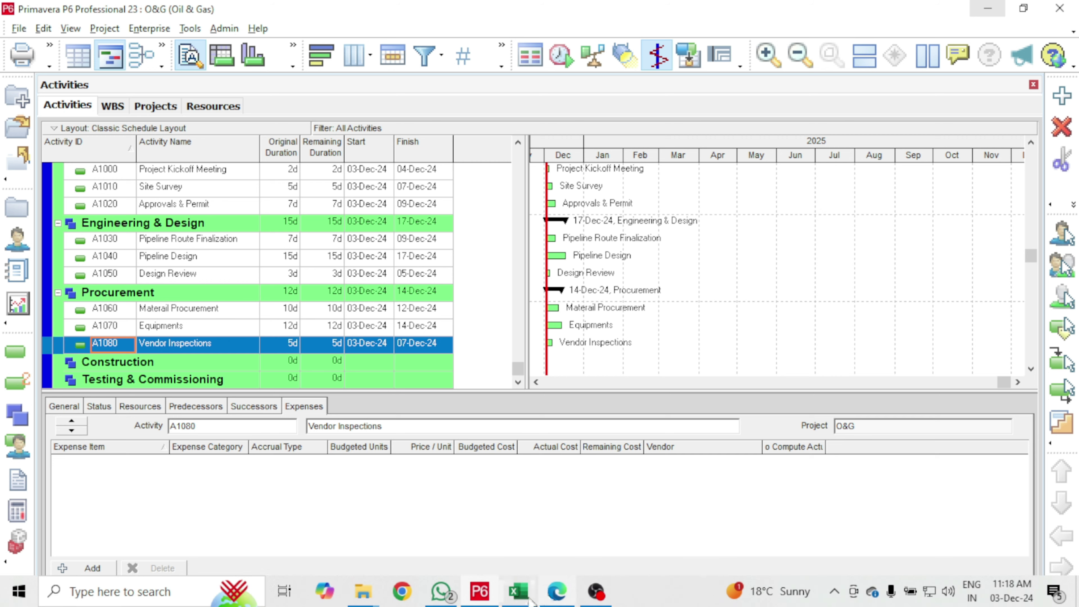
pyautogui.click(514, 555)
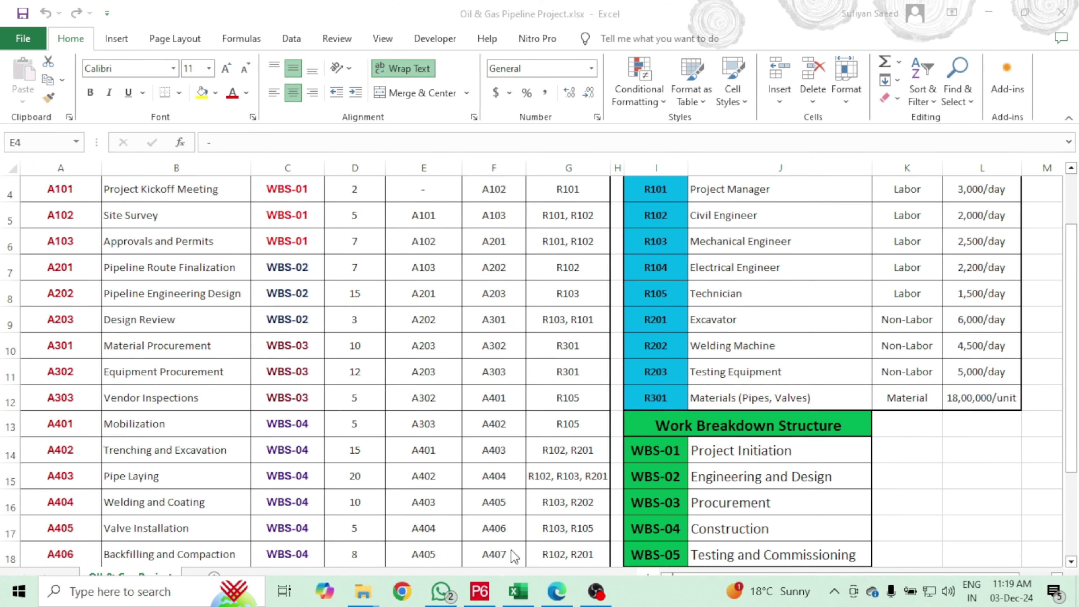
pyautogui.scroll(-3, 410, 434)
pyautogui.scroll(1, 414, 424)
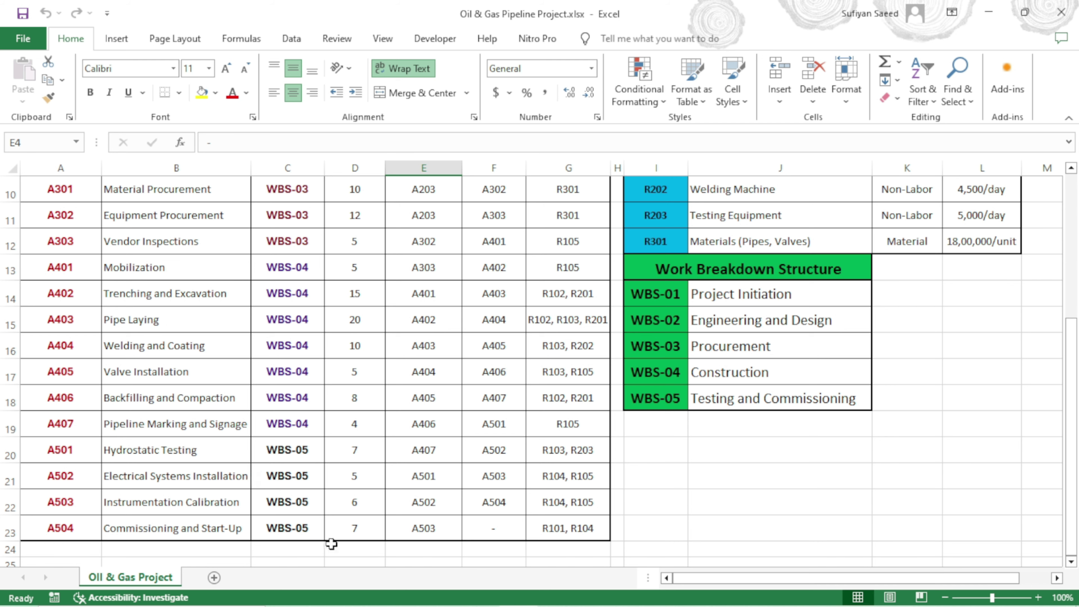
# - Switch back to Primavera P6 and add four activities under the Construction WBS element
pyautogui.moveTo(501, 600)
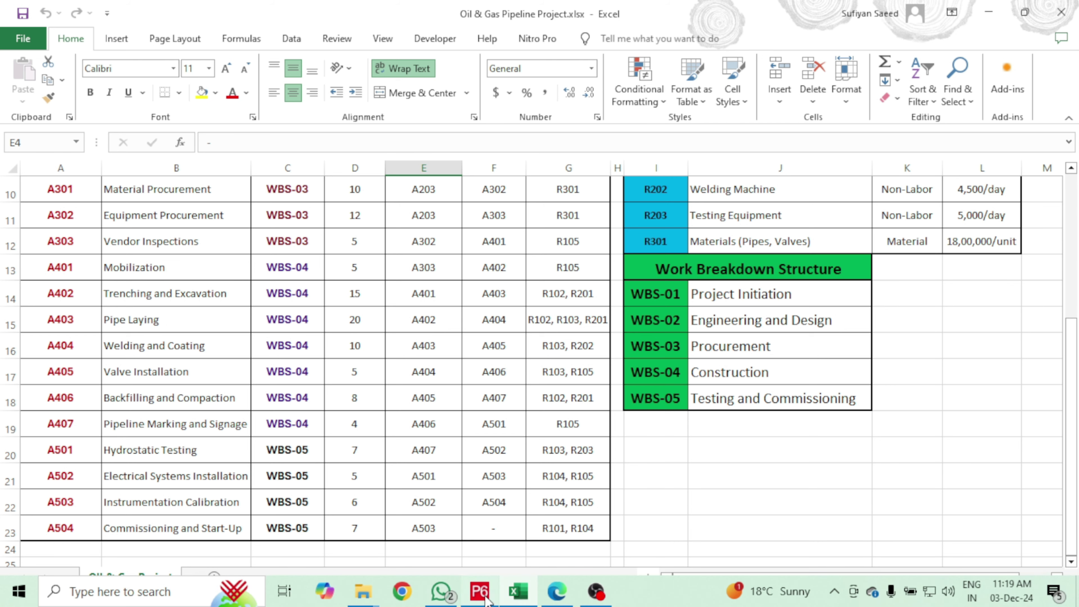
pyautogui.click(480, 592)
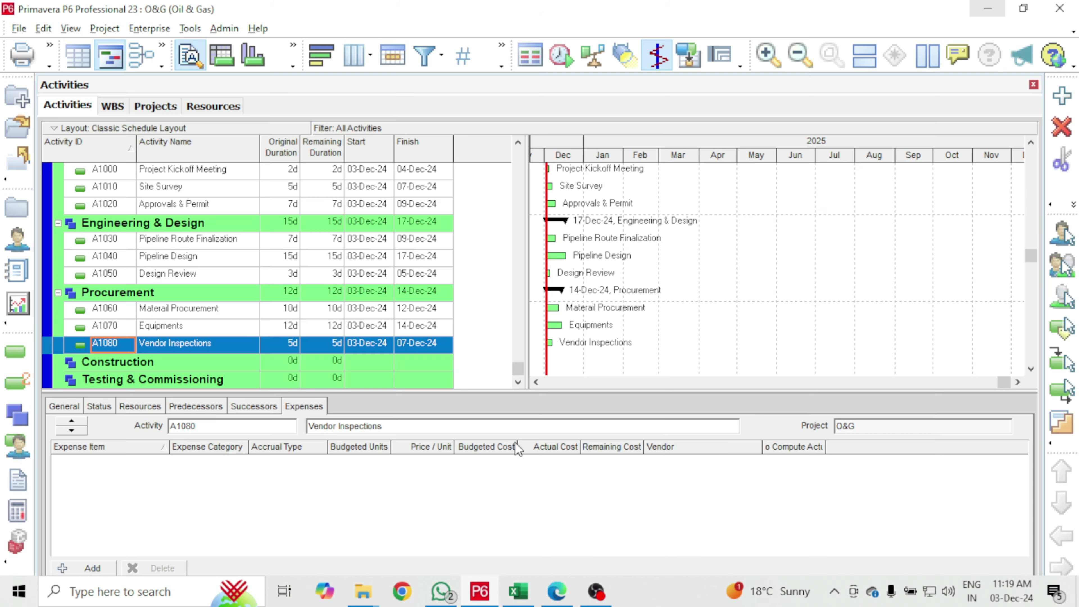
pyautogui.click(199, 364)
pyautogui.rightClick(198, 363)
pyautogui.click(171, 377)
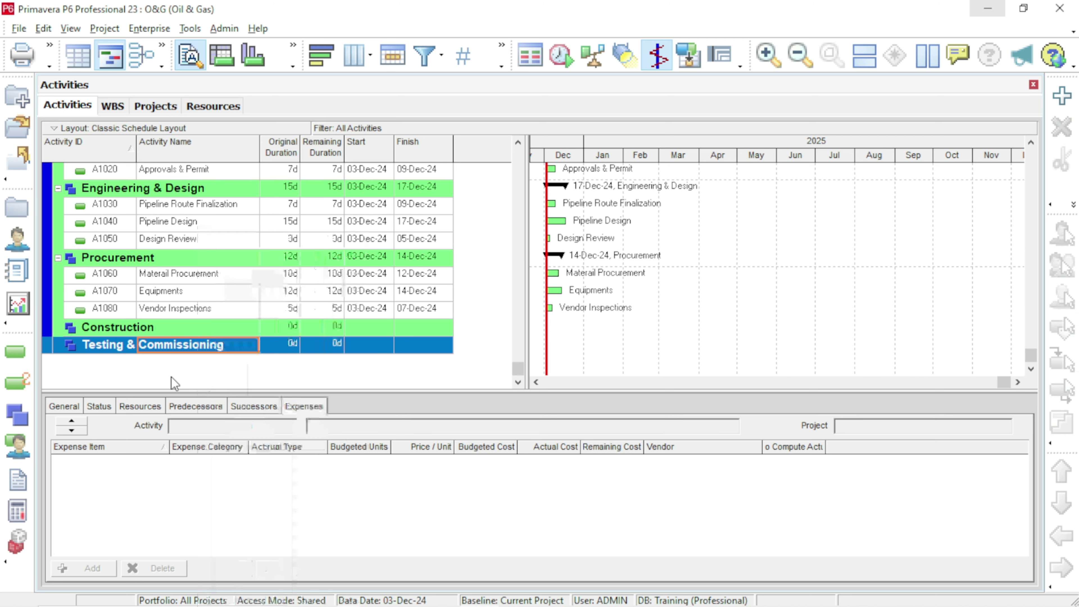
pyautogui.click(187, 331)
pyautogui.rightClick(187, 331)
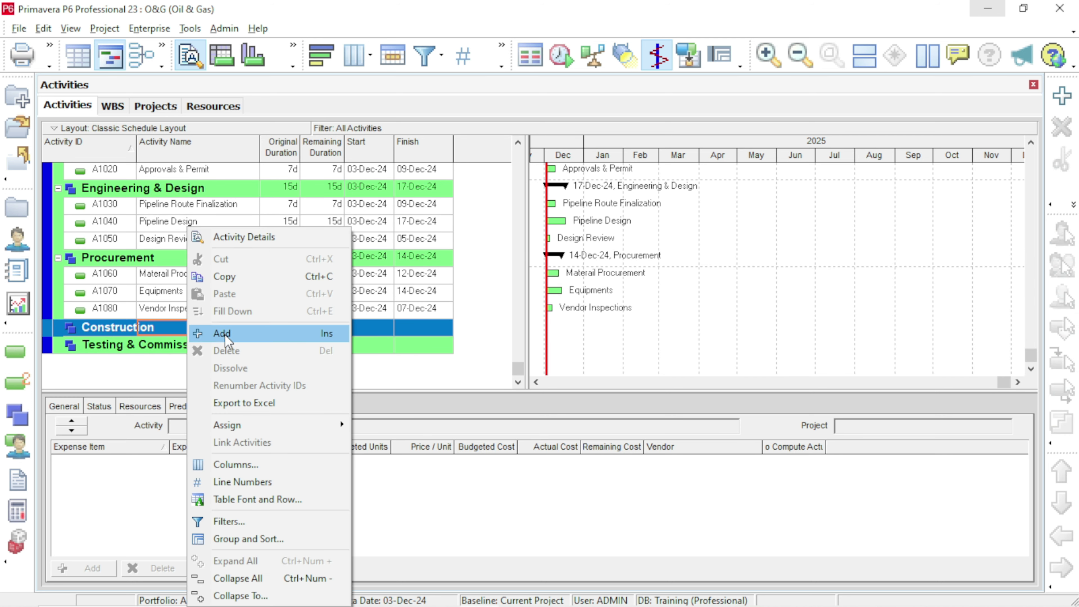
pyautogui.click(222, 333)
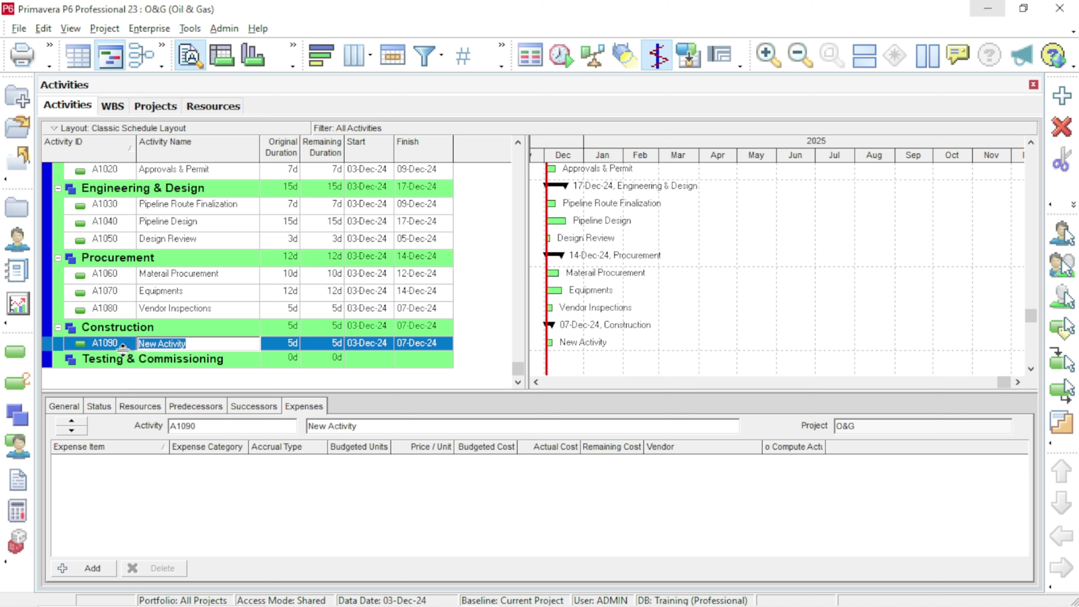
pyautogui.click(123, 346)
pyautogui.rightClick(124, 347)
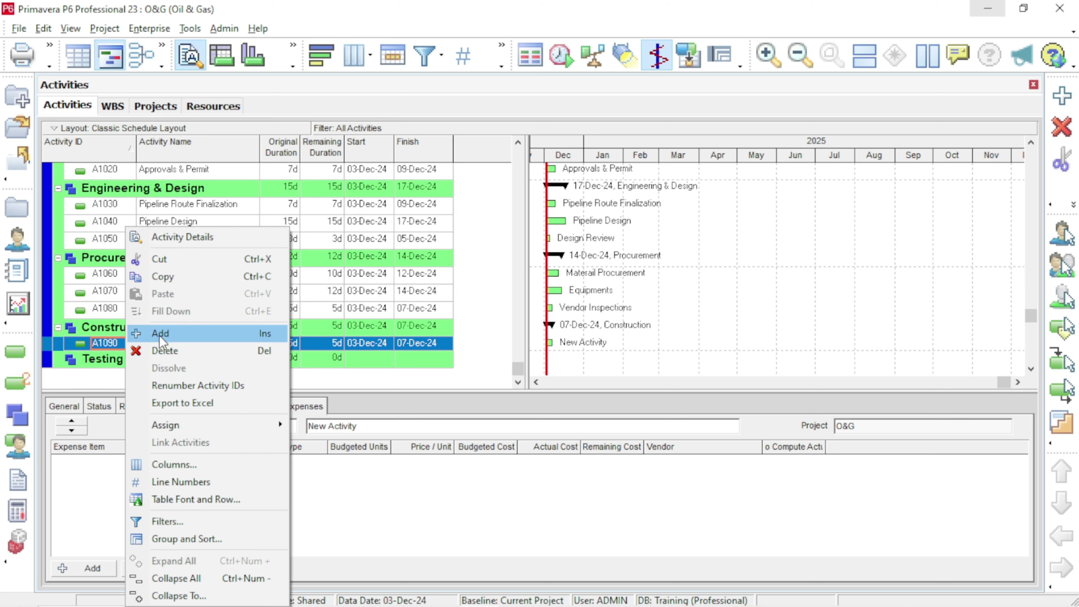
pyautogui.click(161, 336)
pyautogui.rightClick(128, 363)
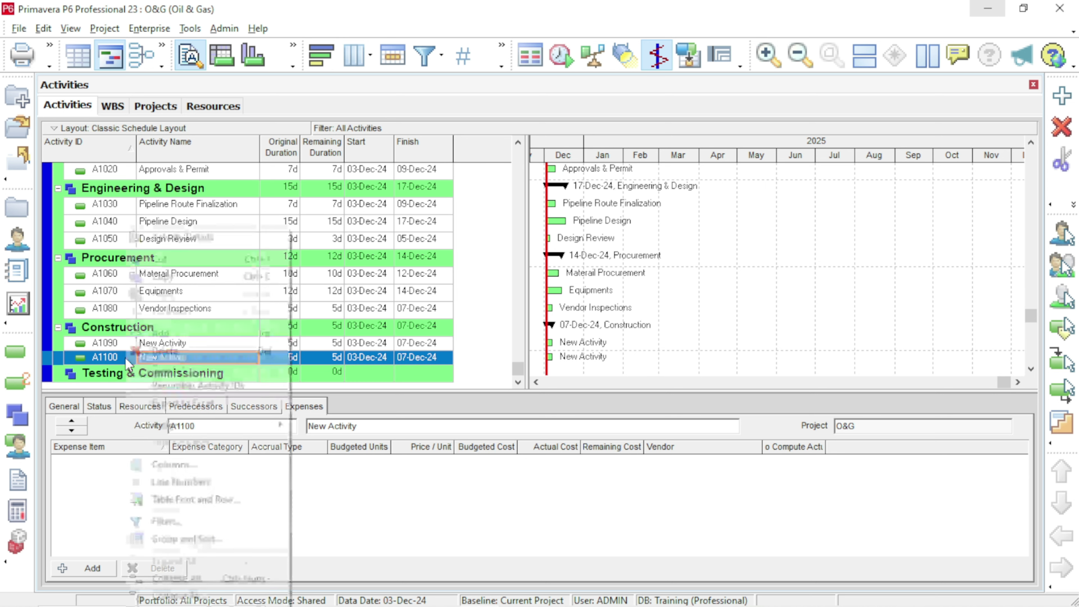
pyautogui.click(160, 333)
pyautogui.rightClick(129, 360)
pyautogui.click(157, 333)
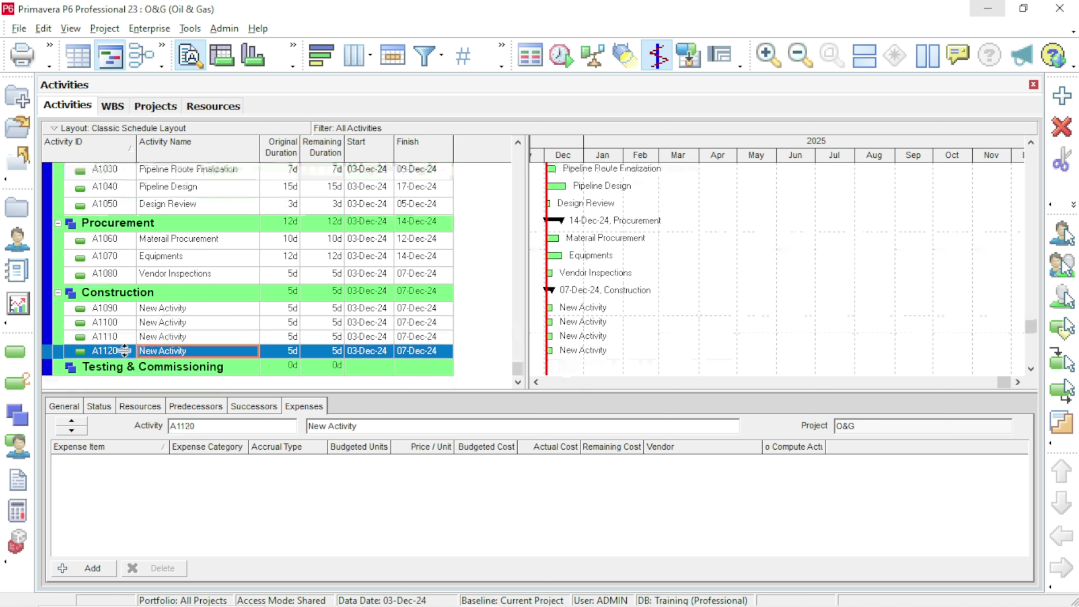
# - Name the first two Construction activities "Mobilization" and "Trenching & Excavation", in order
pyautogui.click(197, 312)
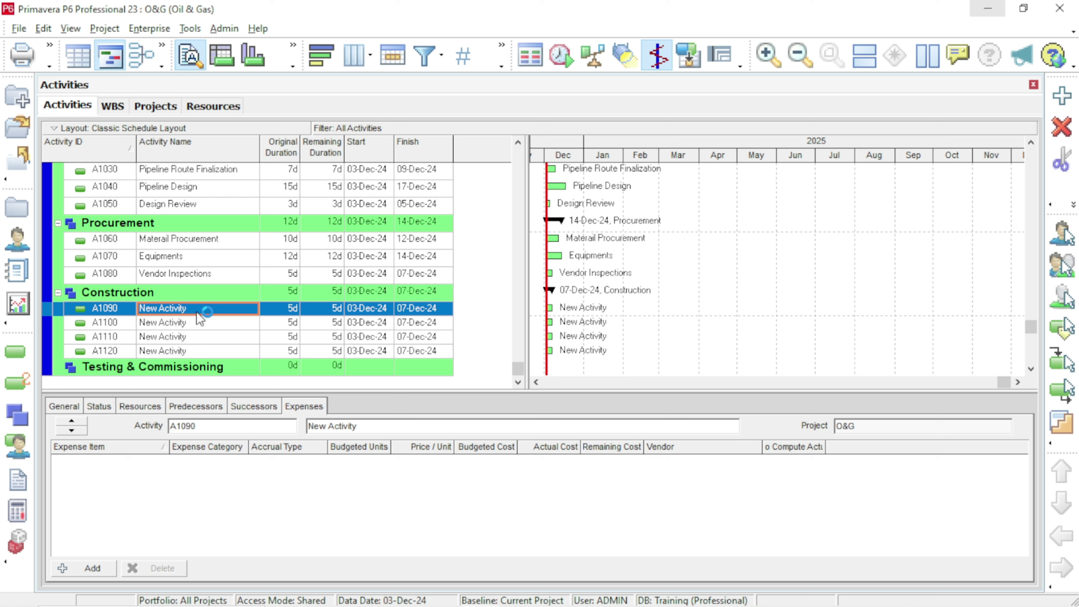
pyautogui.moveTo(199, 318); pyautogui.dragTo(135, 312)
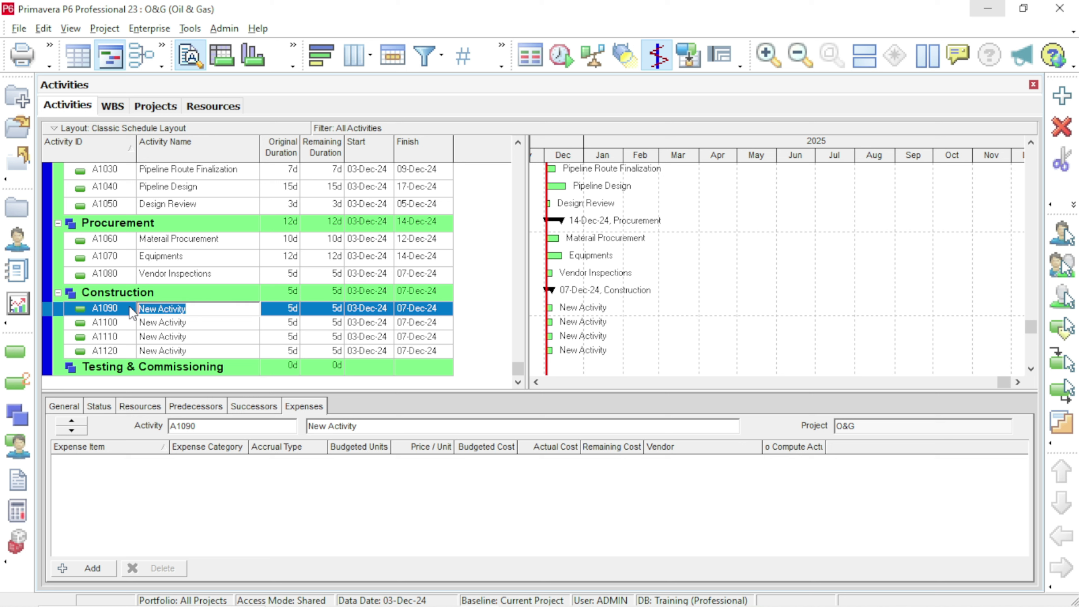
pyautogui.write('Mobilization')
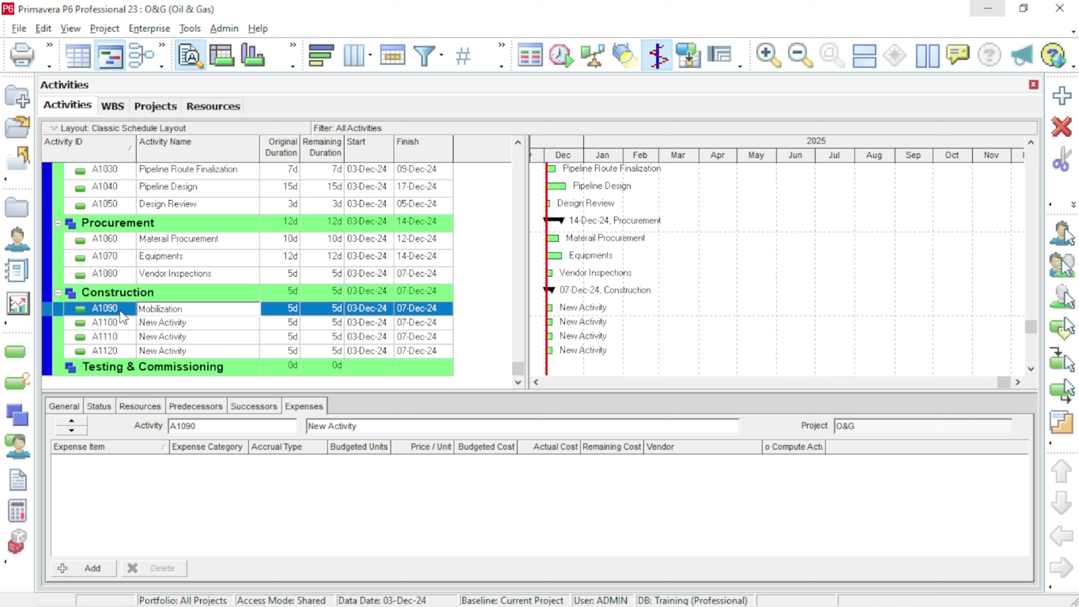
pyautogui.click(206, 327)
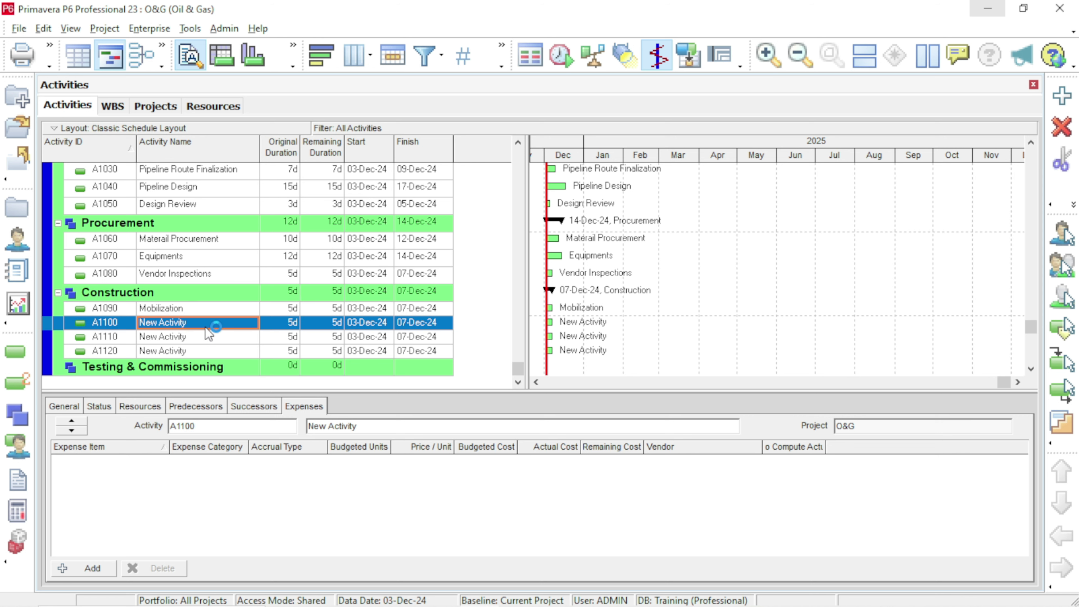
pyautogui.write('Trneching')
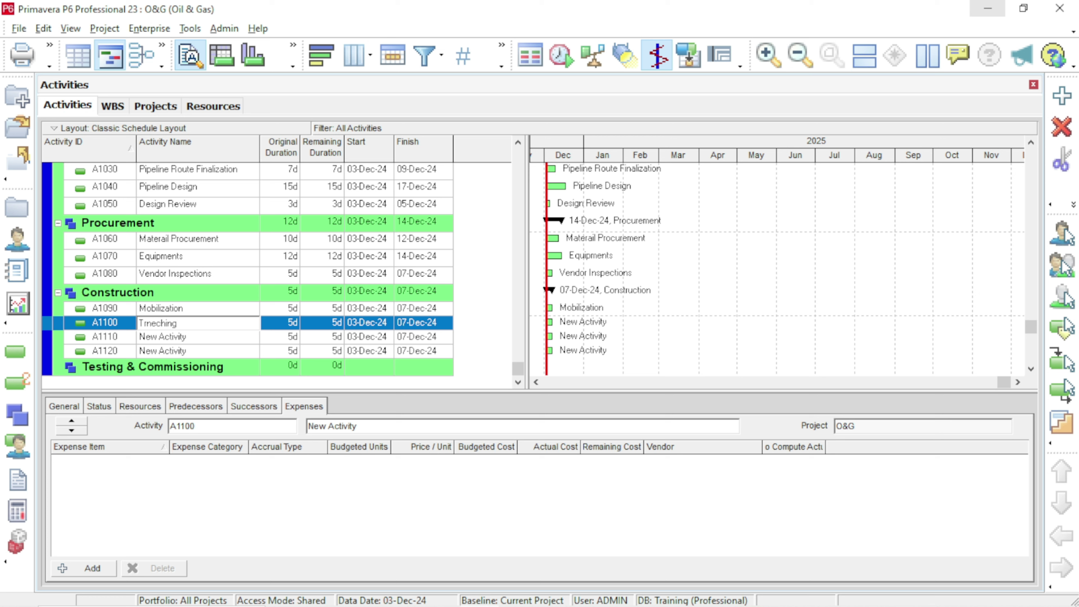
pyautogui.write(' & Excavation')
pyautogui.moveTo(177, 326); pyautogui.dragTo(133, 329)
pyautogui.write('Trenching')
# - Name the third and fourth Construction activities "Pipe Laying" and "Welding & Coating", in order
pyautogui.click(203, 337)
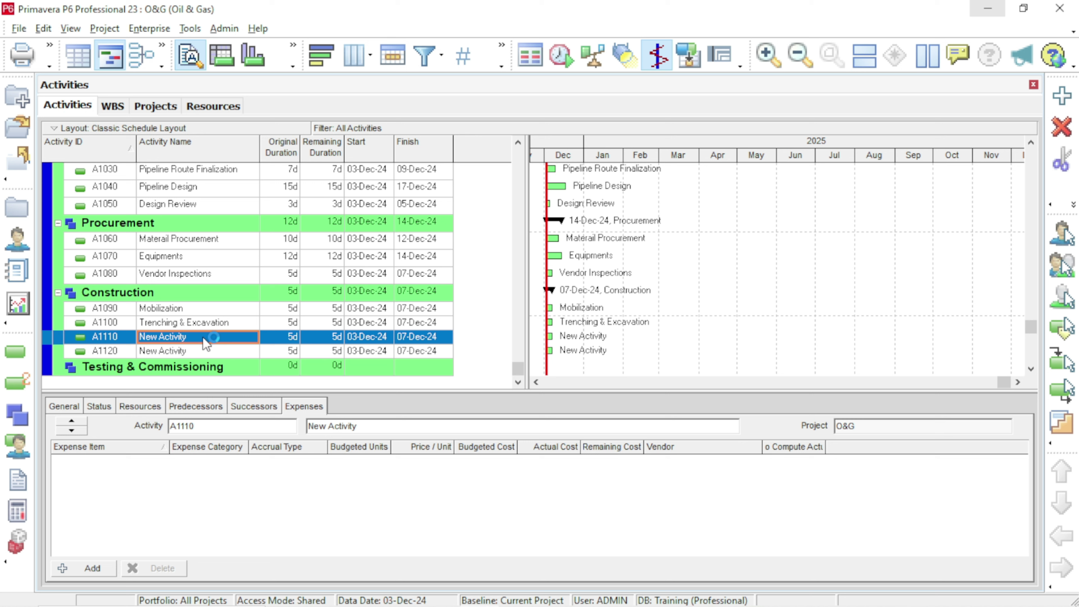
pyautogui.write('Pipe Laying')
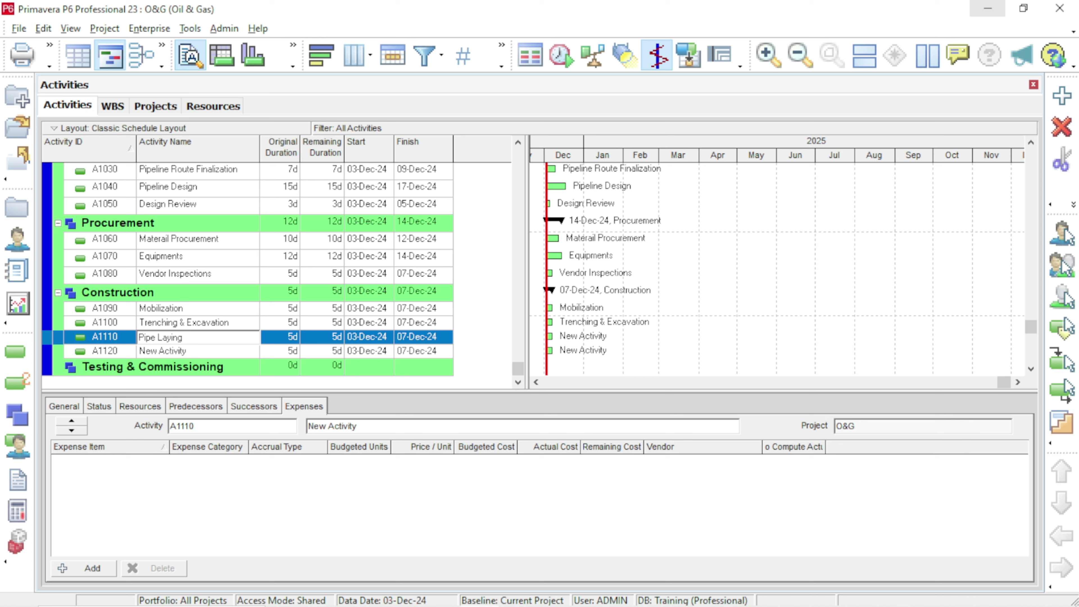
pyautogui.press('Return')
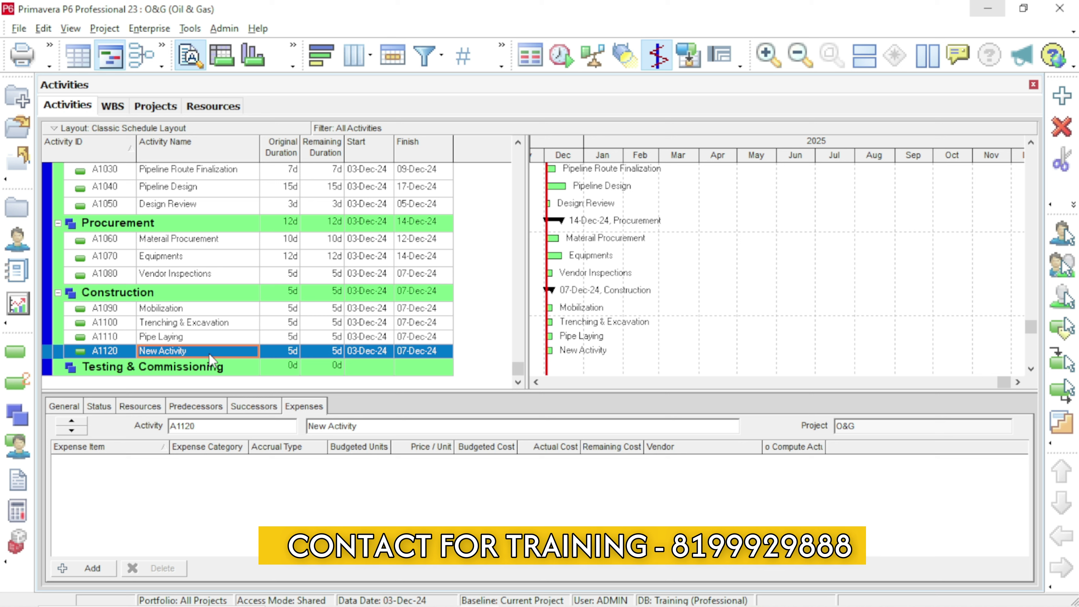
pyautogui.write('Welding ')
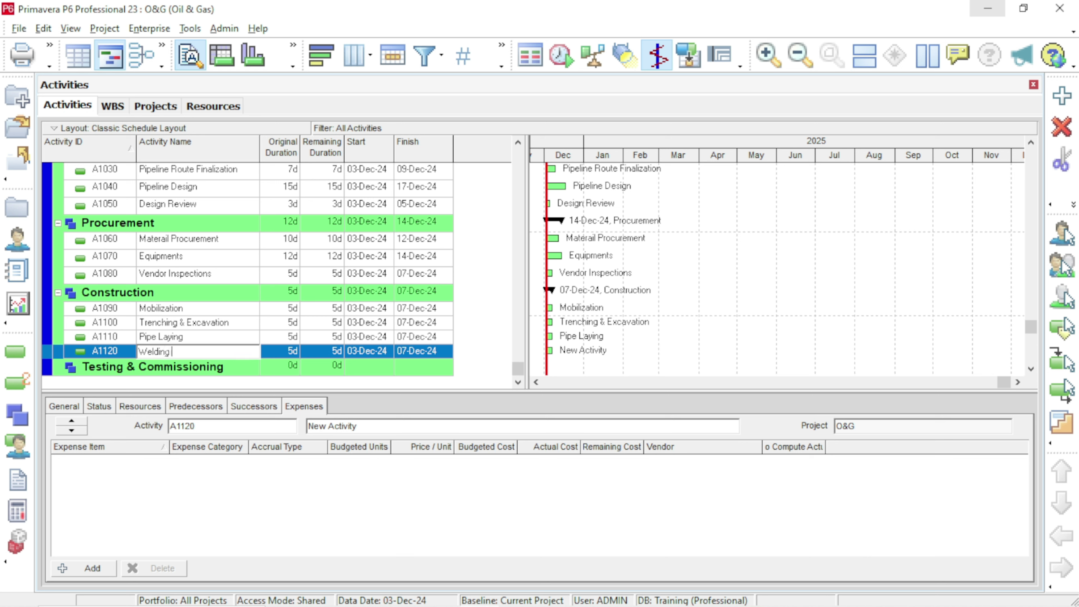
pyautogui.write('& Coating')
# - Add three more activities below Welding & Coating under the Construction WBS element
pyautogui.click(126, 353)
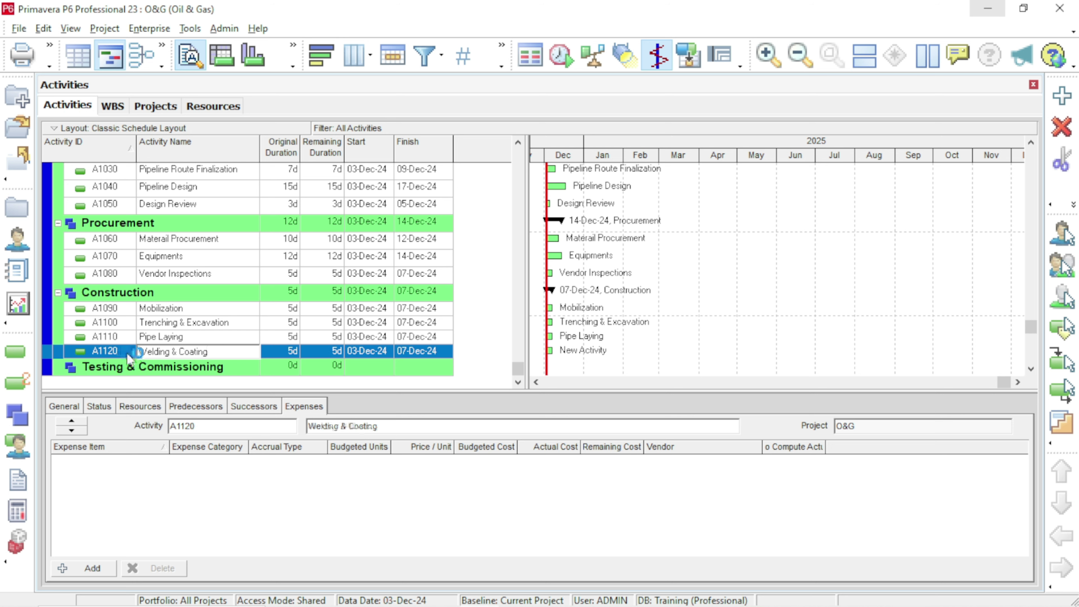
pyautogui.rightClick(127, 353)
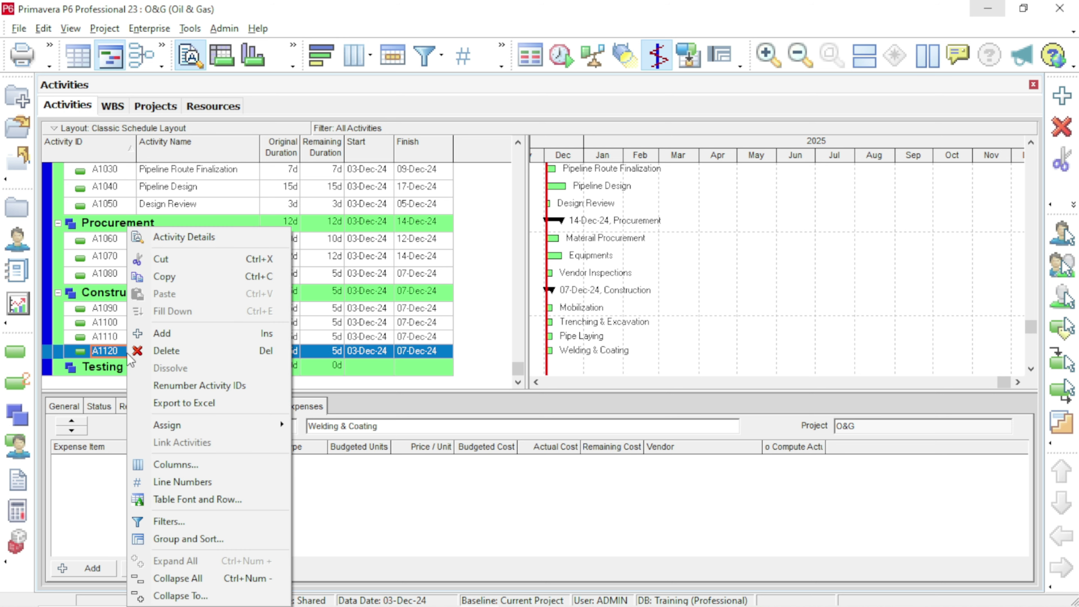
pyautogui.click(175, 335)
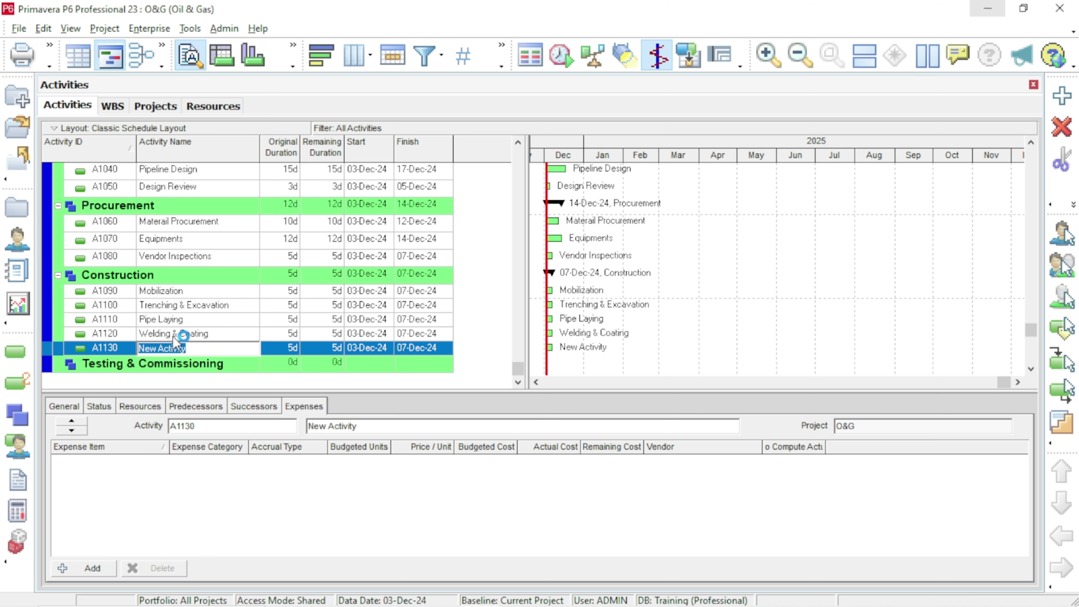
pyautogui.rightClick(122, 349)
pyautogui.click(147, 335)
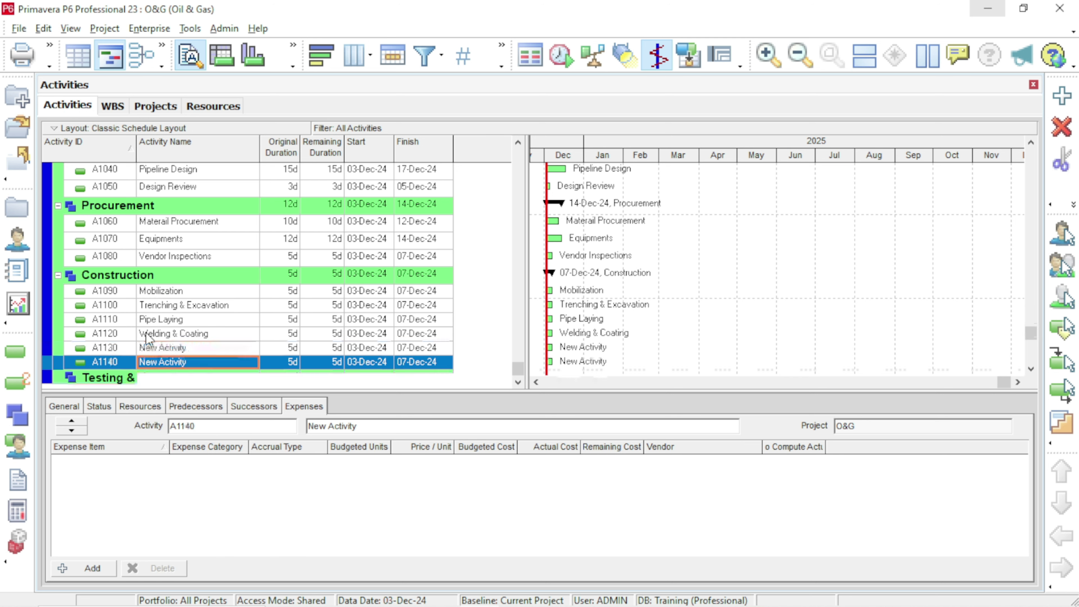
pyautogui.rightClick(123, 346)
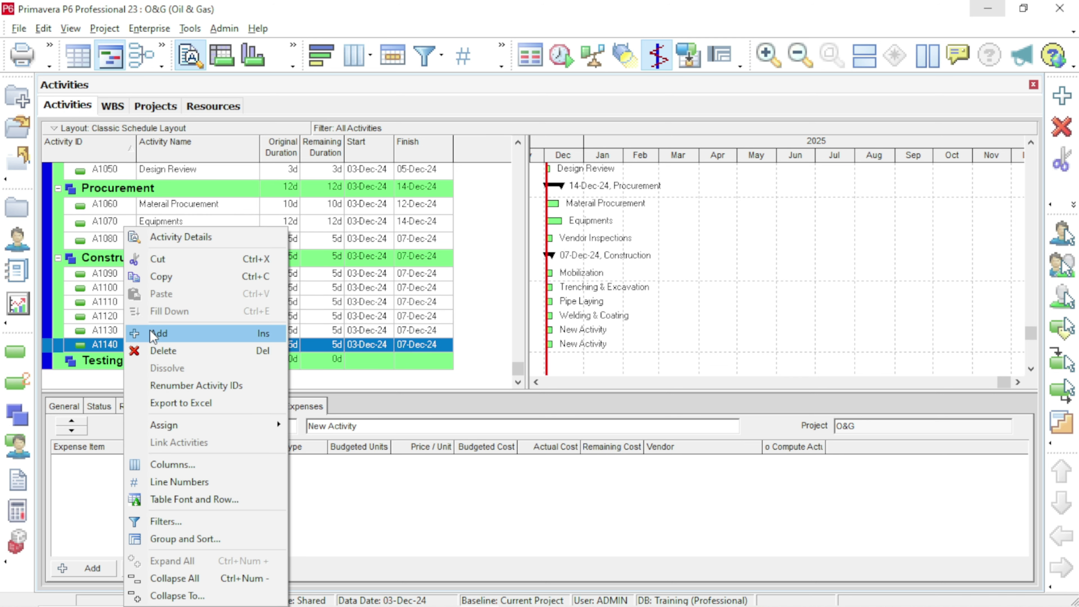
pyautogui.click(147, 335)
# - Name the last three Construction activities "Valves Installation", "Backfilling & Compaction" and "Pipeline Marking & Signages", in order
pyautogui.click(199, 314)
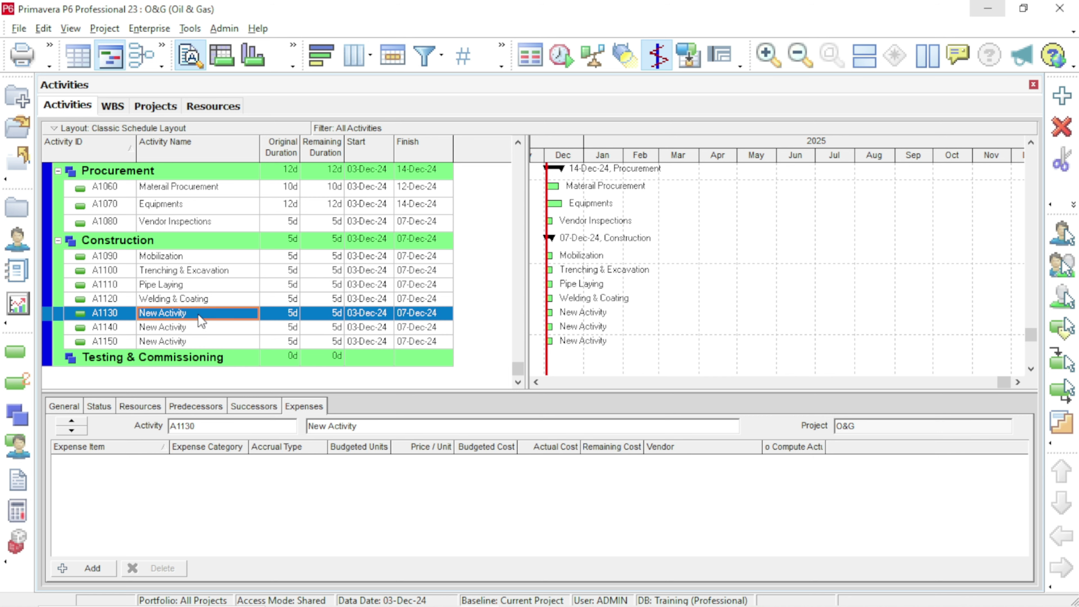
pyautogui.scroll(1, 200, 321)
pyautogui.write('Valves Installation')
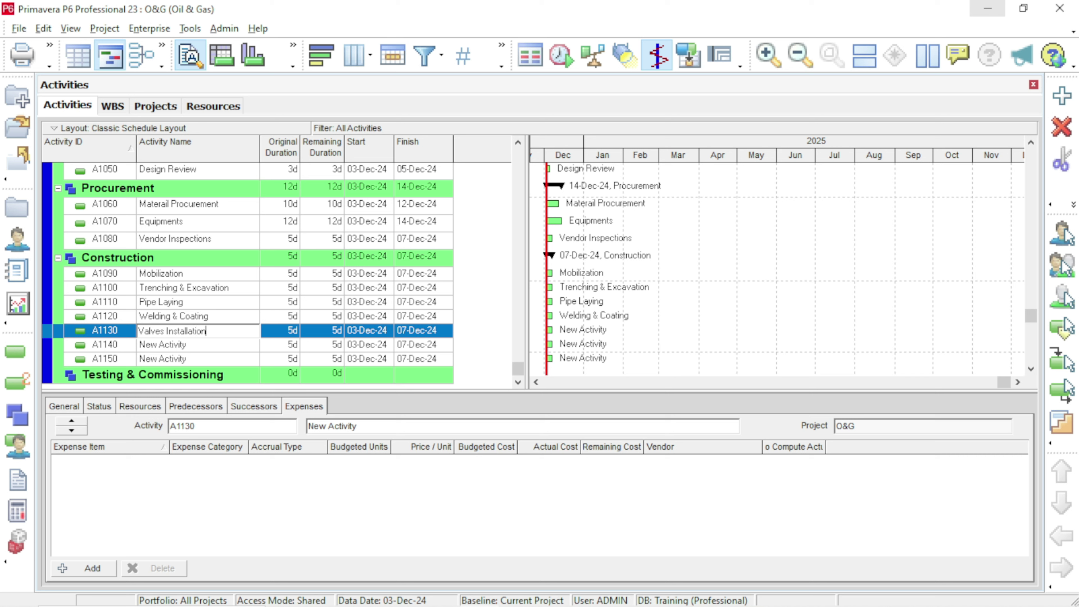
pyautogui.click(192, 346)
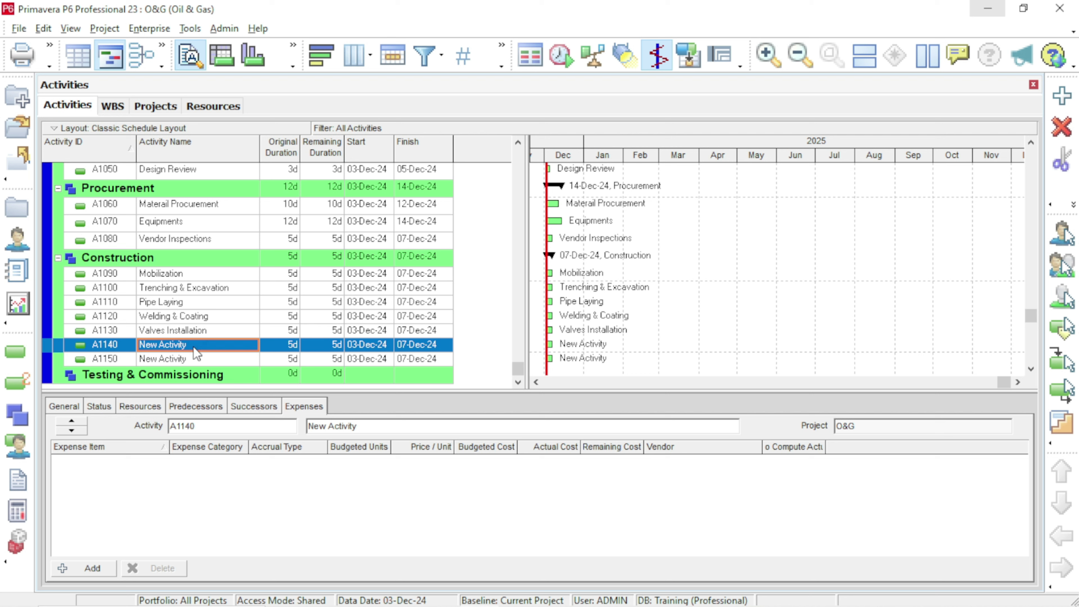
pyautogui.write('Backfilling & Compaction')
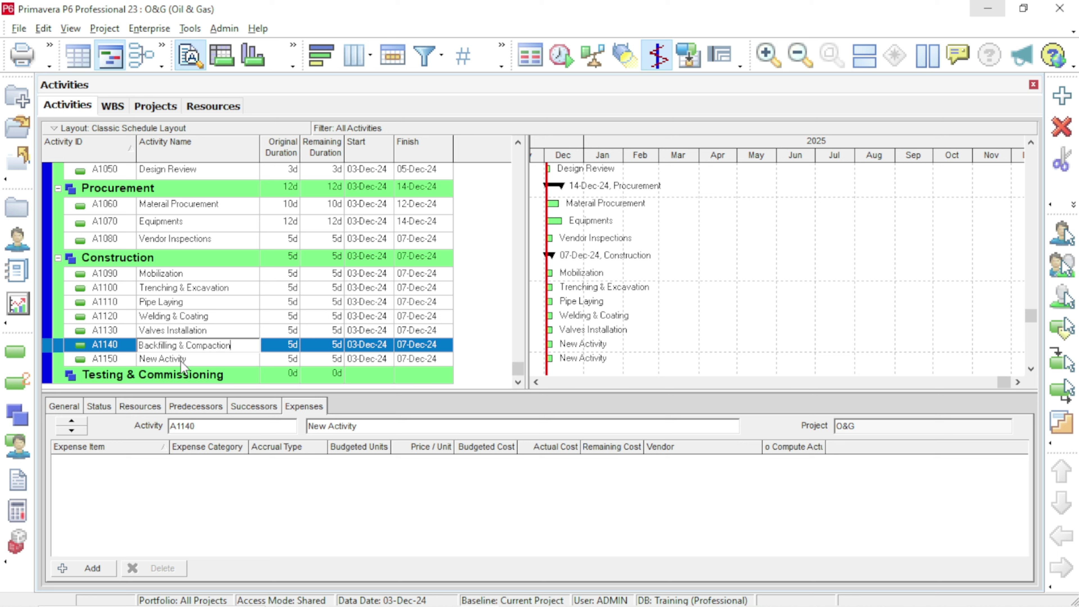
pyautogui.click(199, 362)
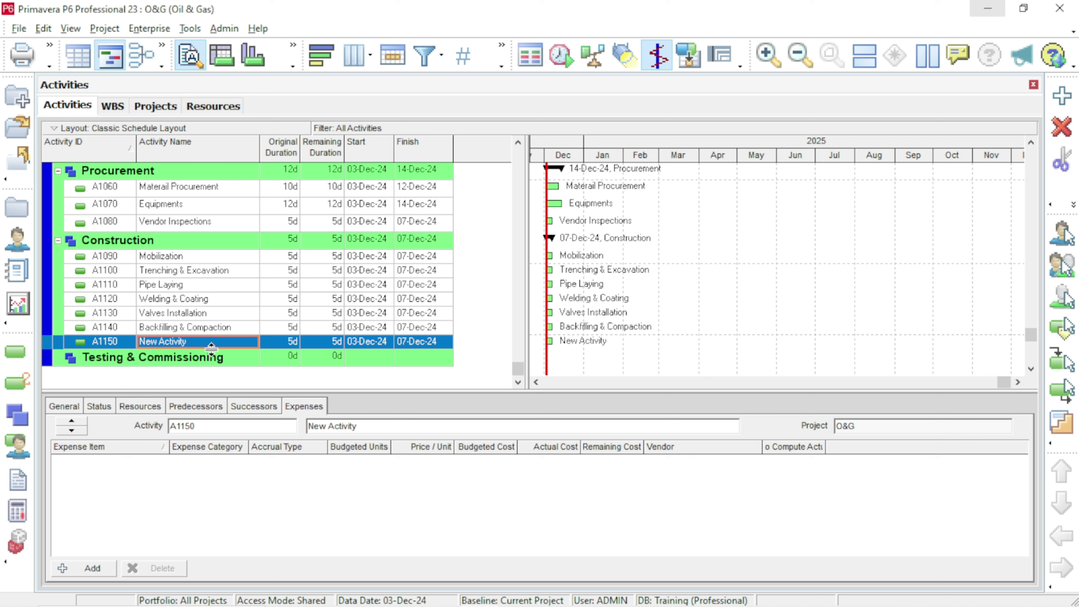
pyautogui.scroll(1, 213, 341)
pyautogui.write('P')
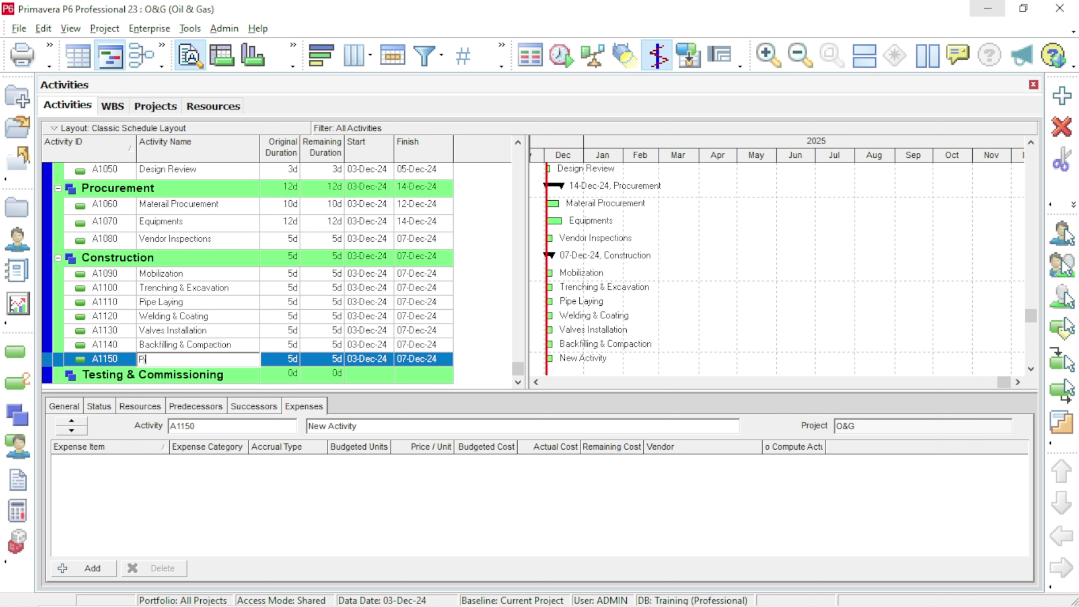
pyautogui.write('ipeline Marking & Signages')
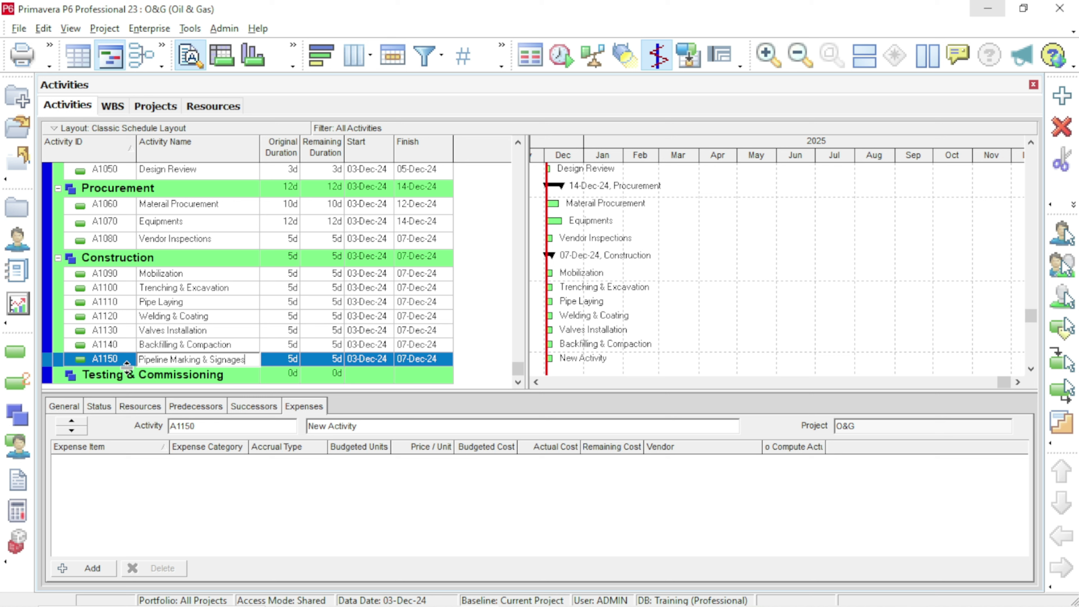
pyautogui.click(122, 360)
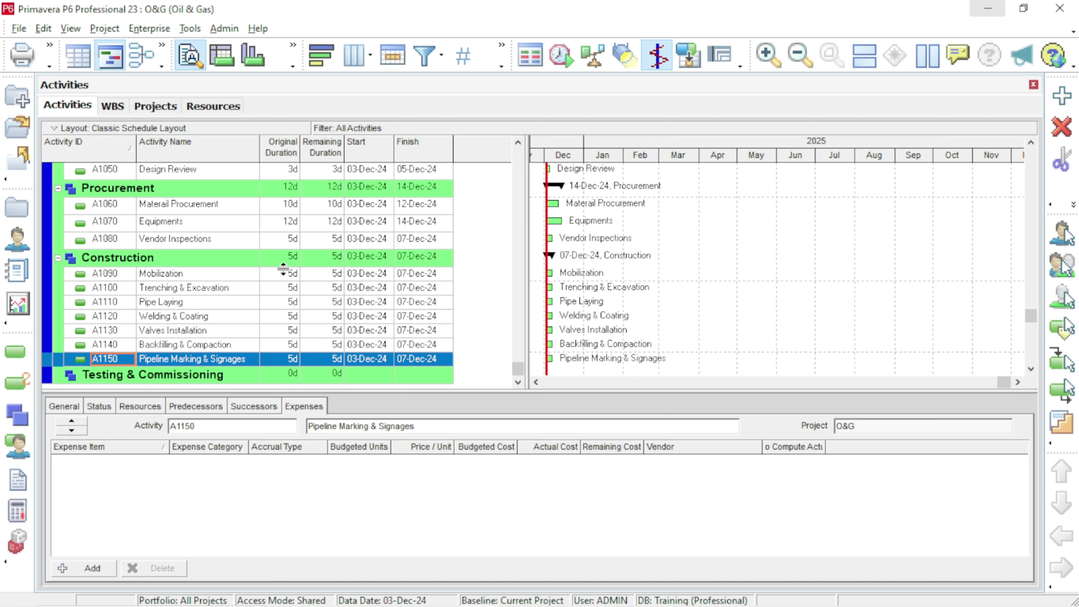
# - Switch to the Oil & Gas Pipe Line Project Schedule PDF in Edge, review the Construction activity durations, and return to Primavera P6
pyautogui.moveTo(407, 606)
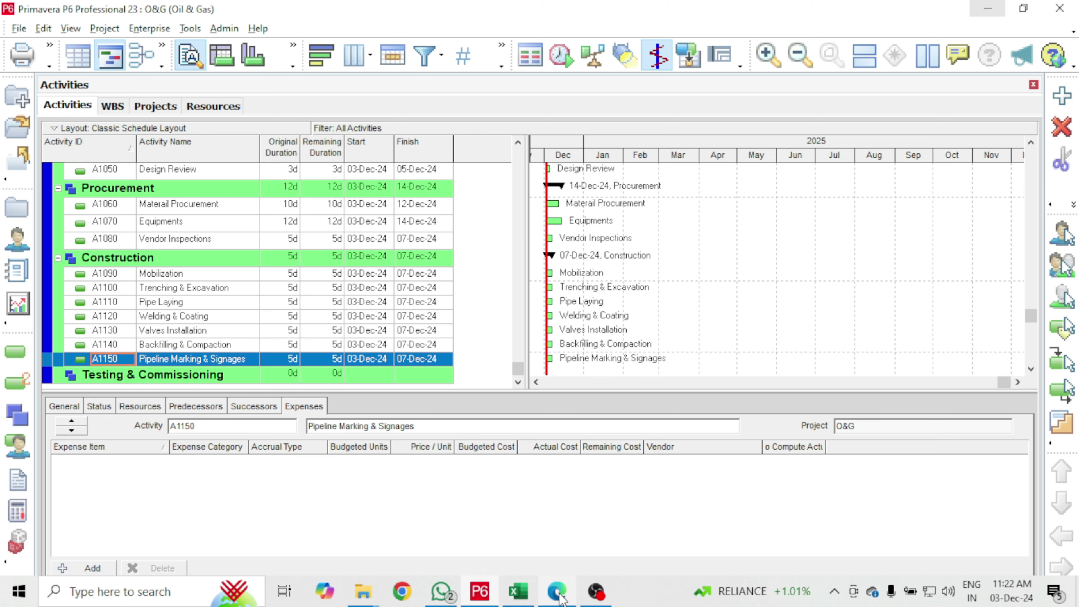
pyautogui.click(558, 592)
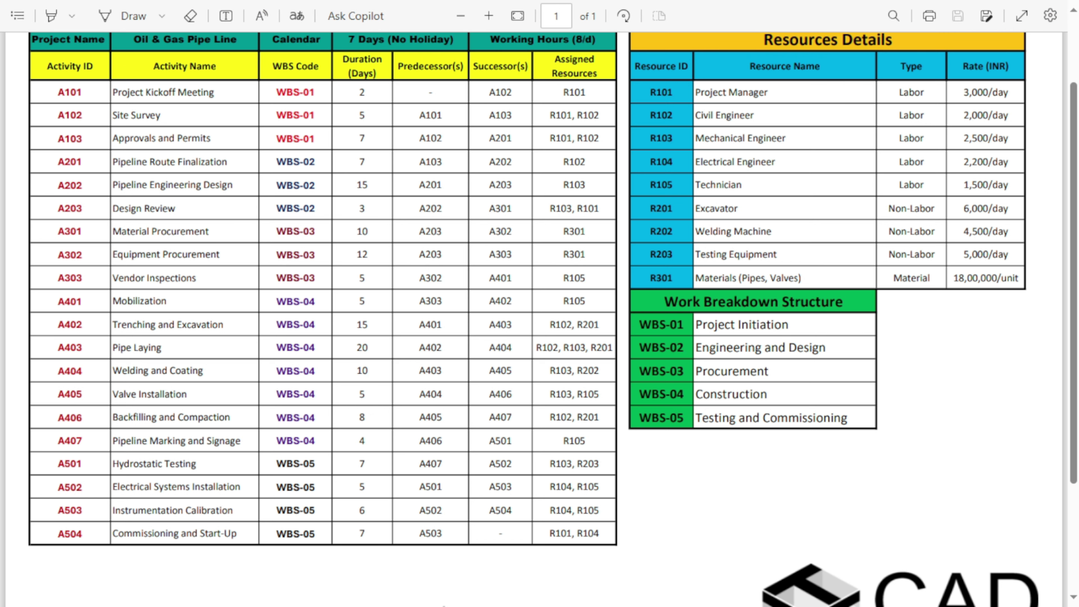
pyautogui.moveTo(935, 8)
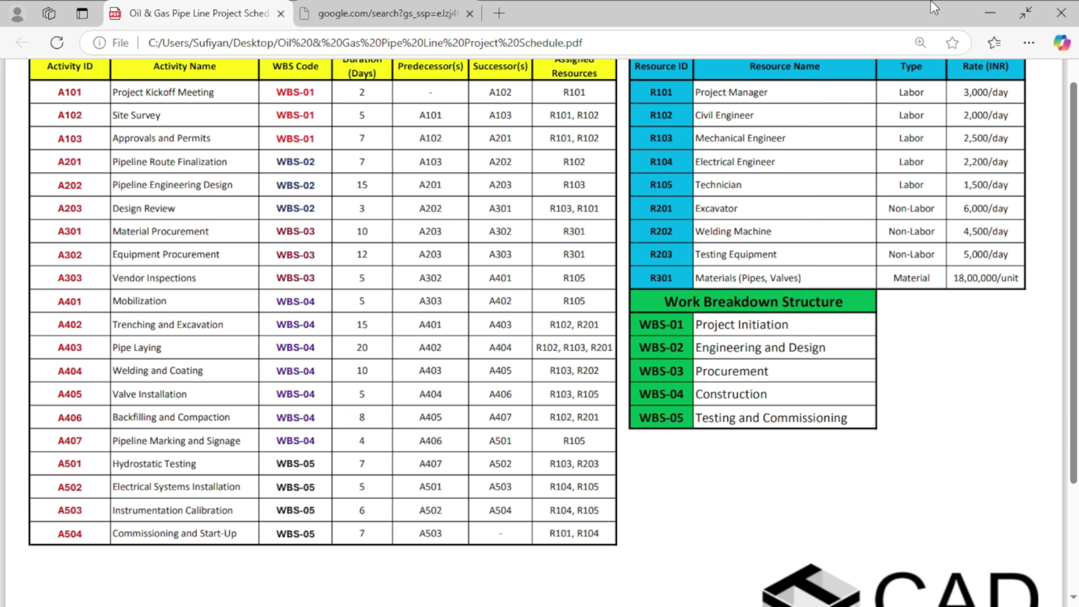
pyautogui.click(990, 12)
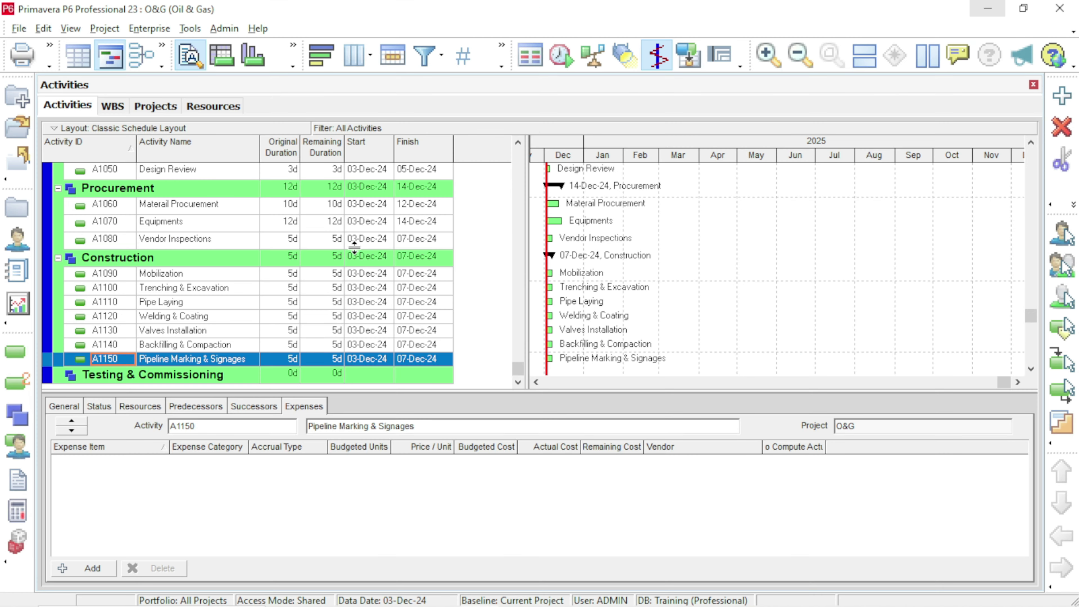
# - Set the original durations of Trenching & Excavation to 15 days, Pipe Laying to 20 days and Welding & Coating to 10 days
pyautogui.click(288, 274)
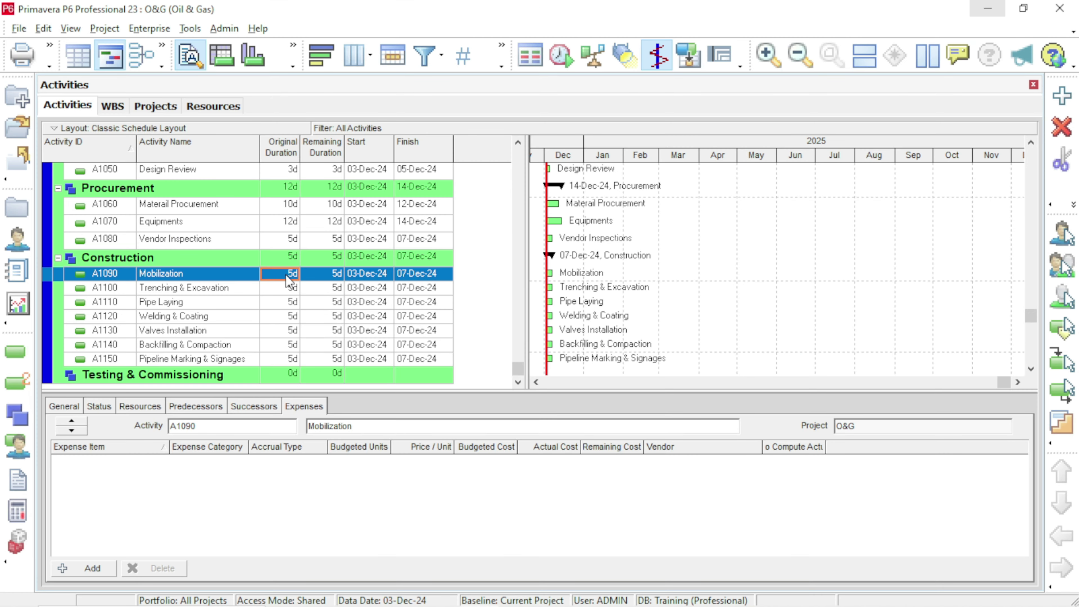
pyautogui.click(285, 292)
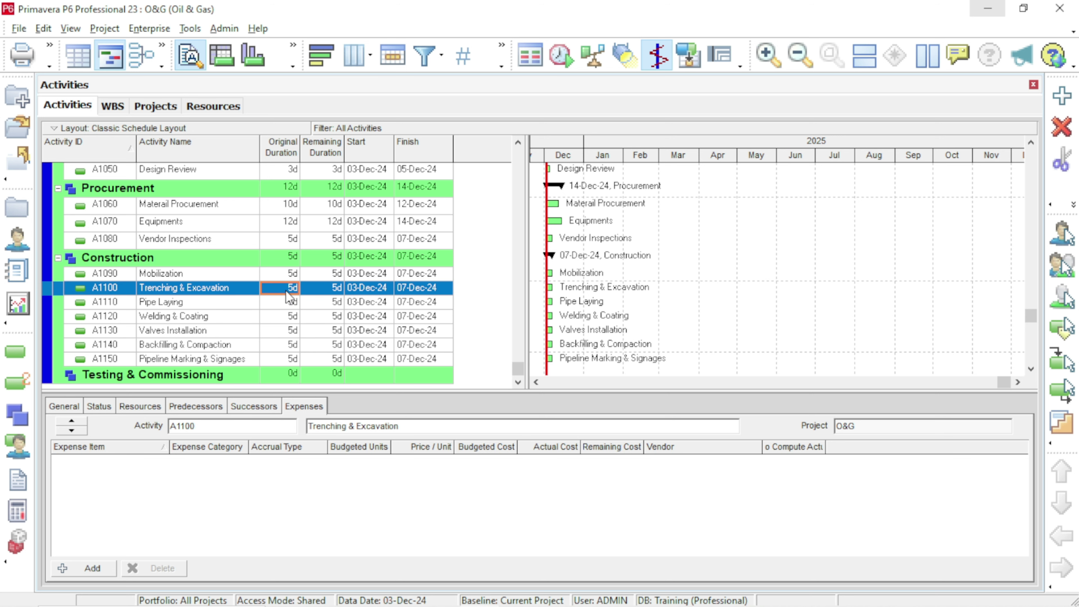
pyautogui.write('15')
pyautogui.click(276, 304)
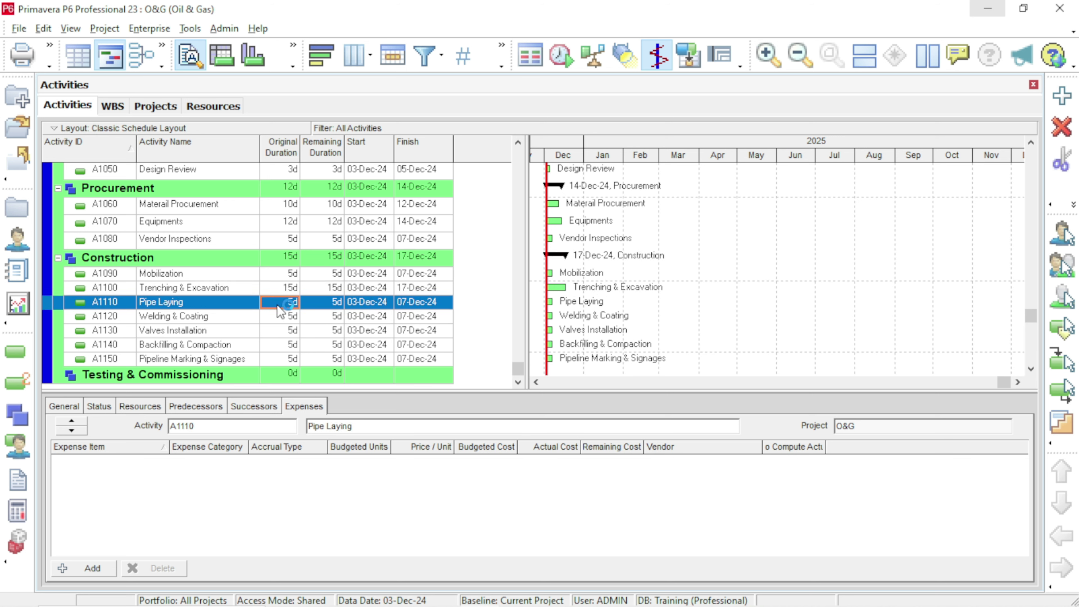
pyautogui.write('20')
pyautogui.click(281, 319)
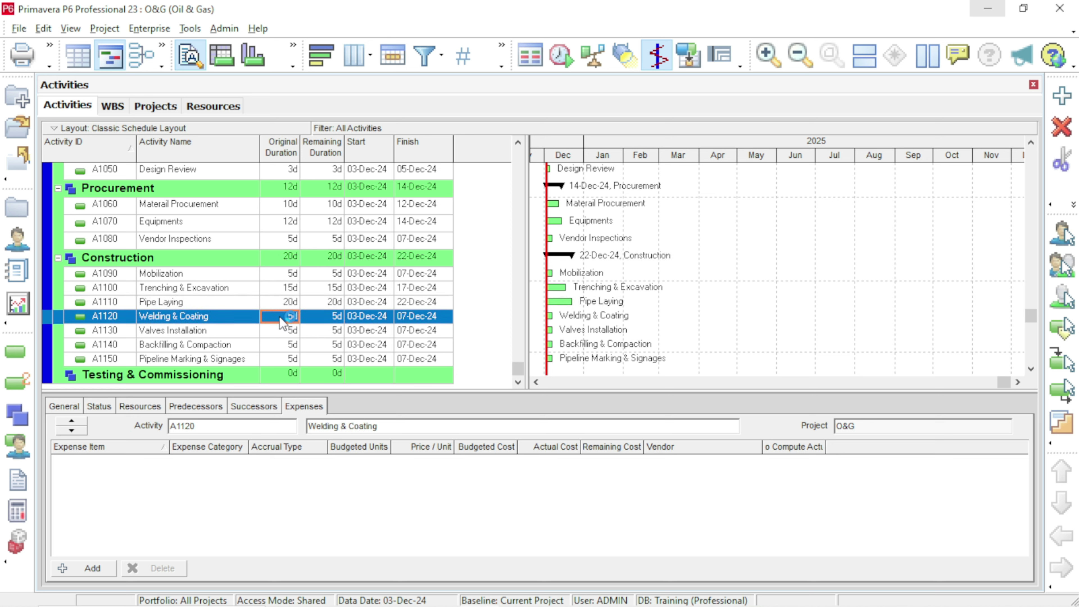
pyautogui.click(280, 332)
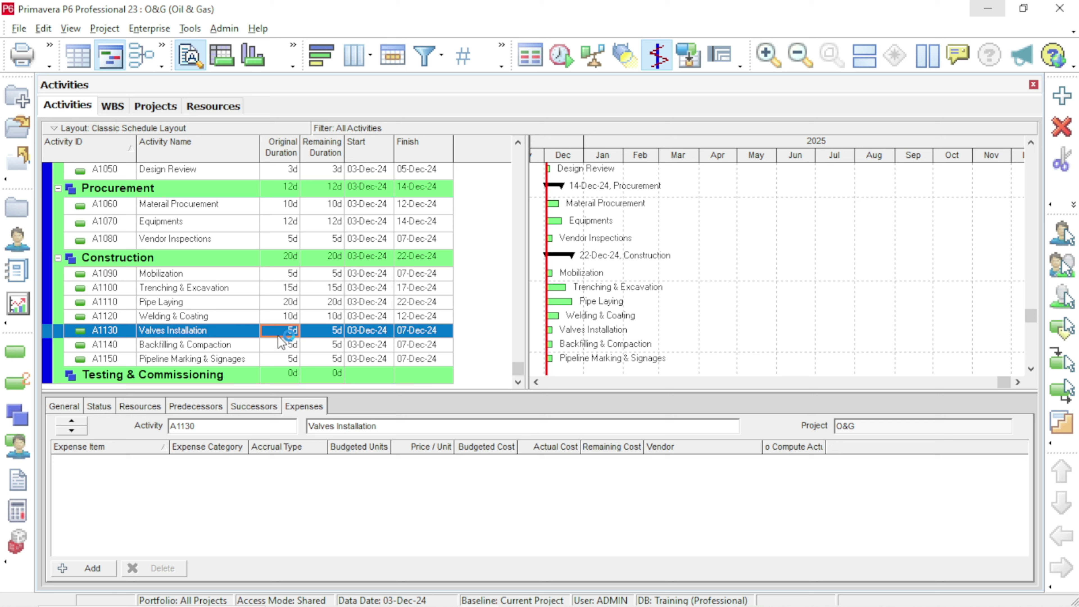
# - Set the original durations of Backfilling & Compaction to 8 days and Pipeline Marking & Signages to 4 days
pyautogui.click(278, 344)
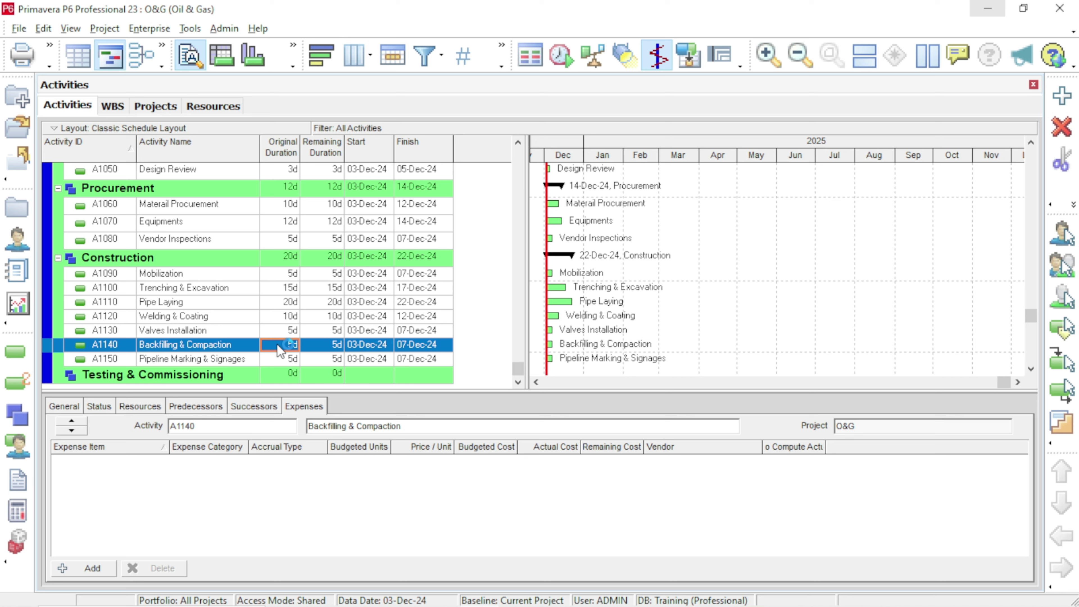
pyautogui.write('8')
pyautogui.click(275, 360)
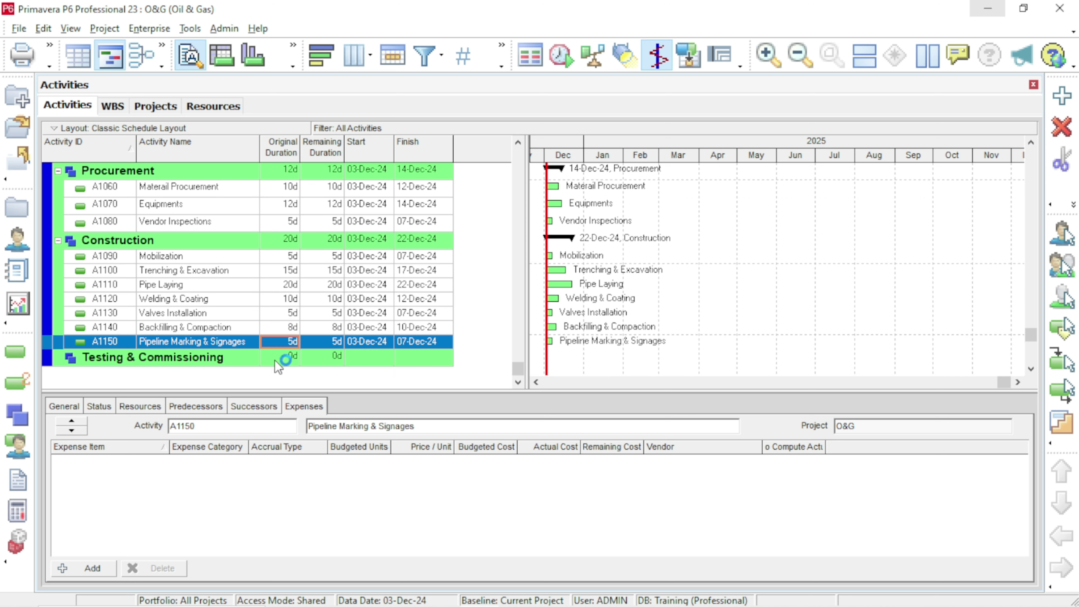
pyautogui.write('4')
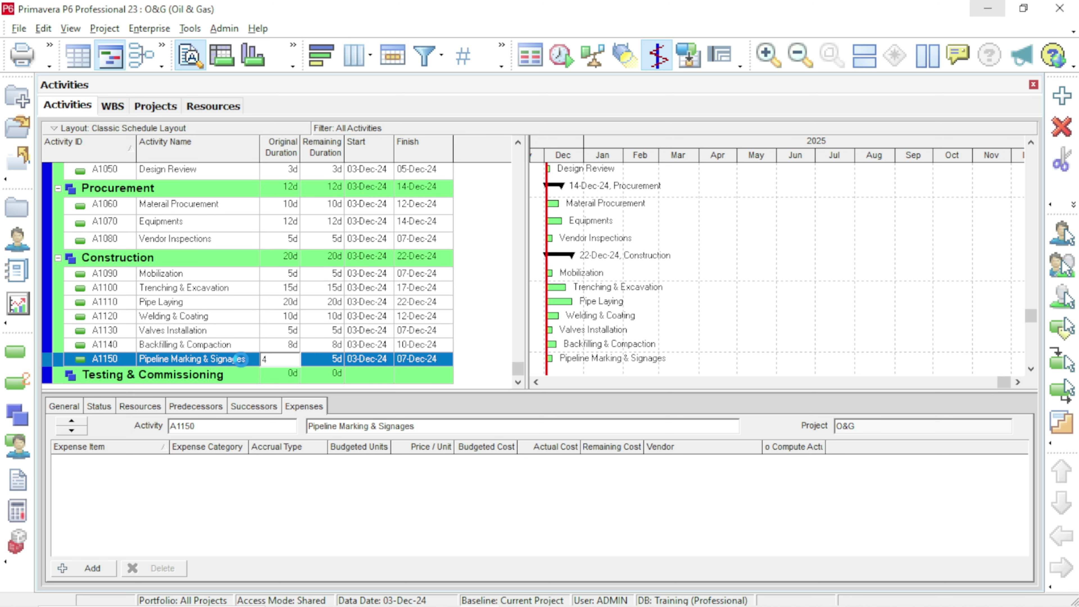
pyautogui.click(242, 359)
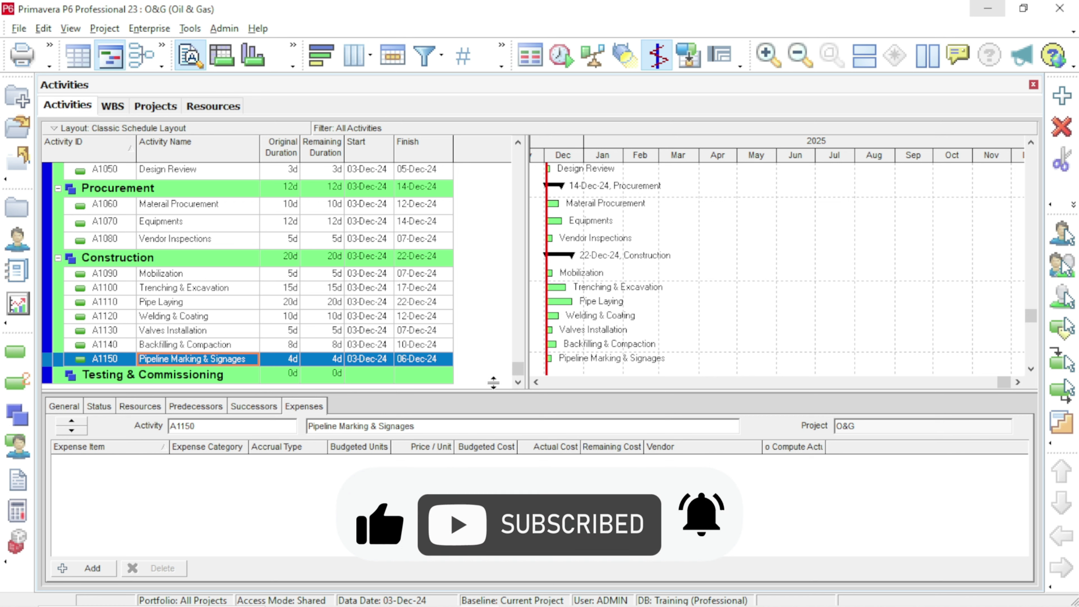
# - Enlarge the activity table and add five activities under the Testing & Commissioning WBS element
pyautogui.moveTo(507, 478); pyautogui.dragTo(507, 476)
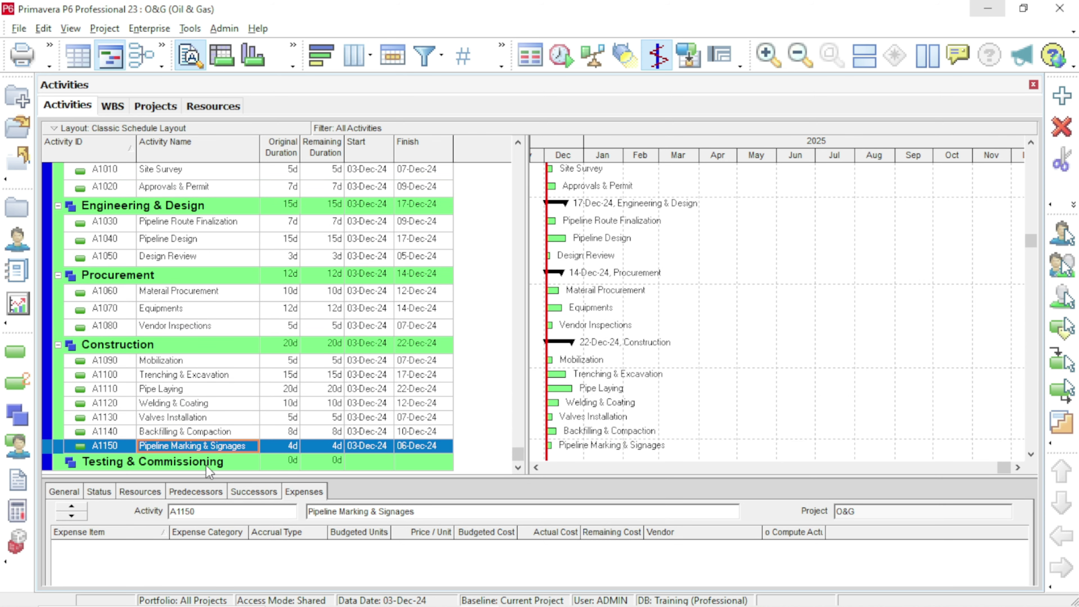
pyautogui.click(223, 461)
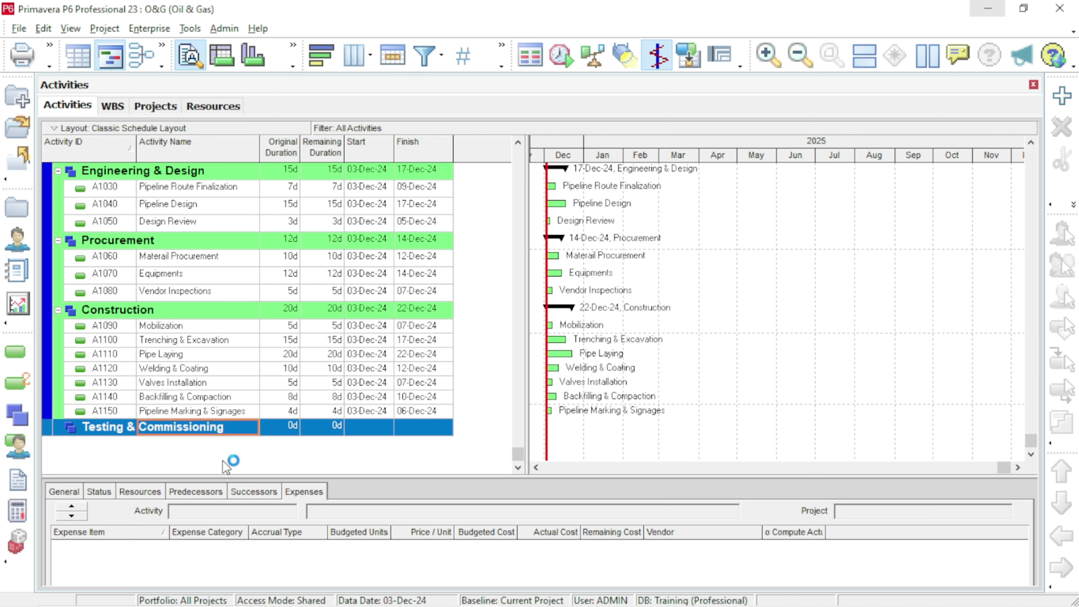
pyautogui.rightClick(233, 428)
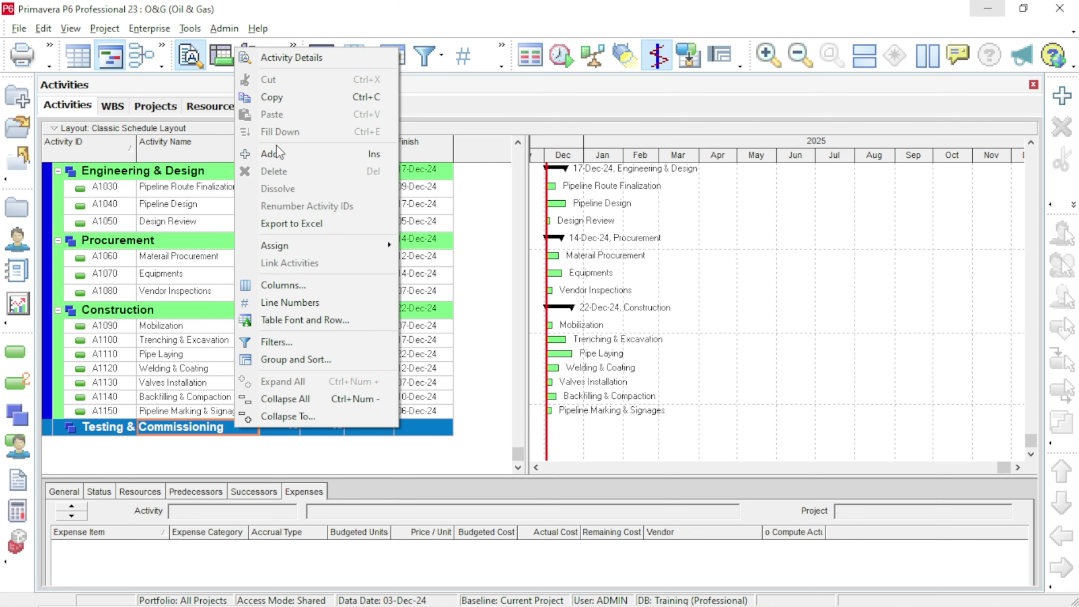
pyautogui.click(274, 154)
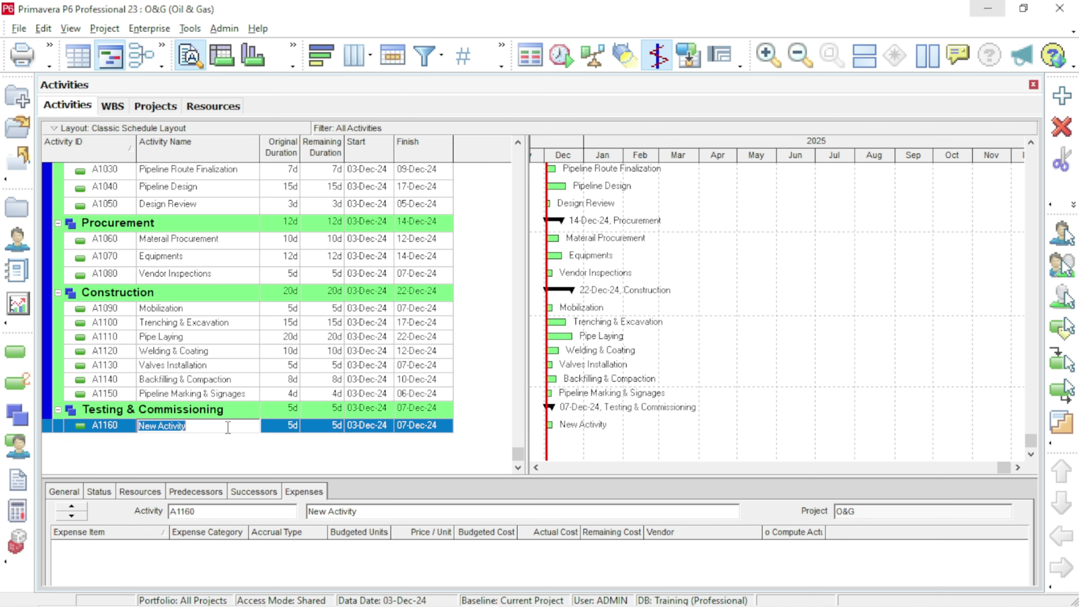
pyautogui.rightClick(122, 422)
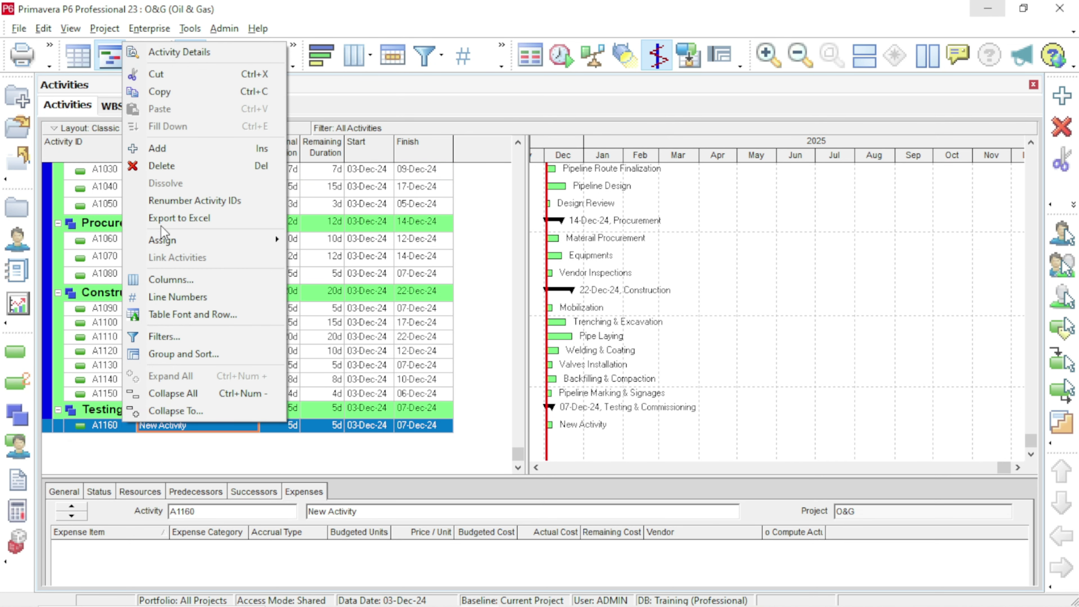
pyautogui.click(177, 149)
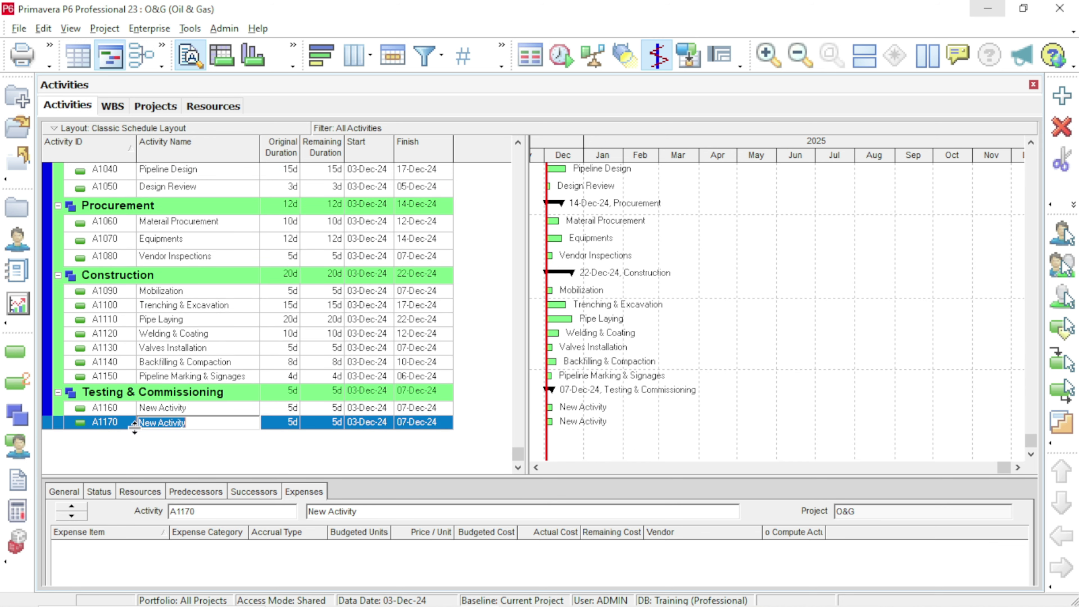
pyautogui.rightClick(128, 423)
pyautogui.click(162, 147)
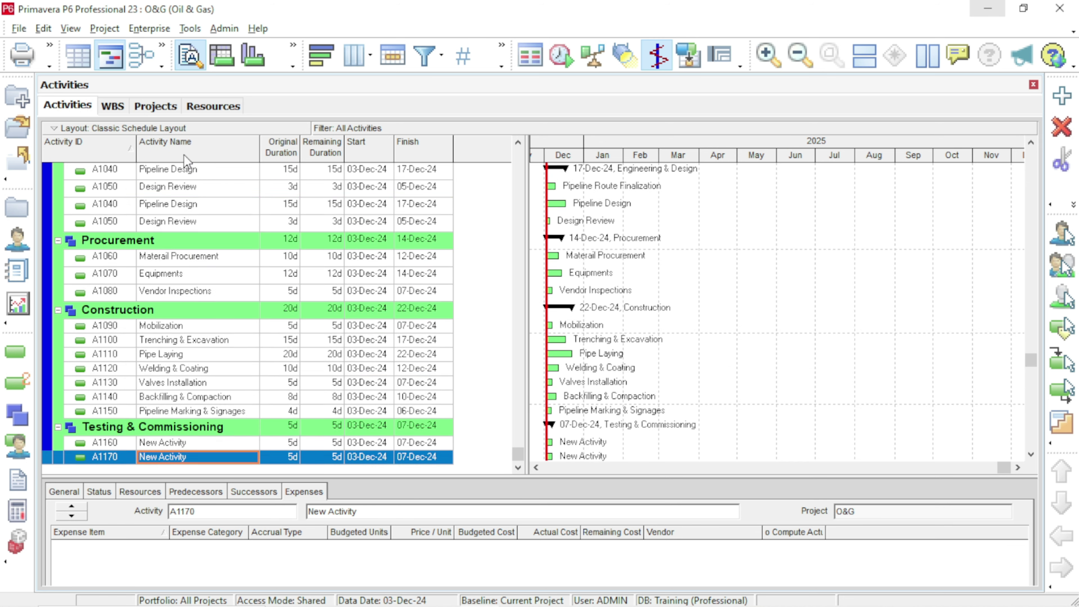
pyautogui.rightClick(123, 441)
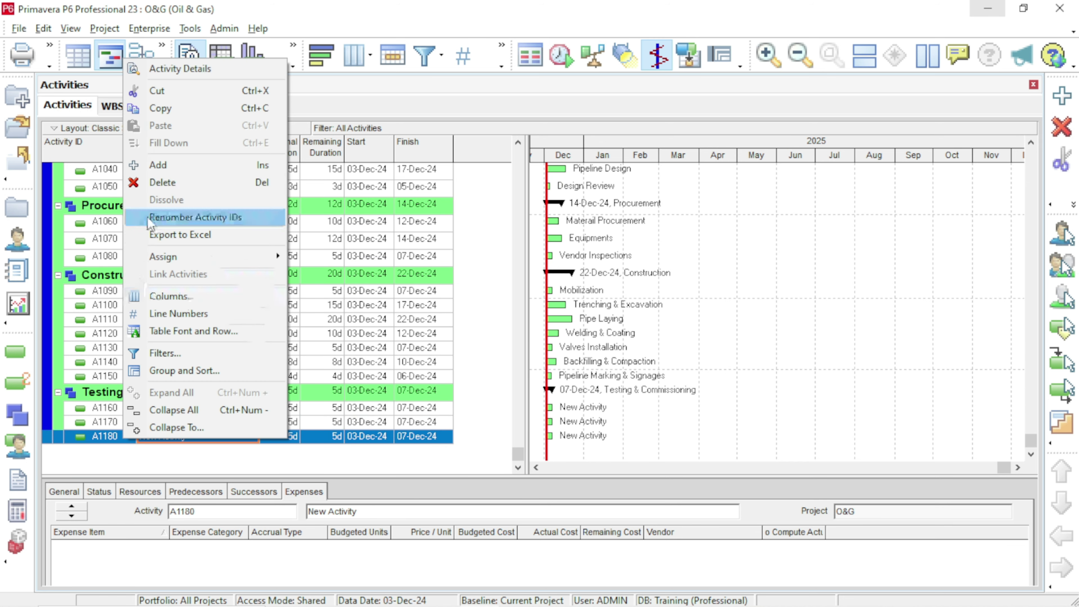
pyautogui.click(162, 163)
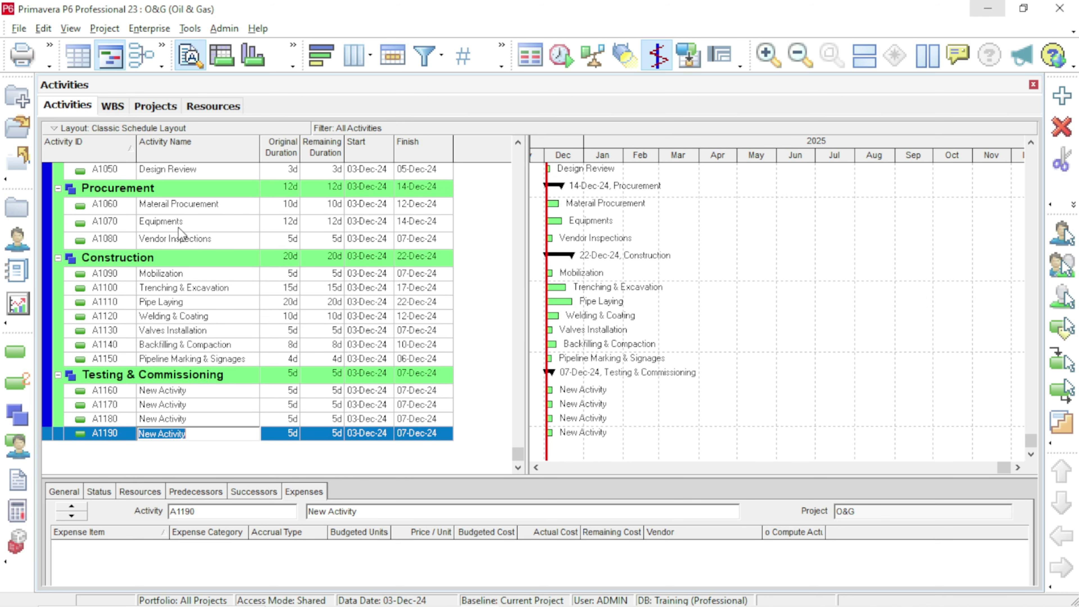
pyautogui.rightClick(132, 442)
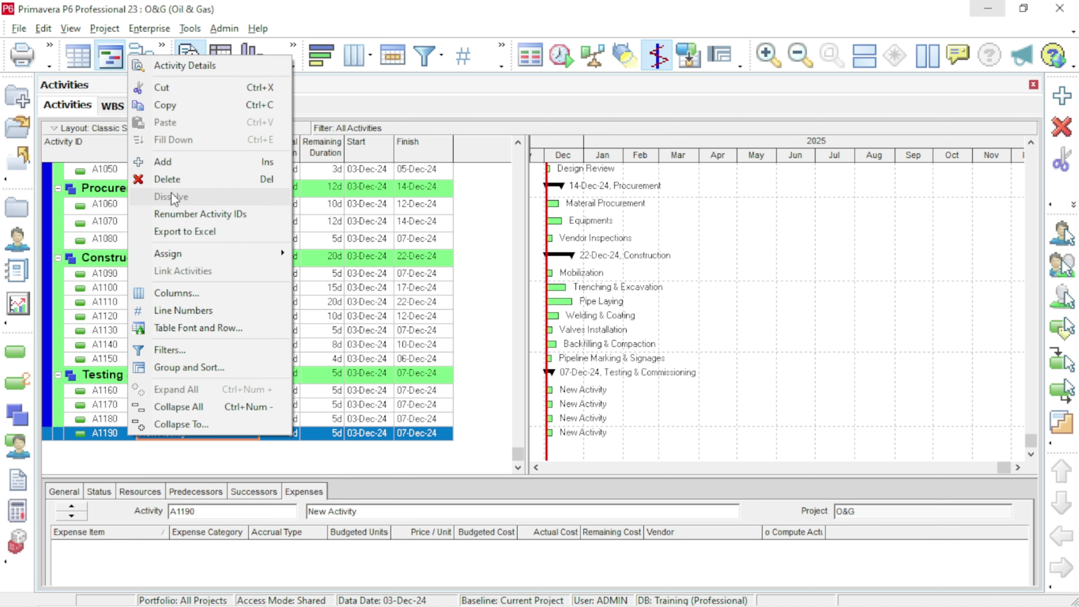
pyautogui.click(174, 166)
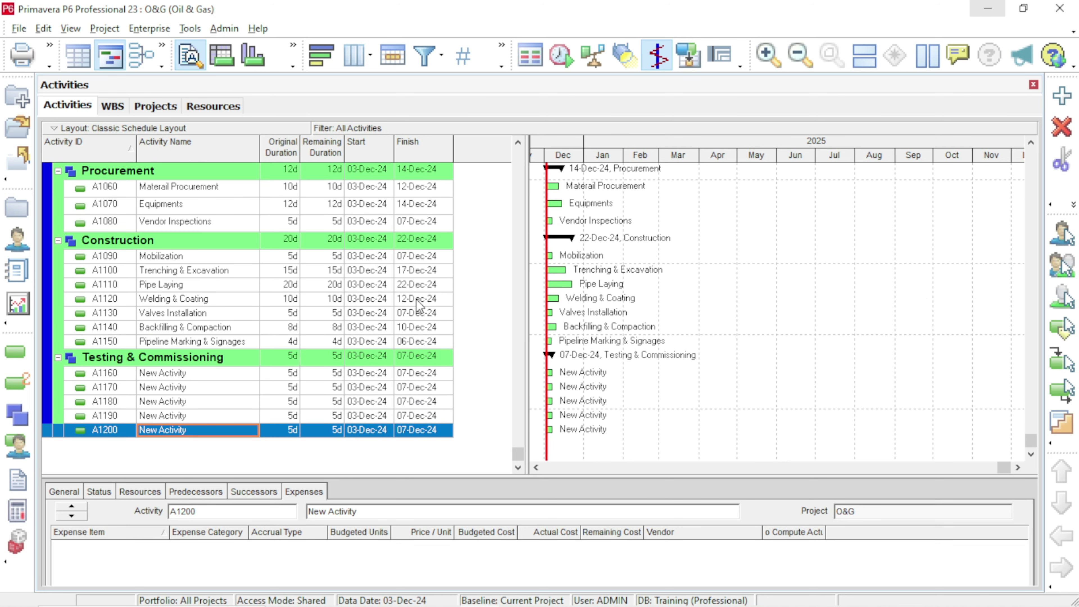
# - Switch to the Oil & Gas Pipeline Project workbook in Excel, review the WBS-05 activities and durations, and return to Primavera P6
pyautogui.moveTo(493, 605)
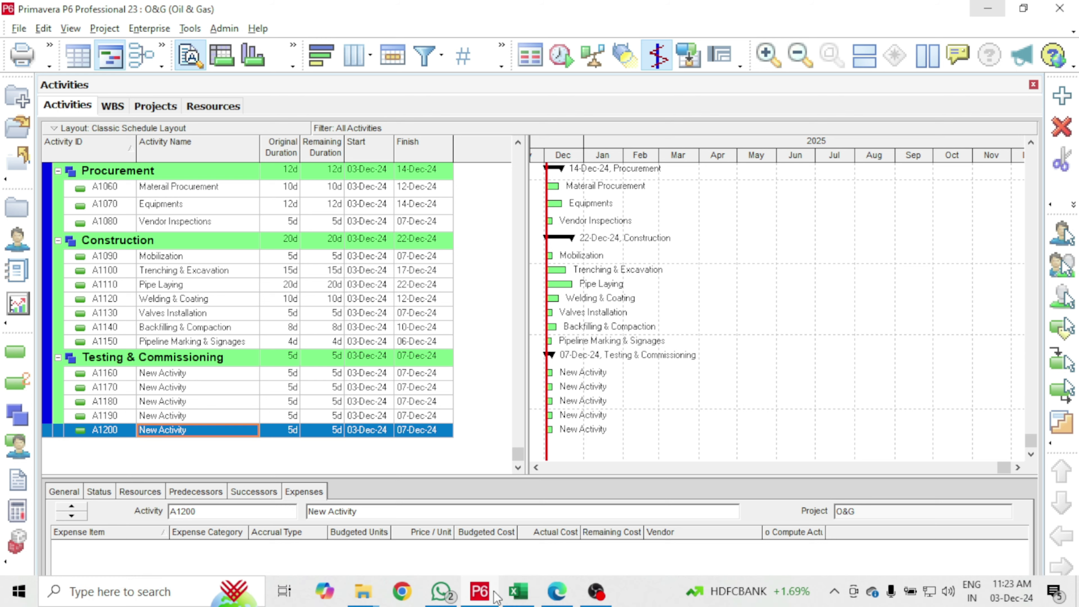
pyautogui.click(513, 600)
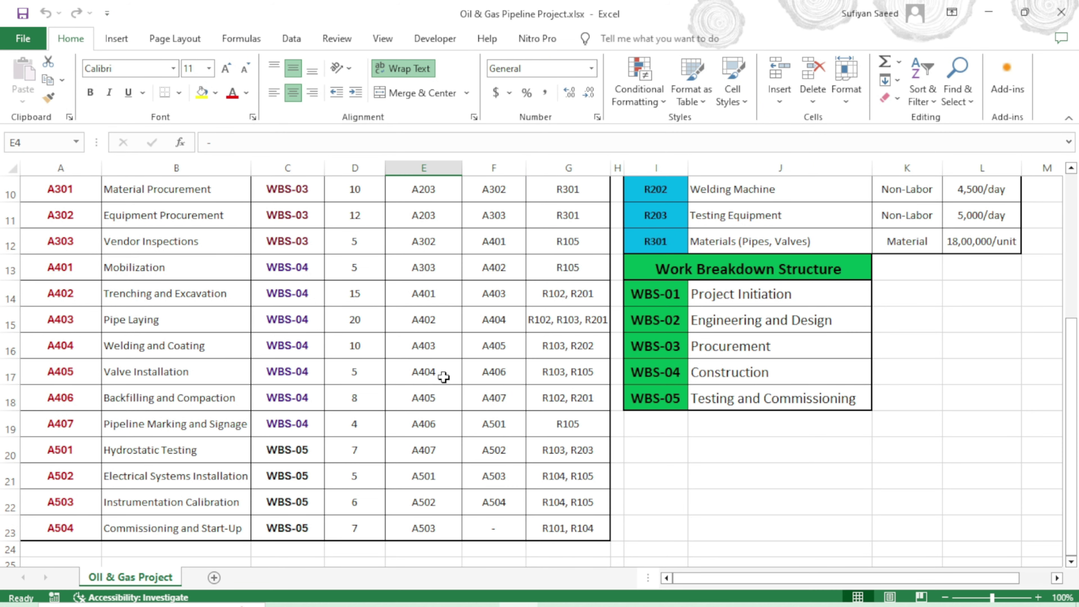
pyautogui.scroll(-2, 451, 366)
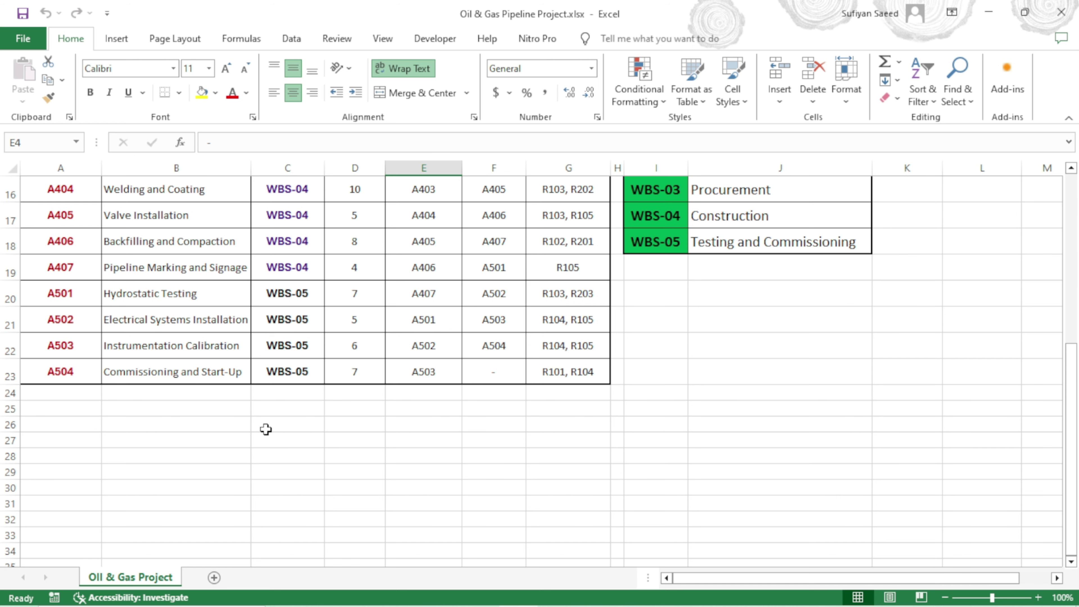
pyautogui.scroll(1, 426, 458)
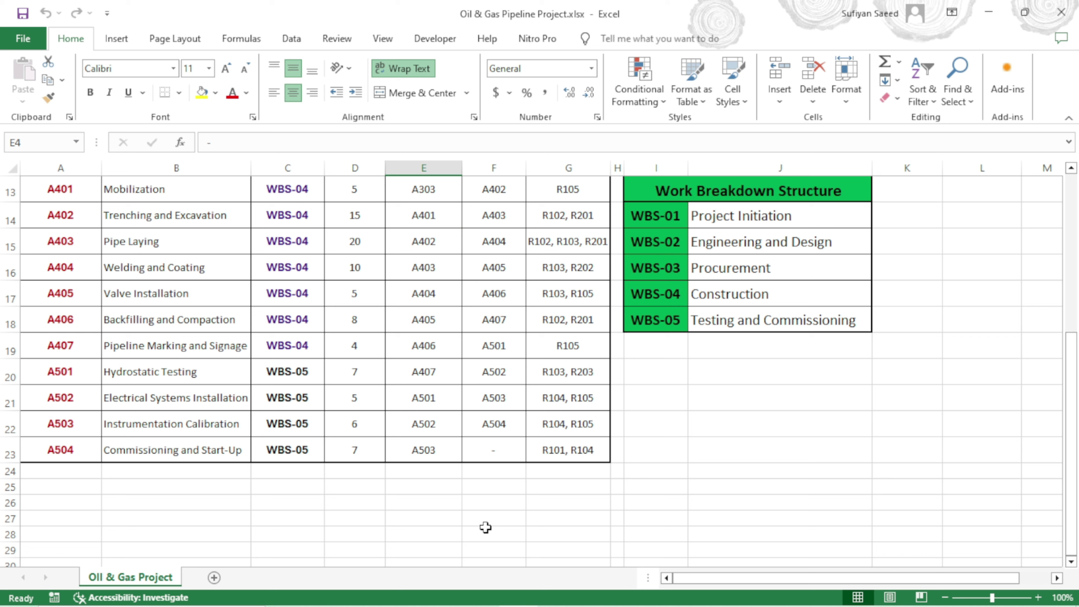
pyautogui.moveTo(488, 603)
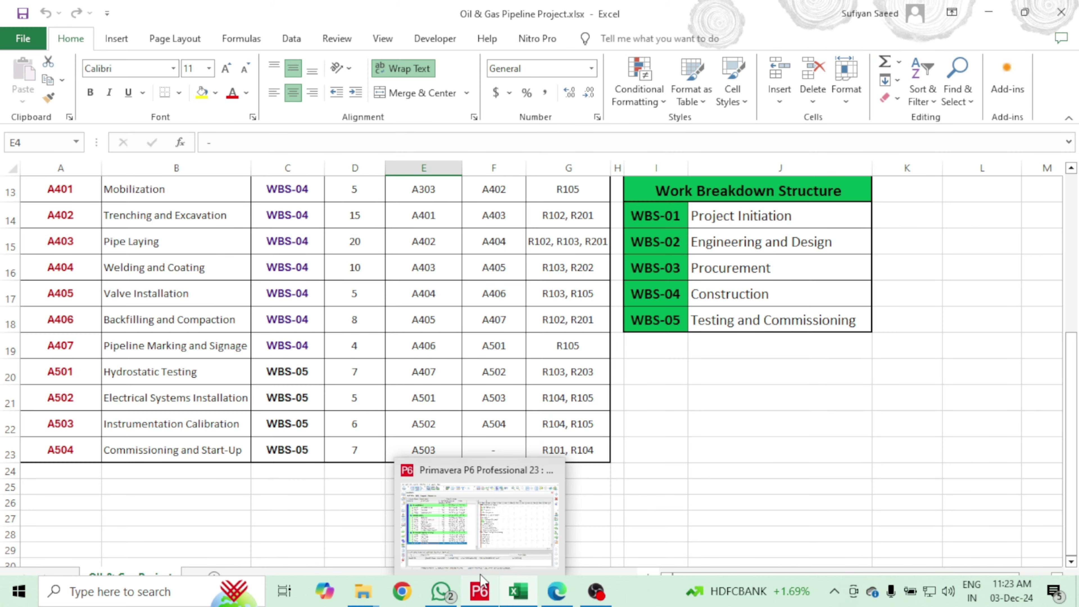
pyautogui.click(478, 550)
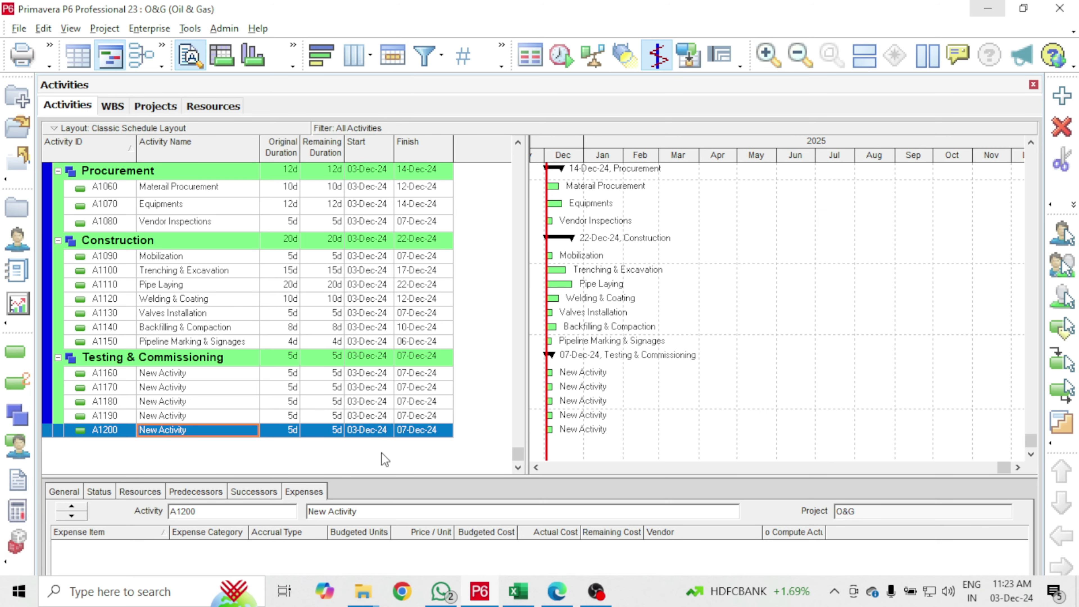
pyautogui.click(527, 600)
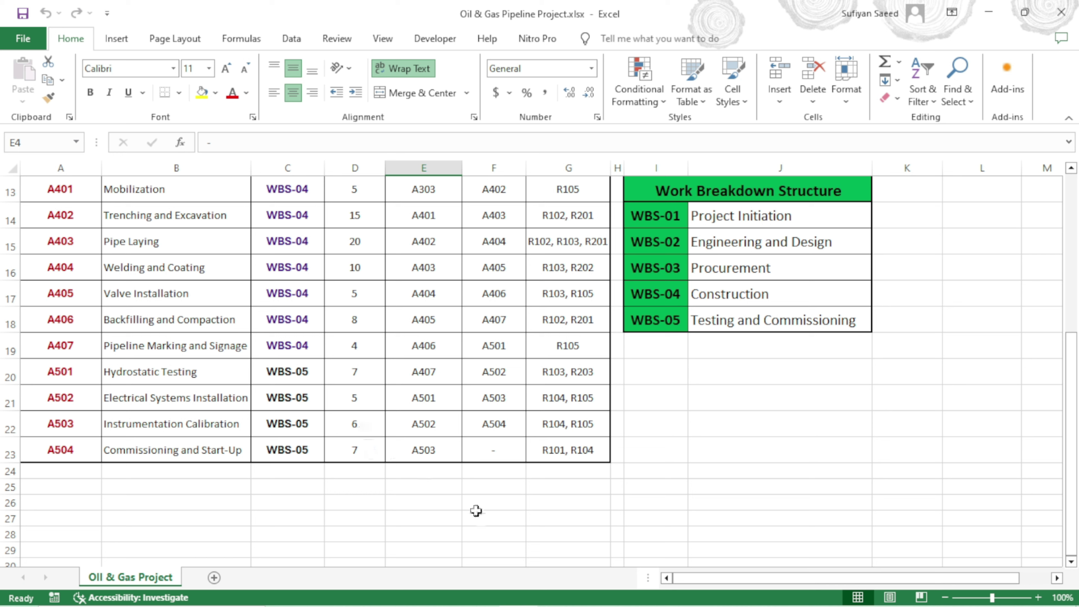
pyautogui.moveTo(480, 601)
pyautogui.click(479, 592)
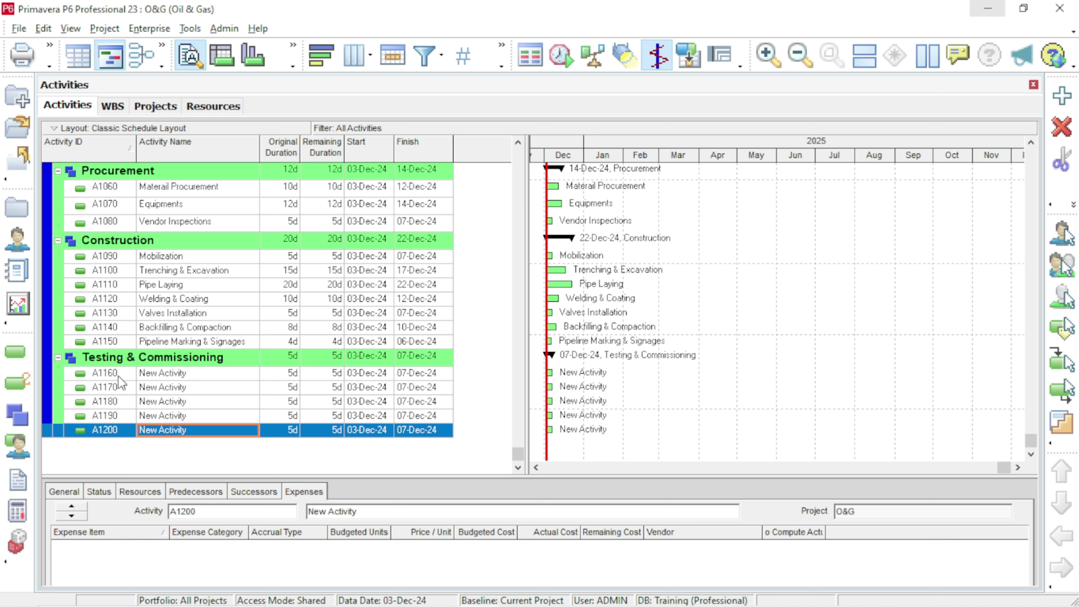
# - Delete the fifth, surplus activity from the Testing & Commissioning WBS element
pyautogui.rightClick(116, 431)
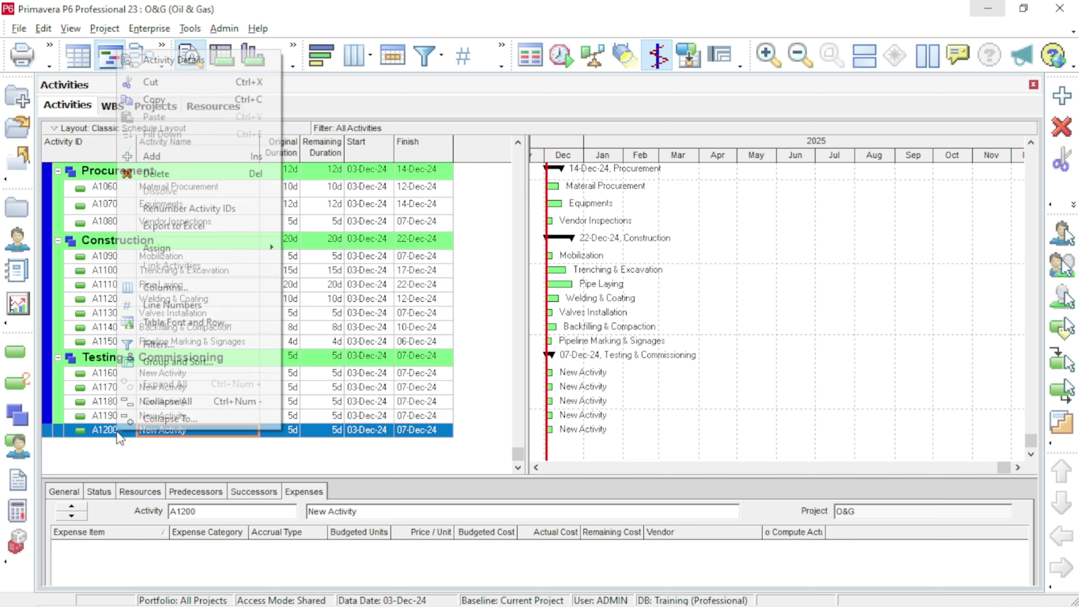
pyautogui.click(158, 172)
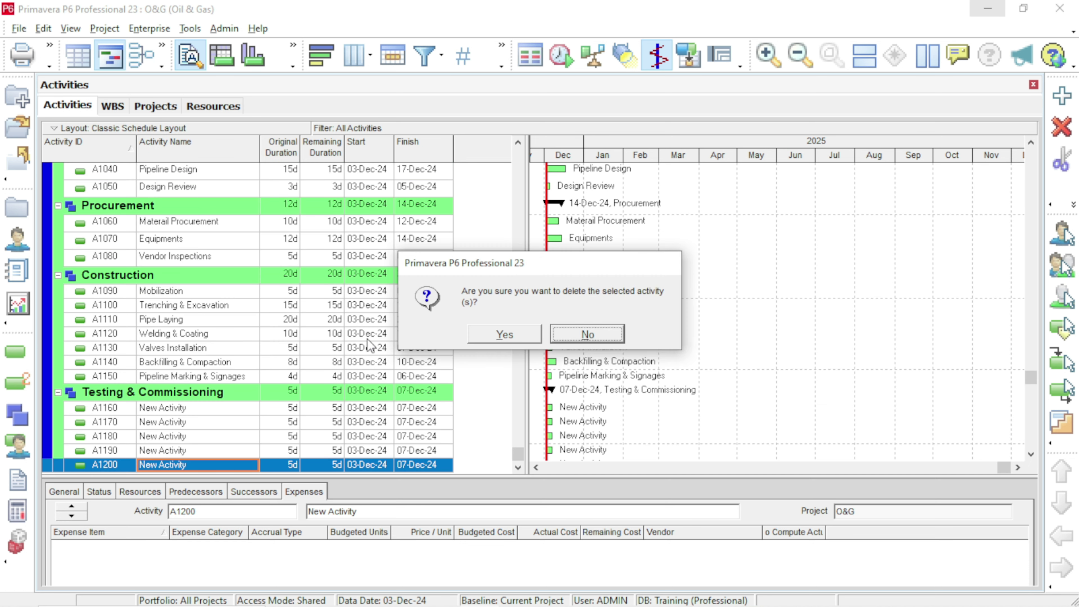
pyautogui.click(512, 336)
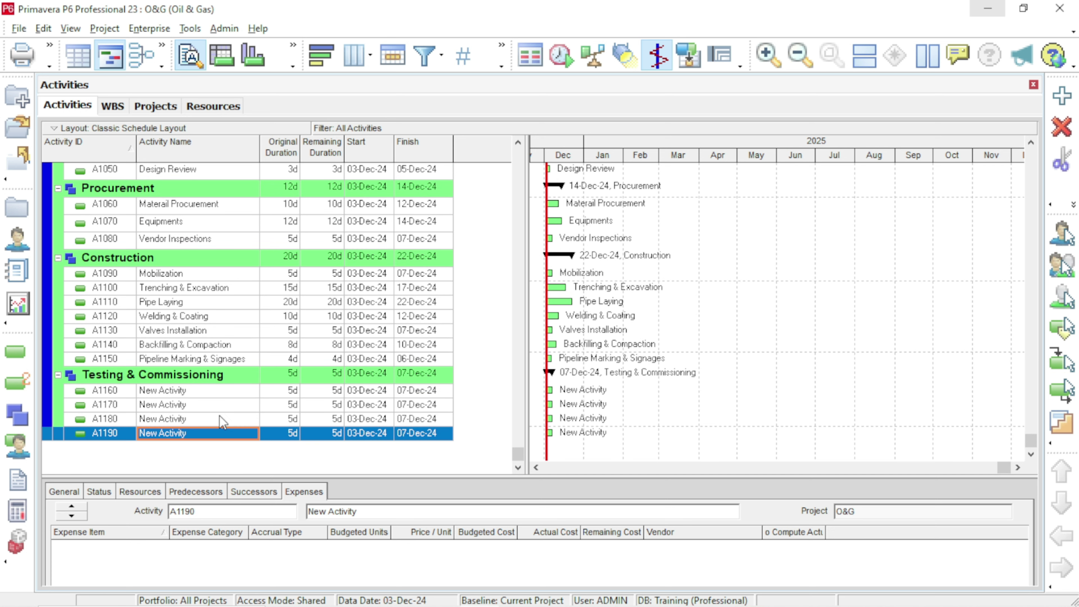
# - Switch to the Oil & Gas Pipeline Project workbook in Excel, check the durations of the four WBS-05 activities, and return to Primavera P6
pyautogui.click(236, 394)
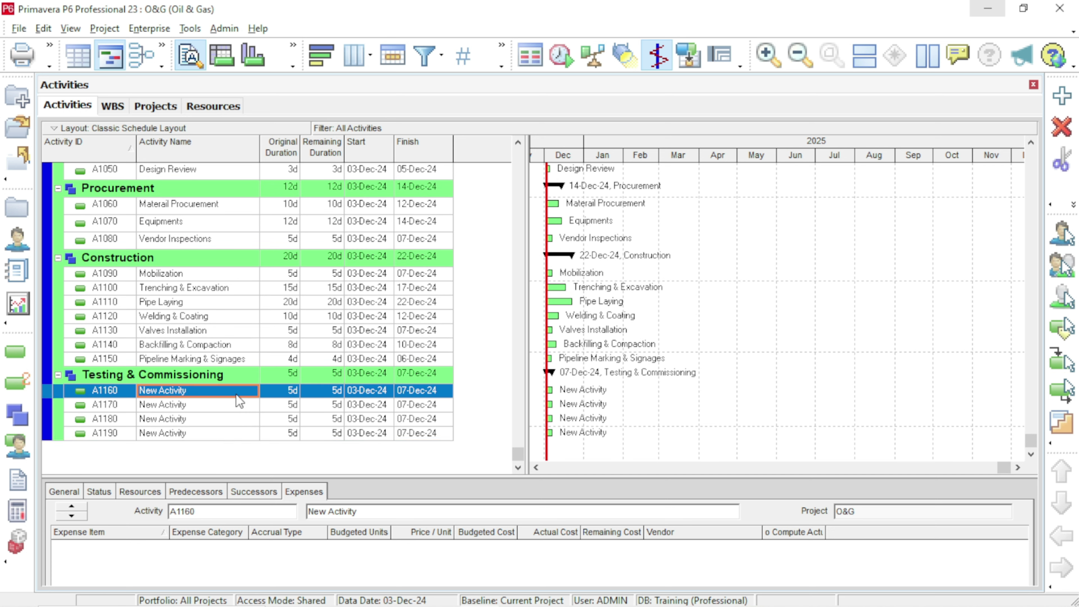
pyautogui.click(288, 394)
pyautogui.moveTo(579, 578)
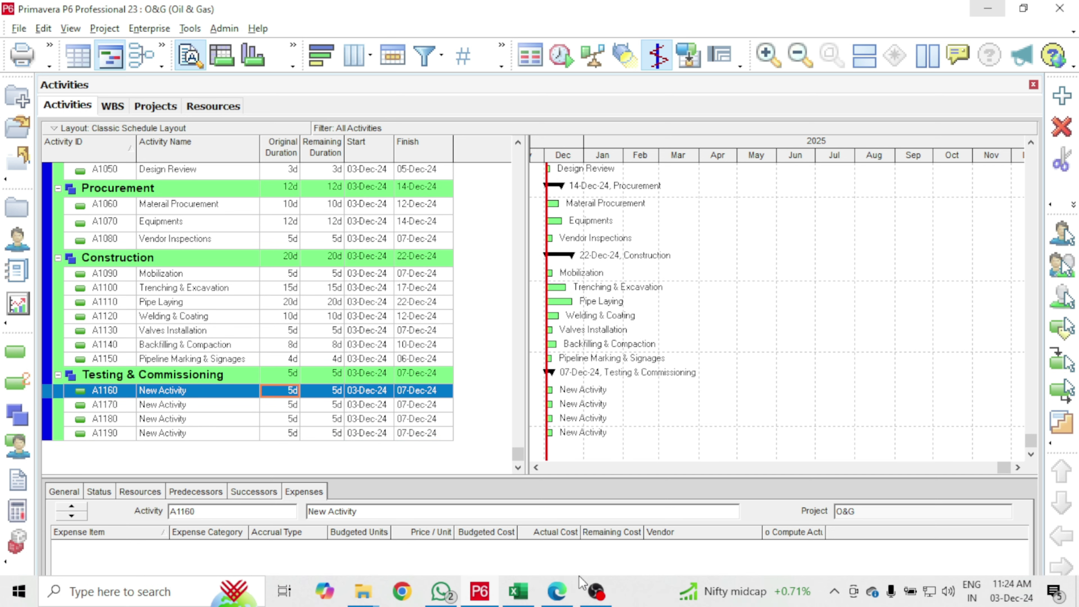
pyautogui.click(522, 593)
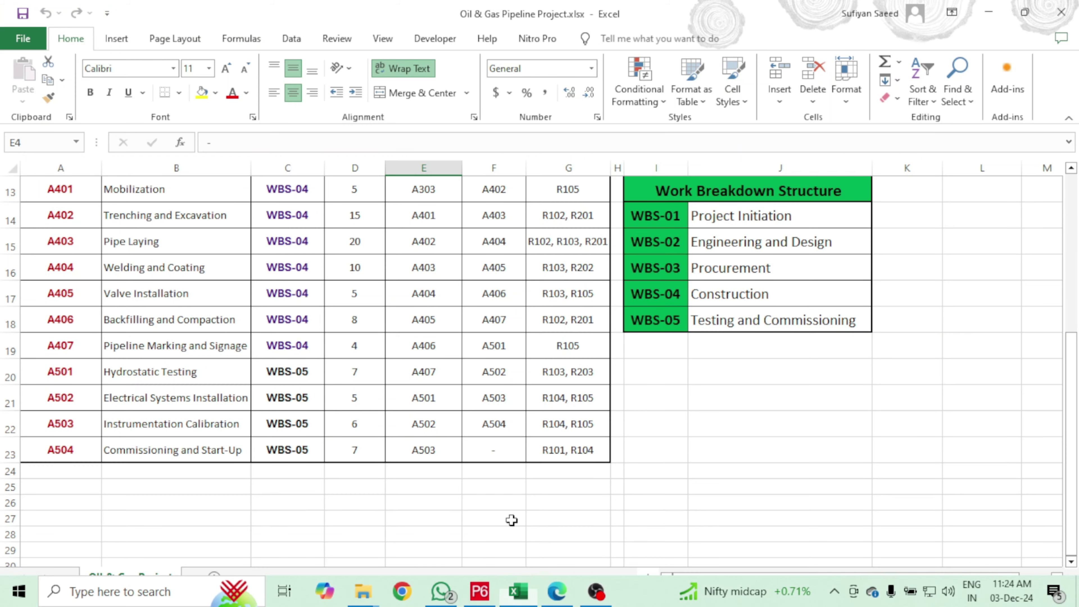
pyautogui.moveTo(479, 602)
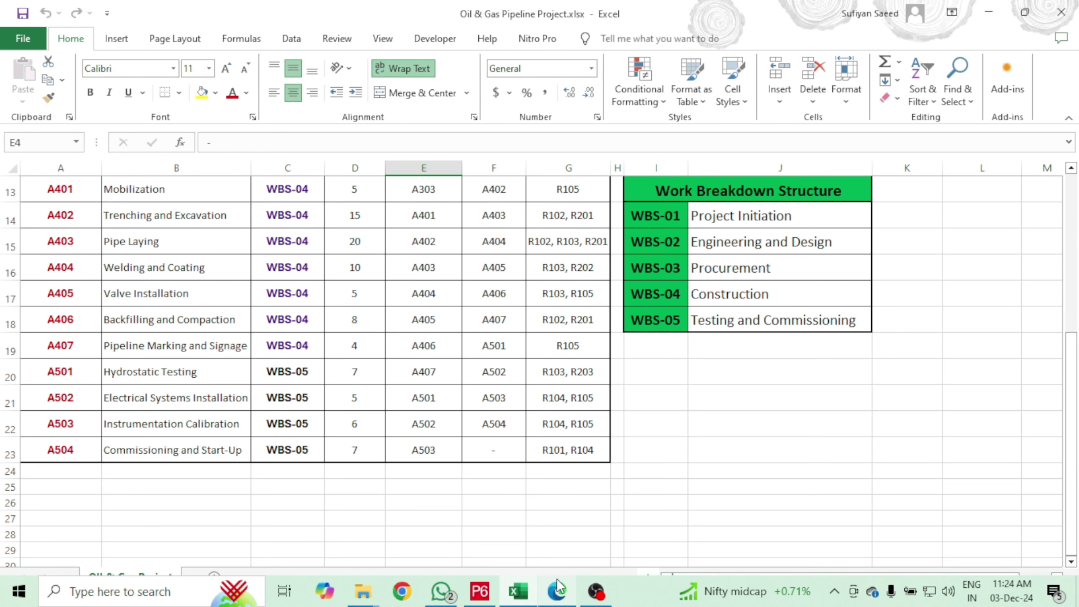
pyautogui.moveTo(519, 593)
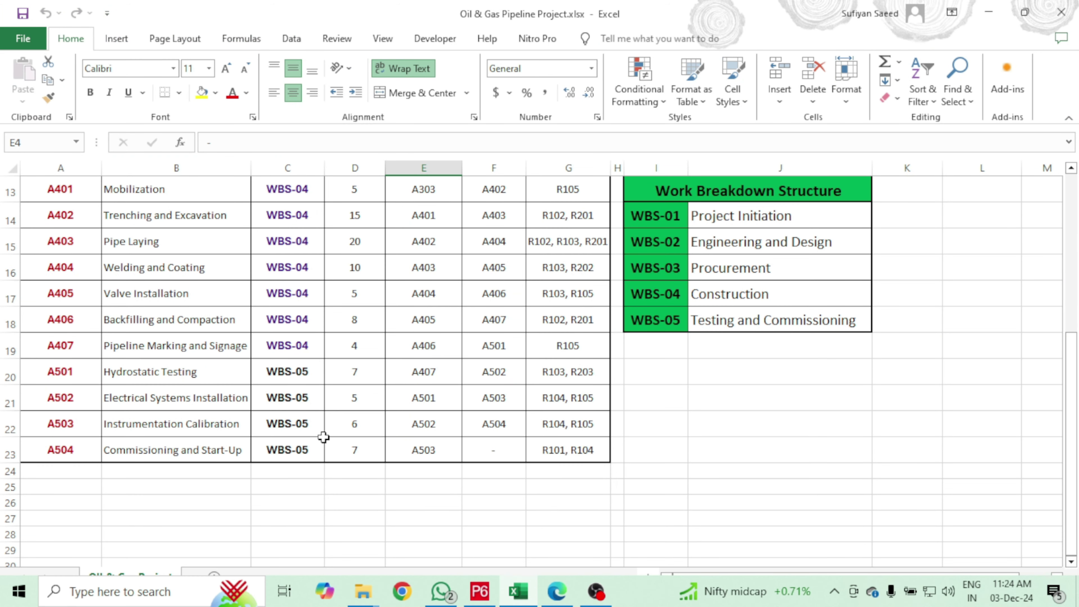
pyautogui.click(481, 597)
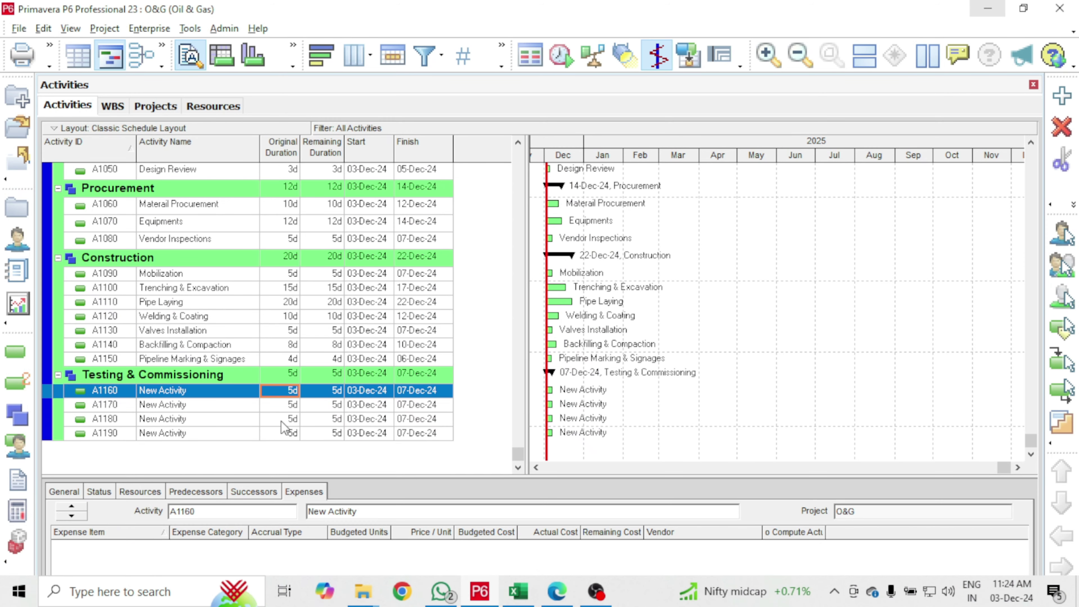
# - Set the original durations under Testing & Commissioning to 7 days for A1160, 6 days for A1180 and 7 days for A1190
pyautogui.scroll(1, 279, 399)
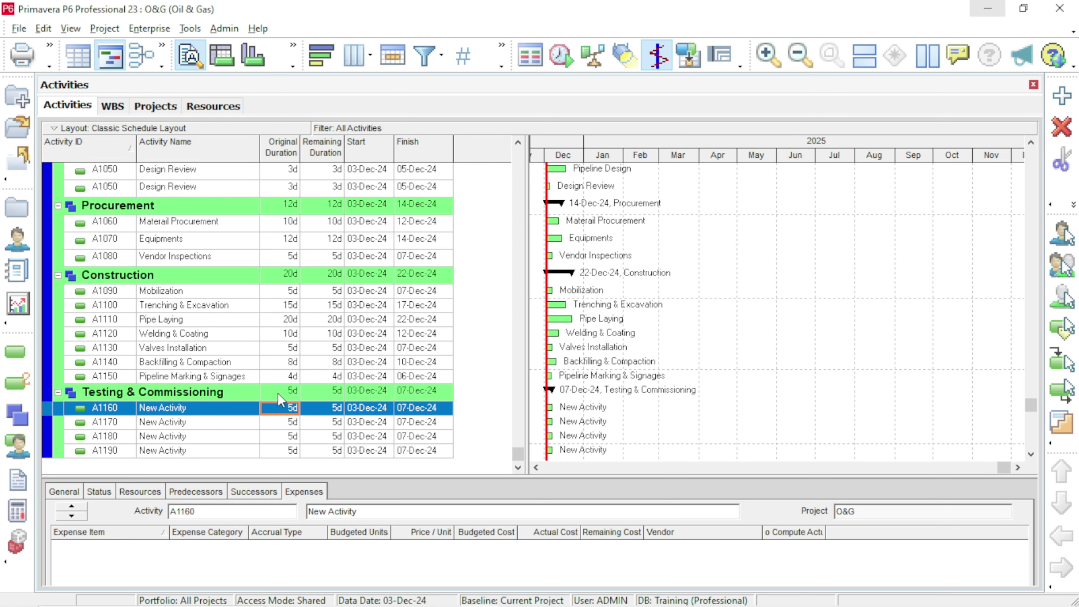
pyautogui.write('7')
pyautogui.click(281, 438)
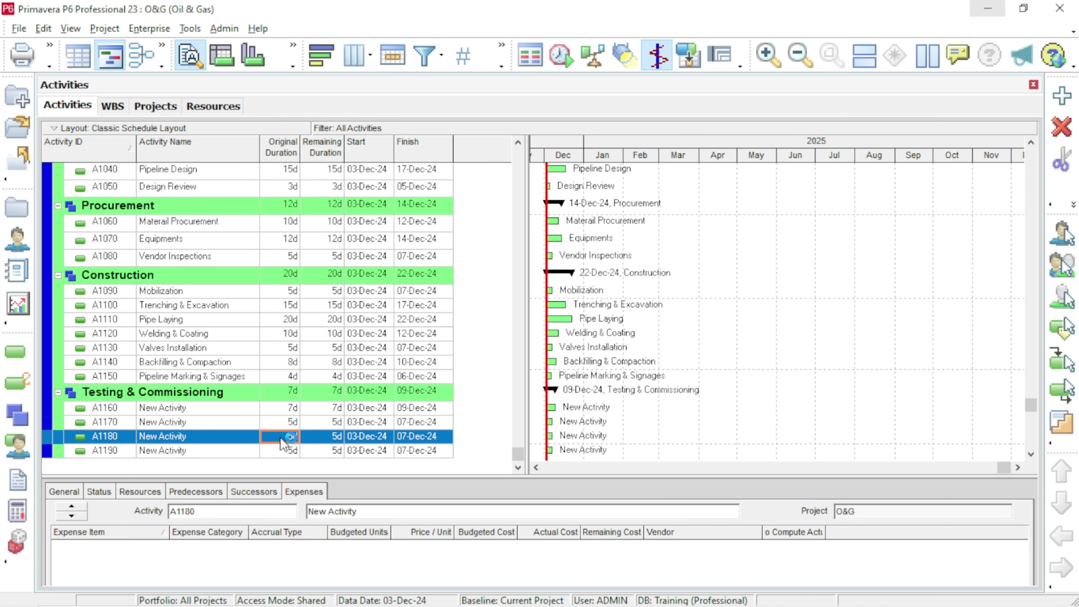
pyautogui.write('6')
pyautogui.press('Return')
pyautogui.click(281, 450)
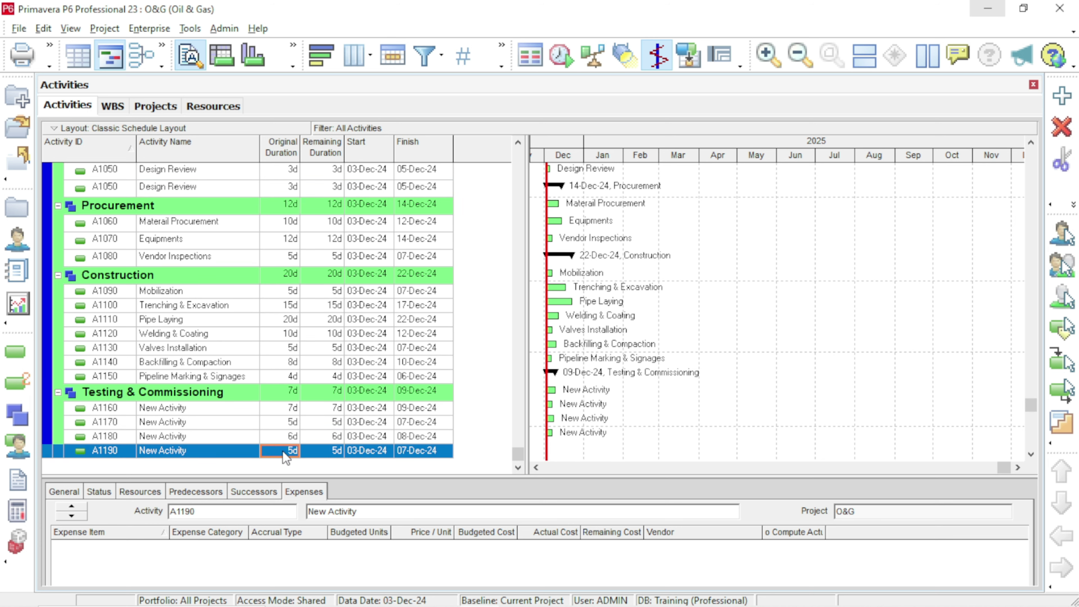
pyautogui.write('7')
pyautogui.press('Return')
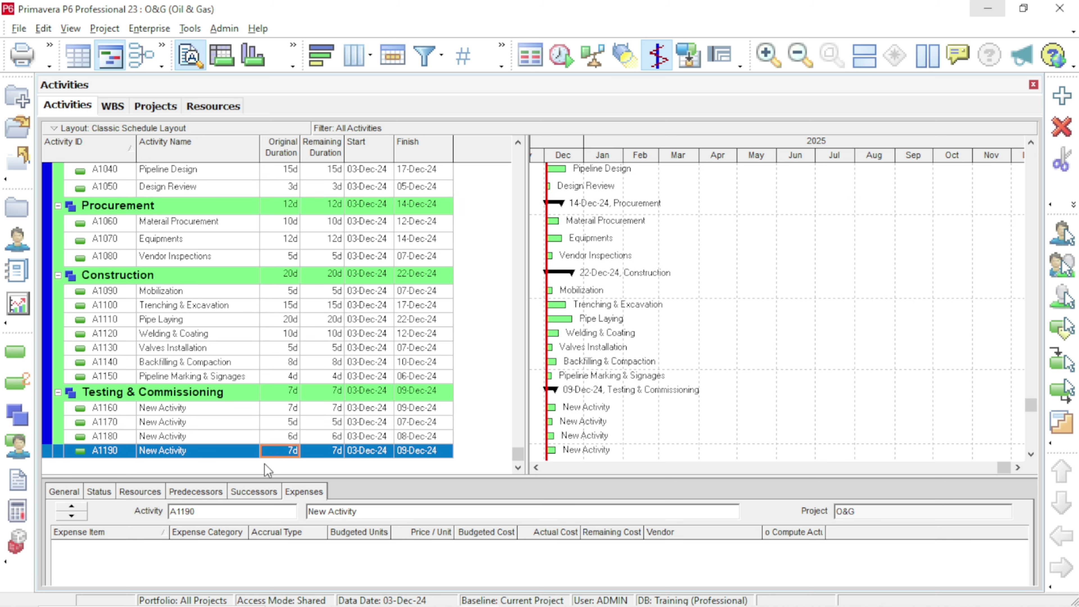
# - Rename activity A1160, the first under Testing & Commissioning, as Hydrostatic Testing
pyautogui.click(219, 413)
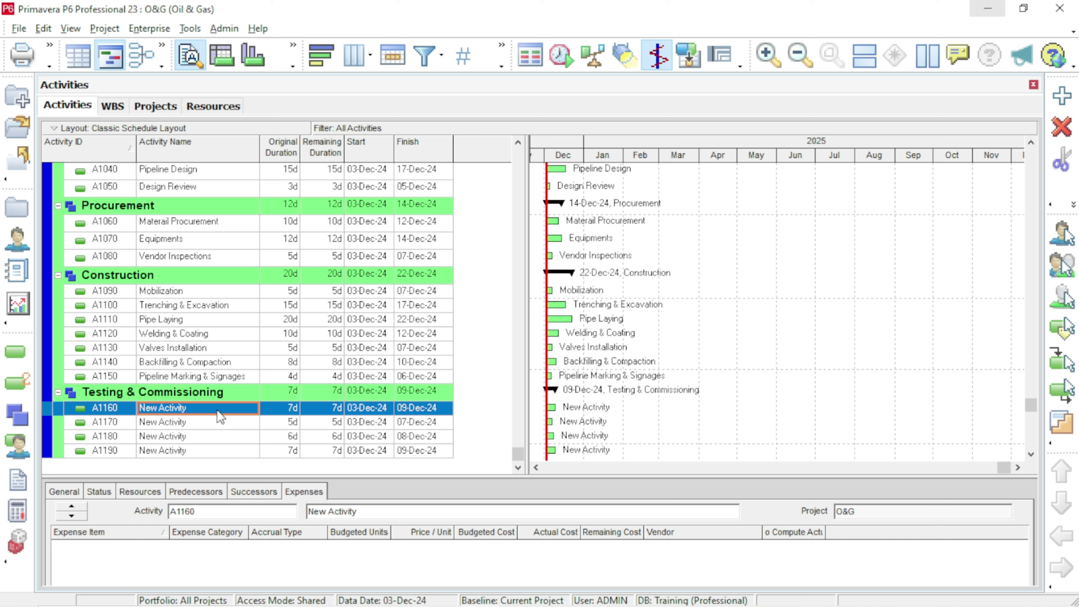
pyautogui.write('Hydrostatic Te')
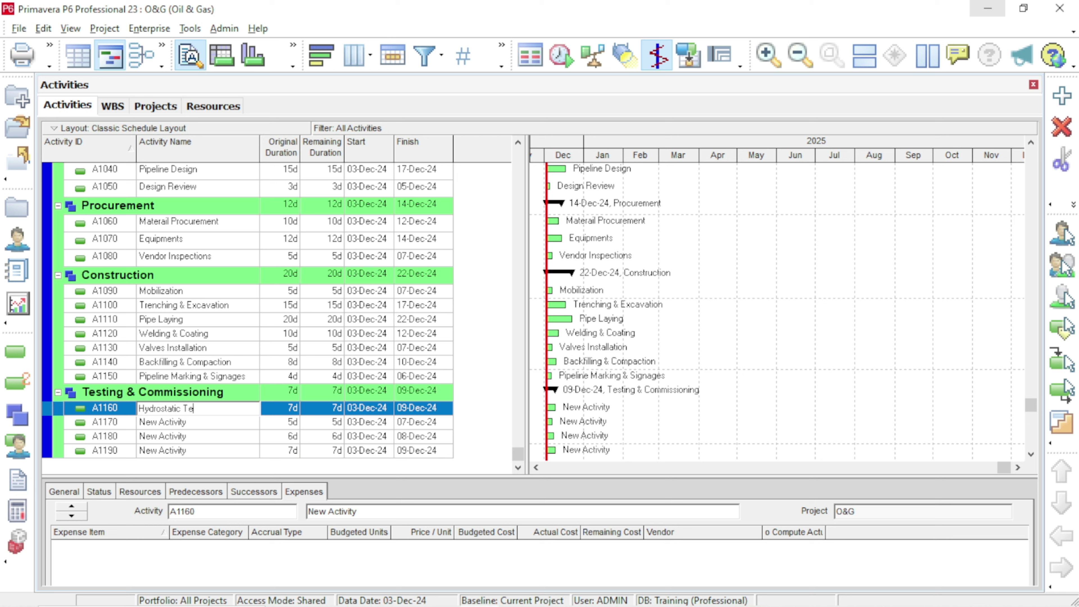
pyautogui.write('sting')
pyautogui.click(206, 423)
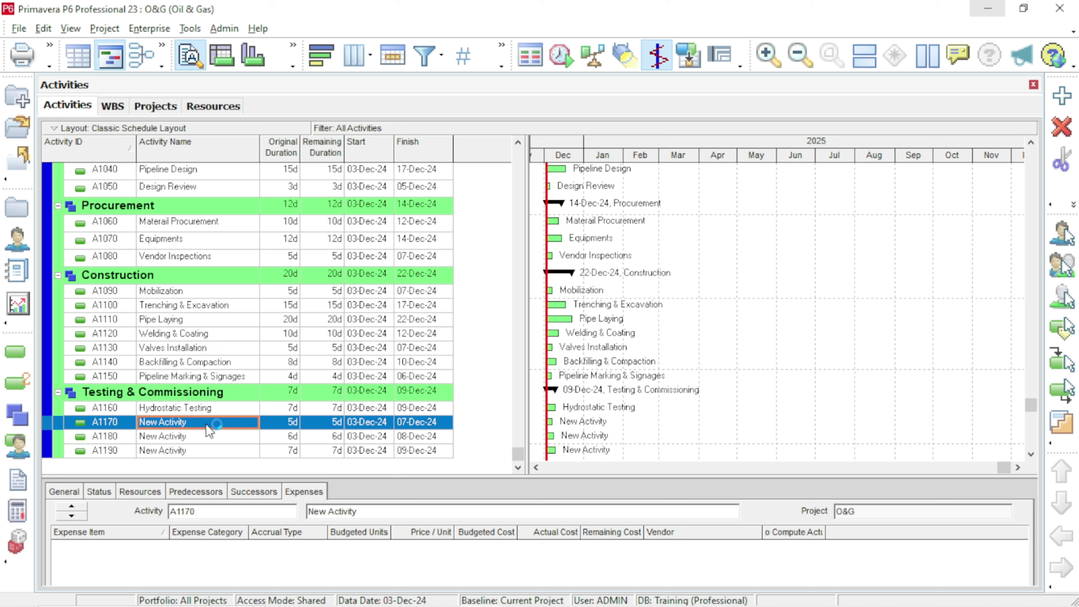
# - Name activity A1170 "Electrical System Installation" and activity A1180 "Instrmentation Calibration" under Testing & Commissioning
pyautogui.write('Electrical Syst')
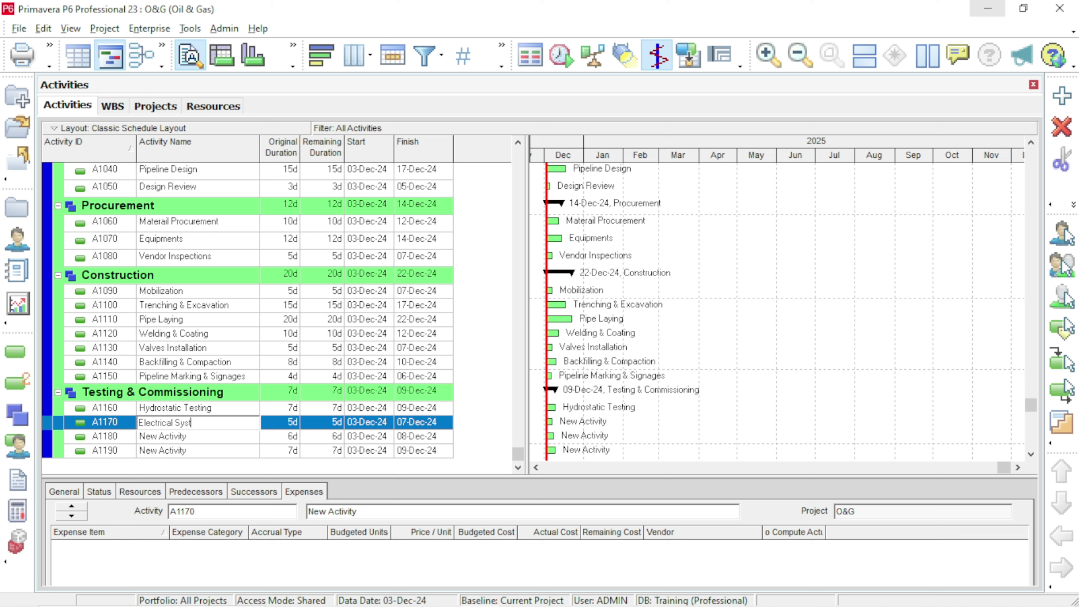
pyautogui.write('em Installation')
pyautogui.click(201, 436)
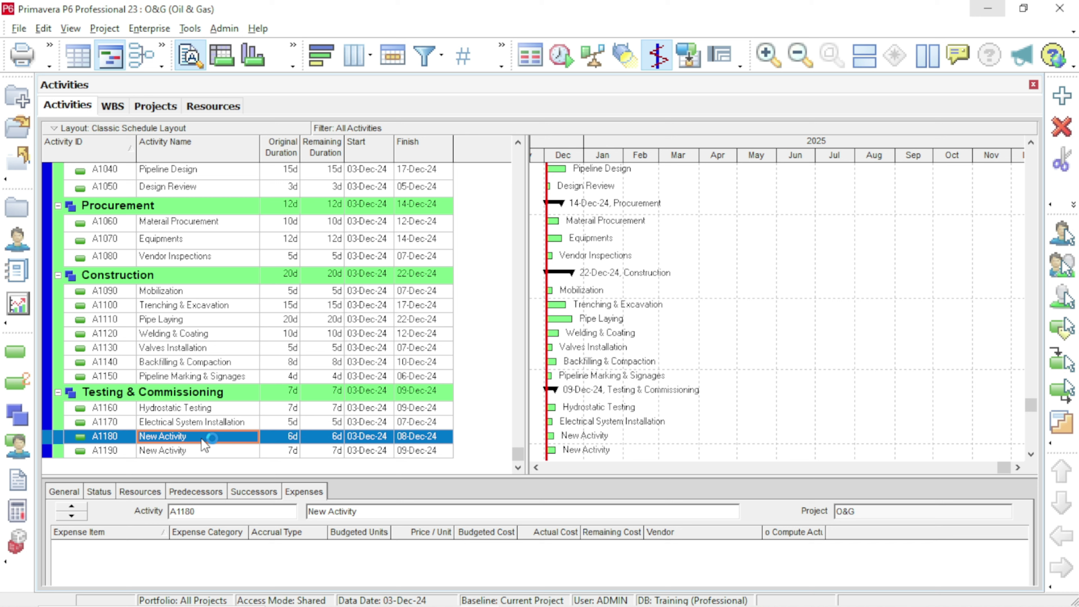
pyautogui.write('Ins')
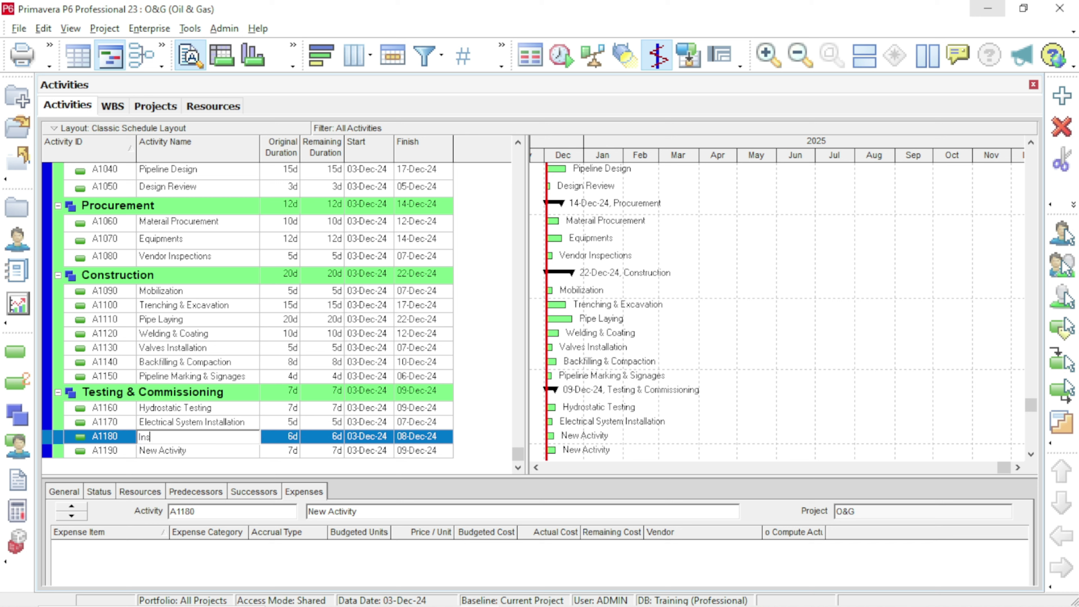
pyautogui.write('trmentation Calibration')
# - Name activity A1190 under Testing & Commissioning "Commissioning & Startup"
pyautogui.click(188, 454)
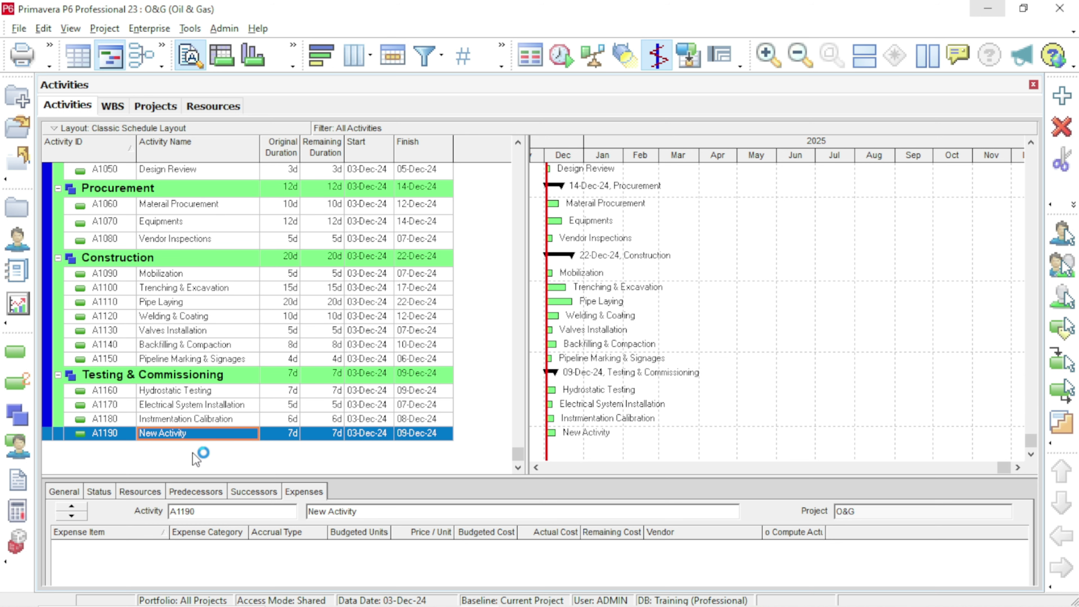
pyautogui.write('Comm')
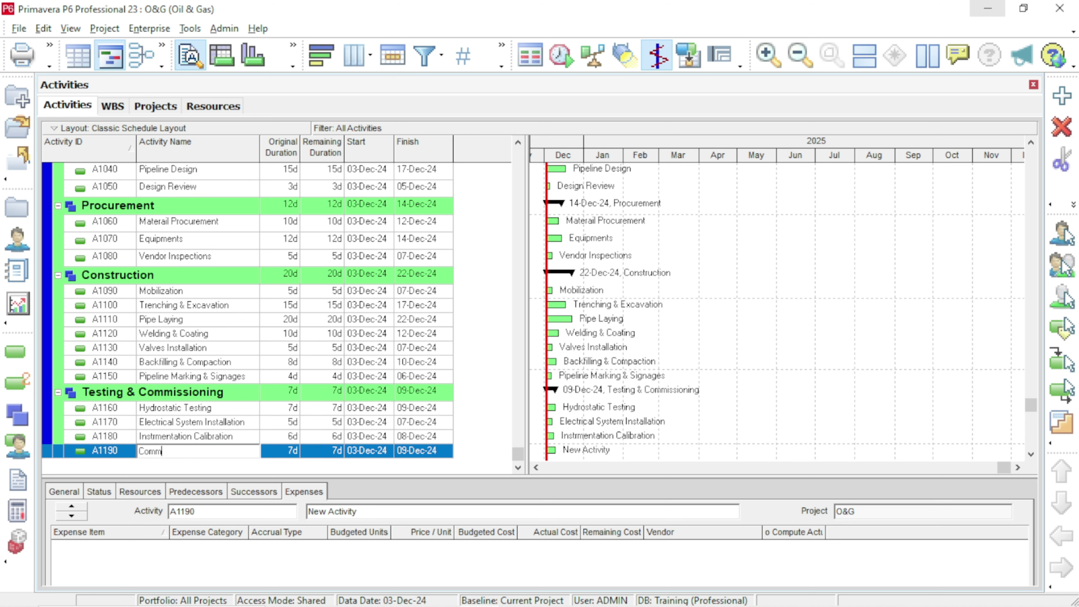
pyautogui.write('issioning & Startup')
pyautogui.click(469, 421)
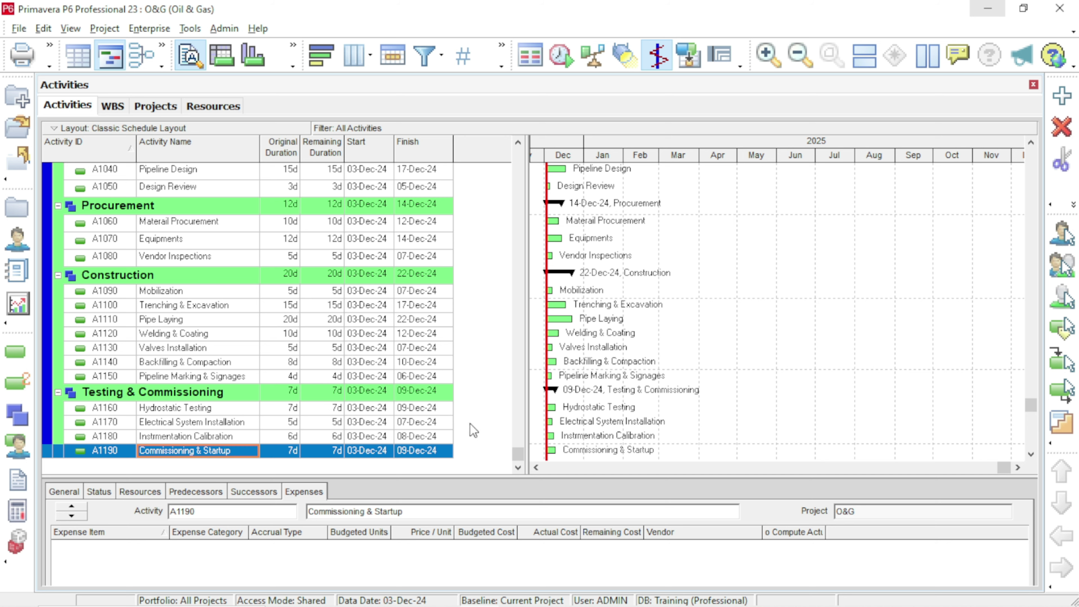
# - Narrow the Activity Name column and the activity table, and stretch the Gantt chart's timescale slightly
pyautogui.scroll(5, 197, 359)
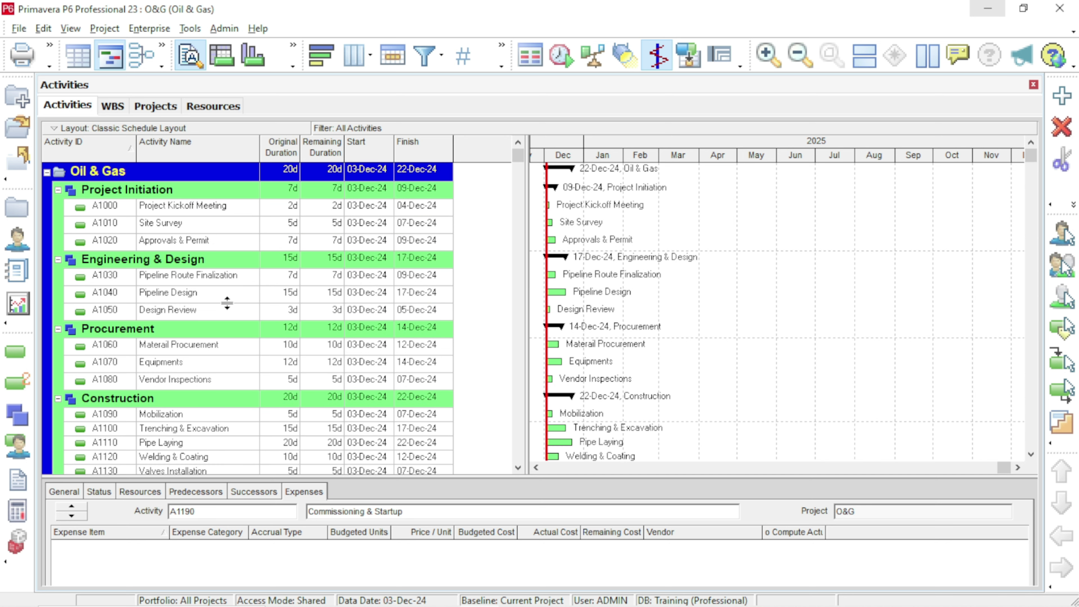
pyautogui.moveTo(260, 148); pyautogui.dragTo(246, 149)
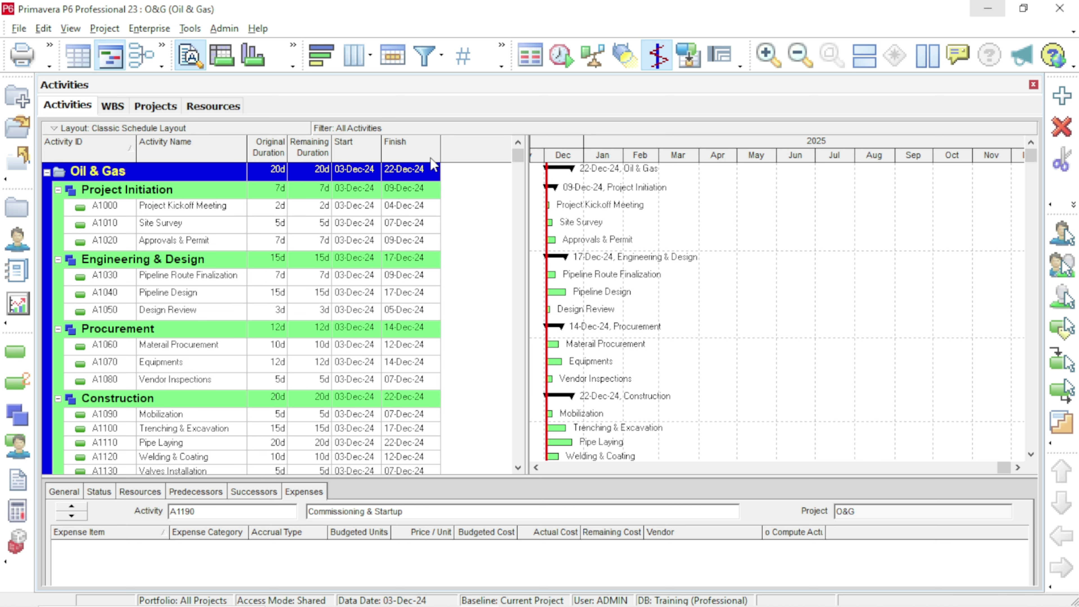
pyautogui.moveTo(529, 178); pyautogui.dragTo(471, 183)
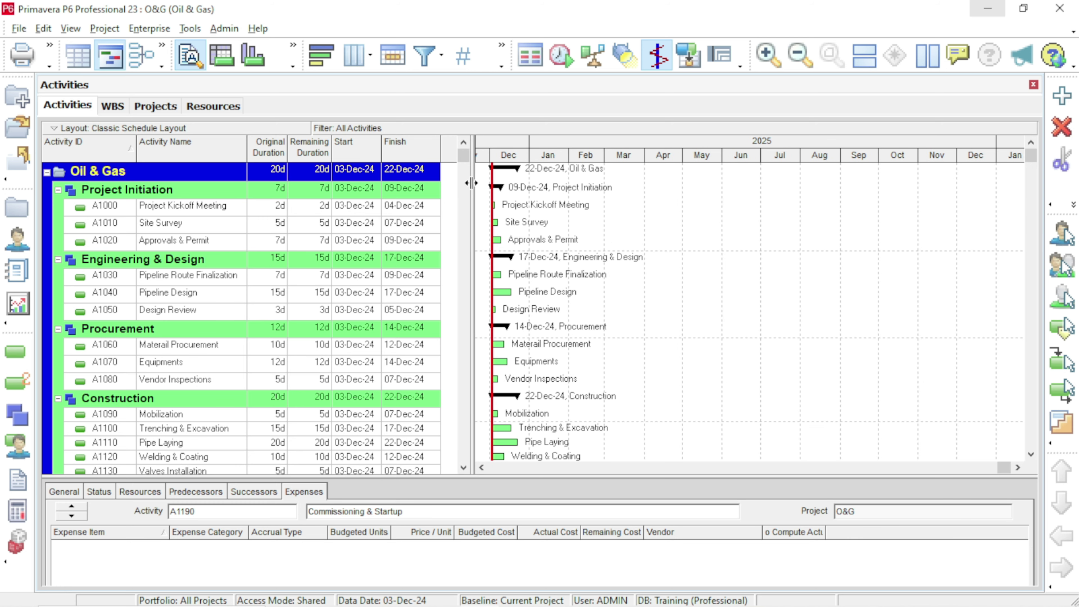
pyautogui.moveTo(599, 160); pyautogui.dragTo(627, 182)
pyautogui.scroll(-1, 147, 406)
pyautogui.scroll(-3, 147, 407)
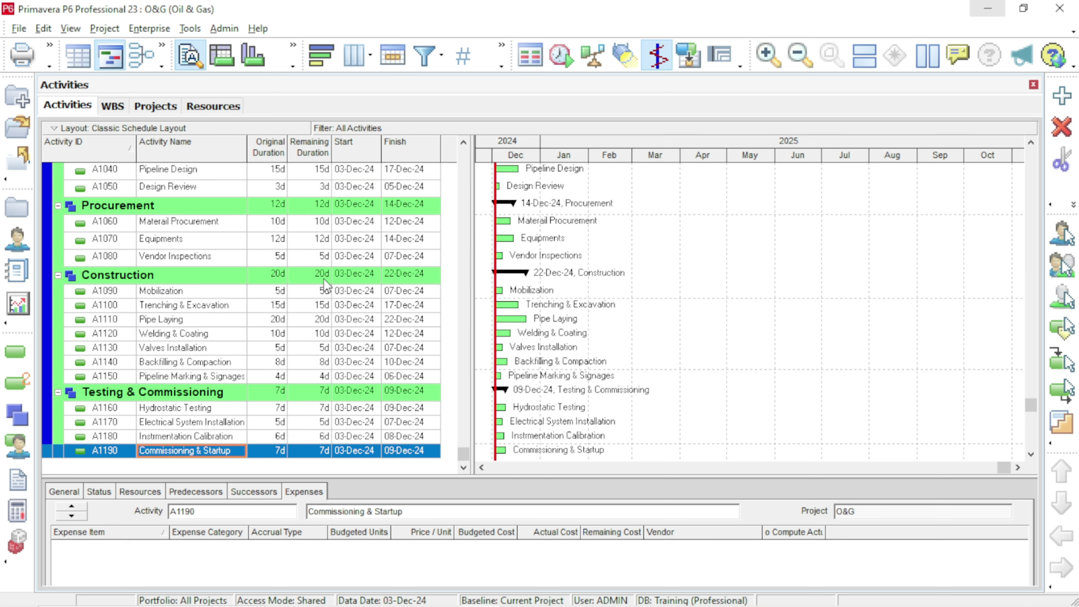
# - Schedule the open project using its own data date
pyautogui.scroll(5, 281, 319)
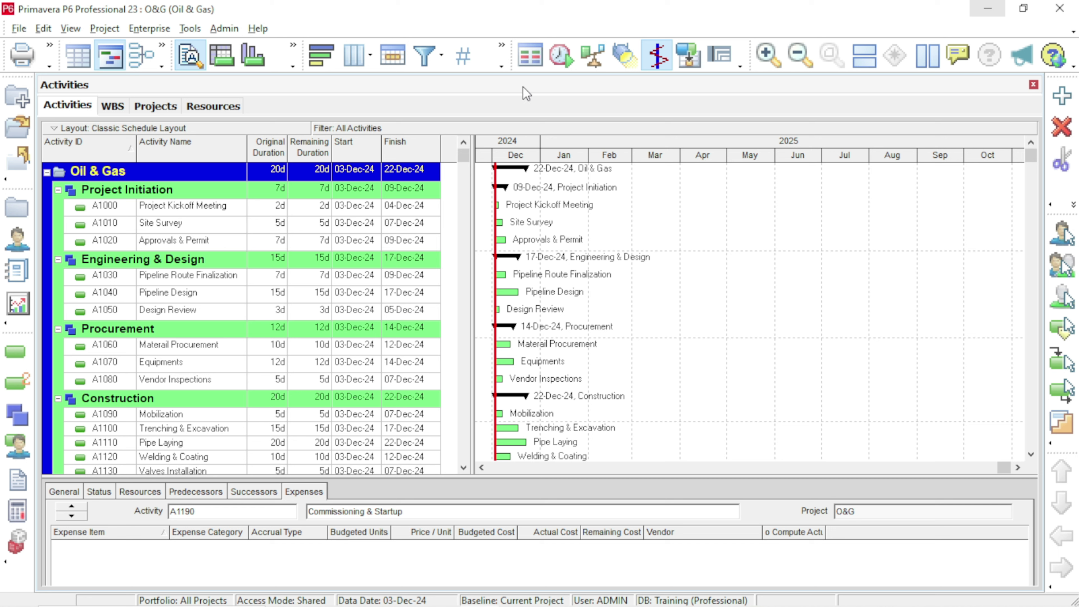
pyautogui.click(559, 61)
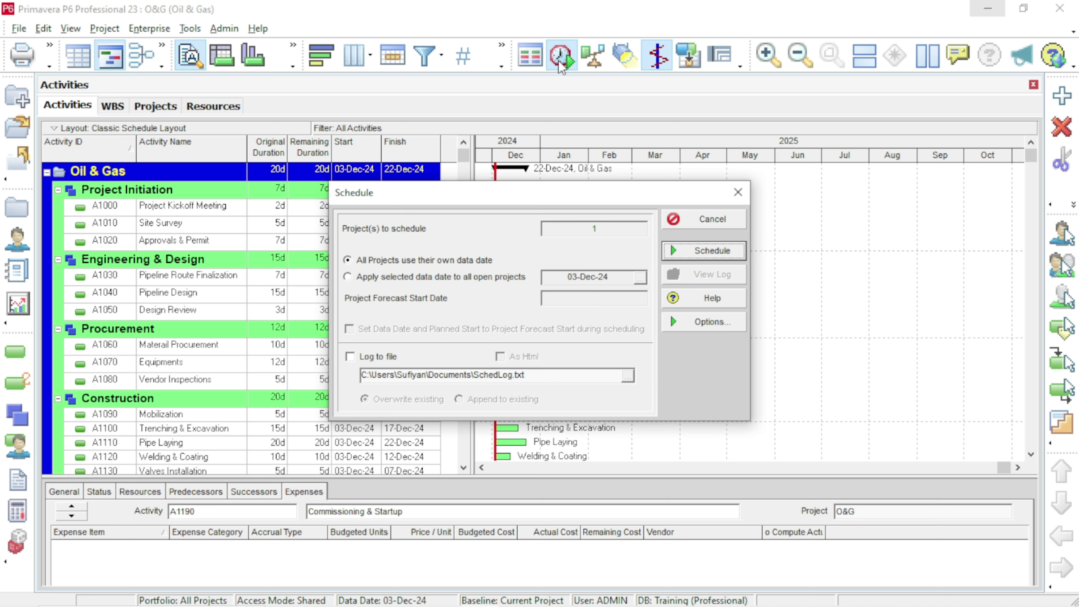
pyautogui.click(687, 251)
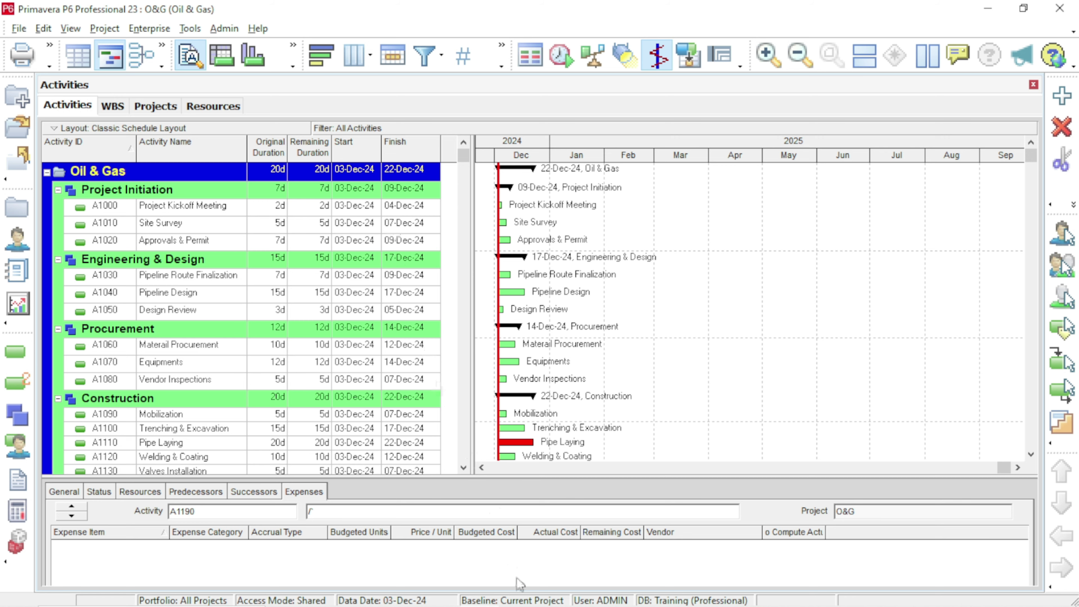
# - Switch to the Oil & Gas Pipe Line Project Schedule PDF, check the predecessors listed for each activity, and return to Primavera P6
pyautogui.moveTo(552, 601)
pyautogui.click(566, 598)
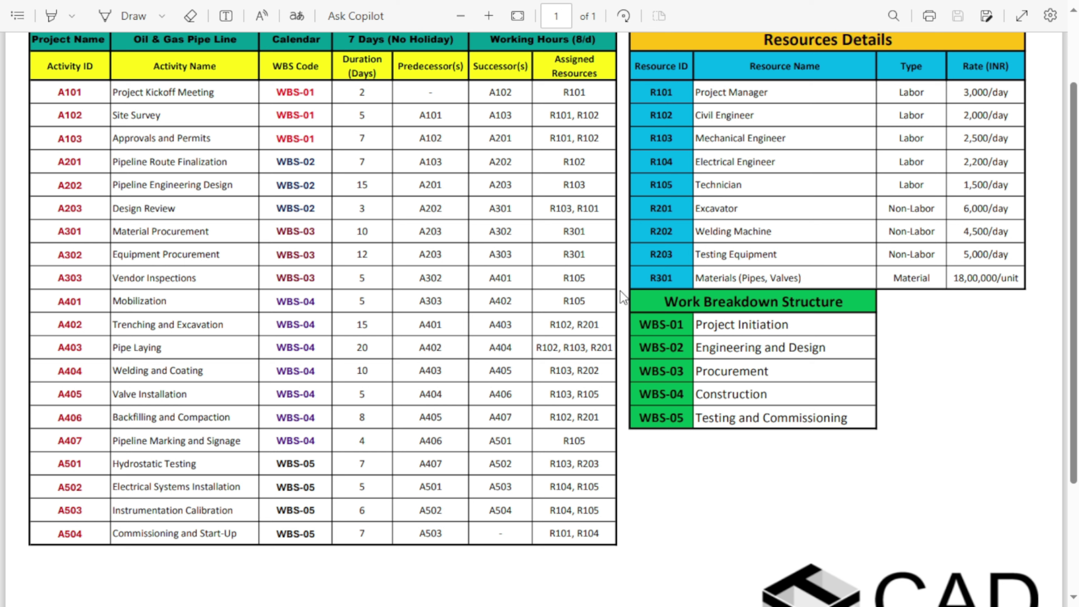
pyautogui.moveTo(812, 5)
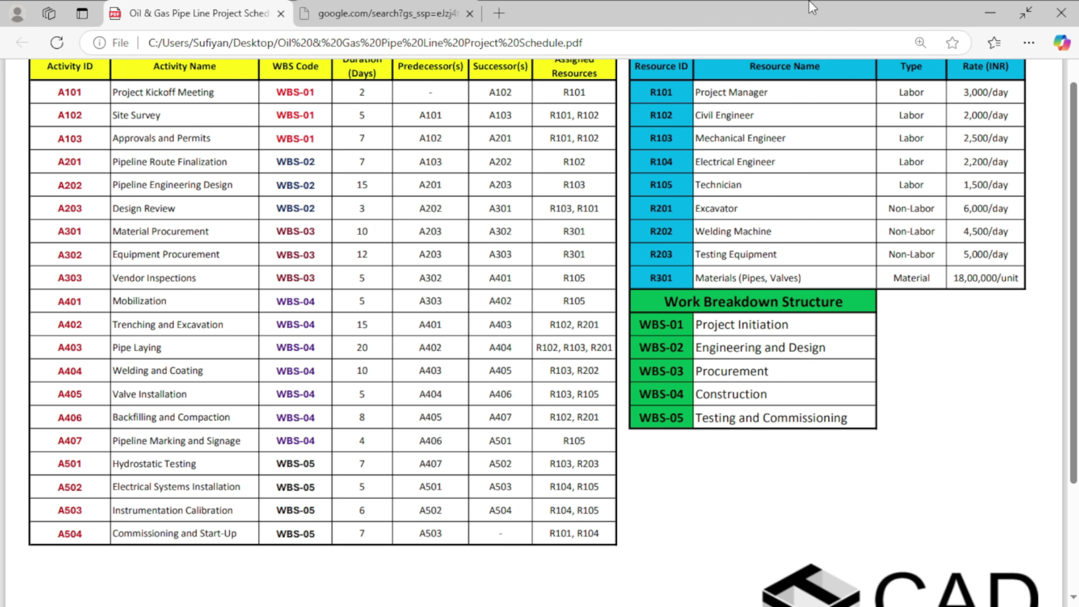
pyautogui.click(991, 17)
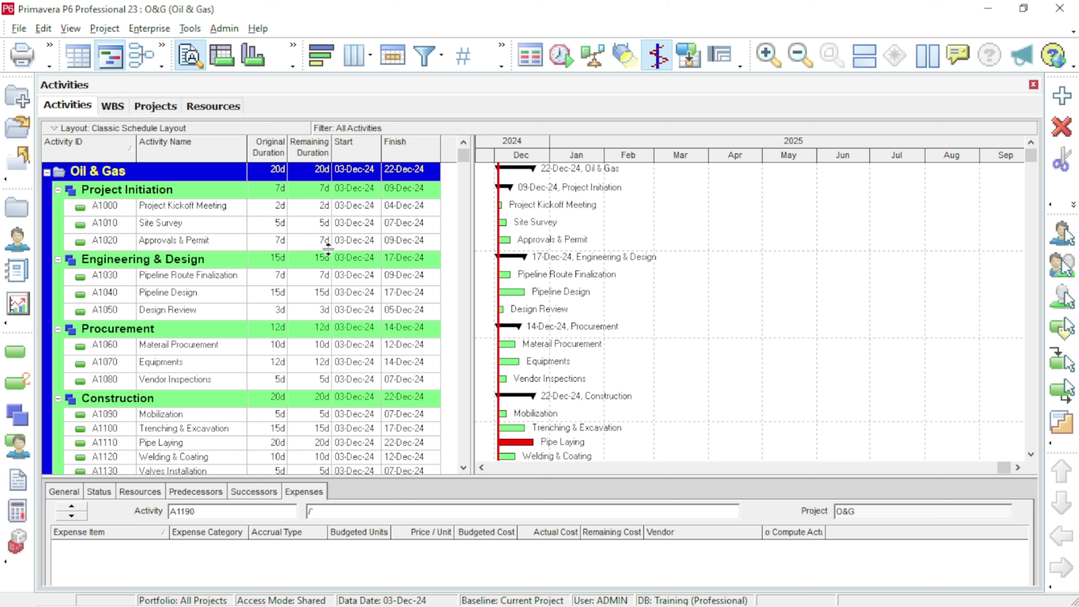
# - Enlarge the activity details area for Site Survey (A1010) and add a blank expense item to that activity
pyautogui.click(190, 226)
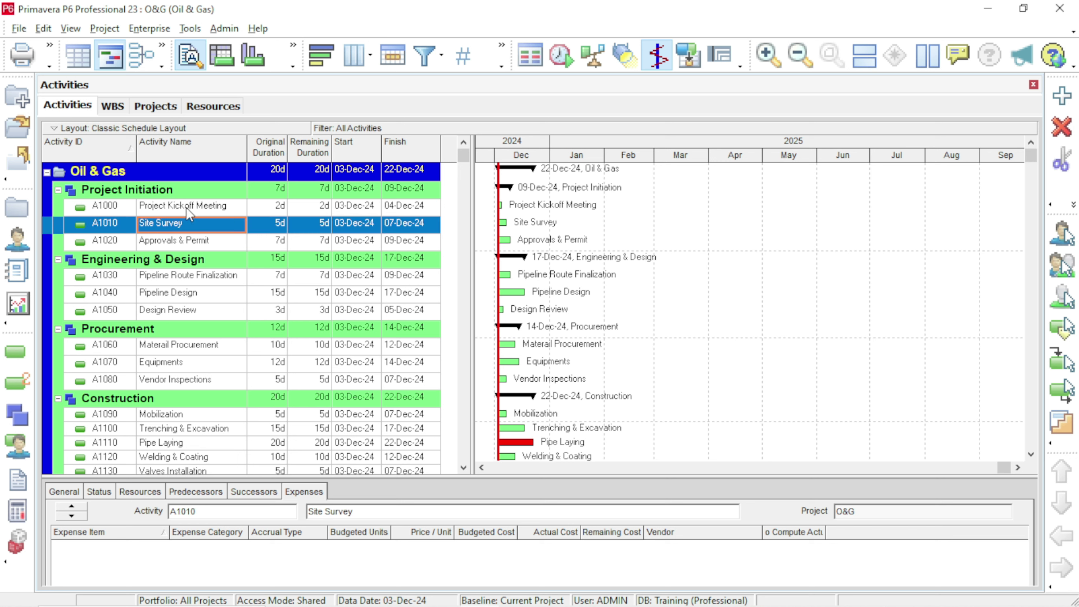
pyautogui.moveTo(232, 475); pyautogui.dragTo(216, 402)
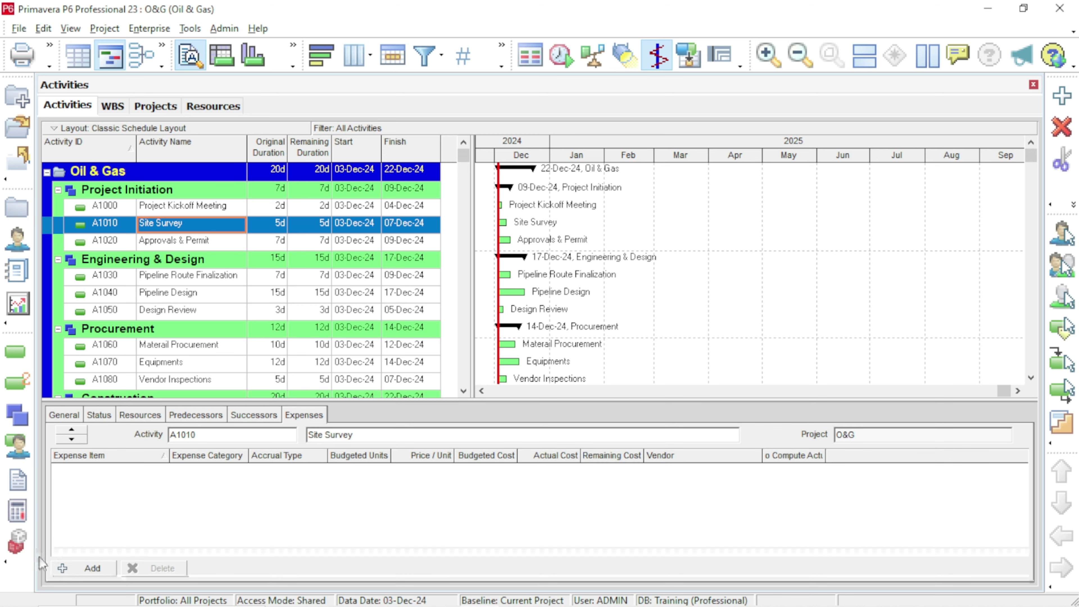
pyautogui.click(92, 568)
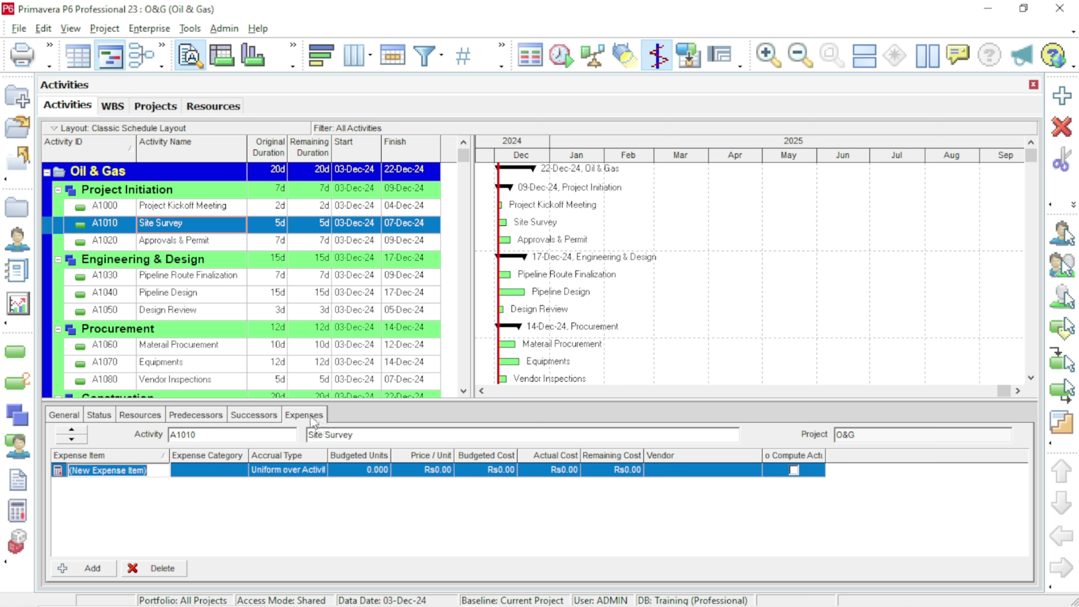
# - Assign Project Kickoff Meeting (A1000) as predecessor of Site Survey, enlarging the assignment window and moving it clear of the activity table
pyautogui.click(178, 418)
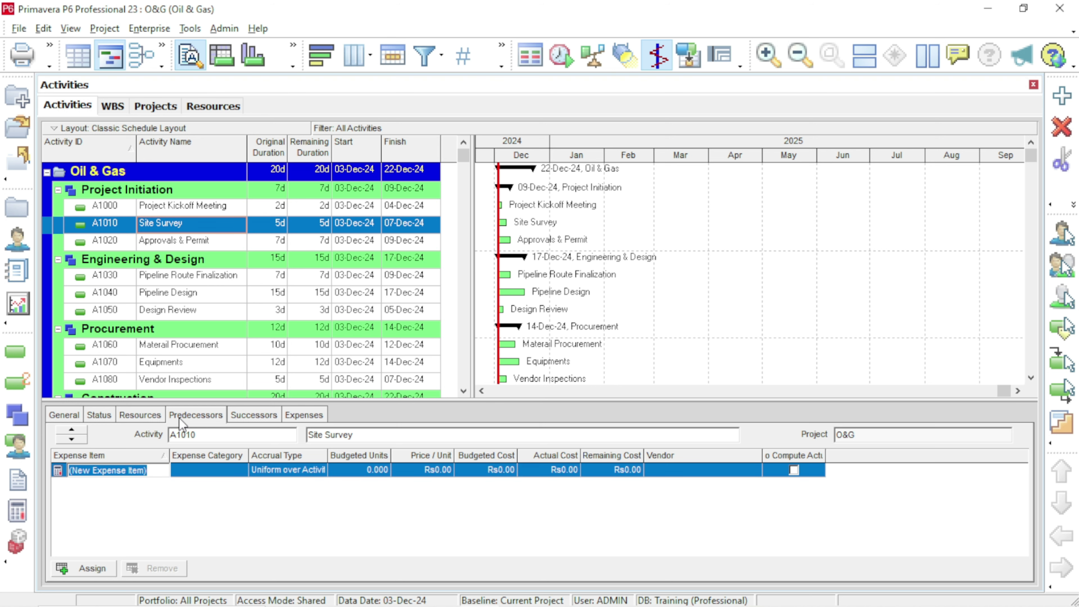
pyautogui.click(103, 567)
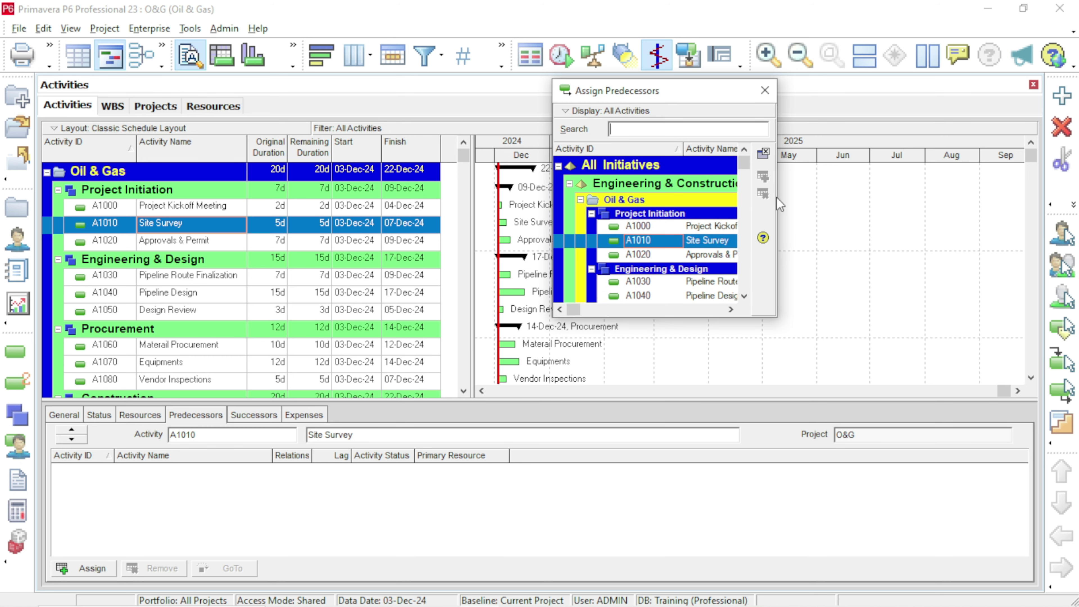
pyautogui.moveTo(777, 209); pyautogui.dragTo(868, 213)
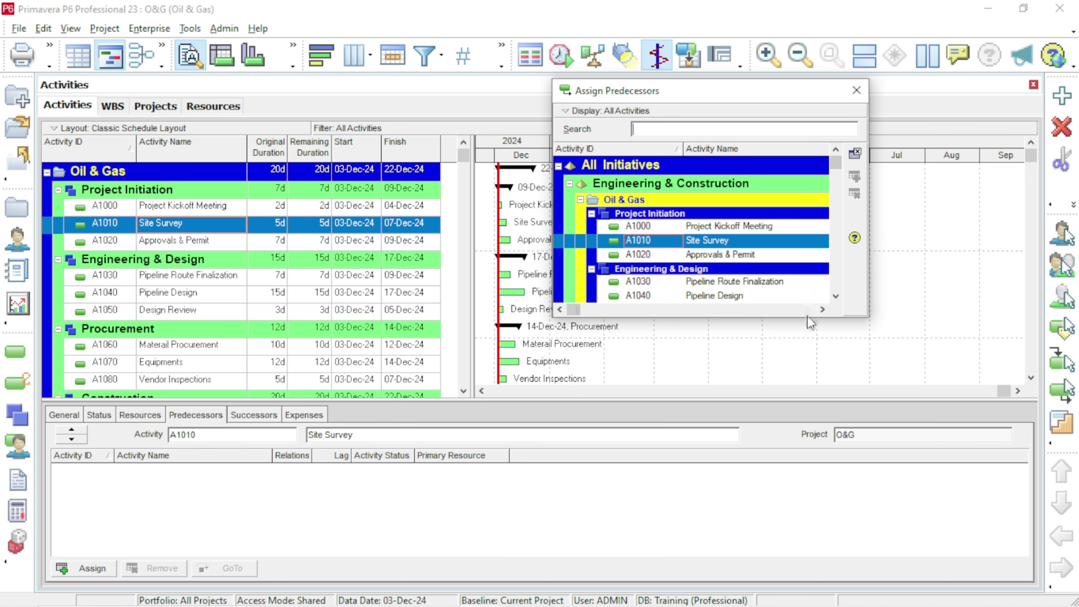
pyautogui.moveTo(812, 317); pyautogui.dragTo(815, 481)
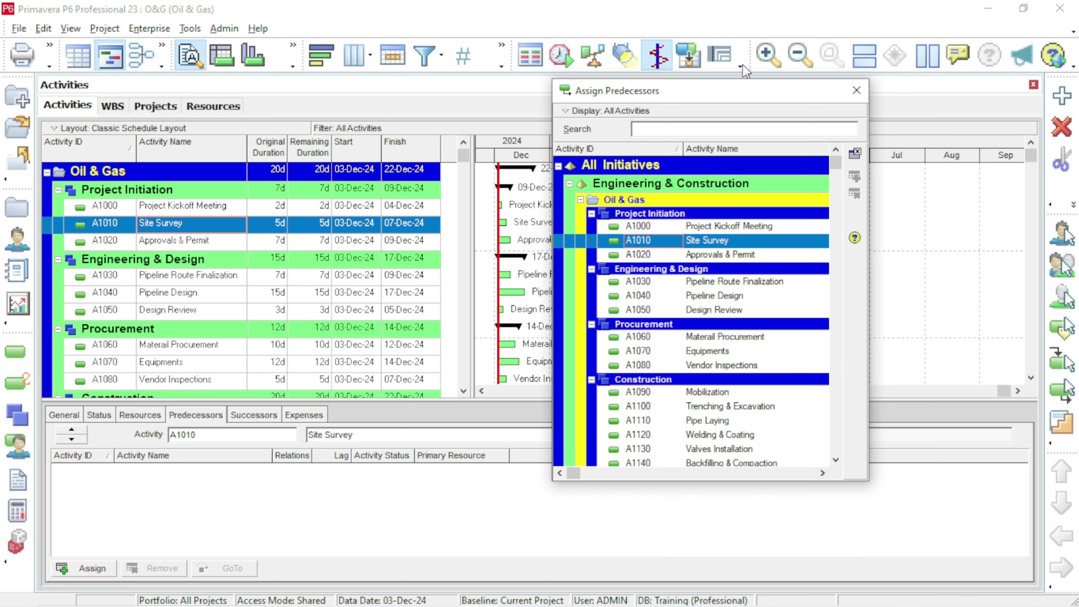
pyautogui.moveTo(751, 95); pyautogui.dragTo(830, 30)
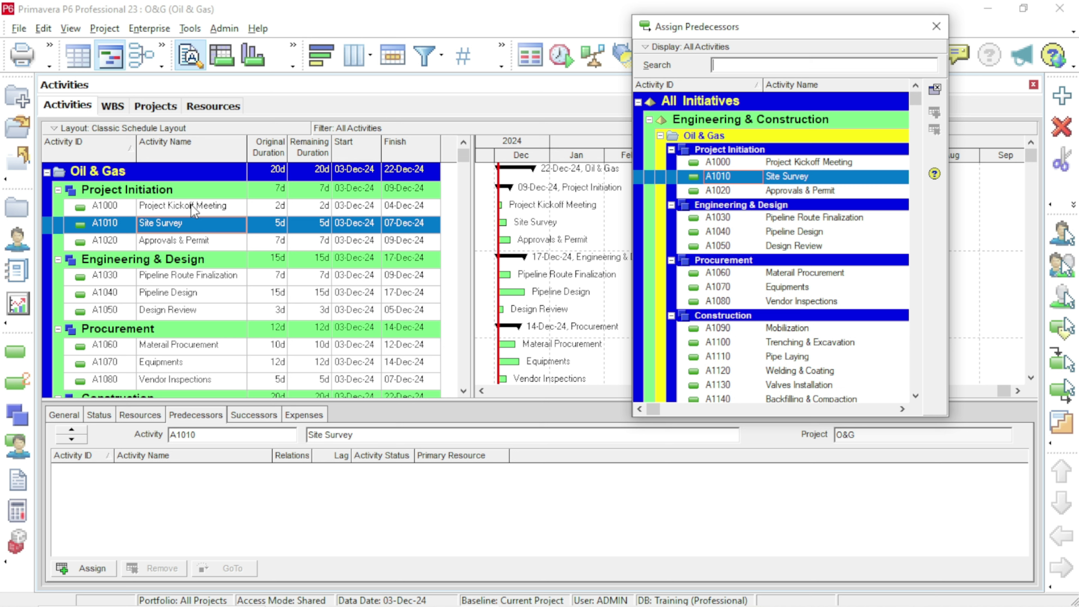
pyautogui.doubleClick(821, 165)
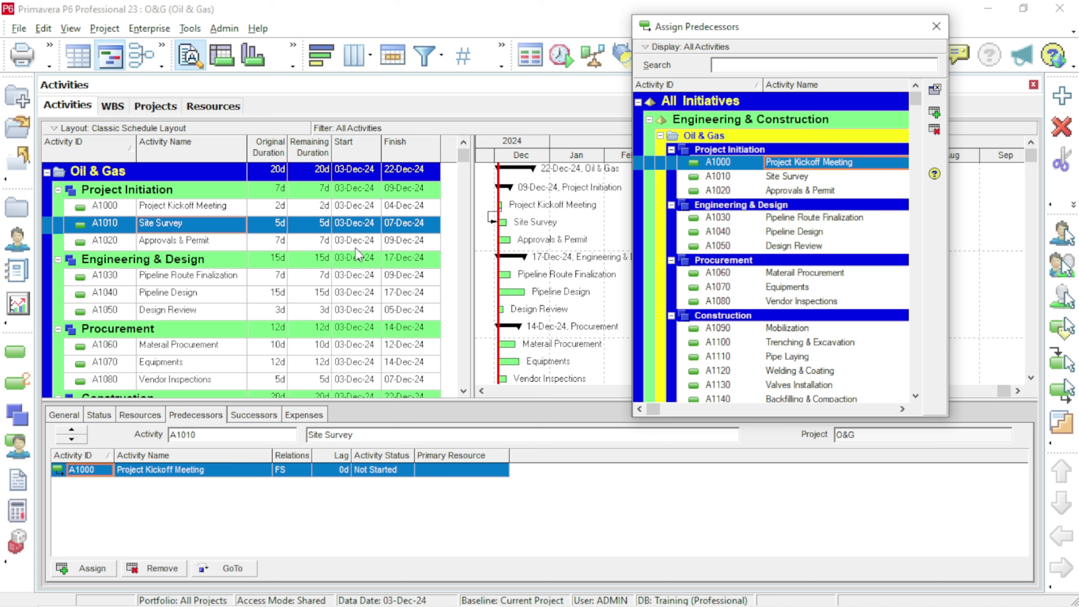
# - Assign Site Survey as predecessor of Approvals & Permit (A1020), and Approvals & Permit as predecessor of Pipeline Route Finalization (A1030)
pyautogui.click(148, 243)
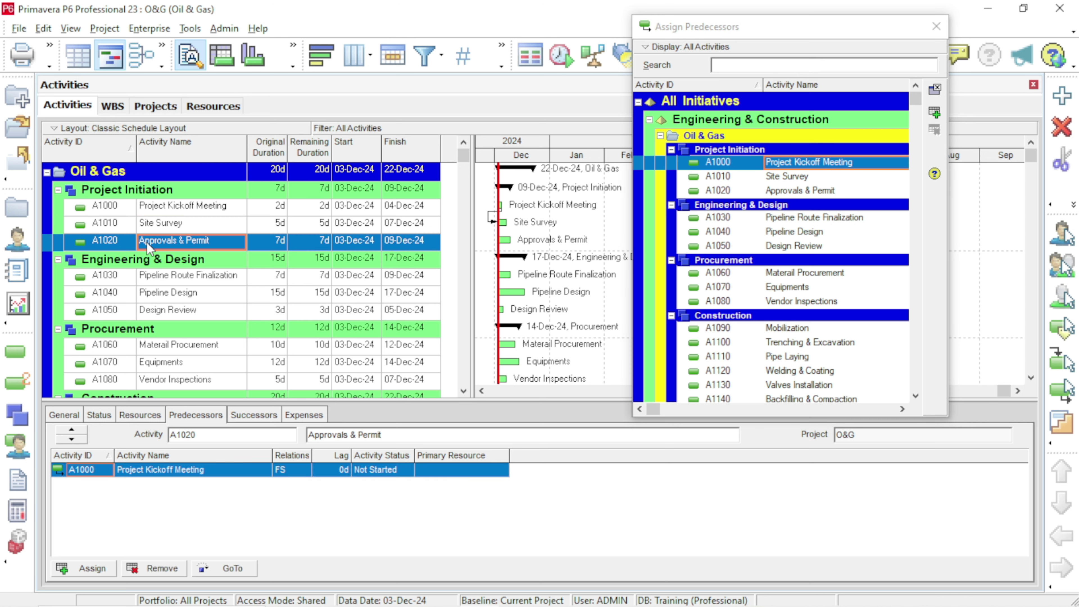
pyautogui.doubleClick(802, 177)
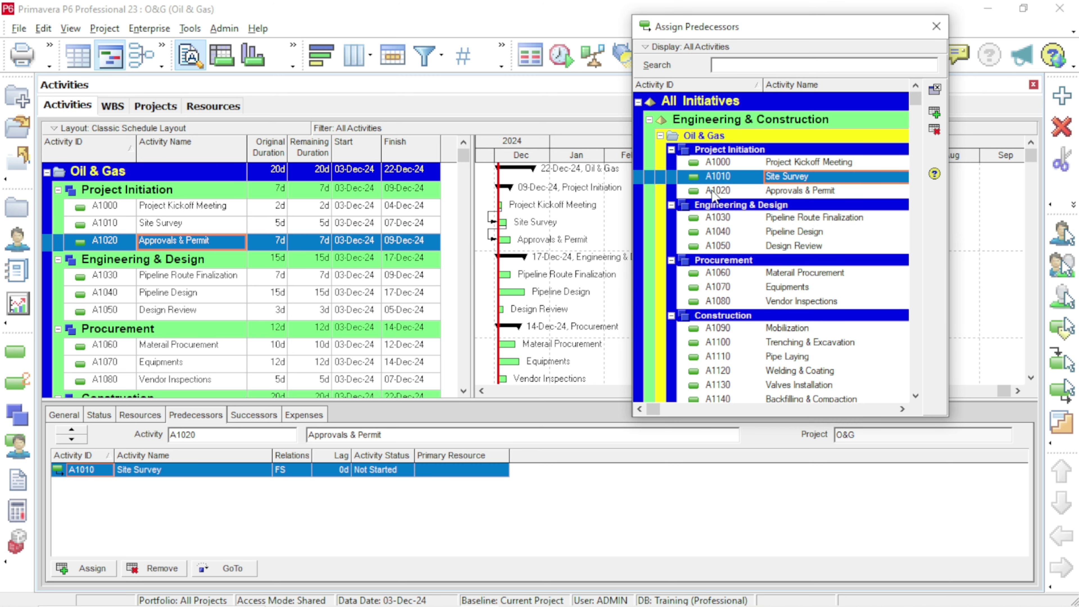
pyautogui.click(152, 277)
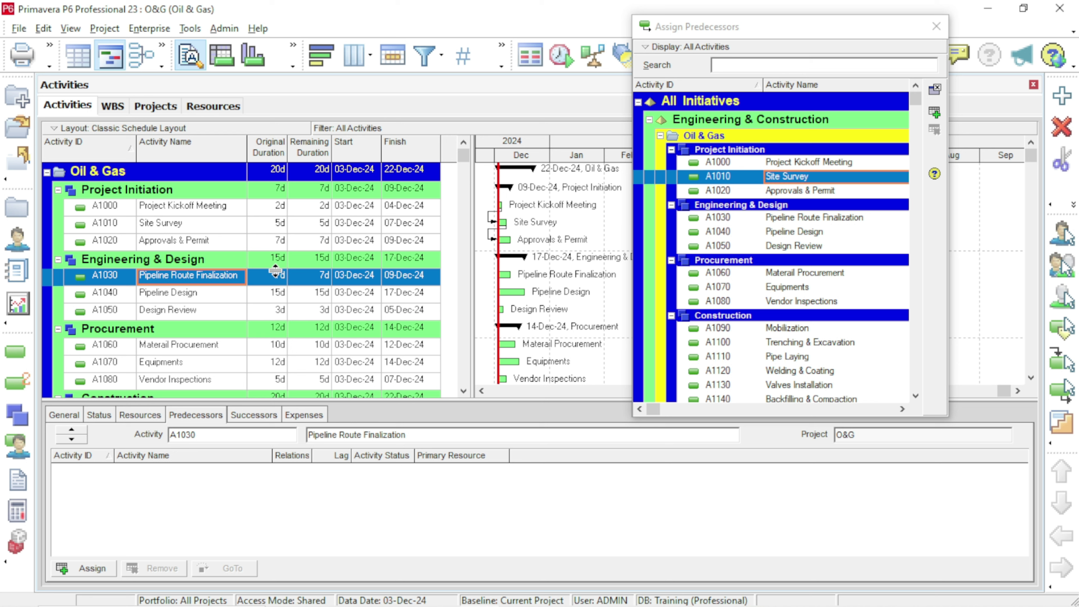
pyautogui.click(783, 192)
pyautogui.doubleClick(784, 193)
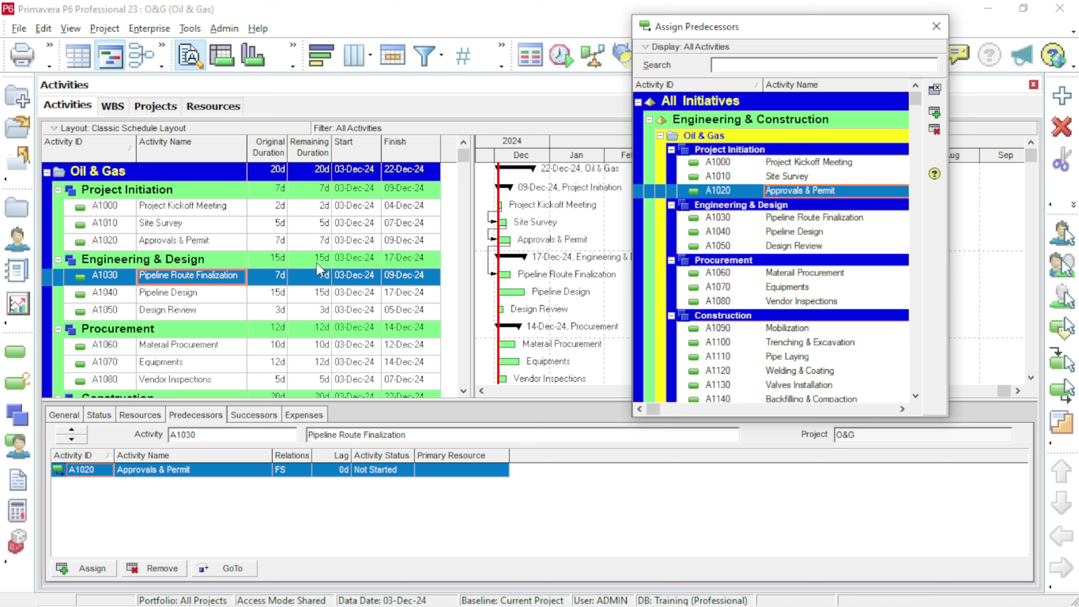
# - Assign Pipeline Route Finalization as predecessor of Pipeline Design (A1040), and Pipeline Design as predecessor of Design Review (A1050)
pyautogui.scroll(-1, 167, 287)
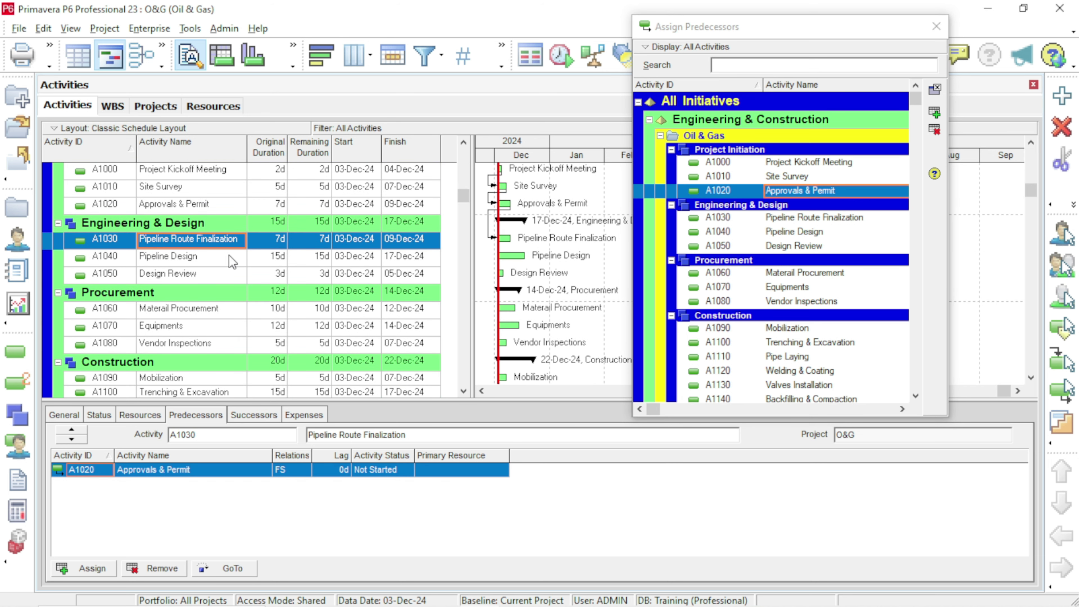
pyautogui.scroll(1, 254, 283)
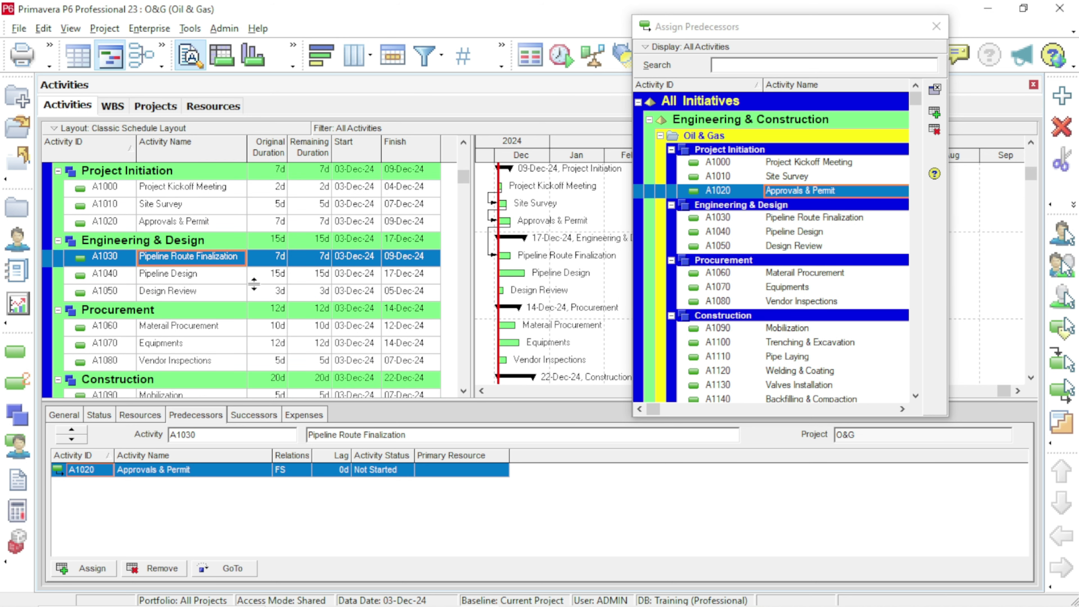
pyautogui.click(228, 274)
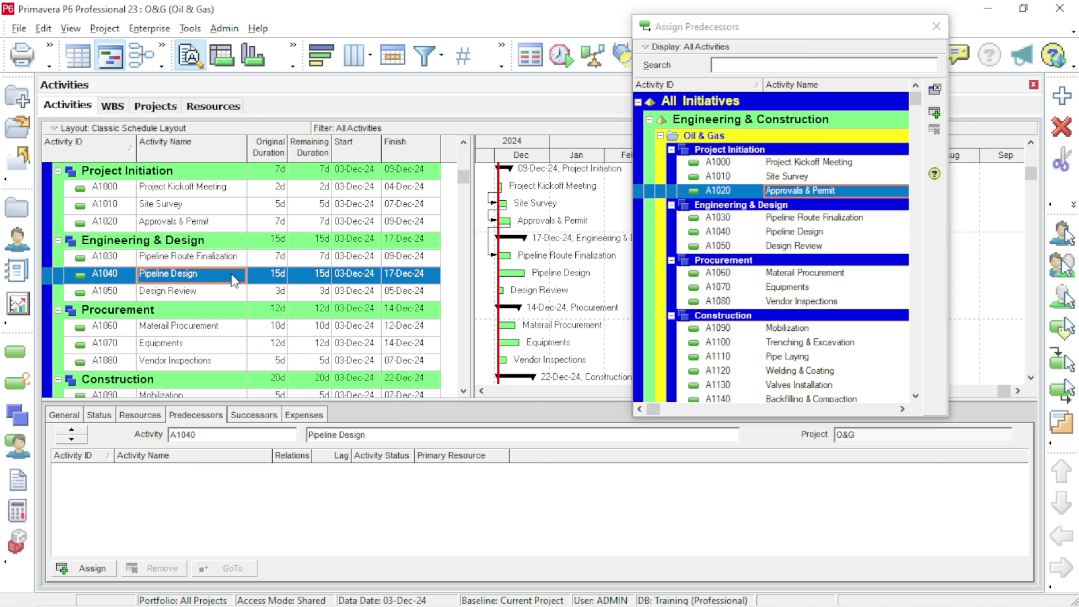
pyautogui.click(776, 217)
pyautogui.click(231, 297)
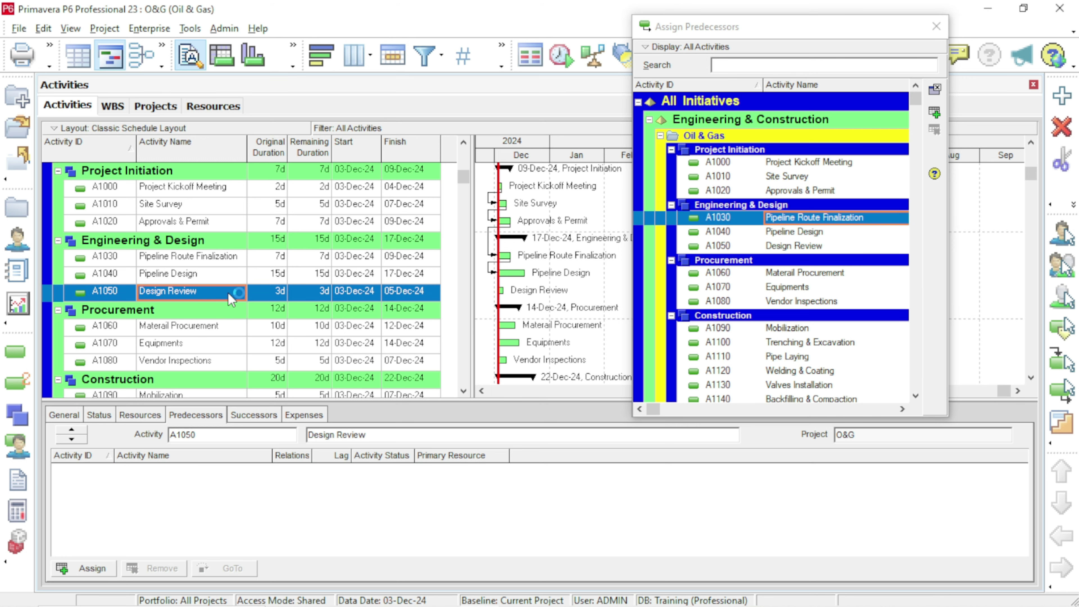
pyautogui.doubleClick(796, 233)
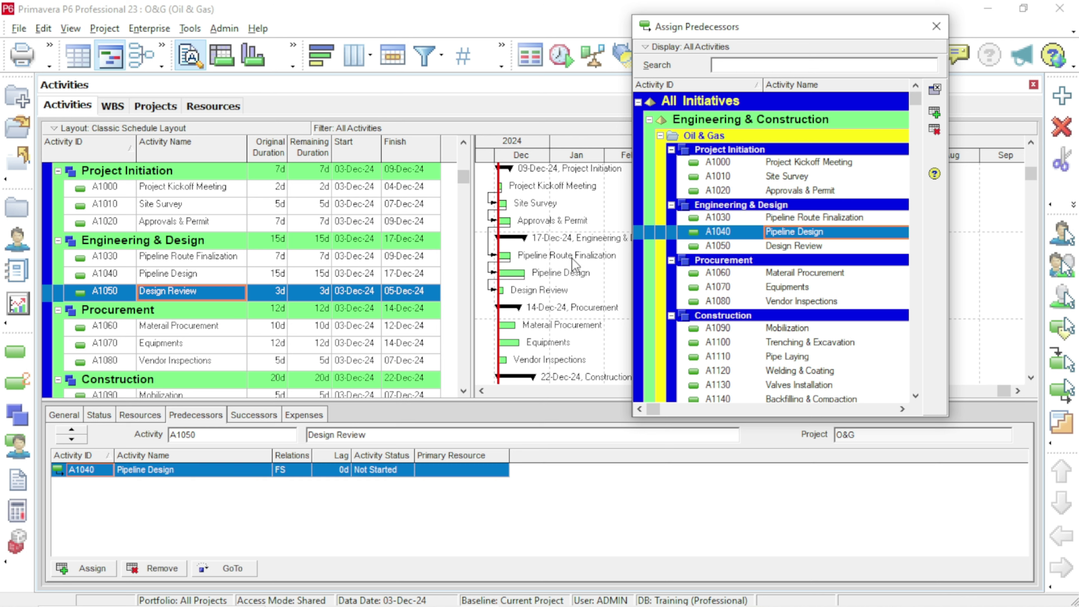
# - Assign Design Review as predecessor of Materail Procurement (A1060), and Materail Procurement as predecessor of Equipments (A1070)
pyautogui.click(160, 325)
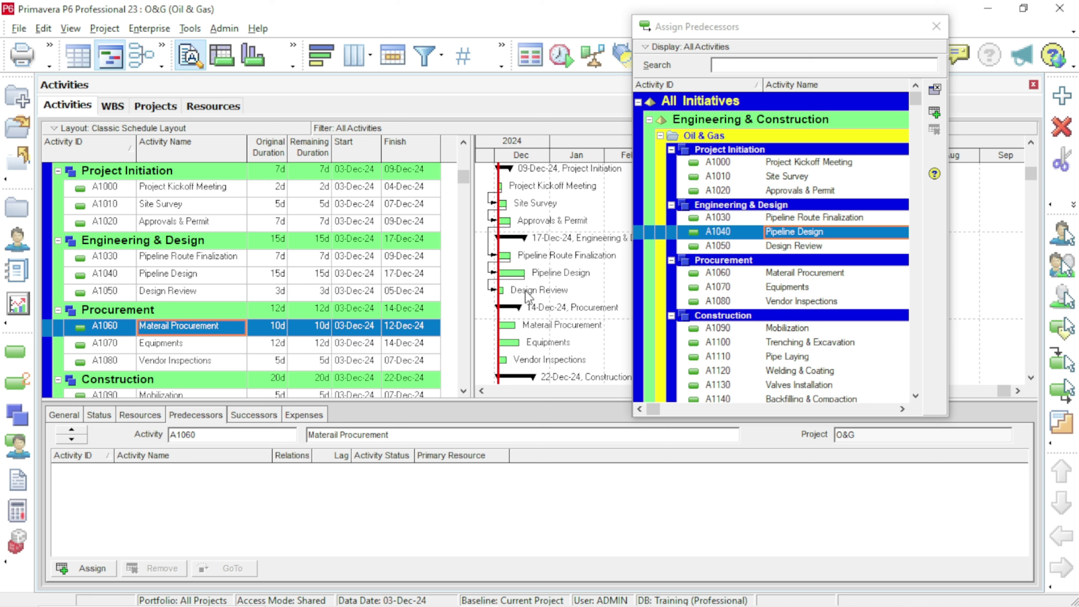
pyautogui.click(769, 249)
pyautogui.doubleClick(768, 247)
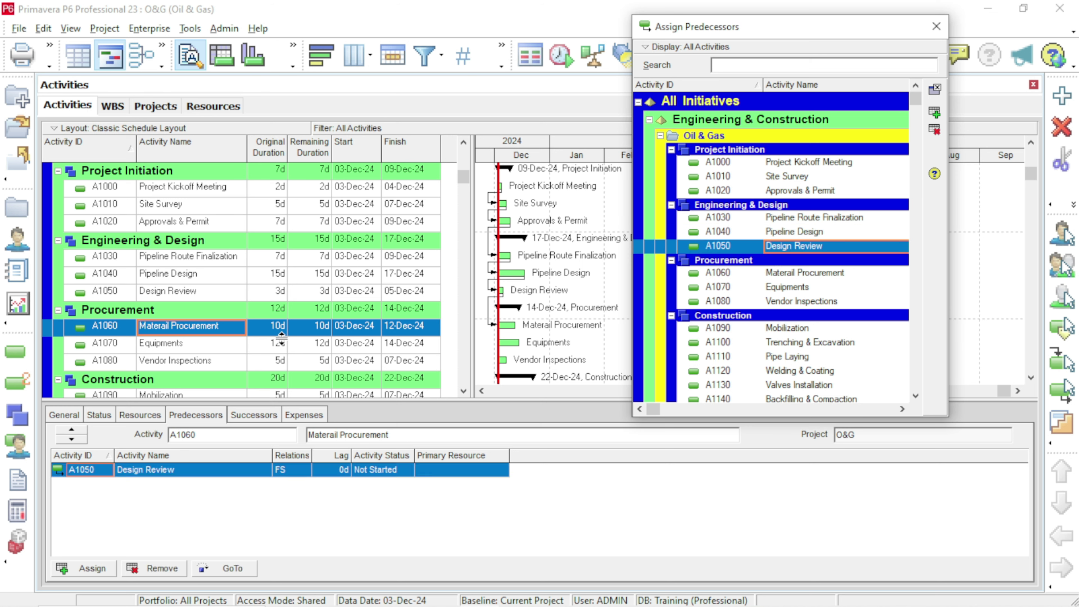
pyautogui.click(243, 352)
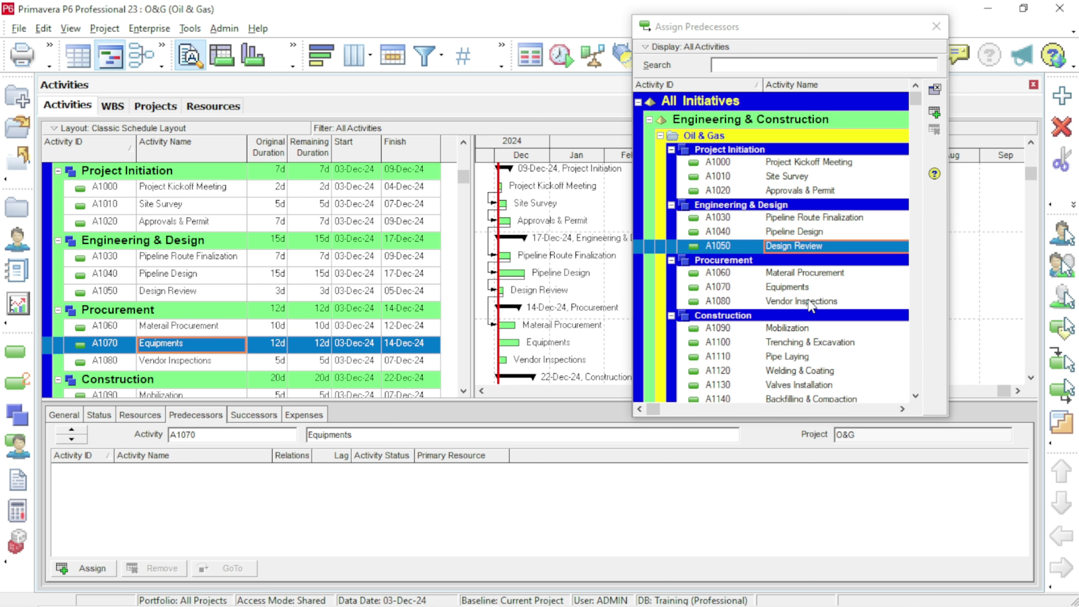
pyautogui.doubleClick(803, 275)
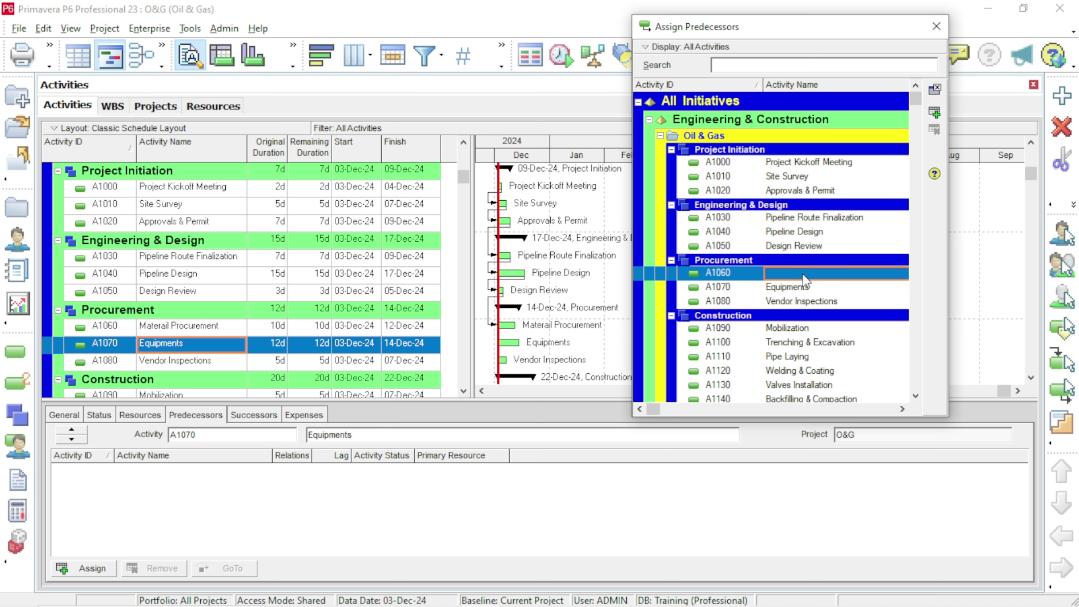
# - Assign Equipments as predecessor of Vendor Inspections (A1080), and Vendor Inspections as predecessor of Mobilization (A1090)
pyautogui.click(166, 367)
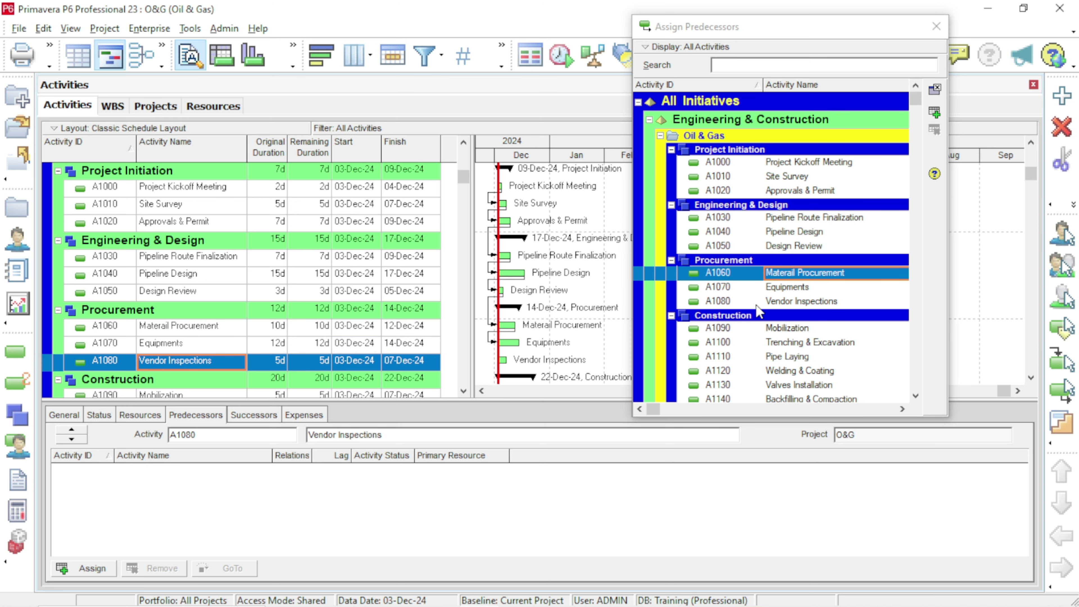
pyautogui.click(781, 287)
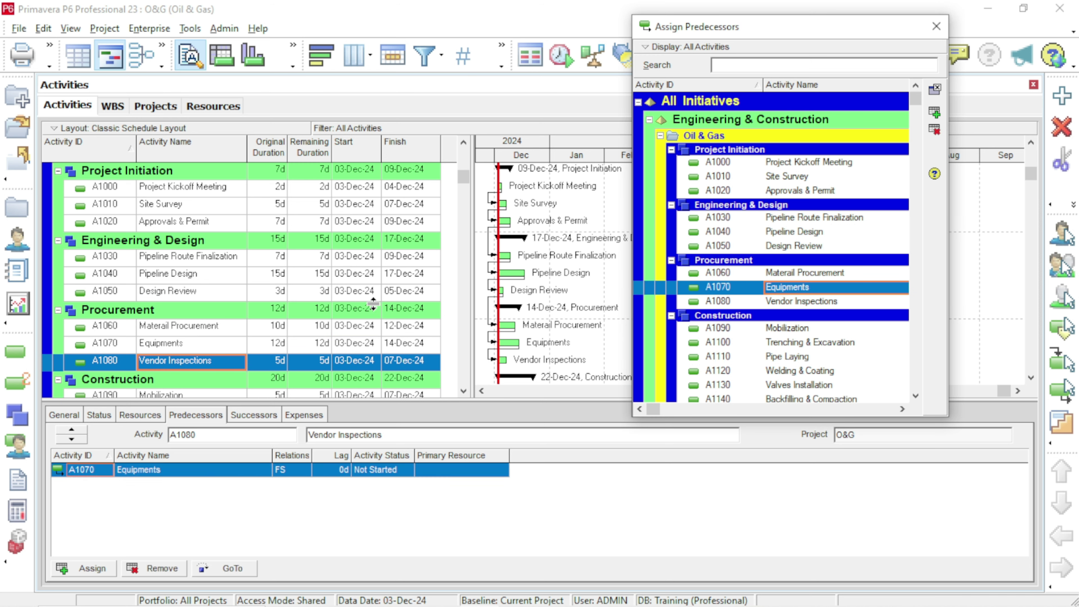
pyautogui.scroll(-3, 373, 302)
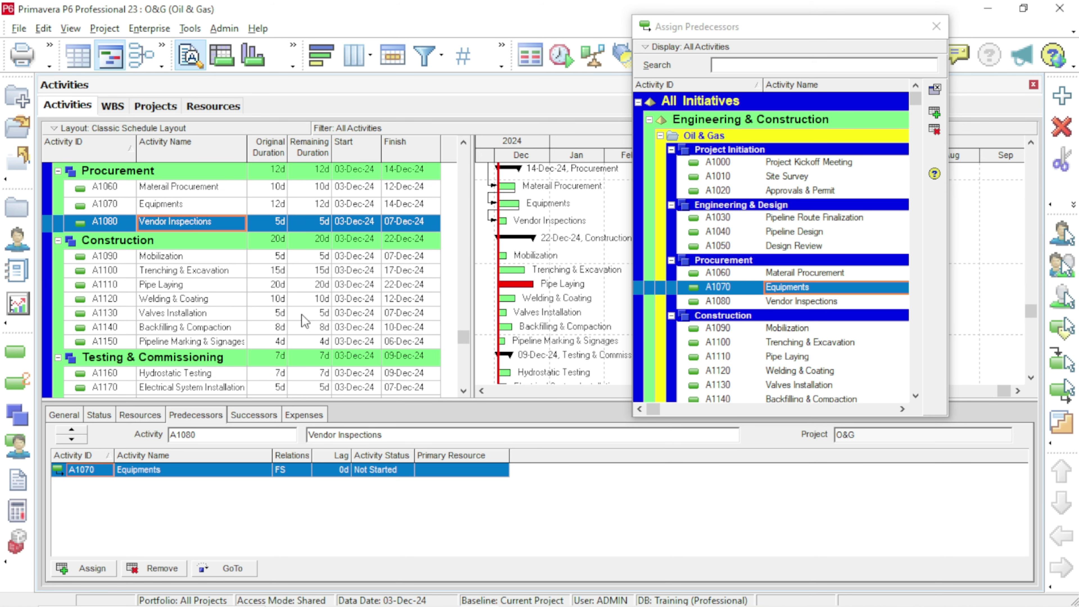
pyautogui.click(189, 258)
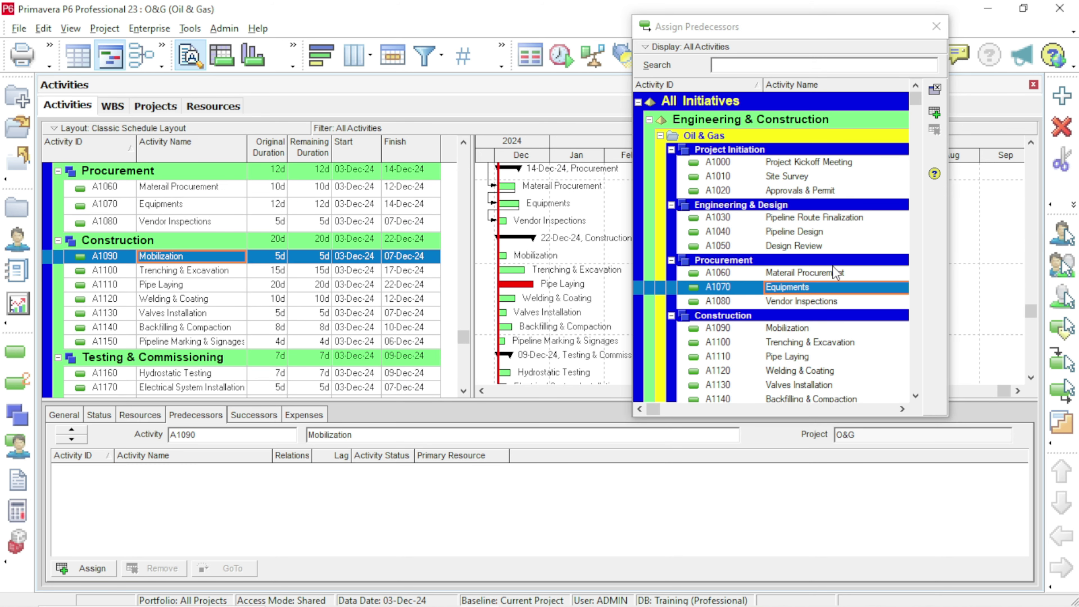
pyautogui.doubleClick(803, 303)
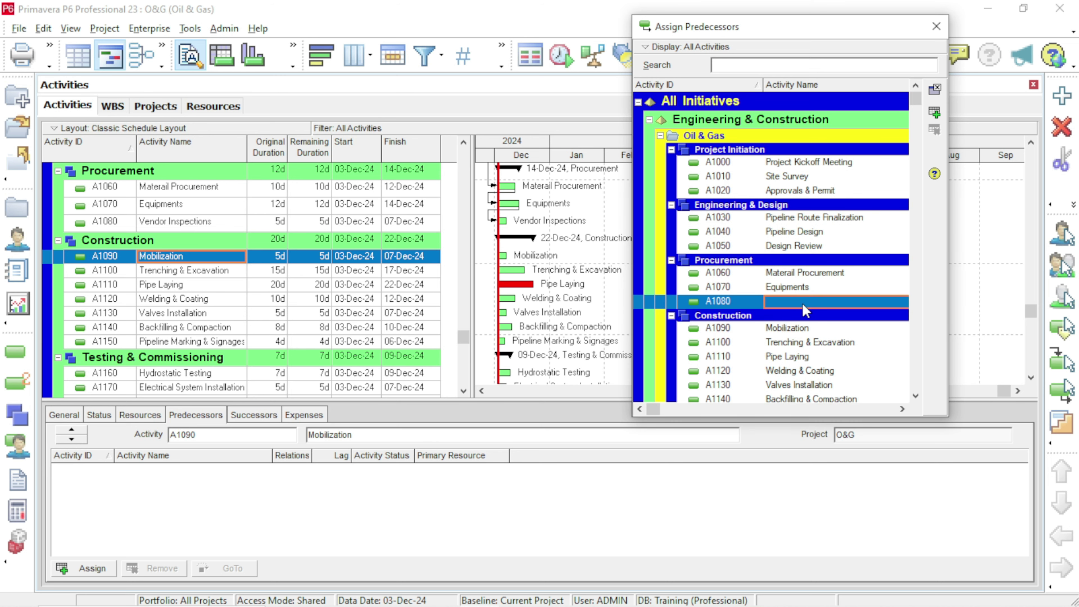
# - Assign Mobilization as predecessor of Trenching & Excavation (A1100), and Trenching & Excavation as predecessor of Pipe Laying (A1110)
pyautogui.click(198, 274)
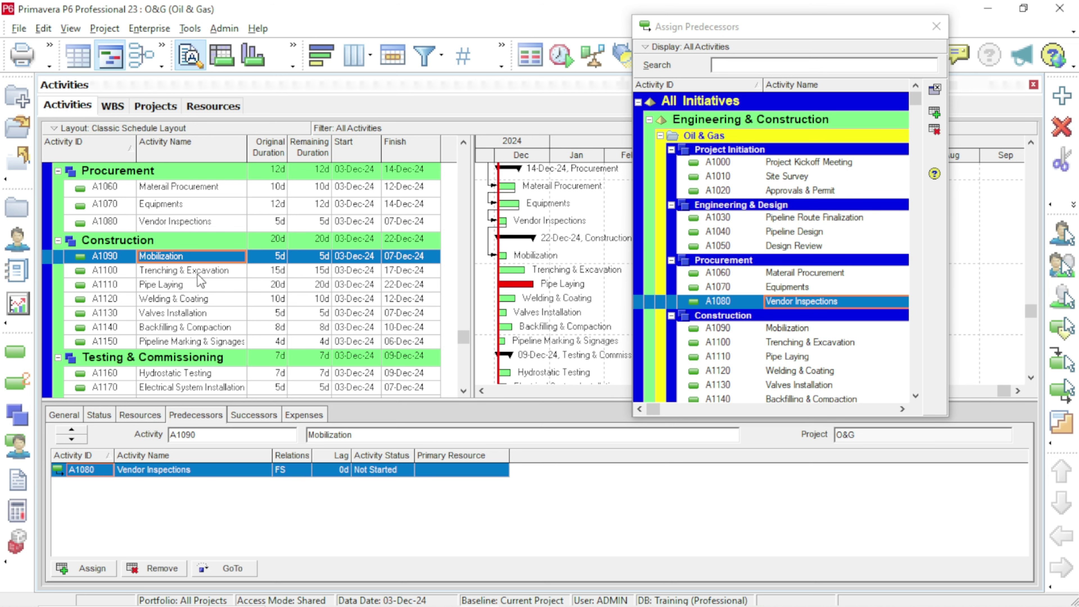
pyautogui.click(771, 331)
pyautogui.doubleClick(772, 331)
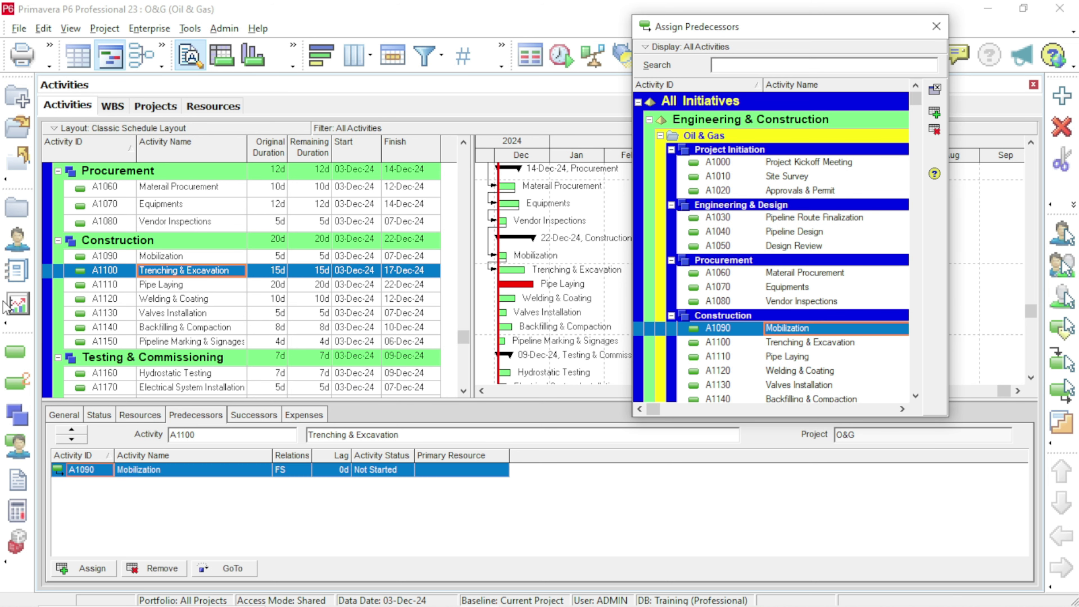
pyautogui.click(155, 288)
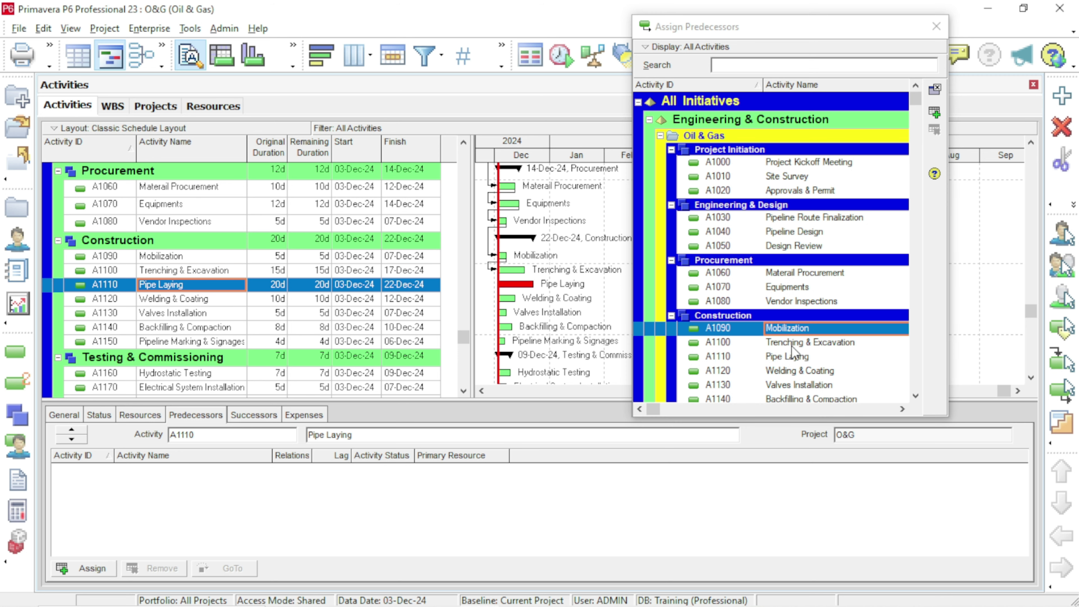
pyautogui.doubleClick(722, 342)
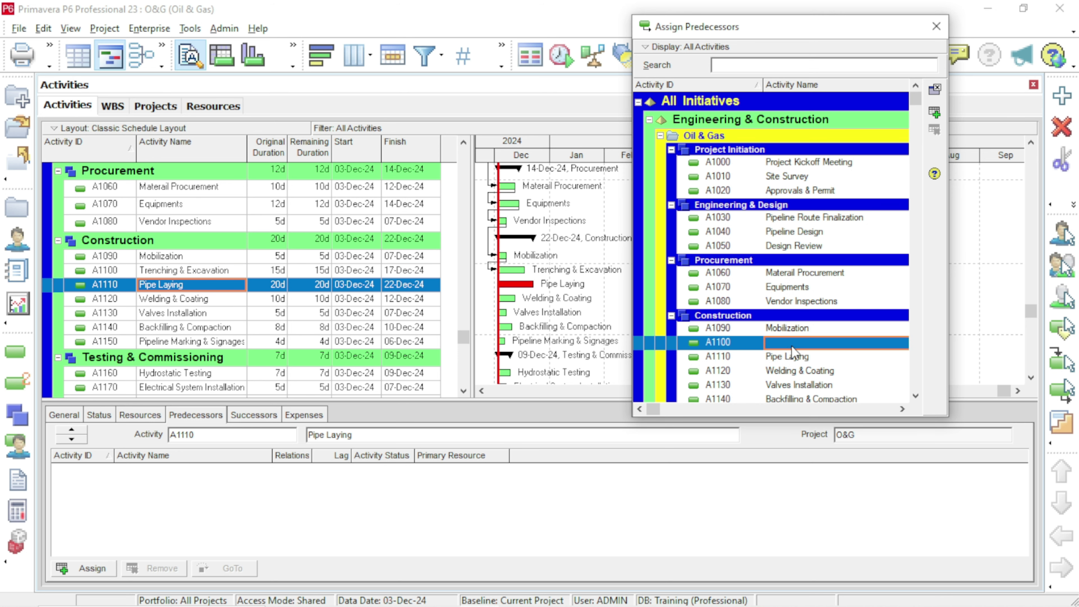
# - Assign Pipe Laying as predecessor of Welding & Coating (A1120), and Welding & Coating as predecessor of Valves Installation (A1130)
pyautogui.click(163, 300)
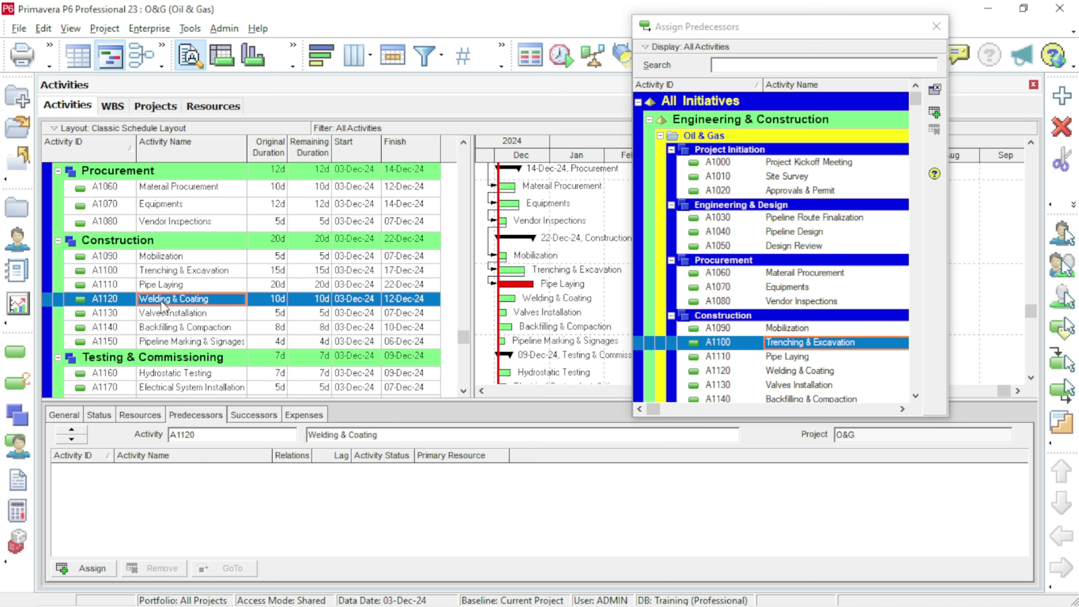
pyautogui.doubleClick(787, 357)
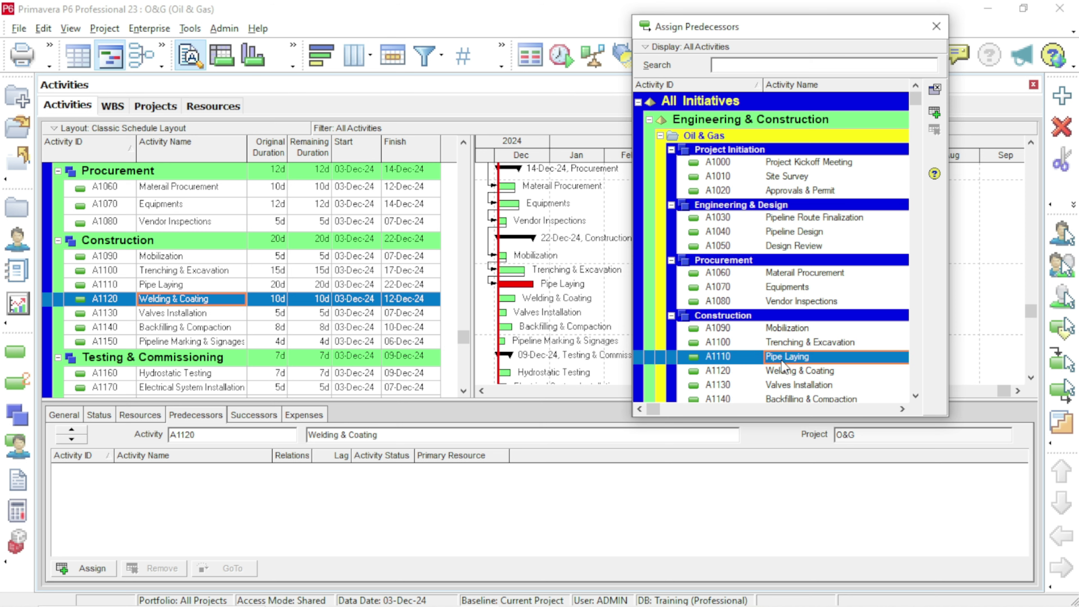
pyautogui.click(188, 315)
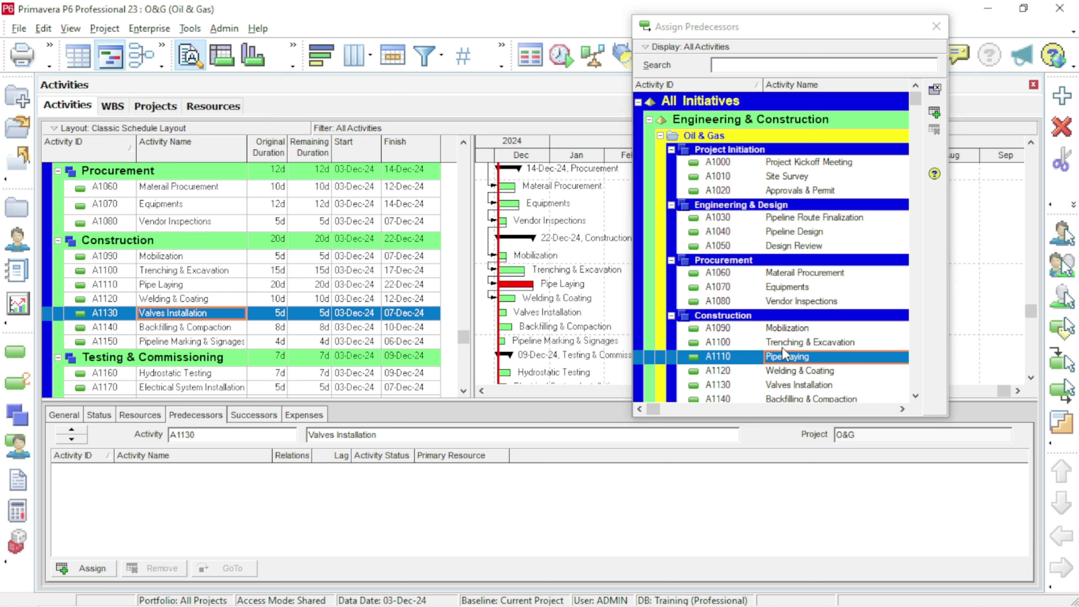
pyautogui.doubleClick(786, 373)
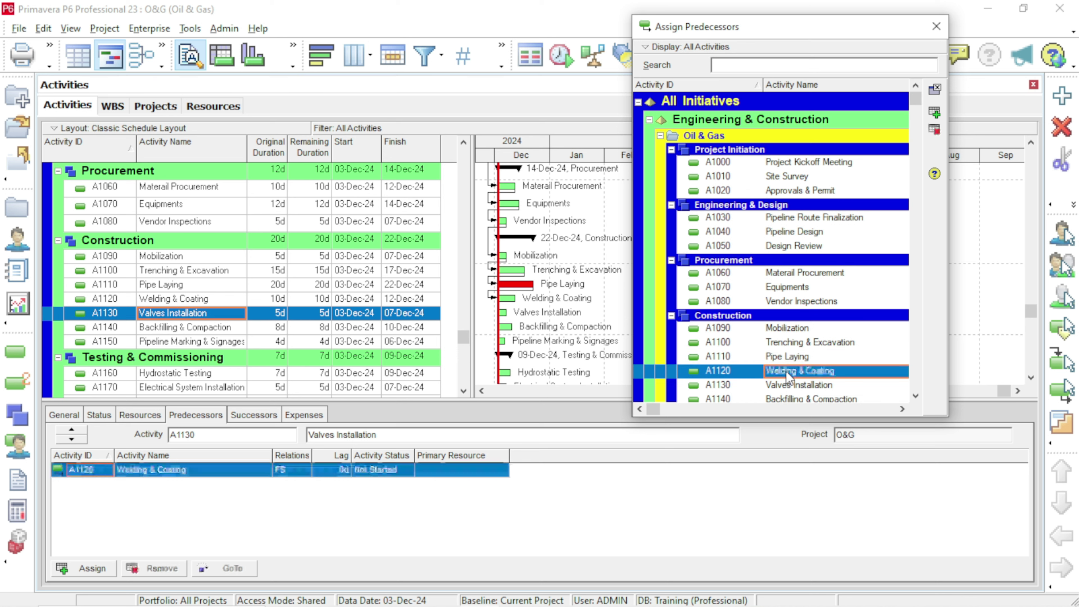
# - Assign Valves Installation as predecessor of Backfilling & Compaction (A1140), and Backfilling & Compaction as predecessor of Pipeline Marking & Signages (A1150)
pyautogui.click(215, 328)
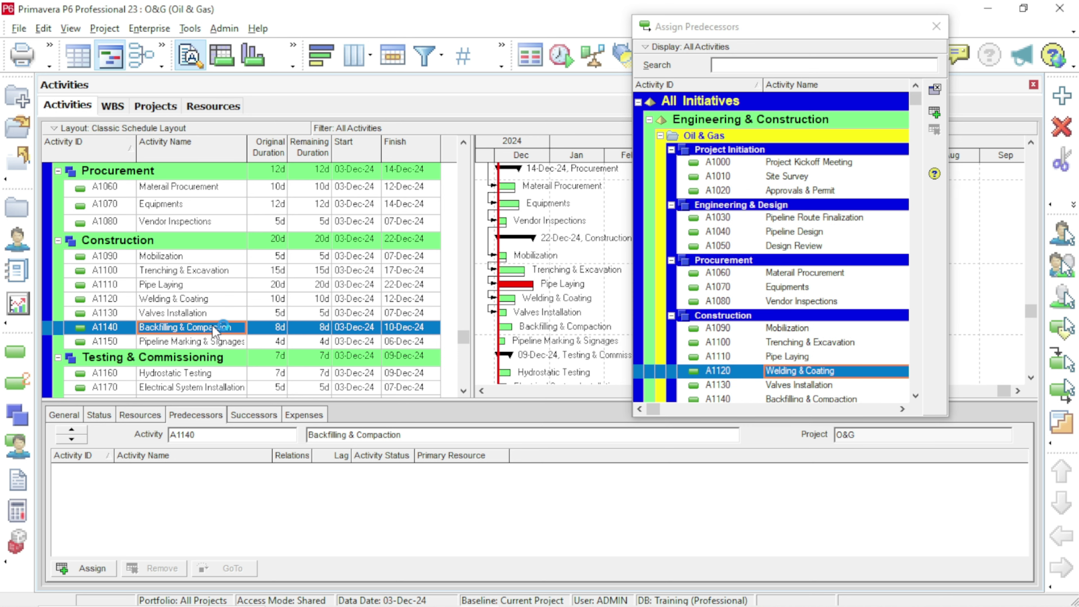
pyautogui.doubleClick(819, 387)
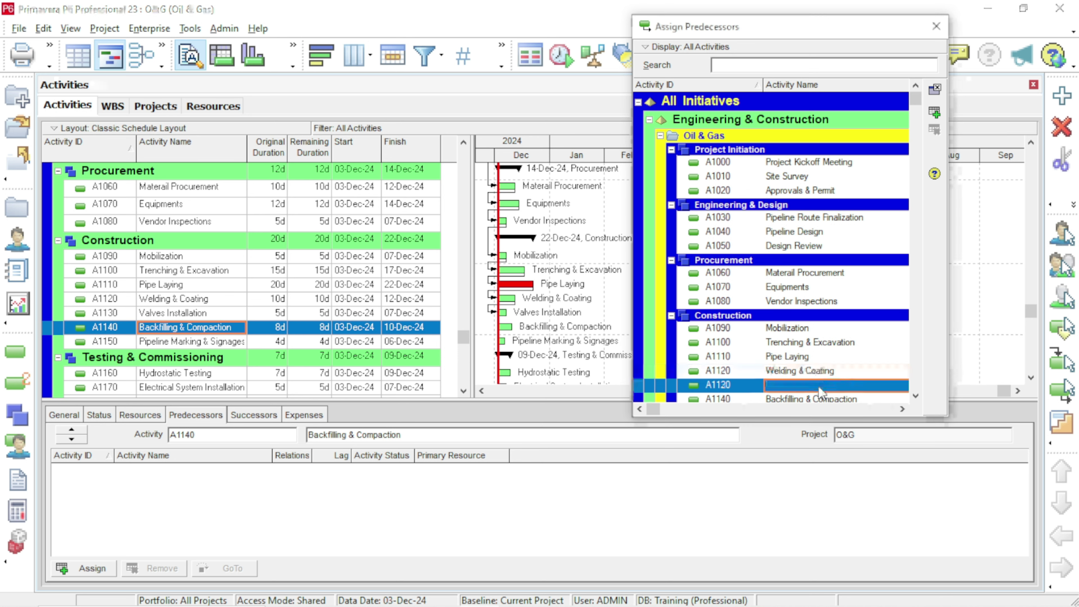
pyautogui.click(219, 341)
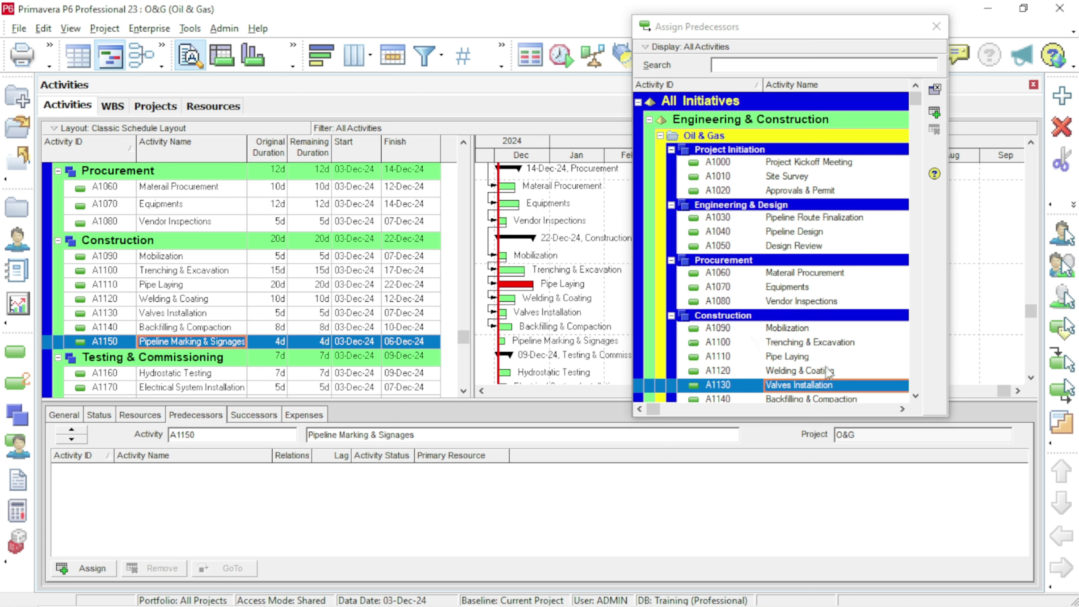
pyautogui.click(916, 398)
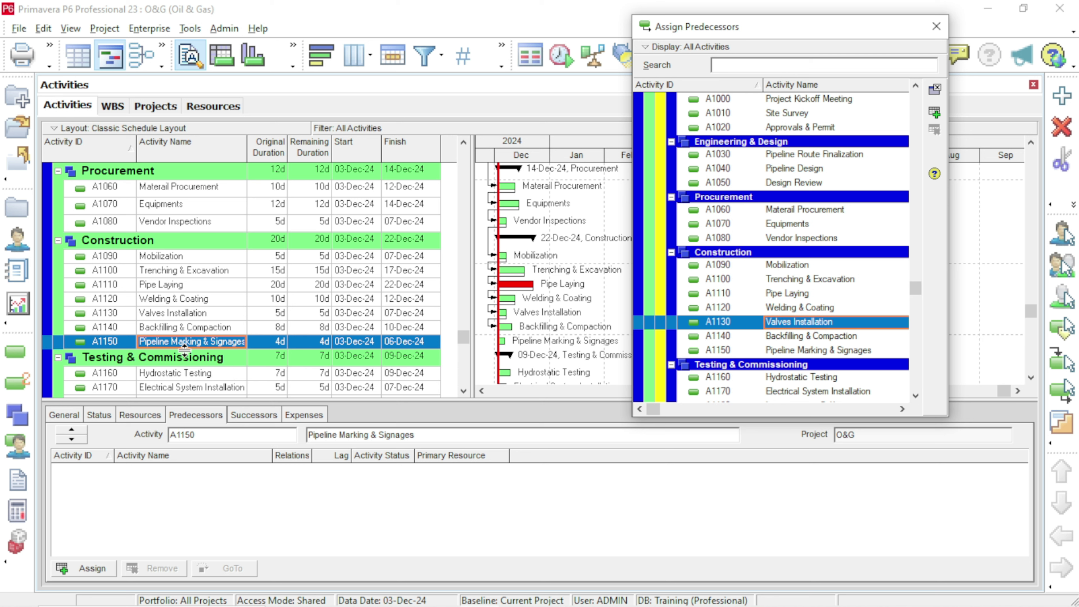
pyautogui.doubleClick(811, 338)
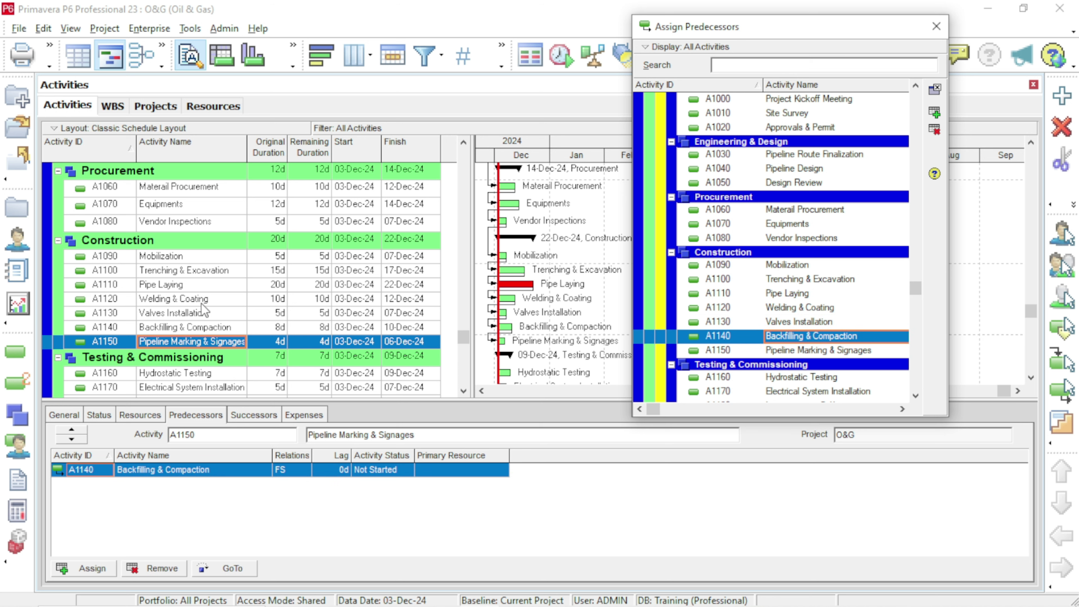
# - Assign Pipeline Marking & Signages as predecessor of Hydrostatic Testing (A1160), and Hydrostatic Testing as predecessor of Electrical System Installation (A1170)
pyautogui.scroll(-1, 204, 310)
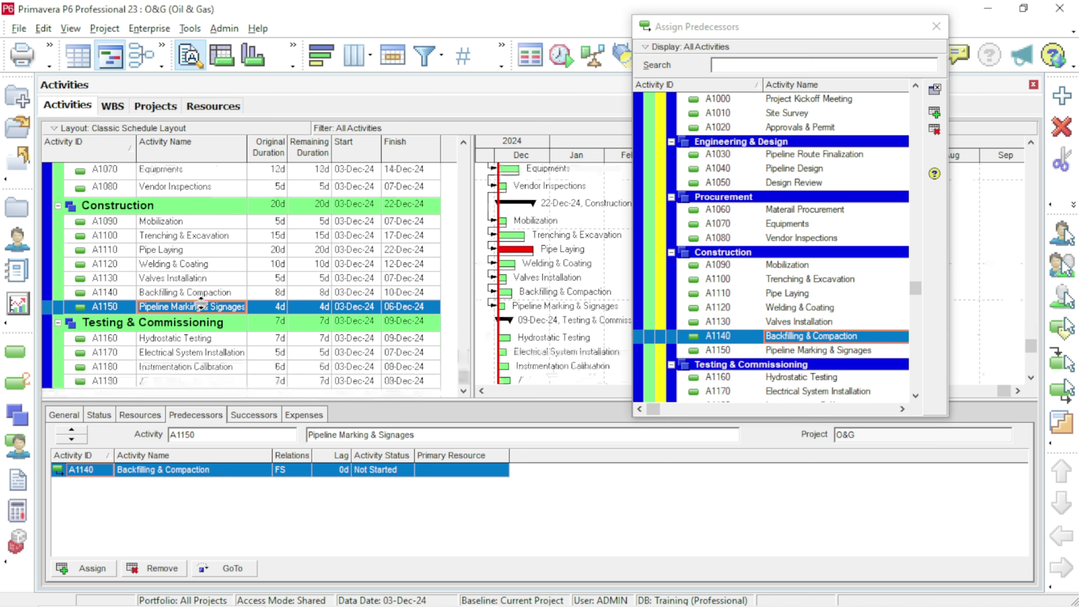
pyautogui.click(174, 341)
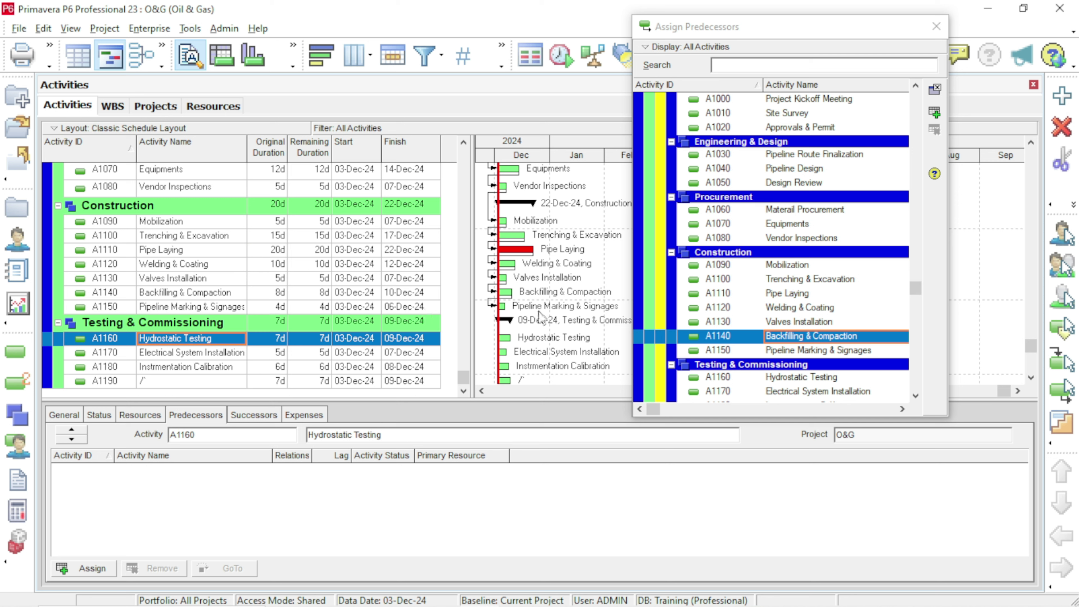
pyautogui.doubleClick(799, 351)
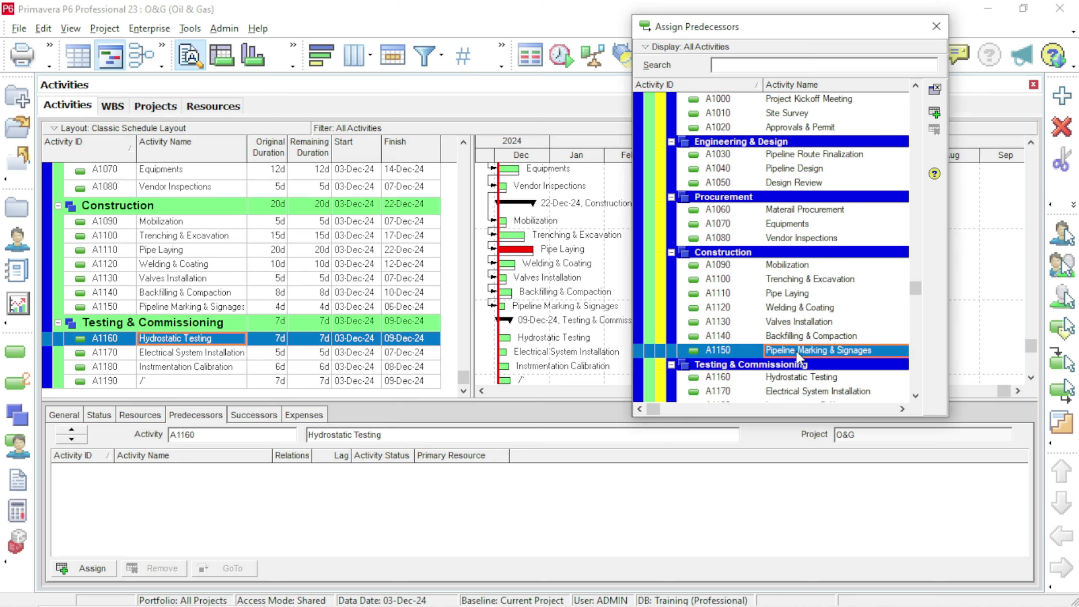
pyautogui.click(224, 353)
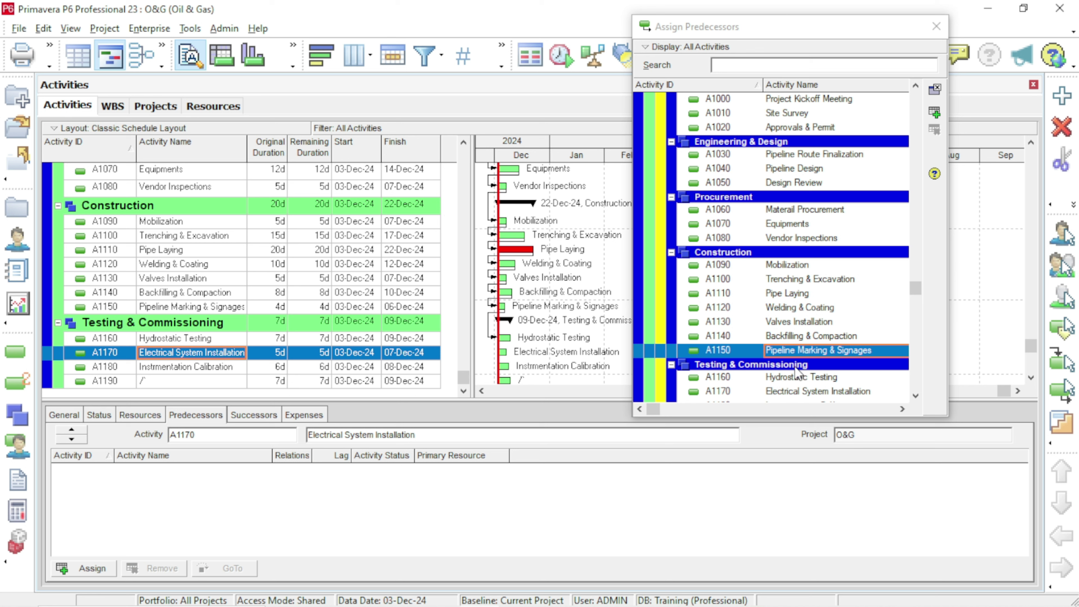
pyautogui.doubleClick(798, 378)
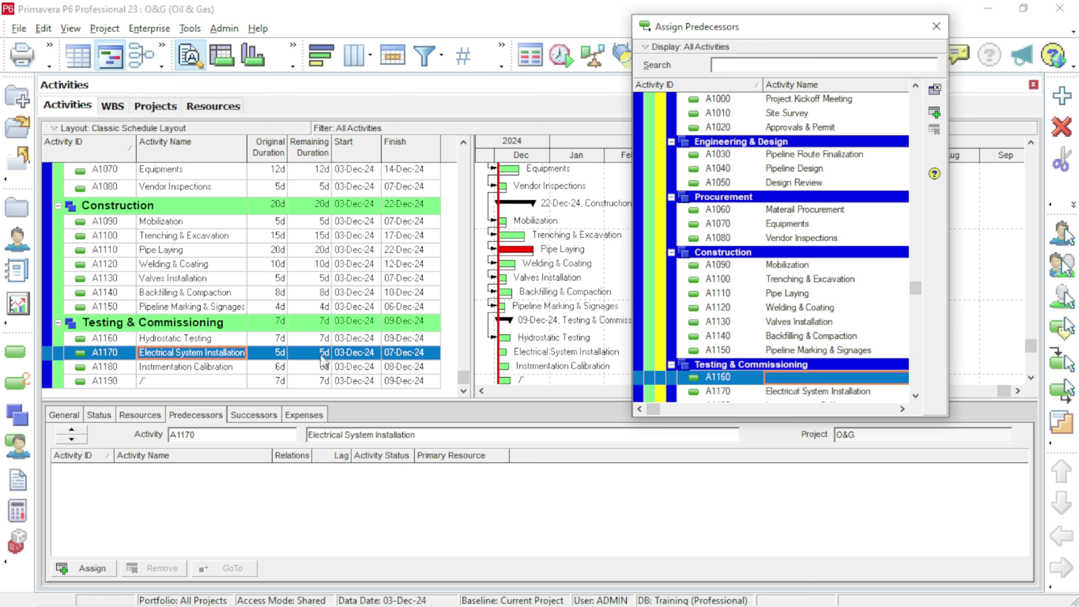
# - Assign Electrical System Installation as predecessor of Instrmentation Calibration (A1180), and Instrmentation Calibration as predecessor of activity A1190
pyautogui.click(197, 369)
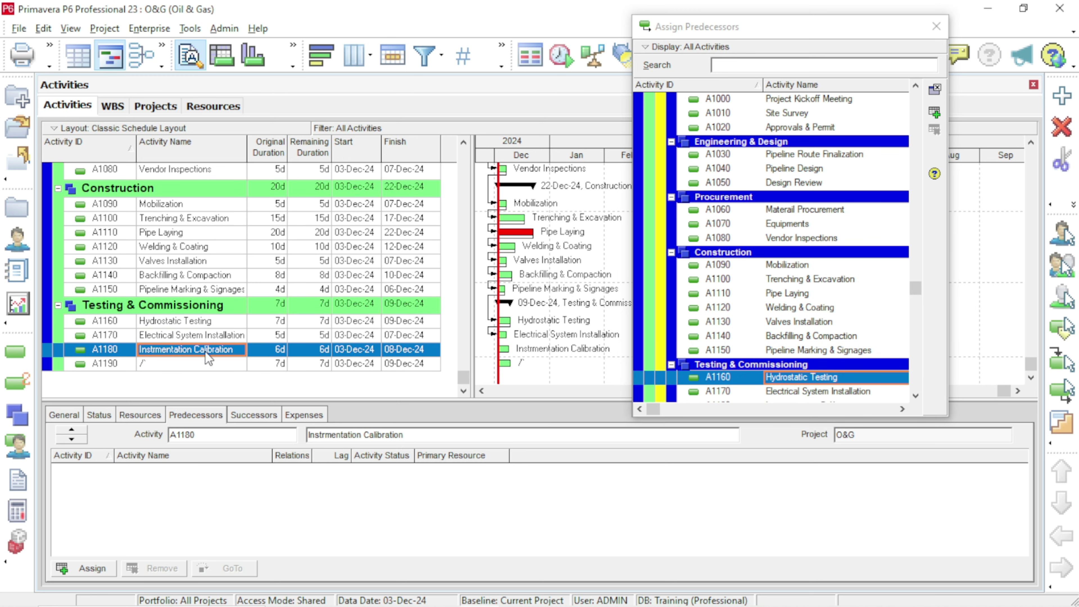
pyautogui.doubleClick(802, 392)
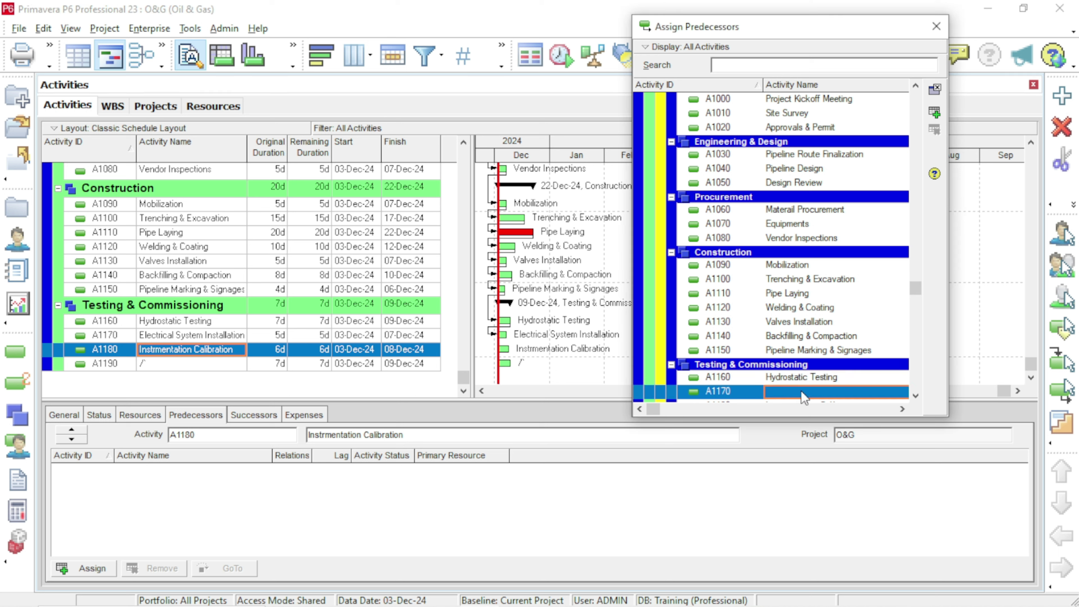
pyautogui.click(167, 382)
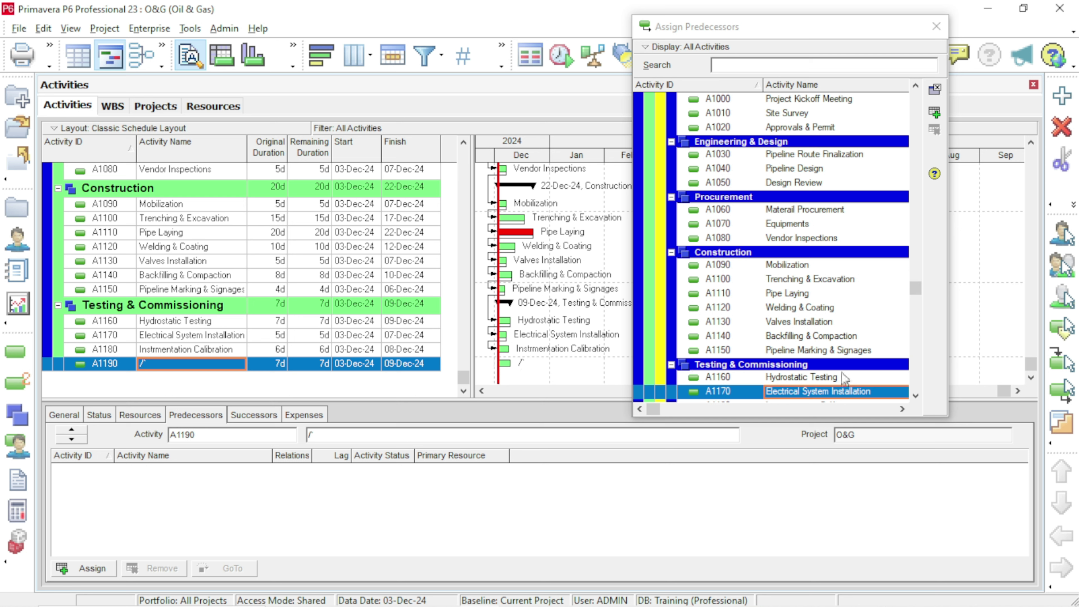
pyautogui.click(915, 395)
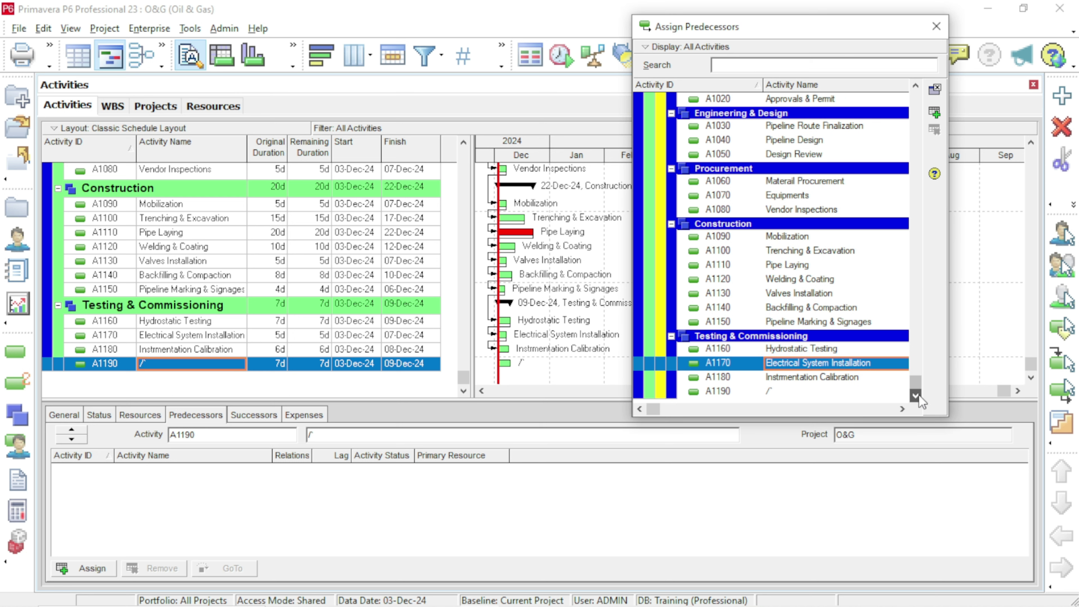
pyautogui.doubleClick(796, 379)
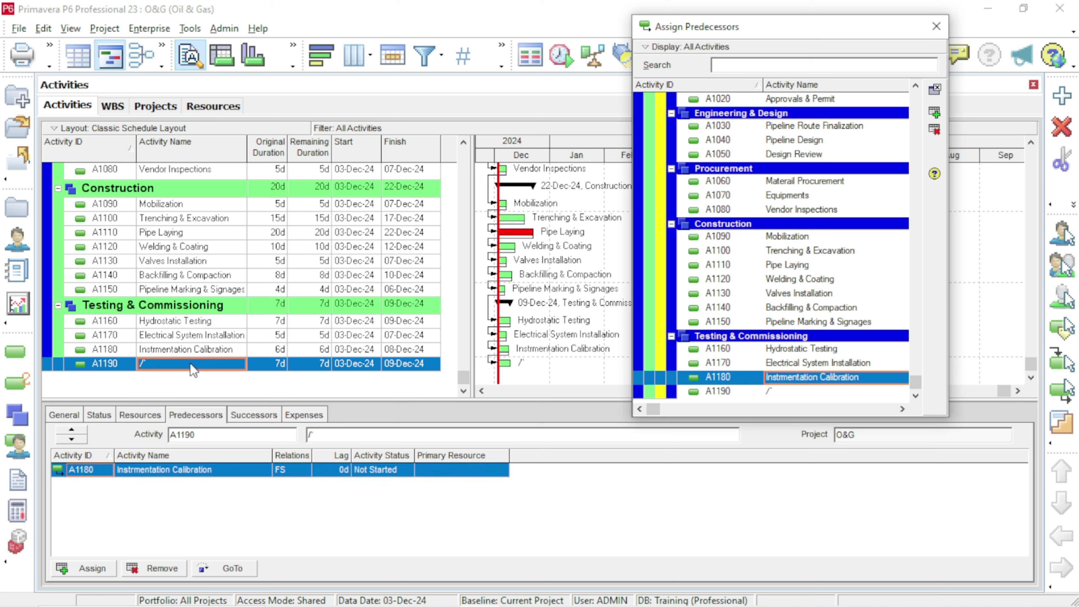
# - Rename activity A1190 as "/'Commisoning & Startup" and close the predecessor assignment window
pyautogui.click(160, 364)
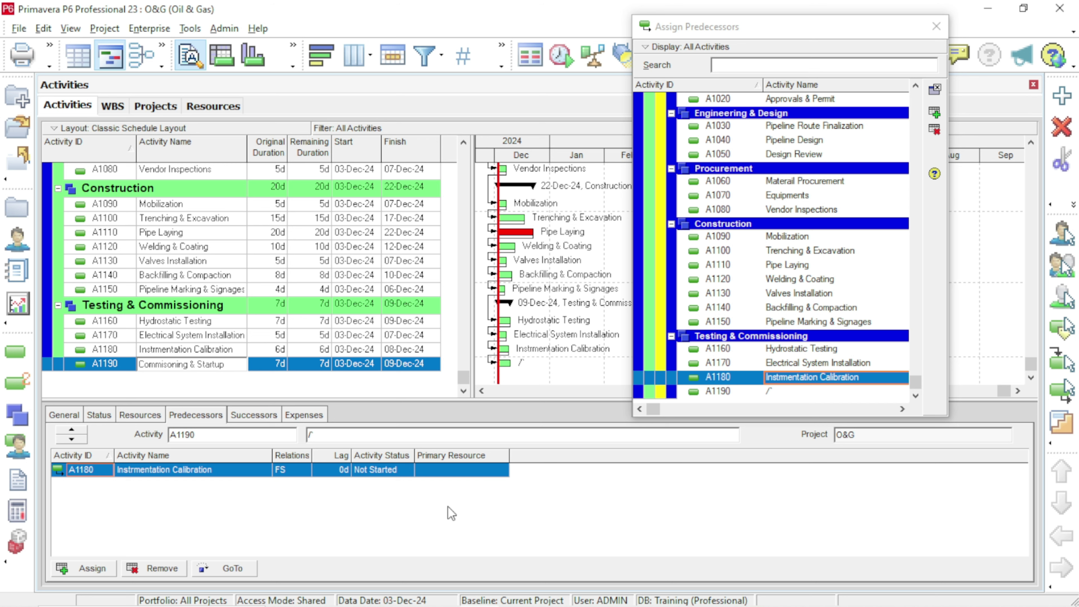
pyautogui.press('Return')
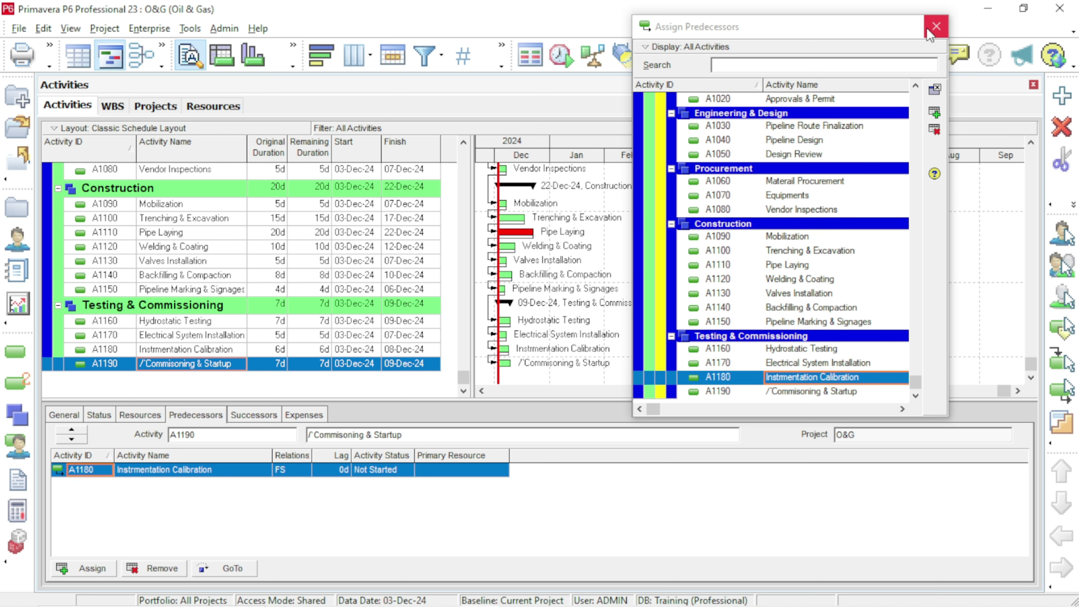
pyautogui.click(935, 30)
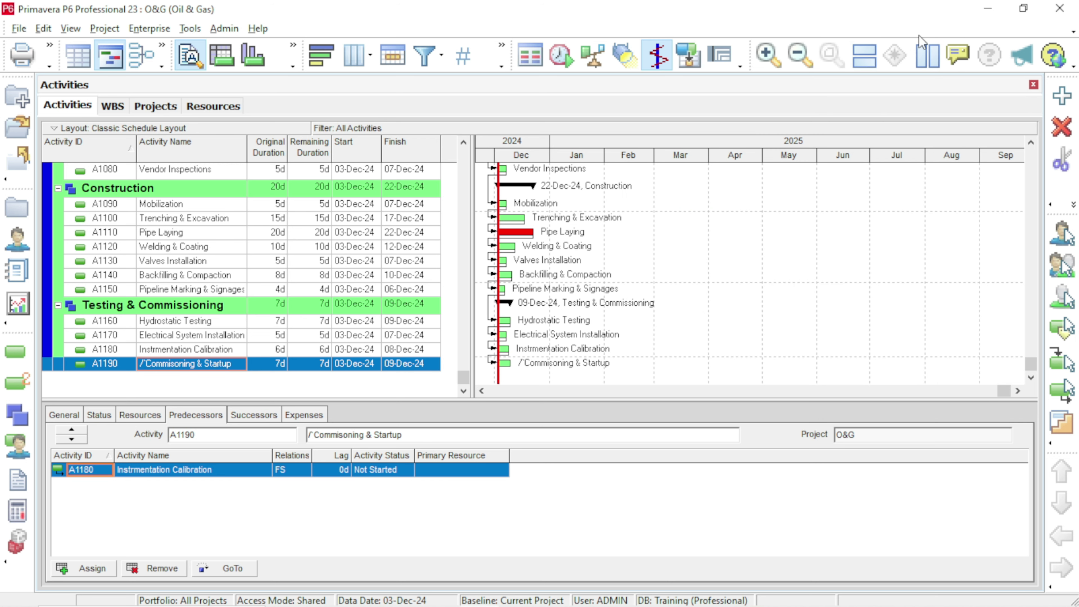
# - Show the general details of activity A1190, enlarge the activity table area, and schedule the project
pyautogui.scroll(4, 581, 163)
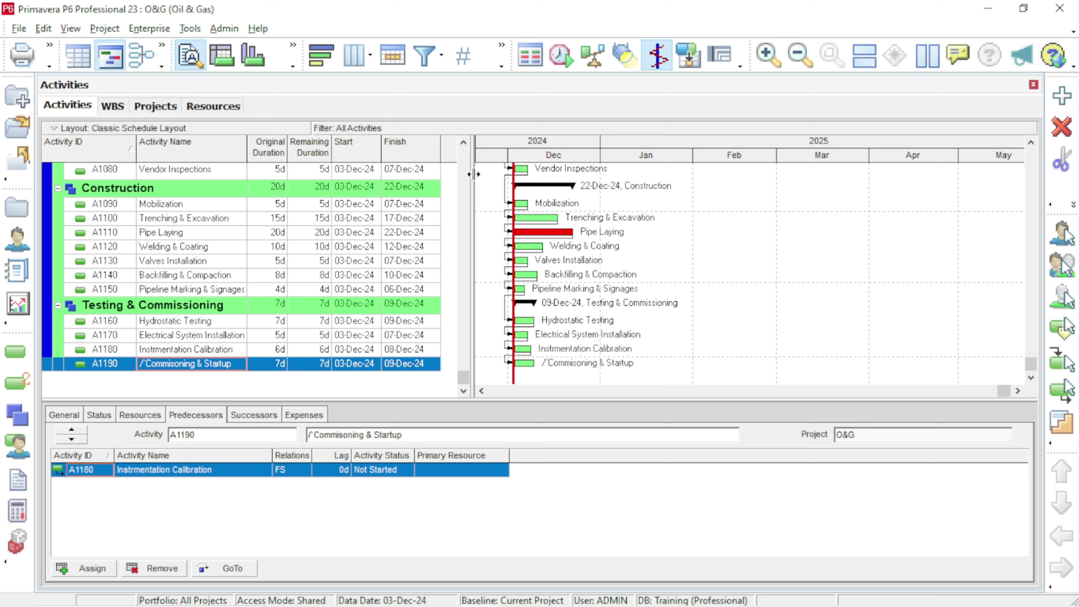
pyautogui.scroll(4, 258, 249)
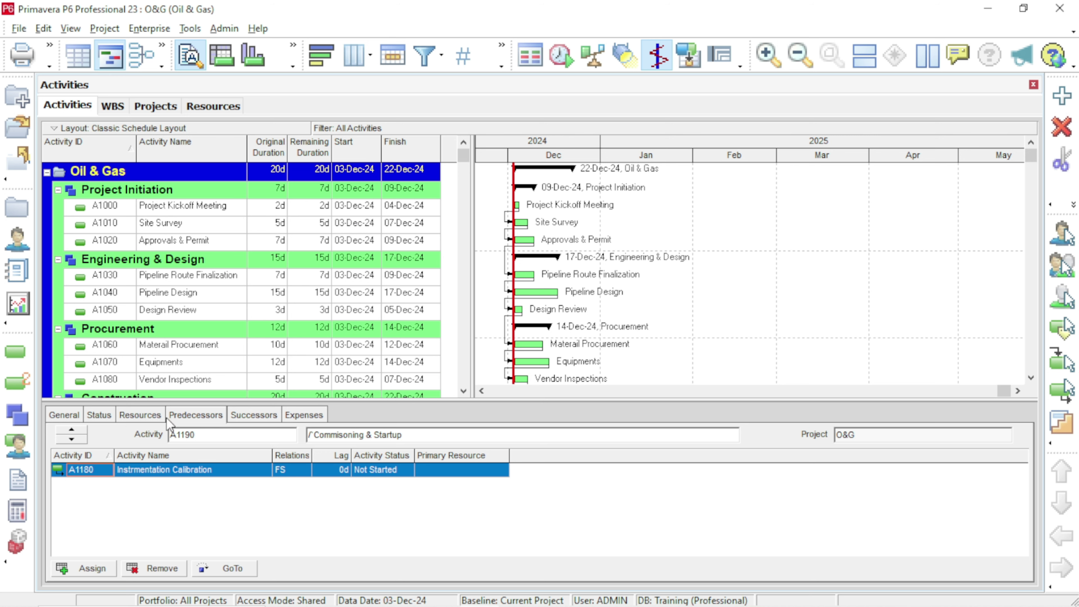
pyautogui.click(50, 417)
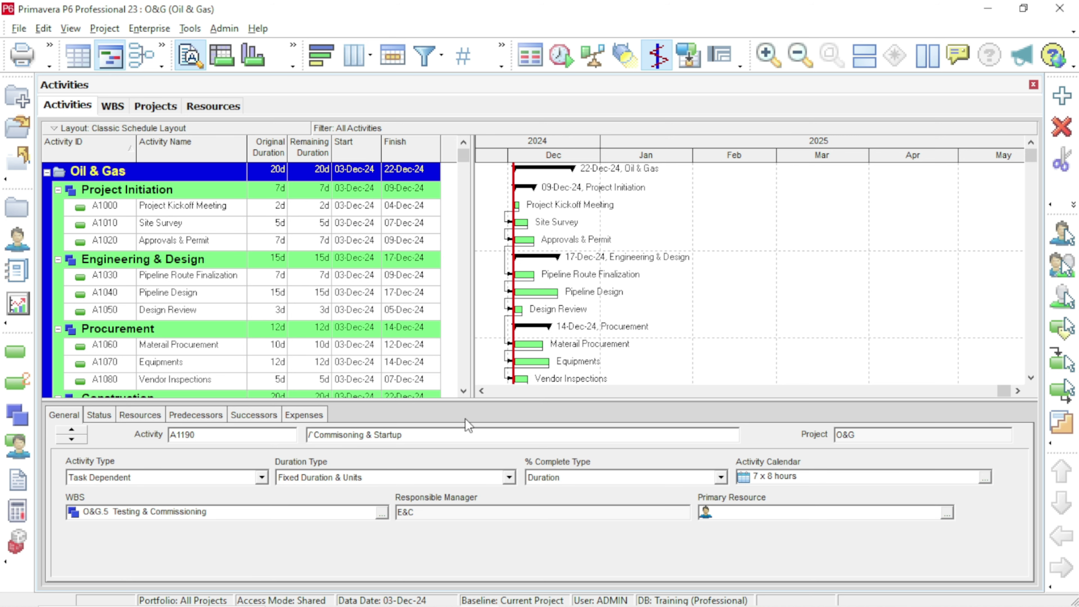
pyautogui.moveTo(480, 446); pyautogui.dragTo(480, 490)
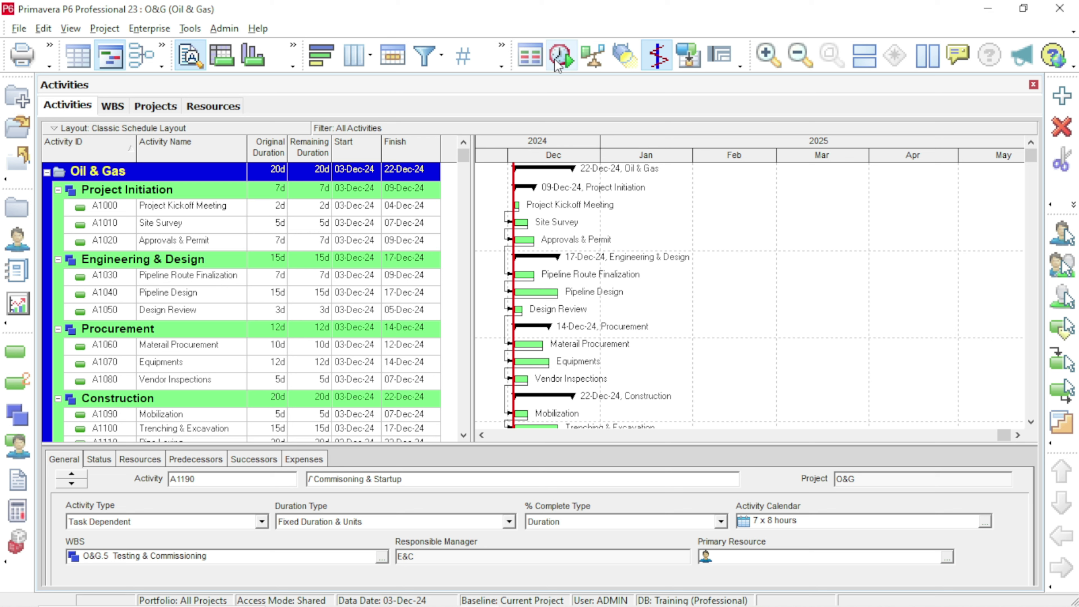
pyautogui.click(561, 55)
pyautogui.click(683, 253)
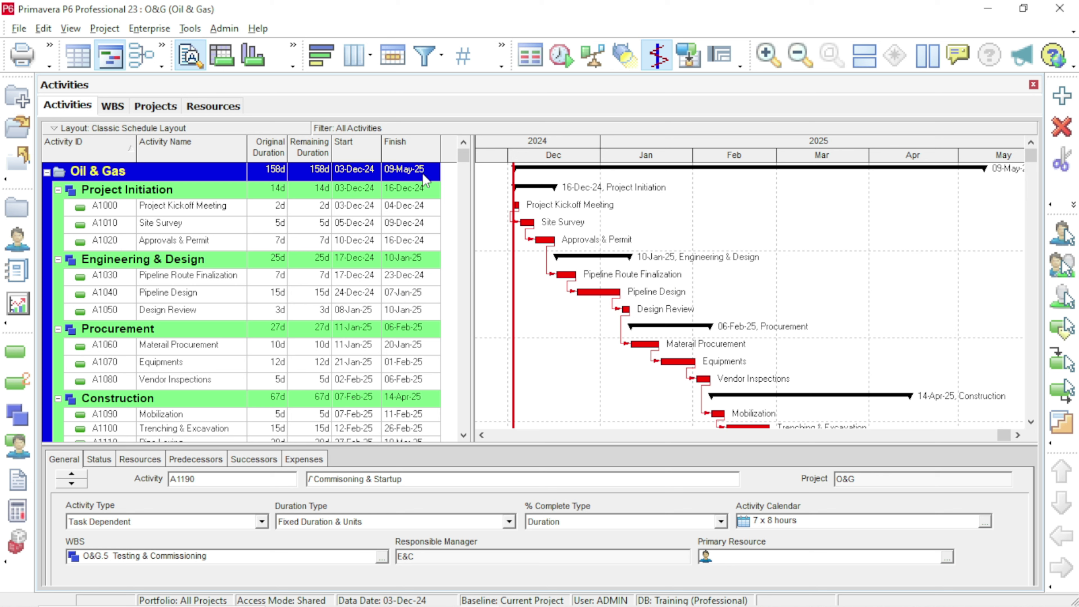
# - Set the Gantt chart timescale's date interval to Week/Day 2
pyautogui.moveTo(820, 164); pyautogui.dragTo(720, 181)
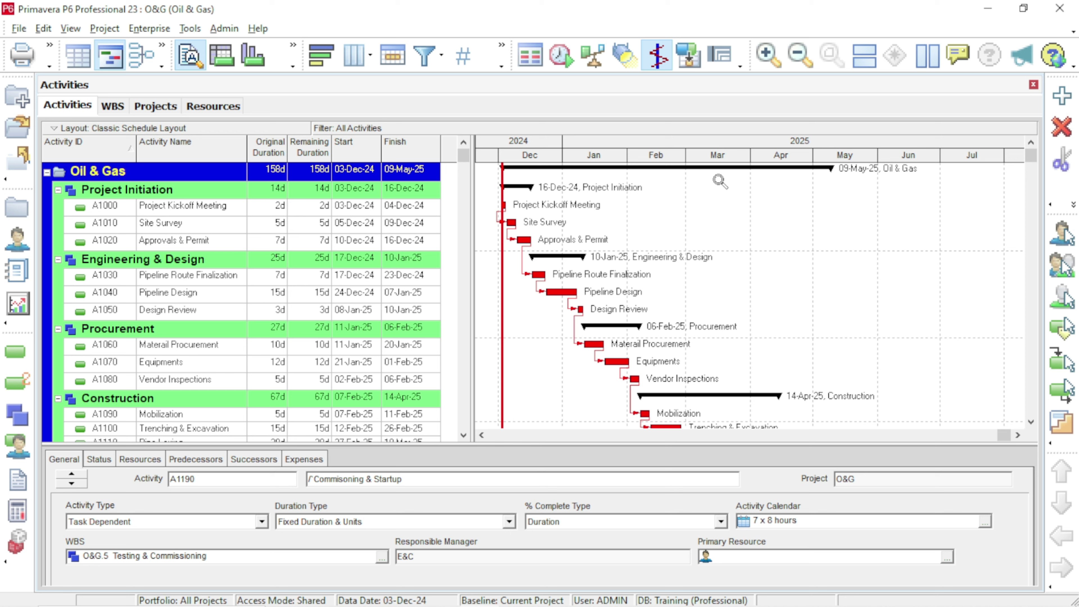
pyautogui.rightClick(697, 138)
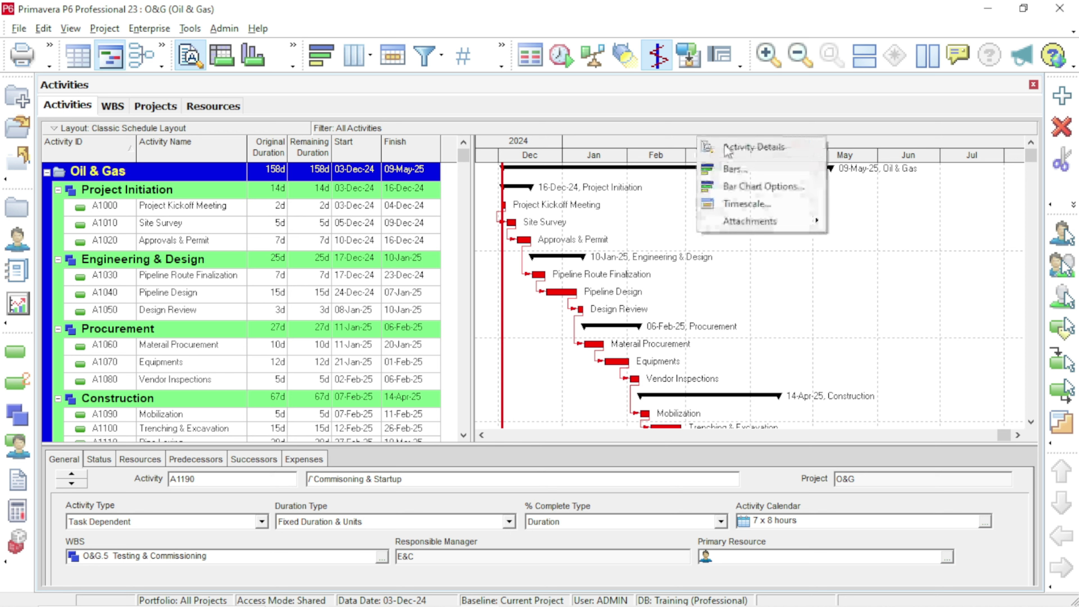
pyautogui.click(748, 204)
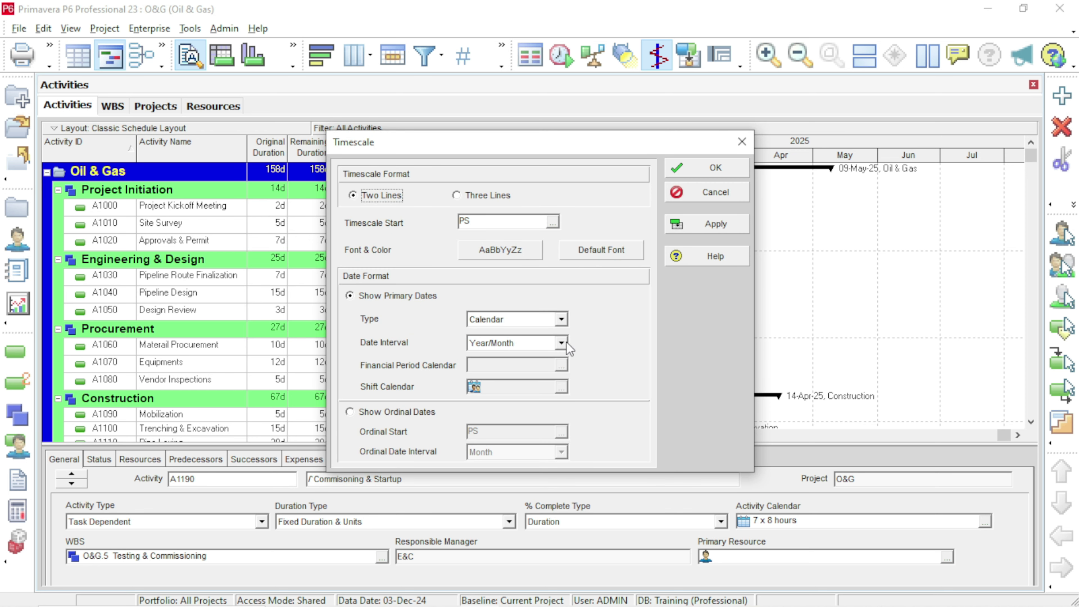
pyautogui.click(562, 343)
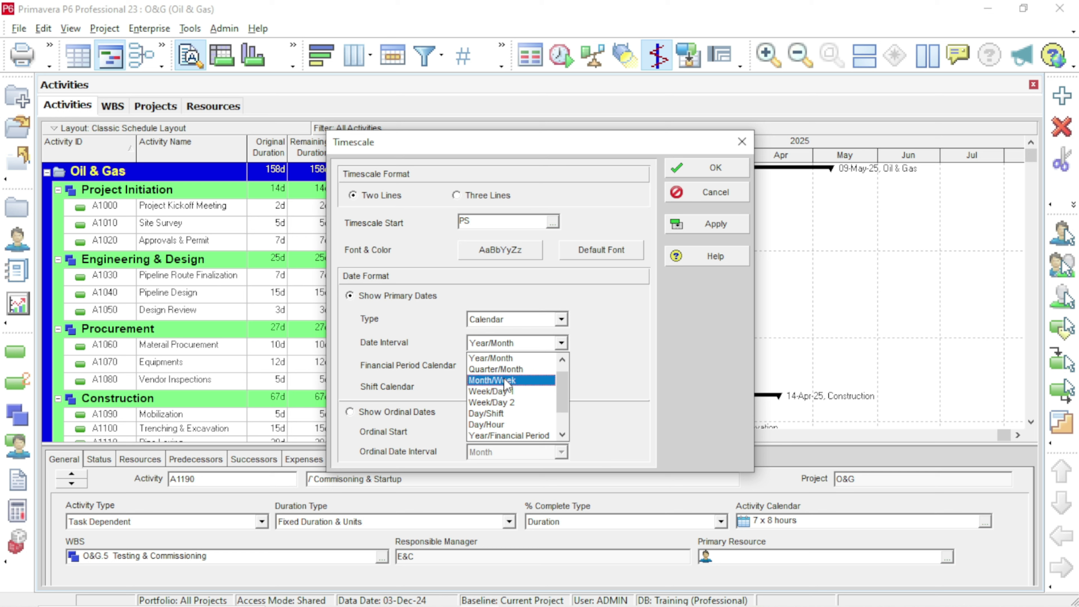
pyautogui.click(508, 402)
pyautogui.click(738, 229)
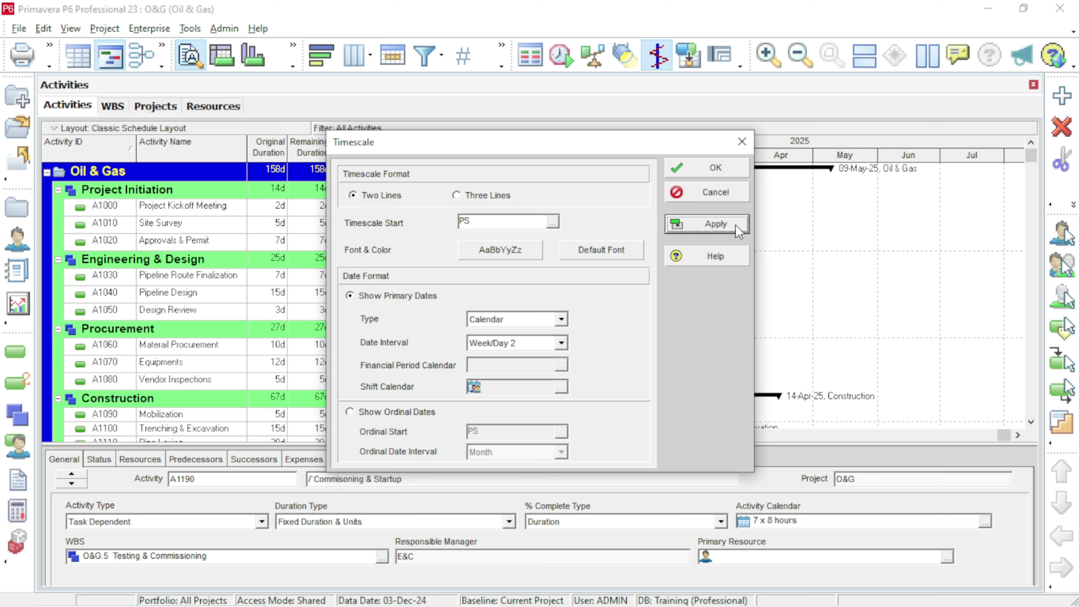
pyautogui.click(722, 170)
# - Adjust the Gantt timescale spacing to show the bars from the project start, and enlarge the activity table area
pyautogui.moveTo(849, 164); pyautogui.dragTo(552, 186)
pyautogui.scroll(1, 765, 236)
pyautogui.scroll(5, 766, 243)
pyautogui.moveTo(621, 159); pyautogui.dragTo(752, 174)
pyautogui.moveTo(594, 151); pyautogui.dragTo(615, 159)
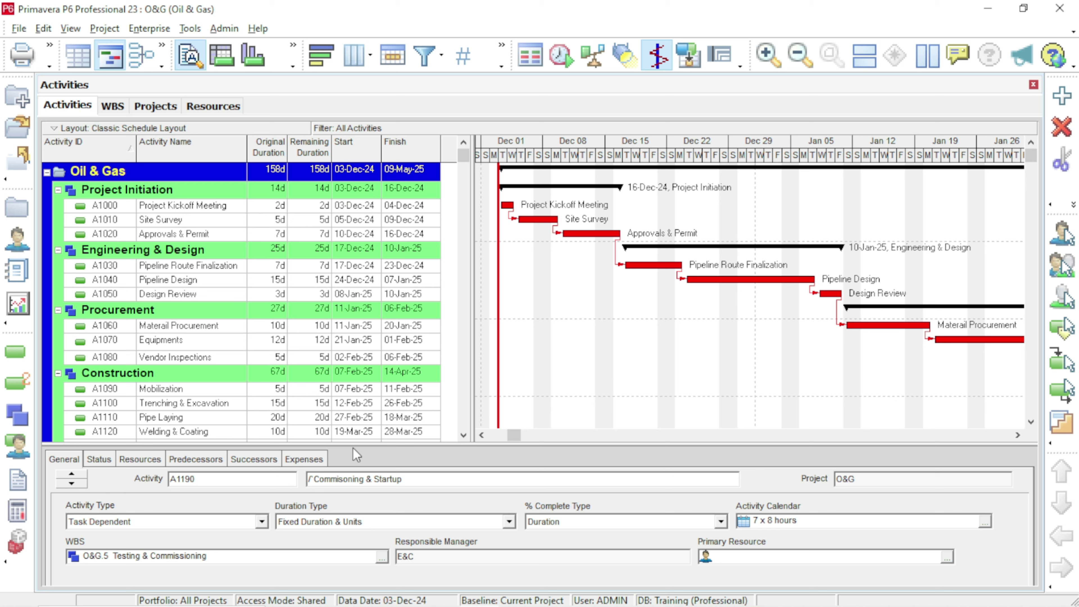
pyautogui.moveTo(362, 444); pyautogui.dragTo(364, 467)
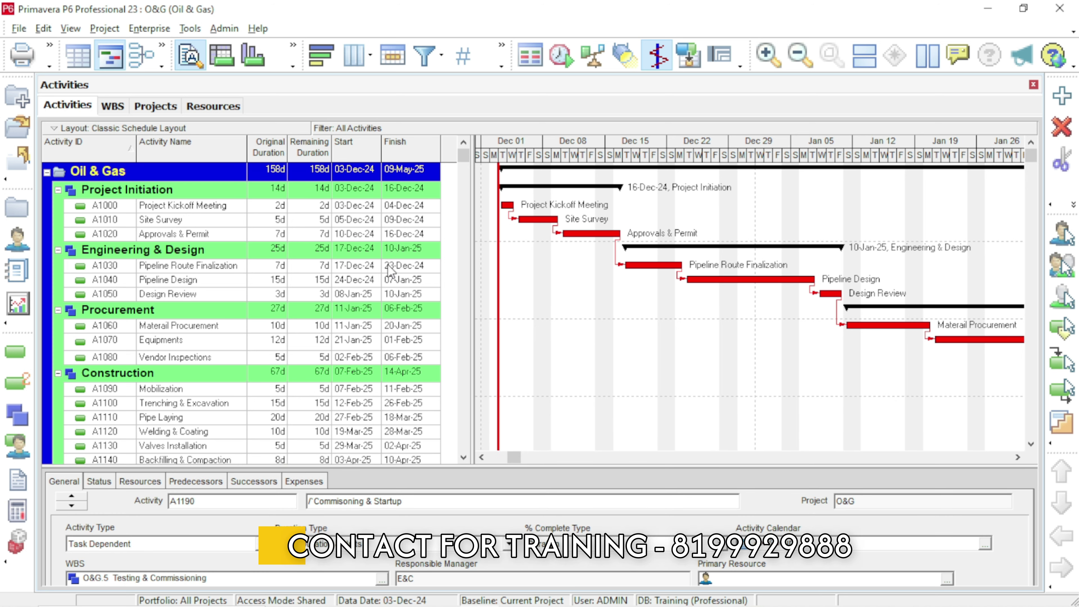
# - Switch to the project schedule PDF in Edge, read its Resources Details table, and return to Primavera P6
pyautogui.moveTo(400, 603)
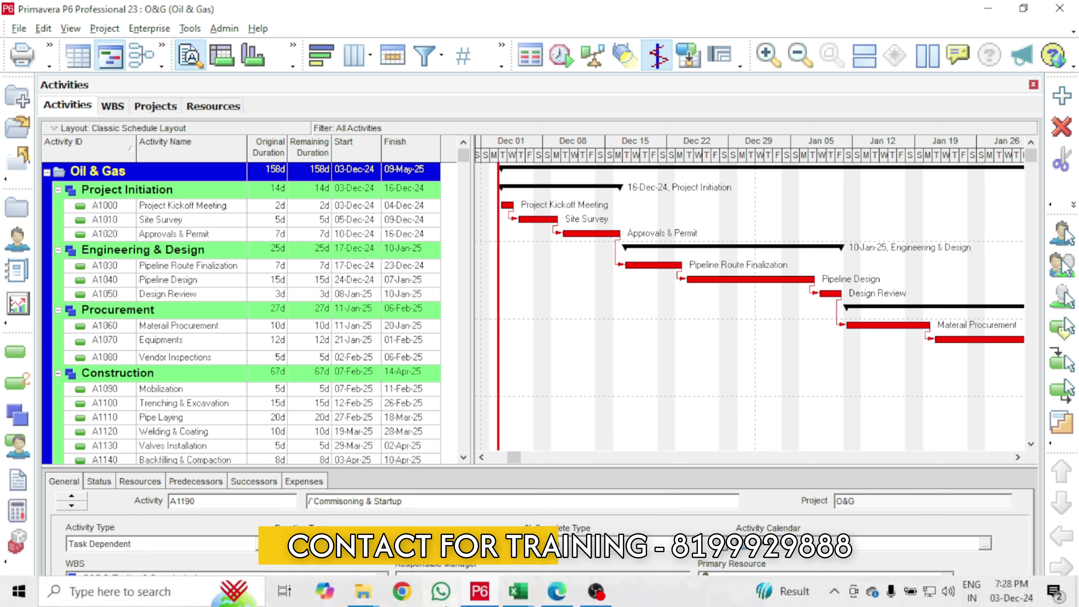
pyautogui.click(542, 598)
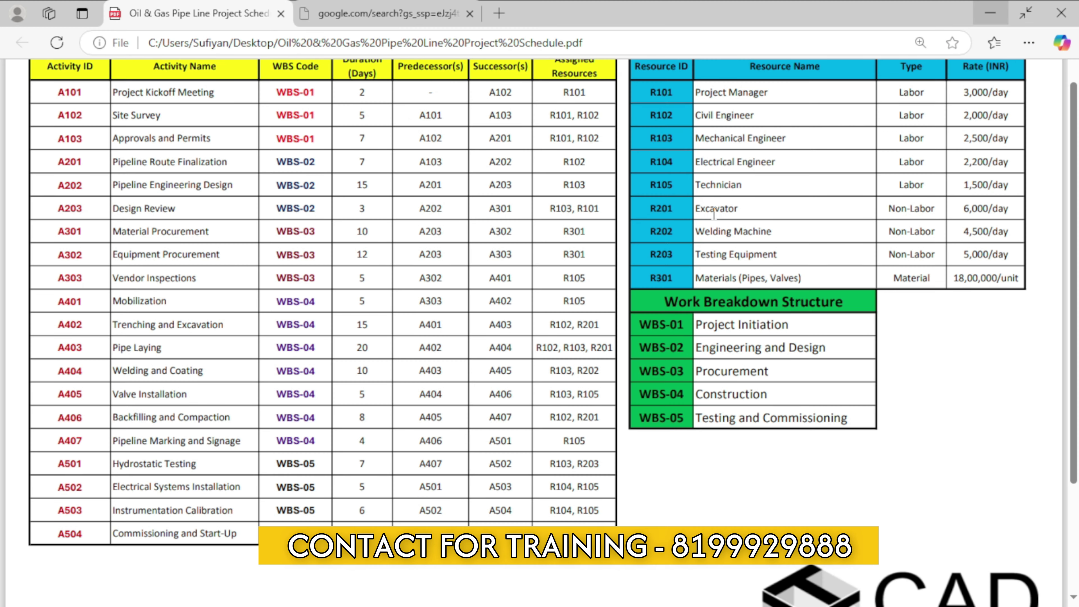
pyautogui.scroll(3, 852, 248)
pyautogui.press('F11')
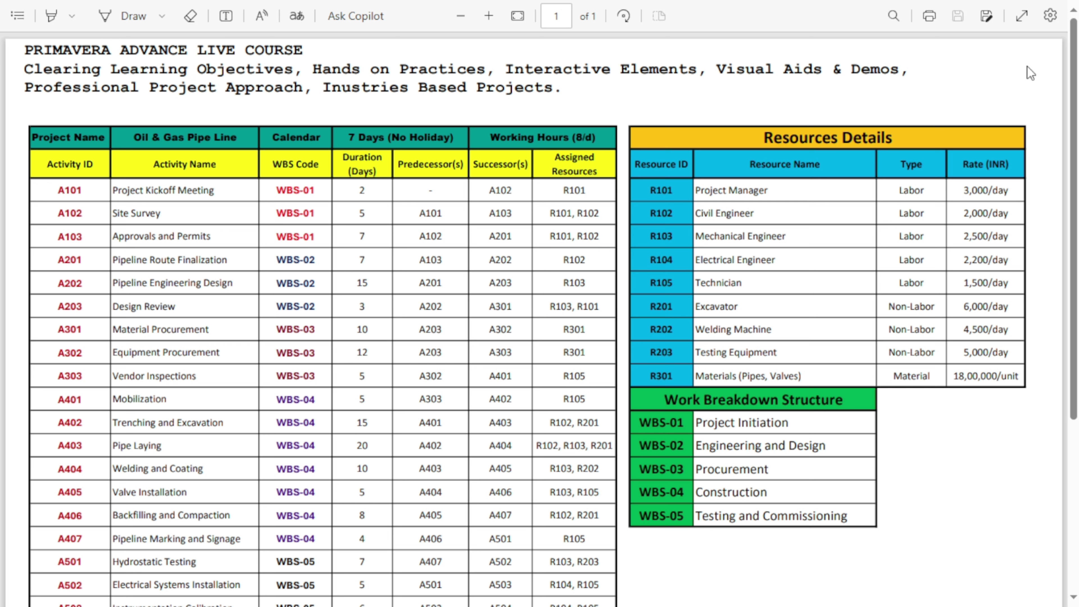
pyautogui.moveTo(803, 3)
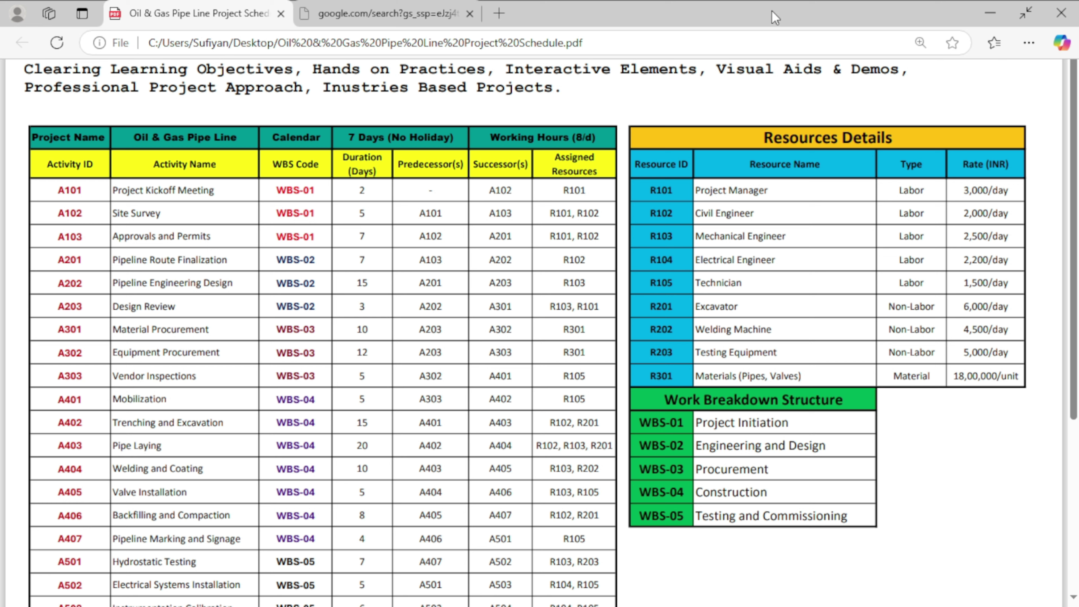
pyautogui.click(986, 13)
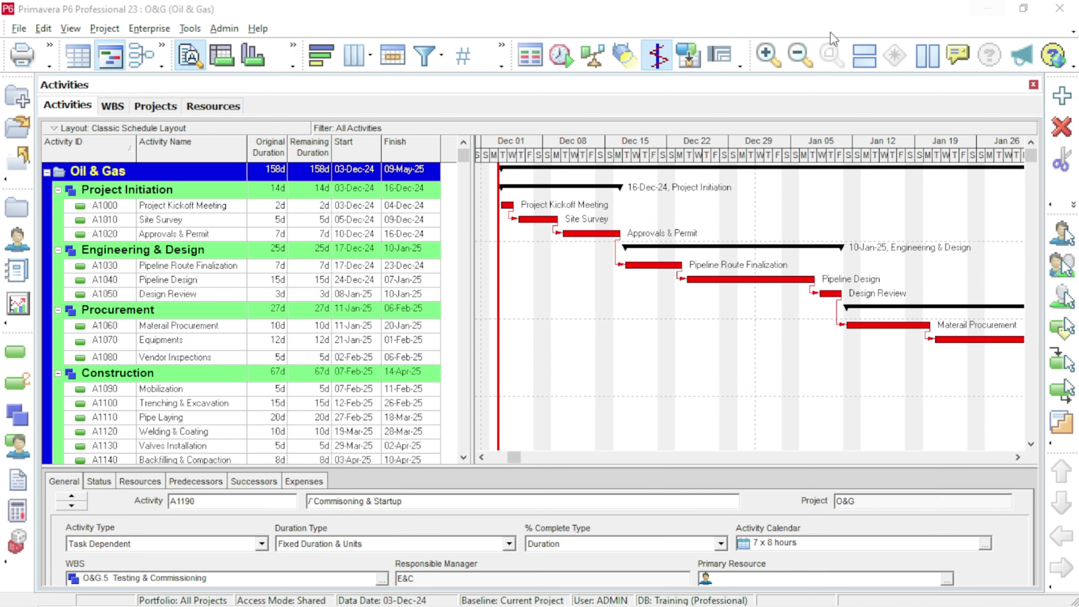
# - Open the Resources view and look through the existing resource list
pyautogui.moveTo(461, 468); pyautogui.dragTo(461, 459)
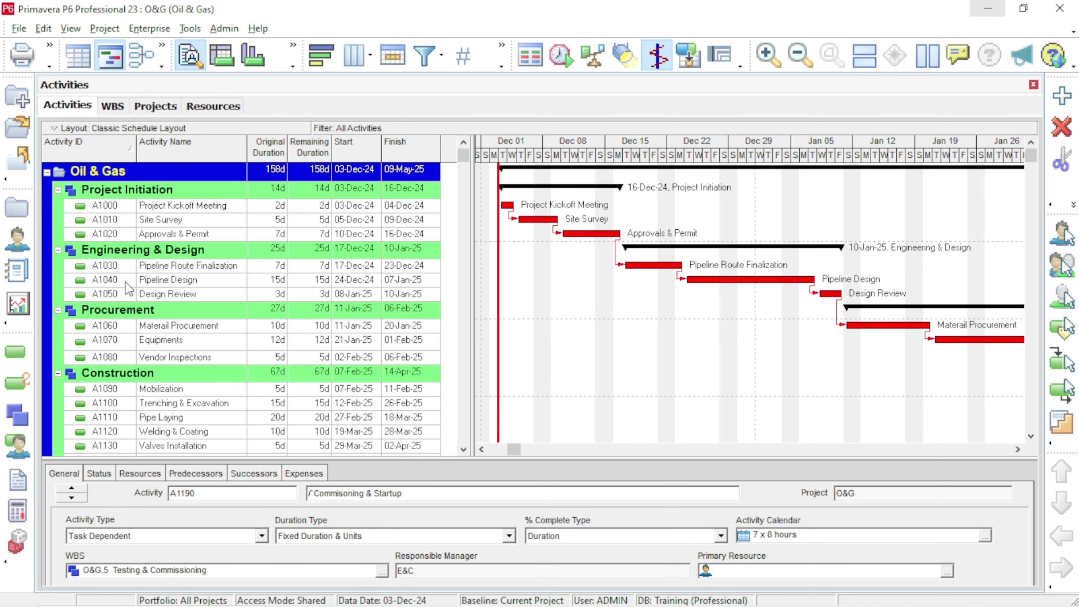
pyautogui.click(204, 104)
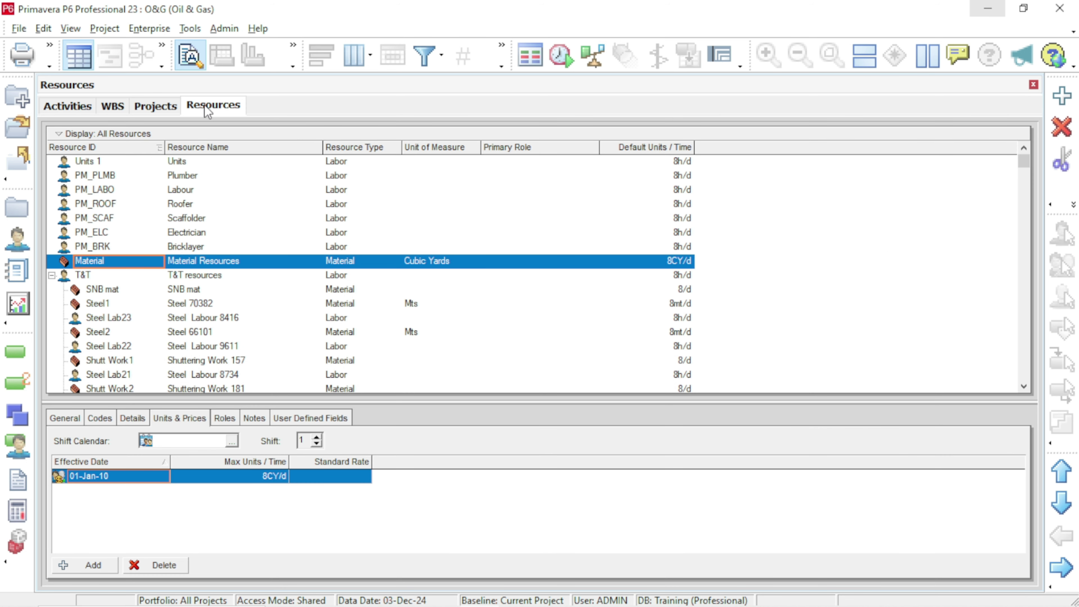
pyautogui.scroll(-10, 348, 305)
pyautogui.scroll(-12, 349, 305)
pyautogui.scroll(-5, 329, 317)
pyautogui.scroll(10, 256, 289)
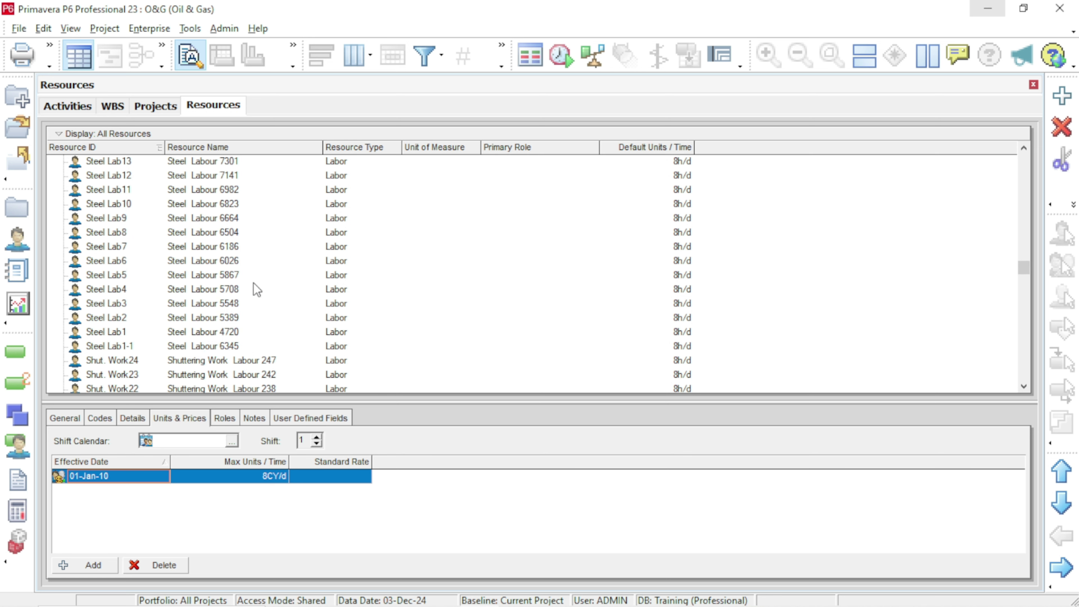
pyautogui.scroll(12, 257, 289)
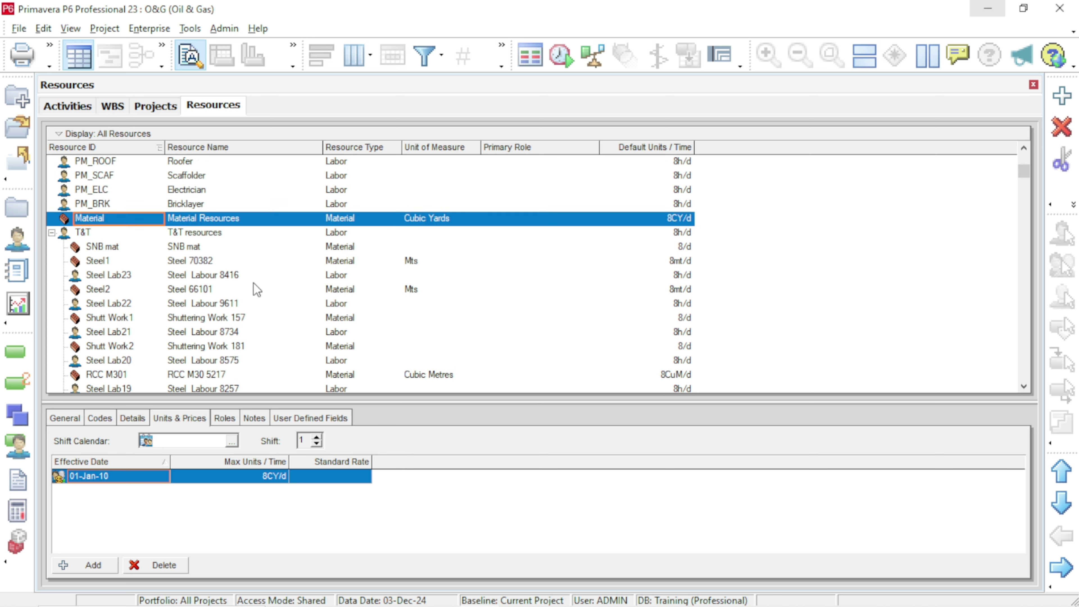
pyautogui.scroll(1, 256, 289)
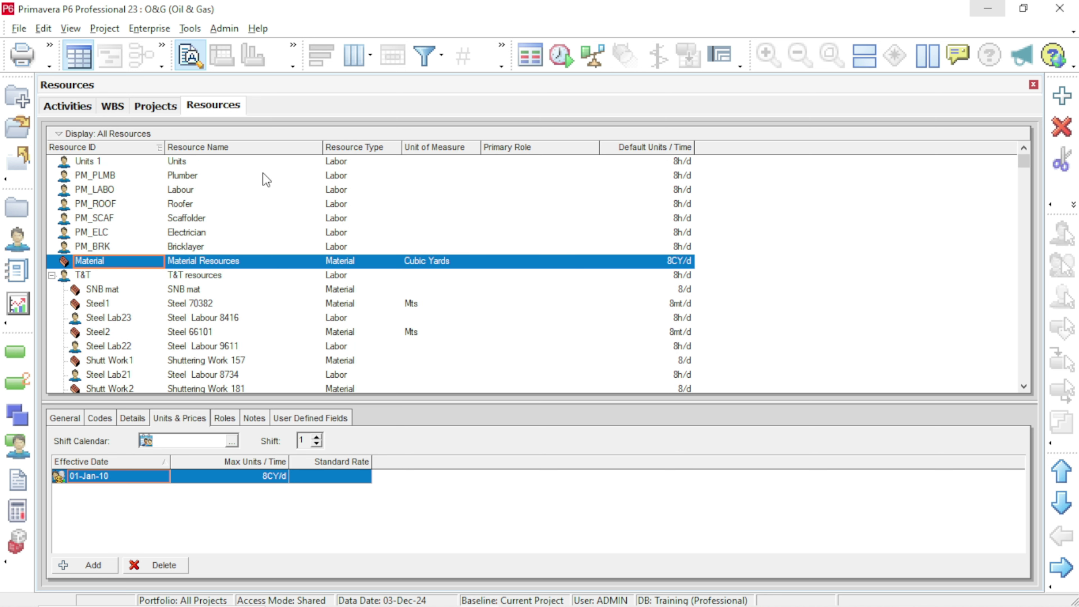
# - Delete all existing resources, from Units 1 down to Departmental Labour (DL)
pyautogui.click(100, 165)
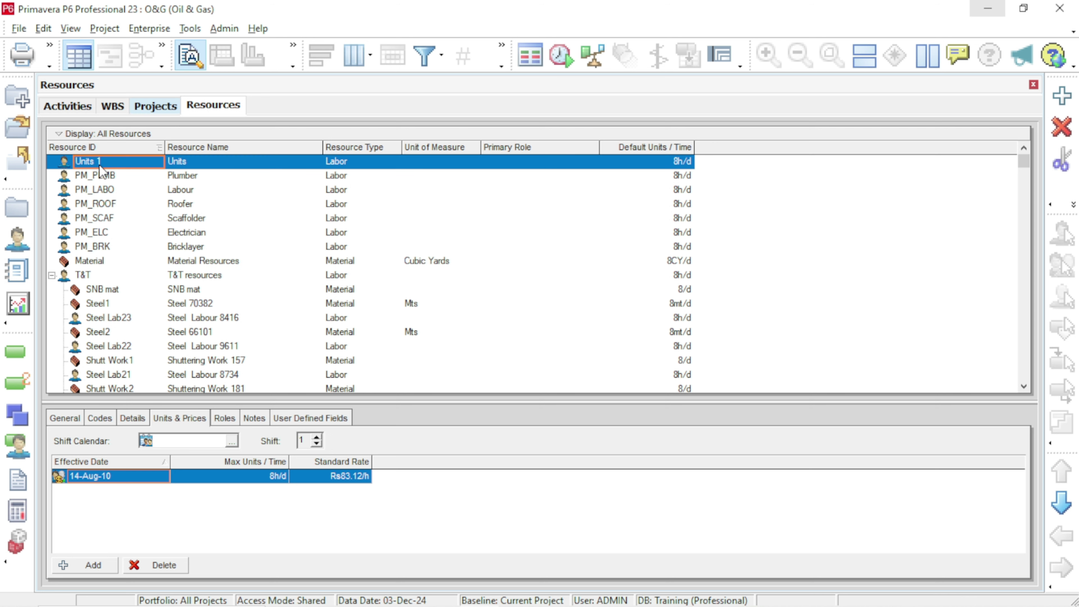
pyautogui.click(97, 277)
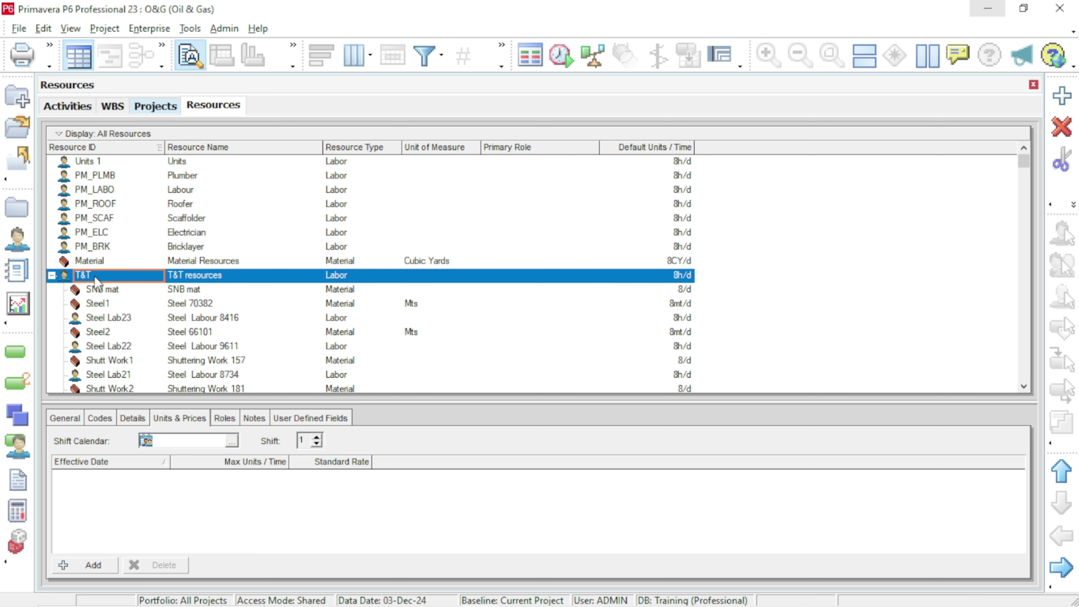
pyautogui.click(94, 162)
pyautogui.scroll(-4, 282, 286)
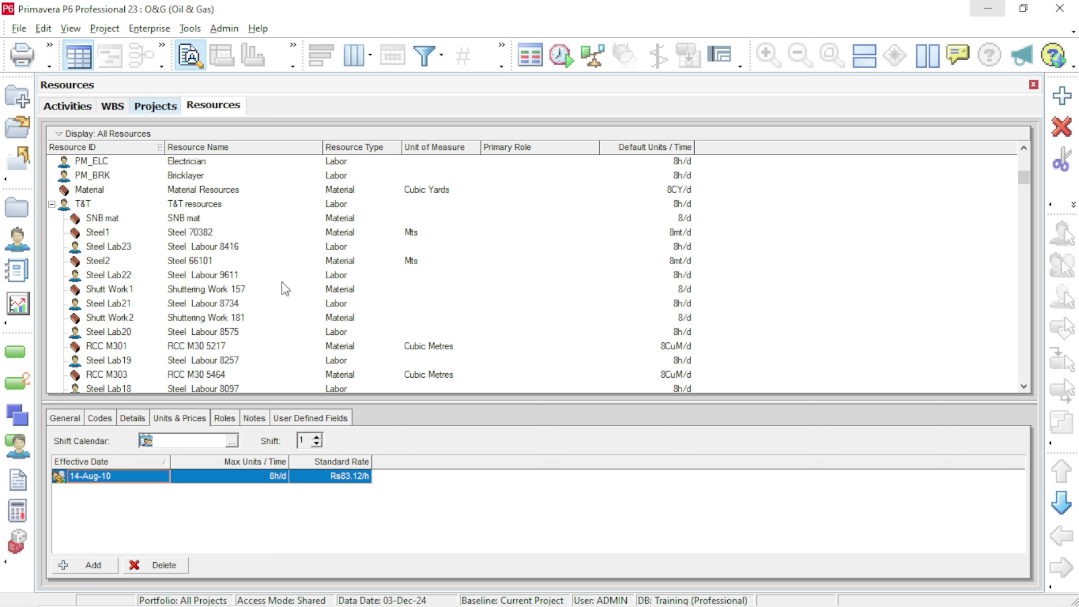
pyautogui.scroll(-15, 285, 289)
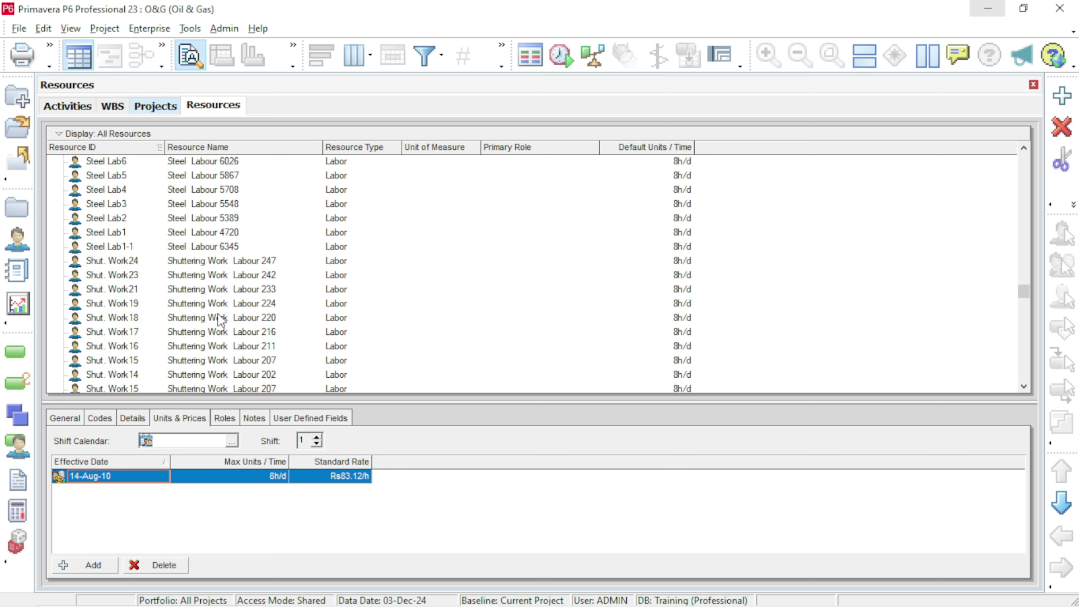
pyautogui.scroll(-6, 216, 323)
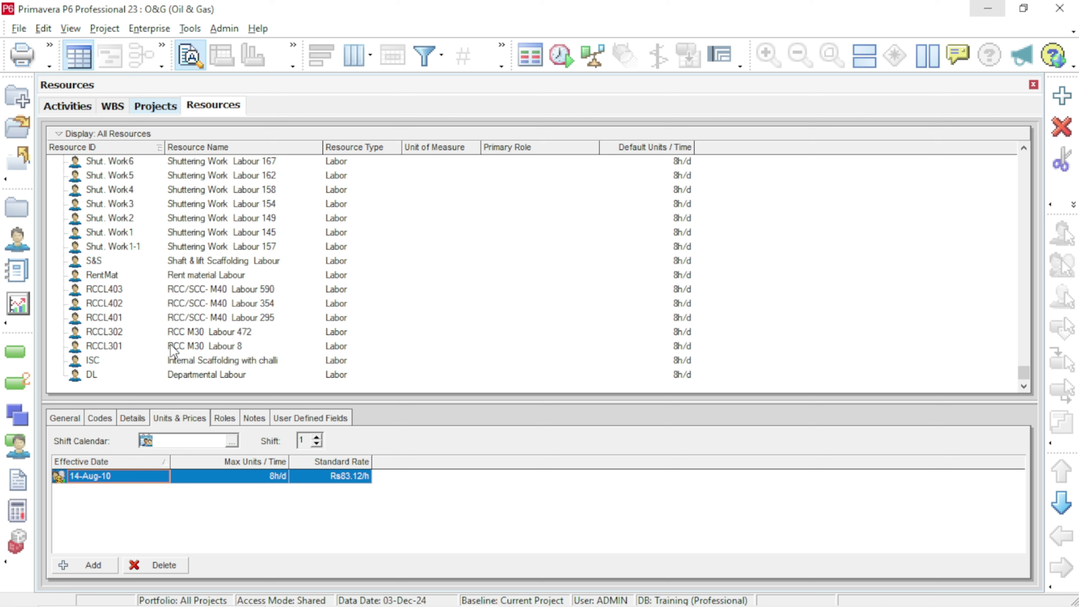
pyautogui.keyDown('shift'); pyautogui.click(183, 374); pyautogui.keyUp('shift')
pyautogui.rightClick(180, 273)
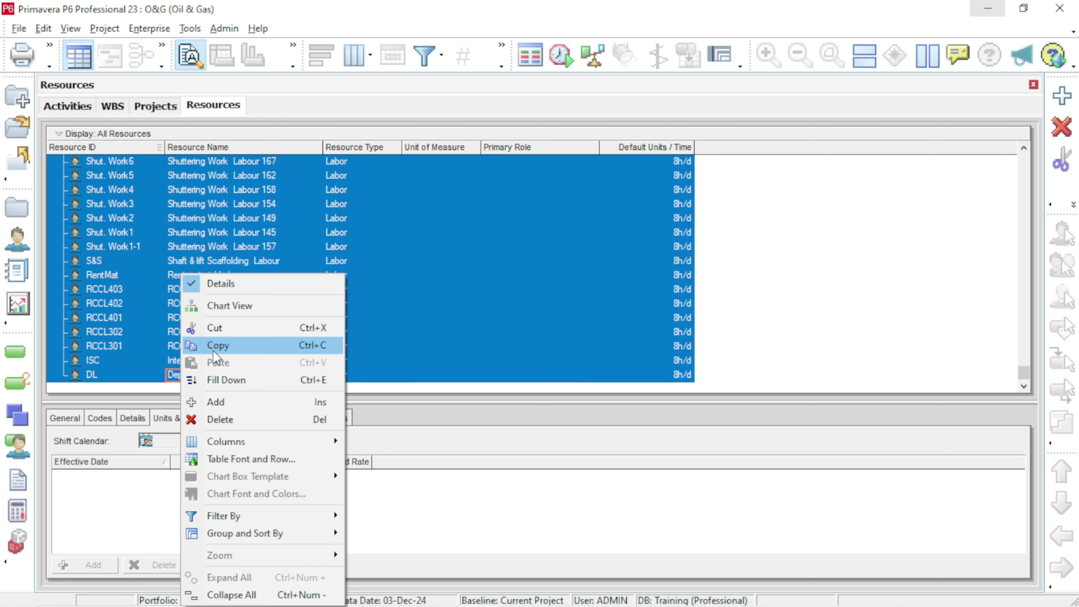
pyautogui.click(220, 419)
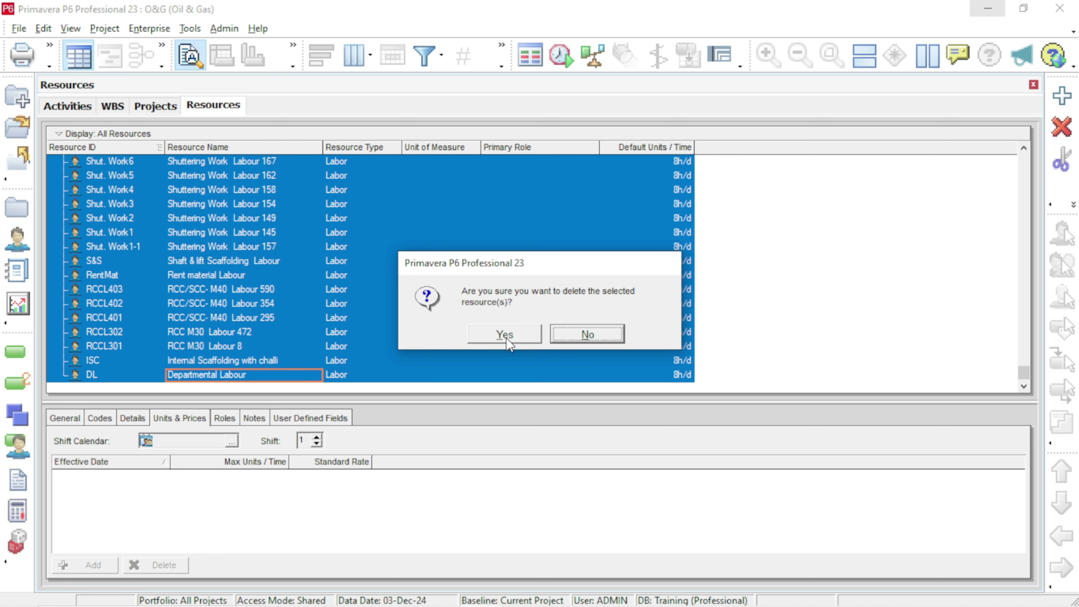
pyautogui.click(506, 332)
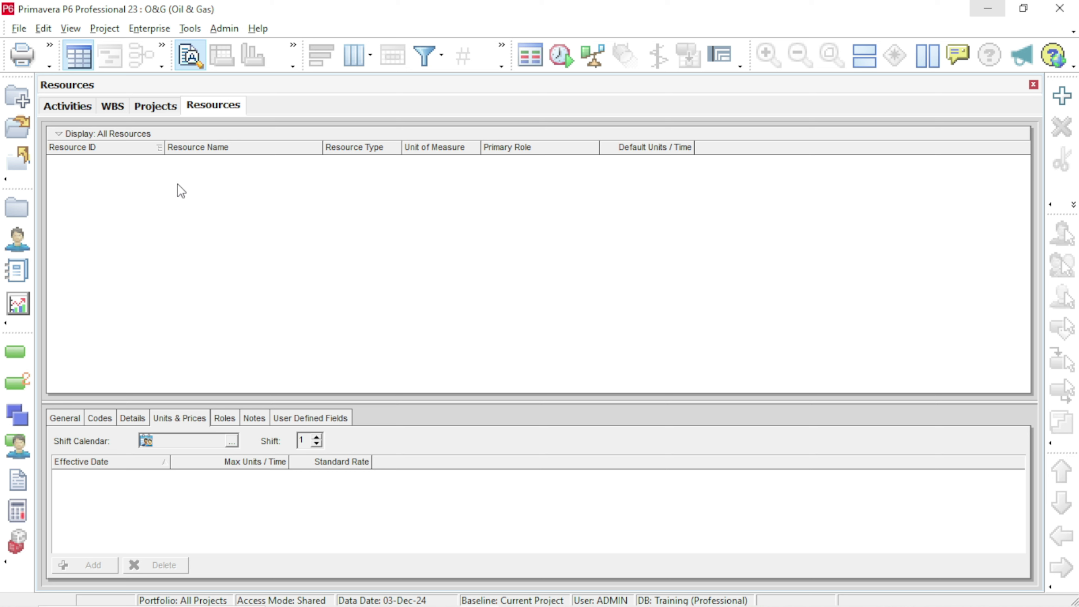
# - Add a labor resource with ID R named "Oil & Gas Project" and assign it the 7 x 8 hours calendar
pyautogui.click(1063, 97)
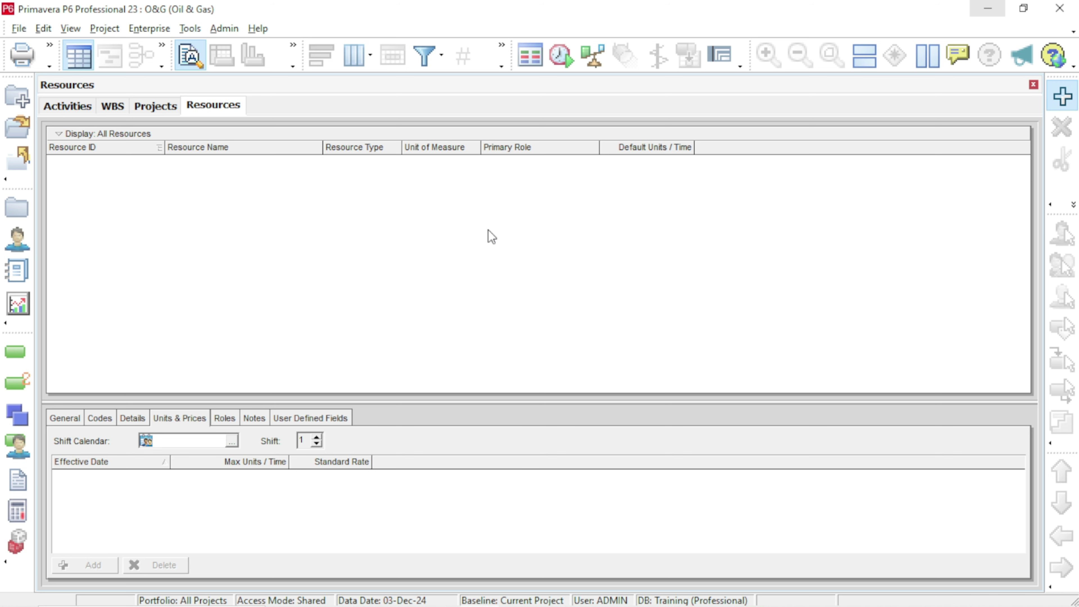
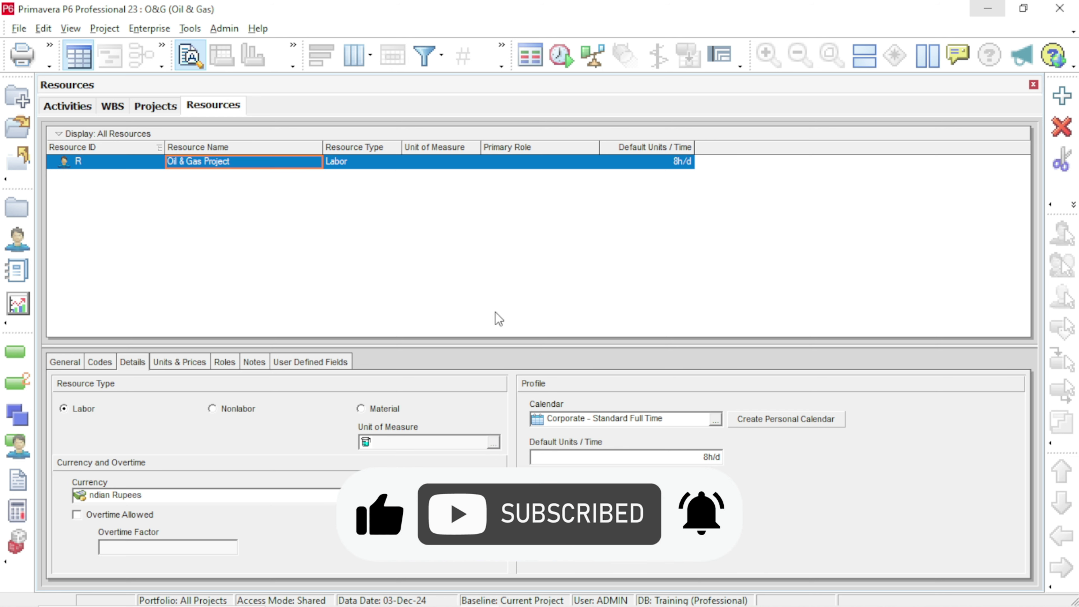
pyautogui.click(716, 420)
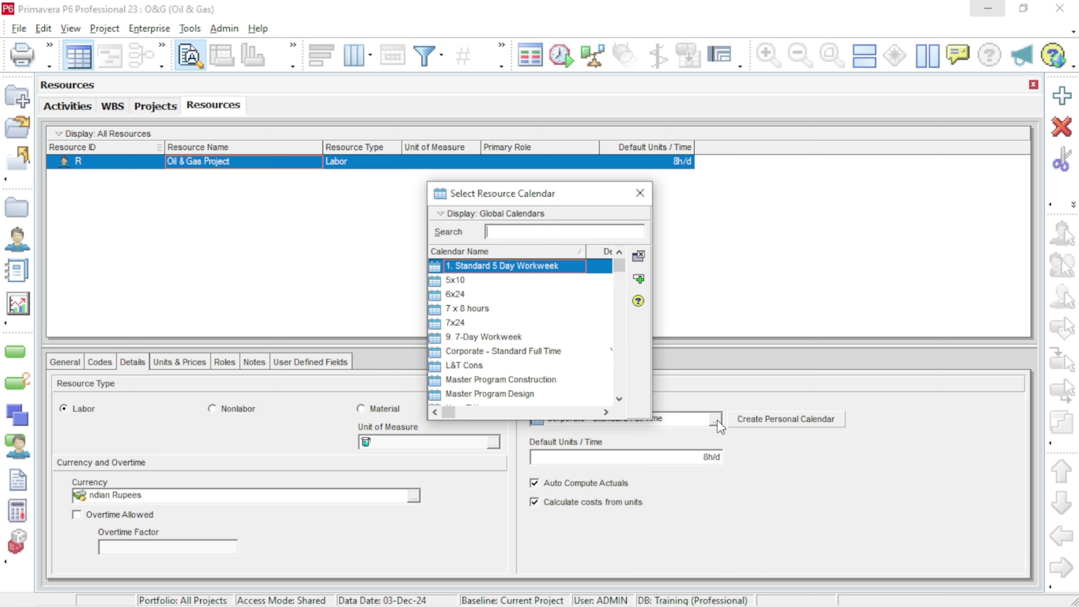
pyautogui.click(479, 315)
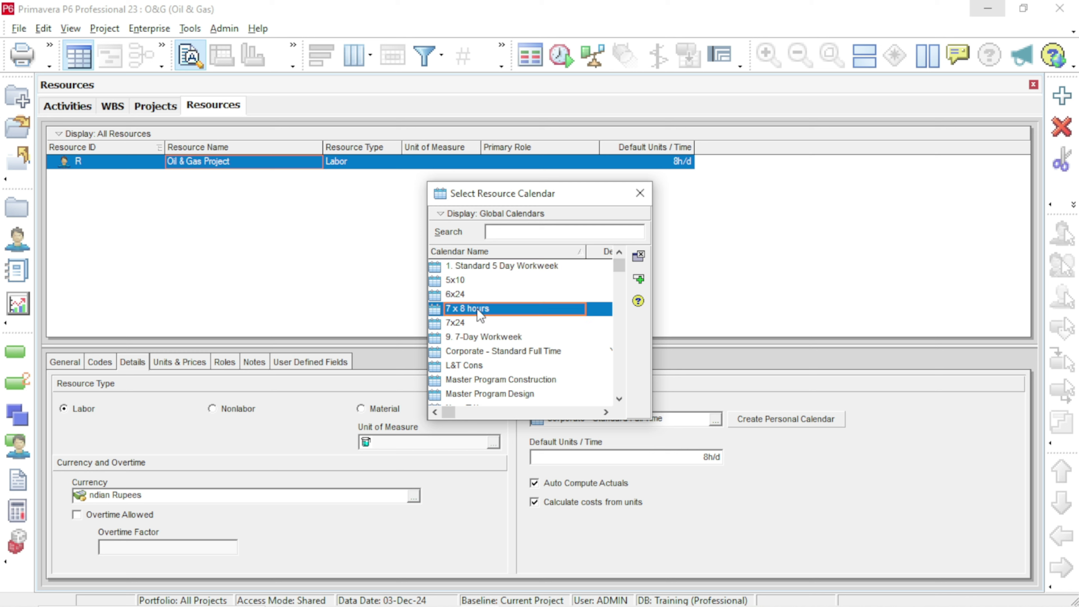
pyautogui.click(639, 280)
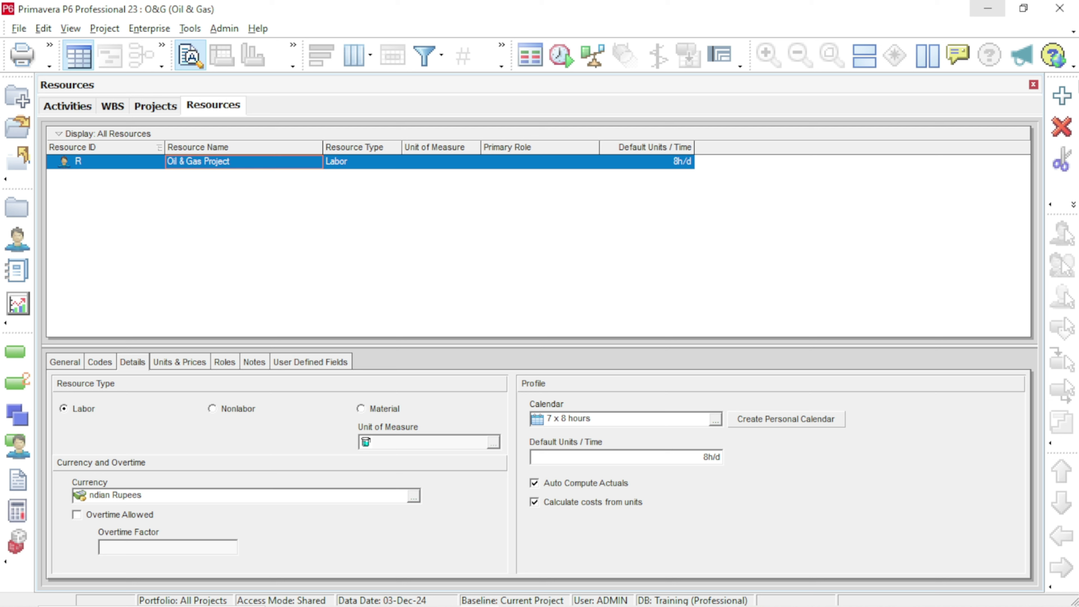
# - Add a child resource under Oil & Gas Project and name it "Project Manager"
pyautogui.click(1062, 96)
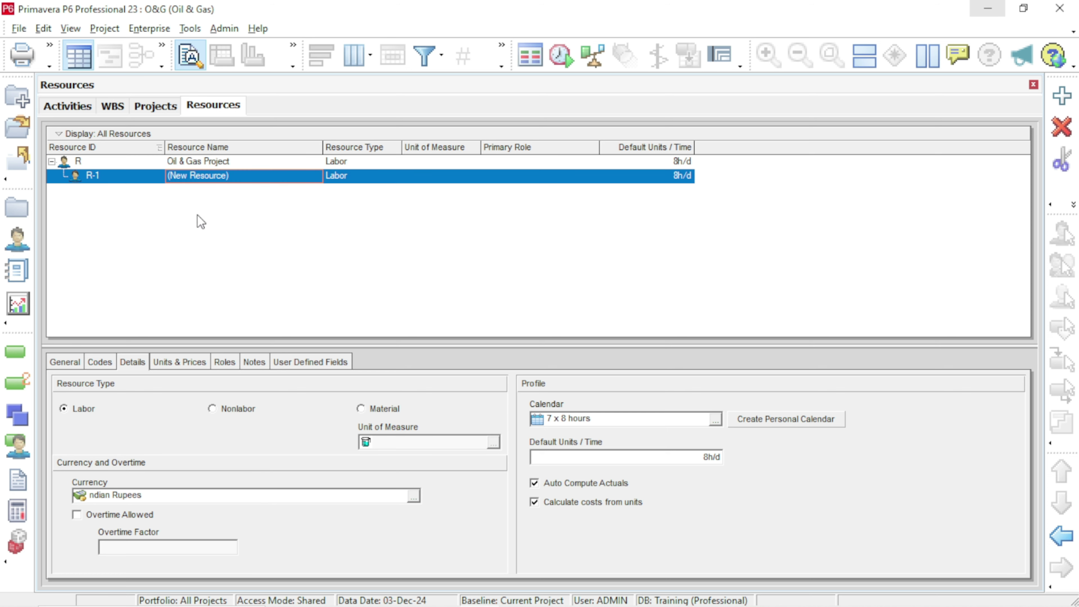
pyautogui.click(240, 175)
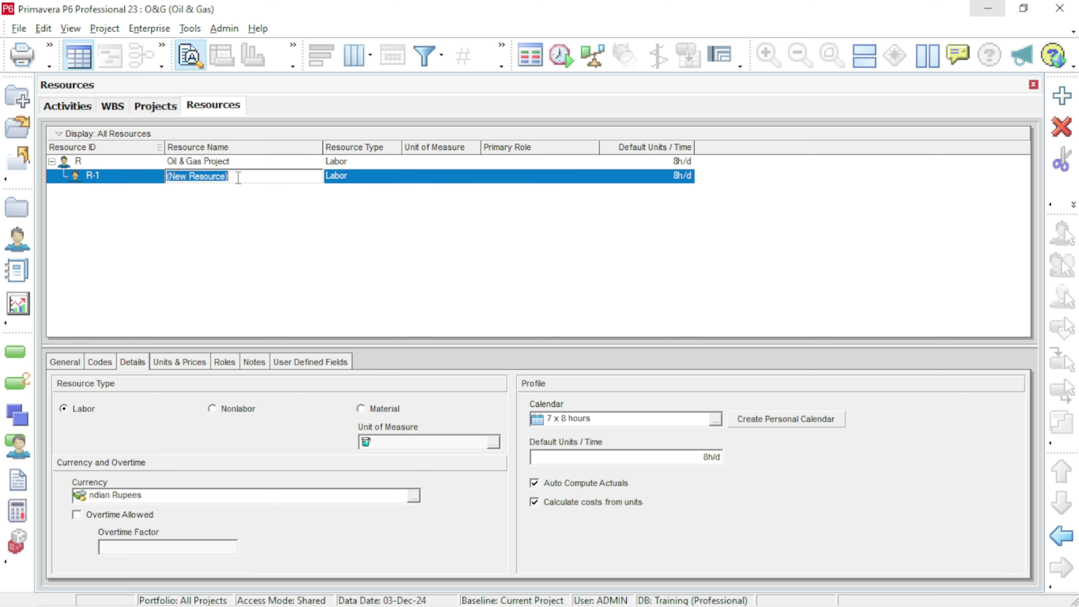
pyautogui.write('Project Manager')
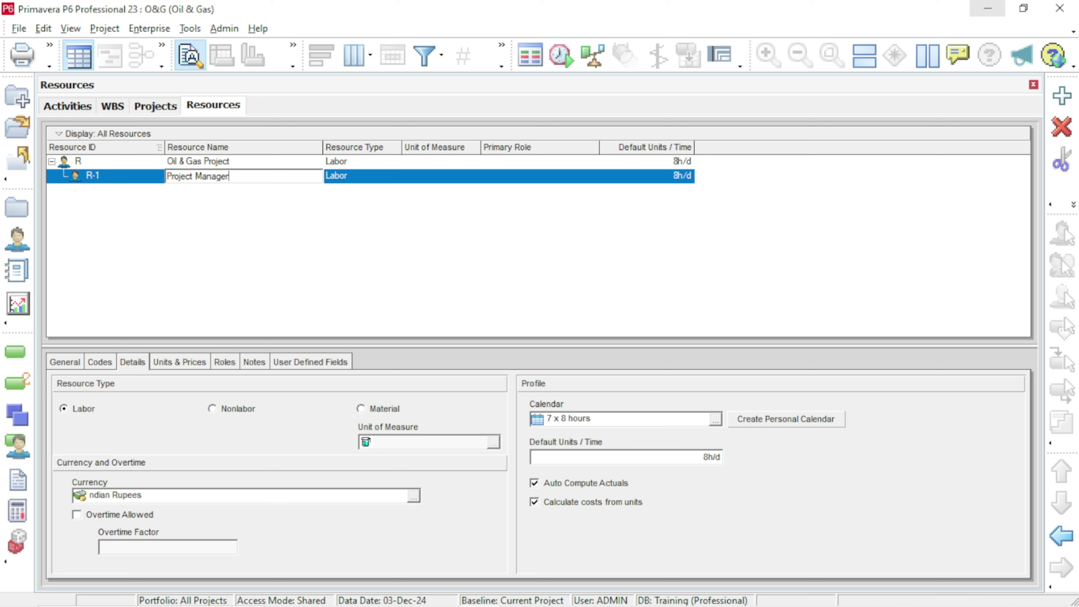
pyautogui.press('Return')
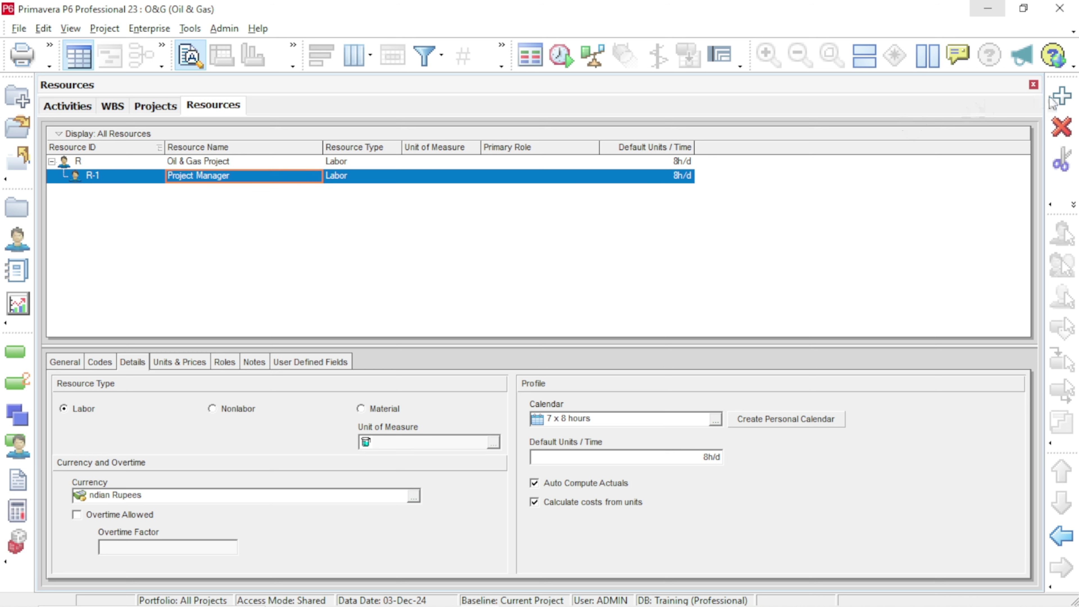
# - Add a resource named "Civil Engineer" and outdent it to the same level as Project Manager
pyautogui.click(1061, 99)
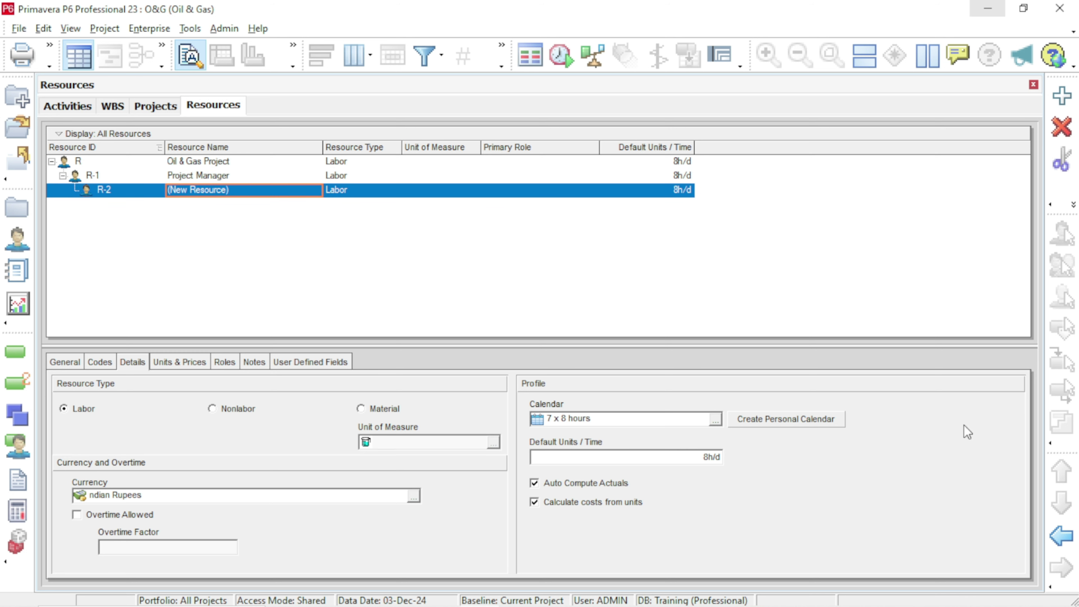
pyautogui.click(1060, 536)
pyautogui.click(259, 192)
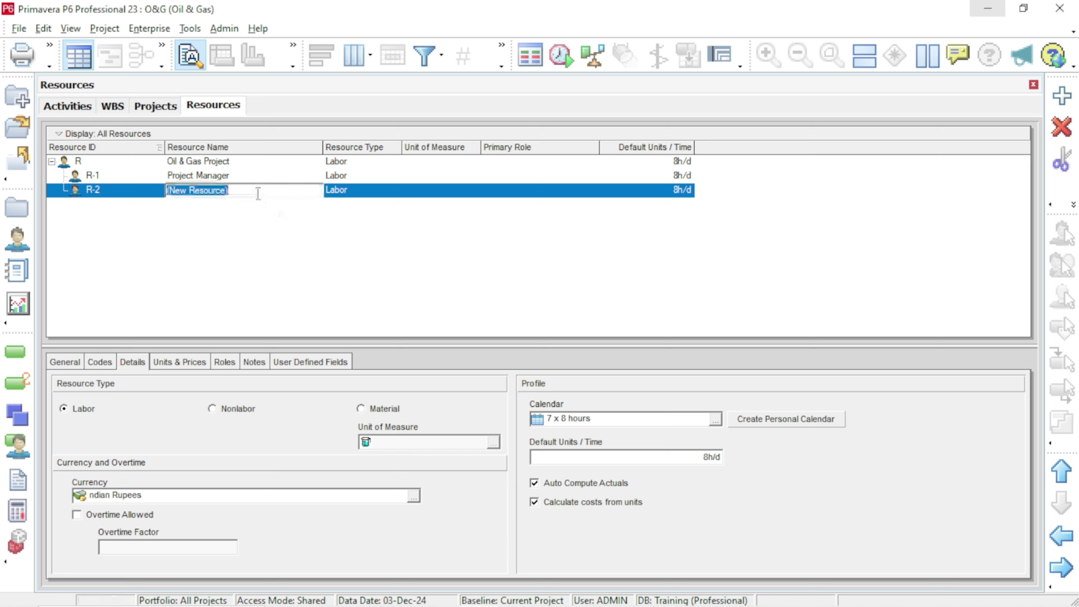
pyautogui.write('Civil Engineer')
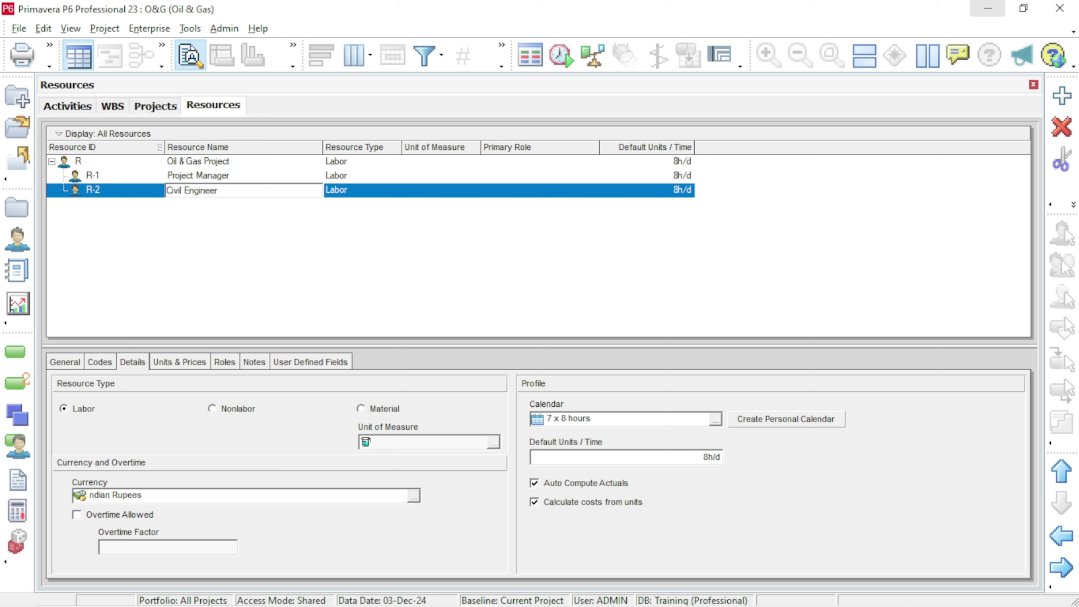
pyautogui.press('Return')
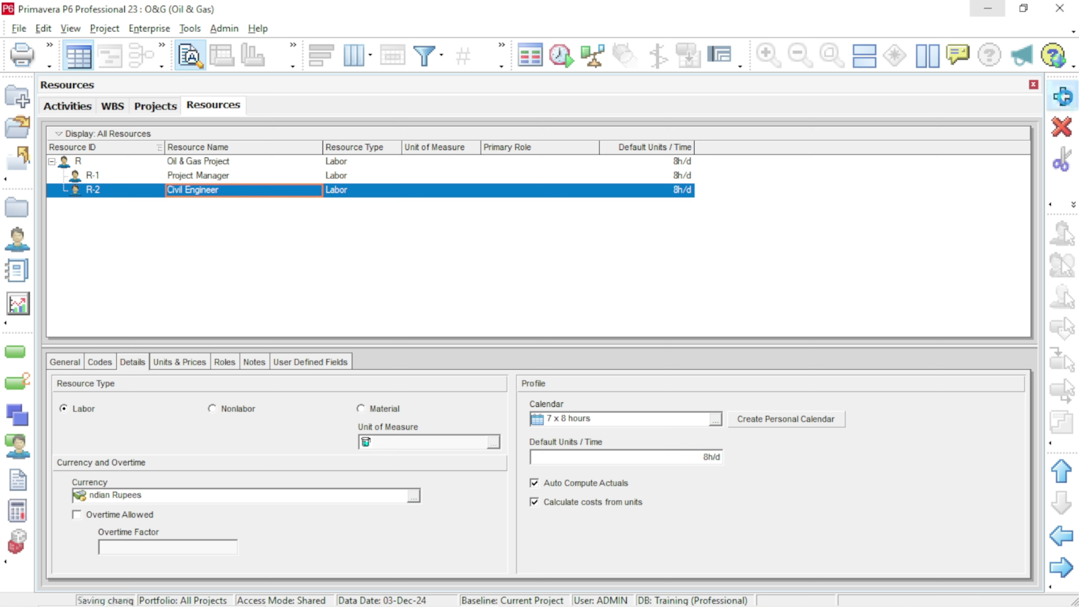
# - Add three more resources, R-3, R-4 and R-5, and outdent each to the same level as Civil Engineer
pyautogui.click(1063, 98)
pyautogui.click(1063, 98)
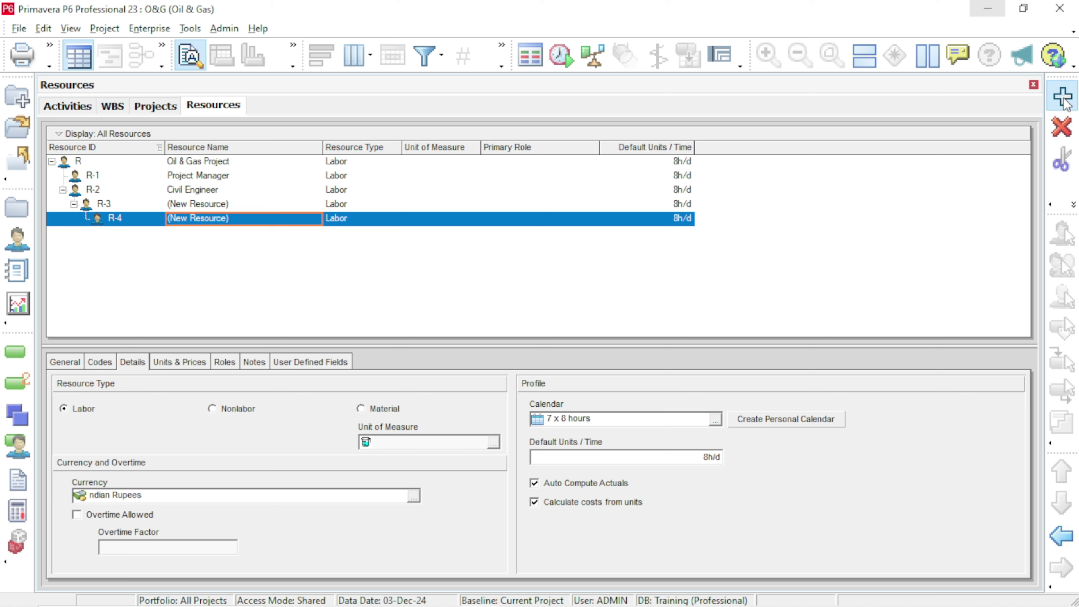
pyautogui.click(1064, 98)
pyautogui.click(209, 204)
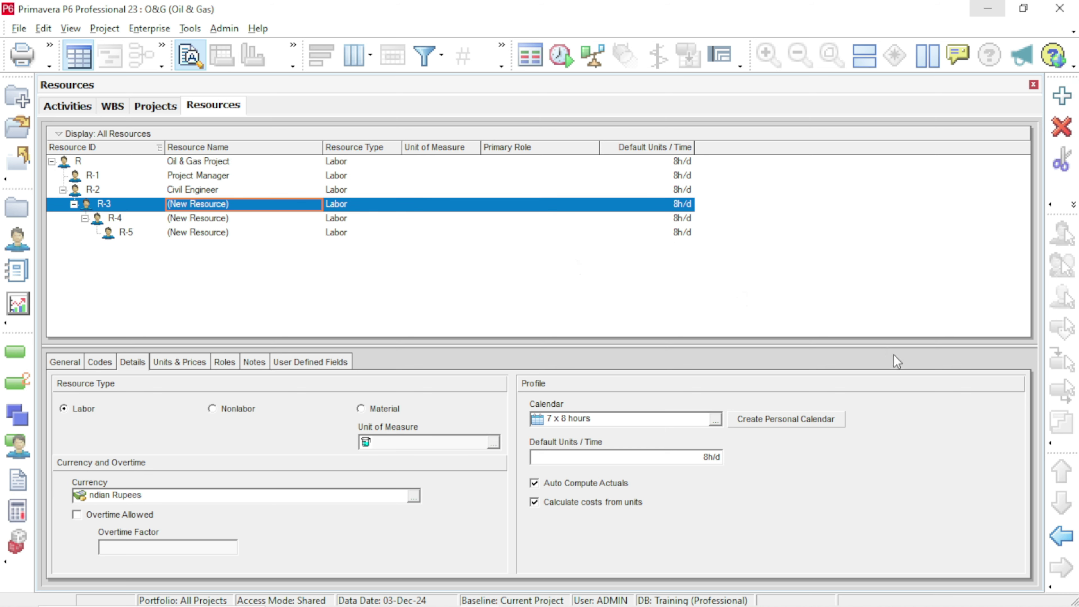
pyautogui.click(1061, 536)
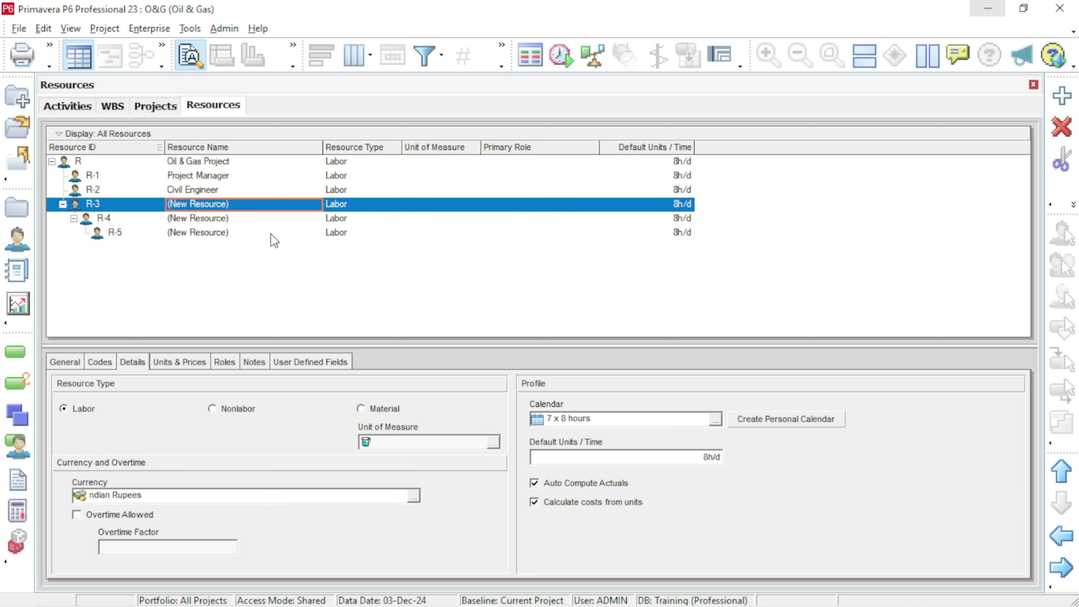
pyautogui.click(257, 216)
pyautogui.click(1061, 536)
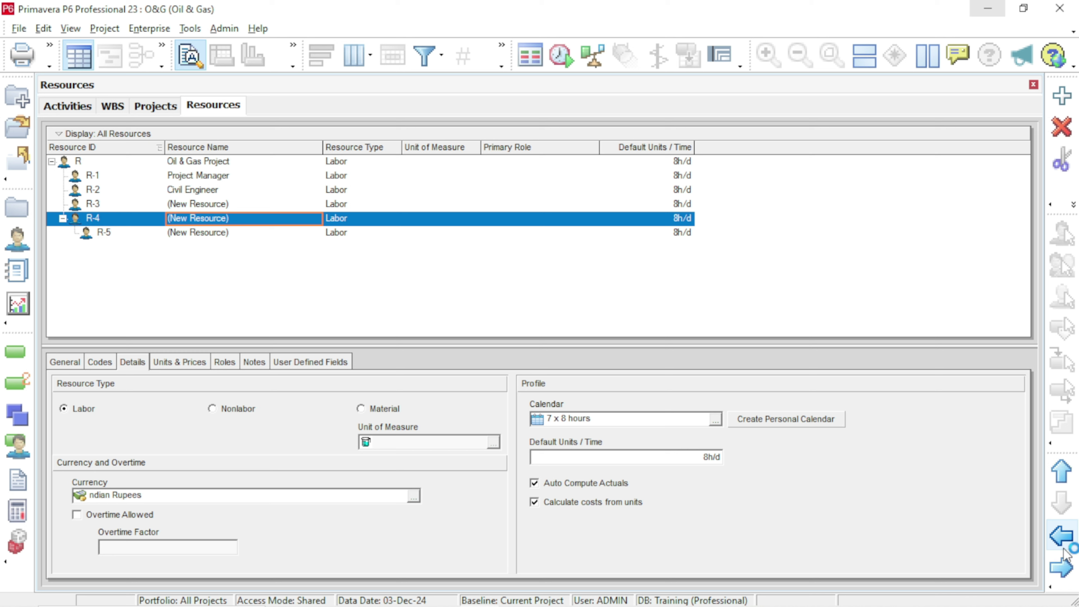
pyautogui.click(261, 233)
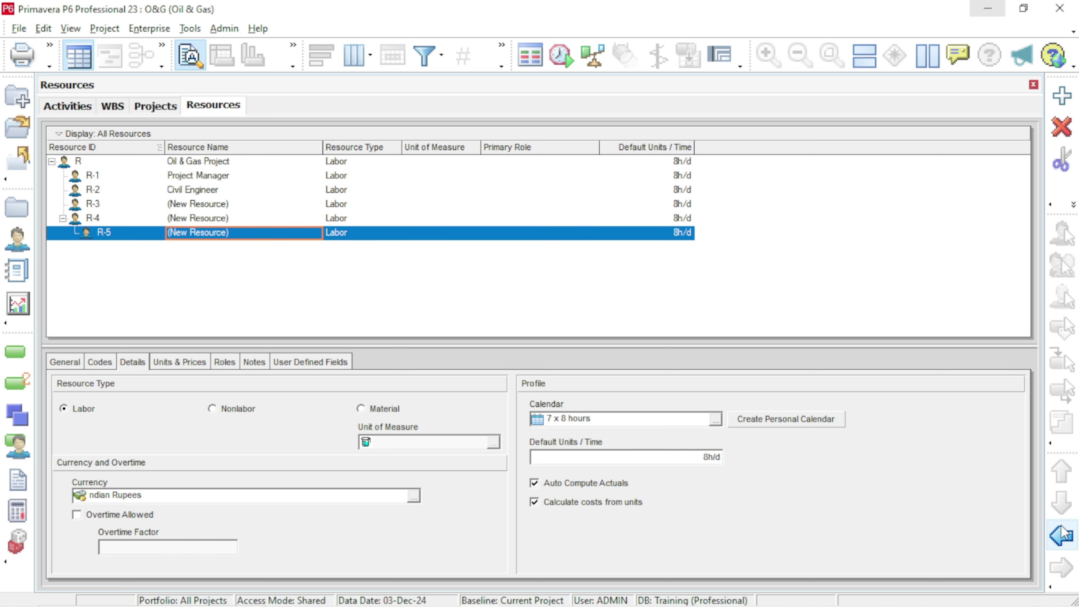
pyautogui.click(1061, 536)
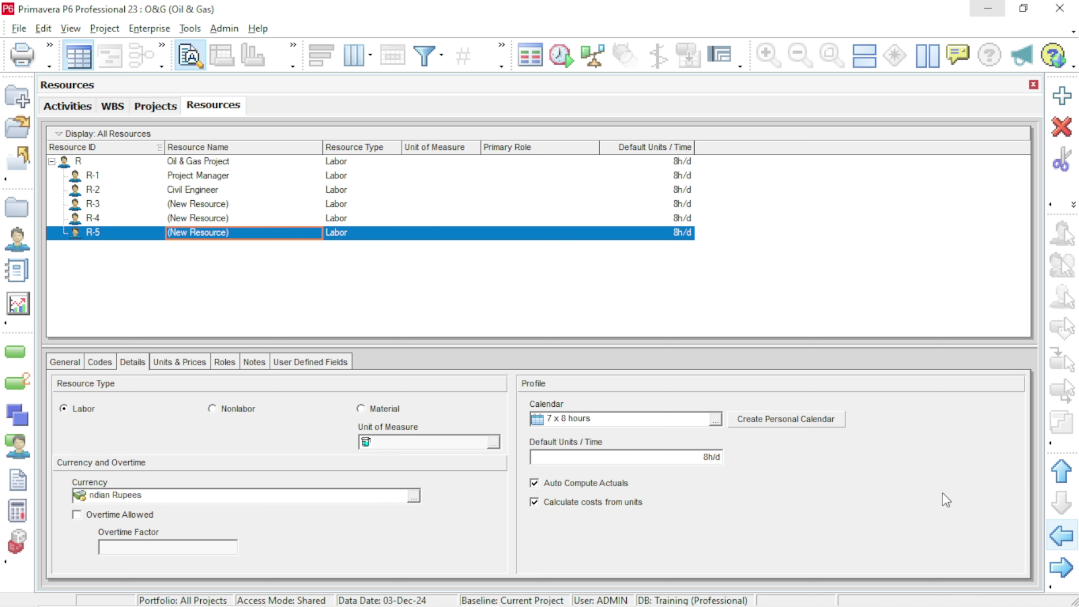
# - Name resource R-3 "Mechnaical Engineer" and resource R-4 "Electrical Engineer"
pyautogui.click(232, 205)
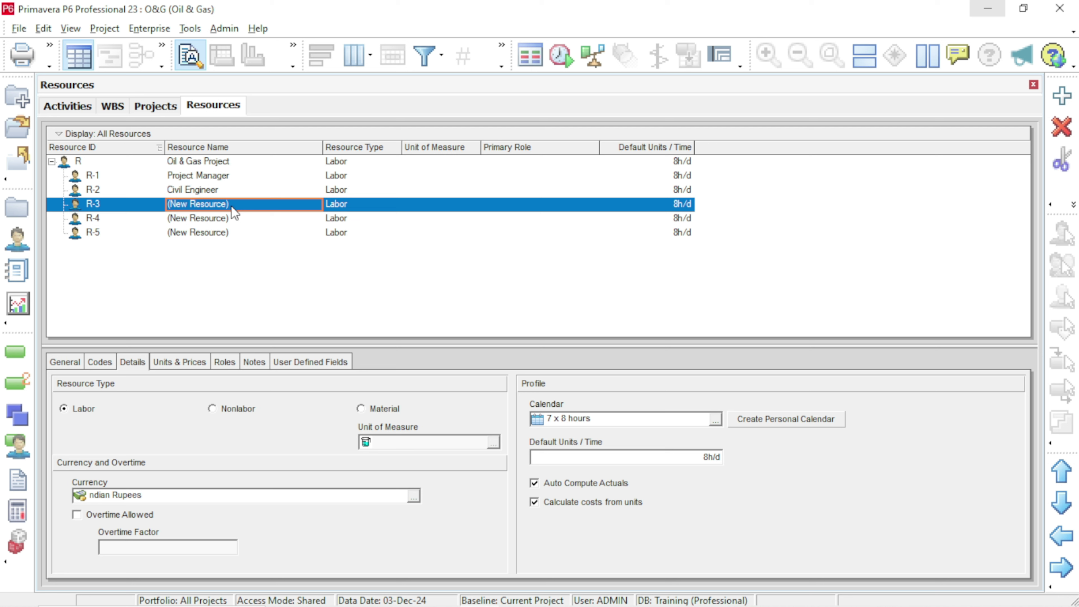
pyautogui.write('Mechn')
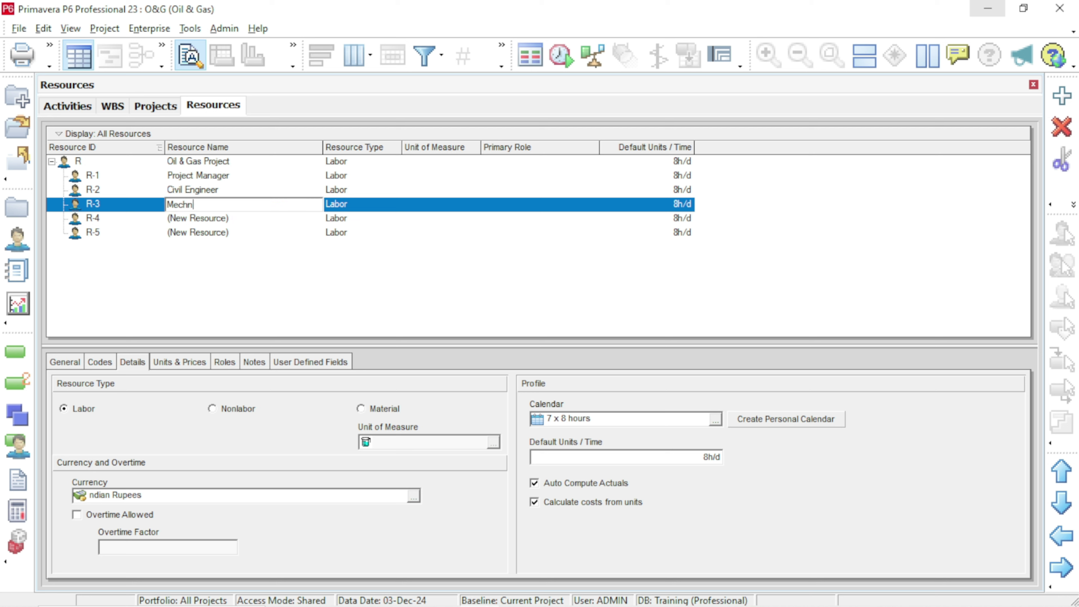
pyautogui.write('aical Engineer')
pyautogui.click(232, 219)
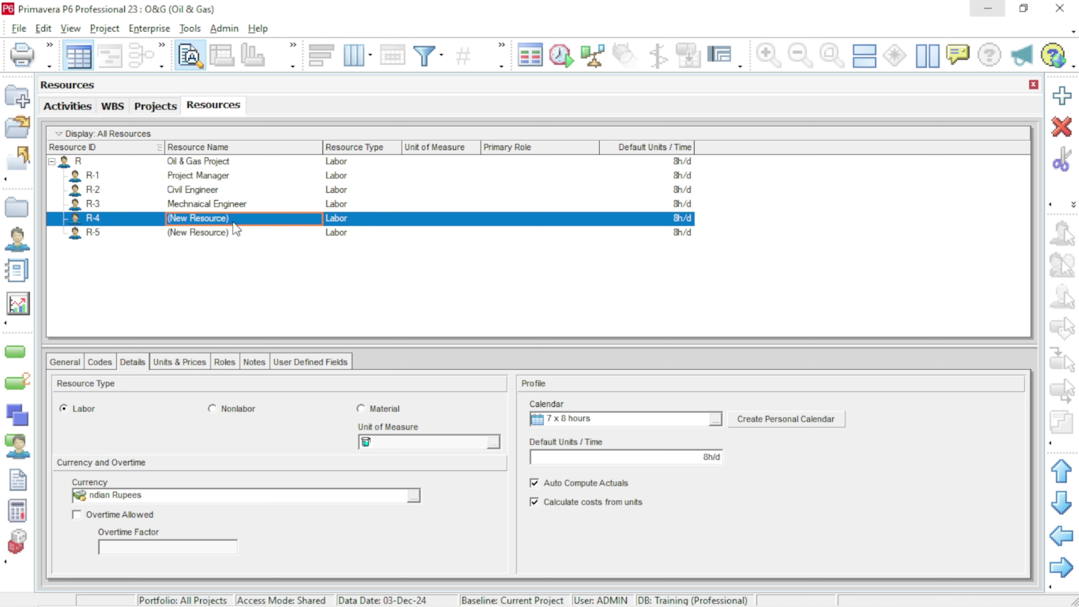
pyautogui.write('Electrica')
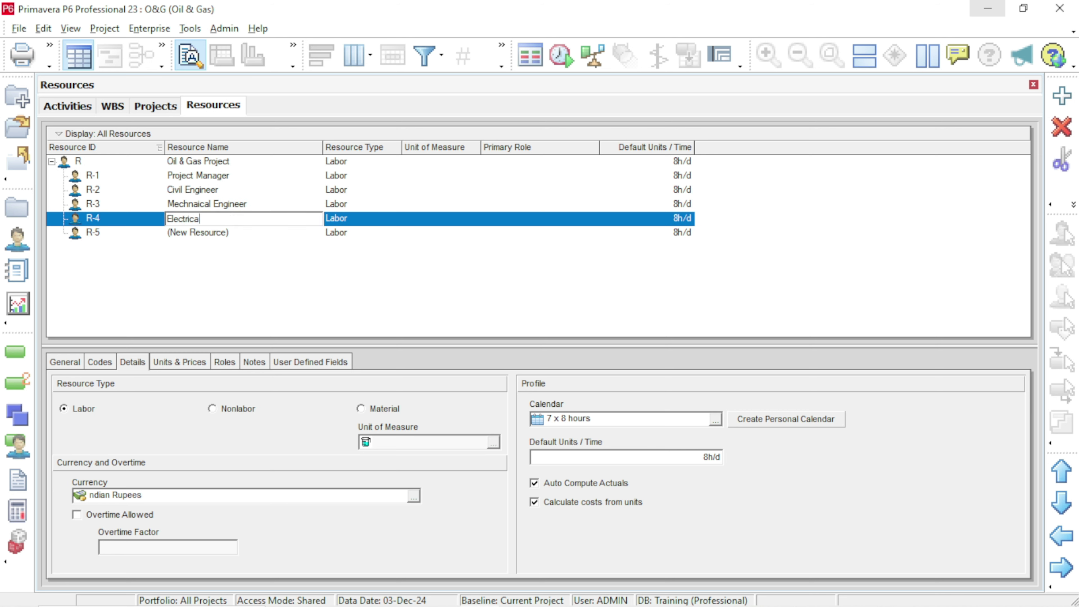
pyautogui.write('l Engineer')
# - Check the Resources Details table in the Edge PDF, return to Primavera P6 and name resource R-5 "Technician"
pyautogui.click(257, 237)
pyautogui.moveTo(612, 602)
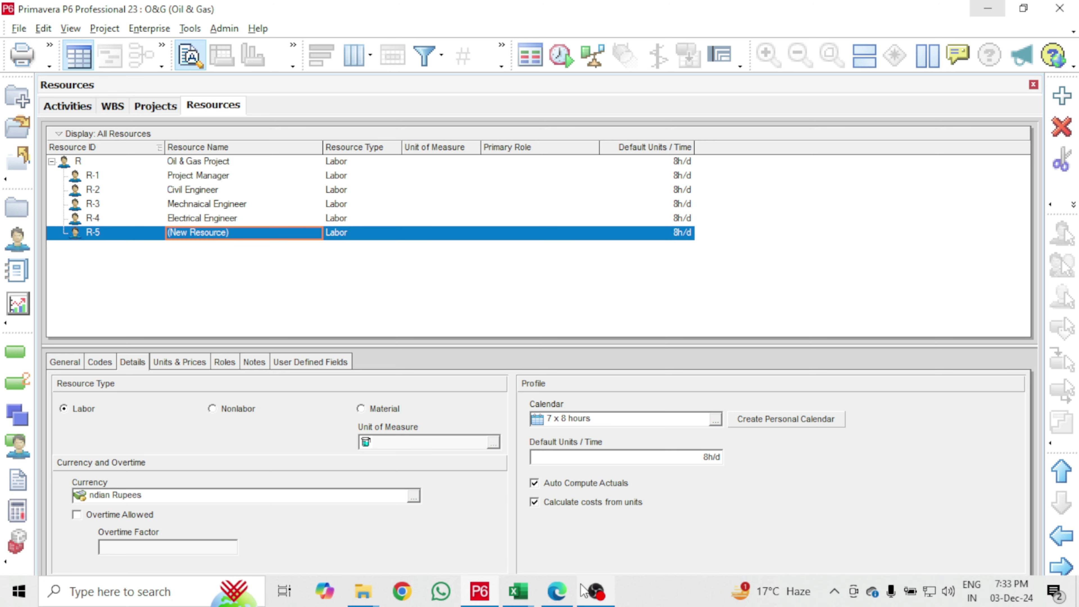
pyautogui.click(552, 600)
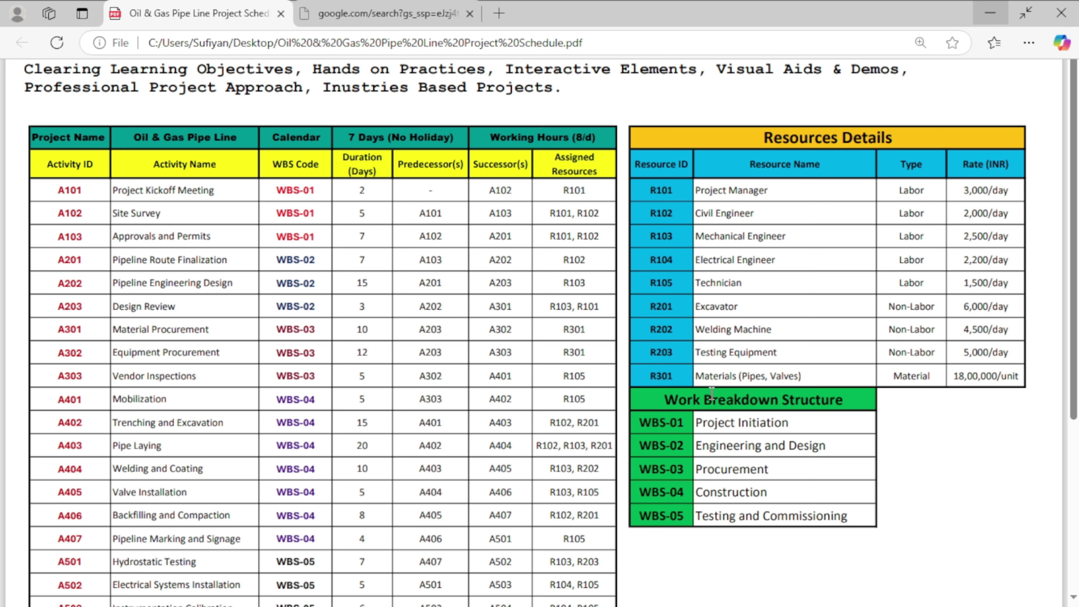
pyautogui.click(986, 18)
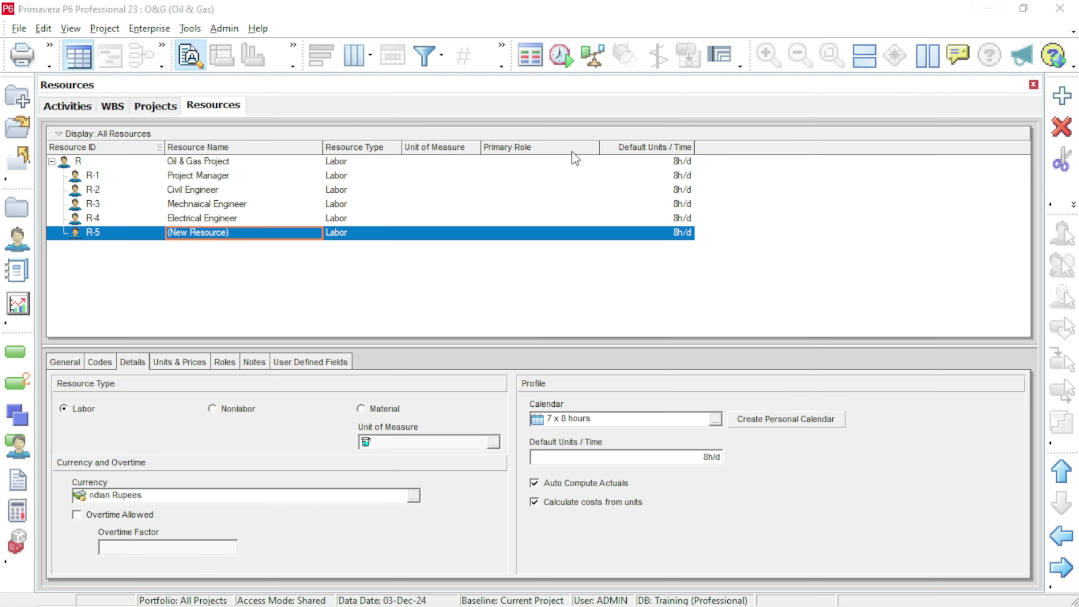
pyautogui.click(274, 236)
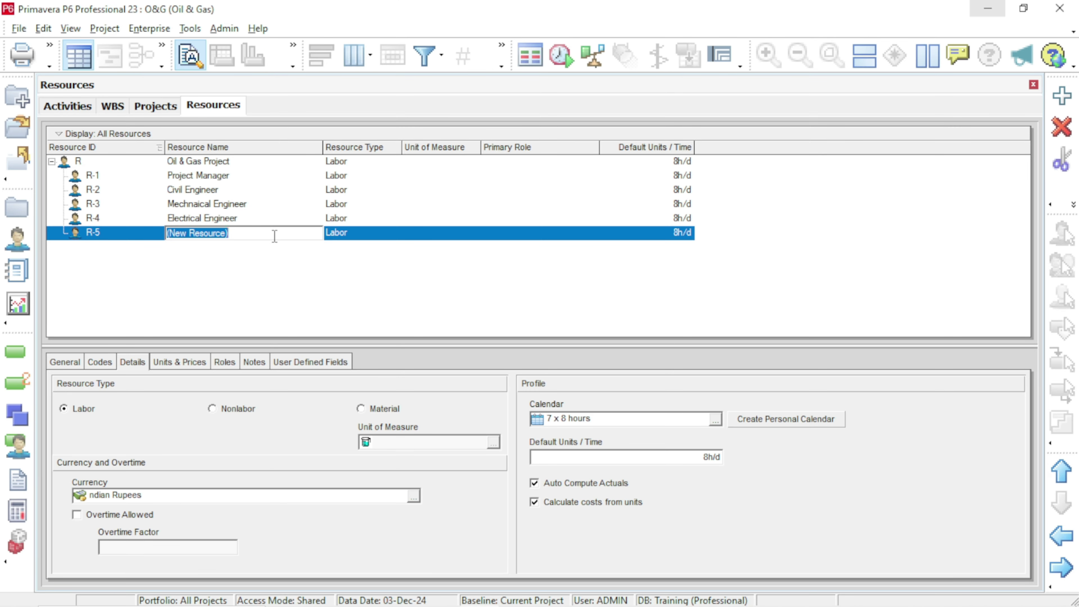
pyautogui.write('T')
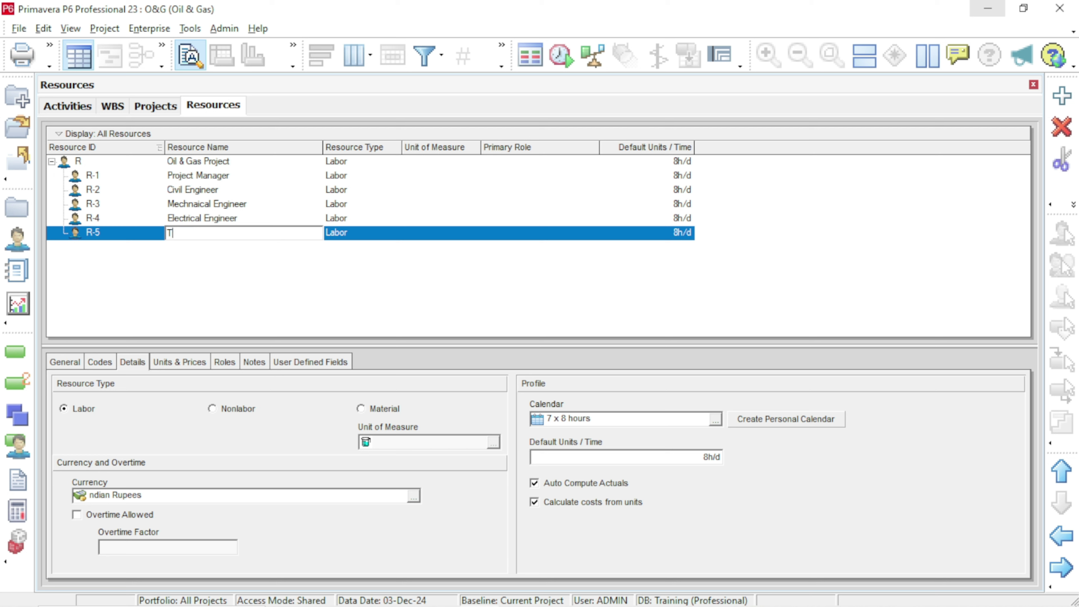
pyautogui.write('echnician')
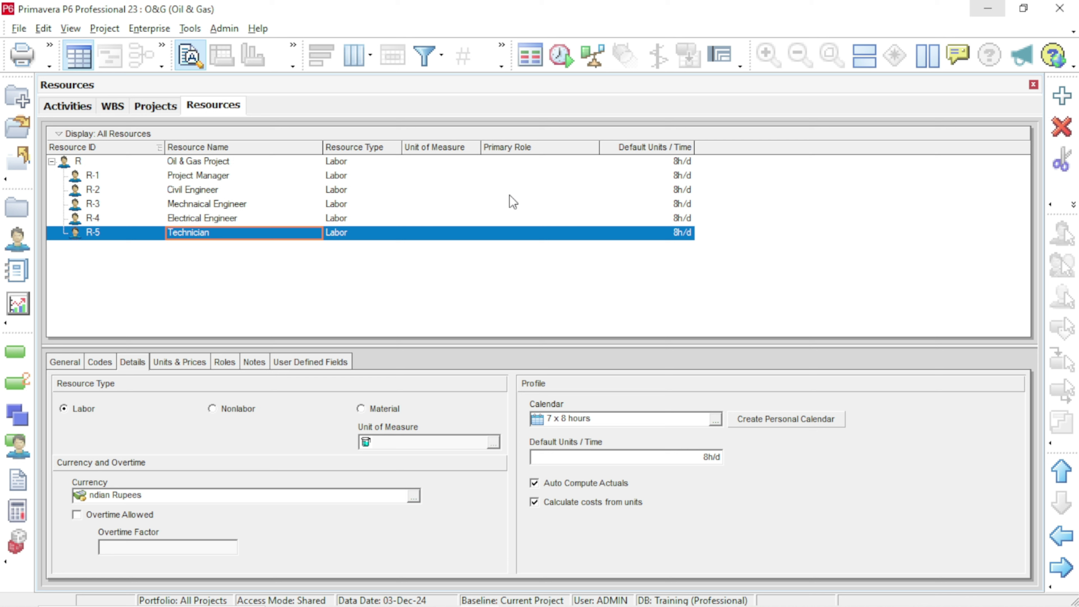
# - Add two more resources, R-6 and R-7, and outdent both to the same level as Technician
pyautogui.click(1062, 97)
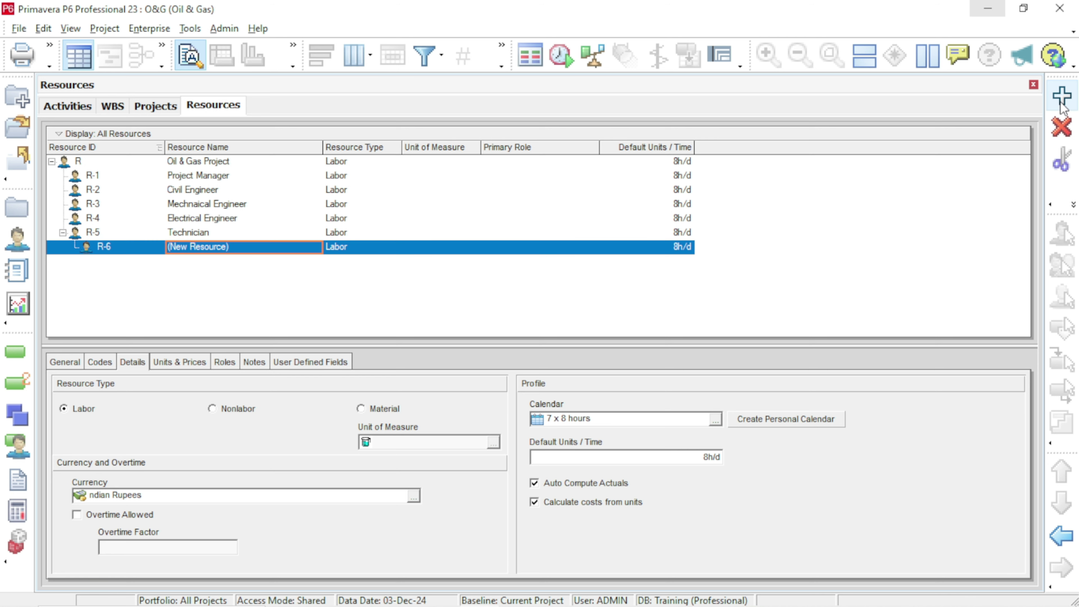
pyautogui.click(1063, 98)
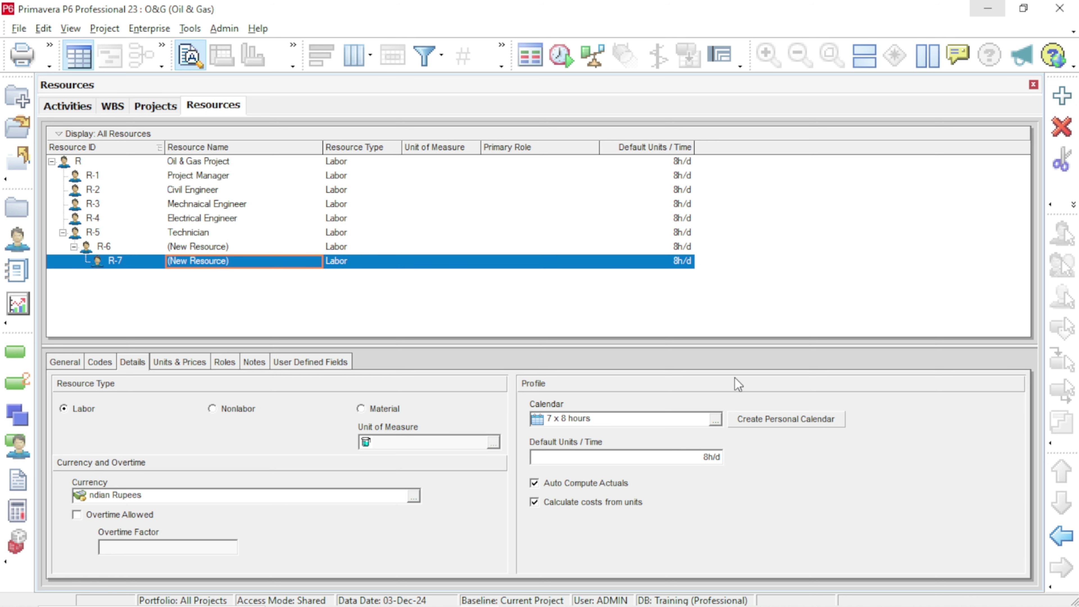
pyautogui.click(1062, 535)
pyautogui.click(183, 249)
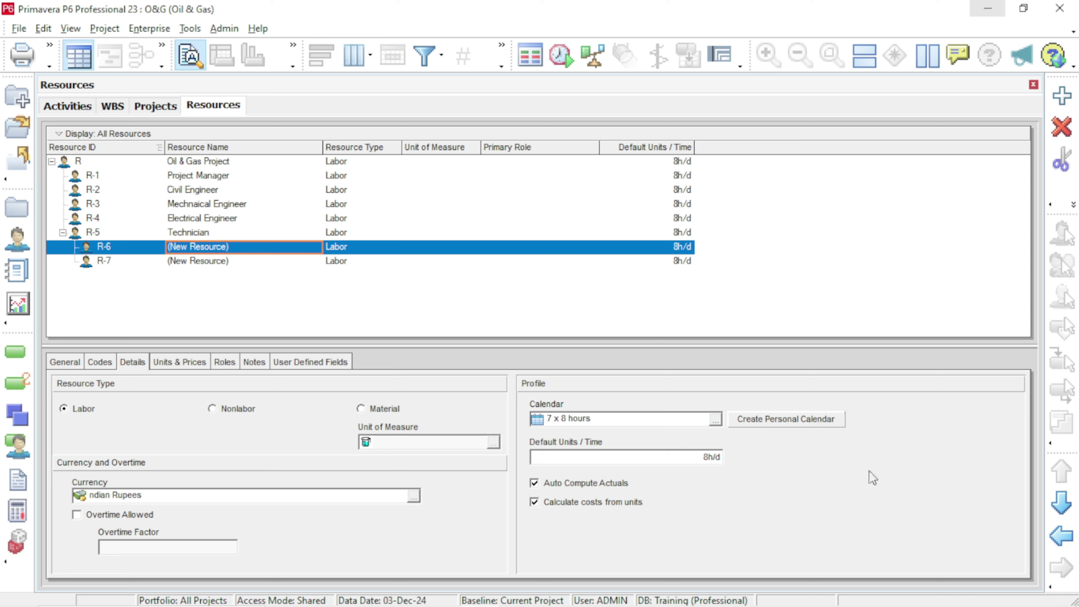
pyautogui.click(1062, 536)
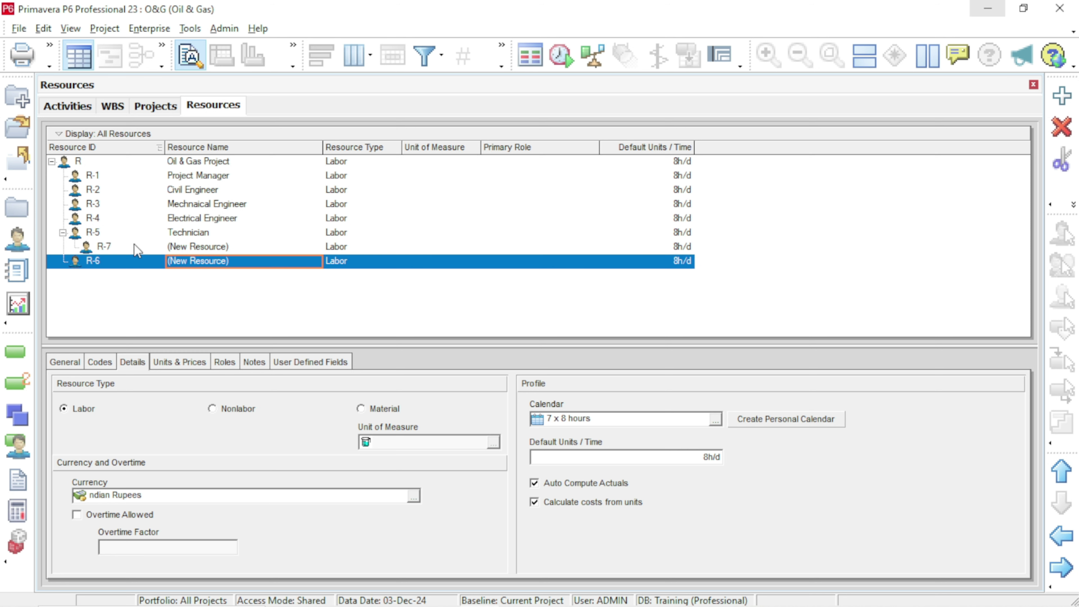
pyautogui.click(137, 249)
pyautogui.click(1061, 536)
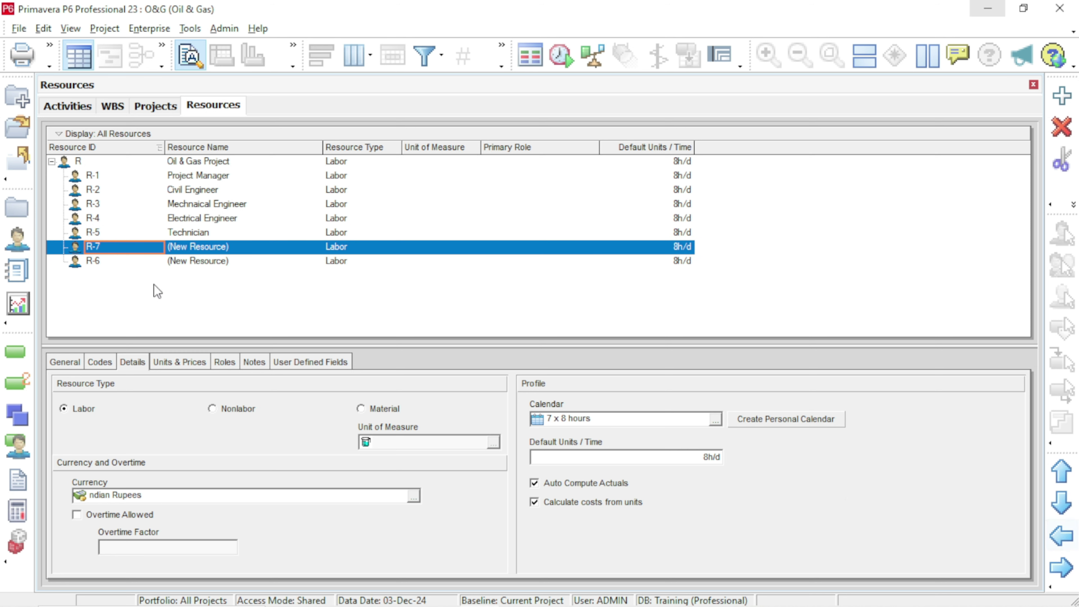
# - Name resource R-7 "Excavator" and resource R-6 "Welding Machine"
pyautogui.click(258, 260)
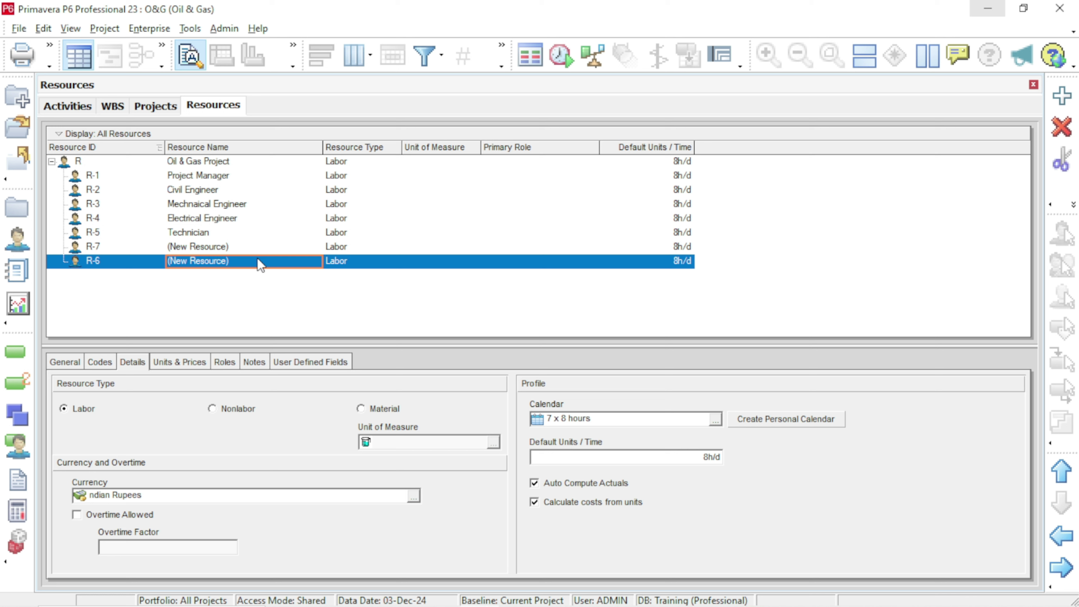
pyautogui.click(238, 249)
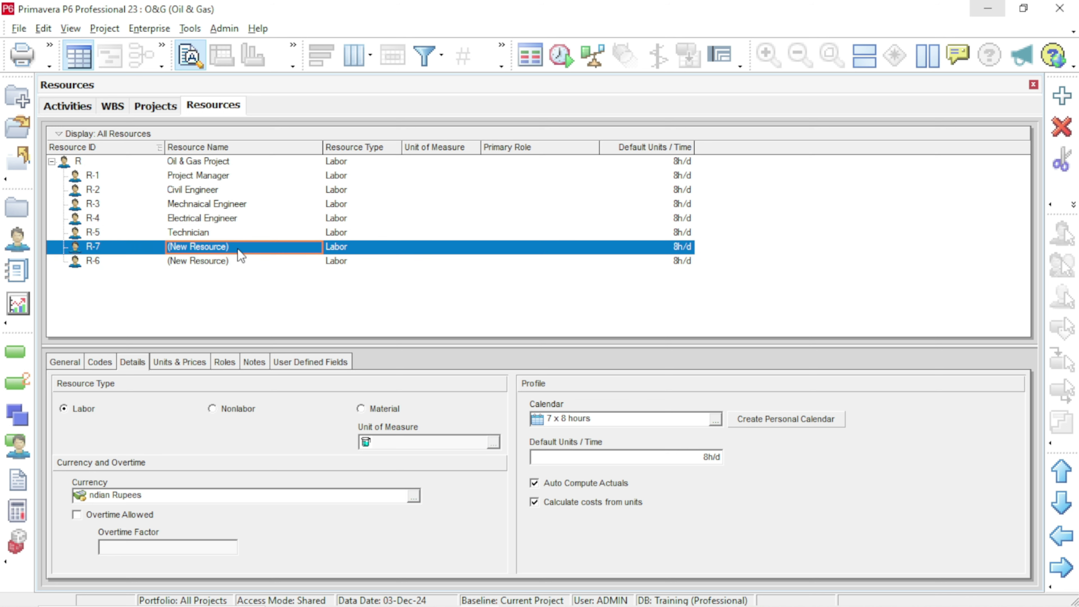
pyautogui.write('Excavator')
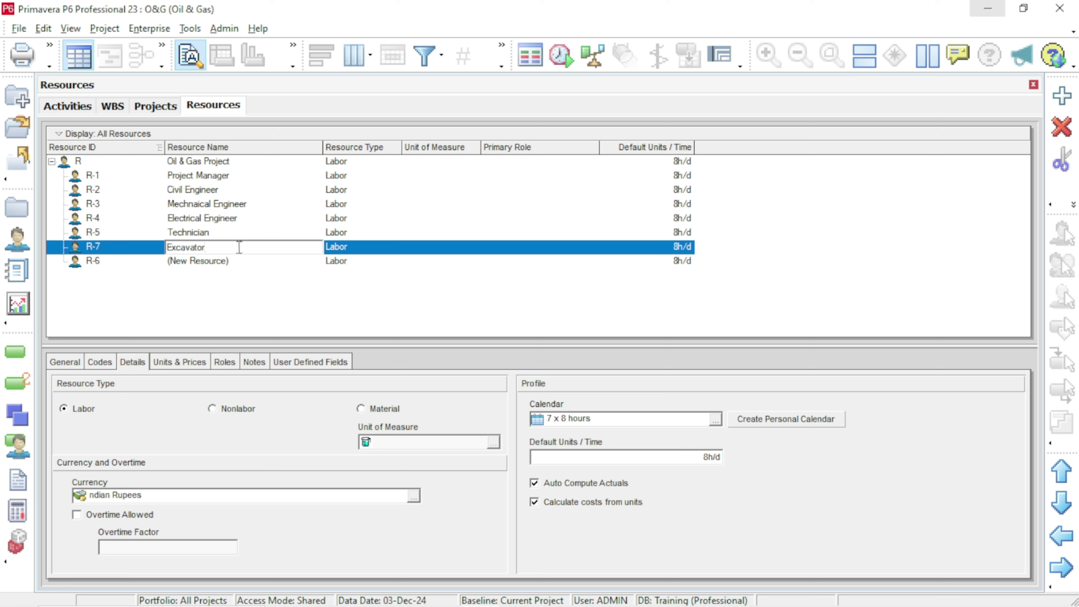
pyautogui.click(236, 262)
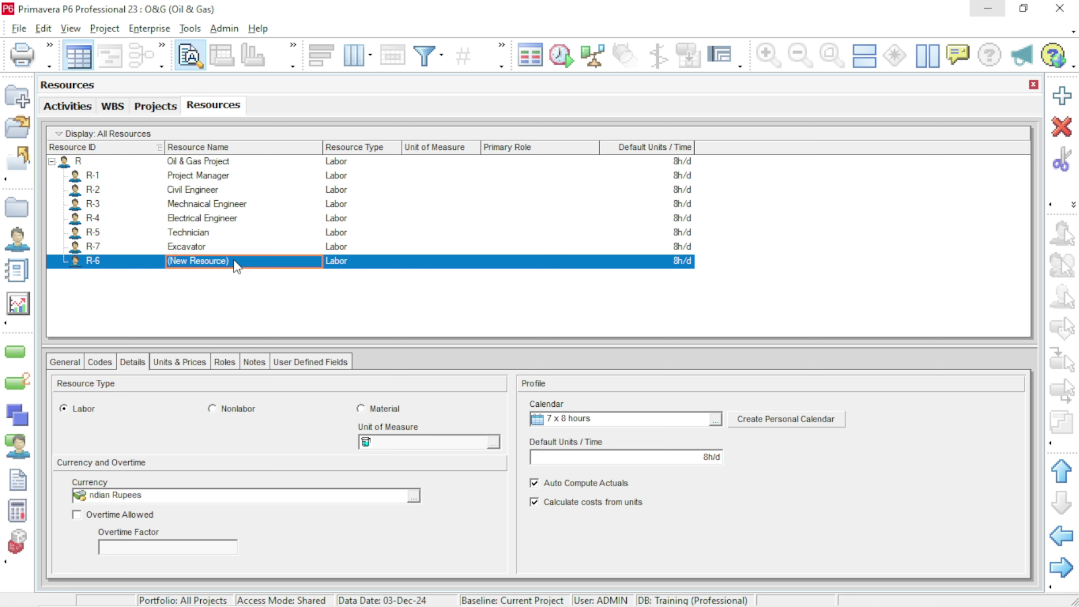
pyautogui.click(236, 261)
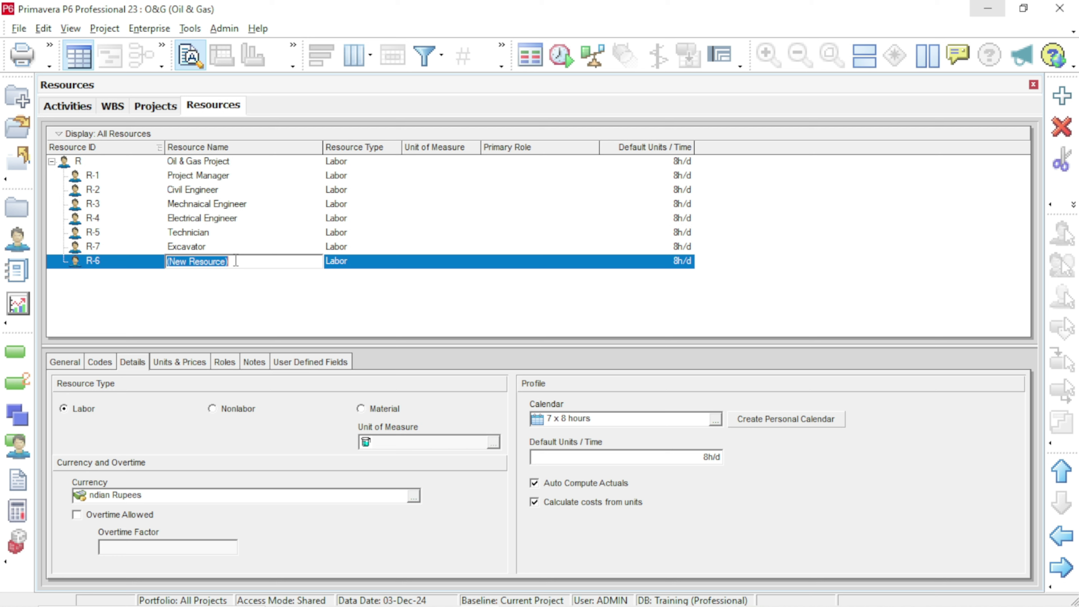
pyautogui.write('Welding Machine')
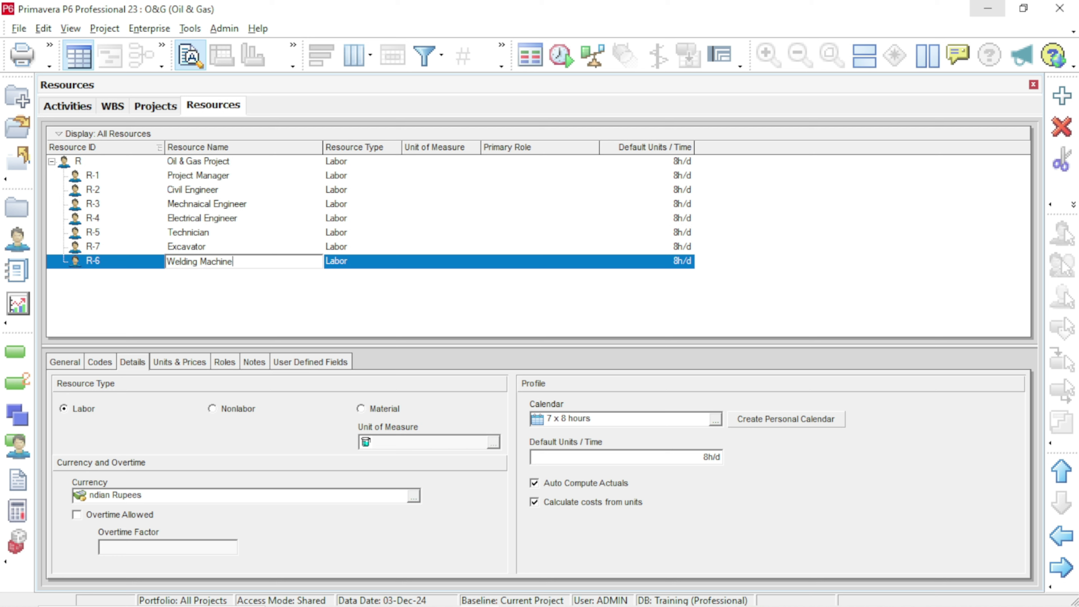
# - Add a resource below Welding Machine, outdent it to the same level, and name it "Testing Equipments"
pyautogui.press('Return')
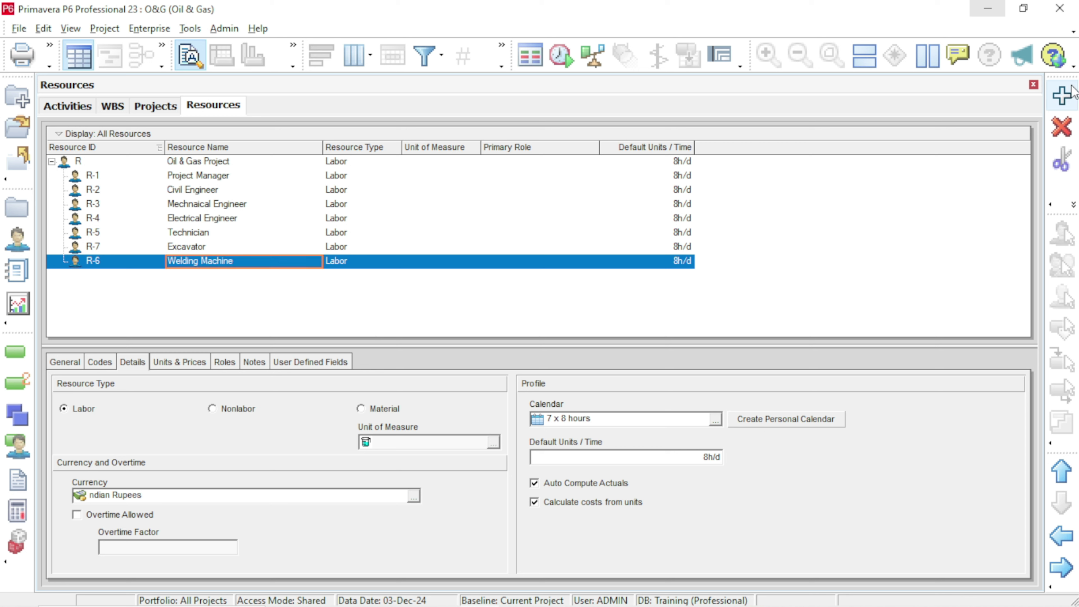
pyautogui.click(1062, 98)
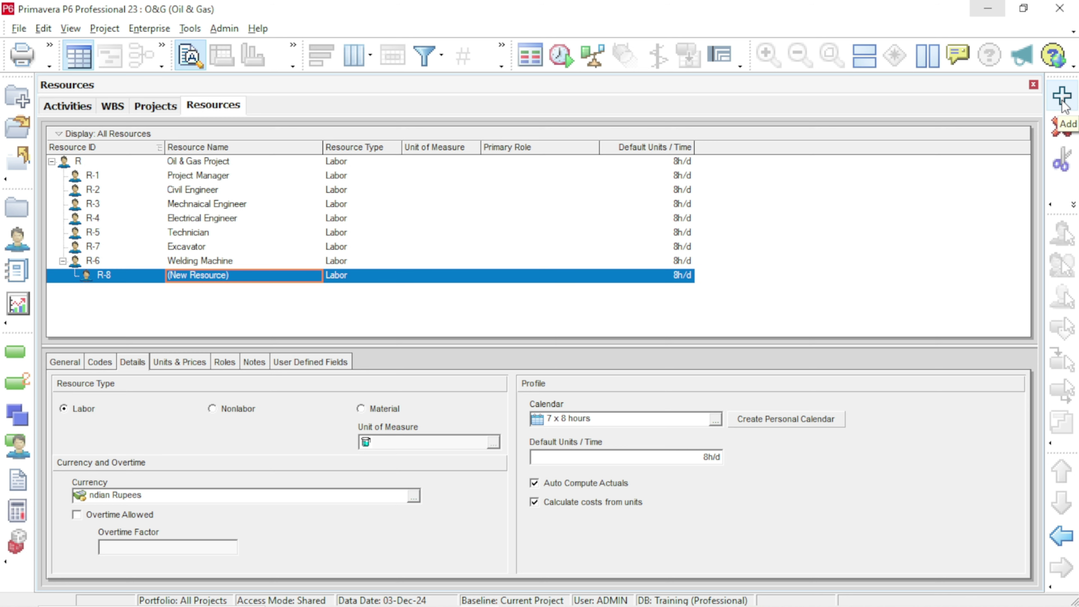
pyautogui.click(1061, 535)
pyautogui.click(262, 278)
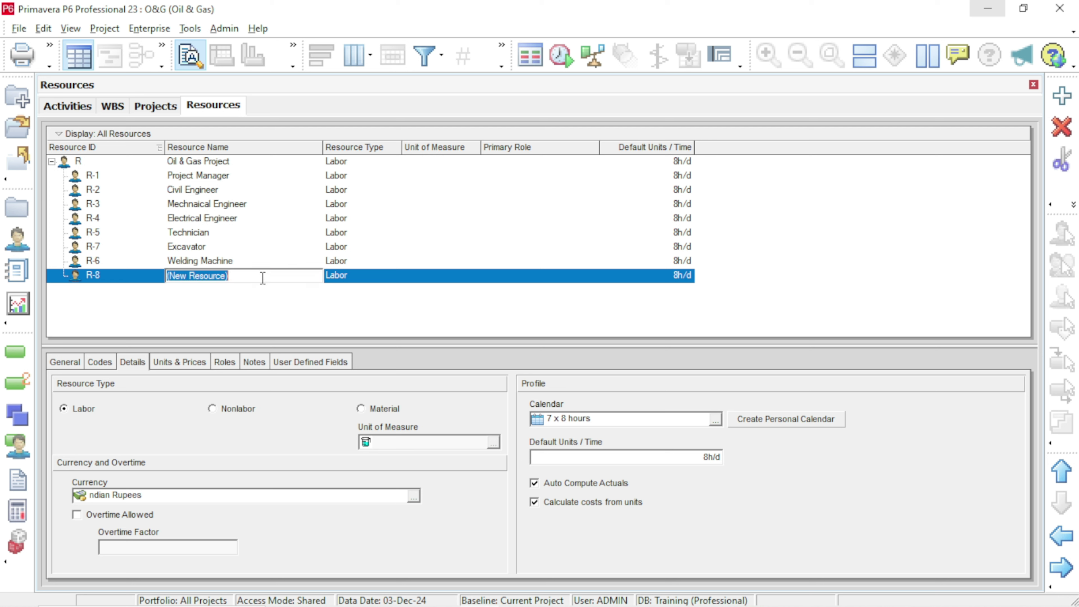
pyautogui.write('Testing')
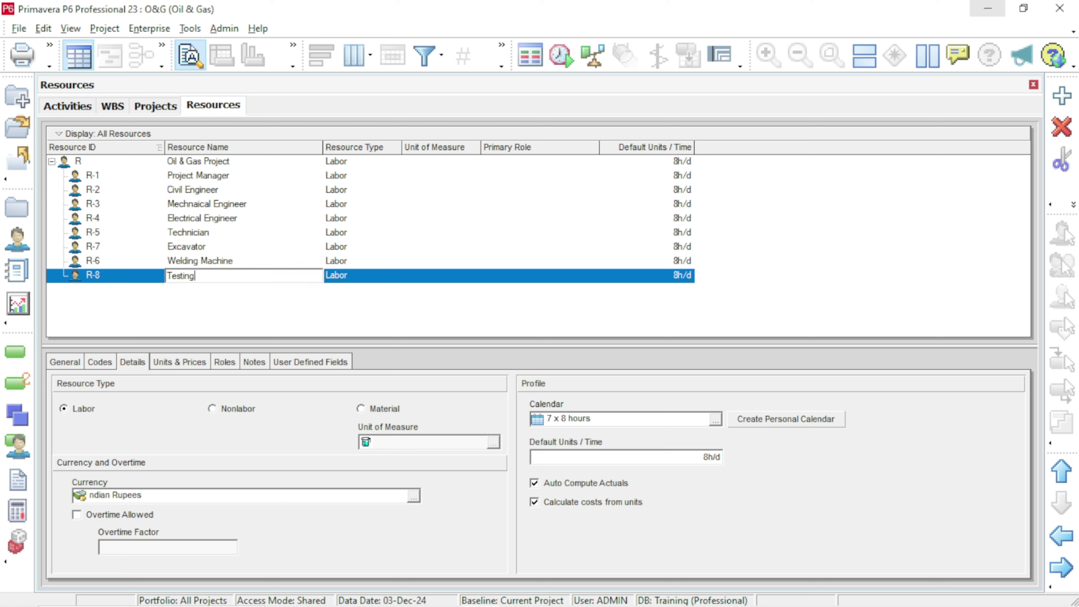
pyautogui.write(' Equipments')
pyautogui.press('Return')
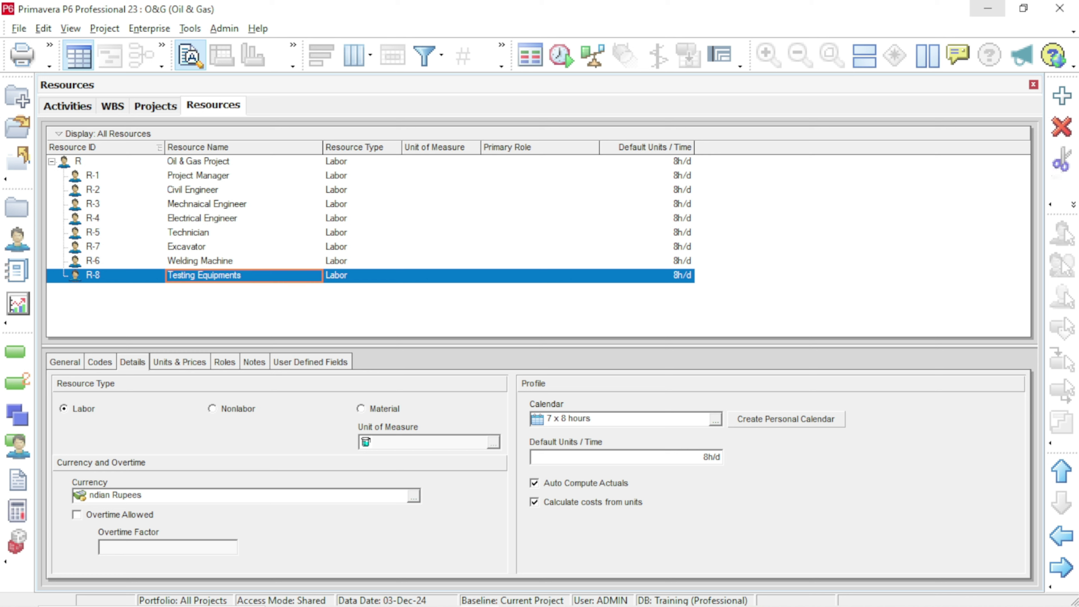
# - Add another resource below Testing Equipments, outdent it to the same level, and name it "Materials(Valves, Pipes etc)"
pyautogui.click(1062, 96)
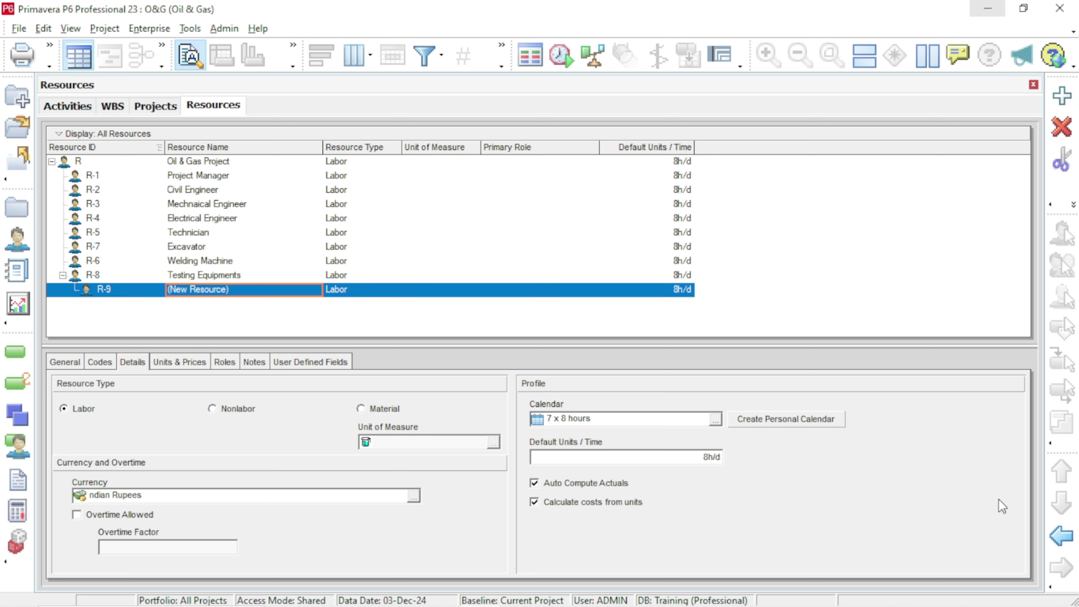
pyautogui.click(1050, 536)
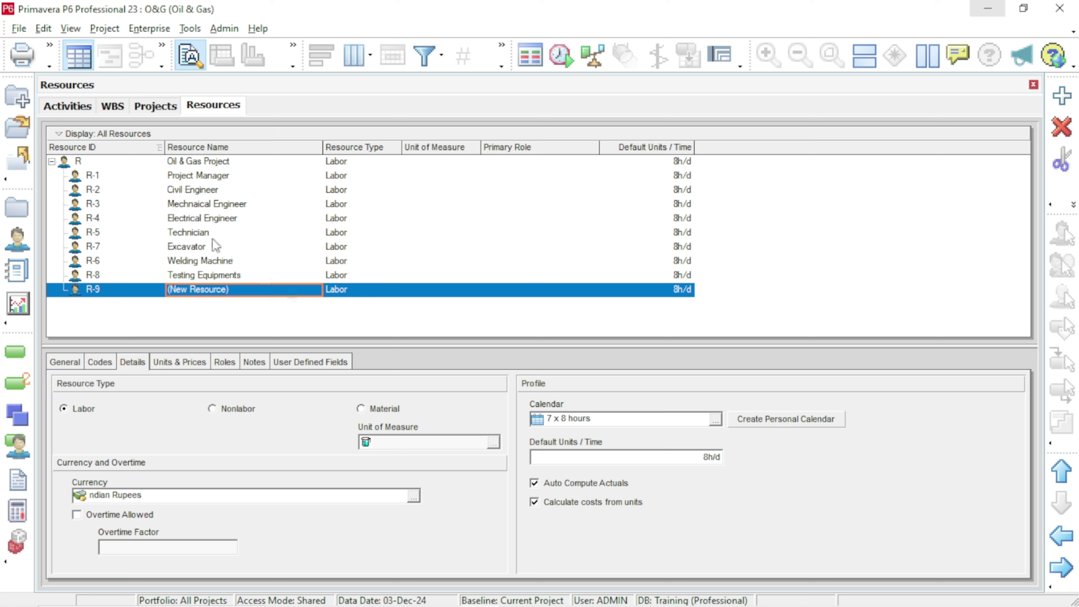
pyautogui.click(263, 293)
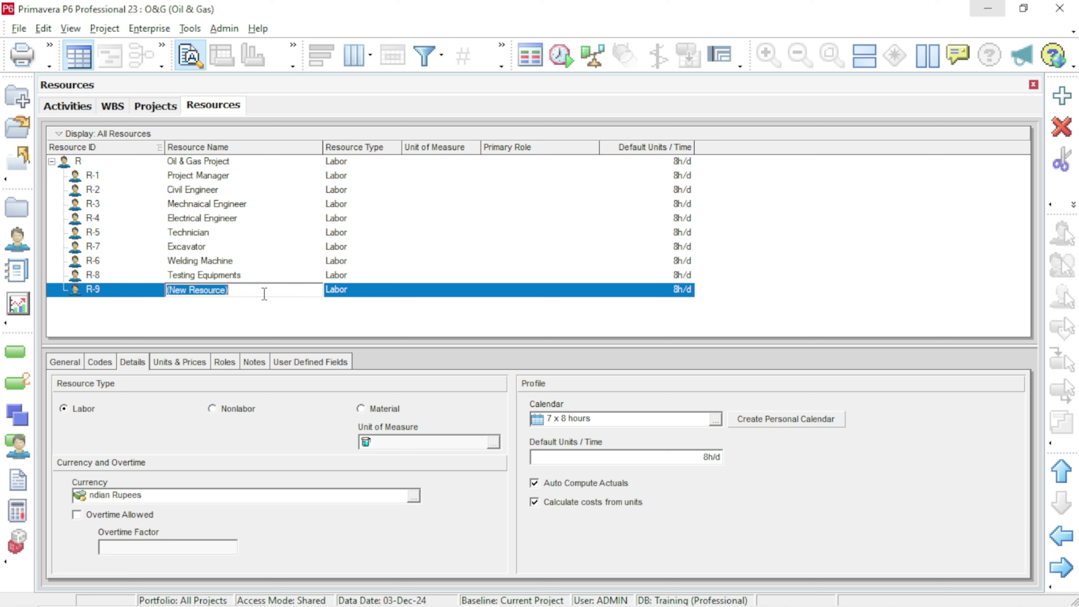
pyautogui.write('Materials')
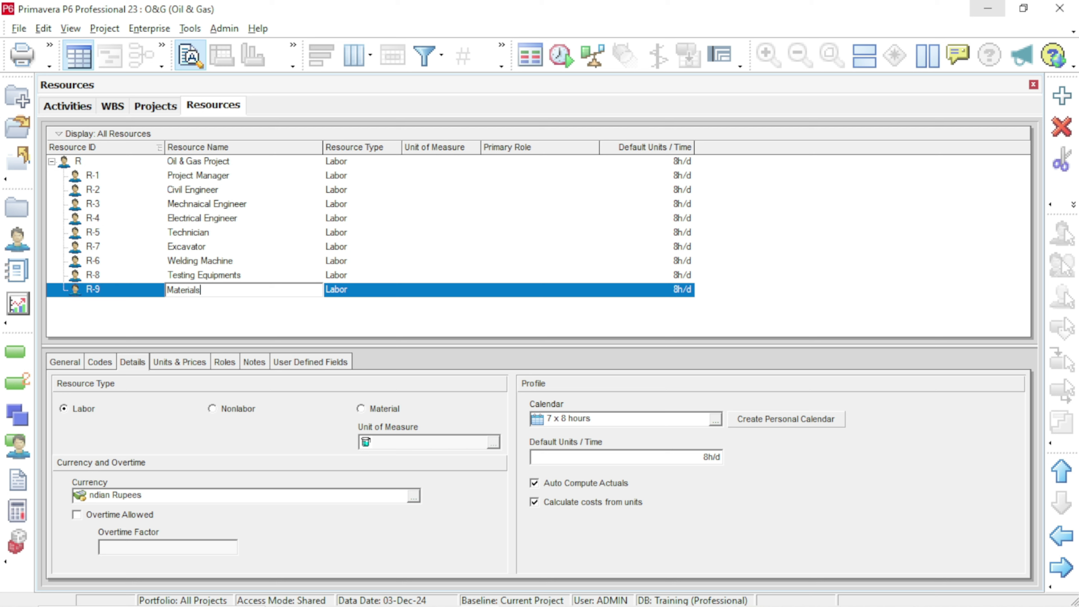
pyautogui.write('(Valves, P')
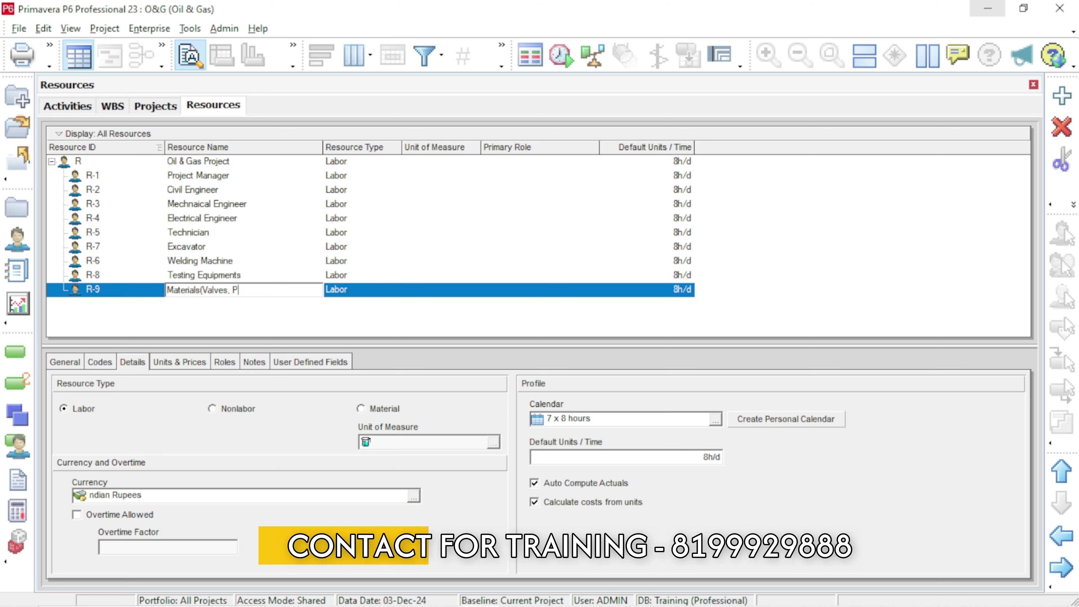
pyautogui.write('ipes')
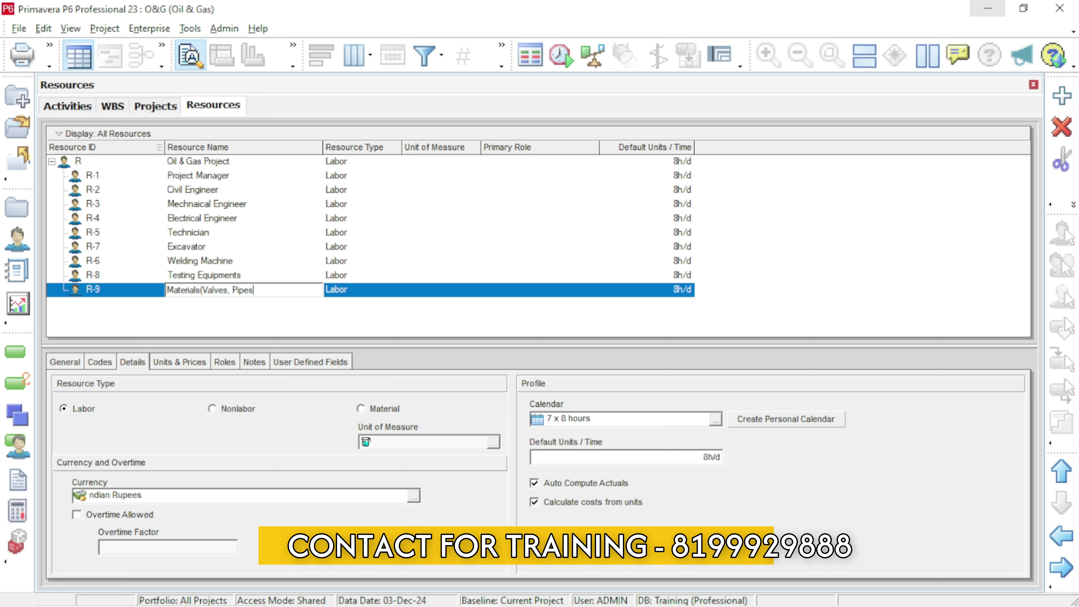
pyautogui.write(' etc)')
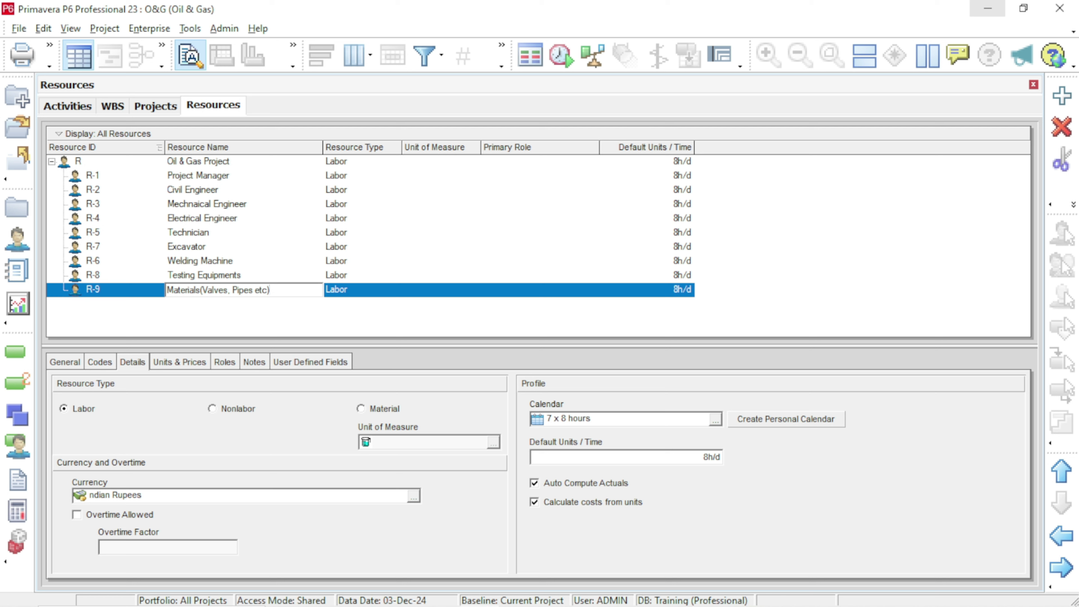
pyautogui.press('Return')
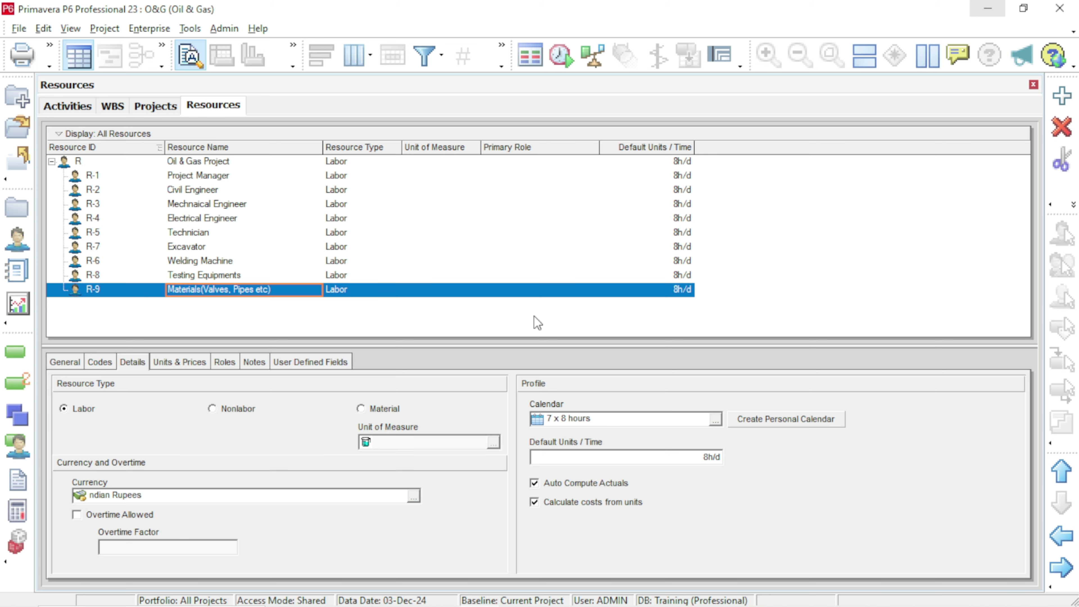
# - Check the resource types in the Edge PDF, return to Primavera P6 and set the Excavator's resource type to Nonlabor
pyautogui.moveTo(489, 605)
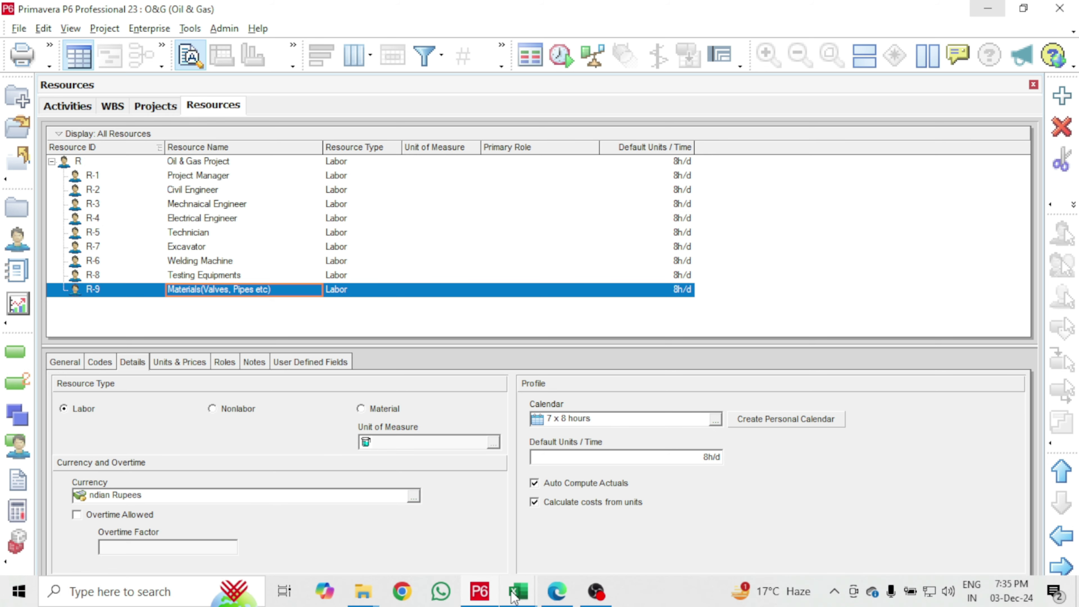
pyautogui.click(556, 591)
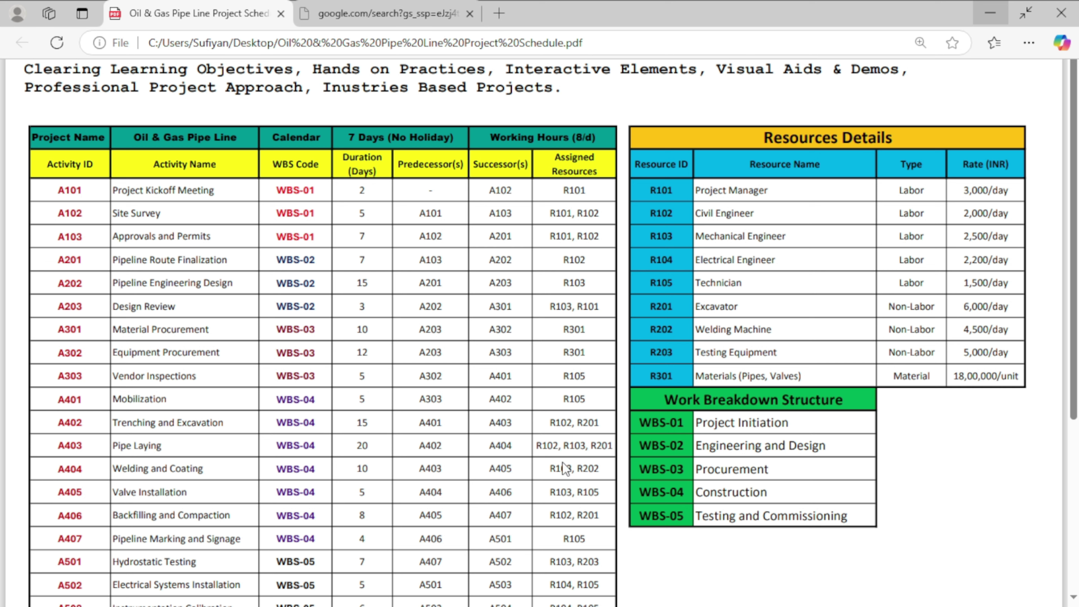
pyautogui.click(988, 19)
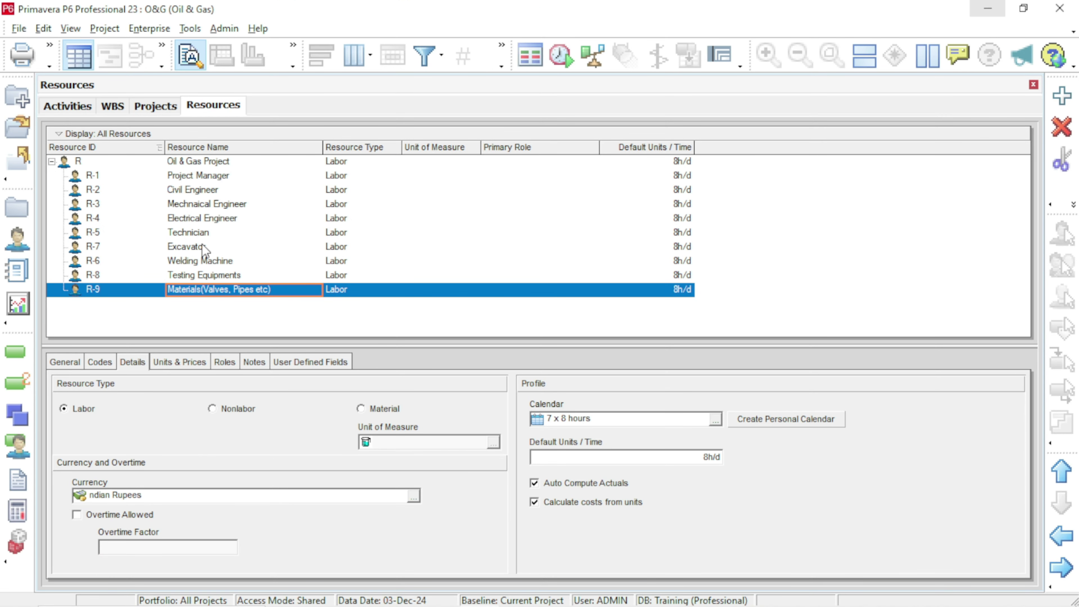
pyautogui.click(221, 246)
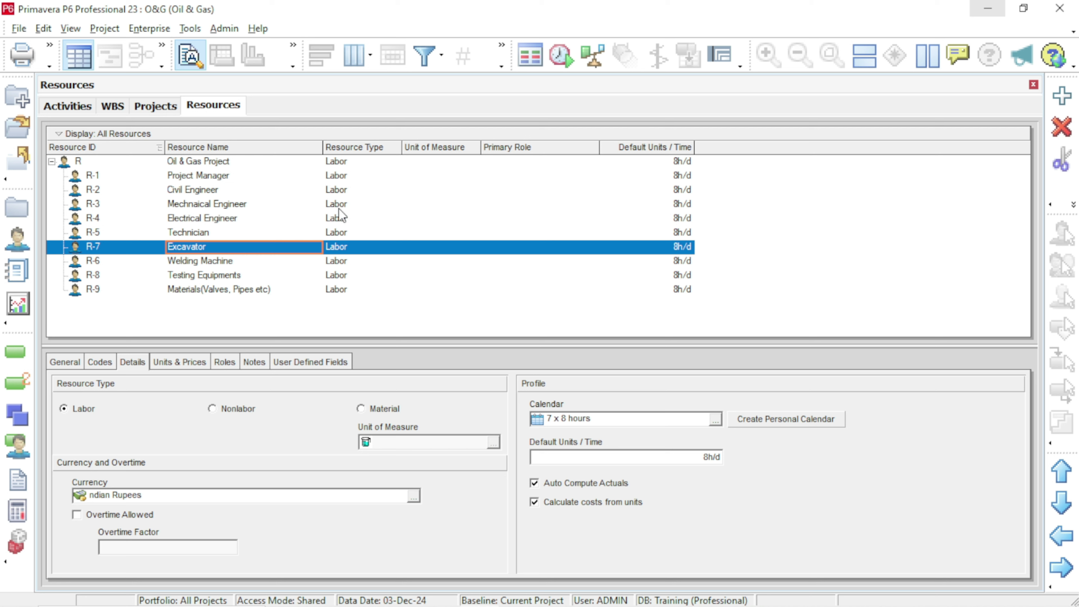
pyautogui.click(377, 251)
pyautogui.click(395, 248)
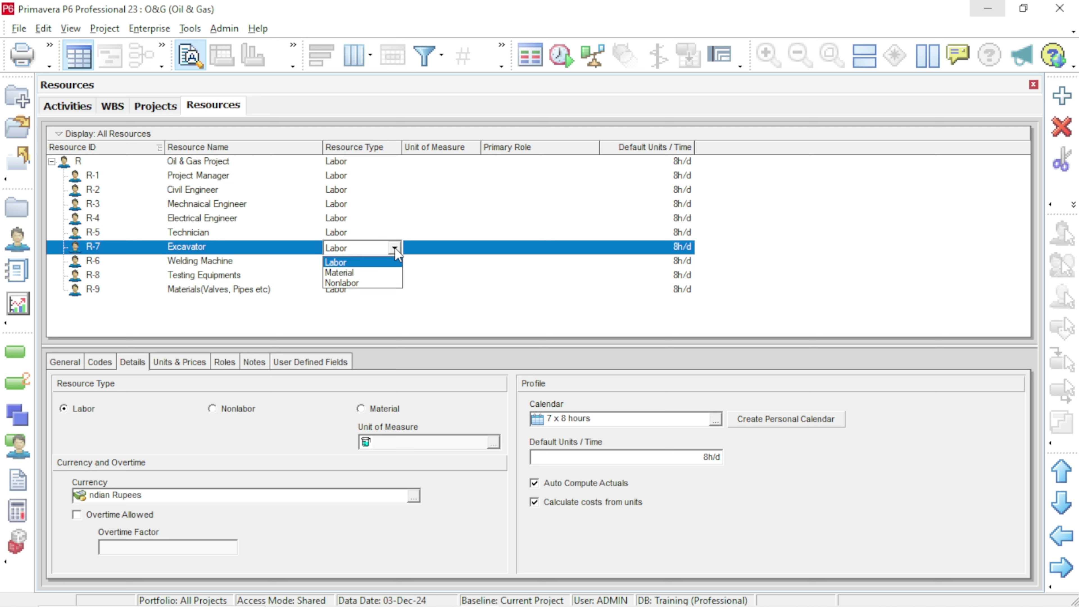
pyautogui.click(352, 283)
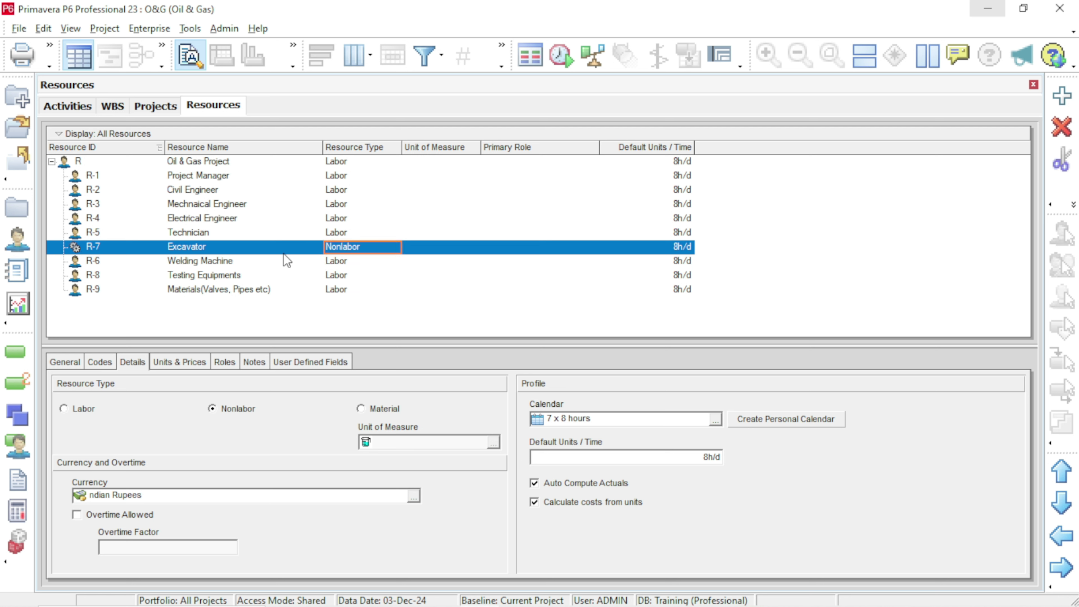
# - Set the resource type of Welding Machine and Testing Equipments to Nonlabor
pyautogui.click(394, 267)
pyautogui.click(397, 262)
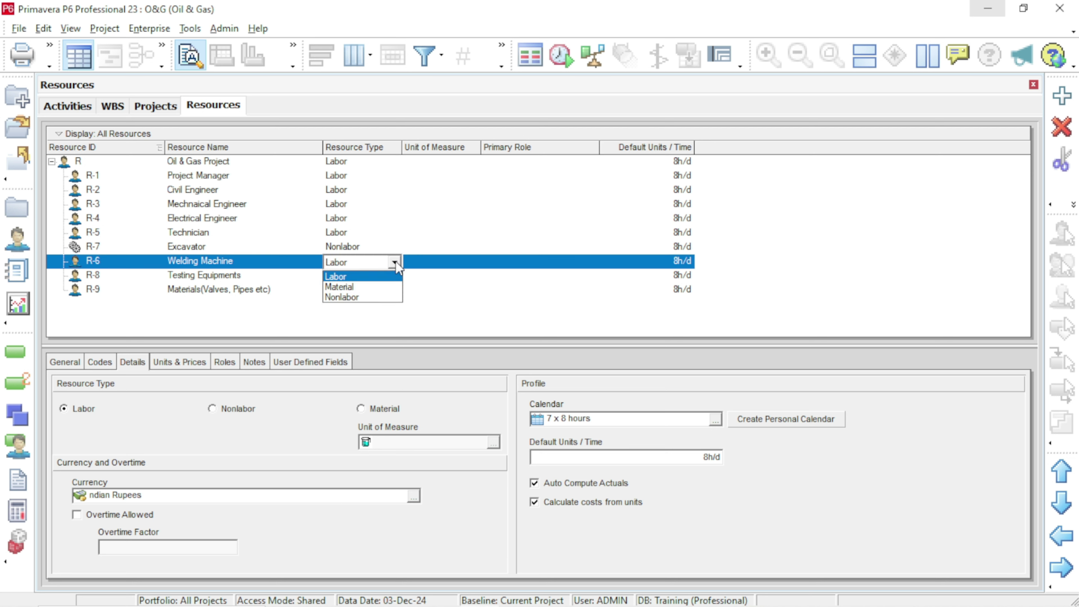
pyautogui.click(387, 298)
pyautogui.click(393, 276)
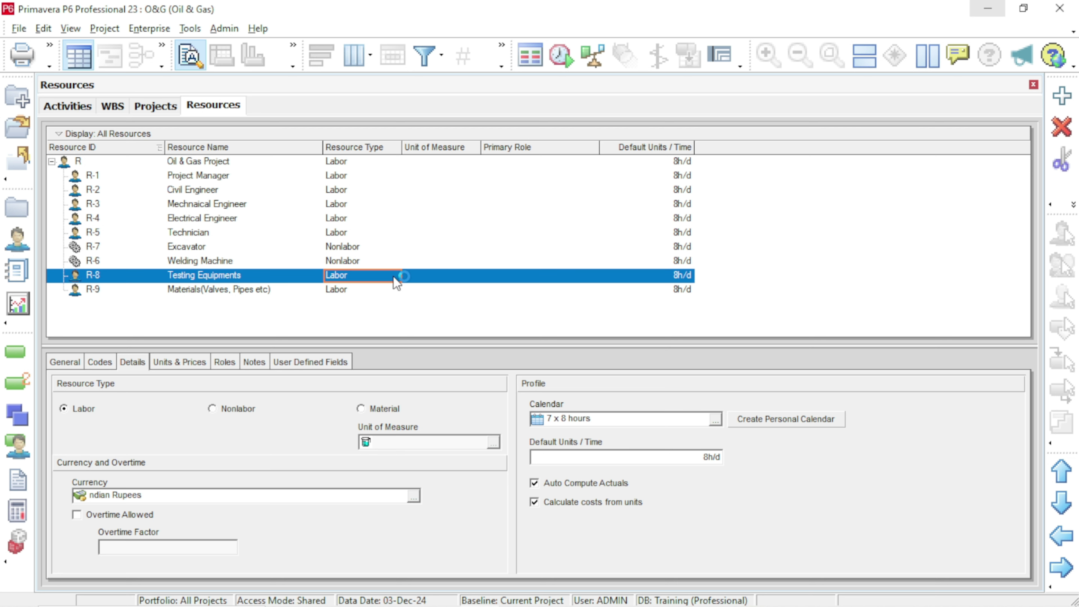
pyautogui.click(393, 277)
pyautogui.click(396, 314)
# - Change the Materials(Valves, Pipes etc) resource type to Material, accepting the change, and narrow the Resource ID and Resource Name columns
pyautogui.click(268, 292)
pyautogui.click(383, 294)
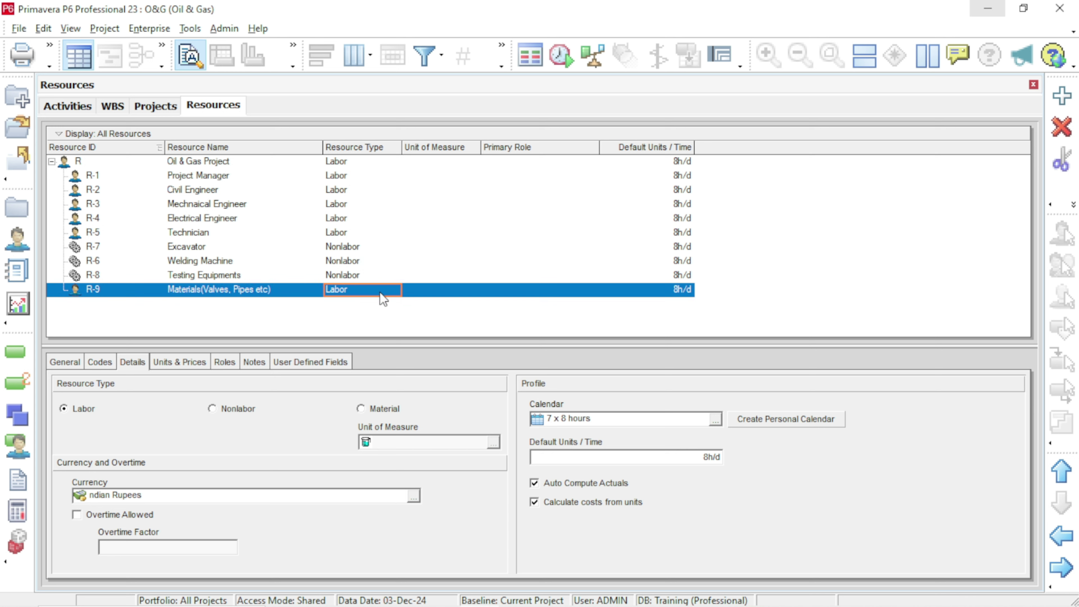
pyautogui.click(395, 292)
pyautogui.click(395, 314)
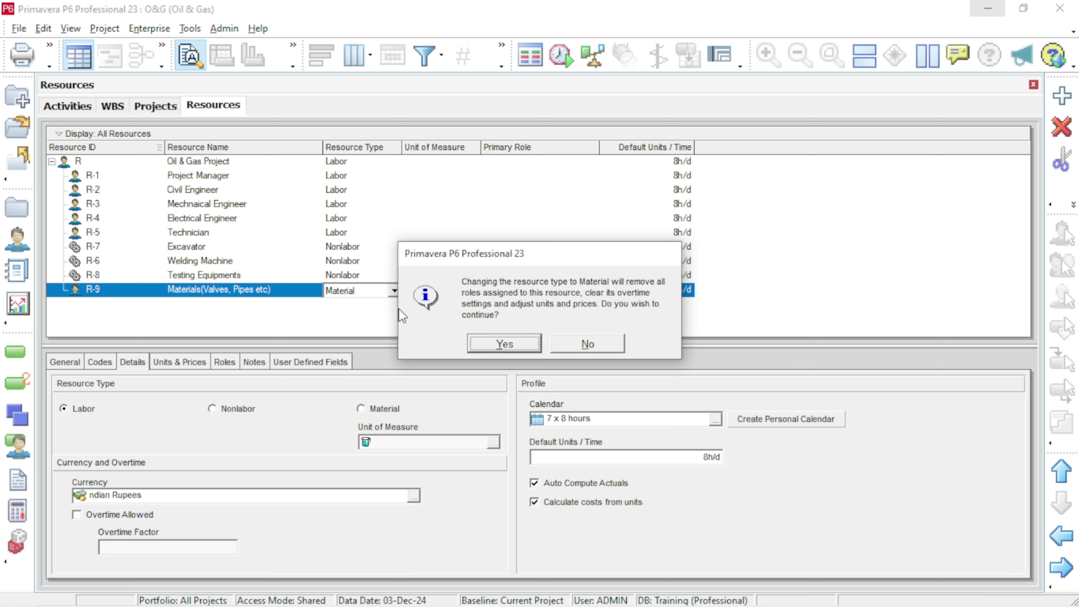
pyautogui.click(494, 342)
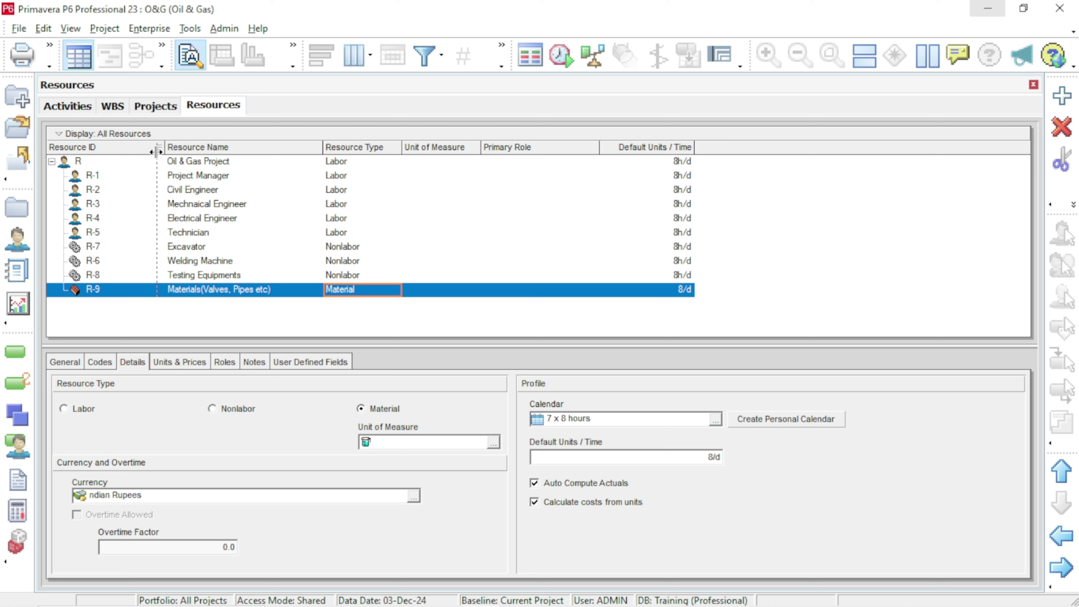
pyautogui.moveTo(123, 154); pyautogui.dragTo(124, 154)
pyautogui.moveTo(281, 148); pyautogui.dragTo(250, 155)
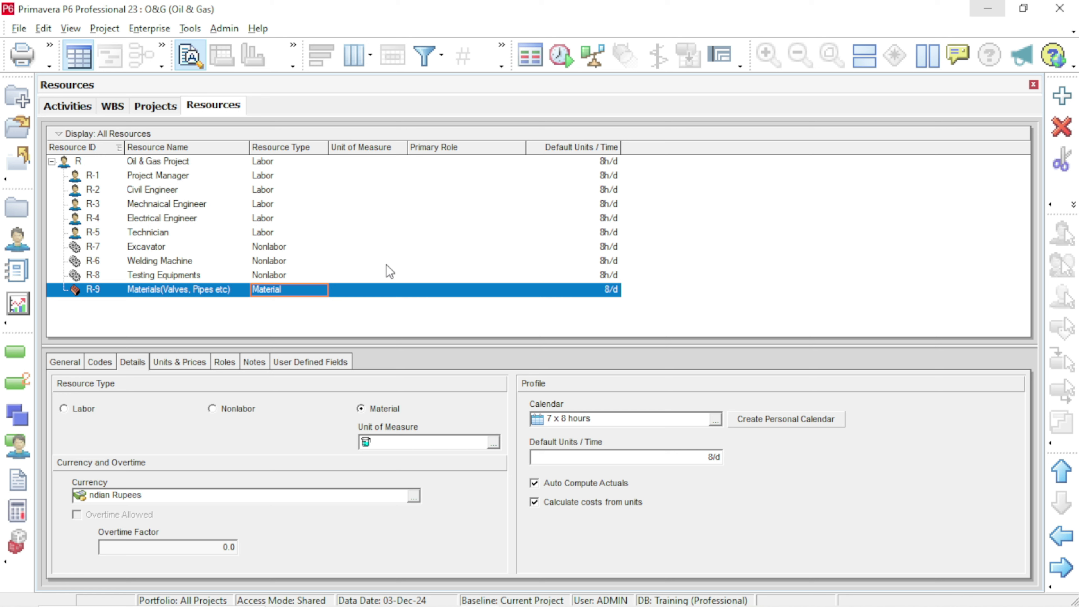
# - Set the Project Manager's standard rate to 3000/d in its units and prices
pyautogui.click(167, 176)
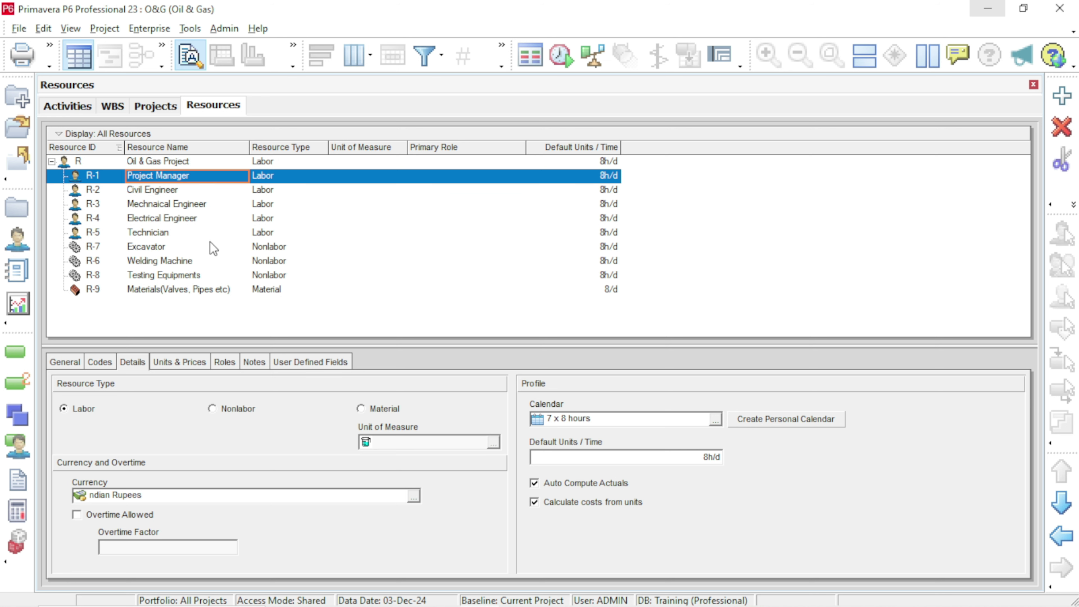
pyautogui.click(185, 365)
pyautogui.click(326, 423)
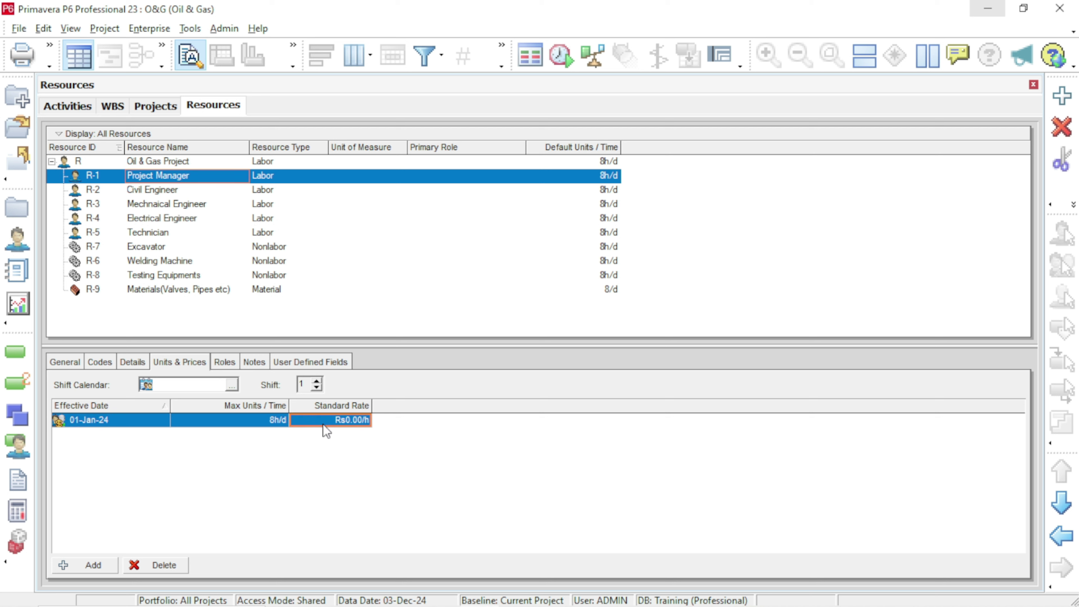
pyautogui.write('300')
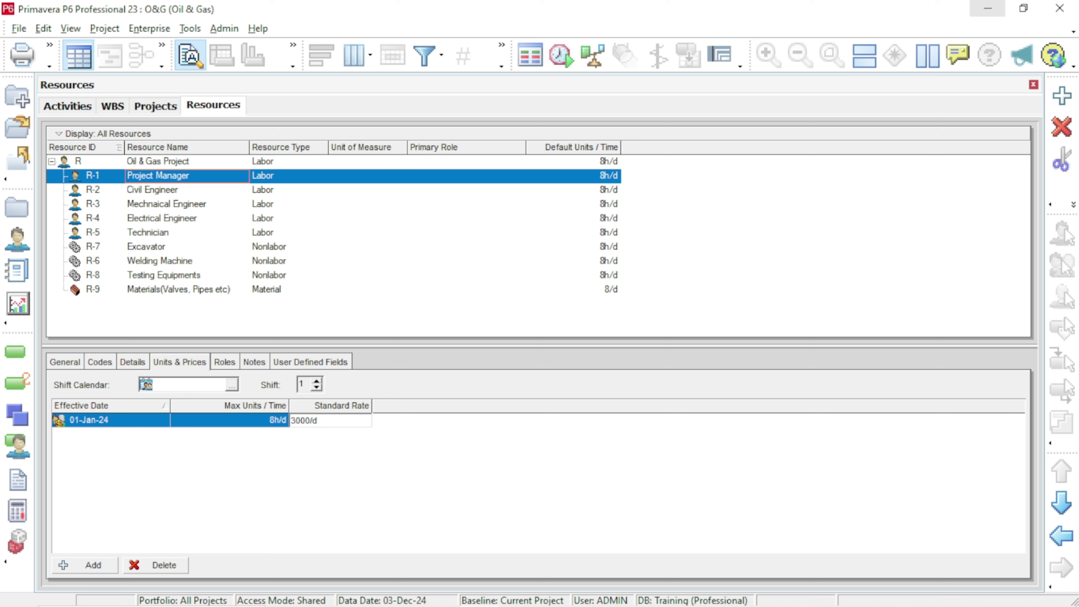
pyautogui.press('Return')
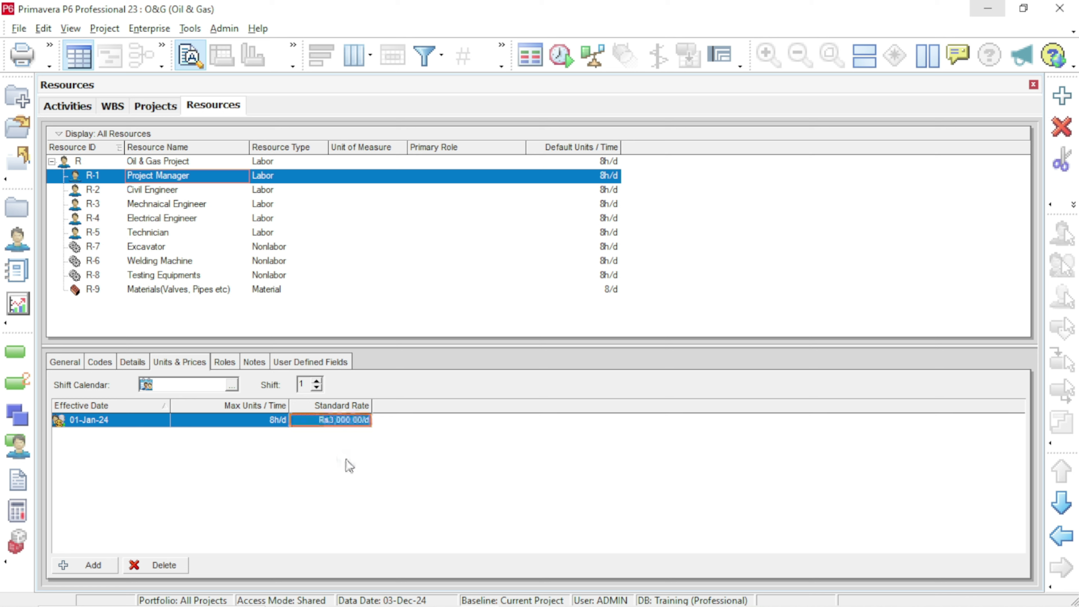
# - Review the Project Manager's rate and set the Civil Engineer's standard rate to Rs2,000.00/d
pyautogui.click(188, 191)
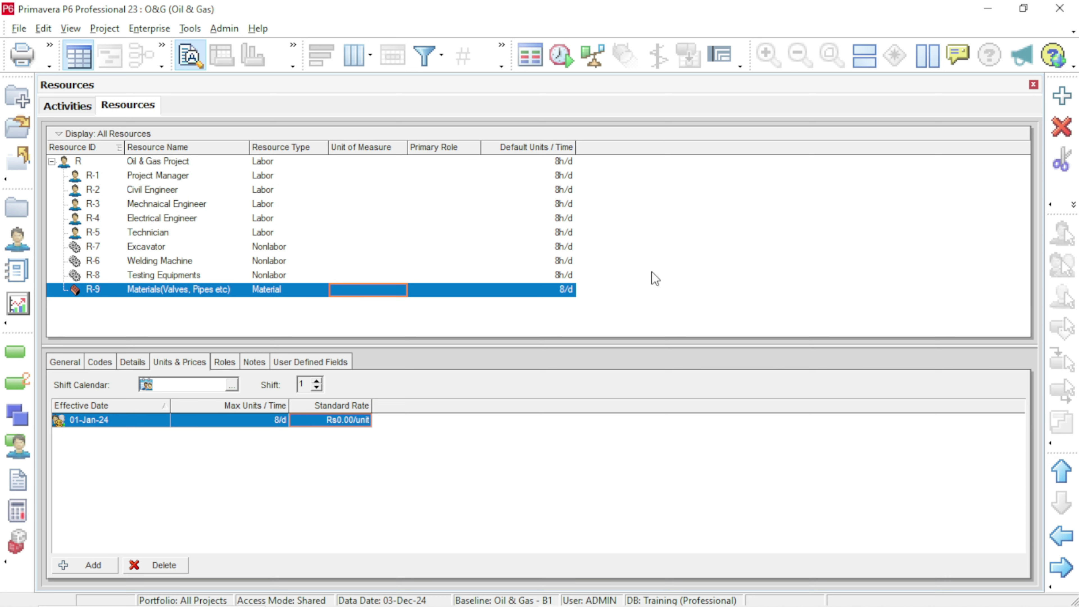
pyautogui.click(172, 178)
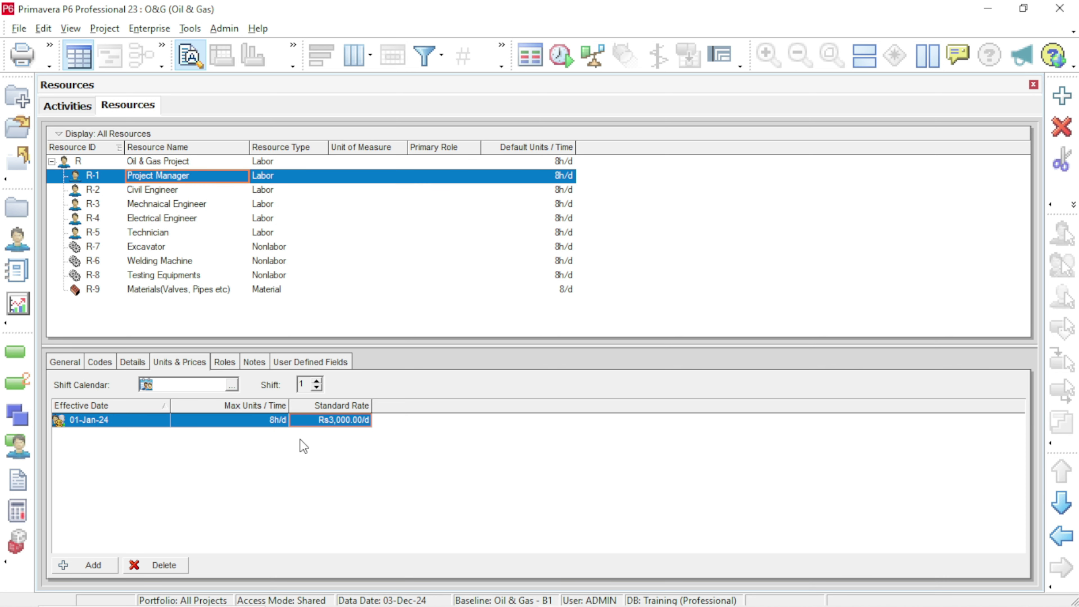
pyautogui.click(187, 191)
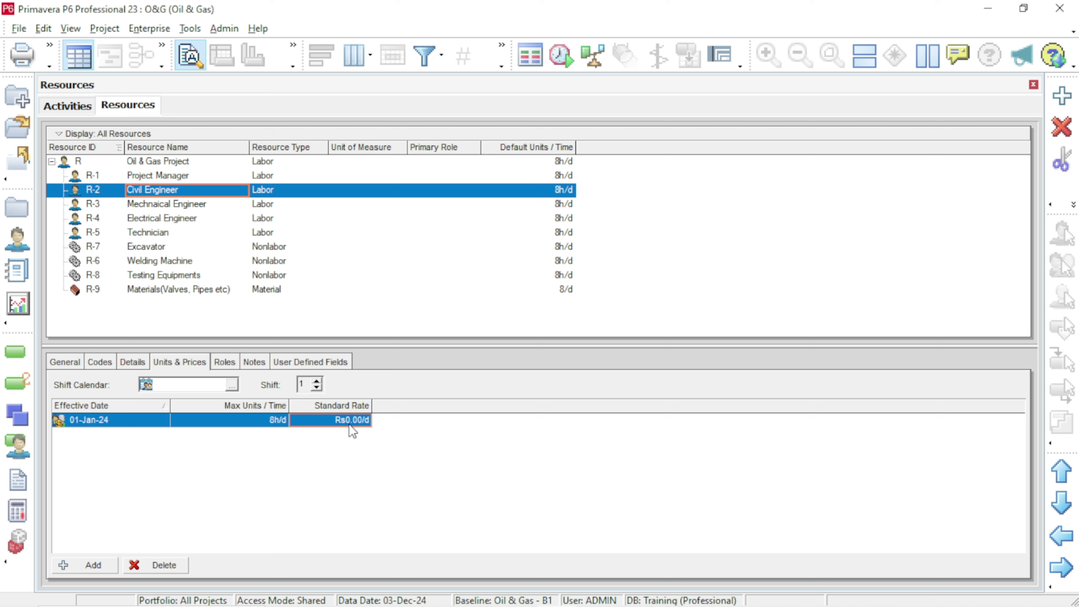
pyautogui.click(325, 421)
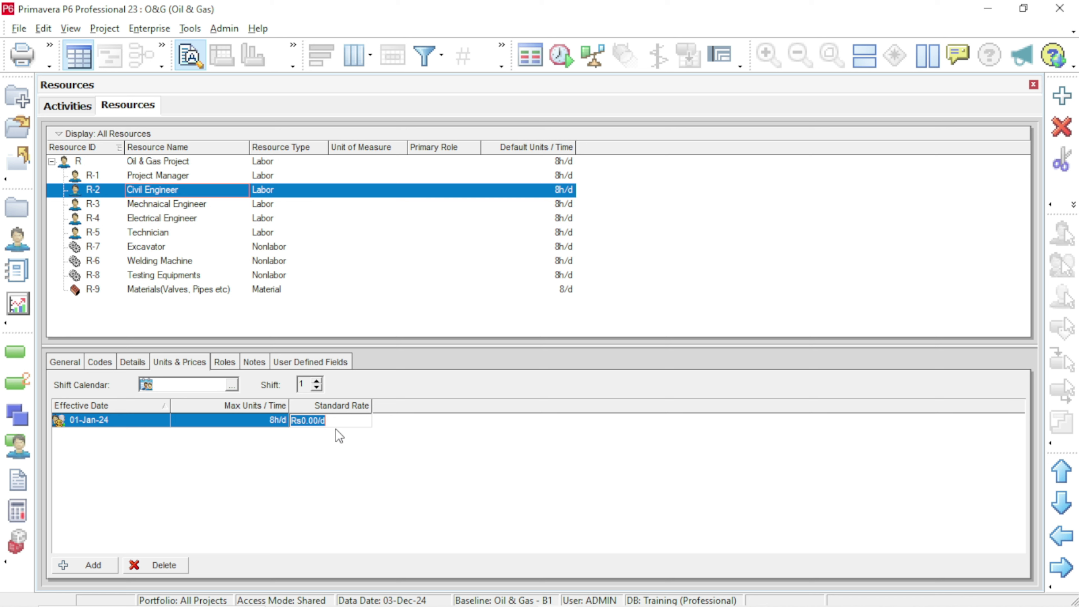
pyautogui.write('200')
pyautogui.click(360, 482)
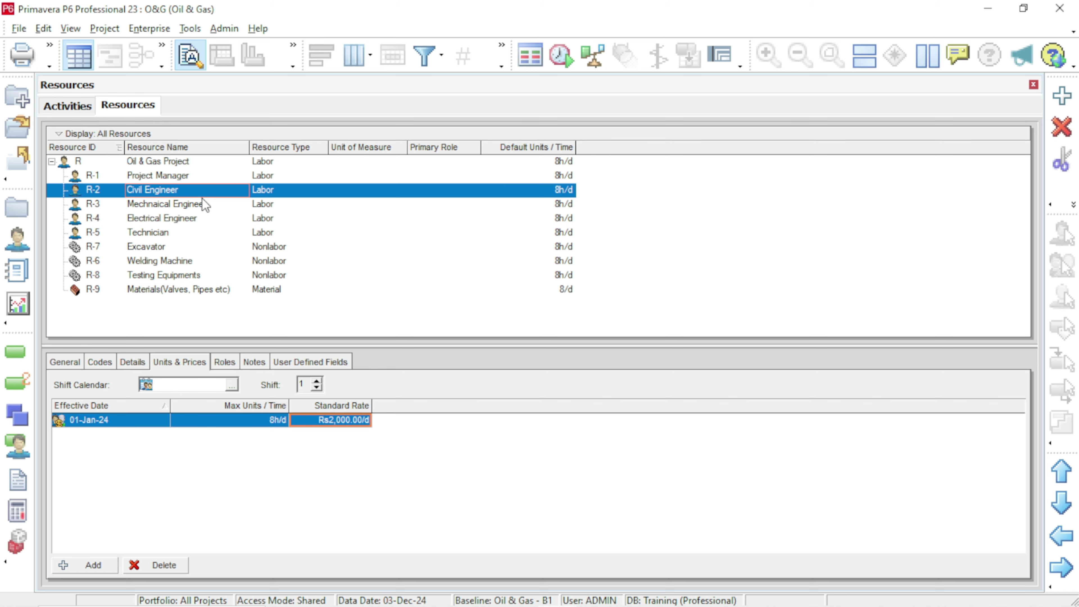
# - Look up the Mechanical Engineer's rate in the Excel workbook and set the resource's standard rate to Rs2,500.00/d in P6
pyautogui.click(210, 212)
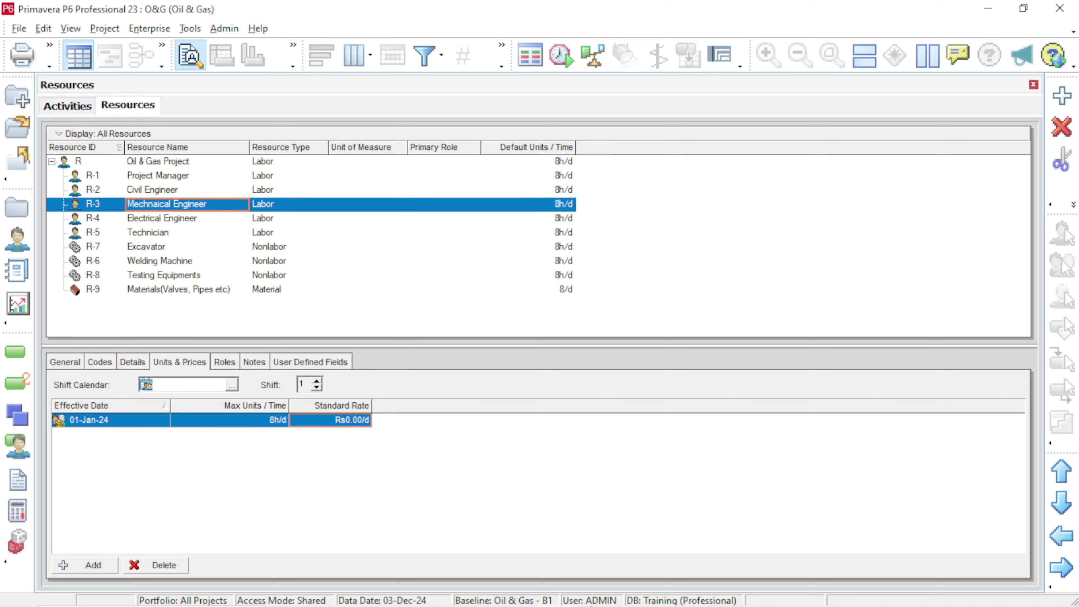
pyautogui.click(479, 594)
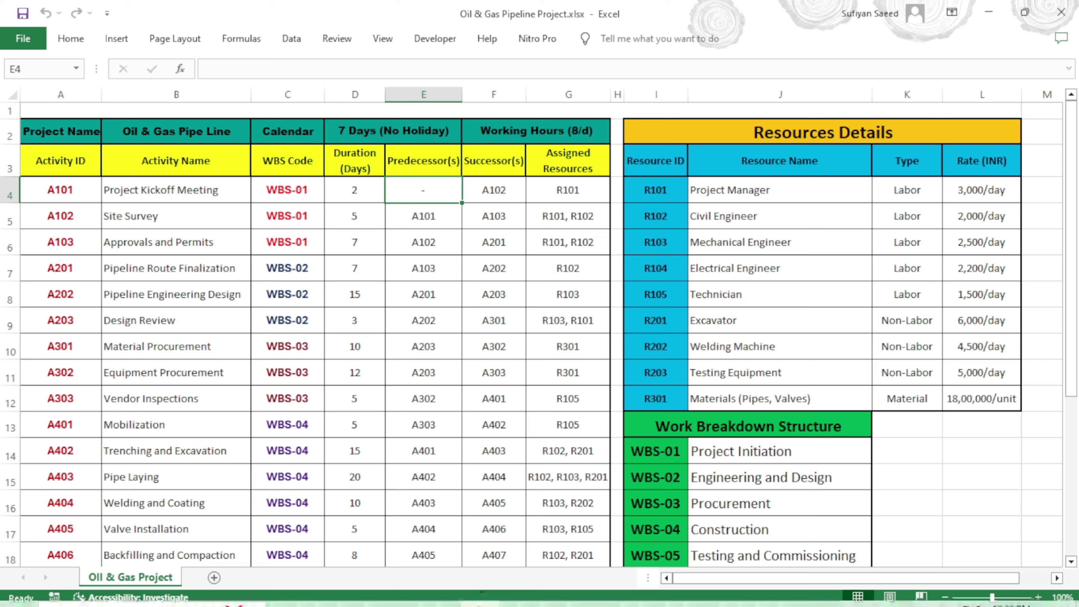
pyautogui.click(557, 591)
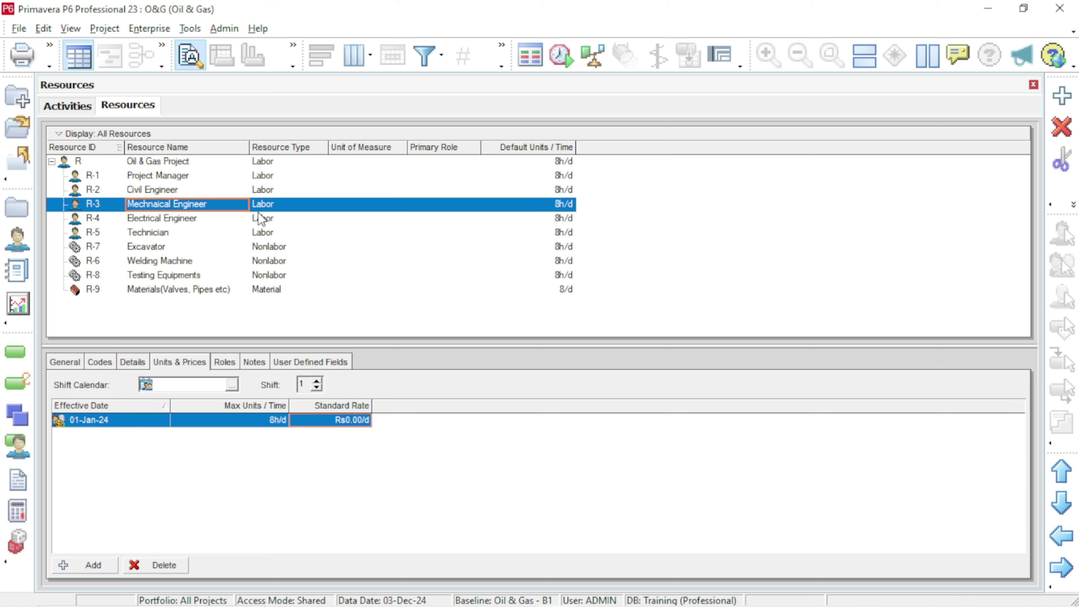
pyautogui.click(313, 421)
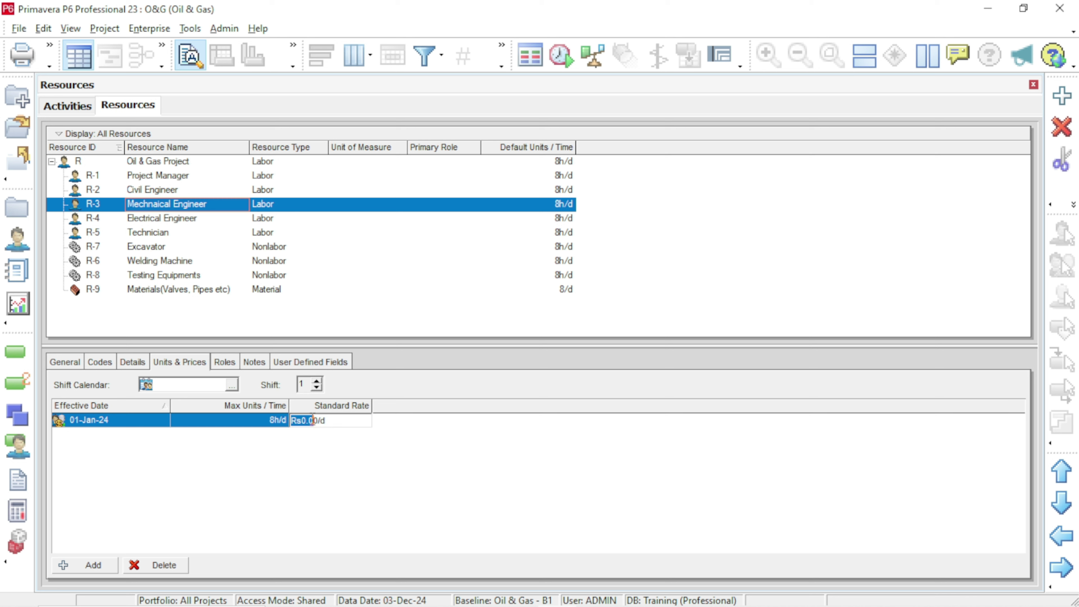
pyautogui.press('Right')
pyautogui.press('Right')
pyautogui.press('Right')
pyautogui.press('BackSpace')
pyautogui.press('BackSpace')
pyautogui.press('BackSpace')
pyautogui.press('BackSpace')
pyautogui.press('BackSpace')
pyautogui.press('BackSpace')
pyautogui.press('BackSpace')
pyautogui.click(318, 508)
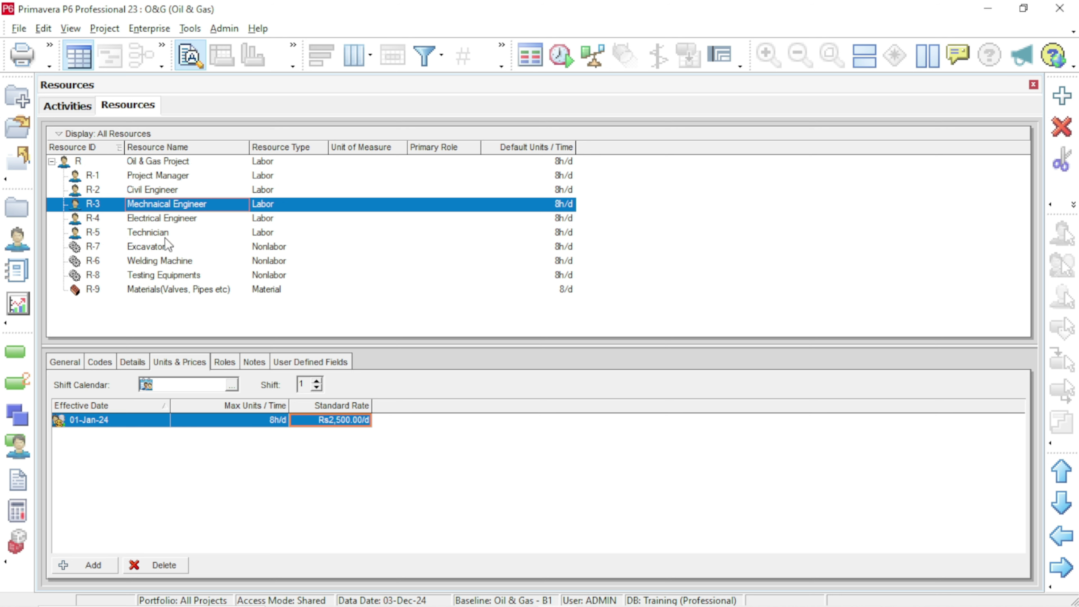
# - Set the Electrical Engineer's standard rate to 2200/d
pyautogui.click(168, 218)
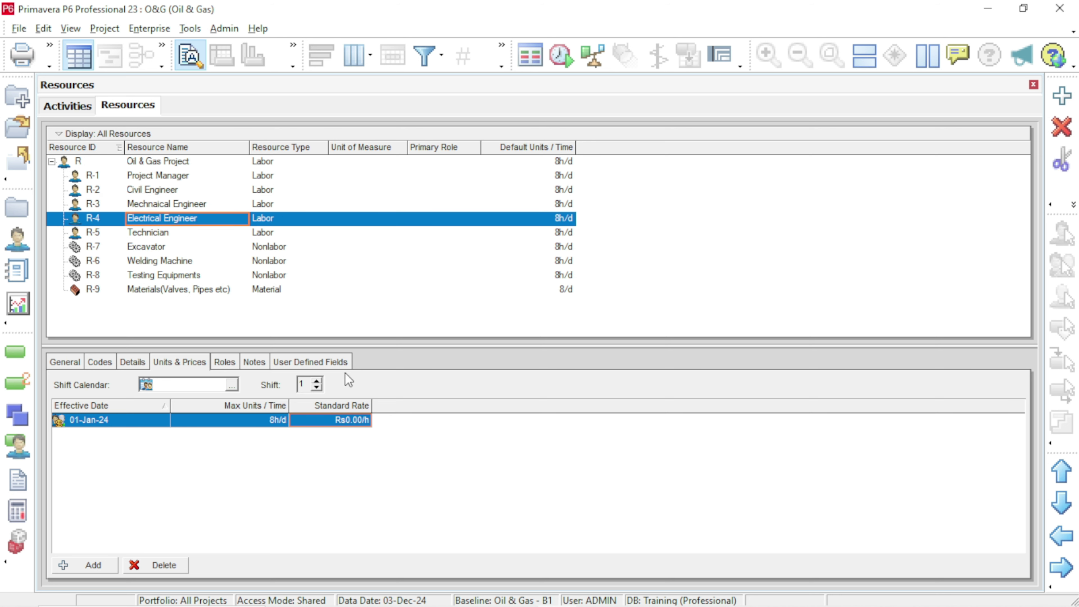
pyautogui.click(325, 420)
pyautogui.write('2')
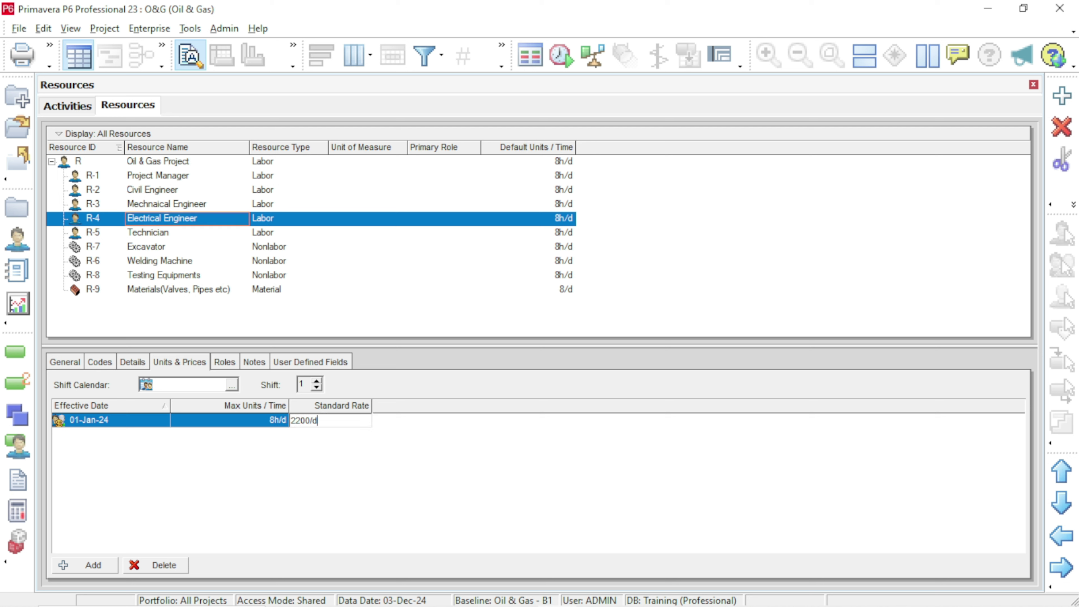
pyautogui.write('200/d')
pyautogui.press('Return')
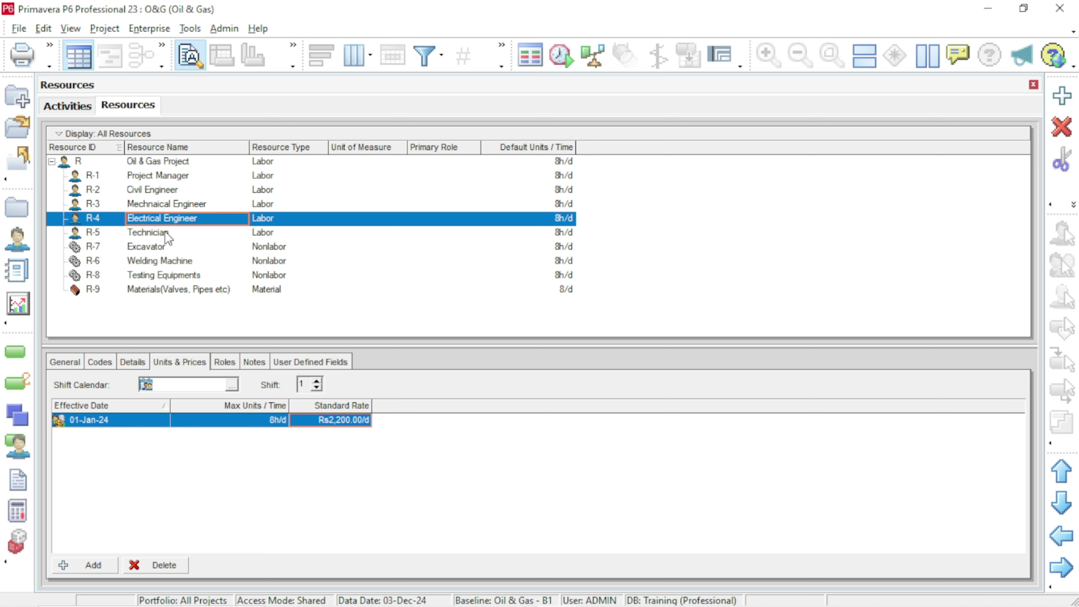
# - Set the Technician's standard rate to 1500/d
pyautogui.click(165, 234)
pyautogui.click(353, 421)
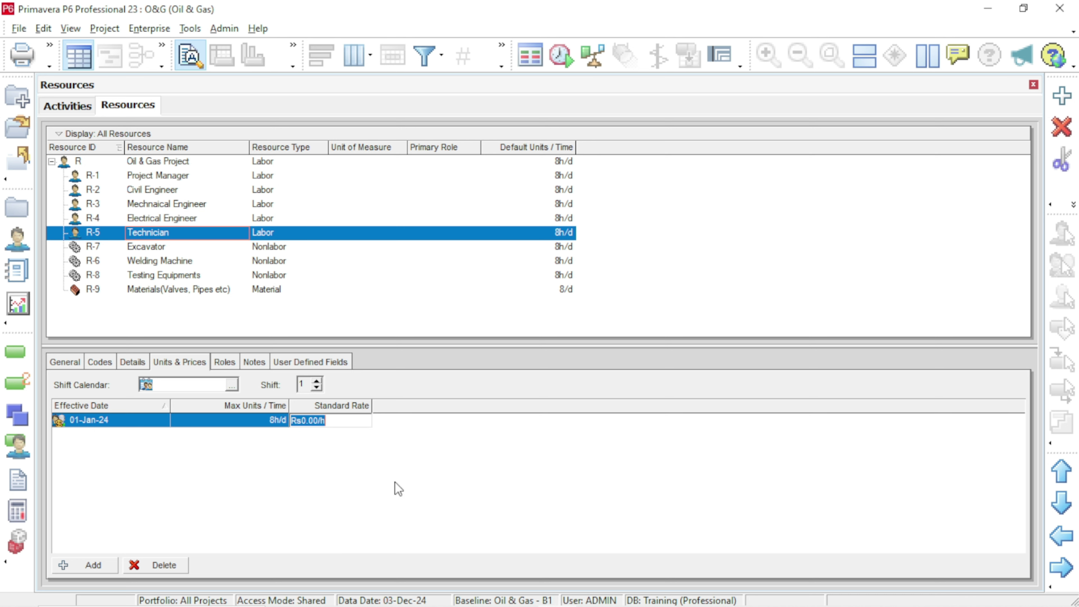
pyautogui.write('1,500.00/d')
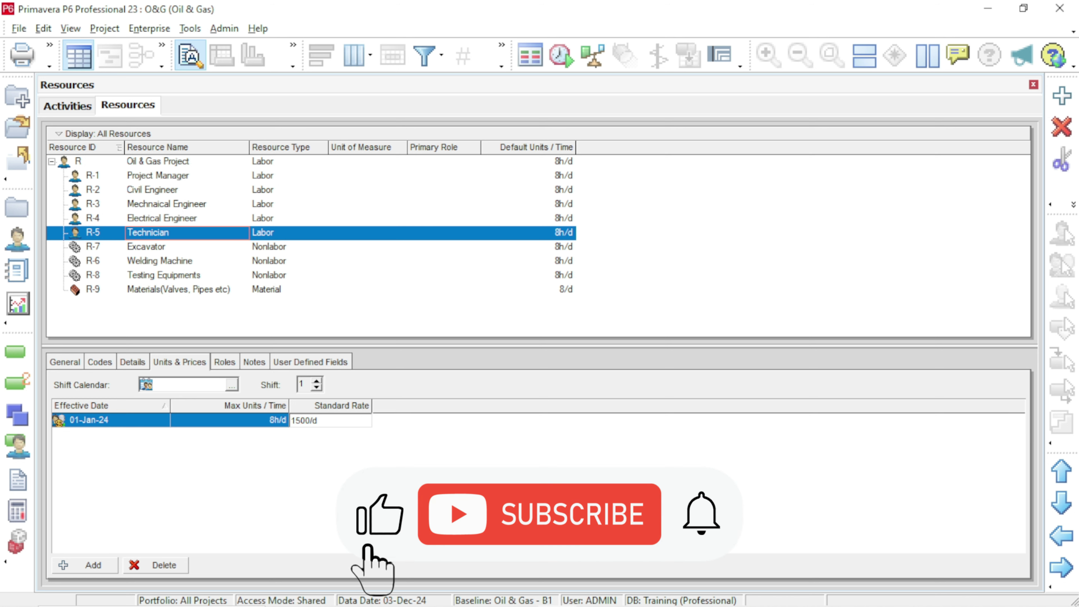
pyautogui.press('Return')
# - Set the Excavator's standard rate to Rs6,000.00/d
pyautogui.click(183, 250)
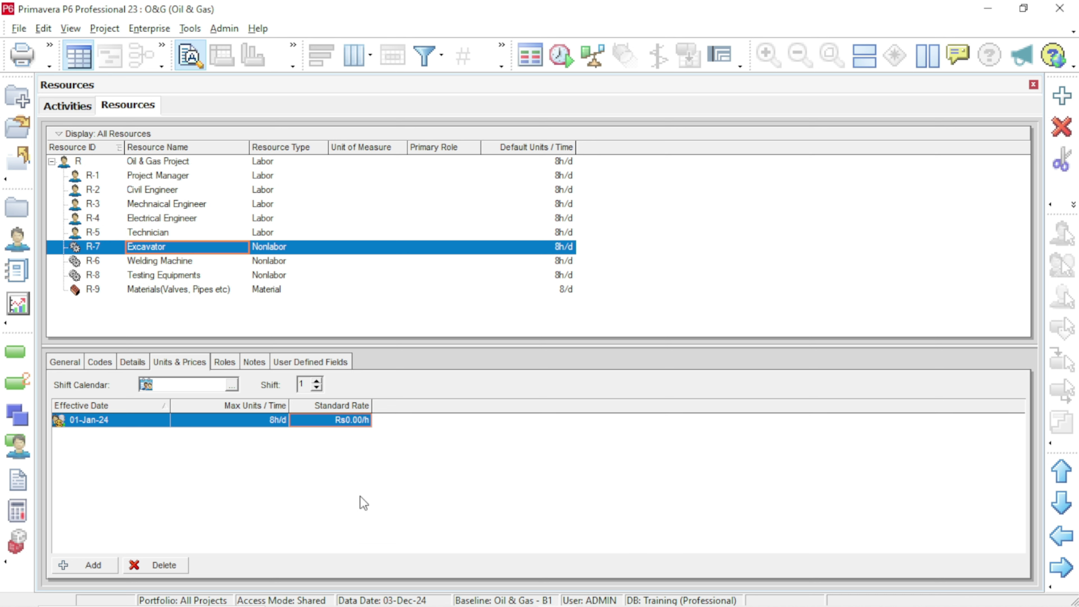
pyautogui.click(332, 421)
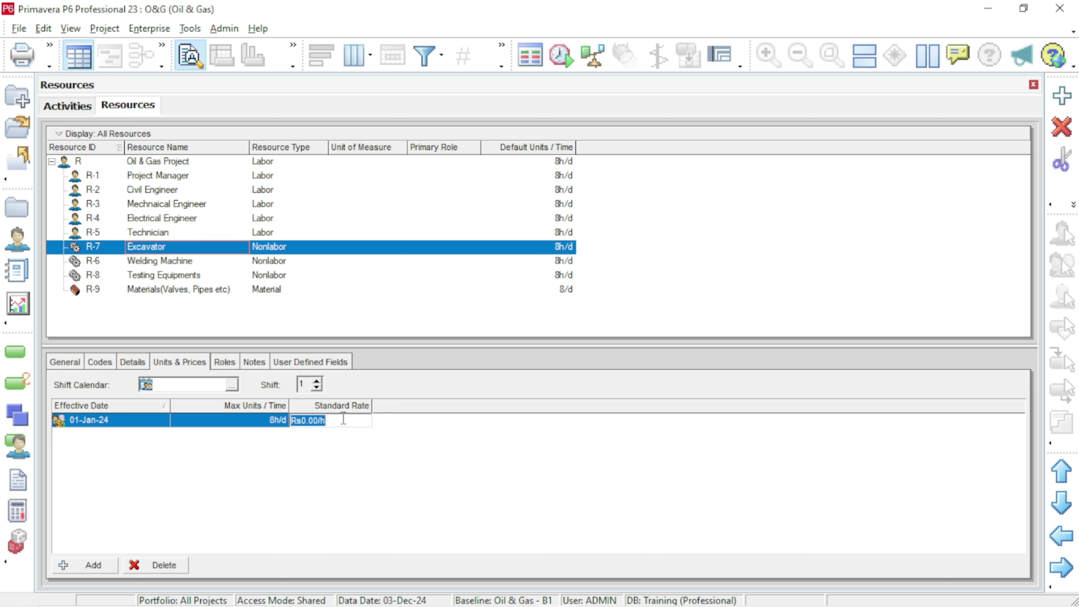
pyautogui.write('600')
pyautogui.press('Return')
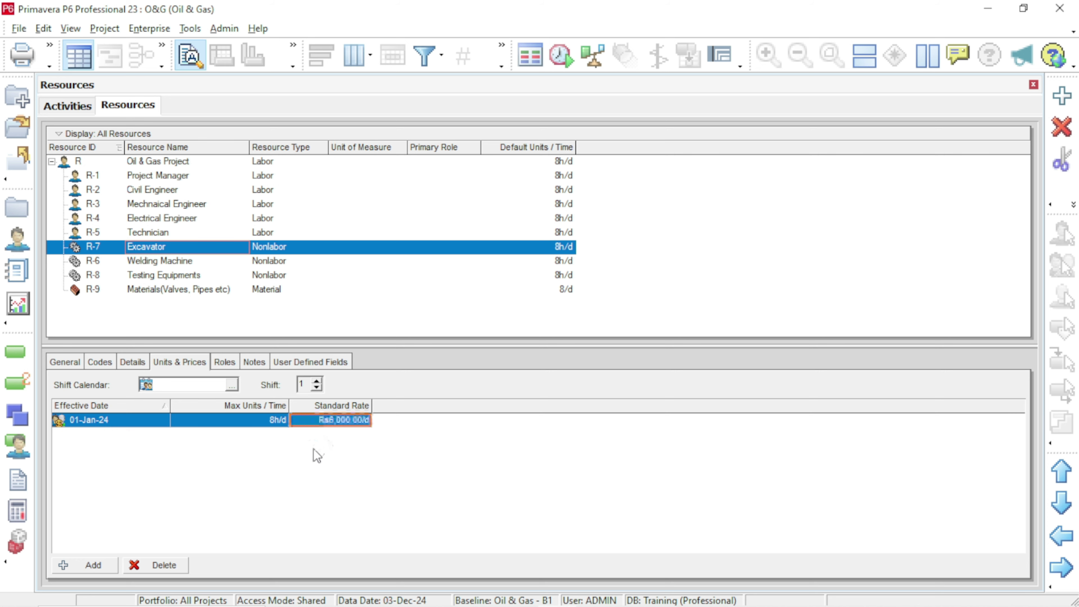
# - Look up the Welding Machine's rate in the Excel workbook and set its standard rate to 4500/d in P6
pyautogui.click(191, 263)
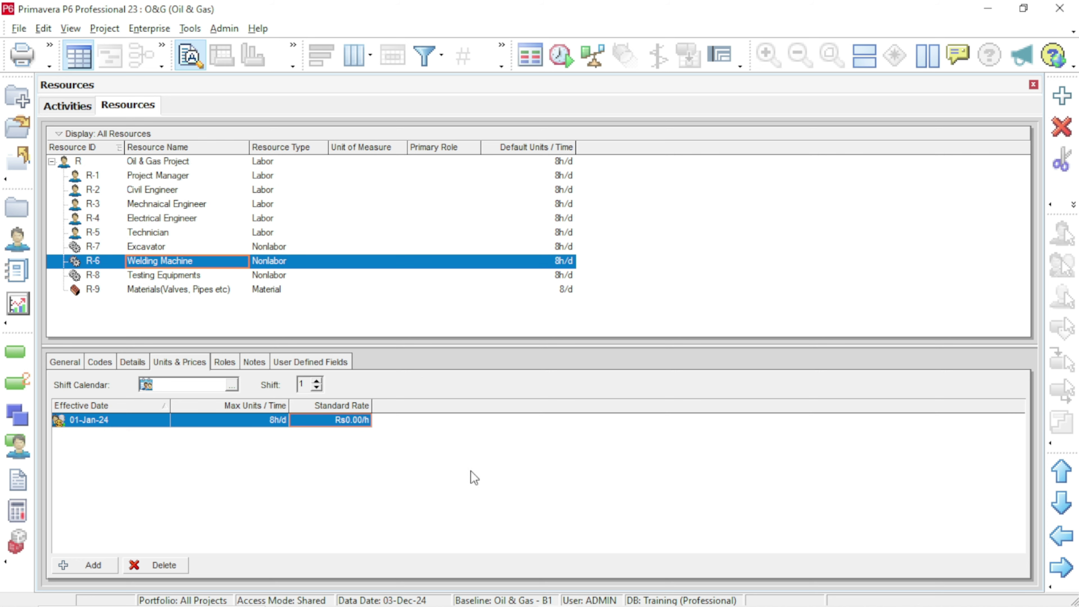
pyautogui.moveTo(472, 597)
pyautogui.click(483, 593)
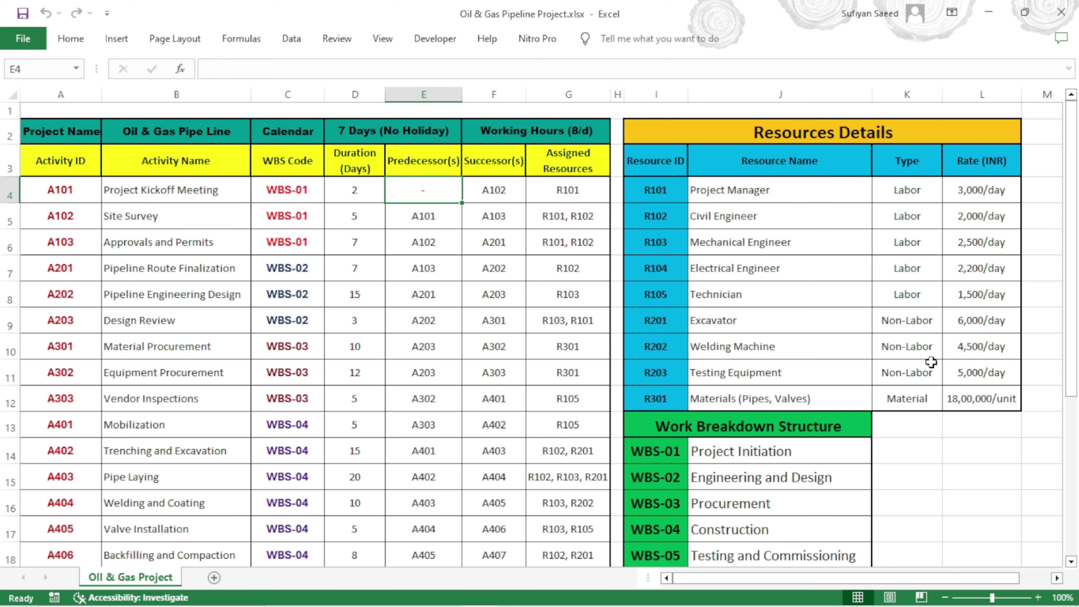
pyautogui.moveTo(506, 601)
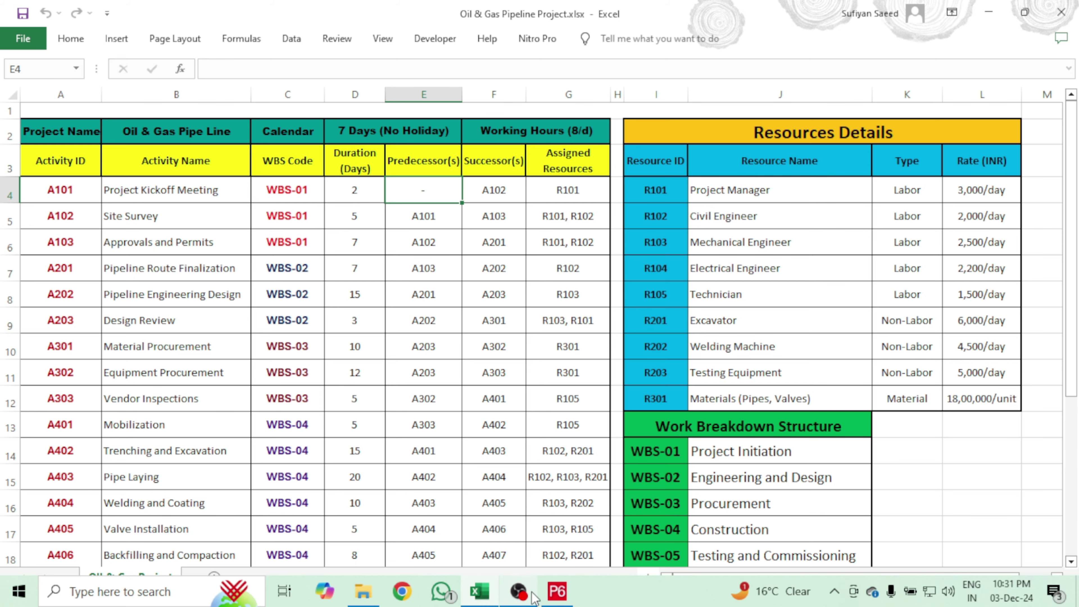
pyautogui.click(557, 591)
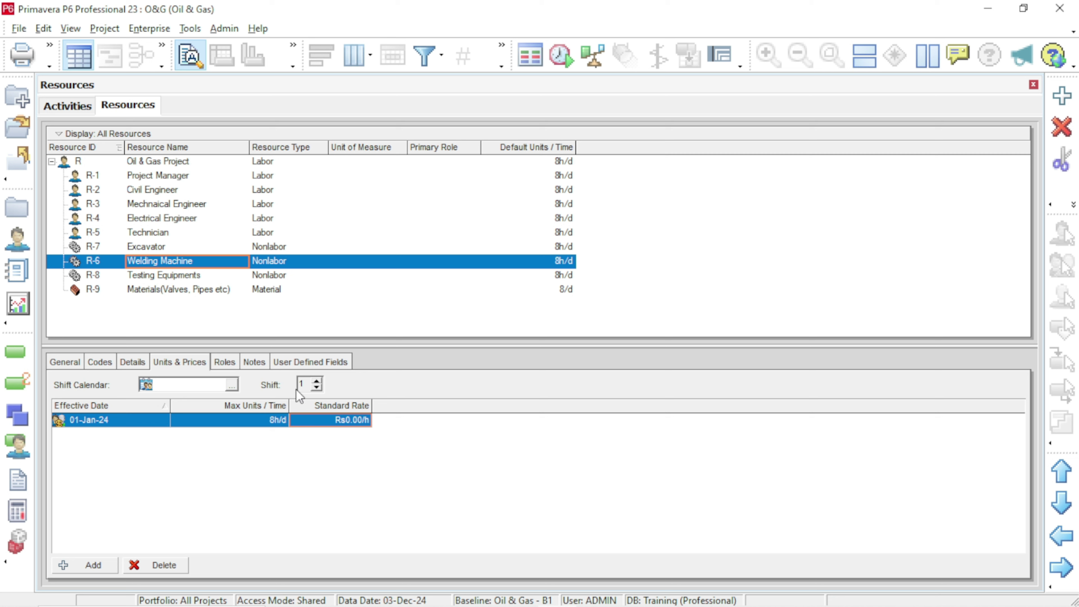
pyautogui.click(325, 422)
pyautogui.write('4500/d')
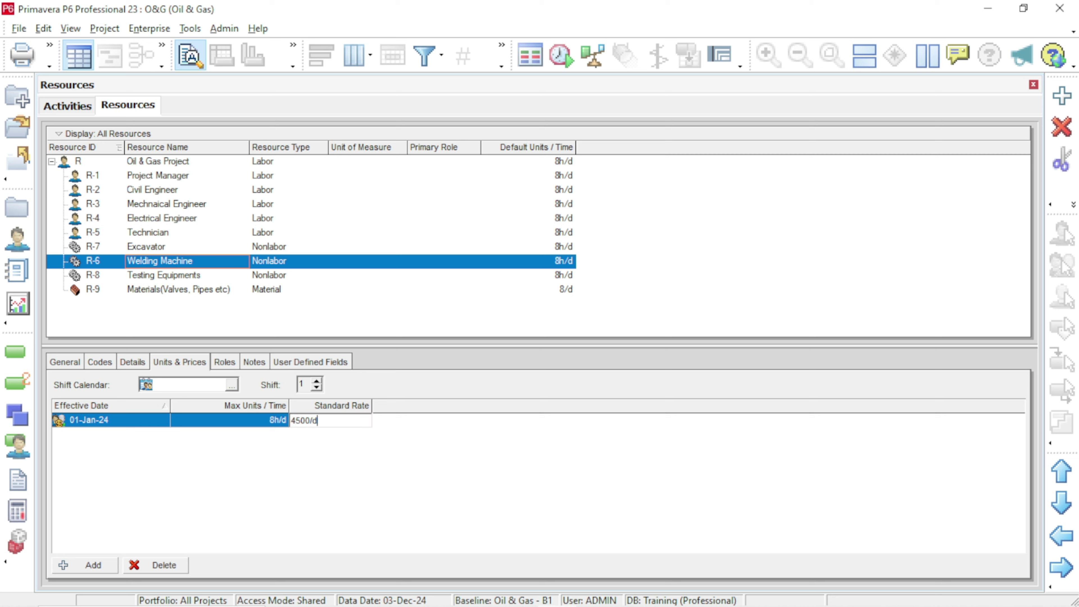
pyautogui.press('Return')
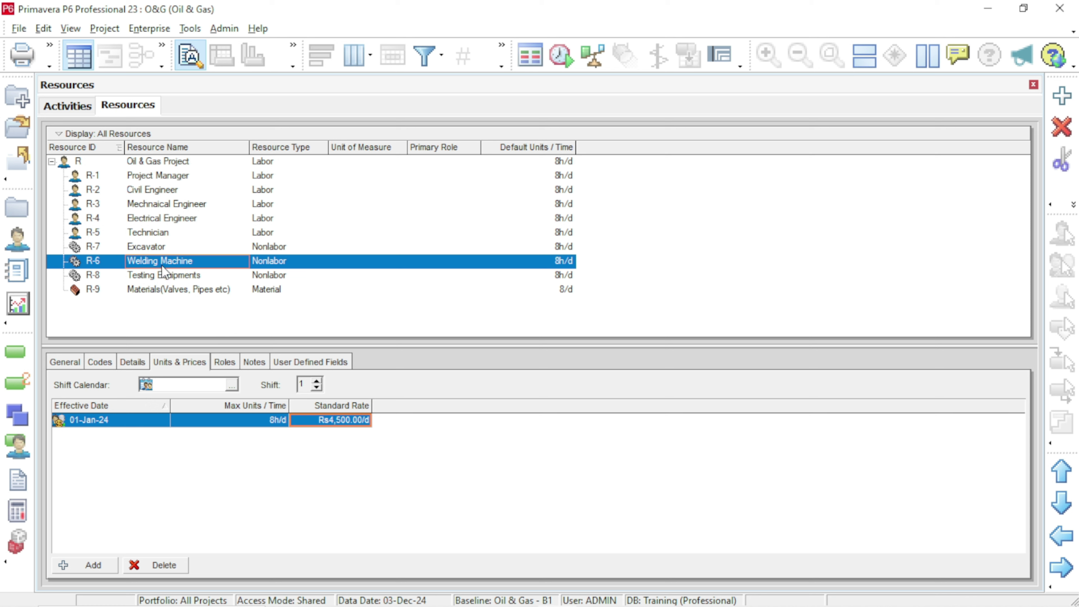
# - Set the standard rate of Testing Equipments to 5000/d
pyautogui.click(169, 276)
pyautogui.click(333, 425)
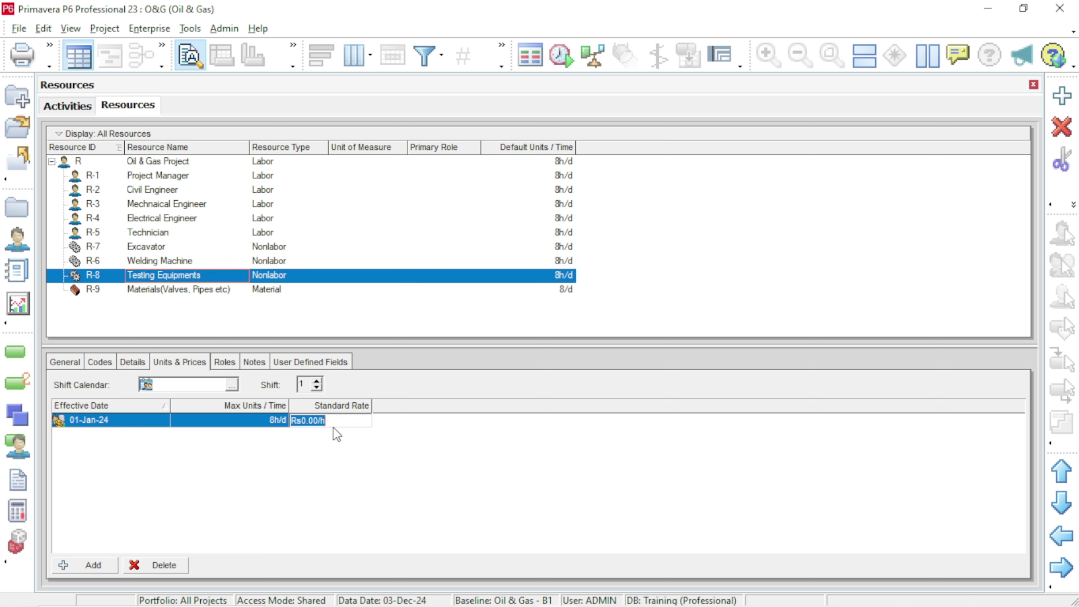
pyautogui.write('5000/d')
pyautogui.press('Return')
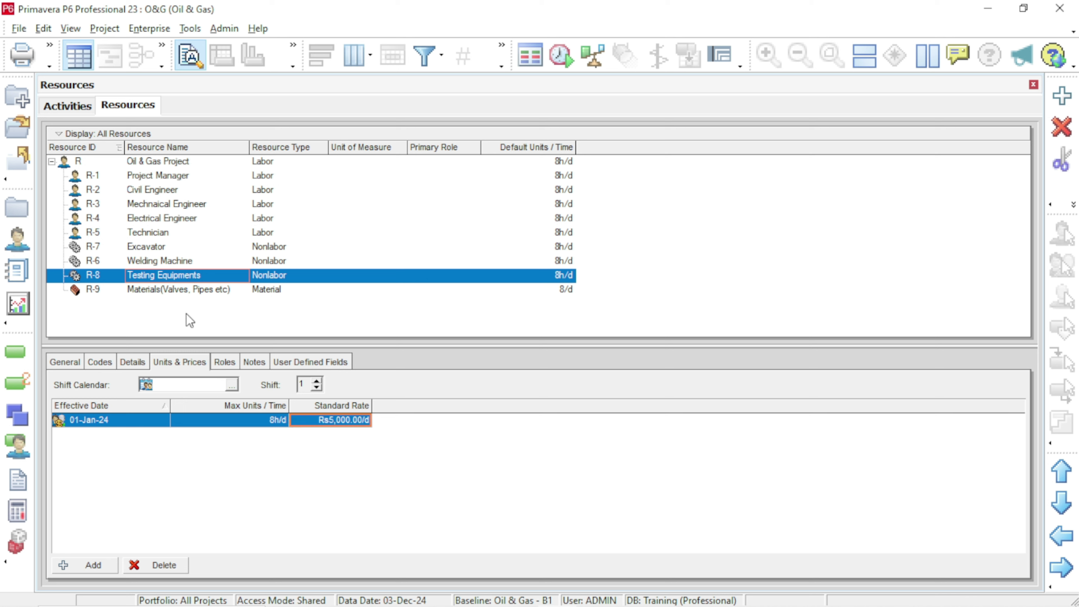
# - Set the standard rate of Materials(Valves, Pipes etc) to Rs1,800,000.00/unit
pyautogui.click(183, 291)
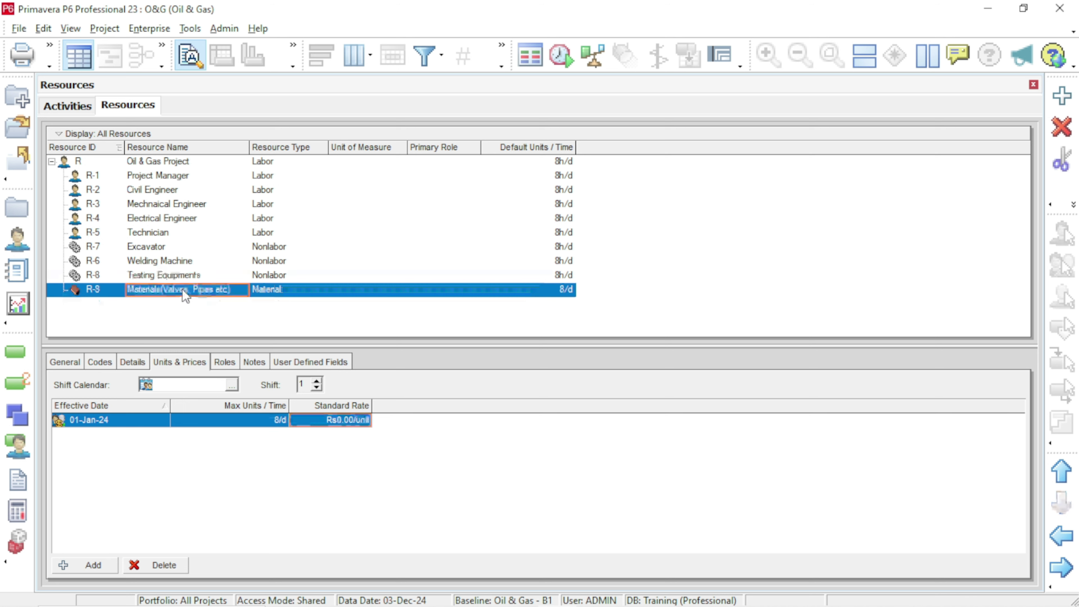
pyautogui.click(335, 425)
pyautogui.moveTo(319, 420); pyautogui.dragTo(251, 417)
pyautogui.write('1800')
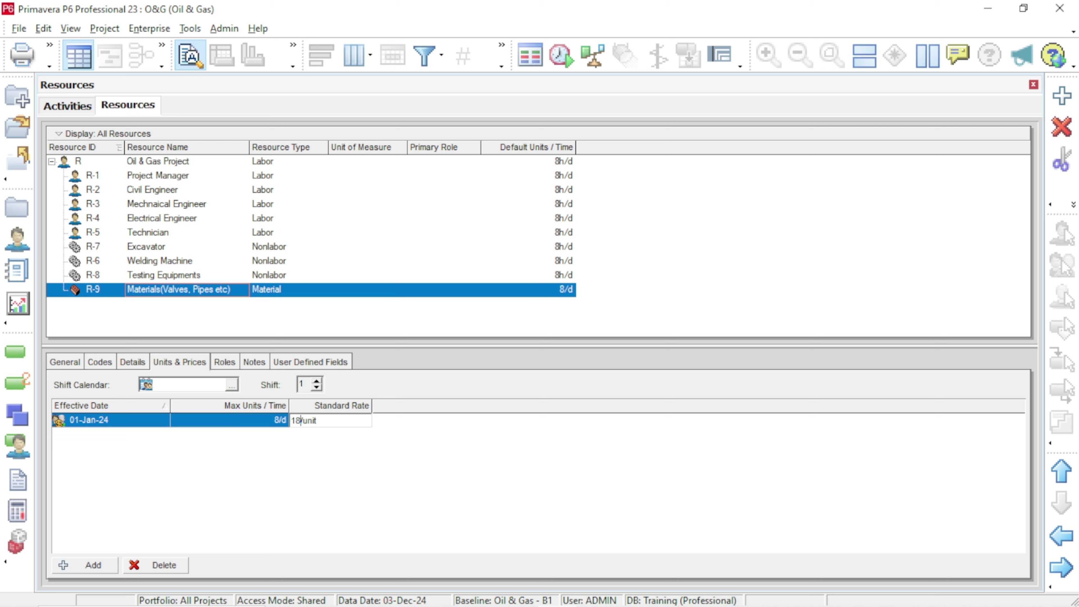
pyautogui.write('000')
pyautogui.press('Return')
pyautogui.click(176, 313)
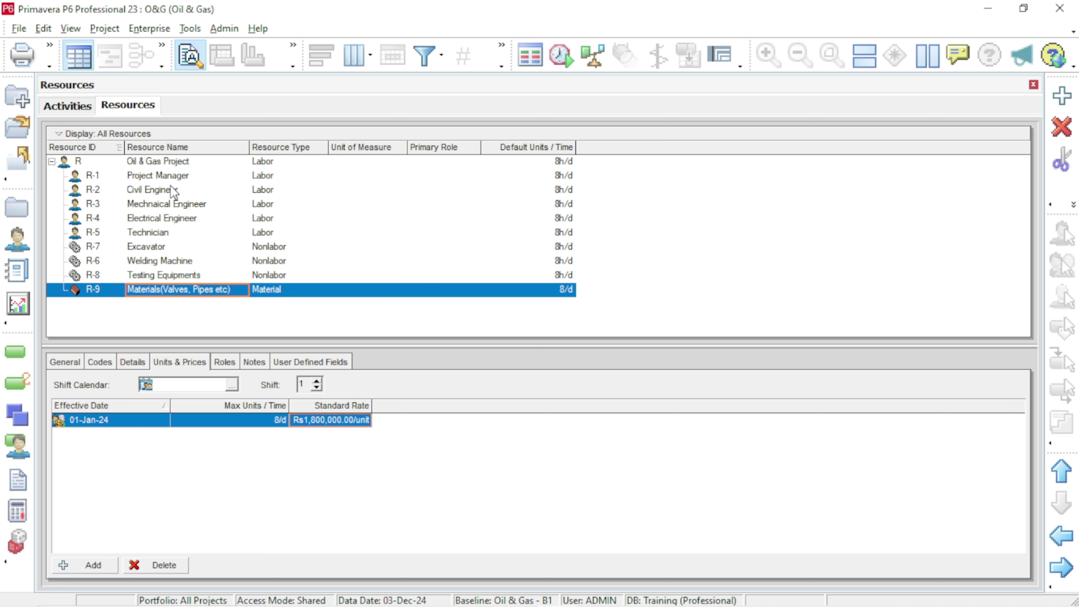
# - Check which resource is assigned to the Project Kickoff Meeting in the Excel workbook
pyautogui.moveTo(512, 605)
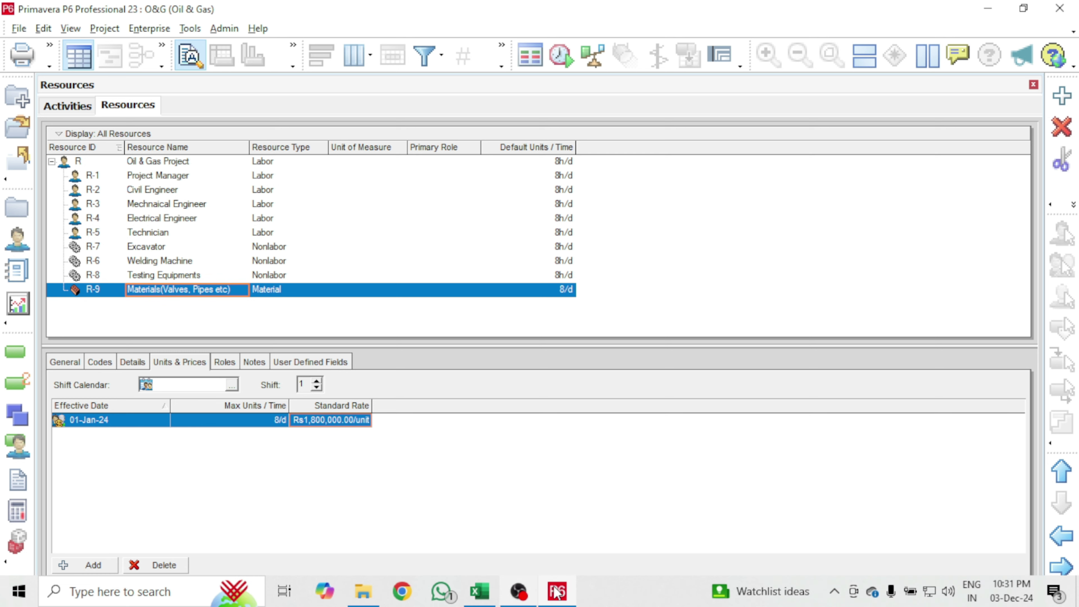
pyautogui.click(490, 593)
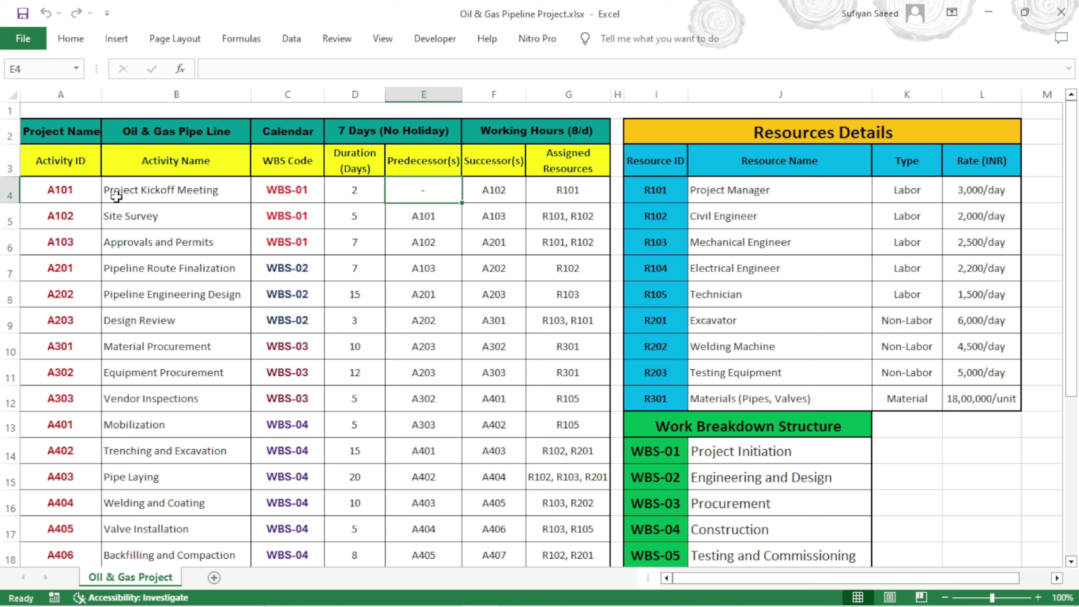
pyautogui.click(156, 192)
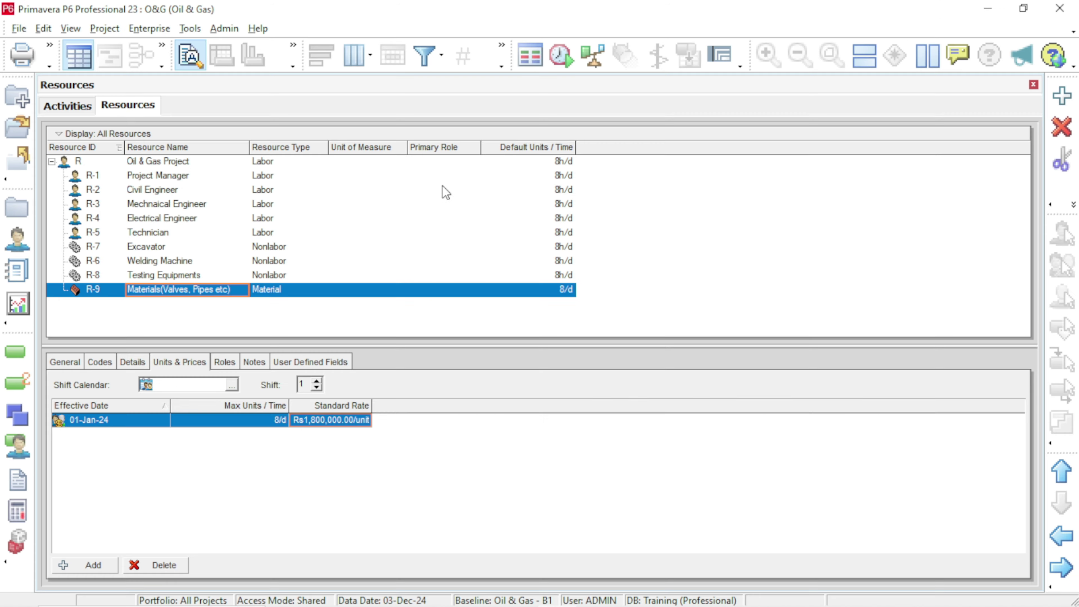
# - Return to the P6 project's activities and enlarge the details area showing the resources of the Project Kickoff Meeting
pyautogui.click(67, 106)
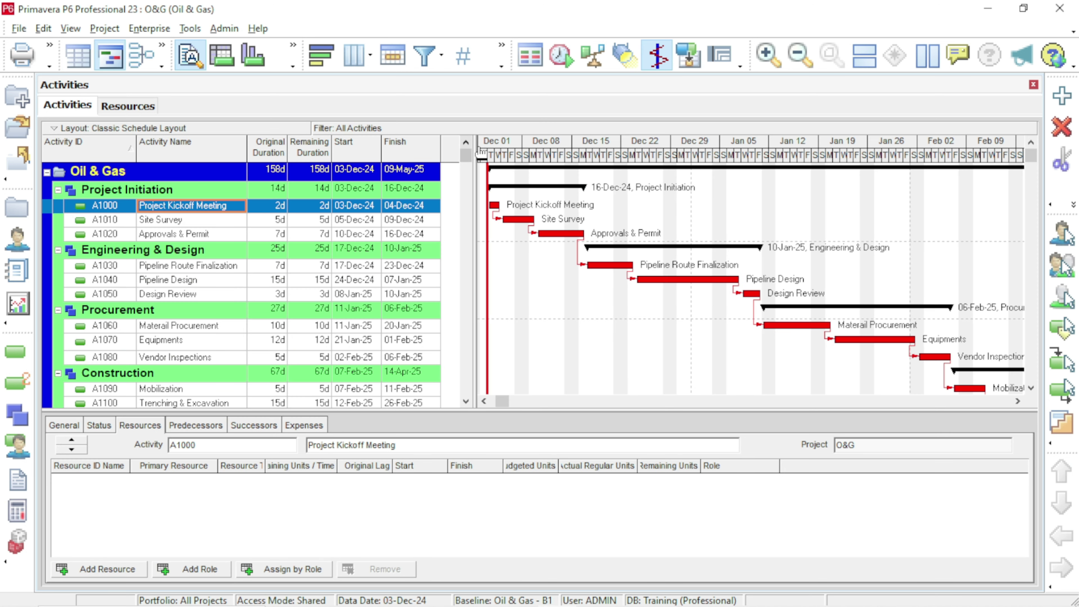
pyautogui.moveTo(473, 145); pyautogui.dragTo(516, 144)
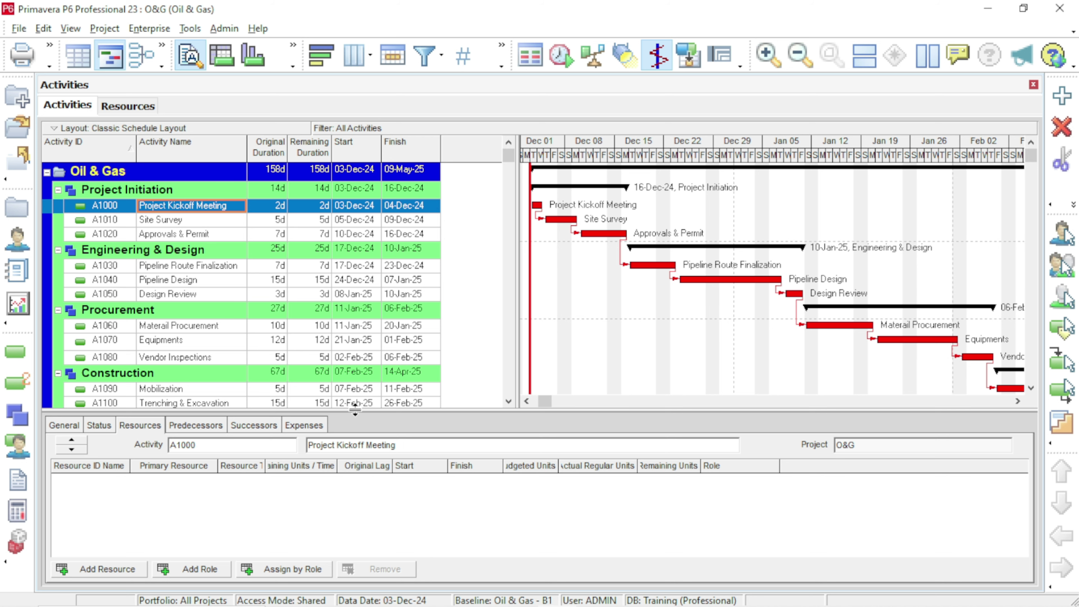
pyautogui.moveTo(358, 423); pyautogui.dragTo(358, 438)
pyautogui.moveTo(516, 147); pyautogui.dragTo(466, 147)
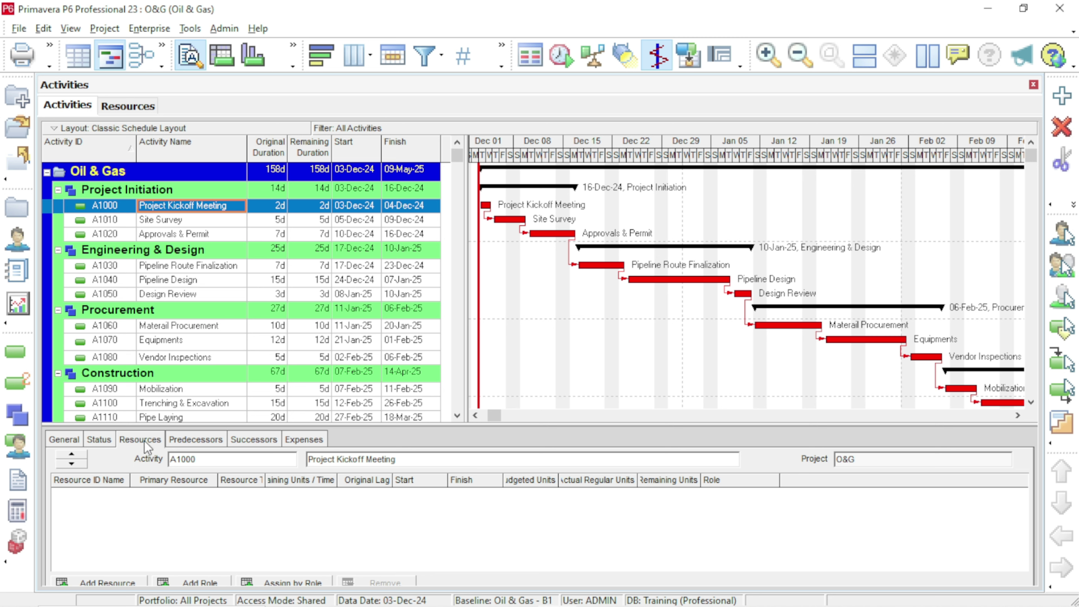
pyautogui.moveTo(224, 418); pyautogui.dragTo(224, 380)
# - Assign the Project Manager resource R-1 to activity A1000 Project Kickoff Meeting
pyautogui.click(106, 569)
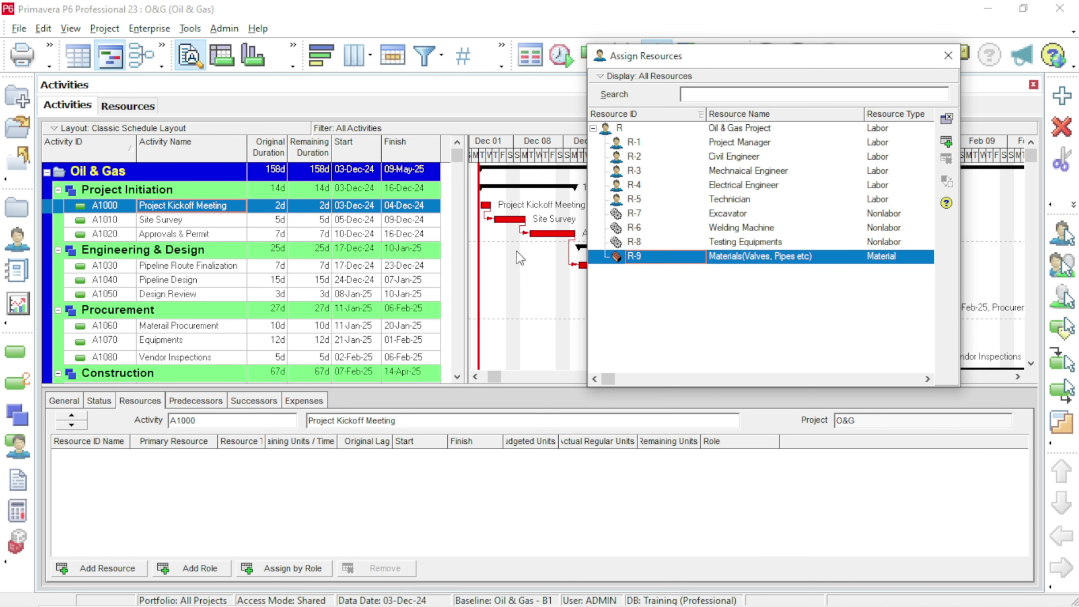
pyautogui.moveTo(745, 64); pyautogui.dragTo(690, 35)
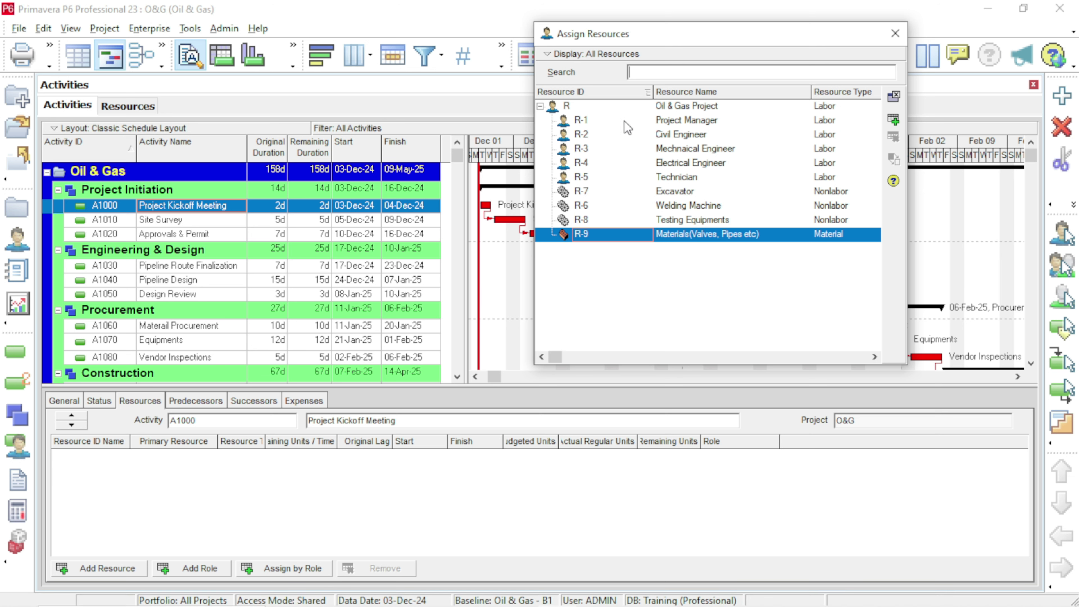
pyautogui.click(665, 120)
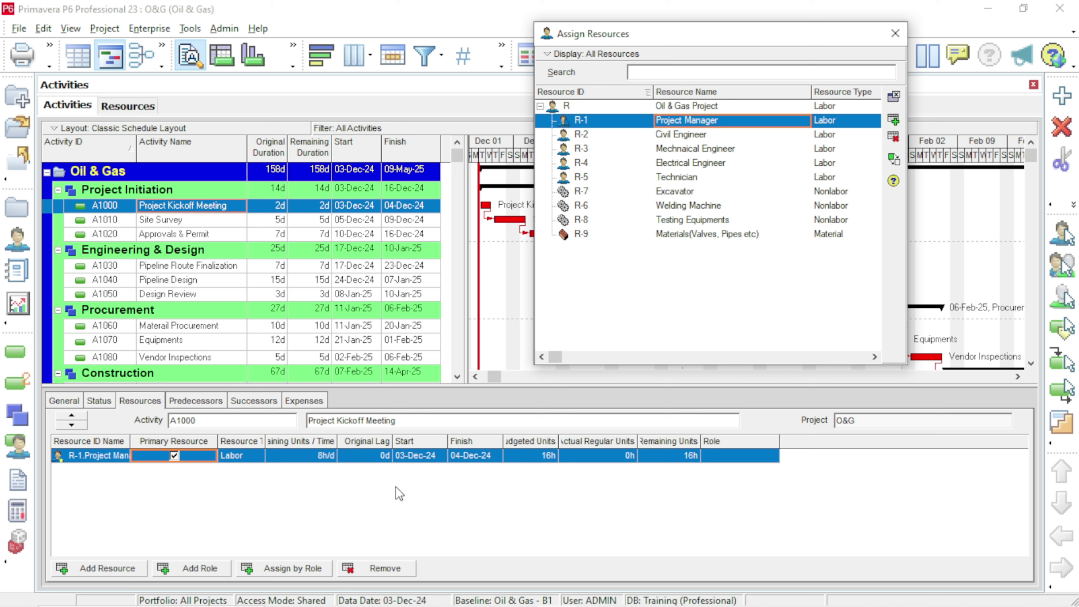
# - Assign the Project Manager R-1 and Civil Engineer R-2 resources to activity A1010 Site Survey
pyautogui.click(202, 220)
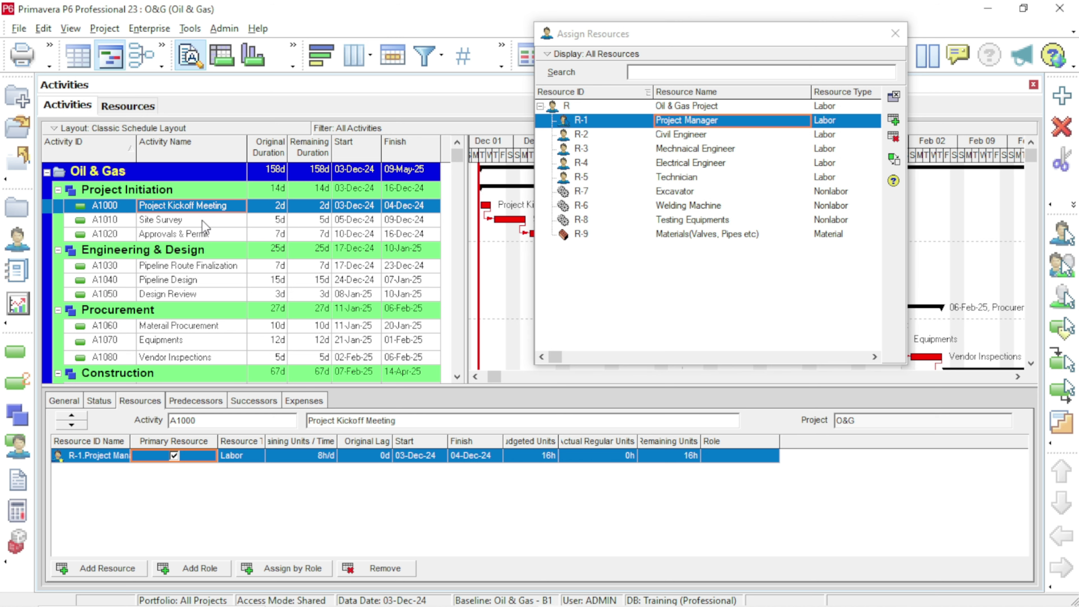
pyautogui.doubleClick(731, 123)
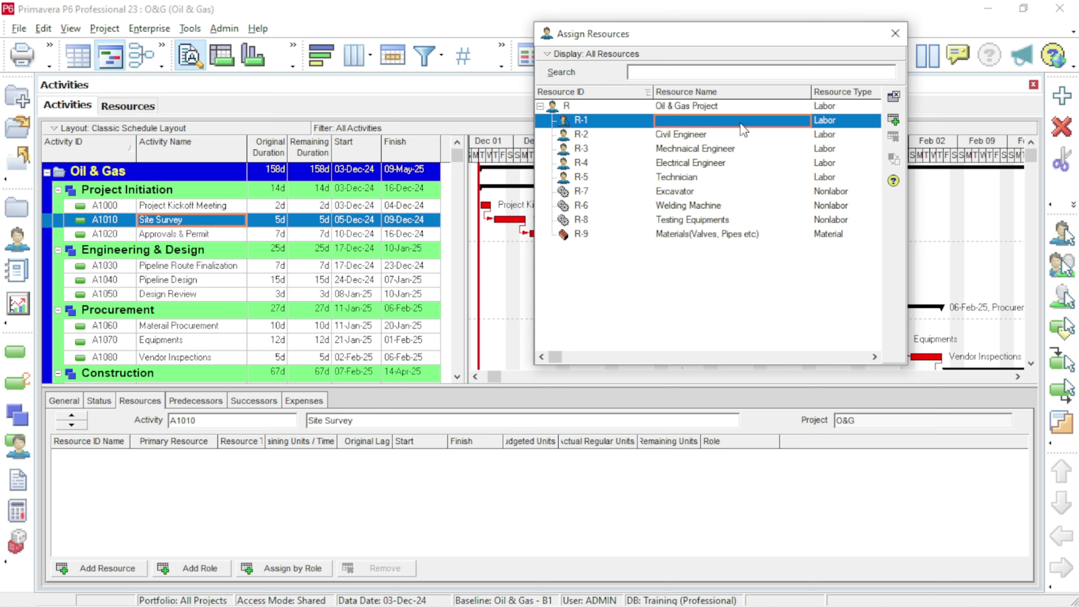
pyautogui.doubleClick(701, 138)
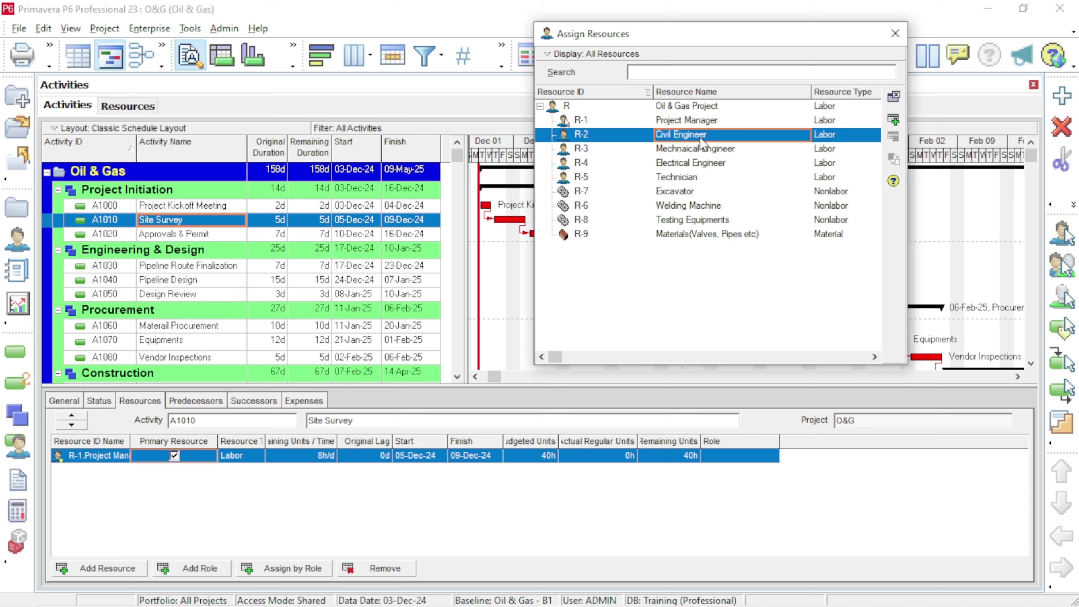
# - Assign the Project Manager R-1 and Civil Engineer R-2 resources to activity A1020 Approvals & Permit and finish assigning
pyautogui.click(191, 233)
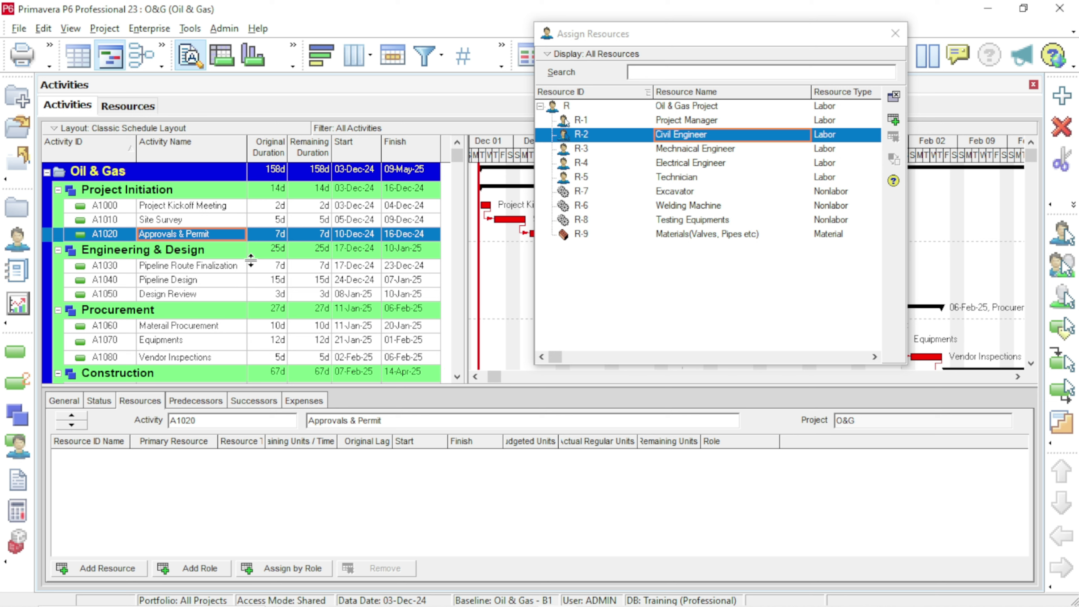
pyautogui.doubleClick(676, 123)
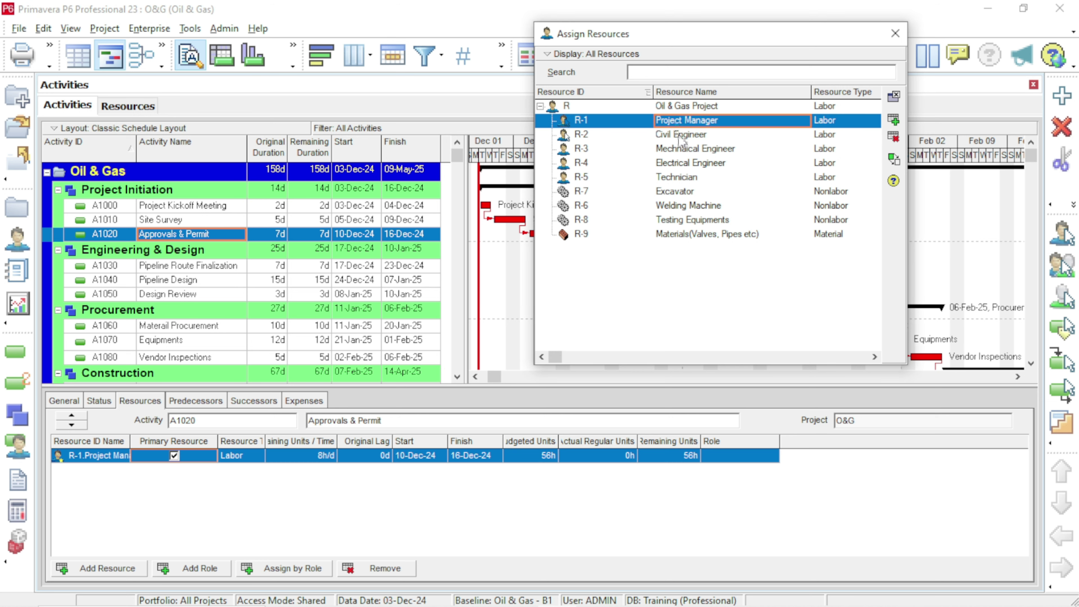
pyautogui.doubleClick(679, 134)
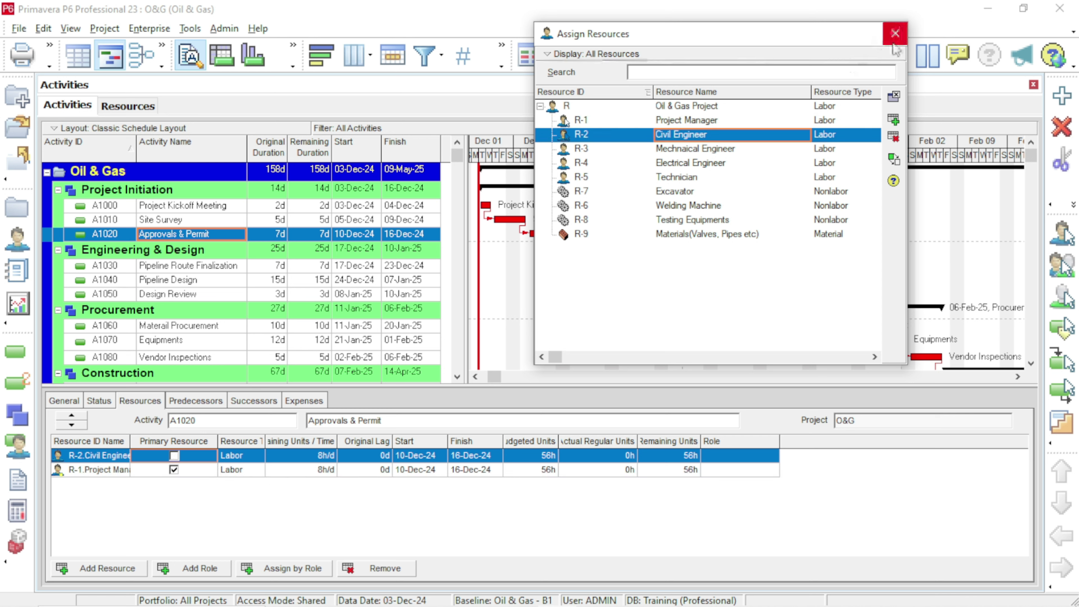
pyautogui.click(895, 33)
# - Add Budgeted Total Cost from the Costs category to the selected columns of the activity table
pyautogui.moveTo(468, 162); pyautogui.dragTo(597, 163)
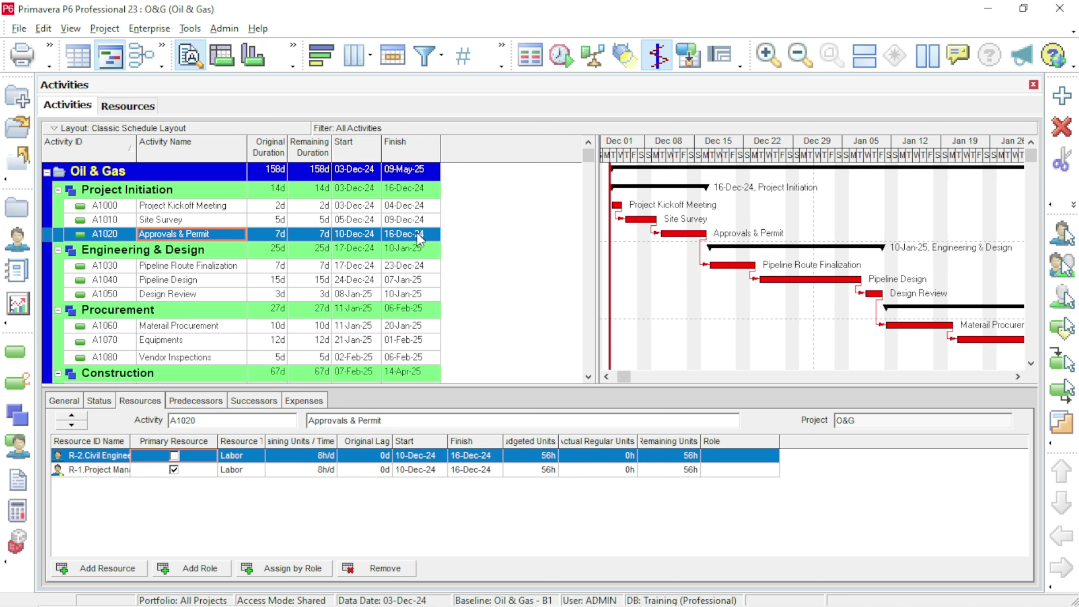
pyautogui.click(352, 56)
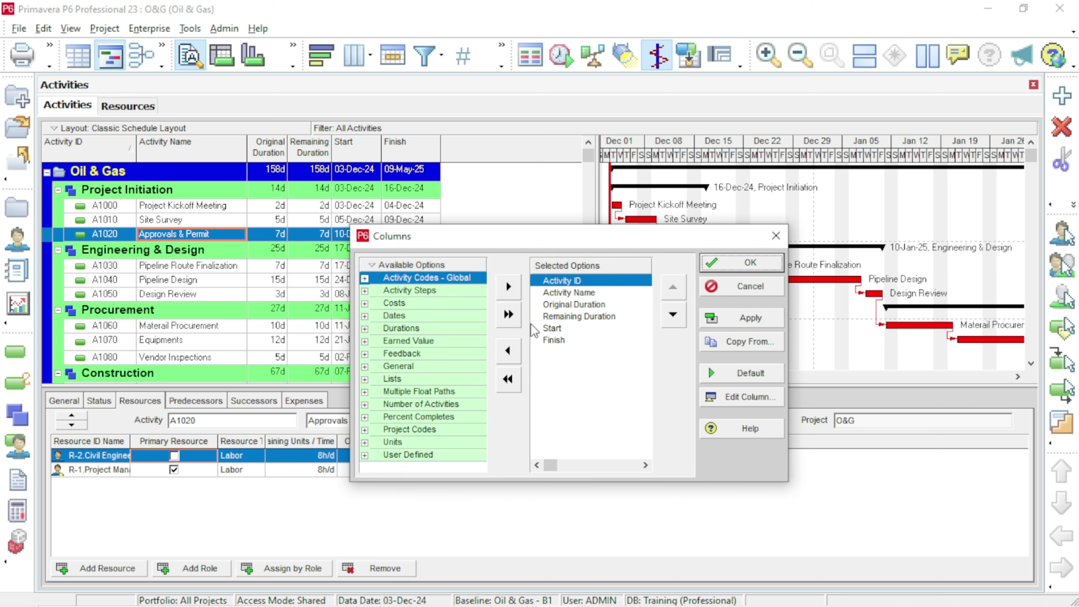
pyautogui.moveTo(477, 245); pyautogui.dragTo(621, 105)
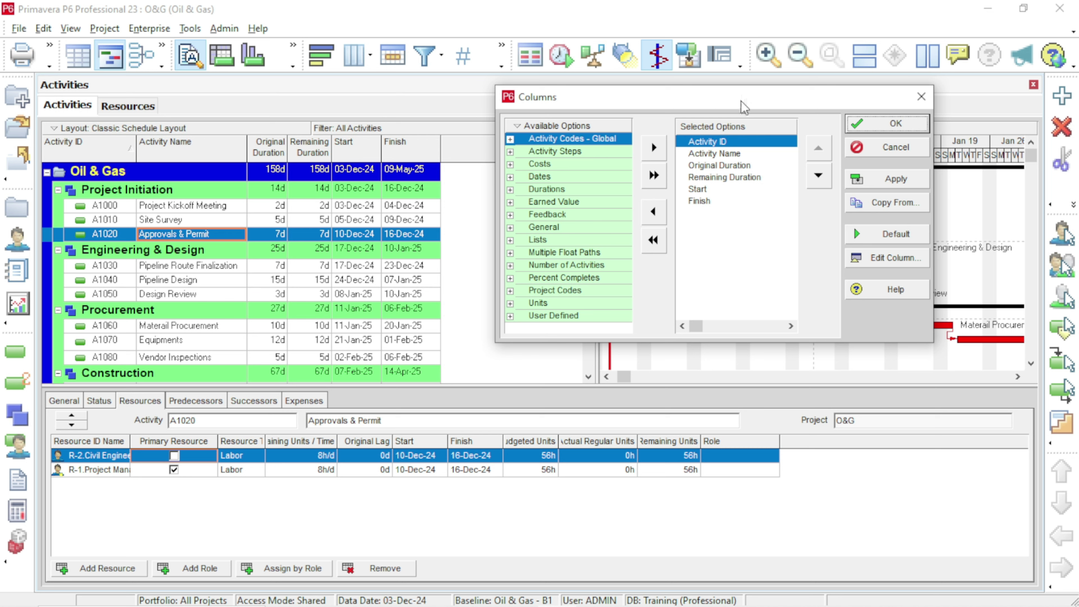
pyautogui.moveTo(747, 101); pyautogui.dragTo(734, 85)
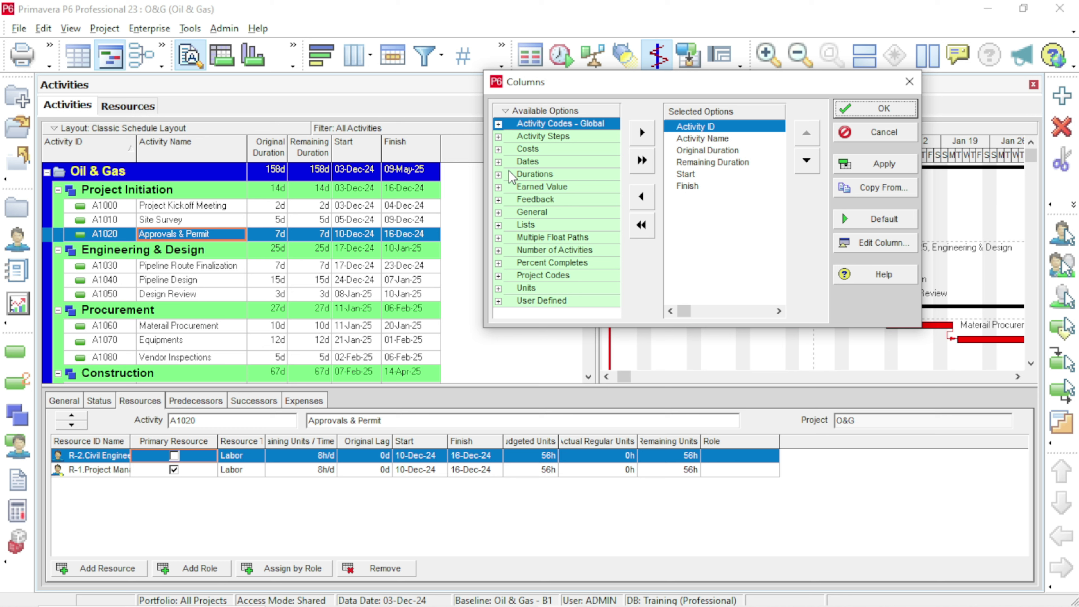
pyautogui.click(498, 150)
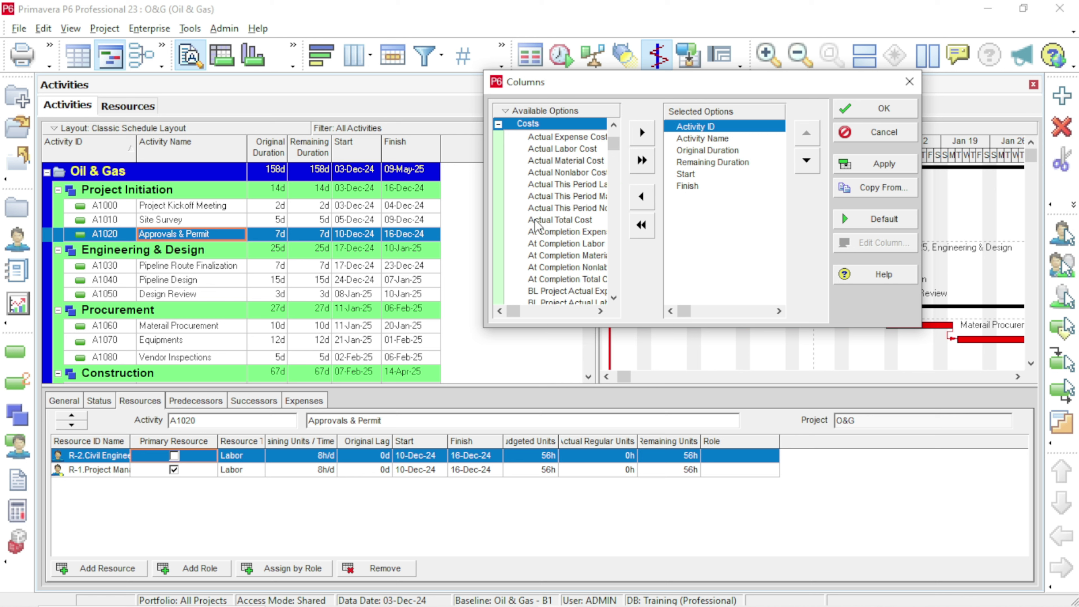
pyautogui.scroll(-3, 543, 255)
pyautogui.scroll(-4, 546, 263)
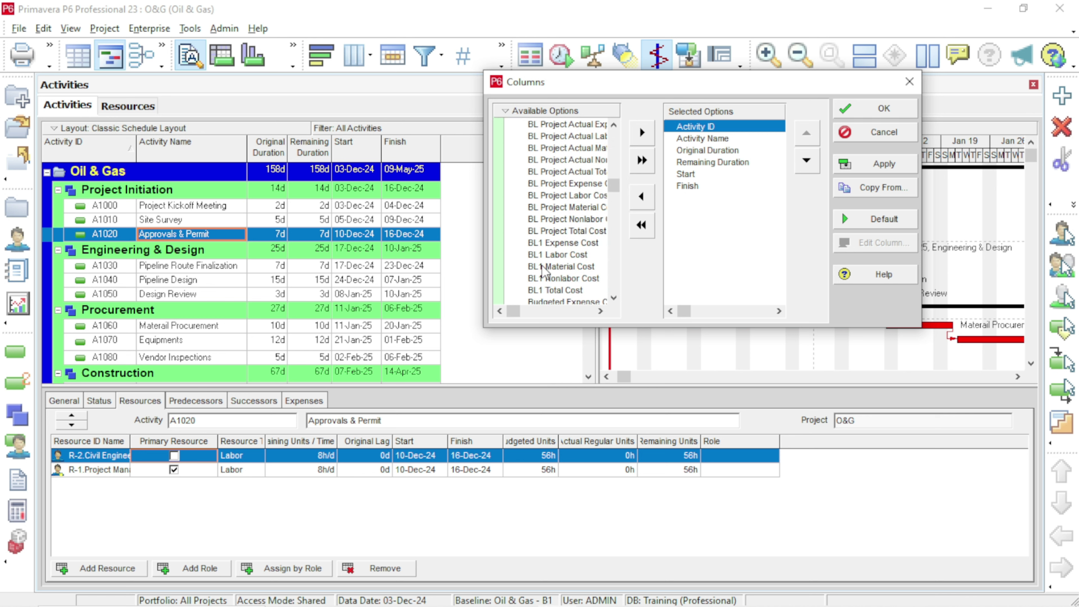
pyautogui.scroll(-3, 551, 296)
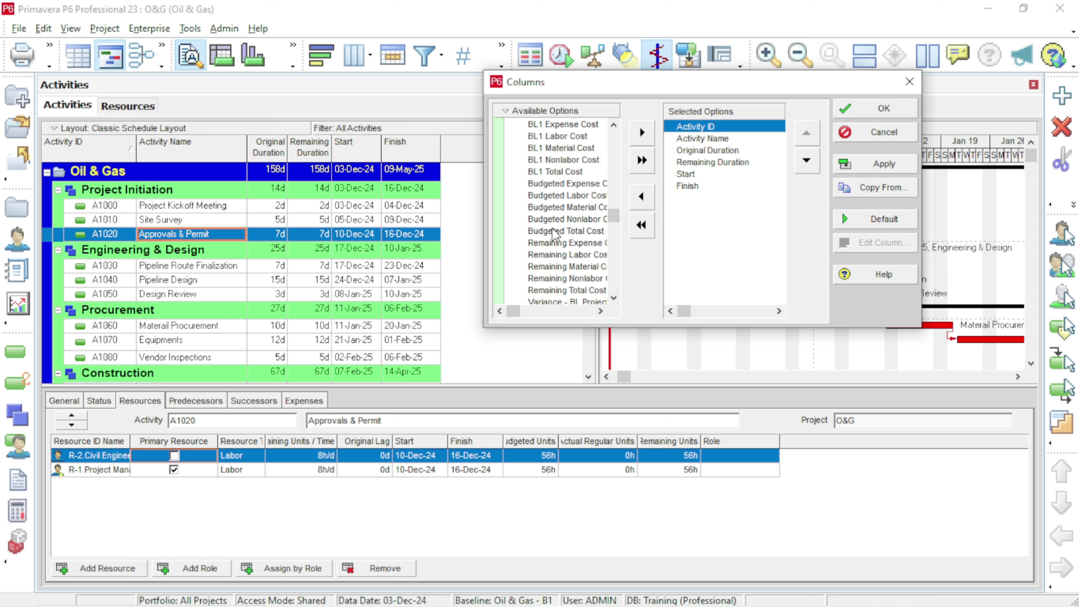
pyautogui.click(555, 231)
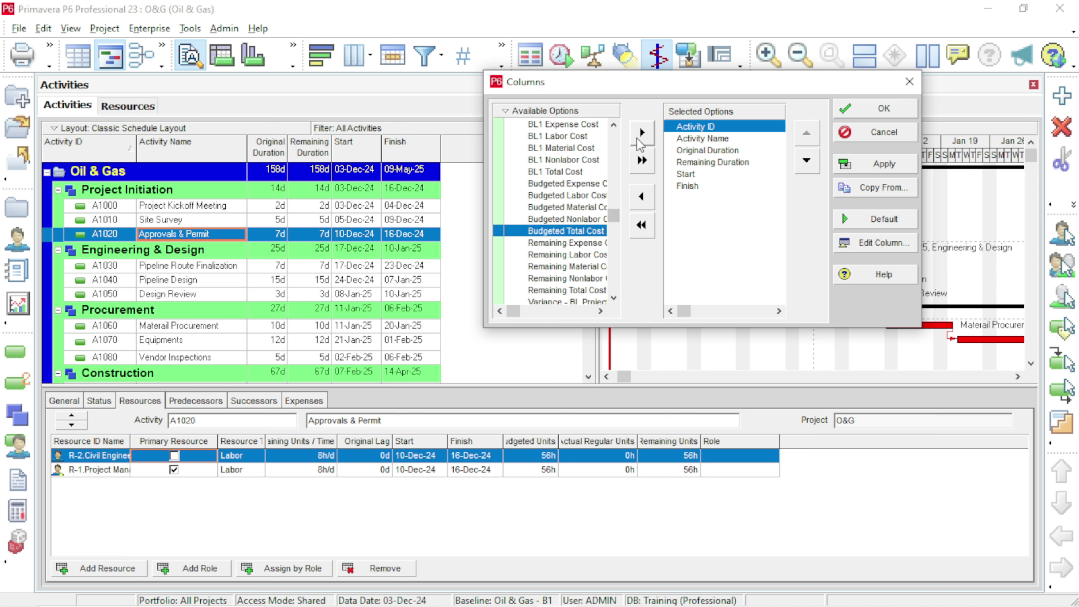
pyautogui.click(641, 132)
# - Order the Budgeted Total Cost column after Finish, apply the column selection and fit the table area to its columns
pyautogui.click(806, 161)
pyautogui.click(806, 160)
pyautogui.click(807, 160)
pyautogui.click(806, 160)
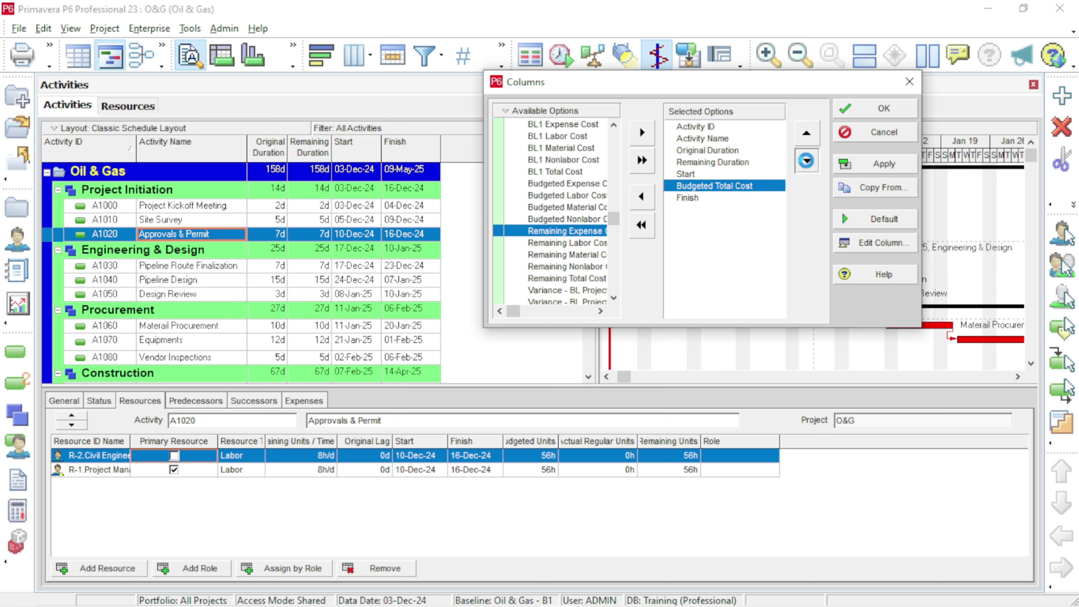
pyautogui.click(806, 161)
pyautogui.click(878, 170)
pyautogui.click(881, 111)
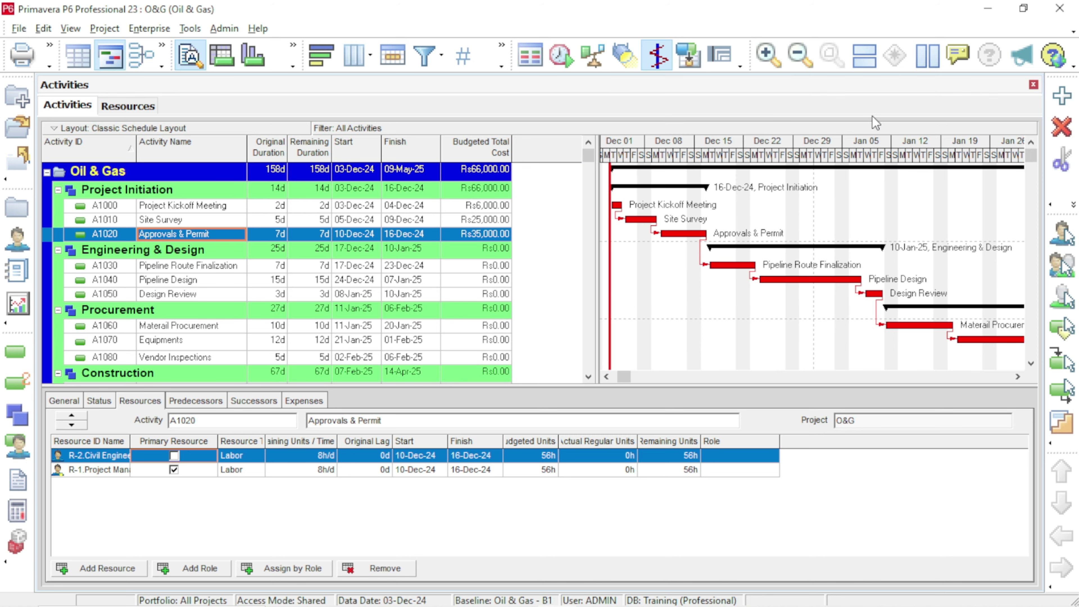
pyautogui.moveTo(597, 161); pyautogui.dragTo(539, 181)
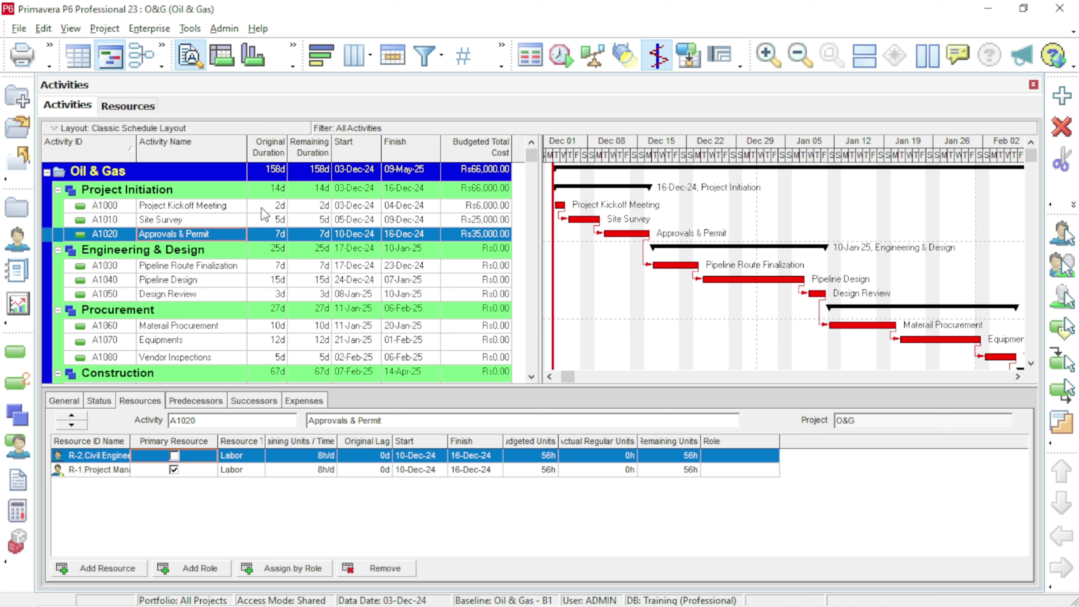
# - Review the resources assigned to the Project Kickoff Meeting and Approvals & Permit activities
pyautogui.click(193, 207)
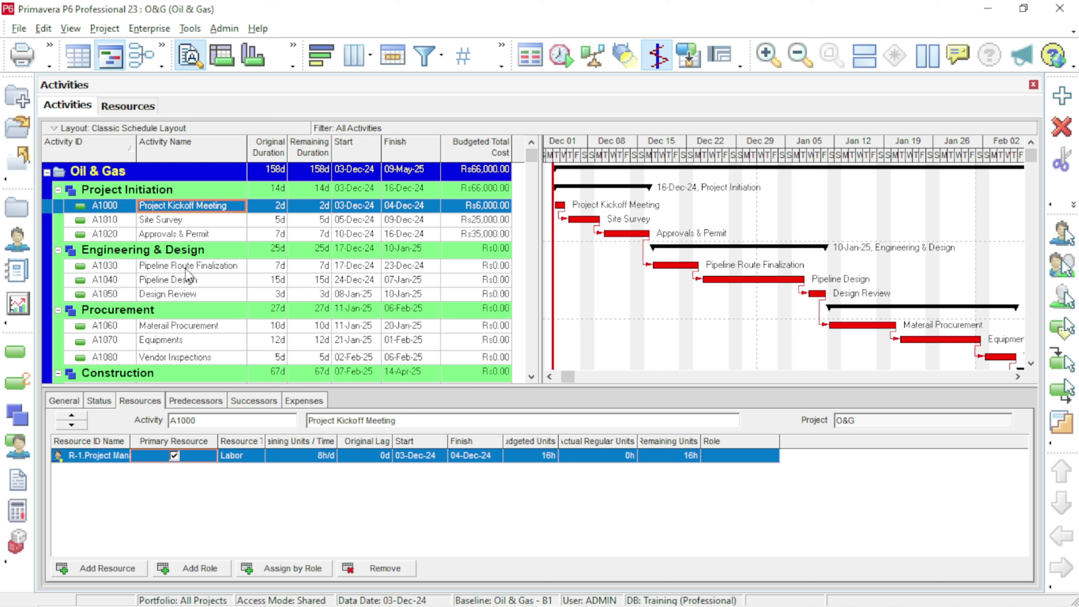
pyautogui.click(200, 235)
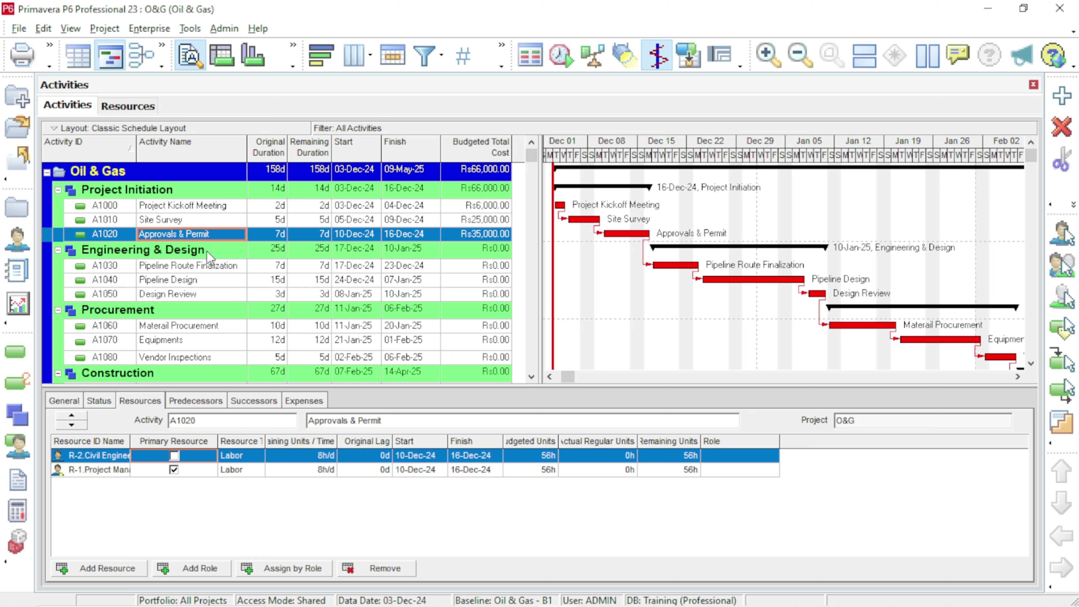
# - Following the Excel workbook, assign Civil Engineer R-2 to A1030 Pipeline Route Finalization and Mechnaical Engineer R-3 to A1040 Pipeline Design
pyautogui.click(209, 266)
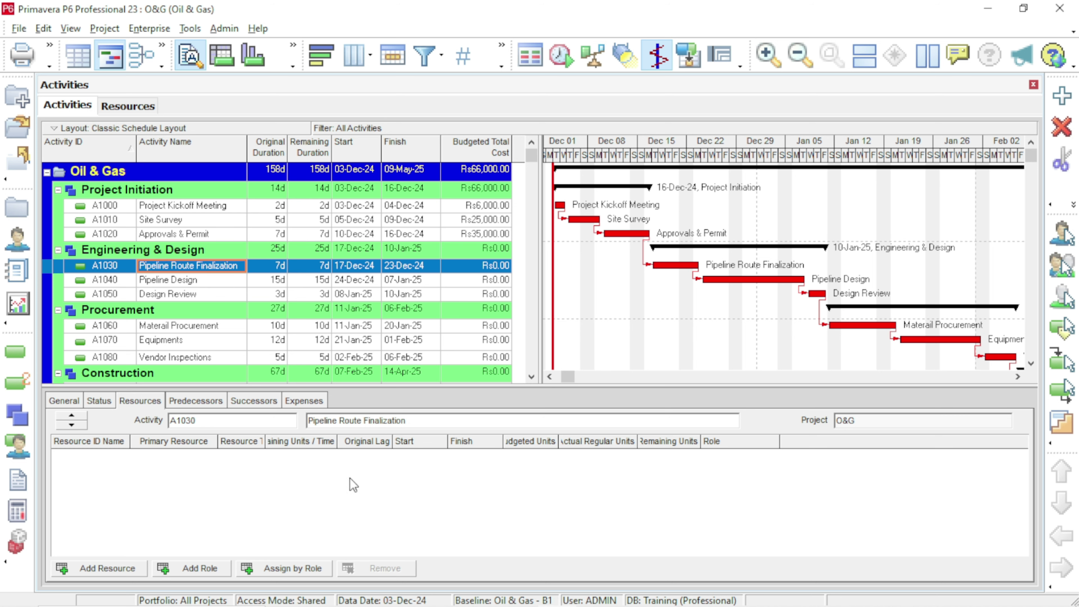
pyautogui.click(479, 591)
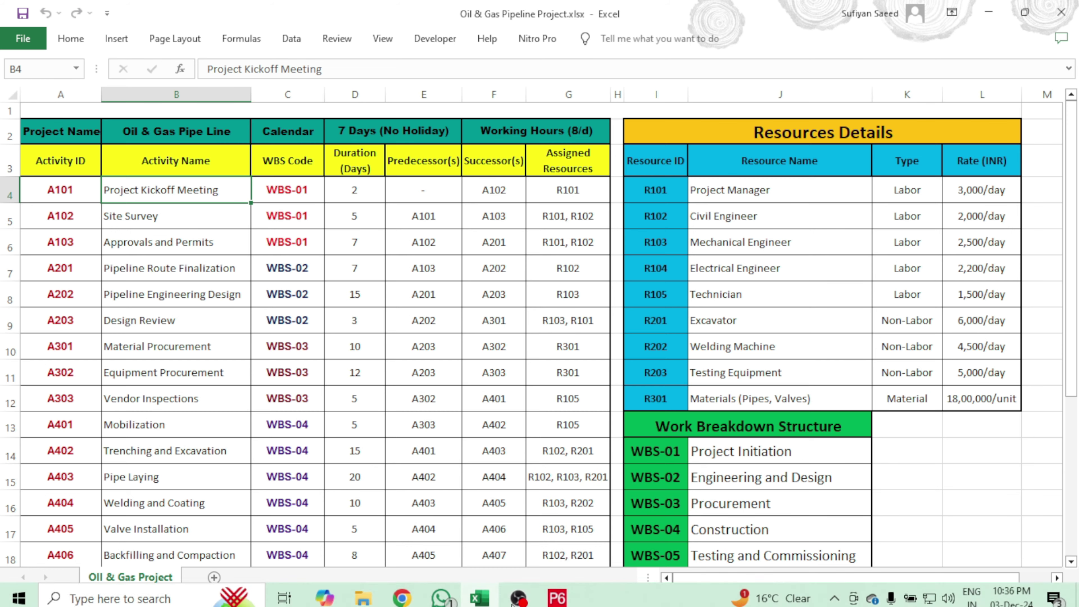
pyautogui.click(557, 591)
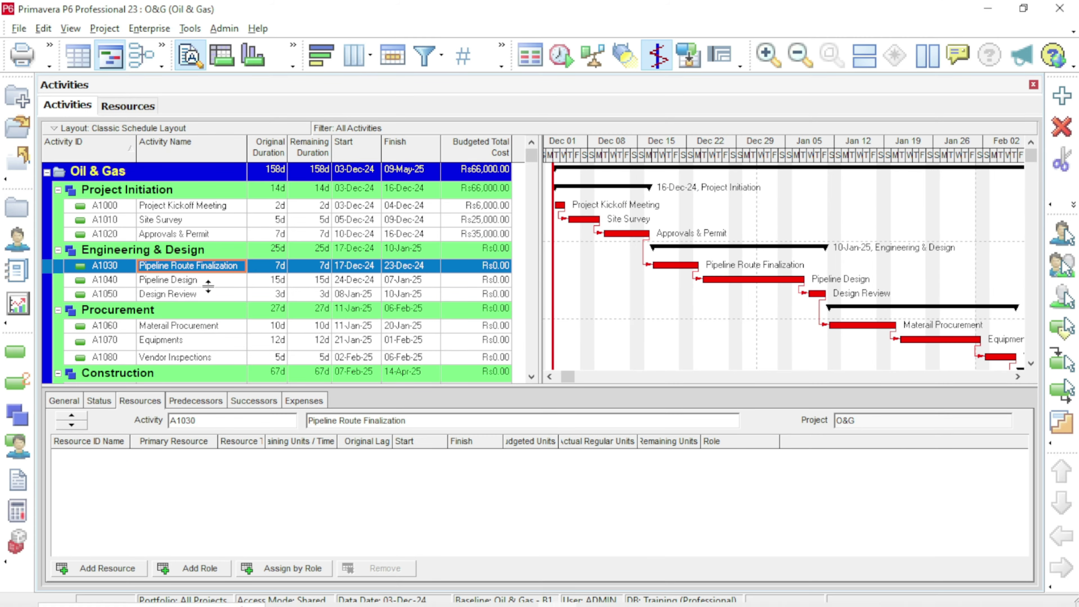
pyautogui.click(130, 569)
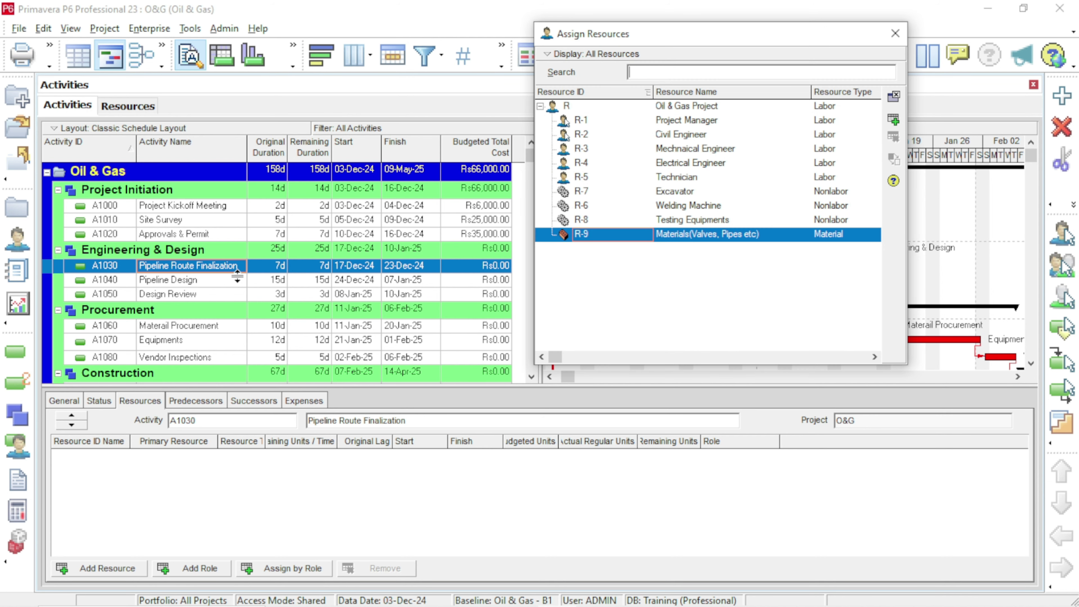
pyautogui.doubleClick(662, 135)
pyautogui.click(189, 281)
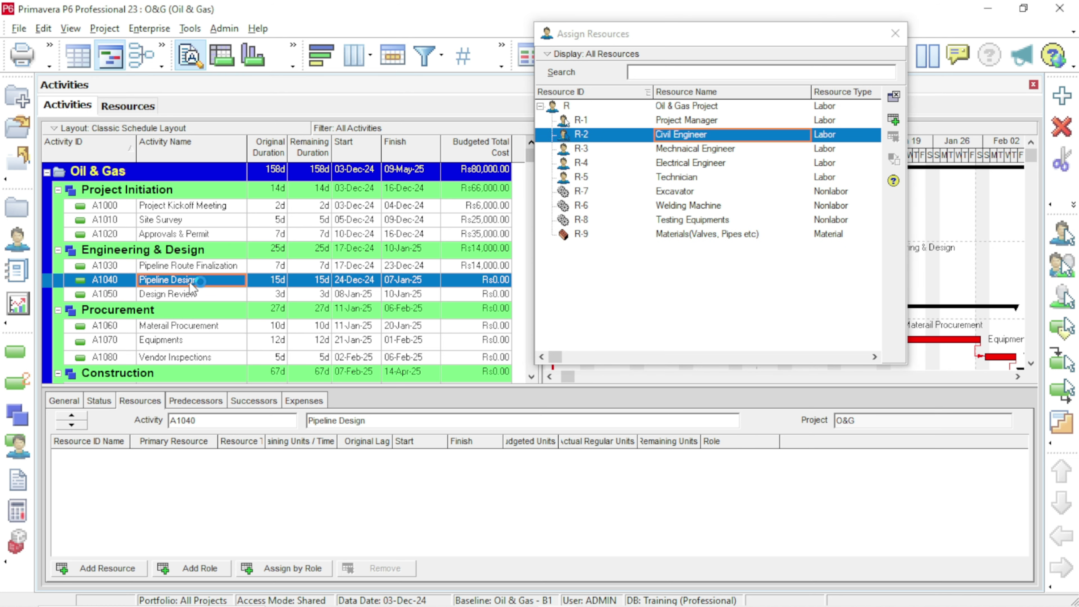
pyautogui.doubleClick(684, 150)
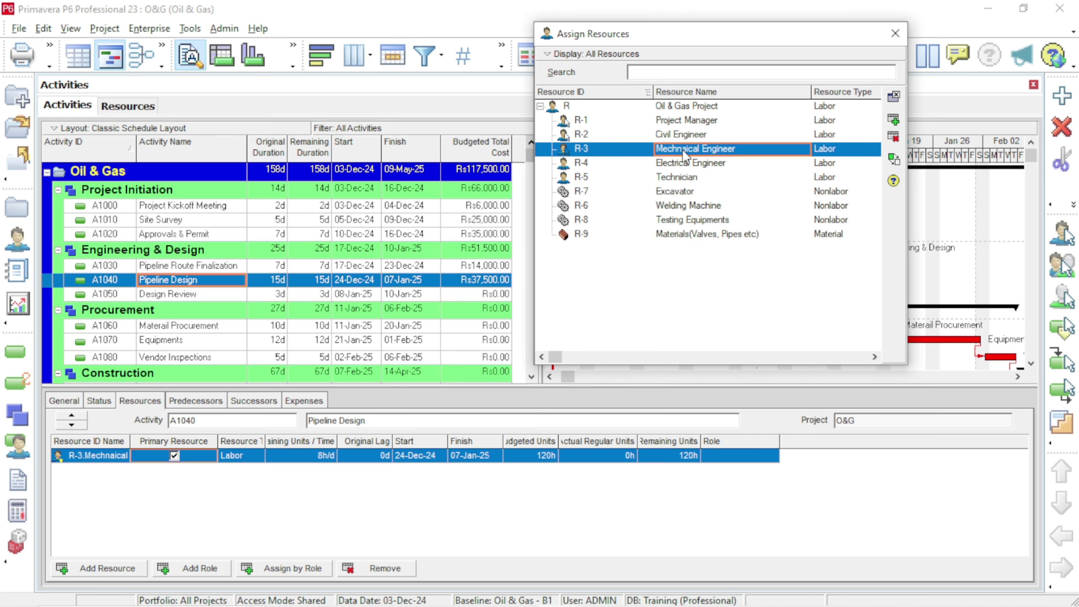
# - Assign the Project Manager R-1 and Mechnaical Engineer R-3 resources to activity A1050 Design Review
pyautogui.click(198, 296)
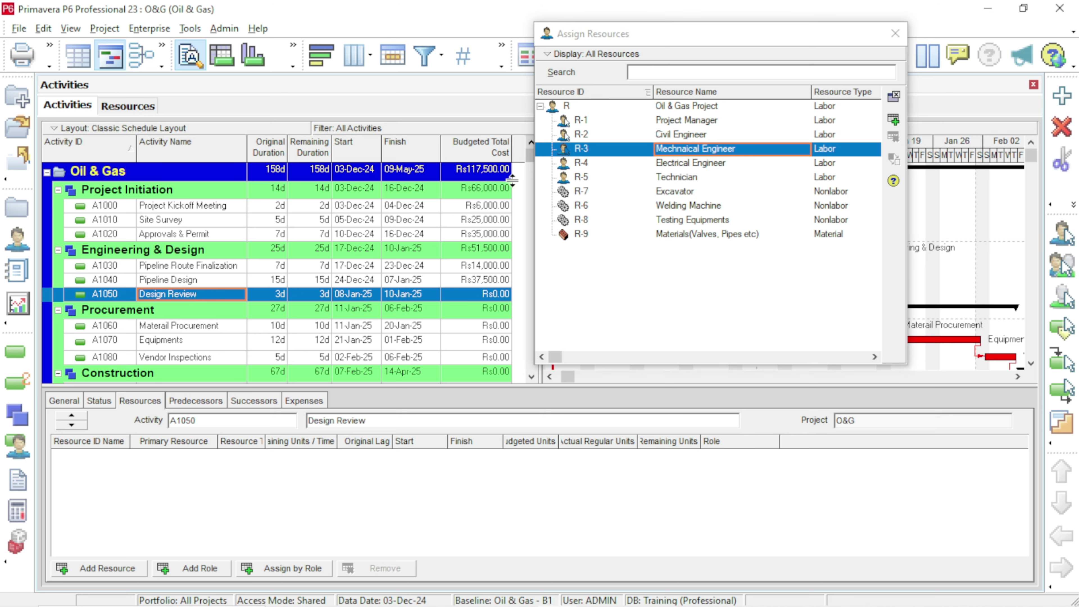
pyautogui.doubleClick(663, 123)
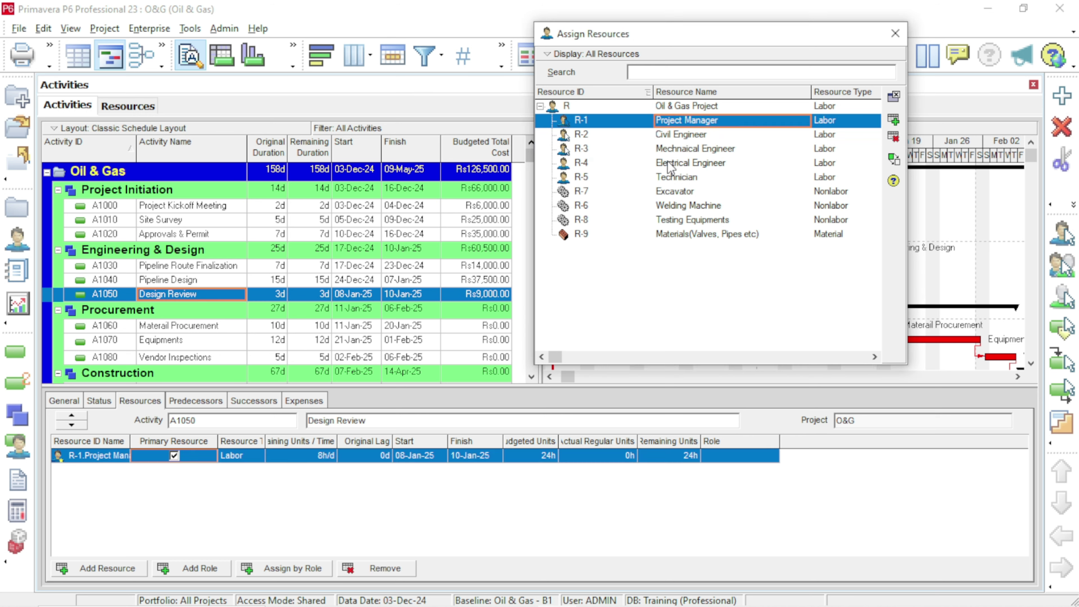
pyautogui.doubleClick(673, 150)
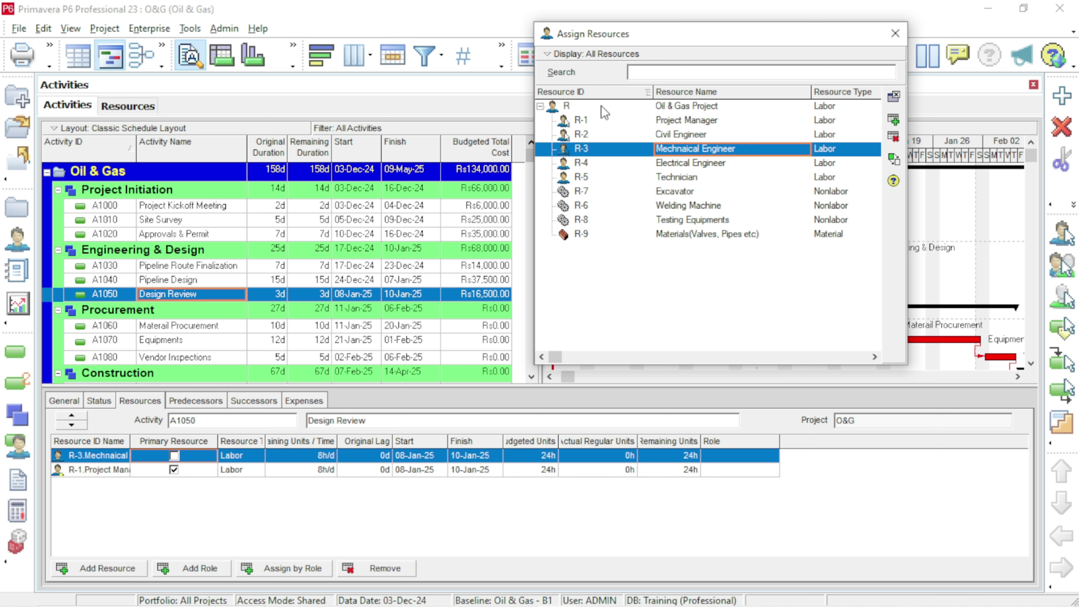
# - Select activity A1060 Materail Procurement and check in the Excel workbook which resource it needs
pyautogui.moveTo(779, 33); pyautogui.dragTo(839, 25)
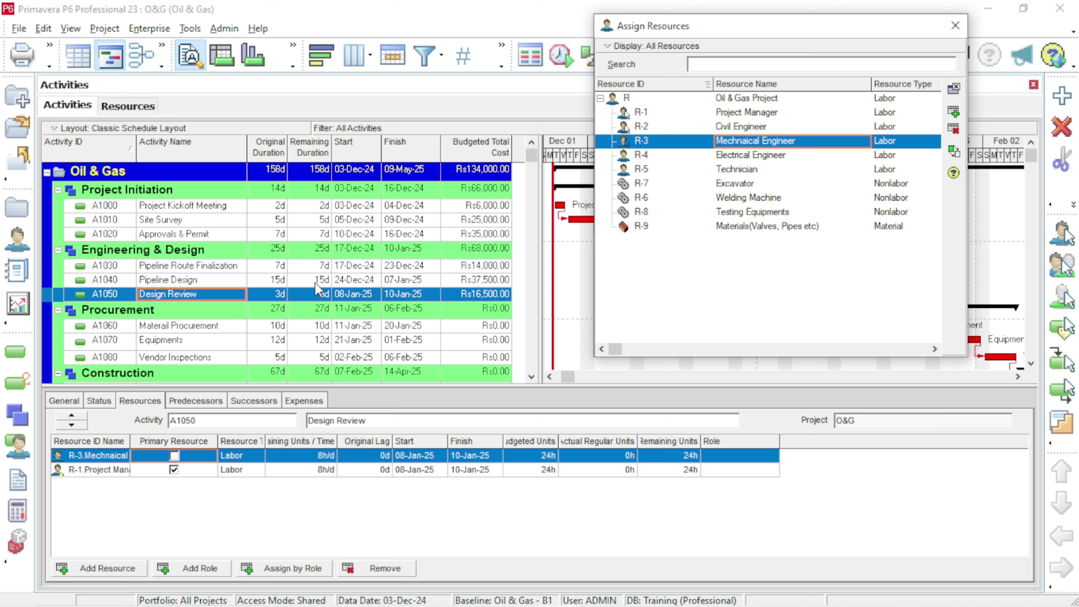
pyautogui.scroll(-2, 176, 332)
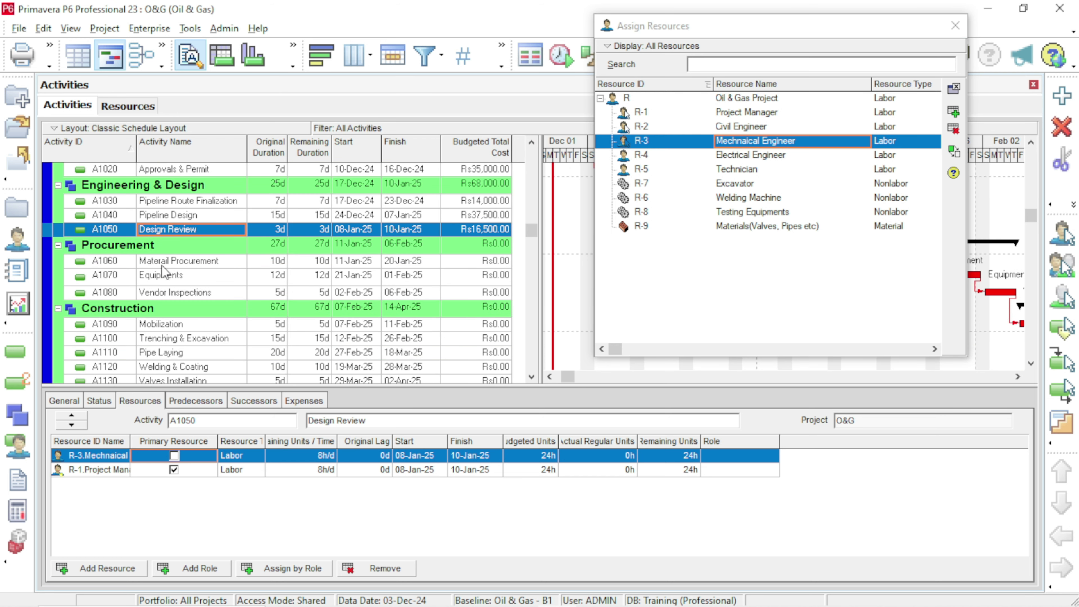
pyautogui.scroll(-1, 163, 272)
pyautogui.click(184, 234)
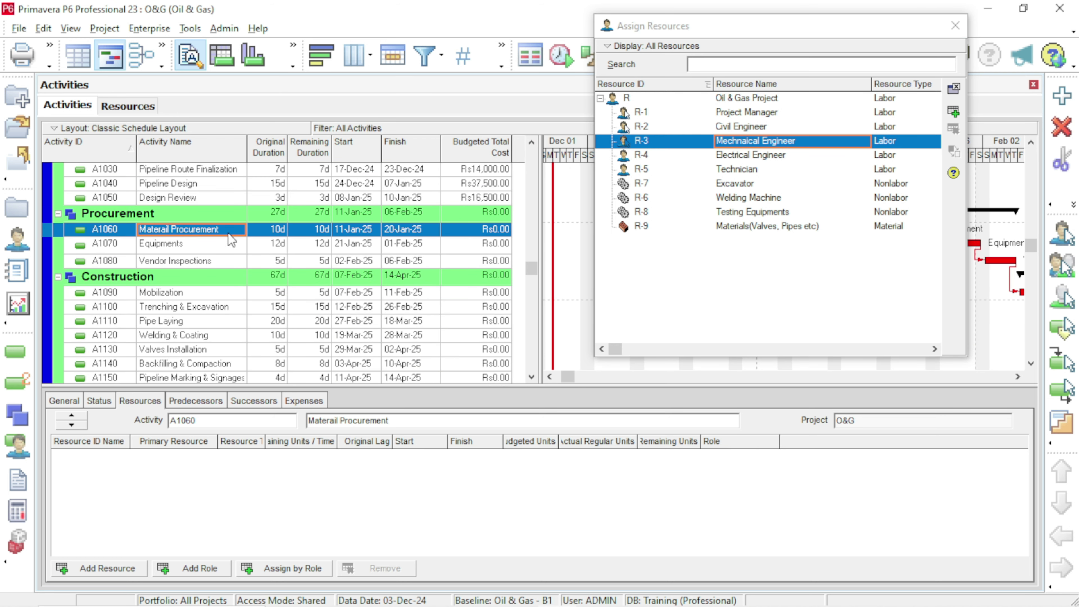
pyautogui.click(226, 198)
pyautogui.click(203, 232)
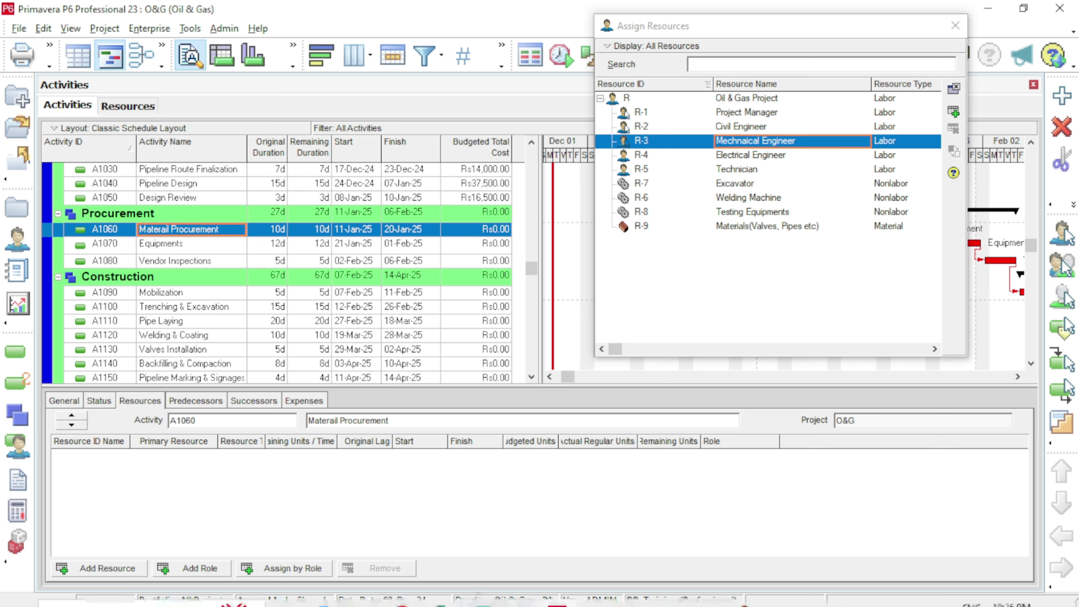
pyautogui.click(482, 600)
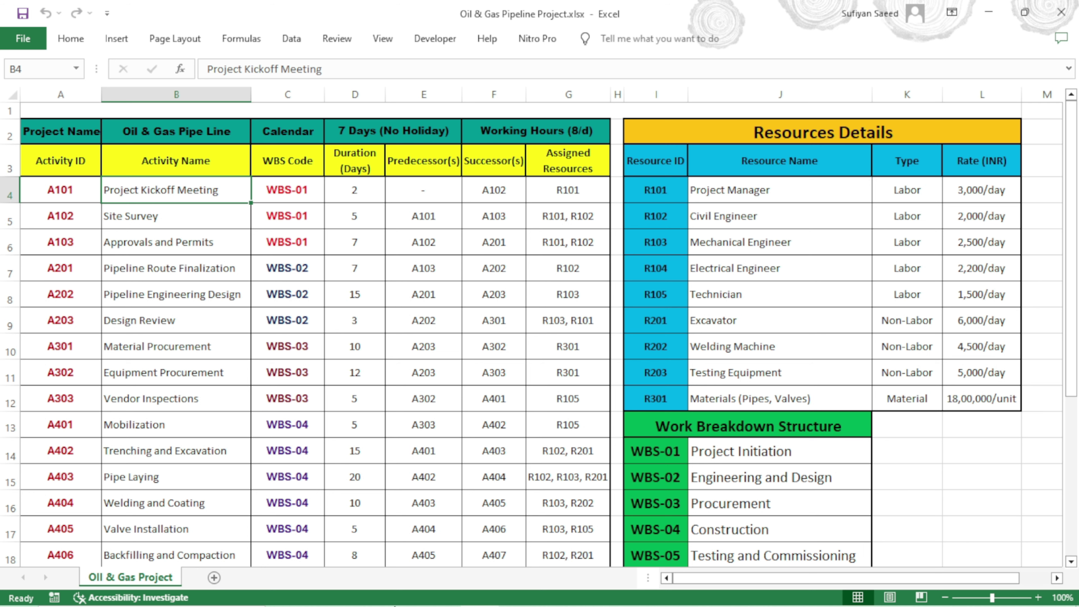
pyautogui.moveTo(442, 601)
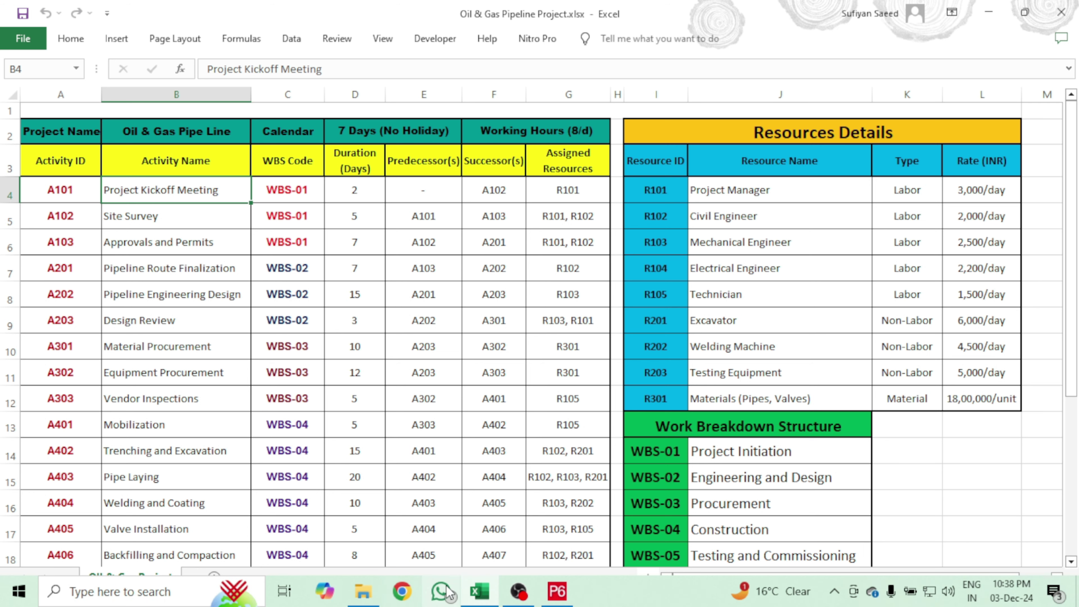
pyautogui.click(556, 593)
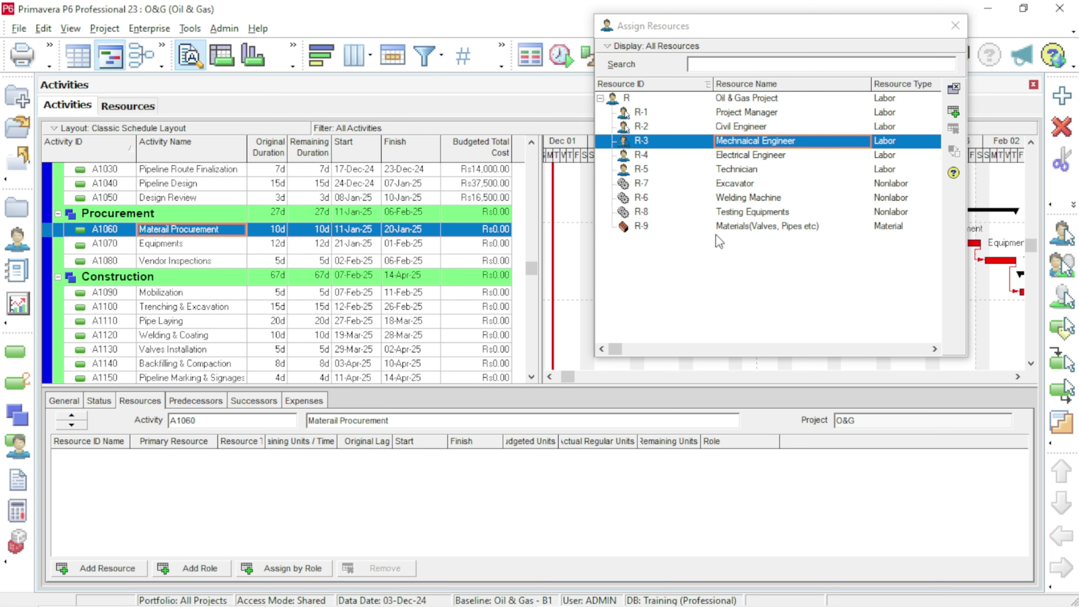
# - Assign the Materials(Valves, Pipes etc) resource R-9 to activities A1060 Materail Procurement and A1070 Equipments
pyautogui.doubleClick(724, 230)
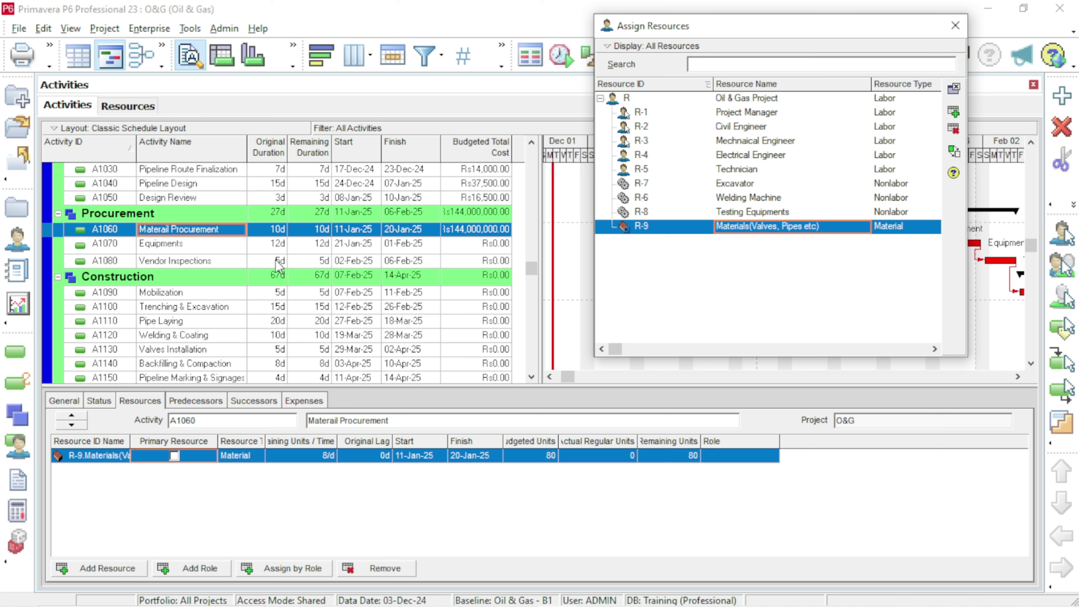
pyautogui.click(171, 244)
pyautogui.doubleClick(722, 230)
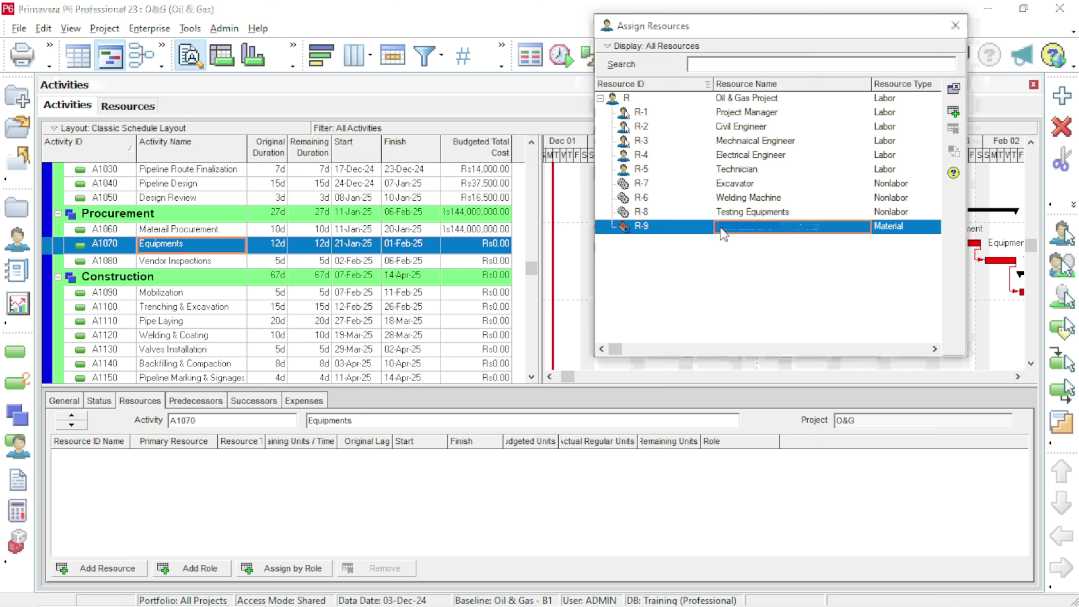
# - Select the Vendor Inspections and Mobilization activities in turn, and widen the Budgeted Total Cost column to fit the full amounts
pyautogui.click(210, 263)
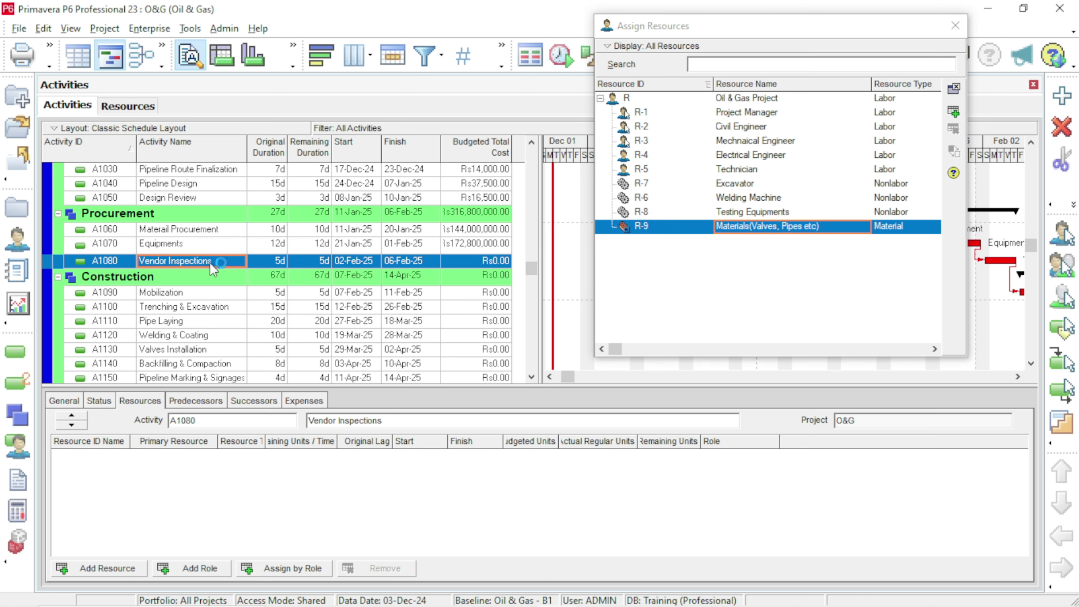
pyautogui.click(182, 295)
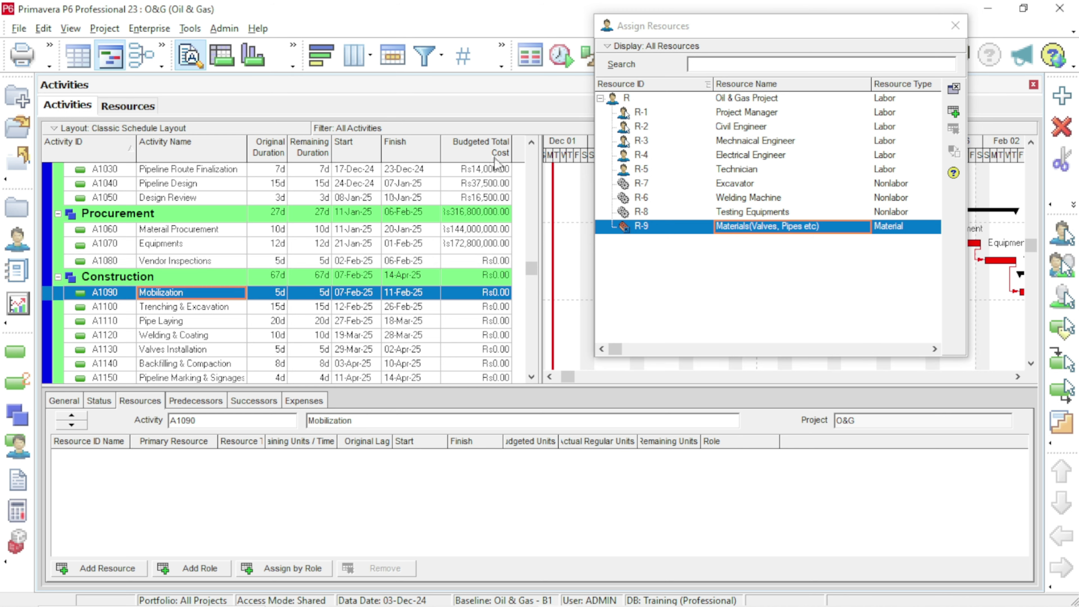
pyautogui.moveTo(513, 154); pyautogui.dragTo(559, 154)
pyautogui.moveTo(439, 157); pyautogui.dragTo(435, 158)
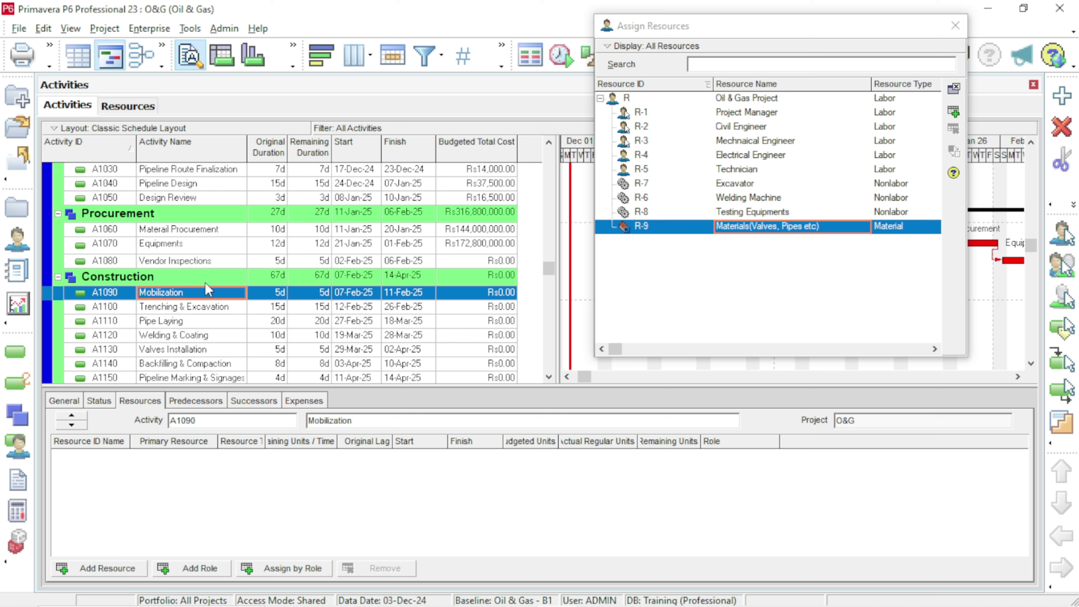
# - Assign the Excavator R-7 and Civil Engineer R-2 resources to activity A1100 Trenching & Excavation
pyautogui.click(192, 306)
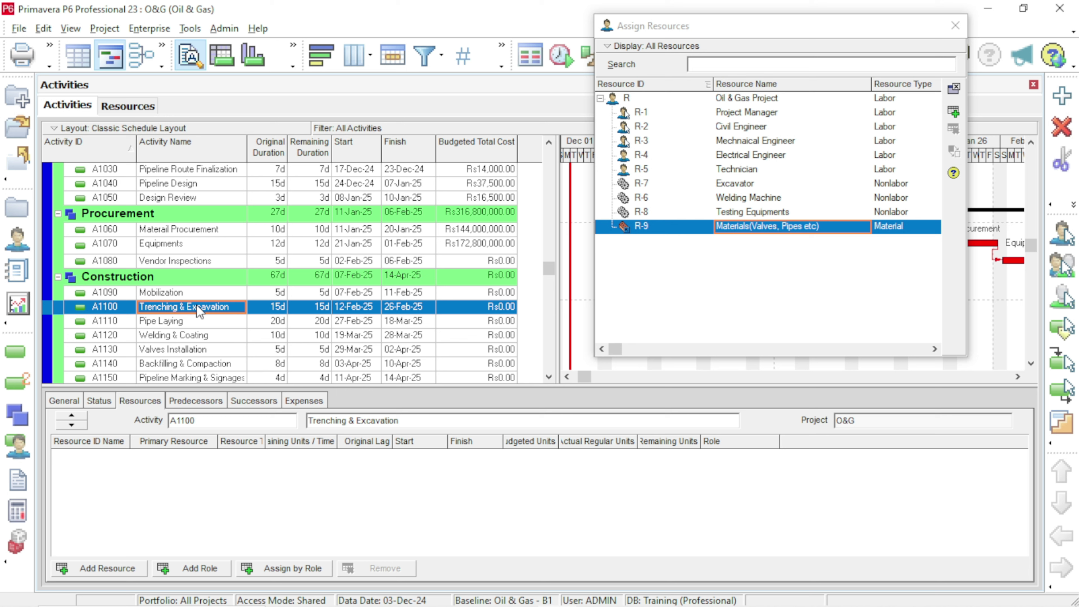
pyautogui.doubleClick(743, 187)
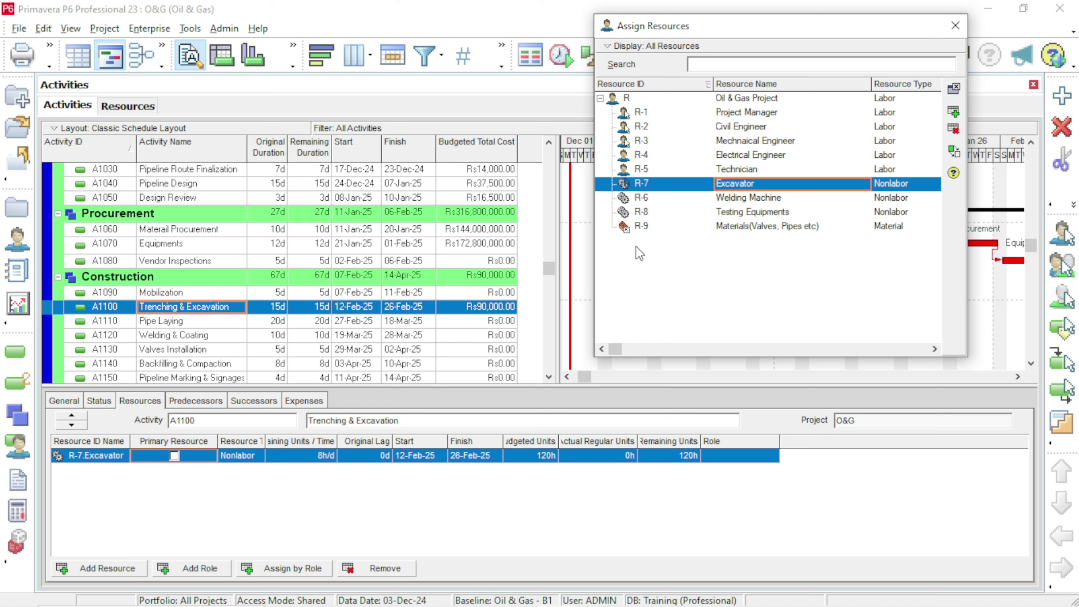
pyautogui.doubleClick(735, 127)
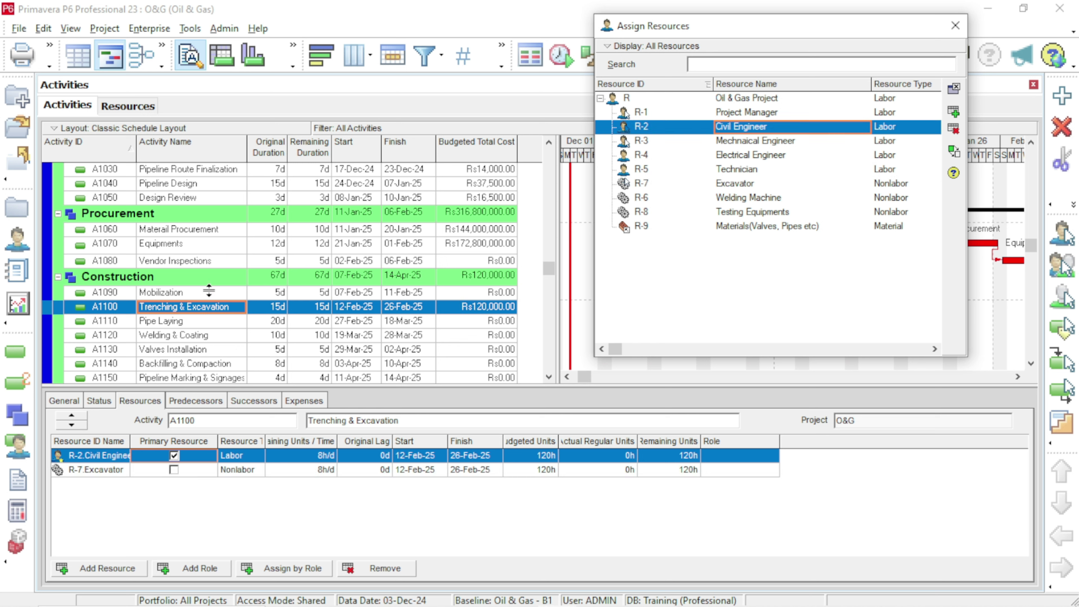
# - Assign Civil Engineer R-2, Mechnaical Engineer R-3 and Excavator R-7 to activity A1110 Pipe Laying
pyautogui.click(167, 322)
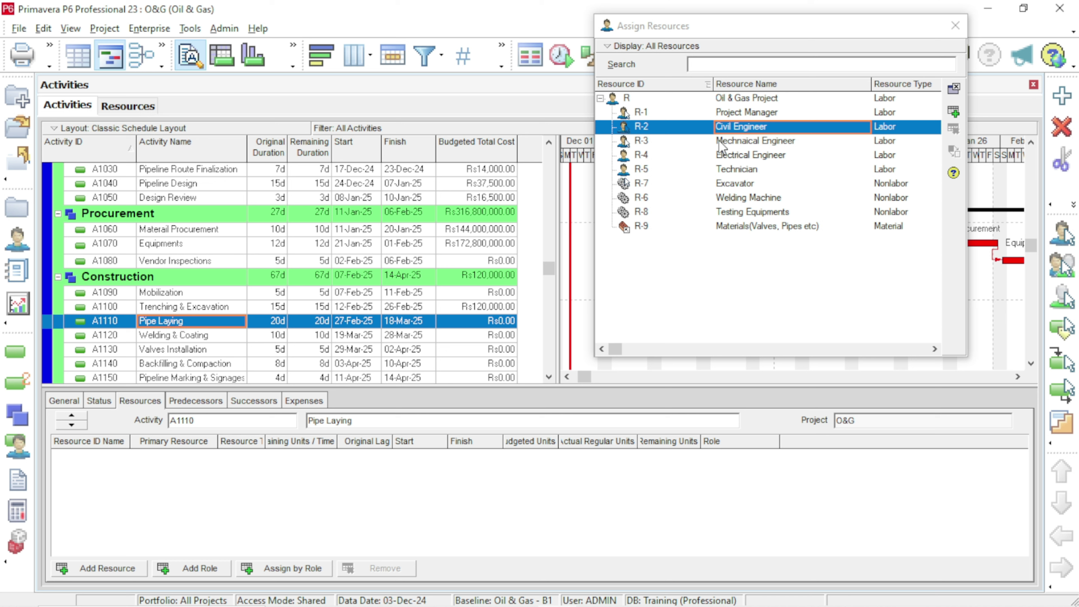
pyautogui.doubleClick(680, 132)
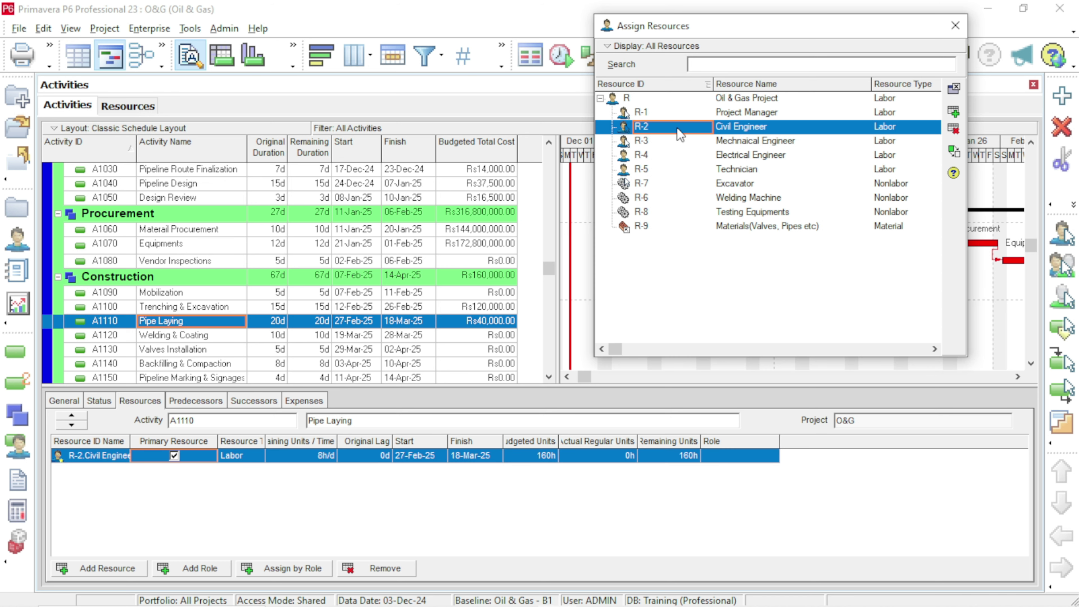
pyautogui.doubleClick(690, 145)
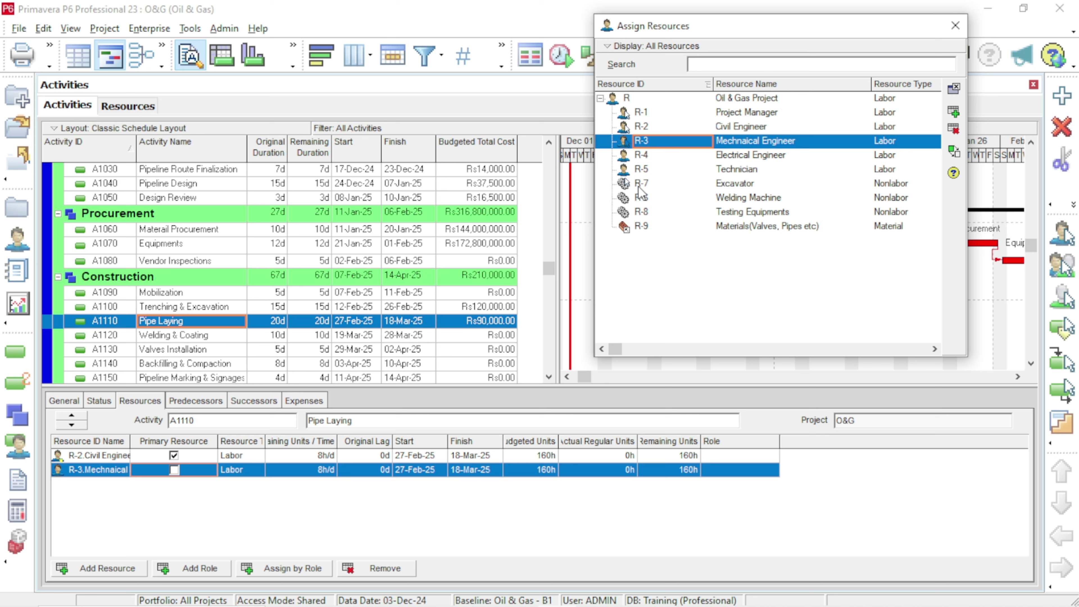
pyautogui.doubleClick(739, 187)
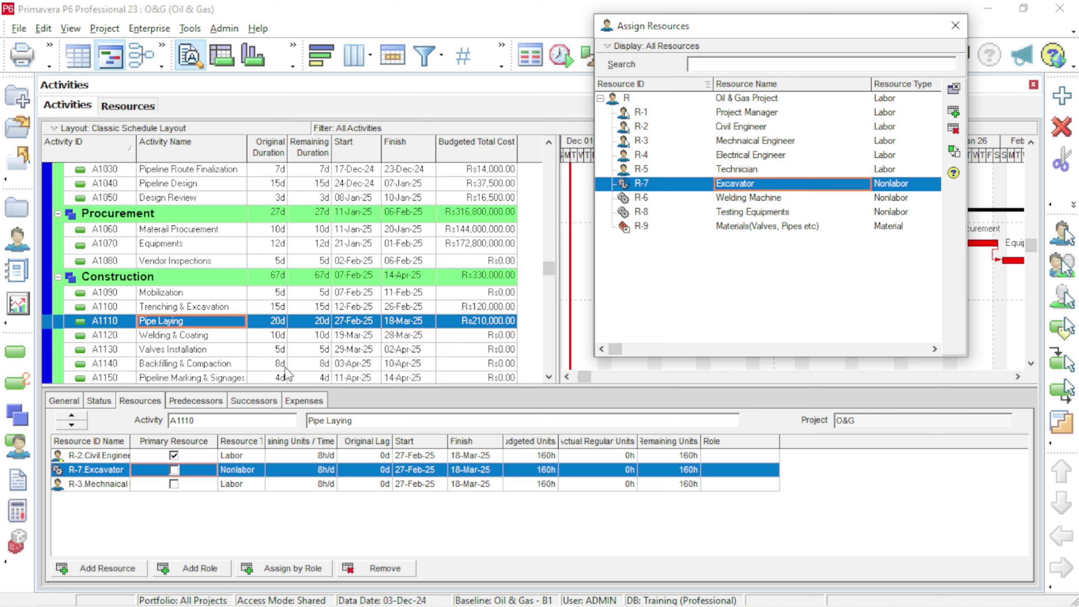
# - Check the remaining resource assignments in the Excel workbook, and assign Mechnaical Engineer R-3 and Welding Machine R-6 to A1120 Welding & Coating in Primavera P6
pyautogui.click(479, 591)
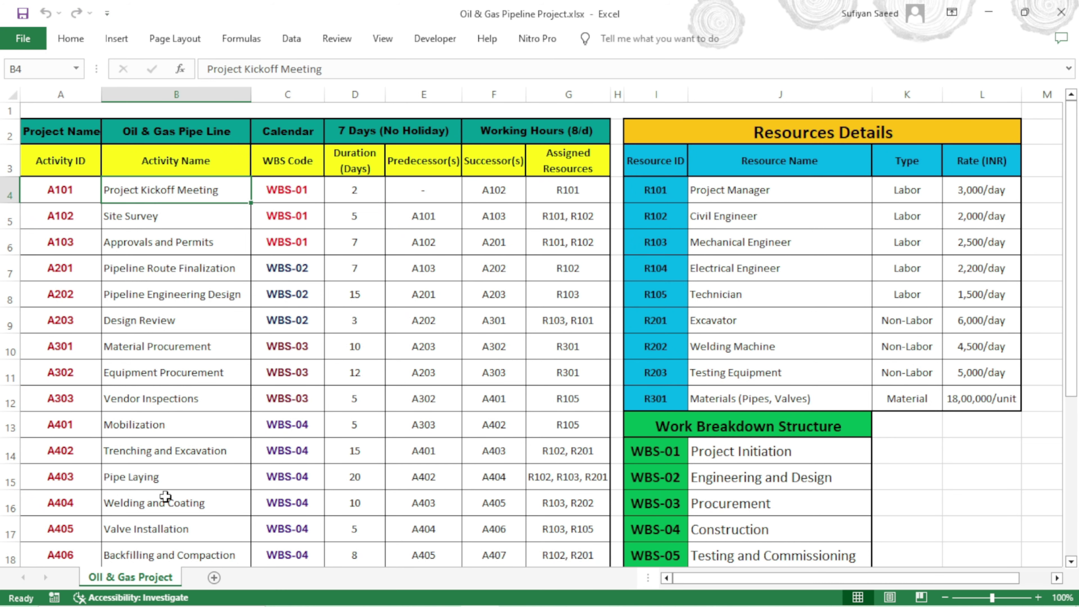
pyautogui.click(170, 488)
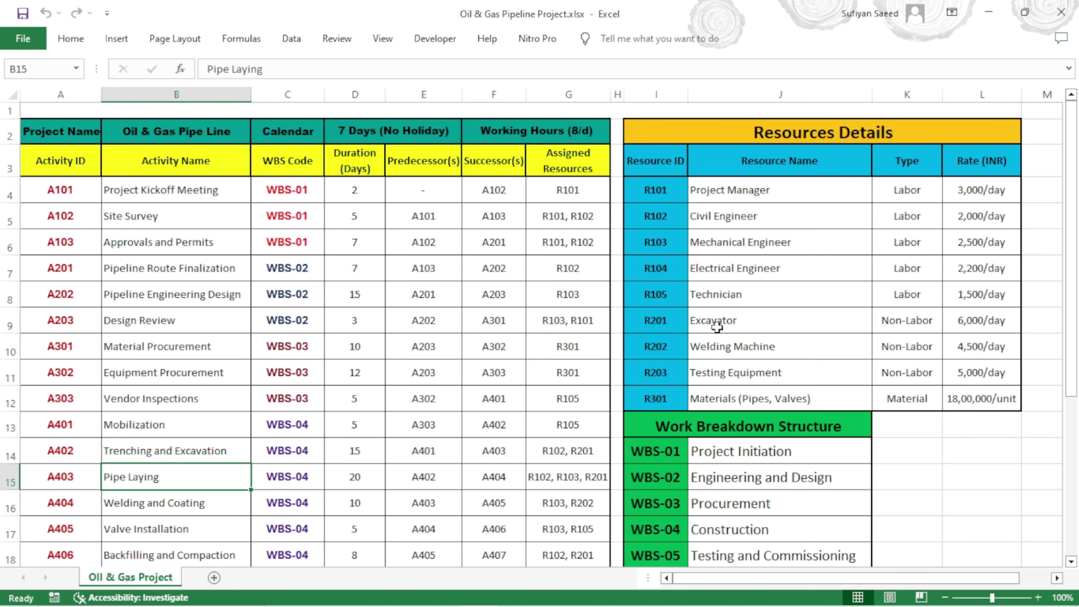
pyautogui.scroll(-1, 265, 455)
pyautogui.scroll(-1, 265, 455)
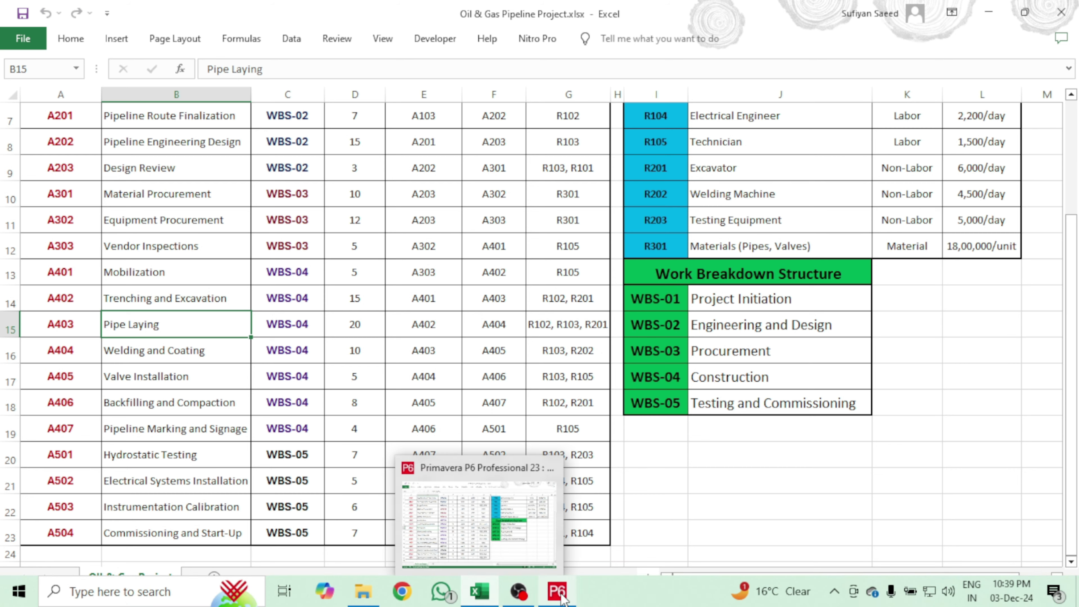
pyautogui.click(562, 595)
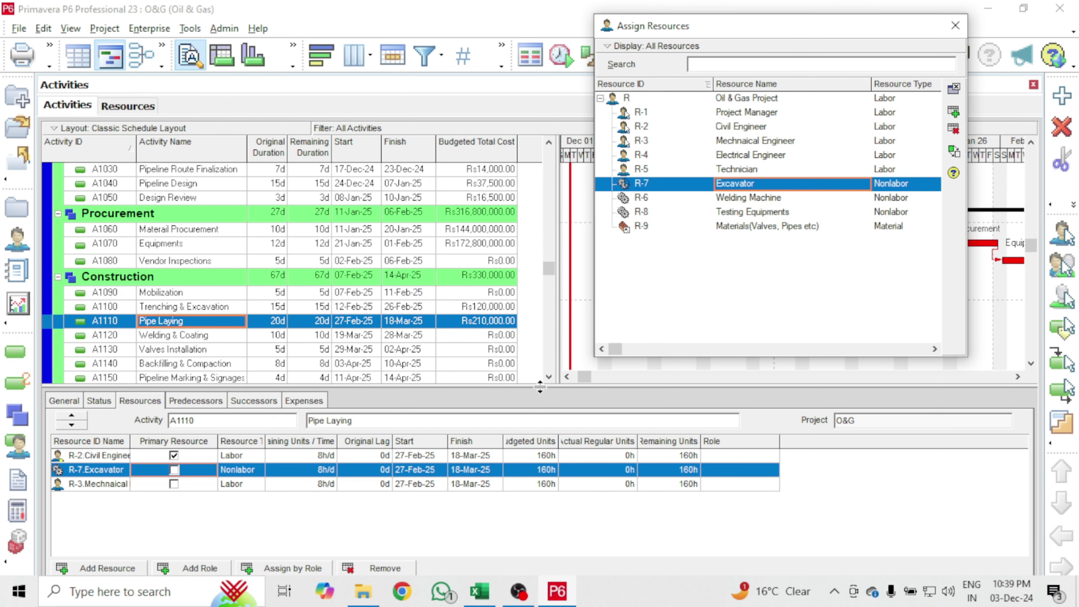
pyautogui.click(177, 337)
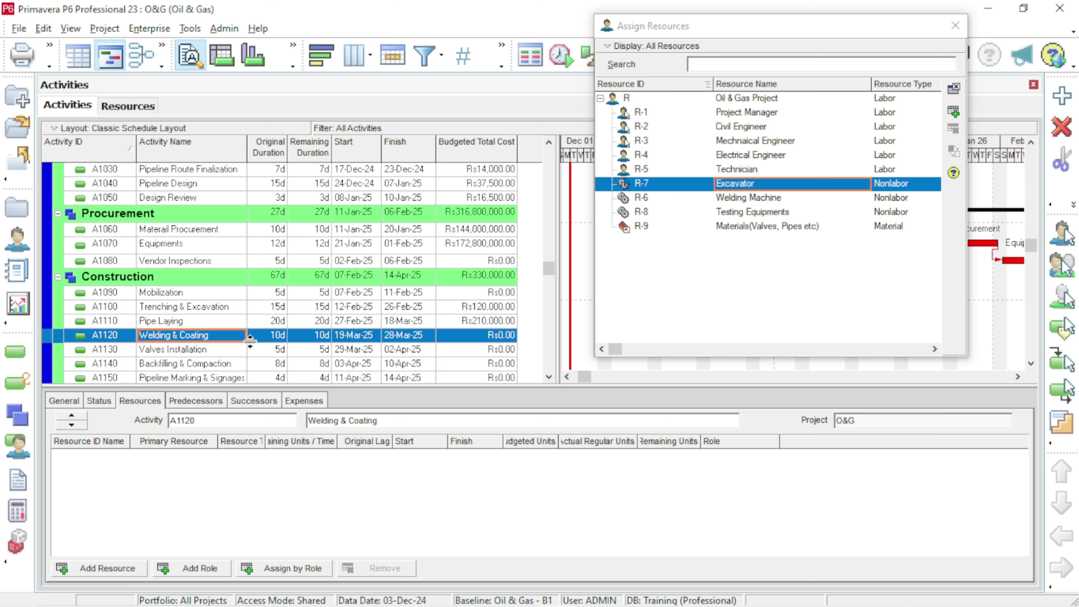
pyautogui.doubleClick(727, 145)
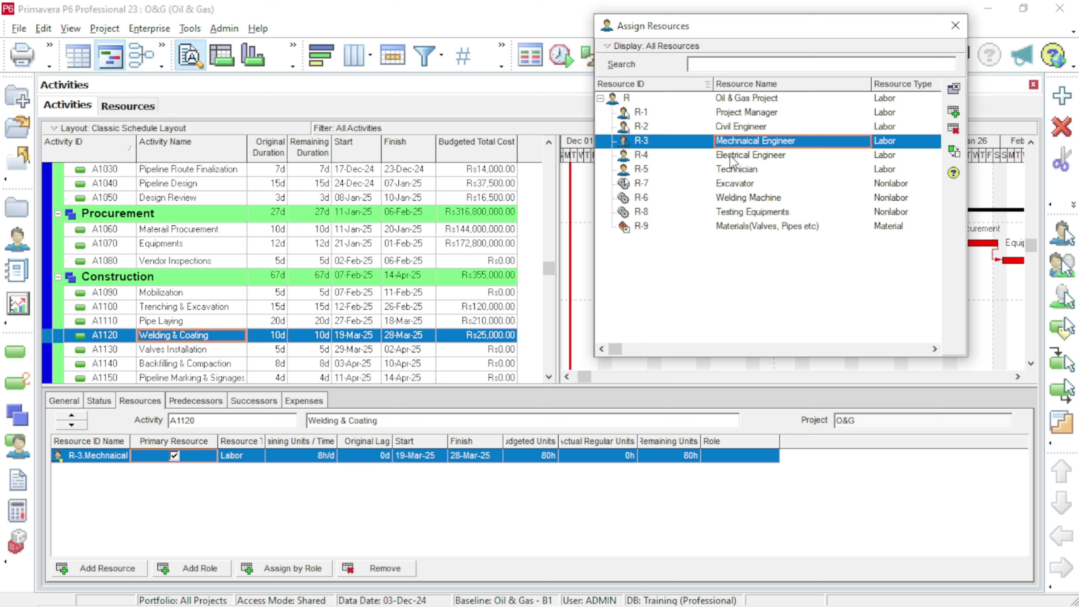
pyautogui.doubleClick(728, 198)
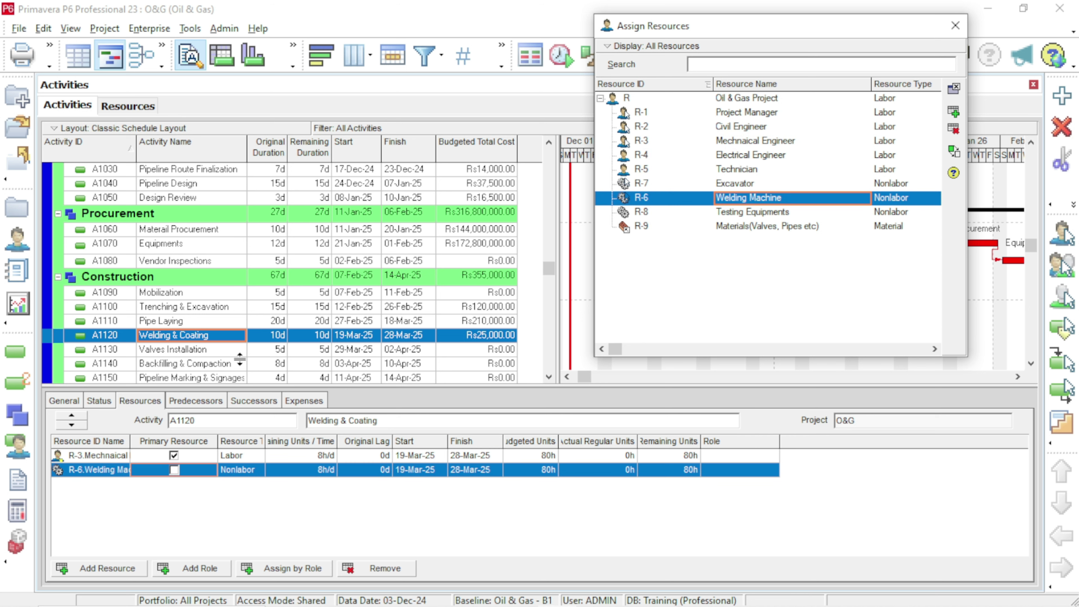
# - Assign the Mechnaical Engineer R-3 and Technician R-5 resources to activity A1130 Valves Installation
pyautogui.click(184, 350)
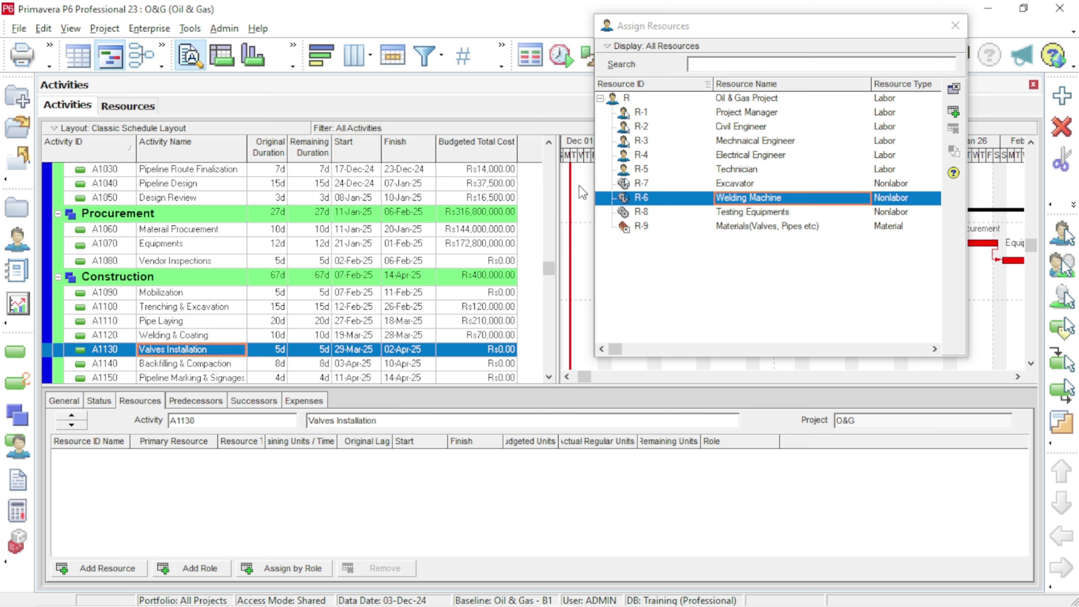
pyautogui.click(729, 143)
pyautogui.doubleClick(729, 143)
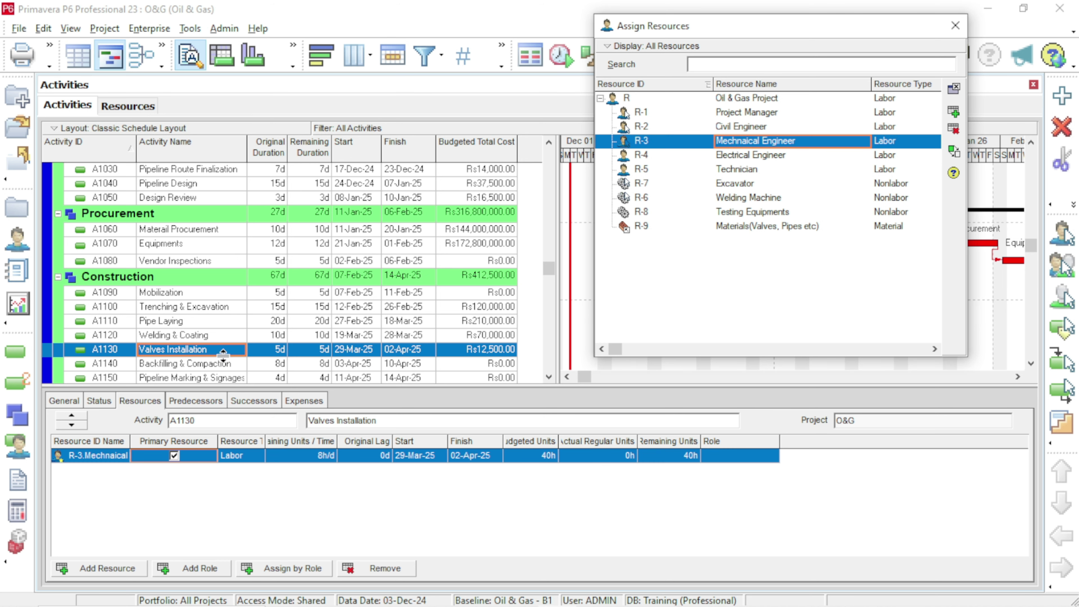
pyautogui.click(722, 172)
pyautogui.doubleClick(722, 171)
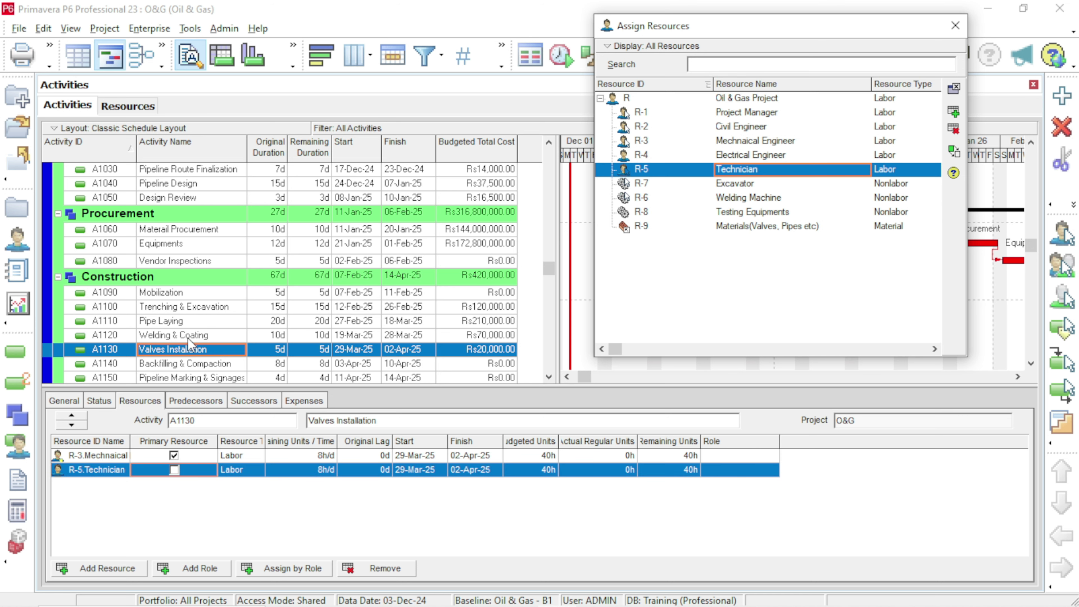
# - Assign Civil Engineer R-2 and Excavator R-7 to A1140 Backfilling & Compaction, and Technician R-5 to A1150 Pipeline Marking & Signages
pyautogui.click(174, 364)
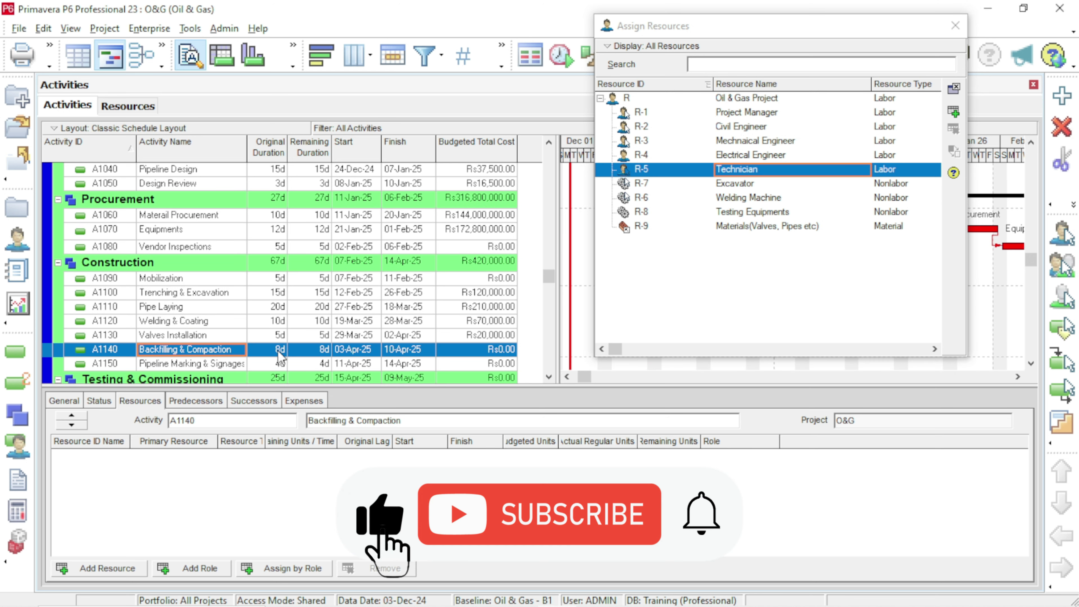
pyautogui.click(727, 127)
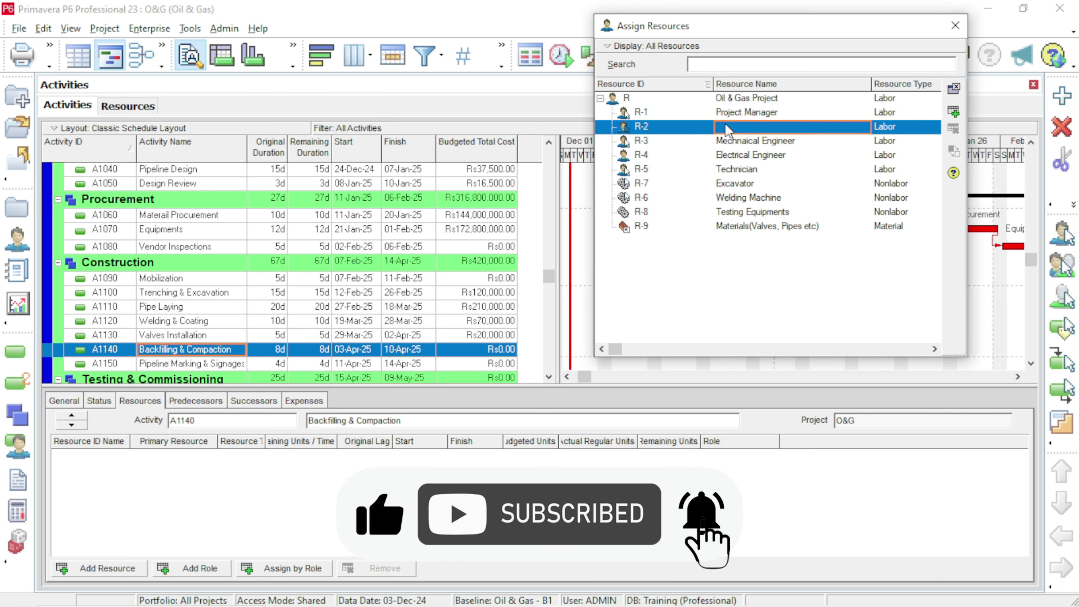
pyautogui.doubleClick(727, 126)
pyautogui.click(725, 183)
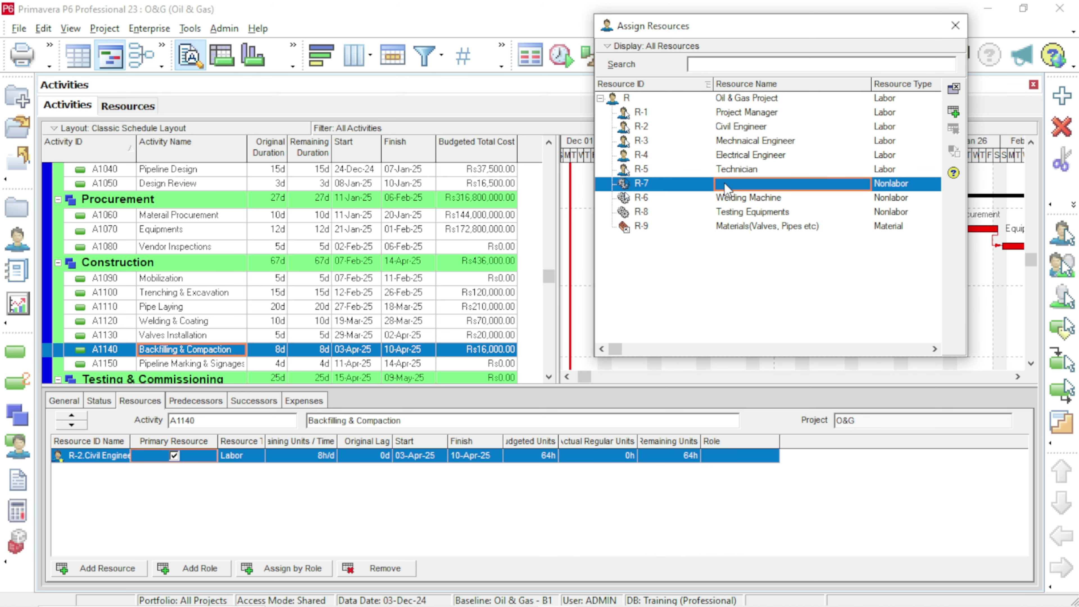
pyautogui.doubleClick(724, 183)
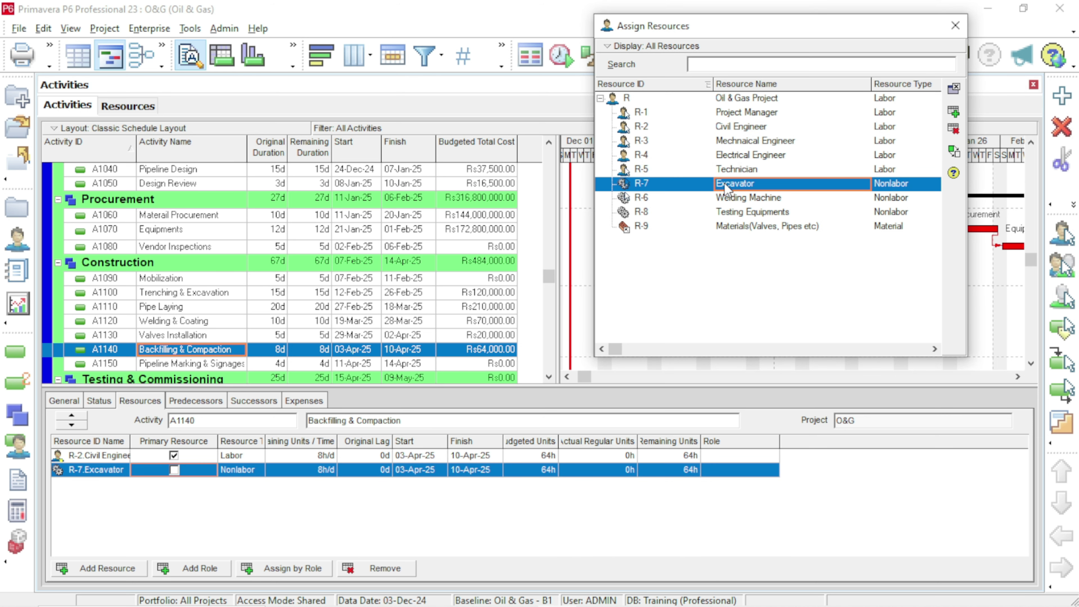
pyautogui.click(200, 362)
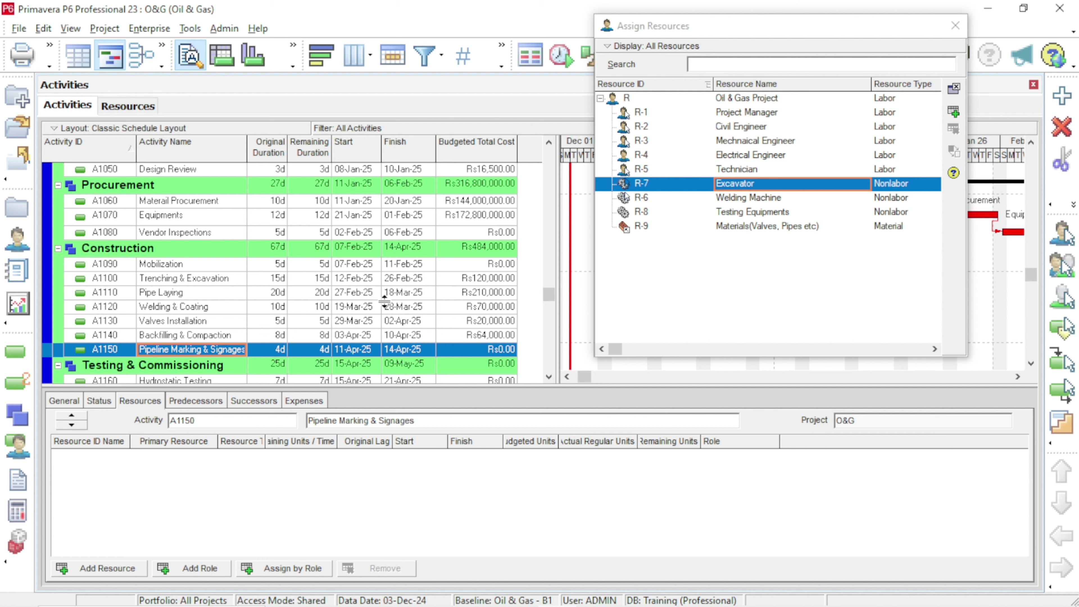
pyautogui.doubleClick(717, 168)
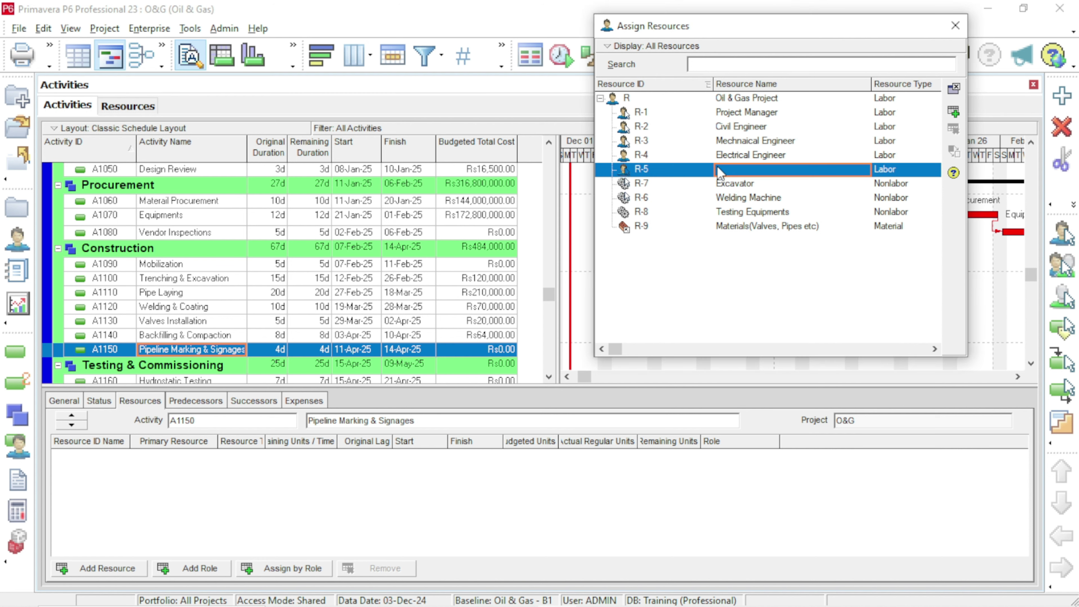
# - Assign the Mechnaical Engineer R-3 and Testing Equipments R-8 resources to activity A1160 Hydrostatic Testing
pyautogui.scroll(-2, 187, 344)
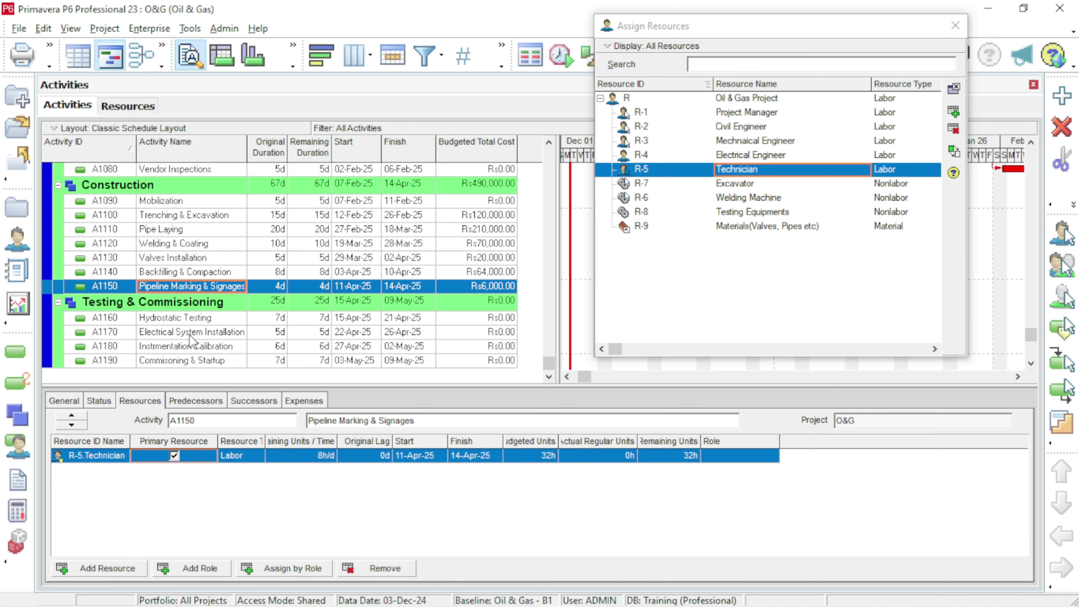
pyautogui.click(177, 319)
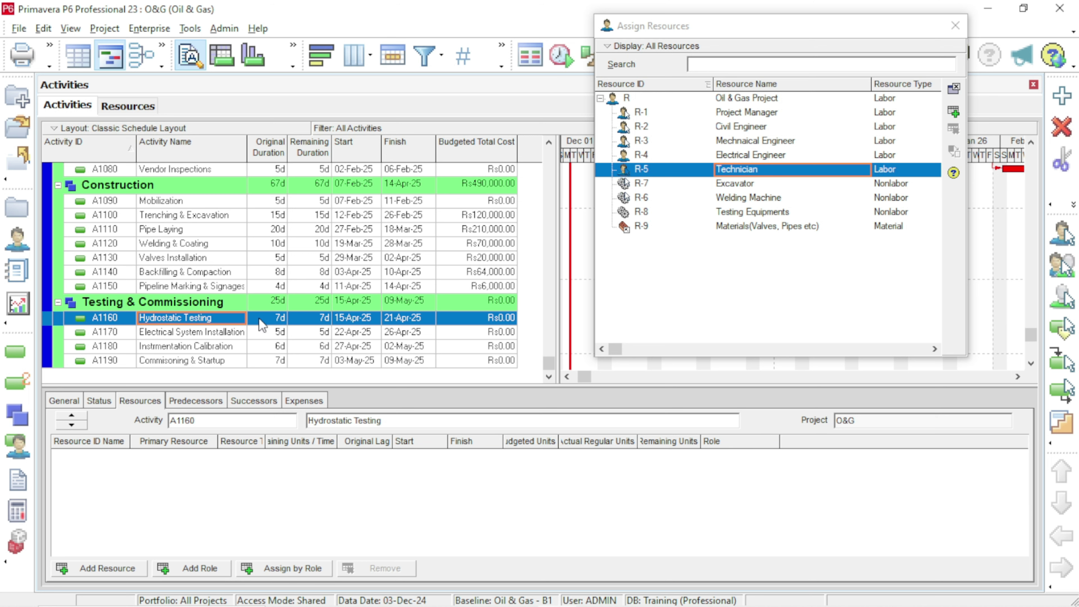
pyautogui.click(723, 147)
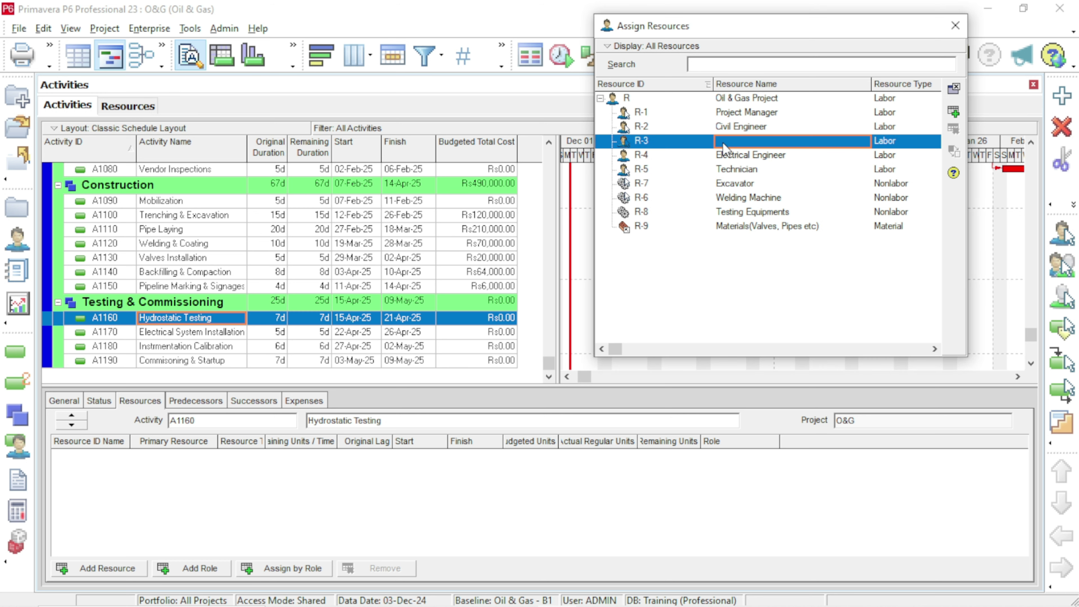
pyautogui.doubleClick(724, 147)
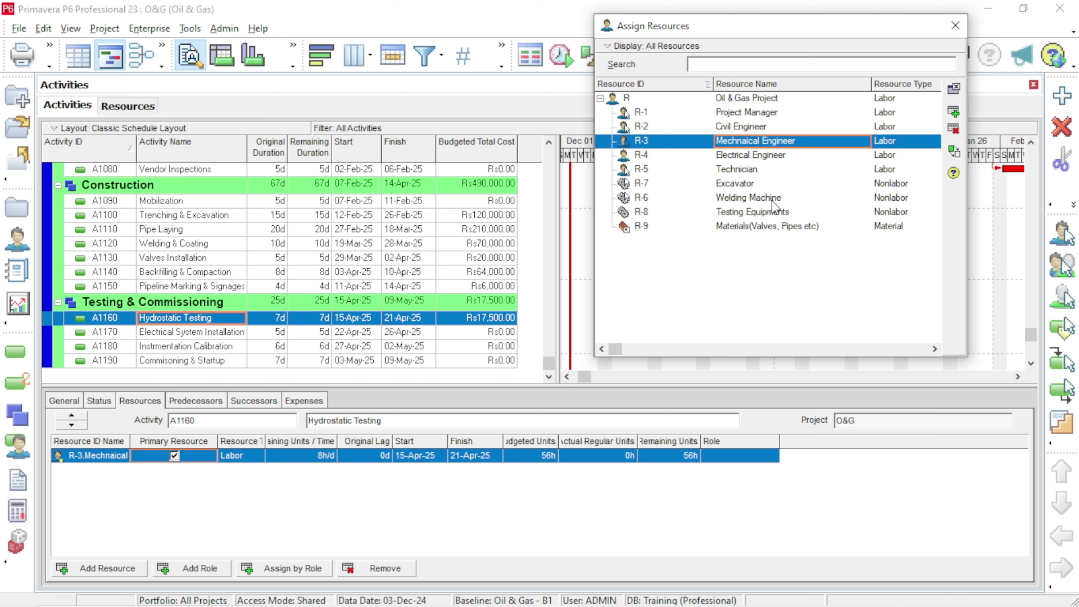
pyautogui.doubleClick(767, 213)
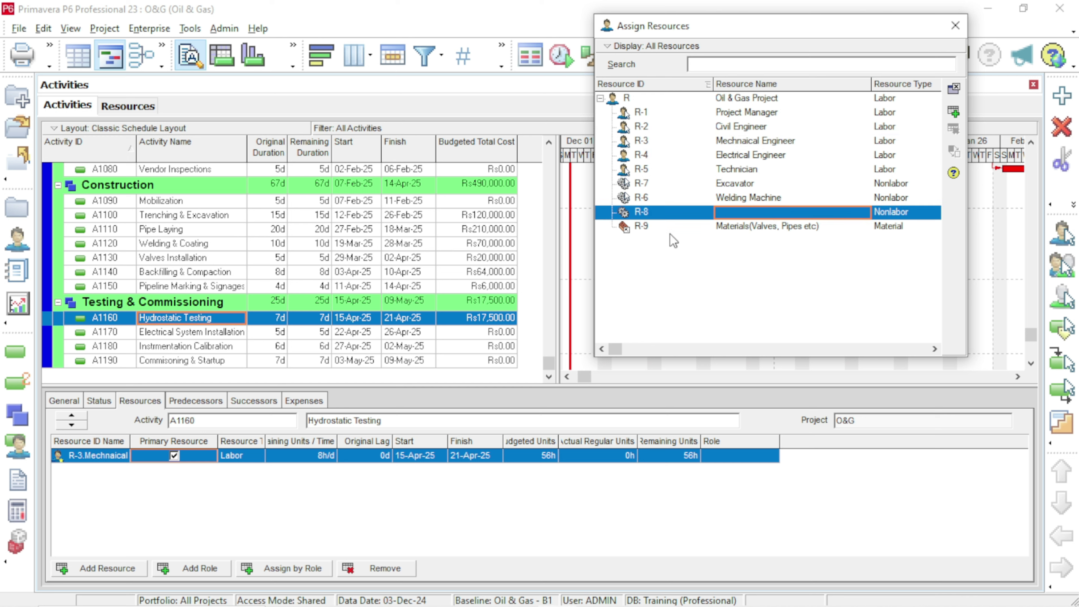
# - Assign the Electrical Engineer R-4 and Technician R-5 resources to activity A1170 Electrical System Installation
pyautogui.click(211, 337)
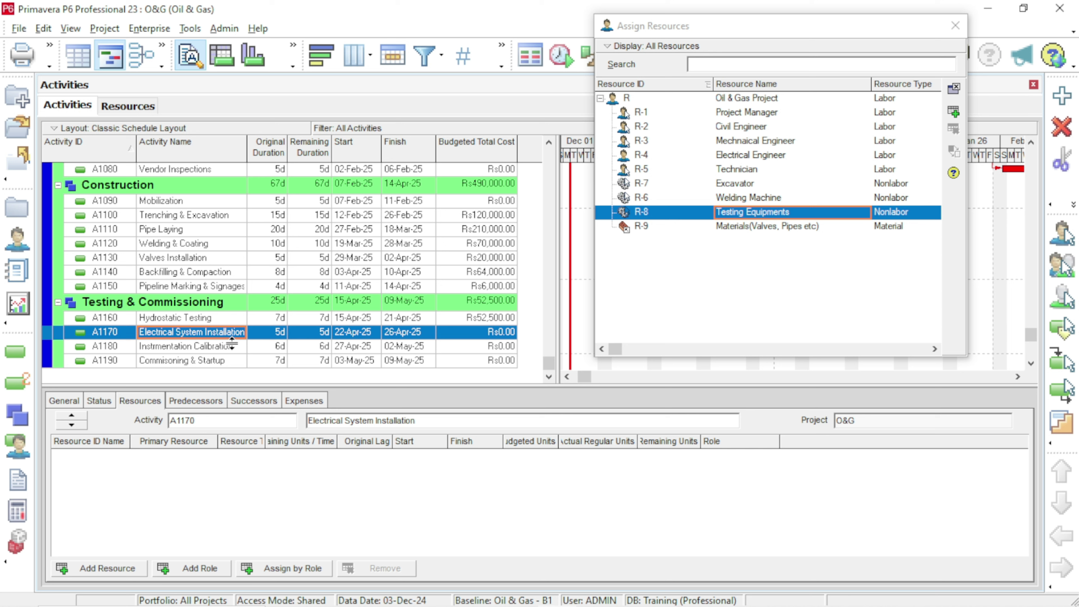
pyautogui.doubleClick(737, 156)
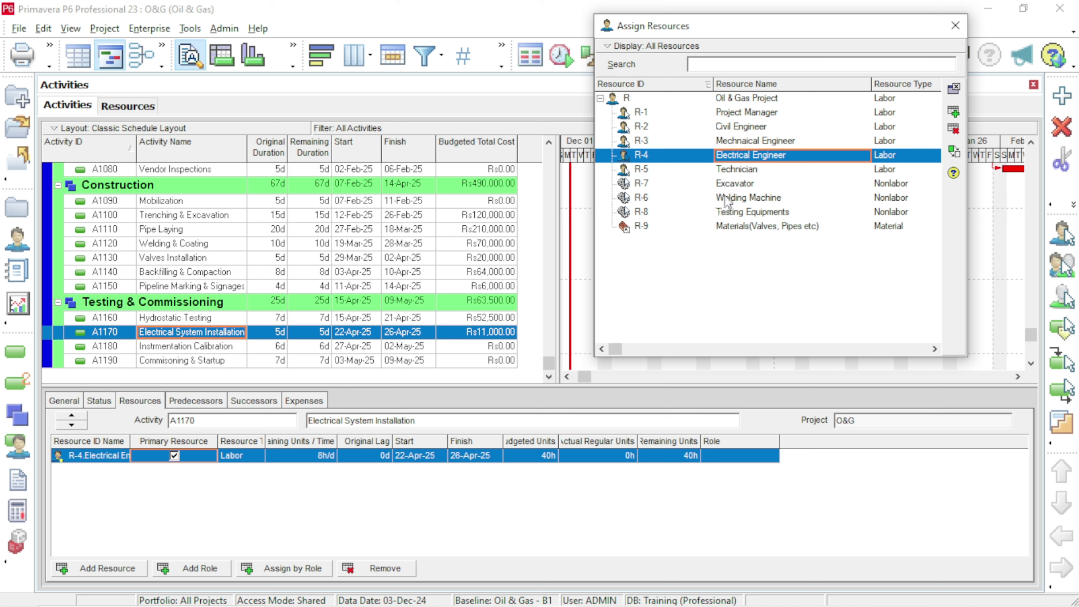
pyautogui.doubleClick(734, 170)
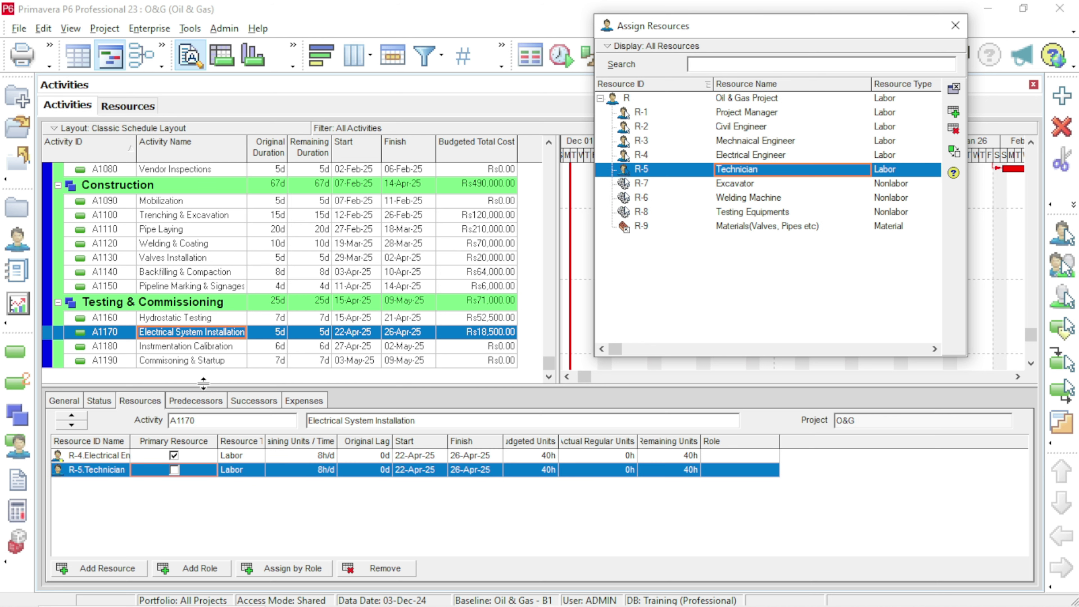
# - Assign the Electrical Engineer R-4 and Technician R-5 resources to activity A1180 Instrmentation Calibration
pyautogui.click(211, 347)
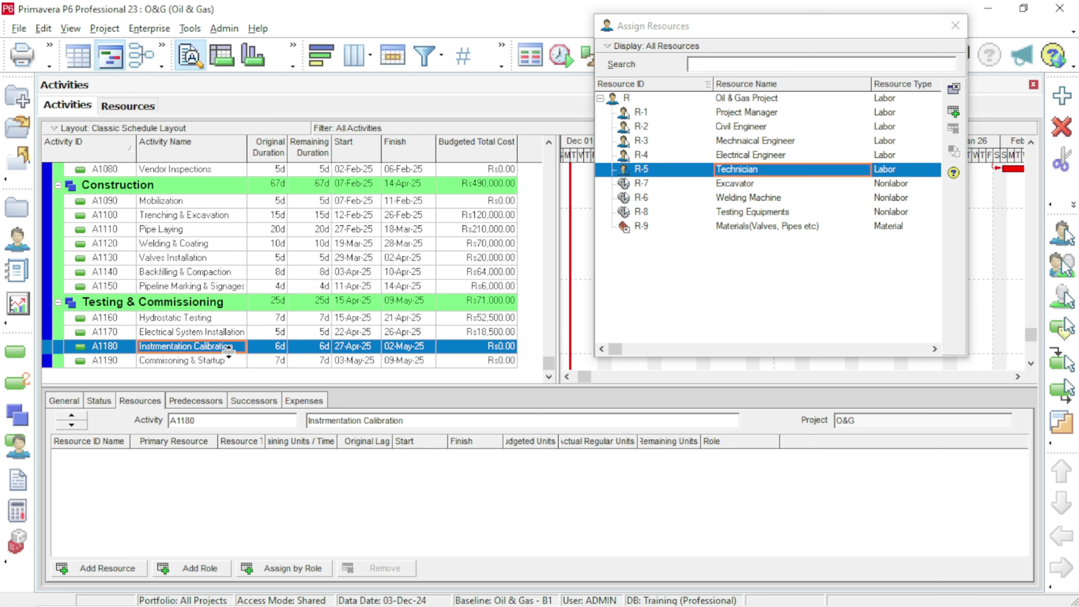
pyautogui.click(719, 158)
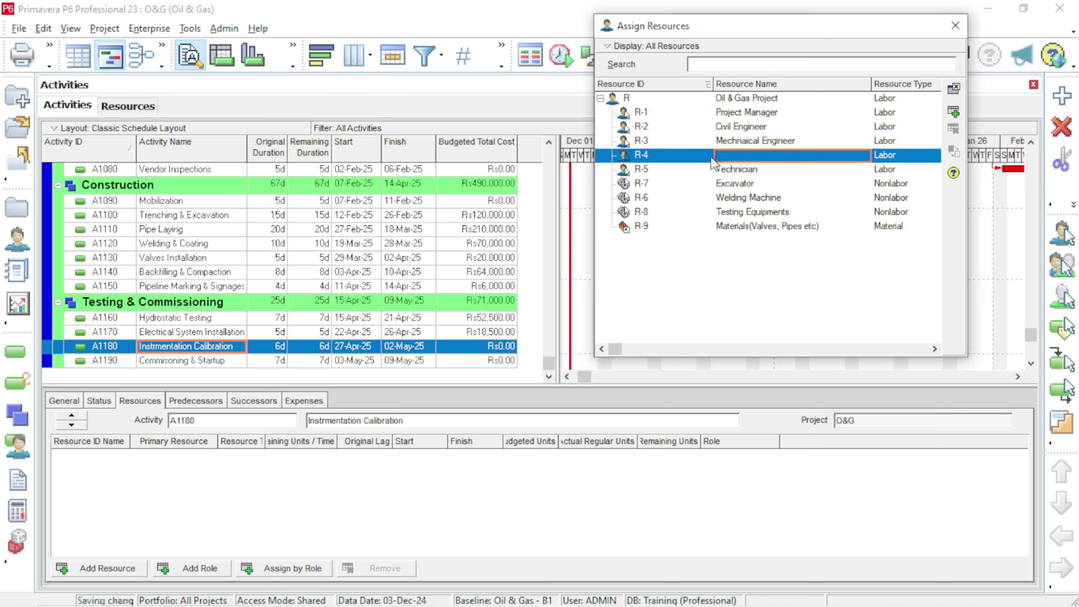
pyautogui.doubleClick(718, 158)
pyautogui.click(726, 170)
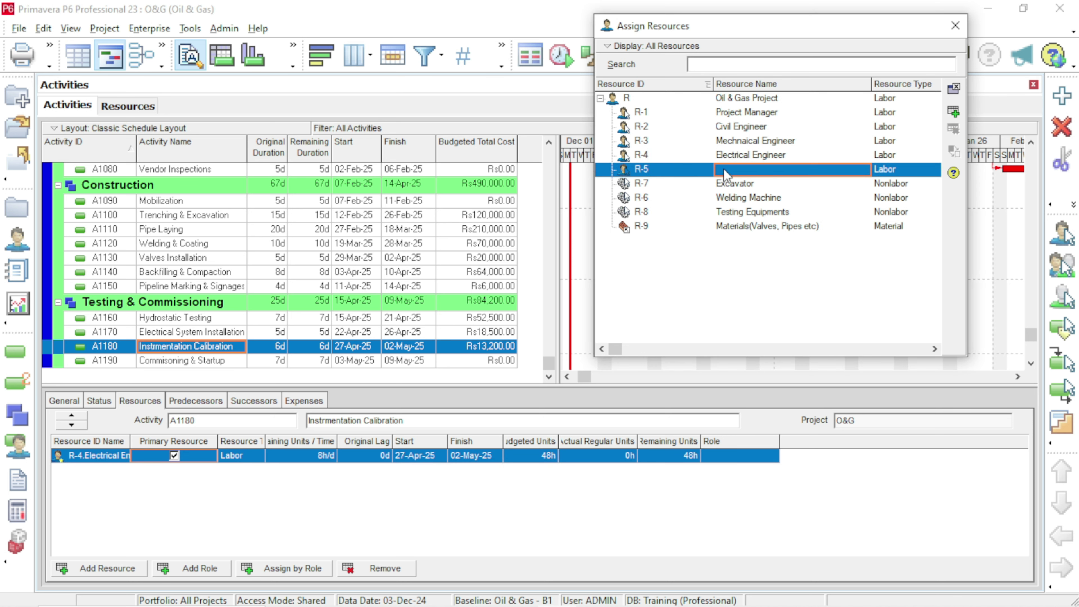
pyautogui.doubleClick(726, 170)
# - Assign the Project Manager R-1 and Electrical Engineer R-4 resources to activity A1190 Commisoning & Startup, and finish assigning resources
pyautogui.click(174, 362)
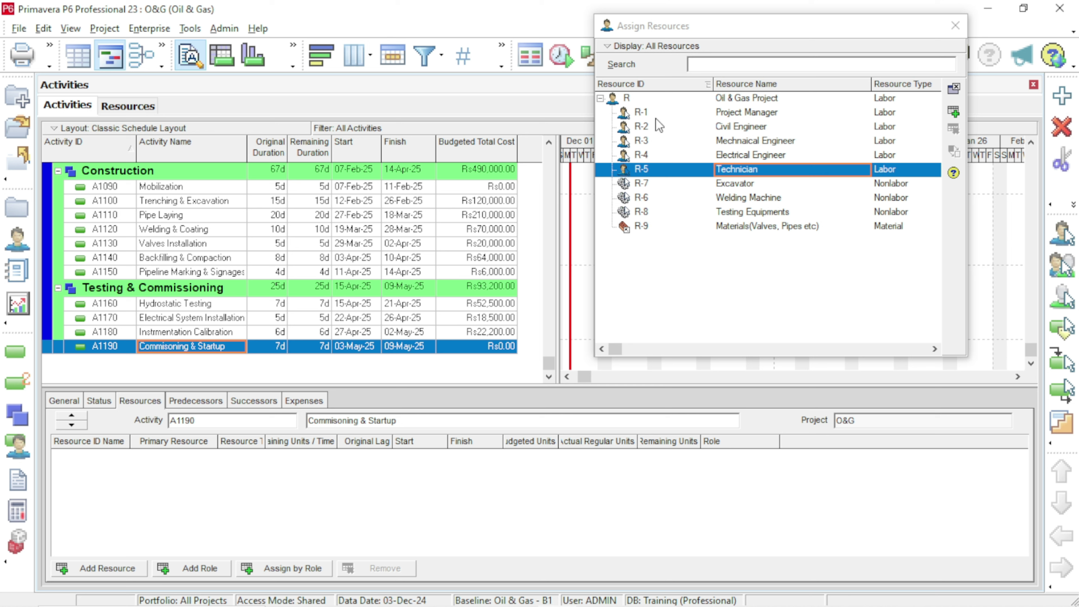
pyautogui.click(732, 114)
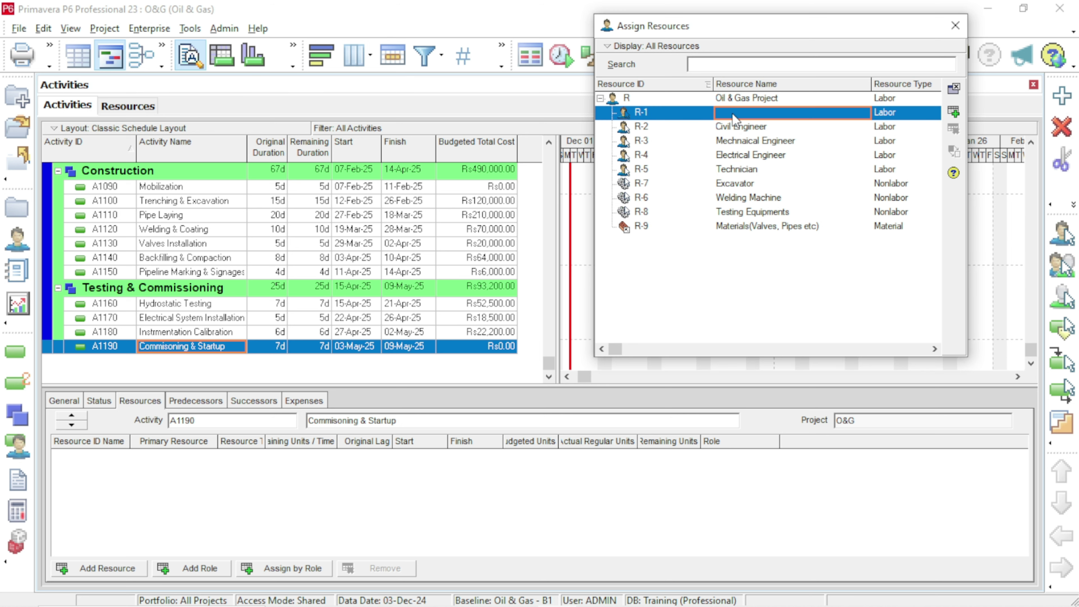
pyautogui.doubleClick(741, 157)
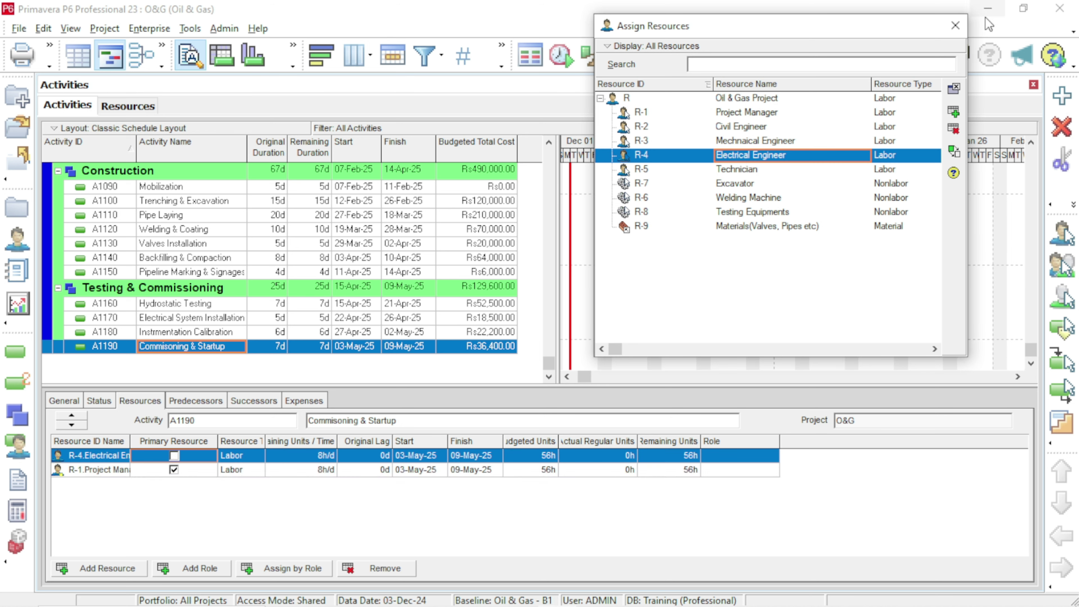
pyautogui.click(957, 27)
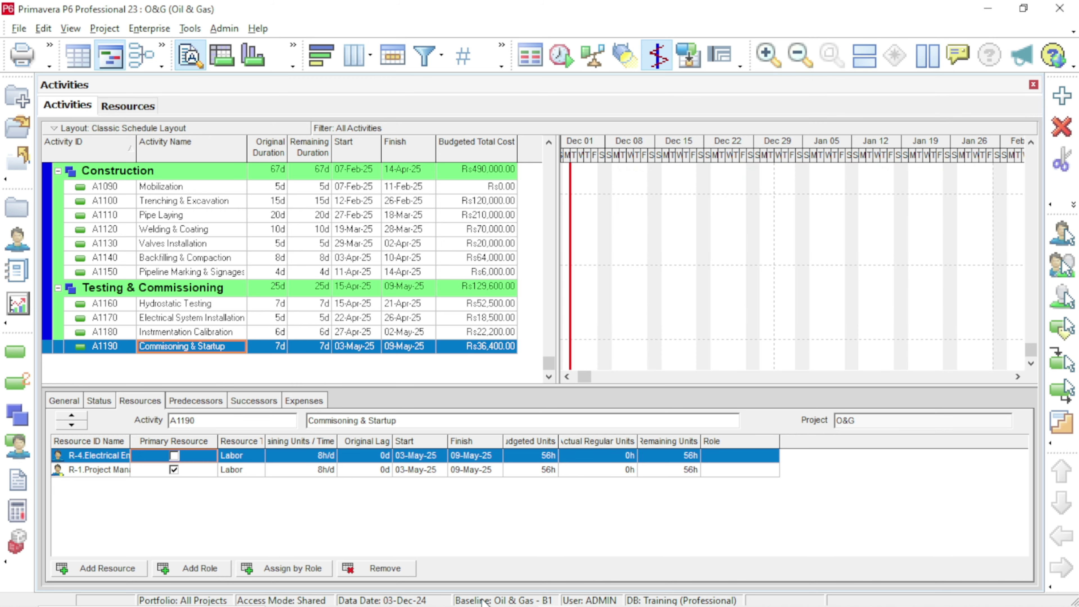
# - Check the resource assignments and rates in the Oil & Gas Pipeline Project workbook in Excel, and return to Primavera P6
pyautogui.moveTo(480, 602)
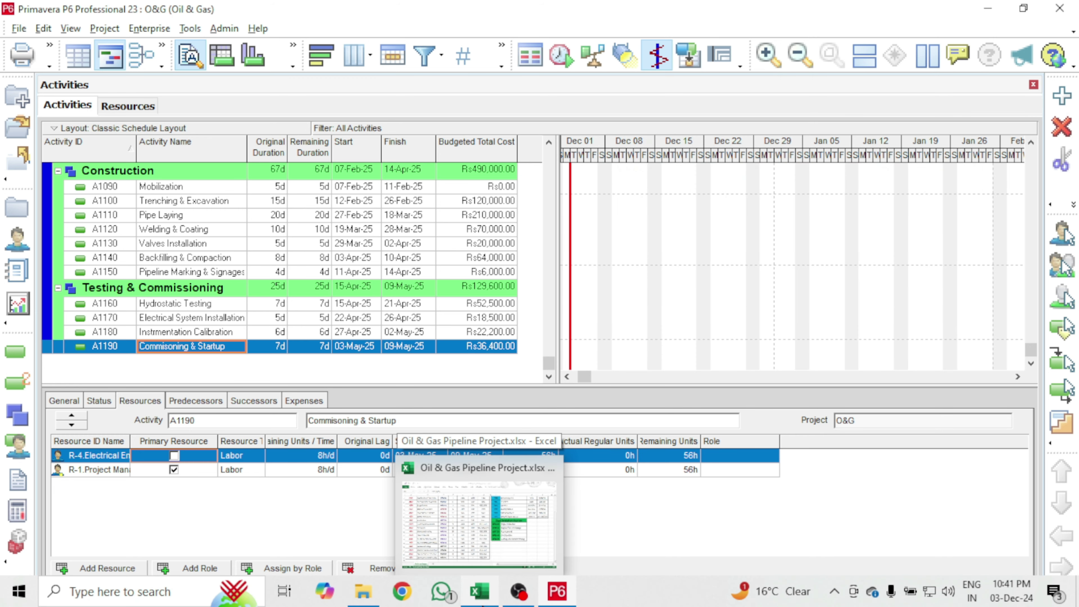
pyautogui.click(479, 521)
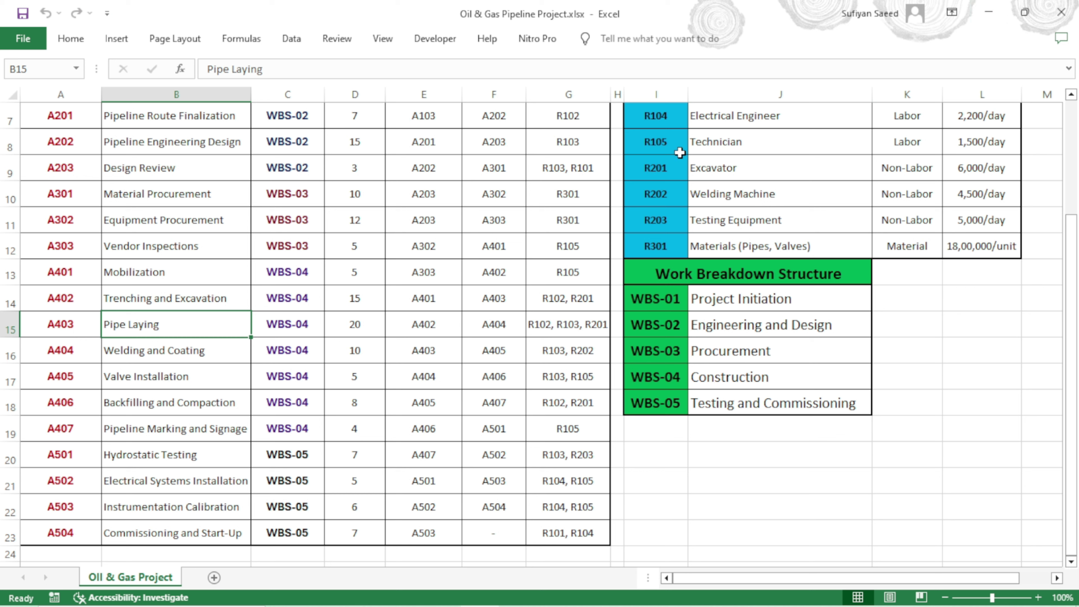
pyautogui.click(989, 18)
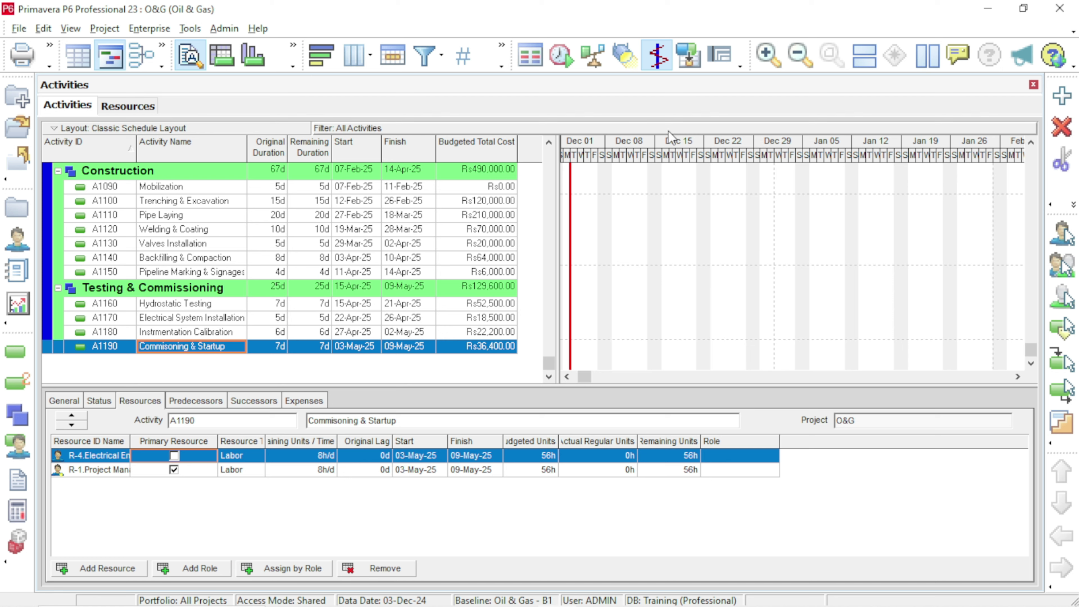
# - Adjust the Gantt chart timescale, widen the chart area slightly, and give the activity table and chart more height above the activity details
pyautogui.moveTo(764, 164); pyautogui.dragTo(756, 185)
pyautogui.scroll(2, 366, 271)
pyautogui.scroll(3, 366, 271)
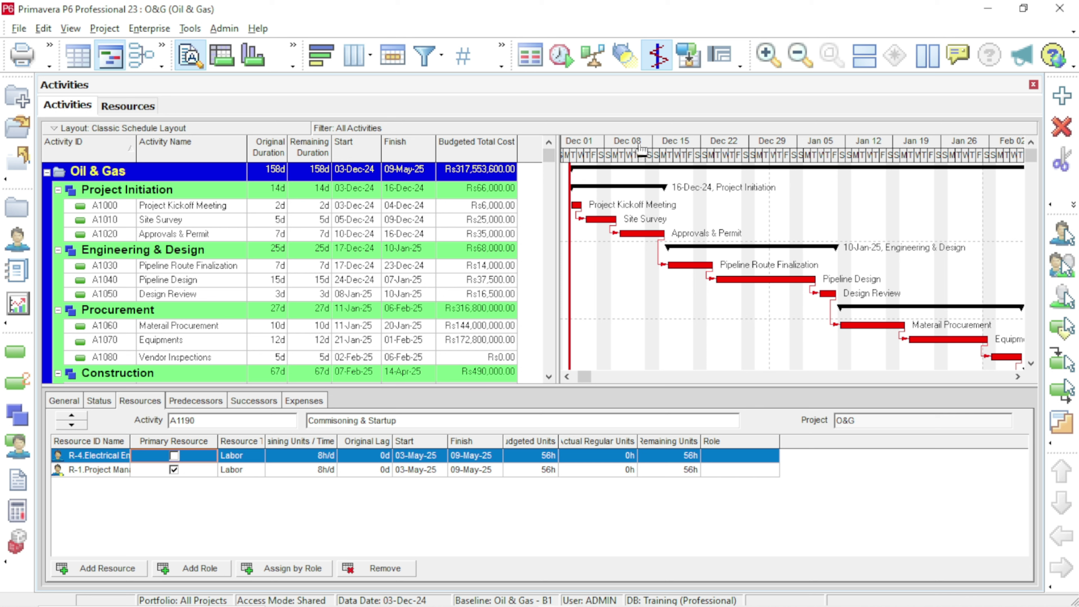
pyautogui.moveTo(648, 159); pyautogui.dragTo(628, 147)
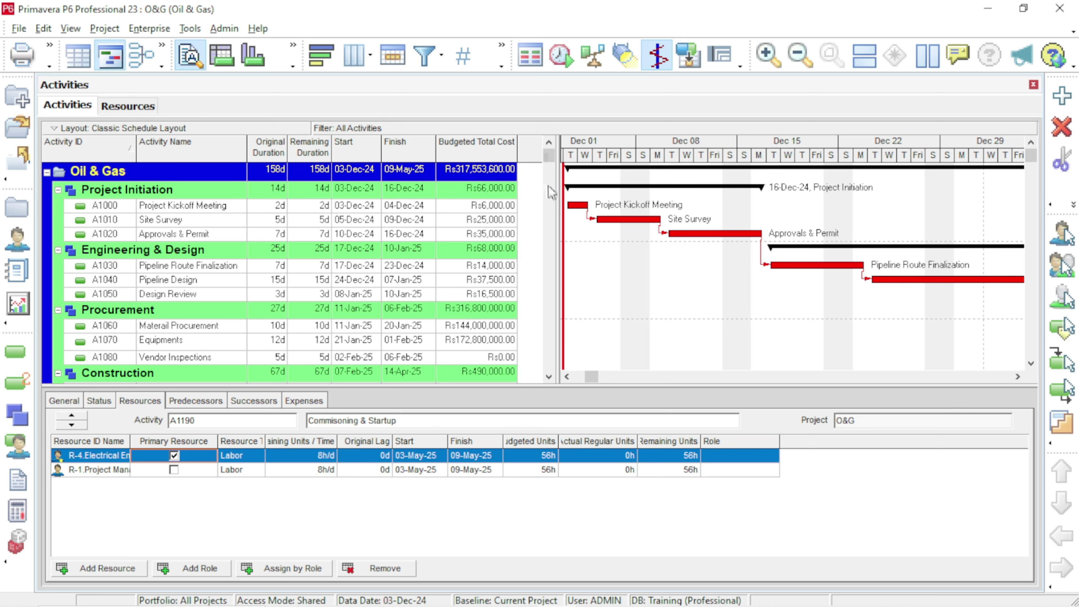
pyautogui.moveTo(557, 156); pyautogui.dragTo(537, 157)
pyautogui.moveTo(716, 159); pyautogui.dragTo(632, 180)
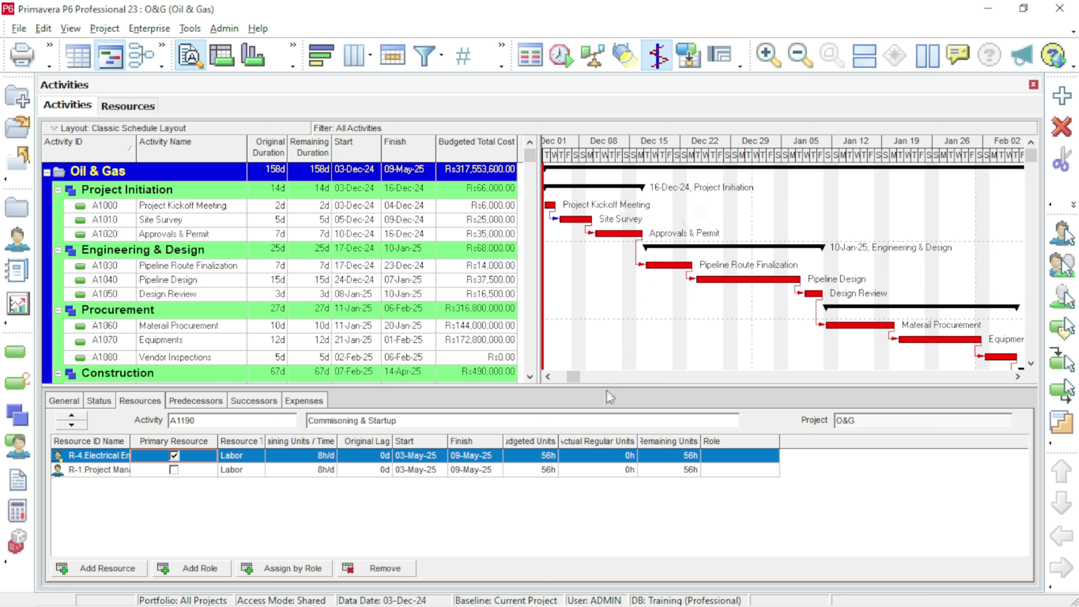
pyautogui.moveTo(660, 387); pyautogui.dragTo(664, 408)
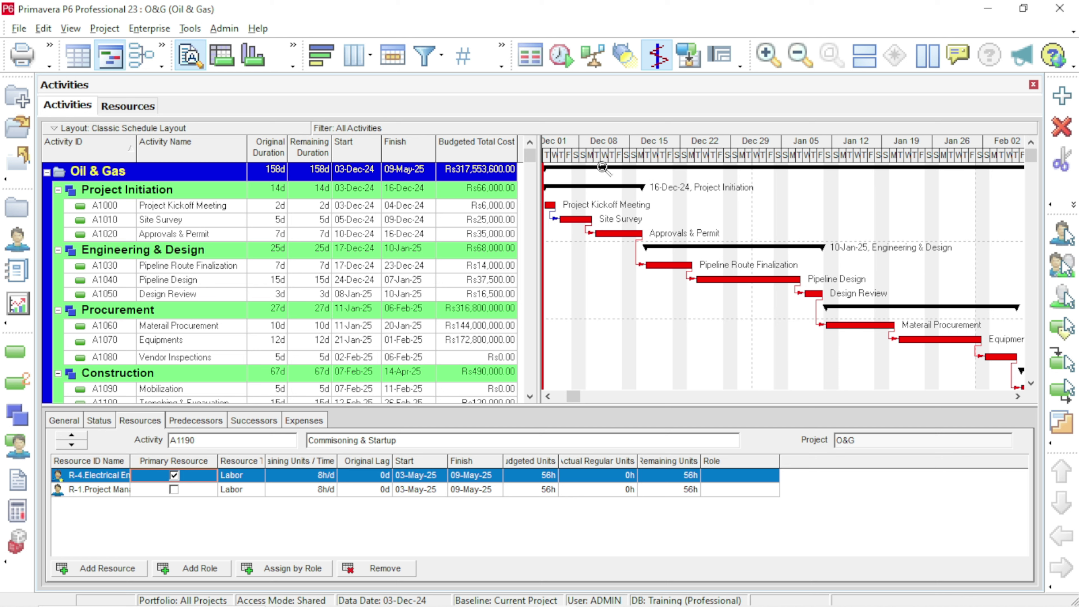
pyautogui.moveTo(605, 167); pyautogui.dragTo(636, 170)
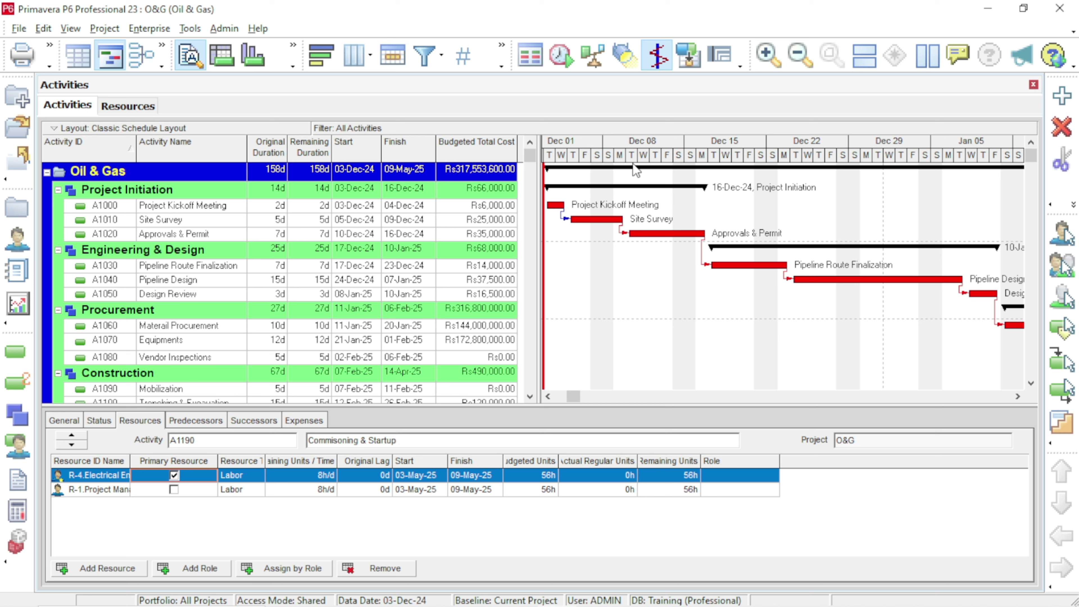
# - Save a copy of the current Oil & Gas project as a new baseline
pyautogui.click(111, 28)
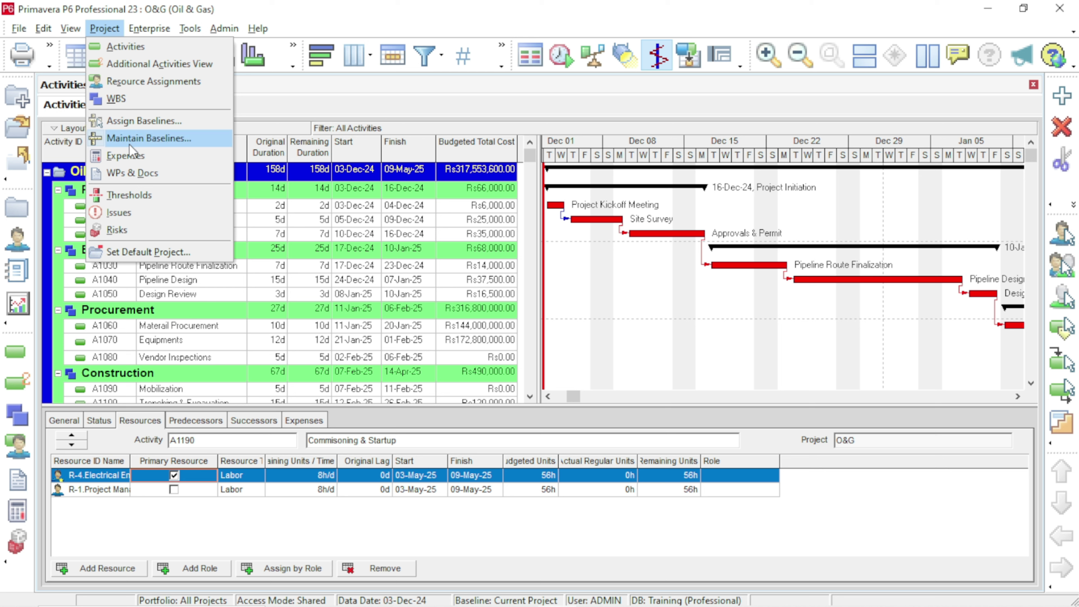
pyautogui.click(172, 143)
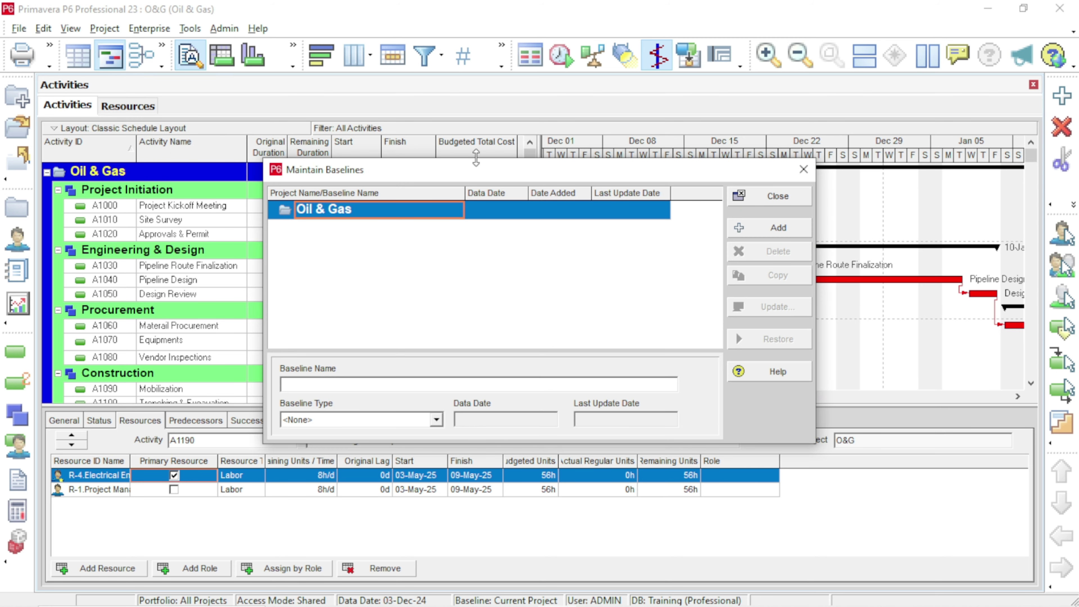
pyautogui.moveTo(511, 181); pyautogui.dragTo(607, 95)
pyautogui.click(875, 142)
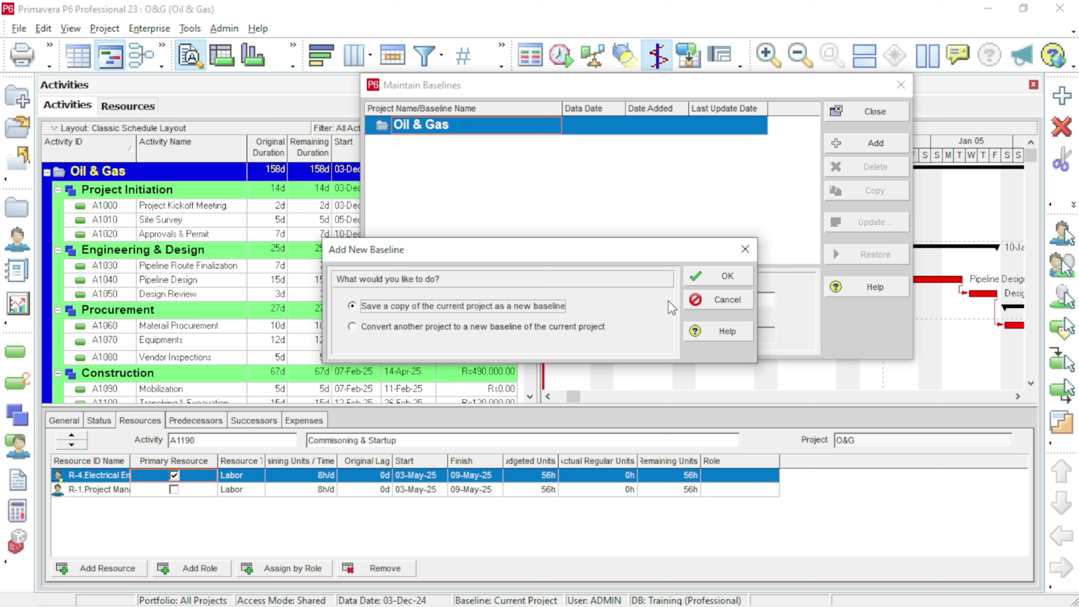
pyautogui.click(701, 276)
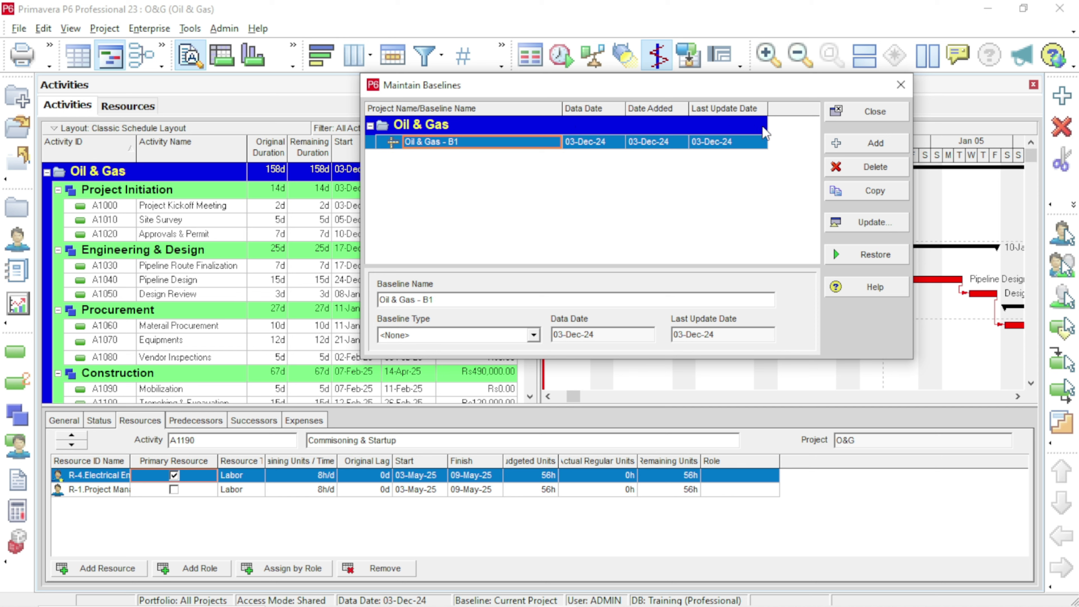
pyautogui.click(876, 112)
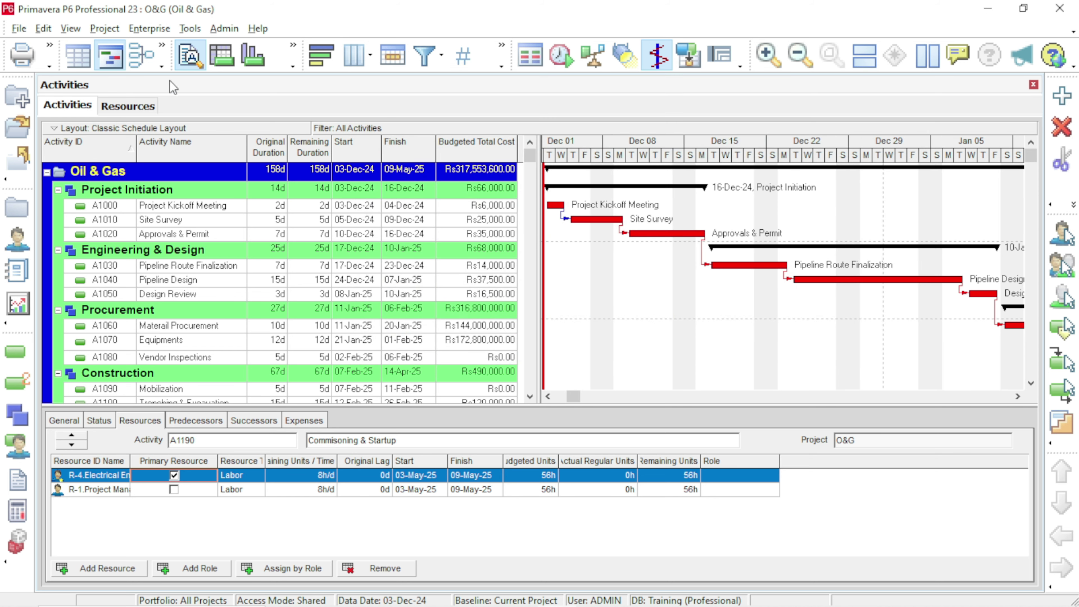
# - Assign Oil & Gas - B1 as the project baseline, keeping the current project as the primary user baseline
pyautogui.click(98, 30)
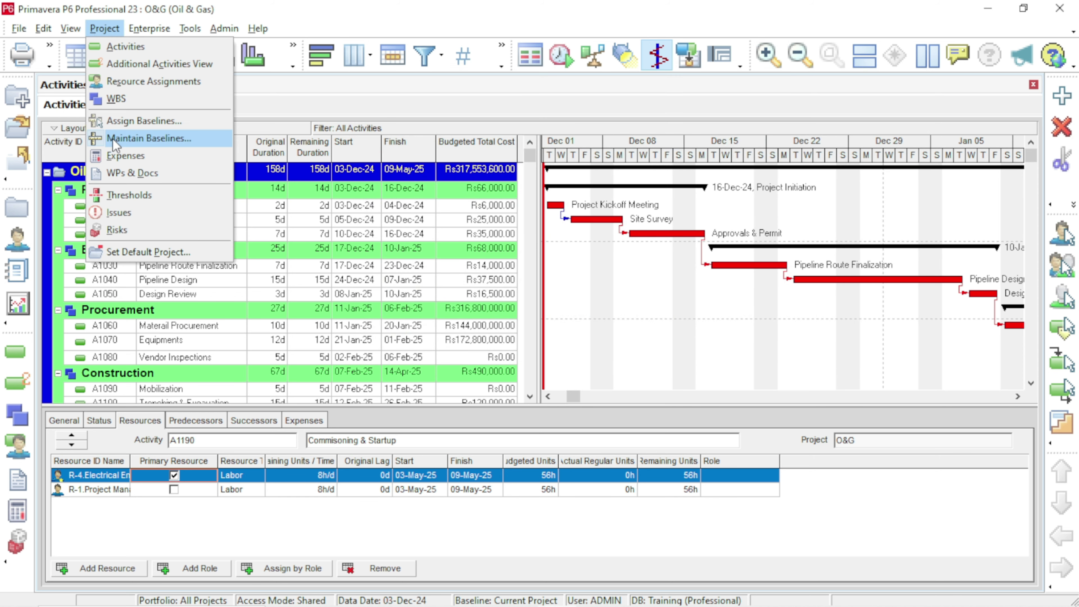
pyautogui.click(135, 123)
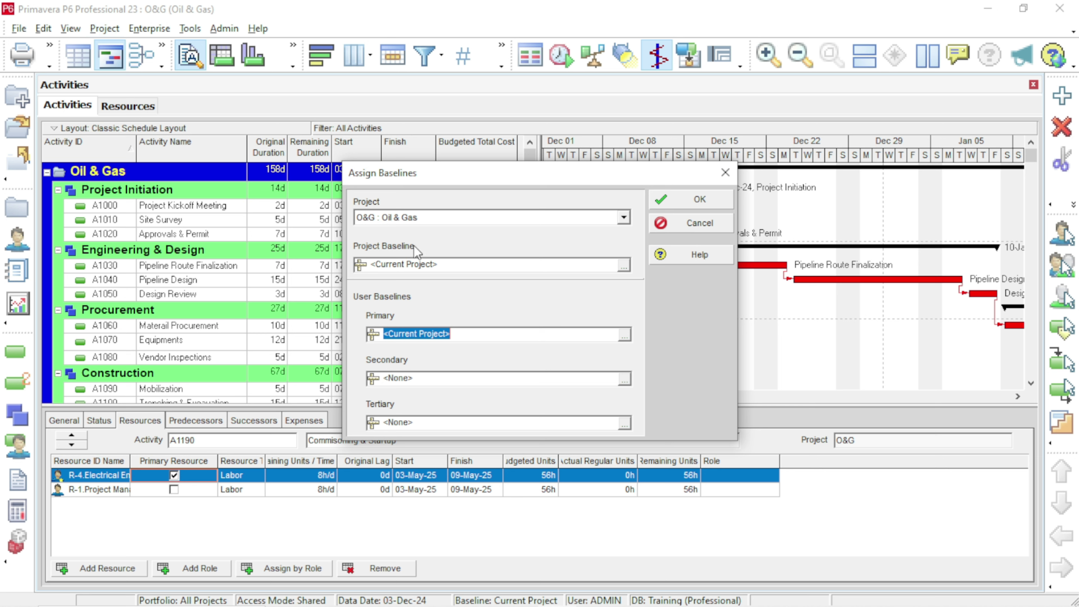
pyautogui.click(625, 266)
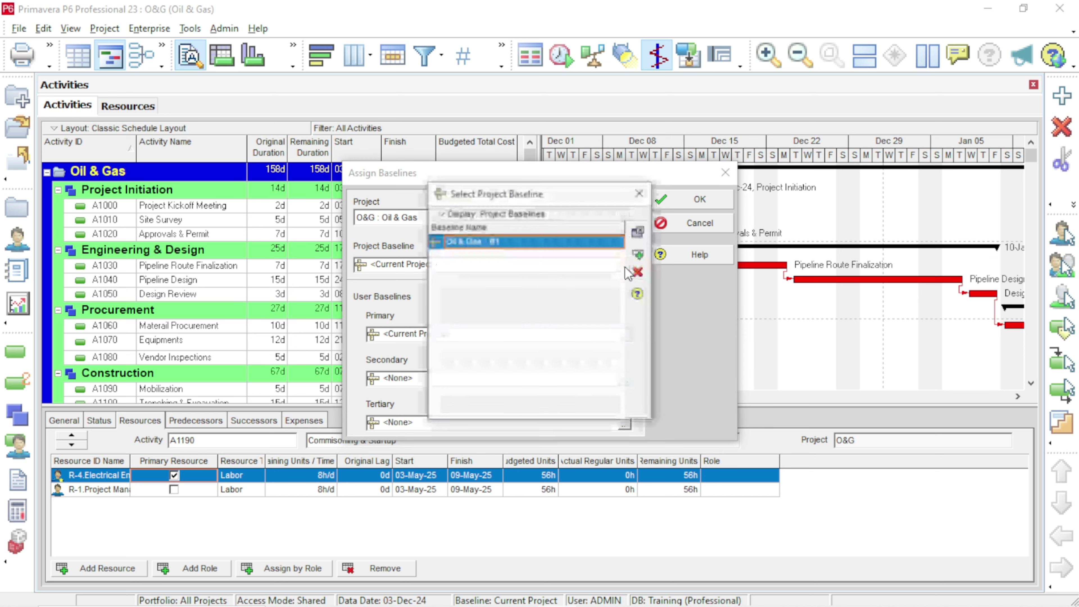
pyautogui.doubleClick(472, 247)
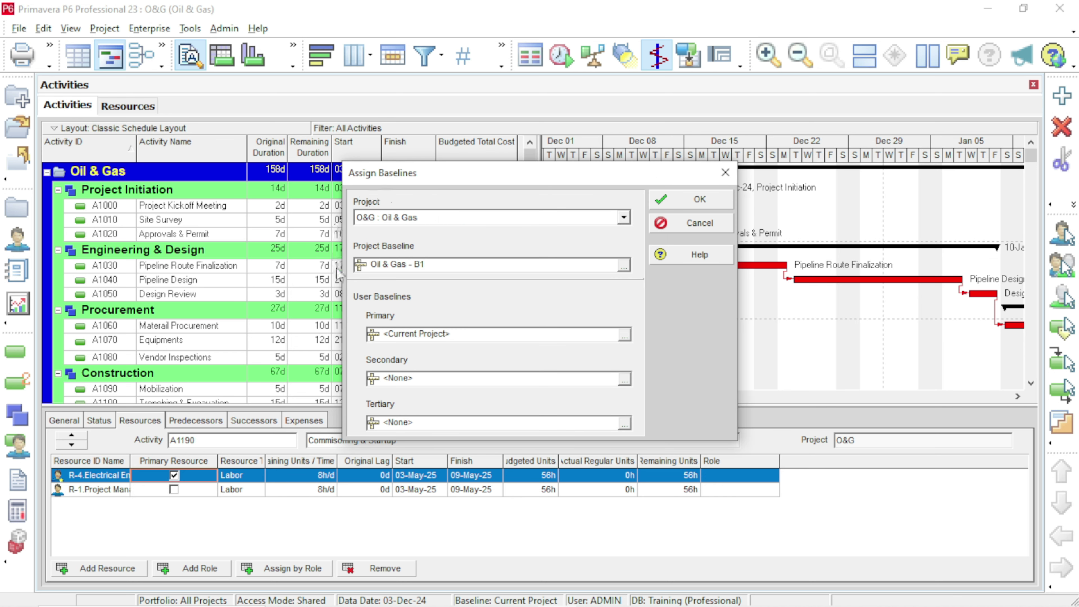
pyautogui.click(687, 208)
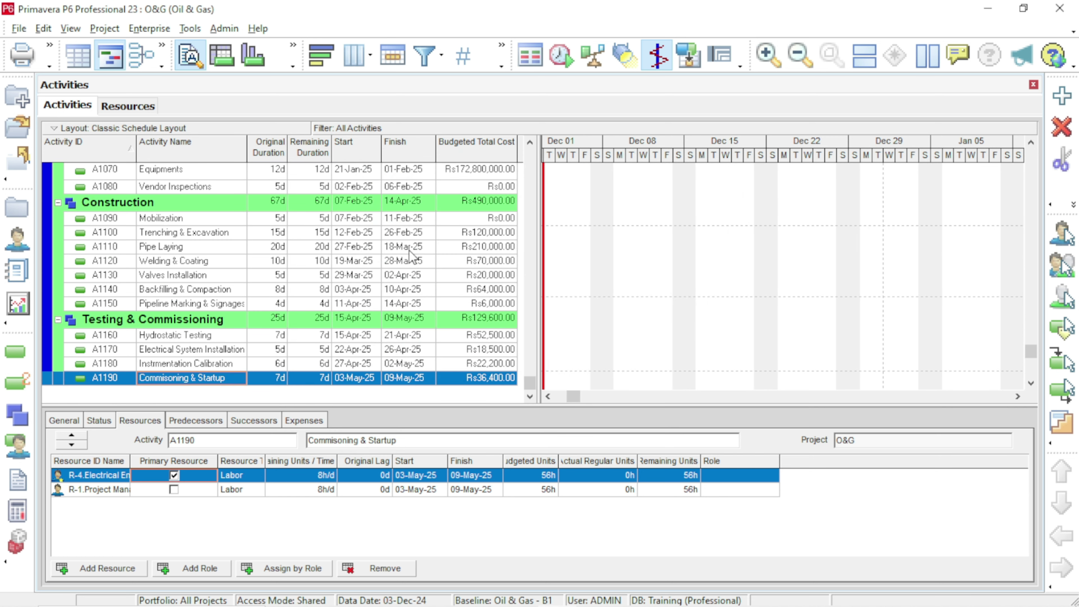
# - Compress the Gantt chart timescale to fit more weeks of the schedule from the project's start
pyautogui.scroll(3, 442, 236)
pyautogui.scroll(2, 442, 236)
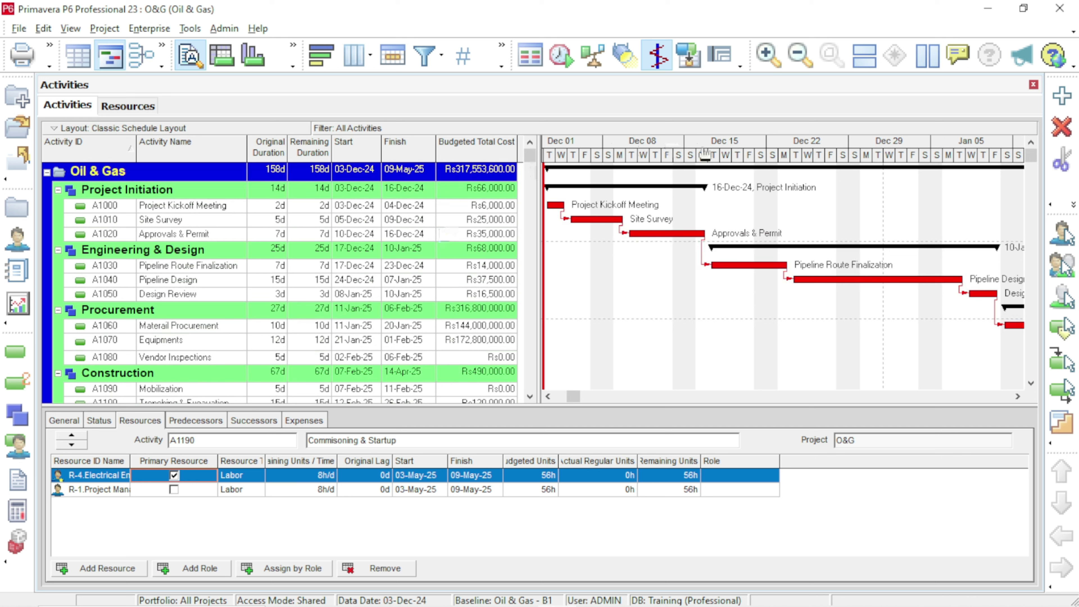
pyautogui.moveTo(734, 166); pyautogui.dragTo(648, 166)
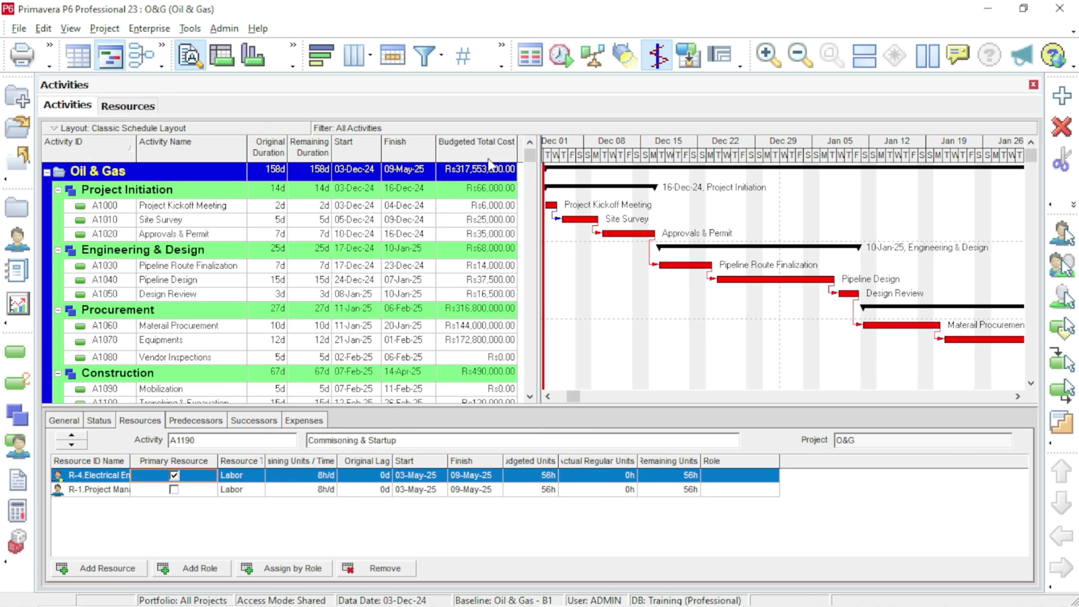
pyautogui.moveTo(612, 164)
pyautogui.mouseDown()
pyautogui.moveTo(633, 164)
pyautogui.moveTo(612, 165)
pyautogui.mouseUp()
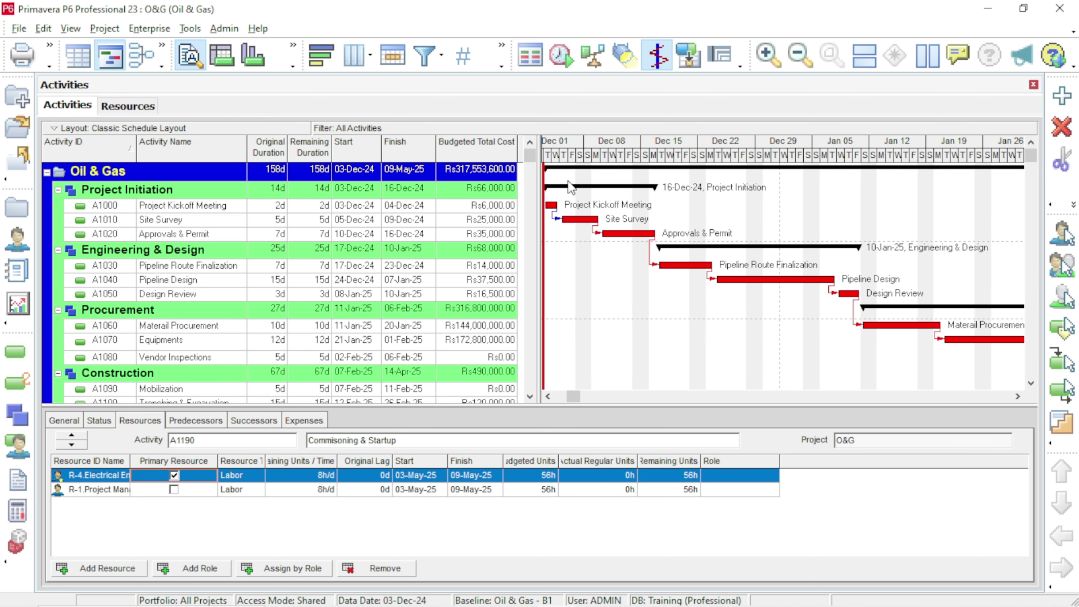